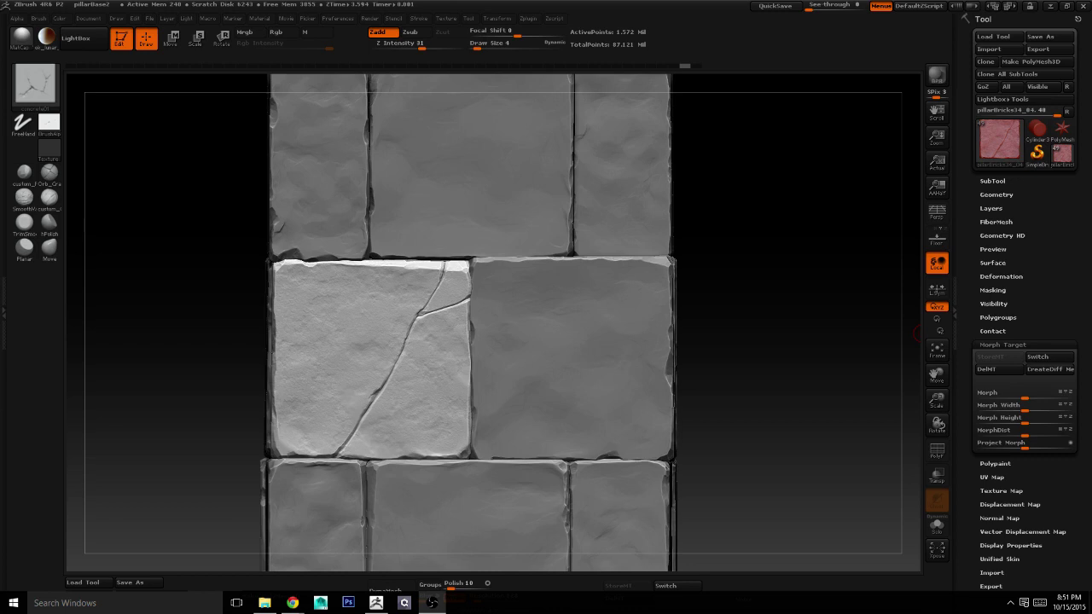
click(815, 284)
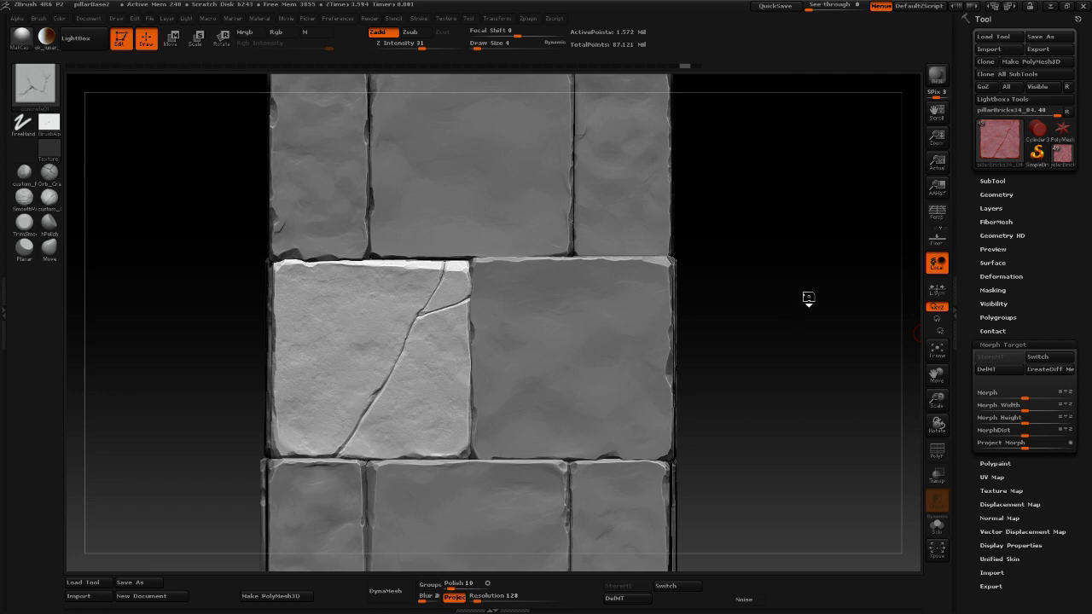
key(shift+d)
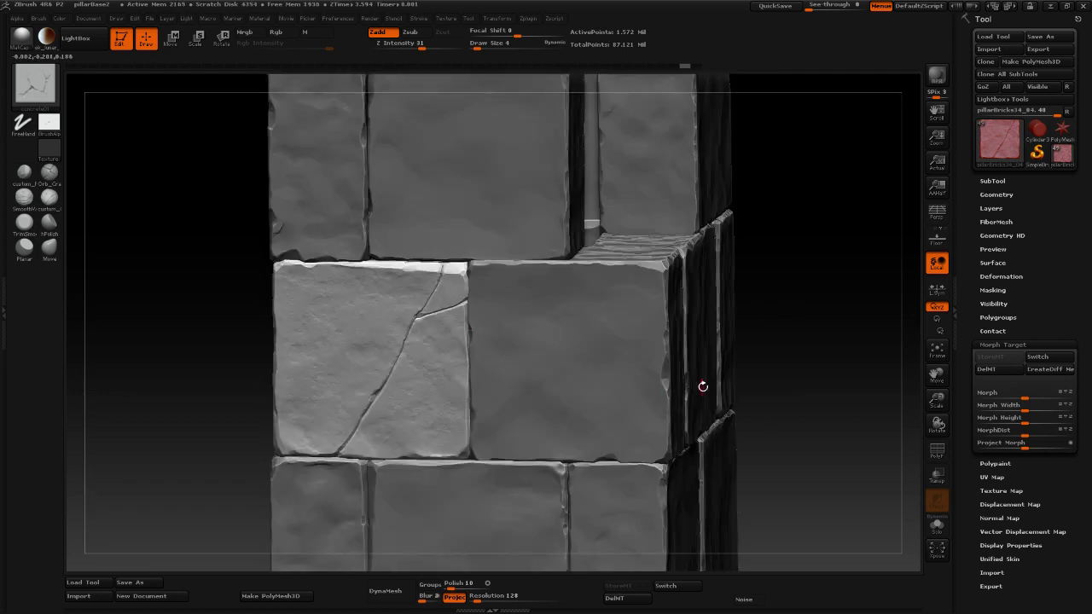
drag(775, 383, 768, 358)
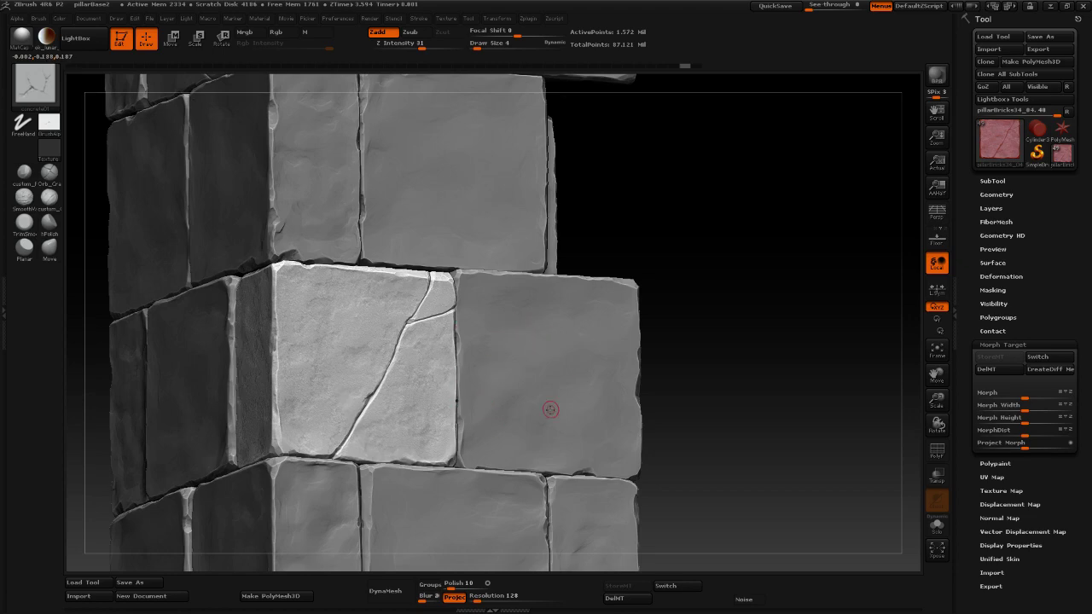
drag(671, 354, 735, 356)
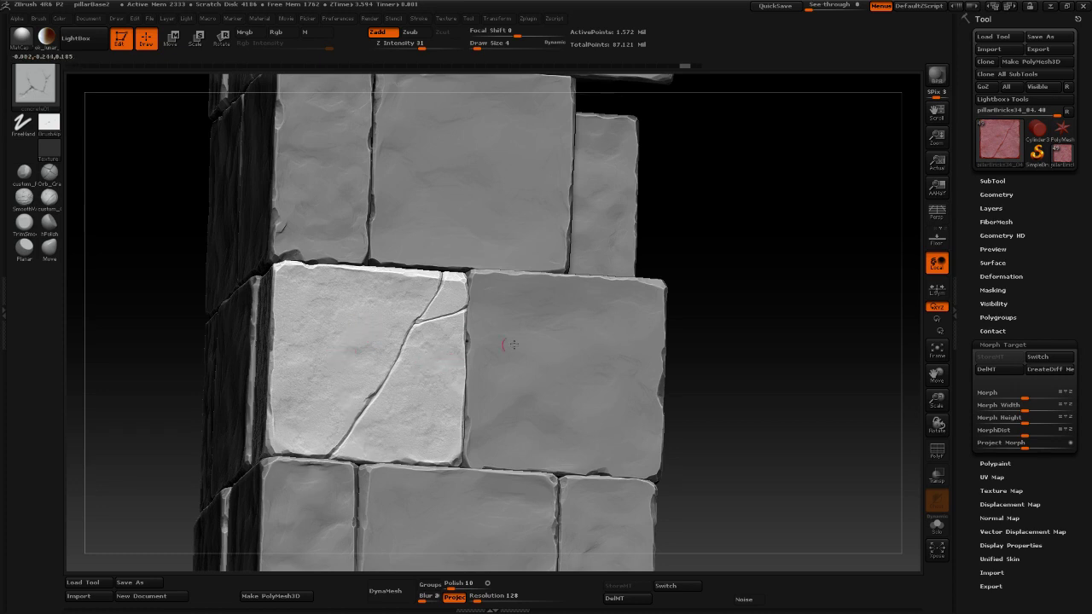
drag(817, 310, 751, 331)
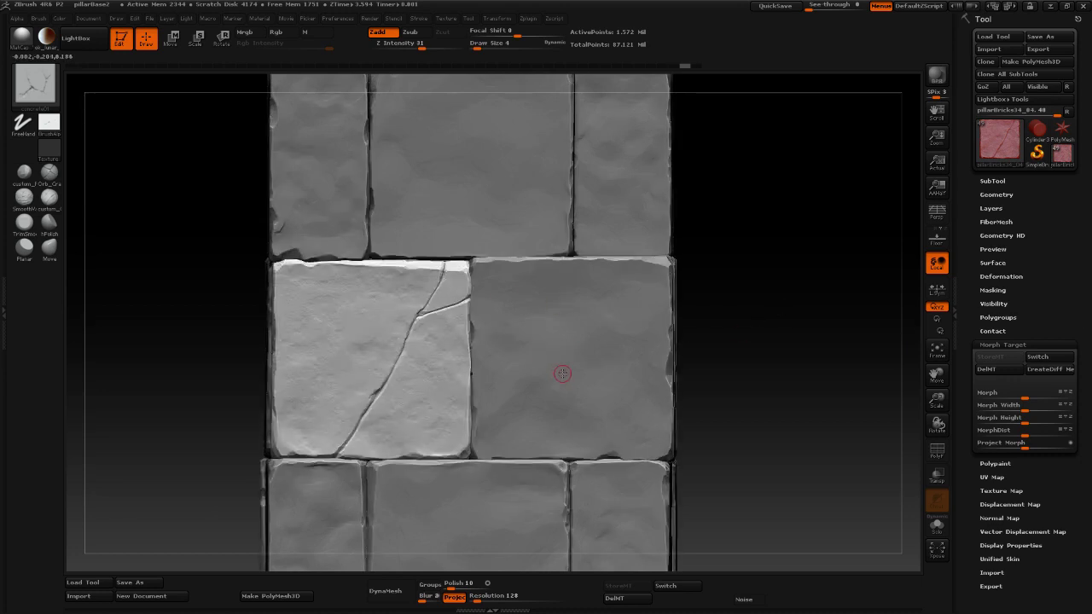
Make the uncracked brick beside the cracked one the active subtool and store a morph target for it.
alt+click(604, 390)
alt+drag(826, 327, 736, 322)
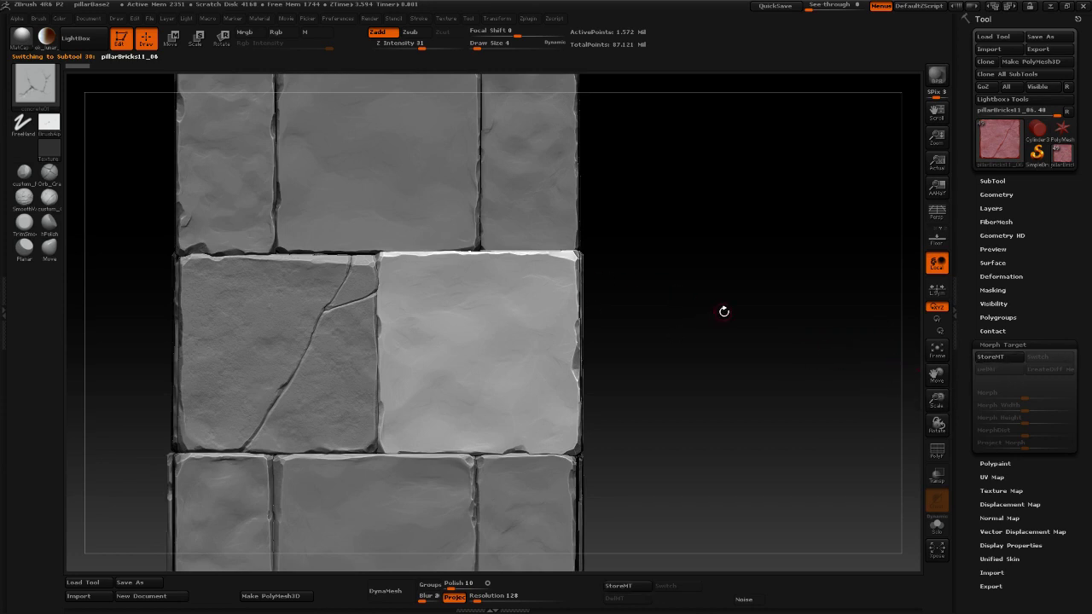
click(1023, 359)
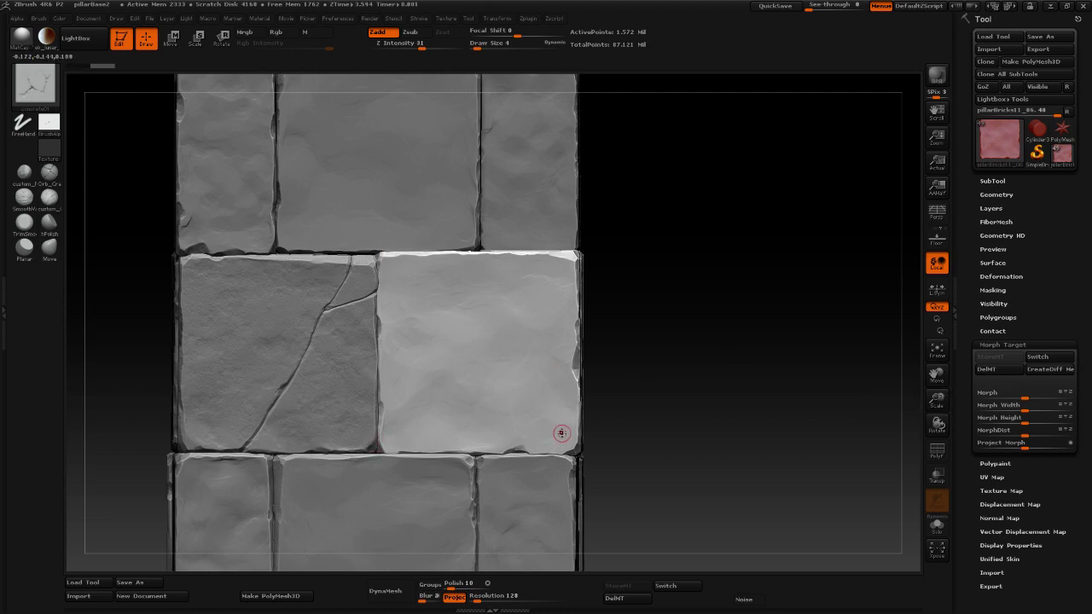
Start a surface noise on the active brick and frame its front face in the NoiseMaker preview.
drag(695, 416, 674, 421)
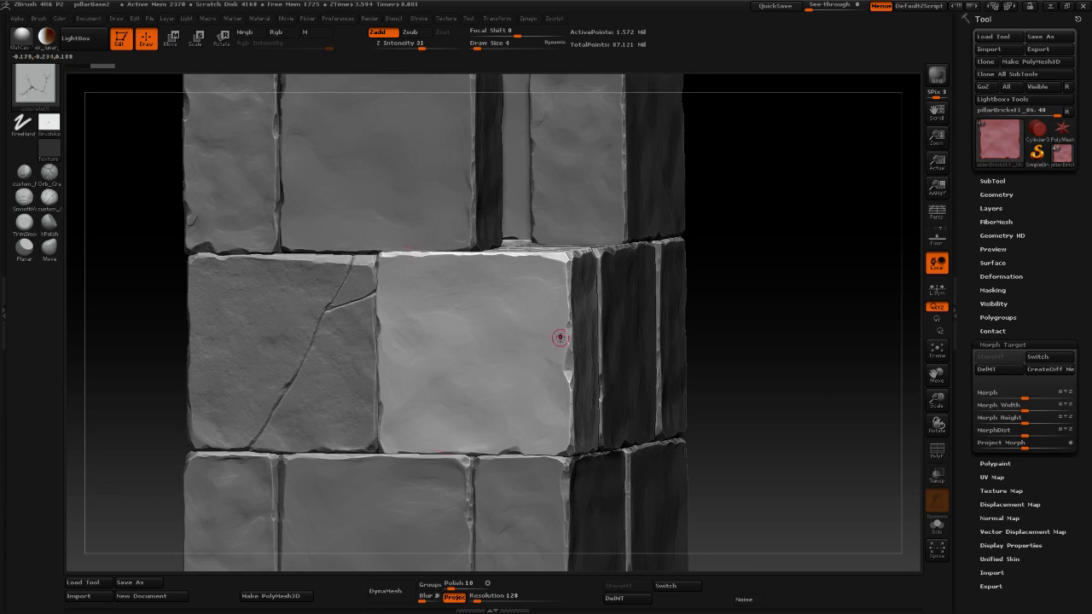
drag(773, 356, 788, 361)
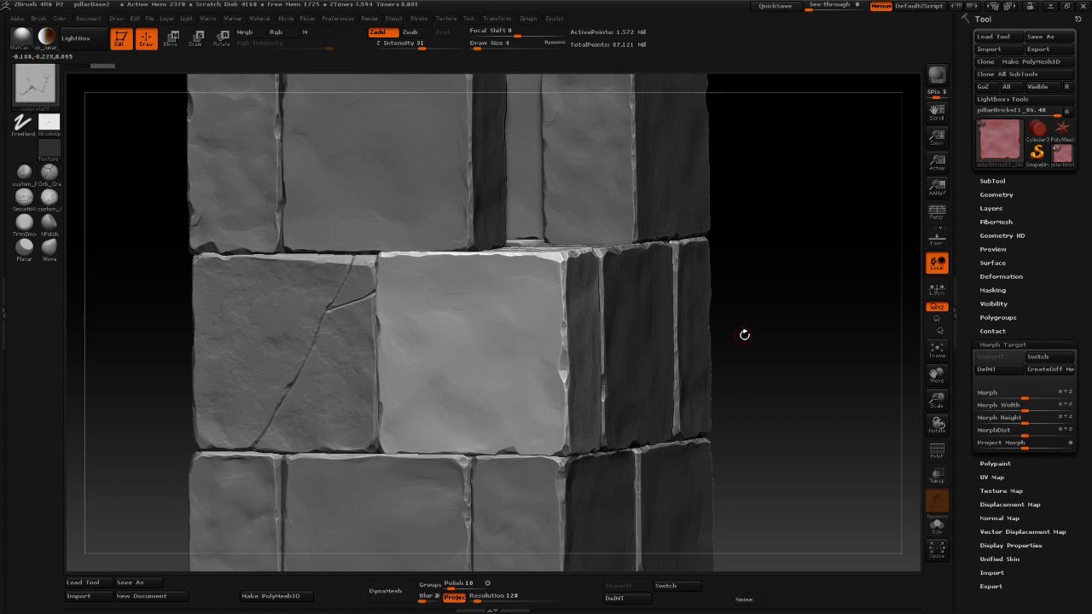
drag(745, 335, 836, 313)
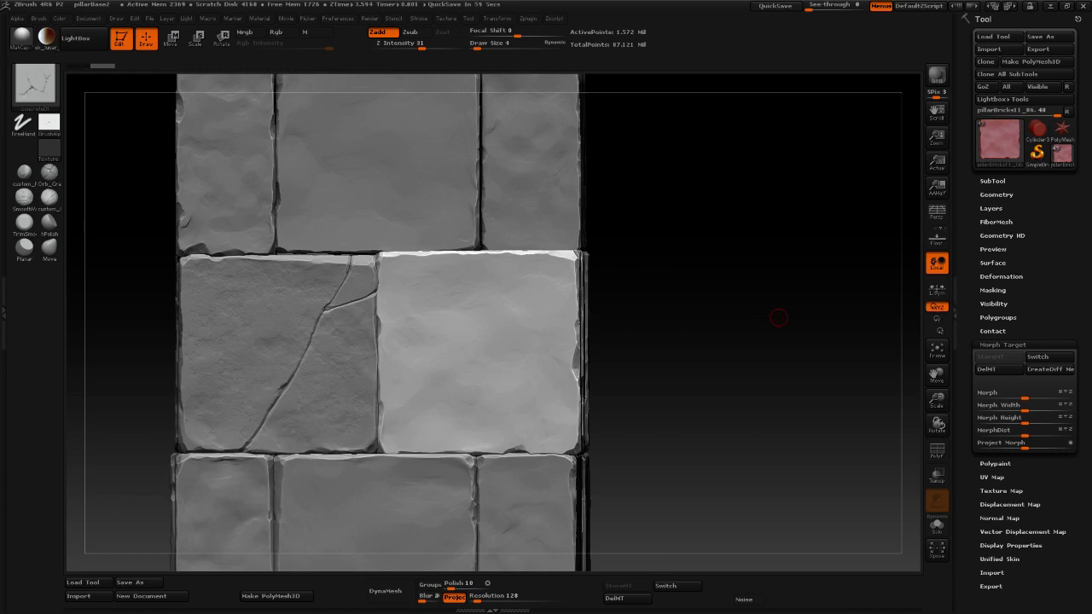
click(993, 343)
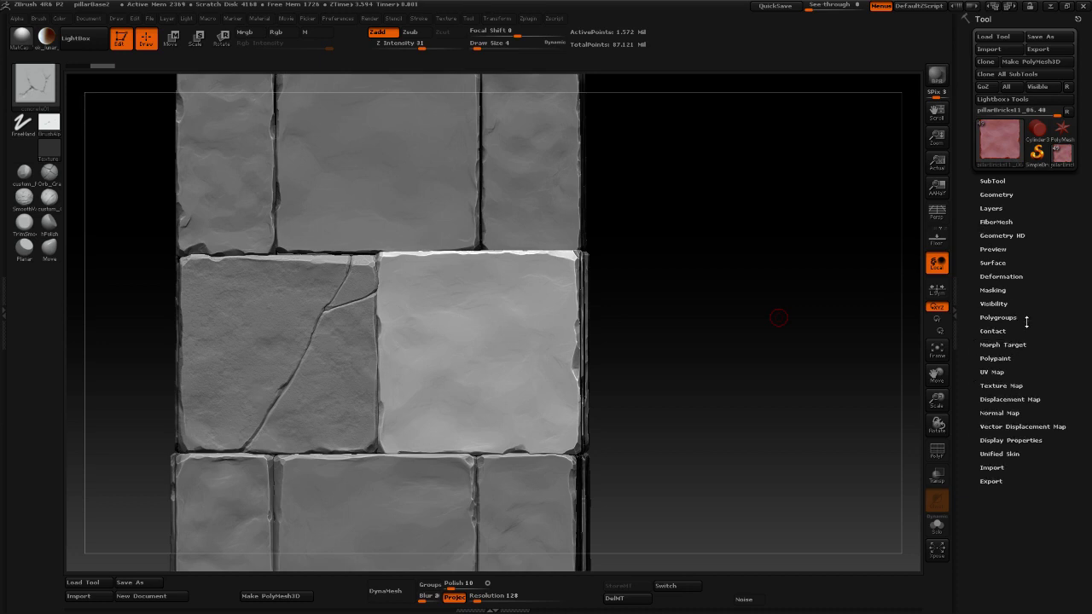
click(992, 263)
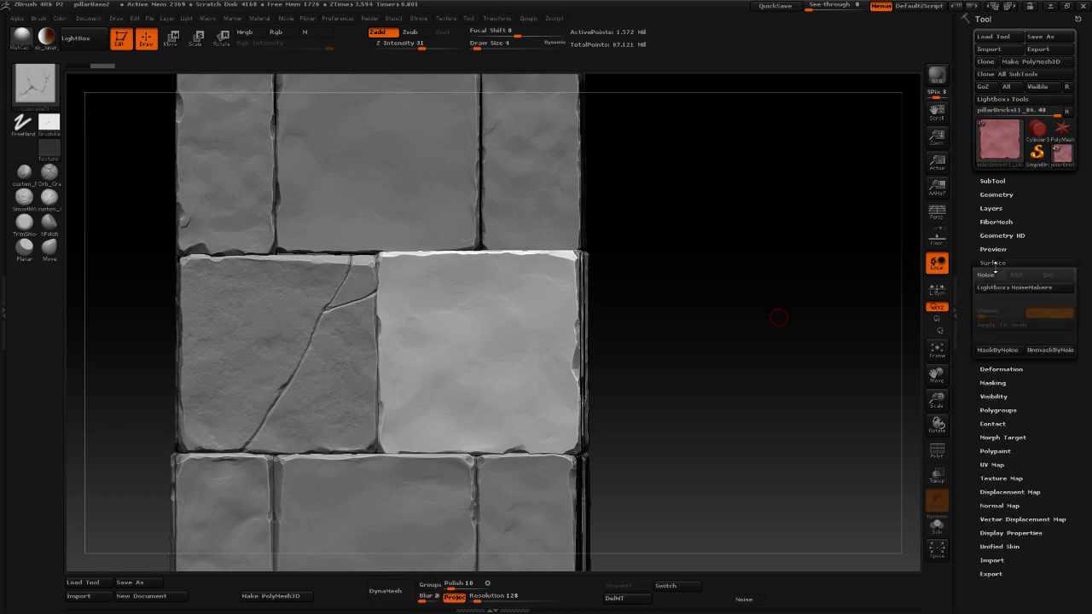
click(987, 277)
mouse_move(805, 307)
mouse_down()
mouse_move(770, 308)
mouse_move(811, 301)
mouse_up()
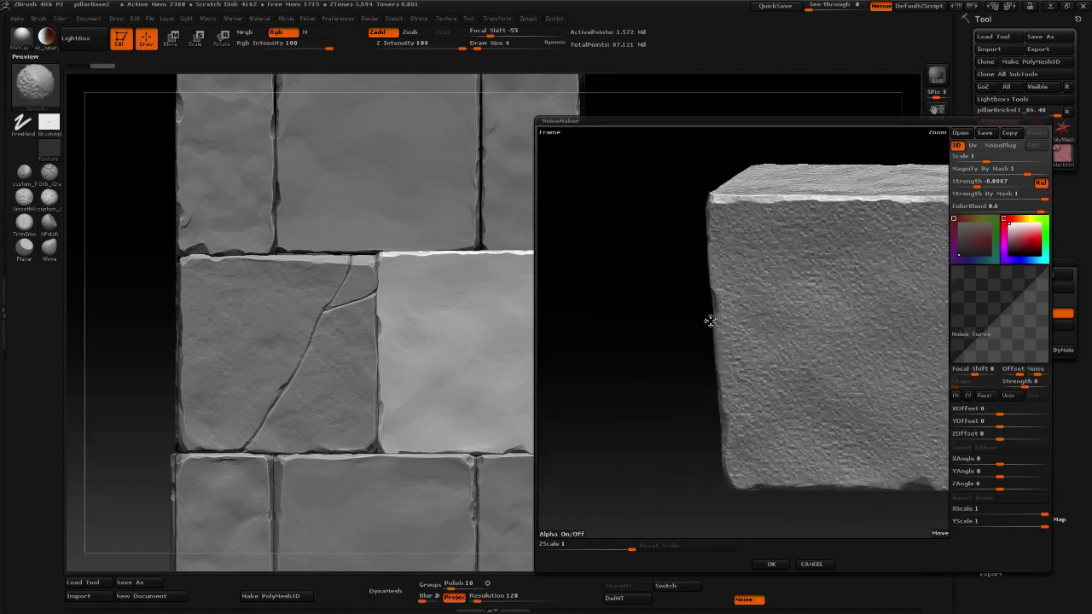
alt+drag(660, 329, 609, 352)
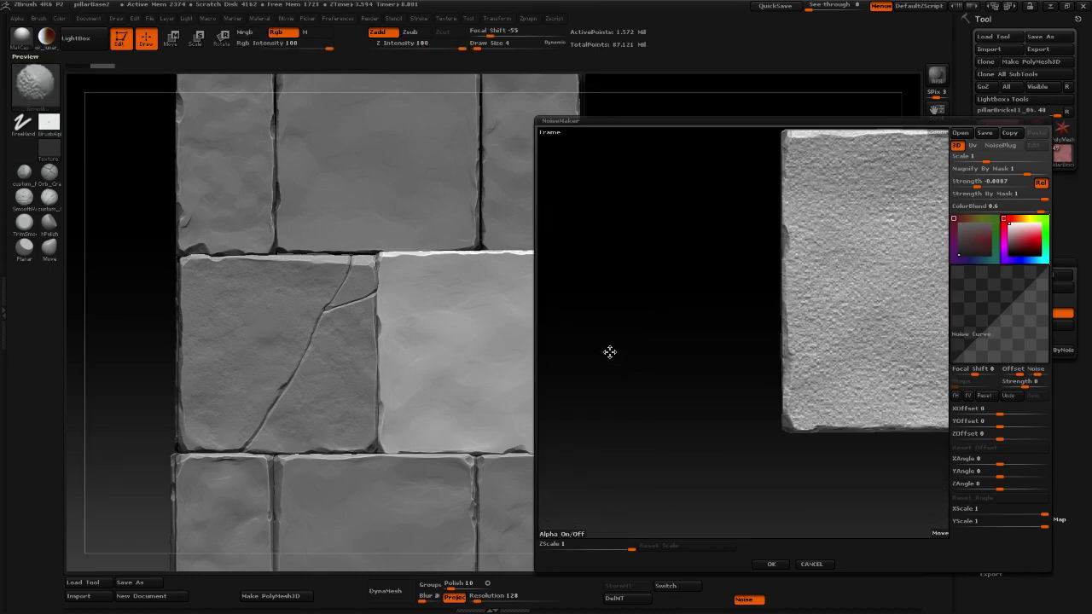
alt+drag(661, 303, 575, 338)
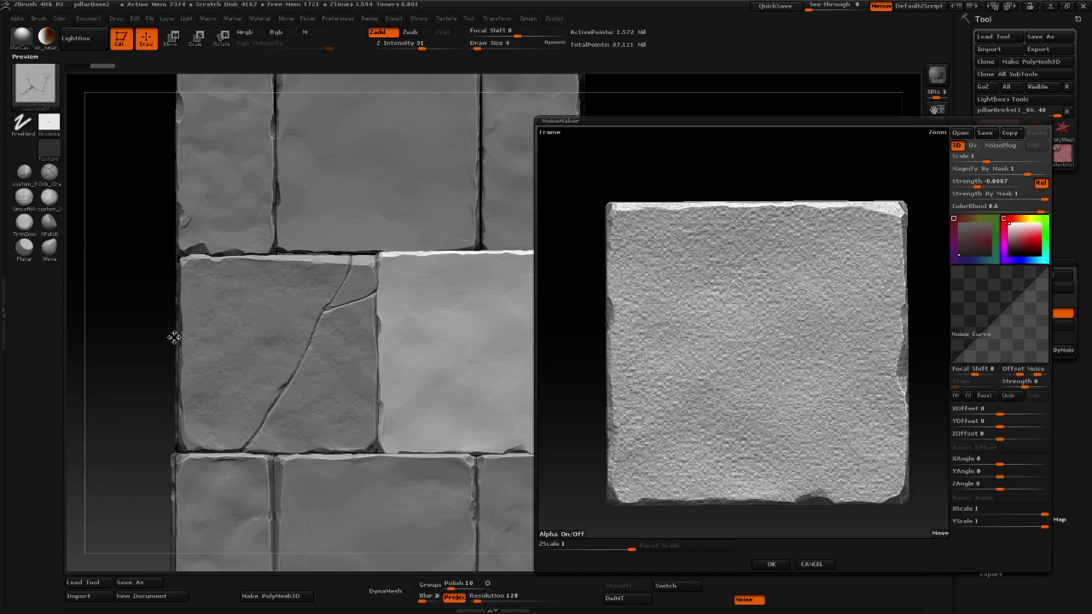
Reshape the noise curve and raise the noise scale to about 10.76.
drag(899, 314, 837, 312)
drag(975, 342, 1023, 290)
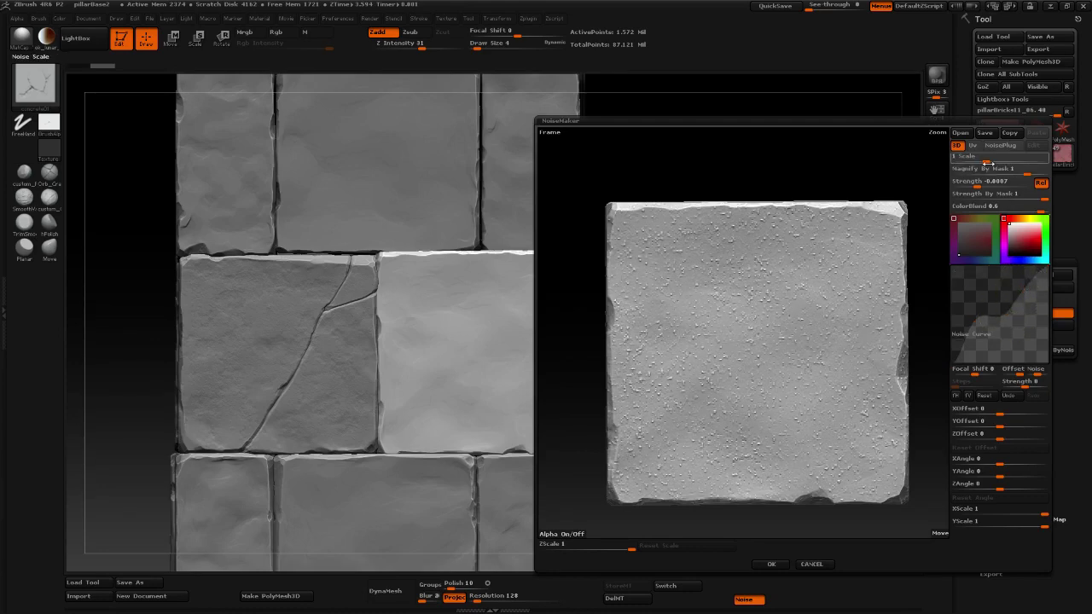
mouse_move(987, 161)
mouse_down()
mouse_move(1000, 160)
mouse_move(975, 161)
mouse_move(1003, 161)
mouse_up()
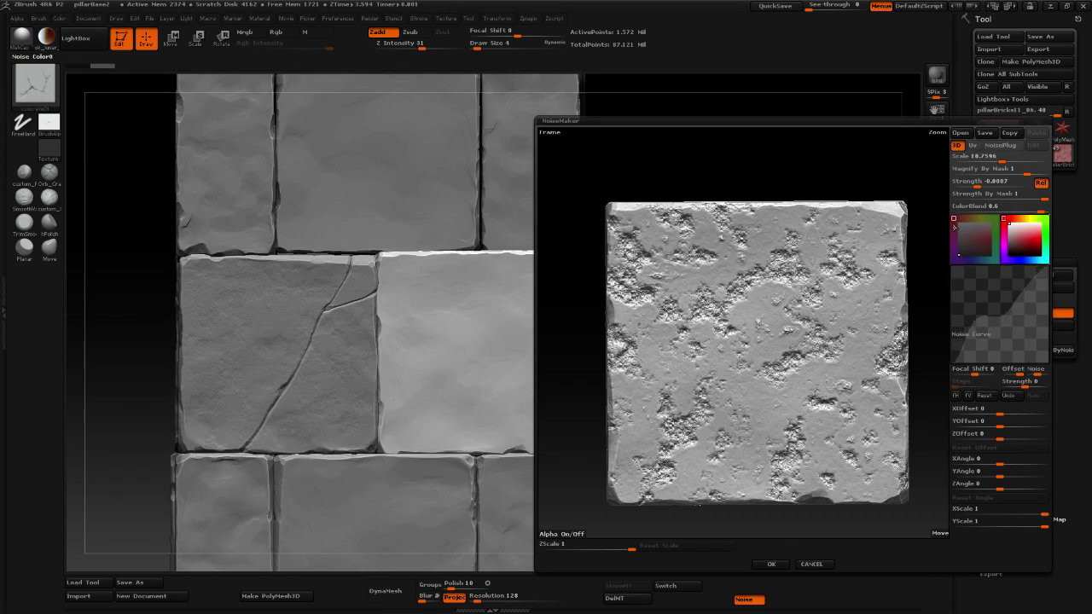
Load a saved noise preset from the Pillar folder under Fantasy Cave > Zbrush Sculpts.
click(961, 133)
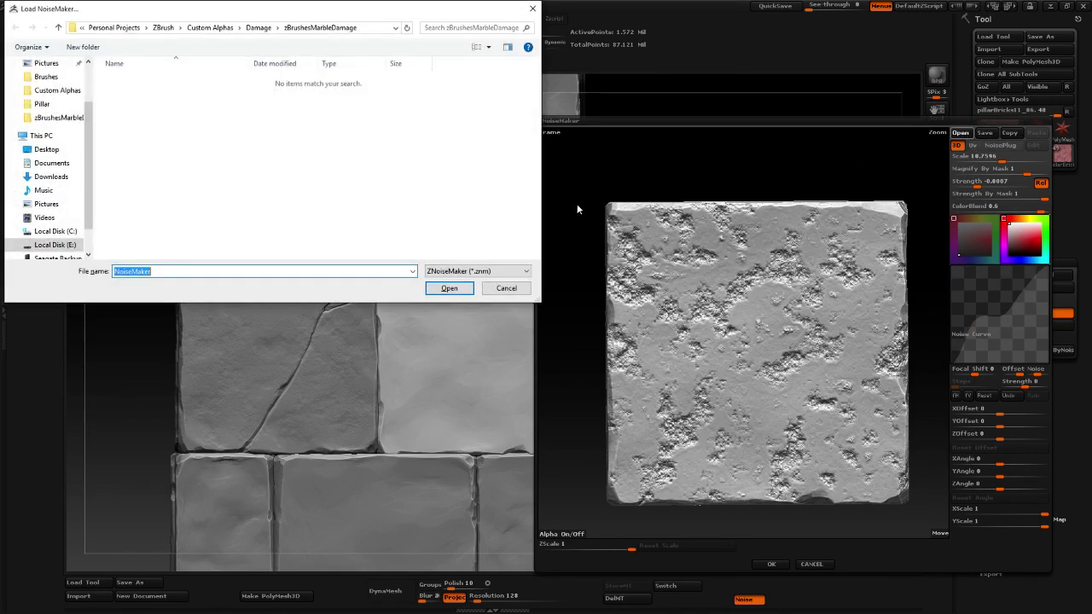
click(258, 29)
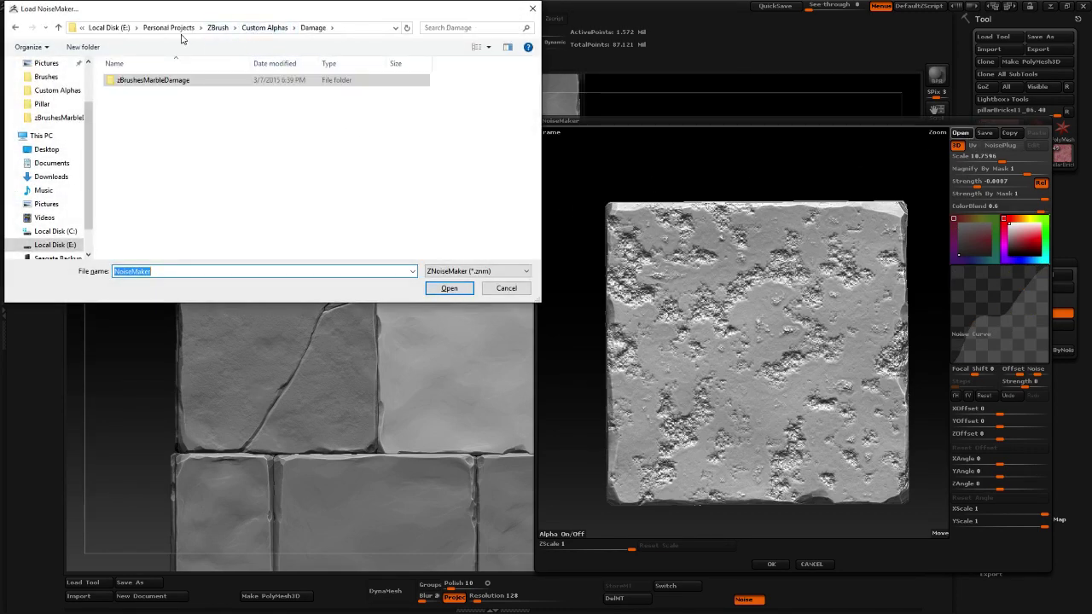
click(159, 34)
double_click(156, 118)
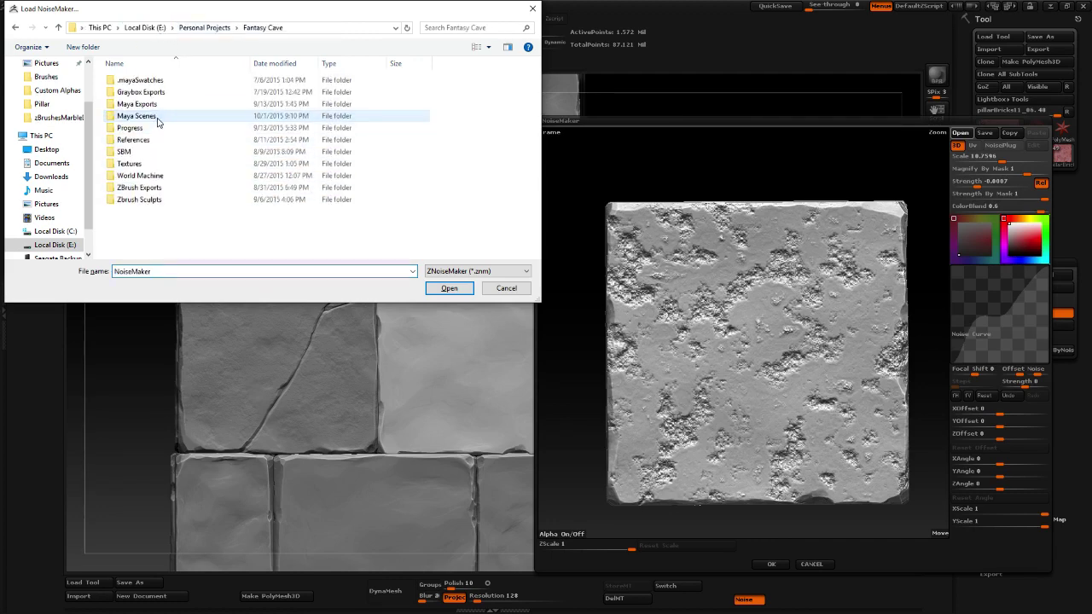
double_click(162, 199)
double_click(143, 81)
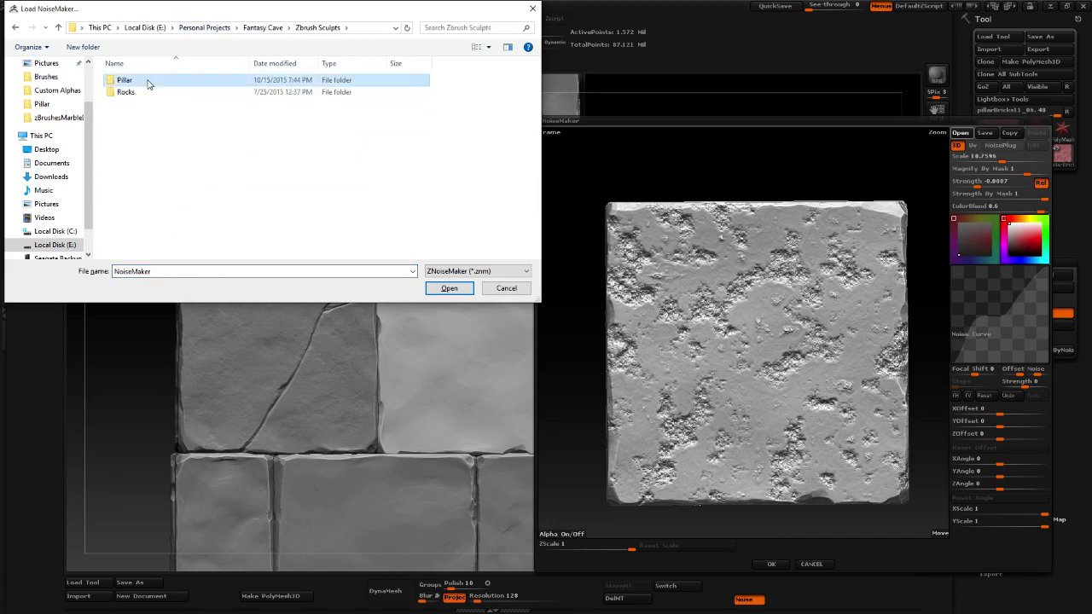
double_click(169, 86)
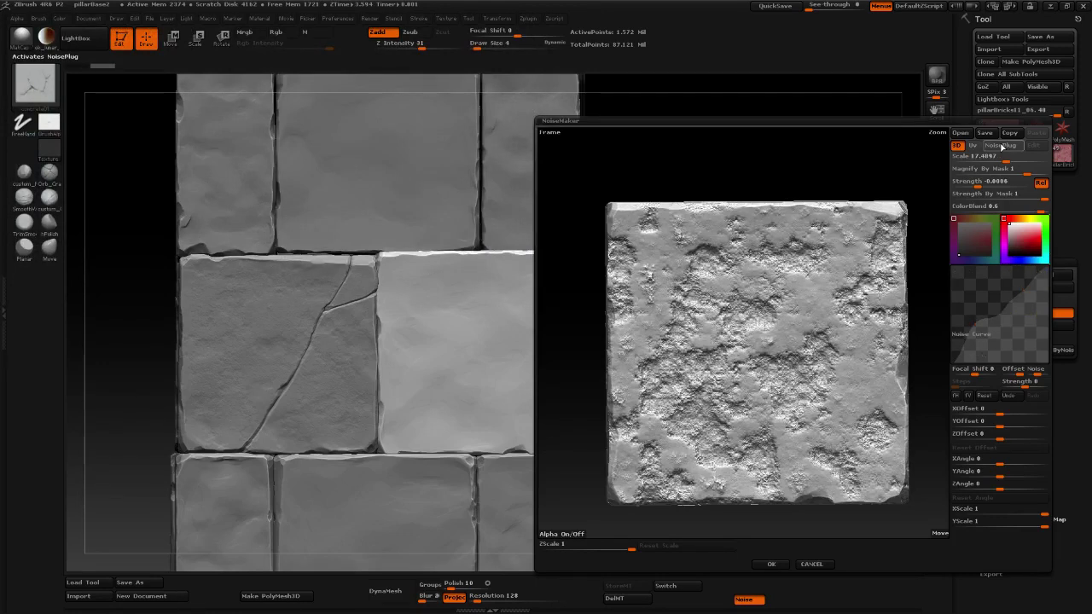
Set the noise scale to about 12.41 and accept the noise settings.
drag(1005, 158, 1003, 160)
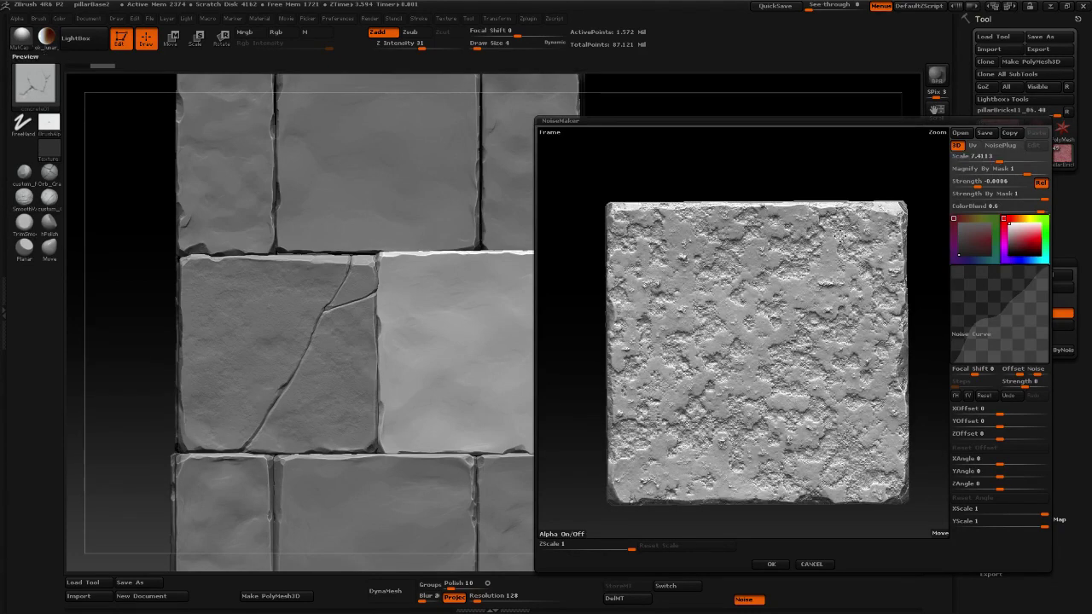
drag(749, 168, 742, 171)
drag(996, 160, 1004, 160)
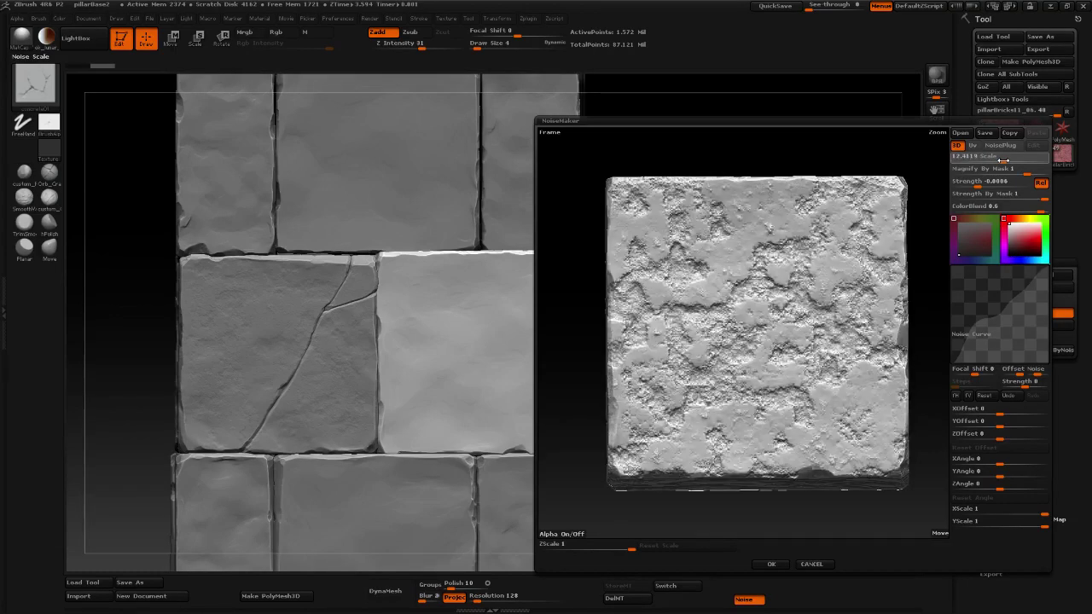
drag(863, 161, 832, 158)
click(771, 565)
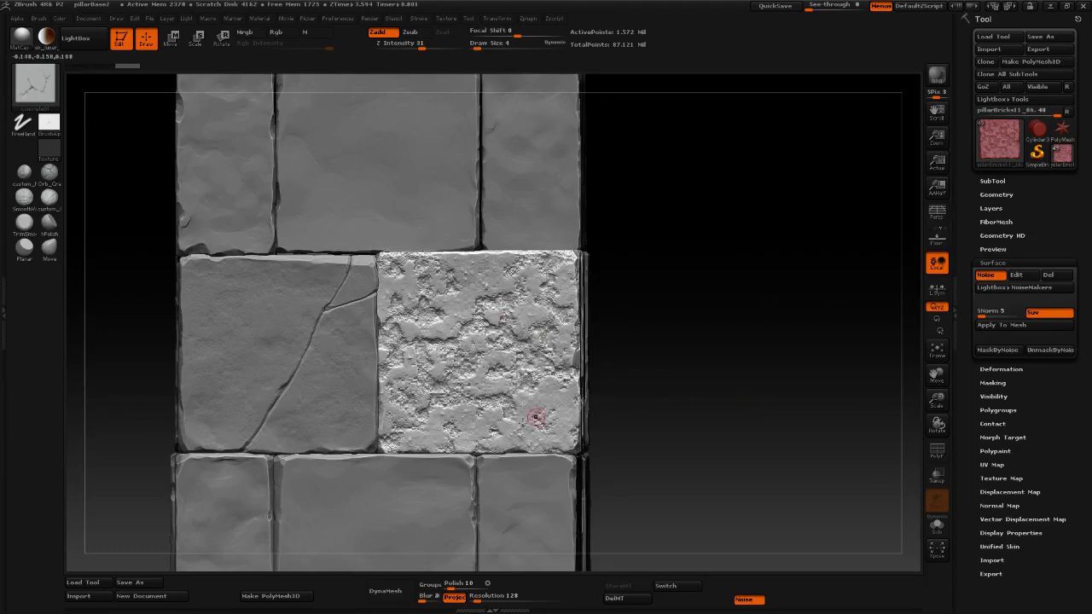
Recheck the brick's surface noise settings and apply the noise to the mesh.
drag(741, 381, 720, 380)
click(1016, 275)
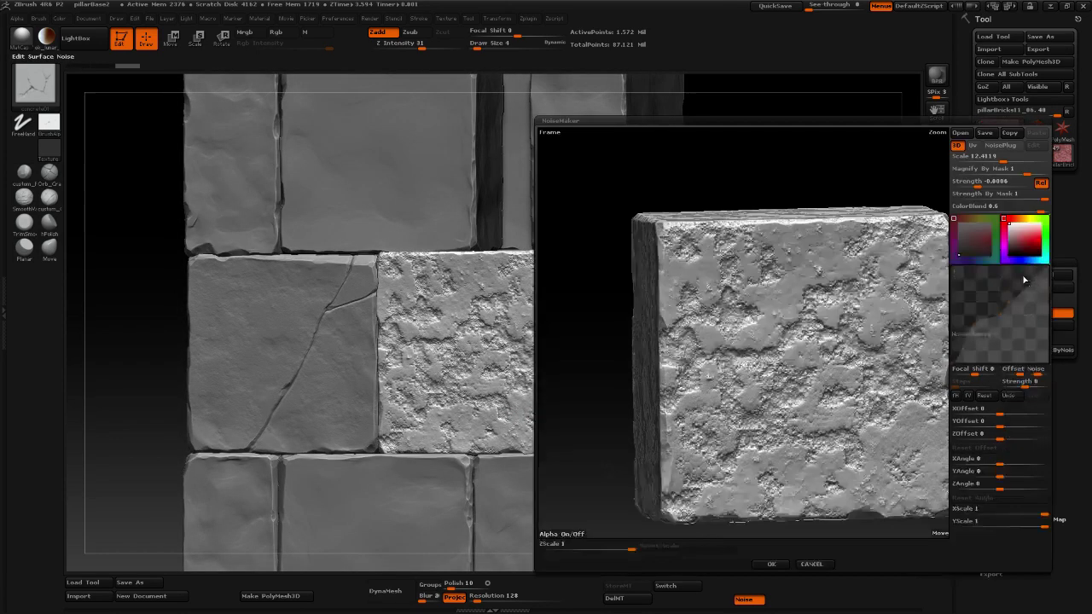
click(770, 564)
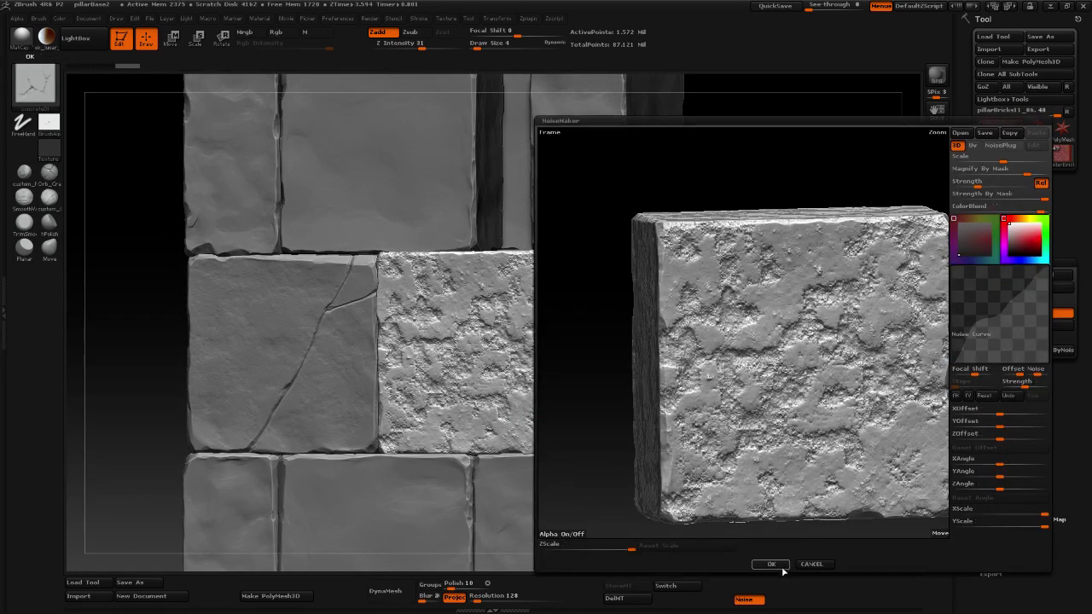
click(990, 275)
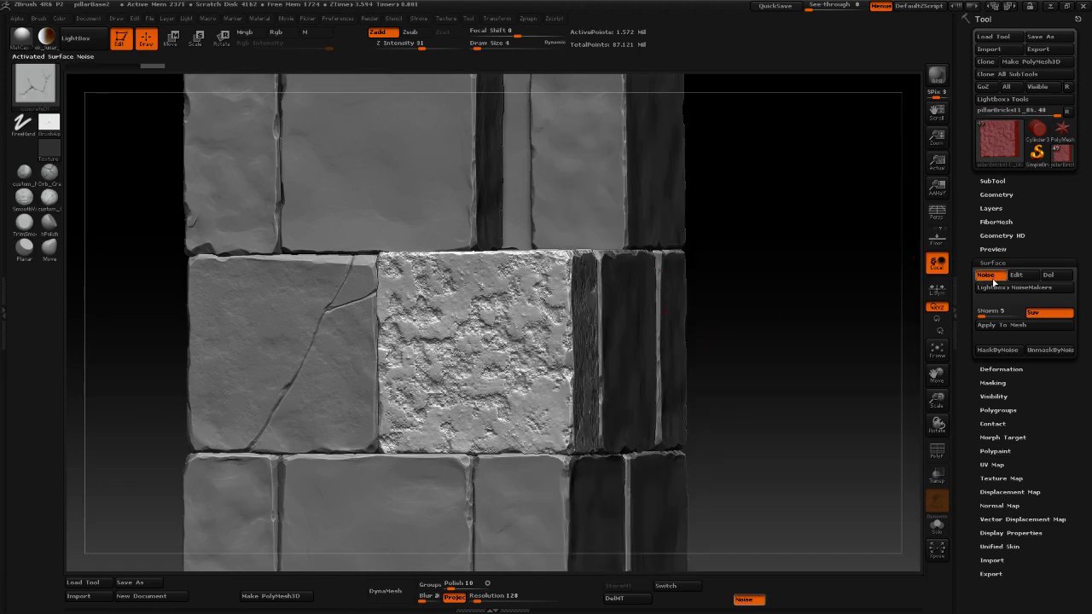
click(992, 277)
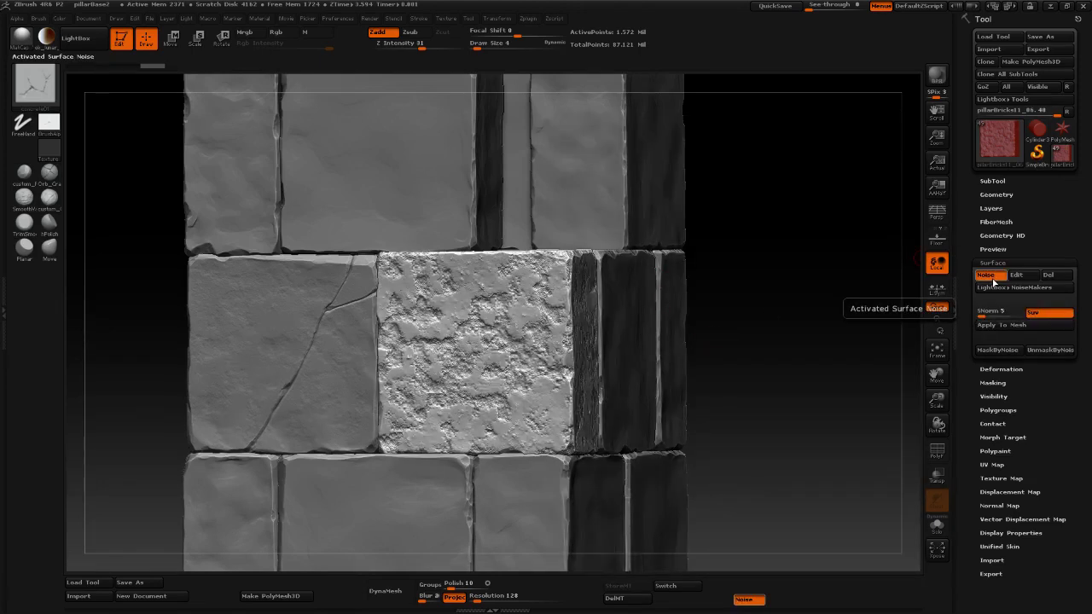
click(1009, 327)
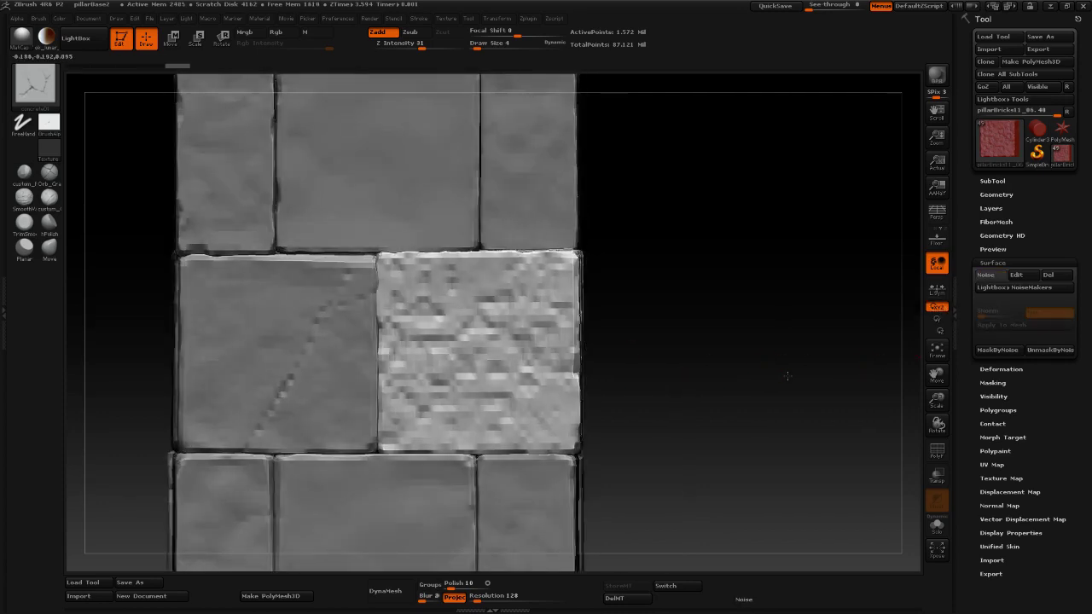
Blend the noisy brick toward its stored morph target, raising the Morph amount to 100.
alt+drag(770, 380, 770, 365)
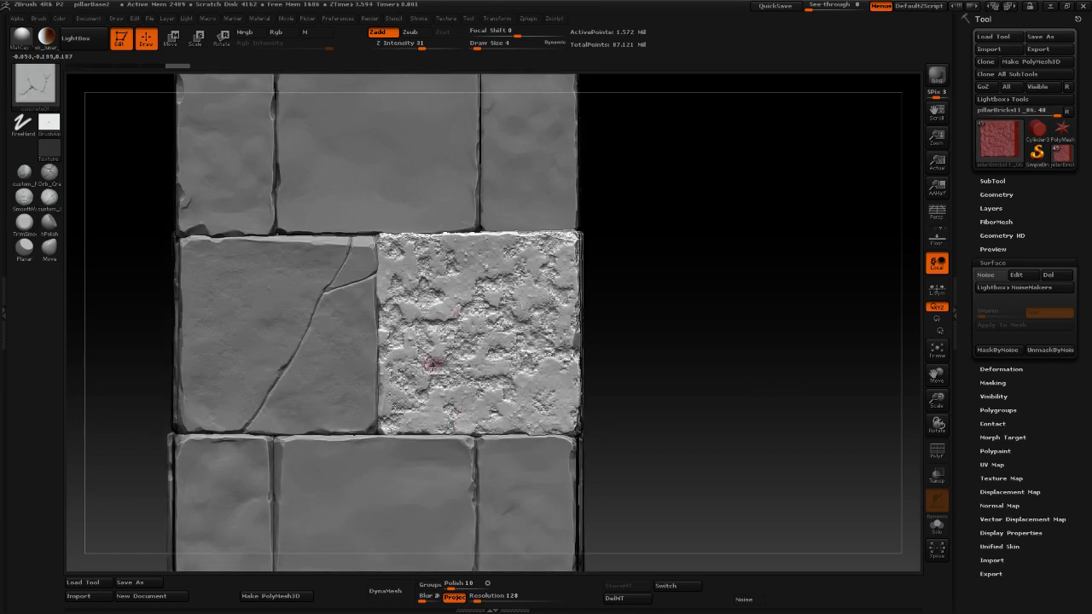
drag(768, 373, 275, 368)
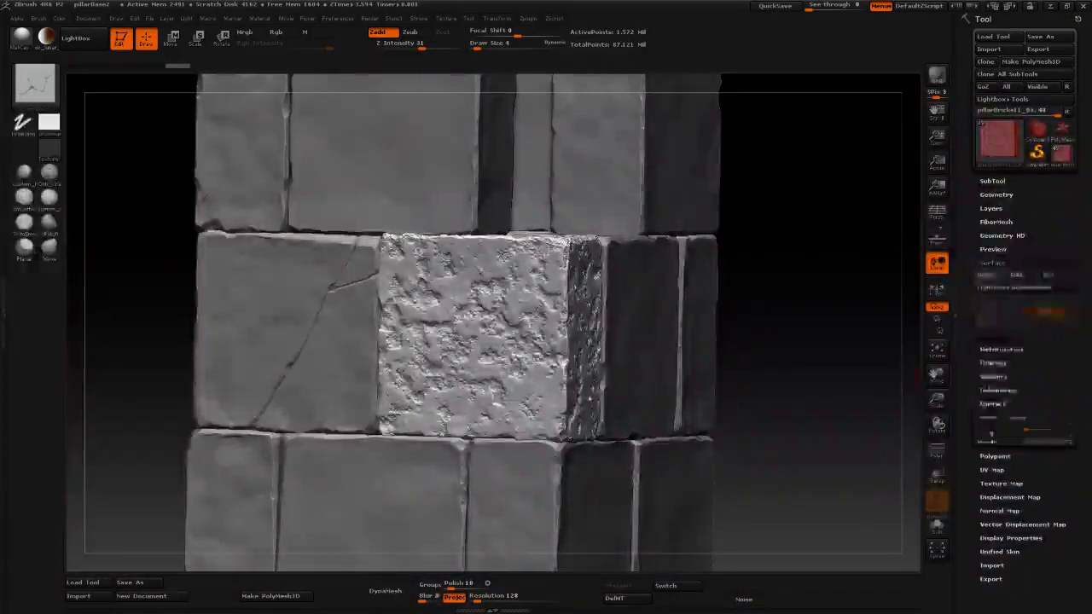
click(1003, 345)
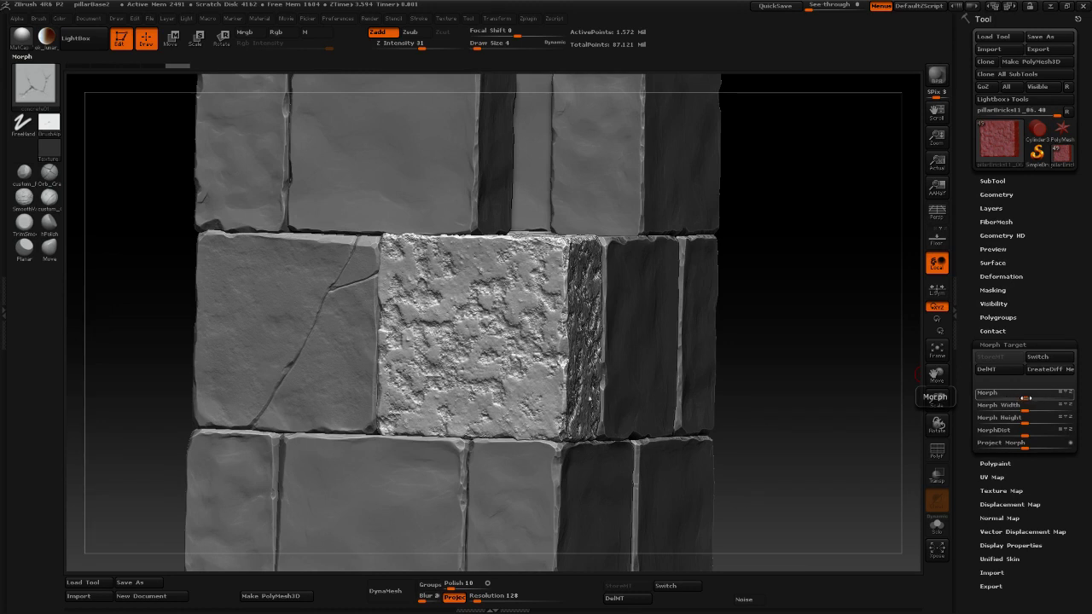
drag(1032, 399, 1058, 401)
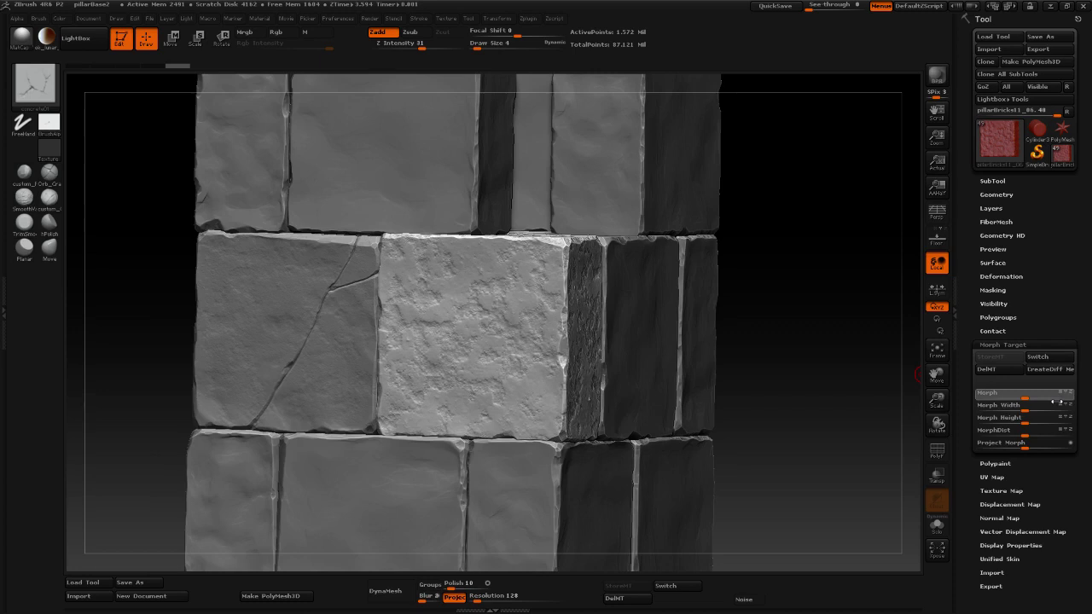
drag(1062, 401, 1059, 401)
drag(1070, 399, 1082, 399)
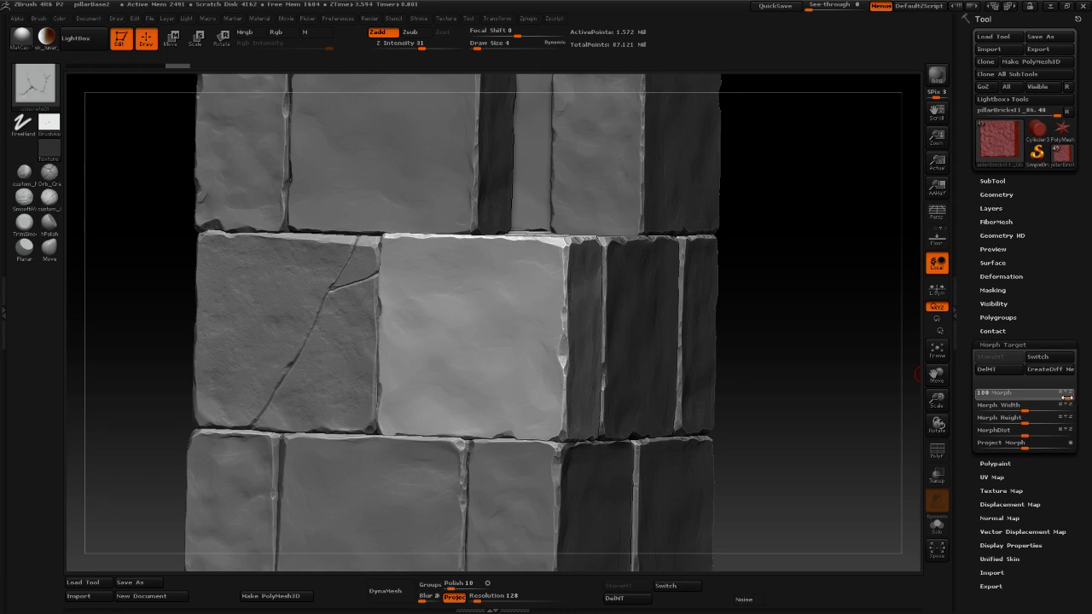
Try different positive and negative Morph amounts on the noisy brick, including the -100 extreme.
drag(1058, 398, 1055, 397)
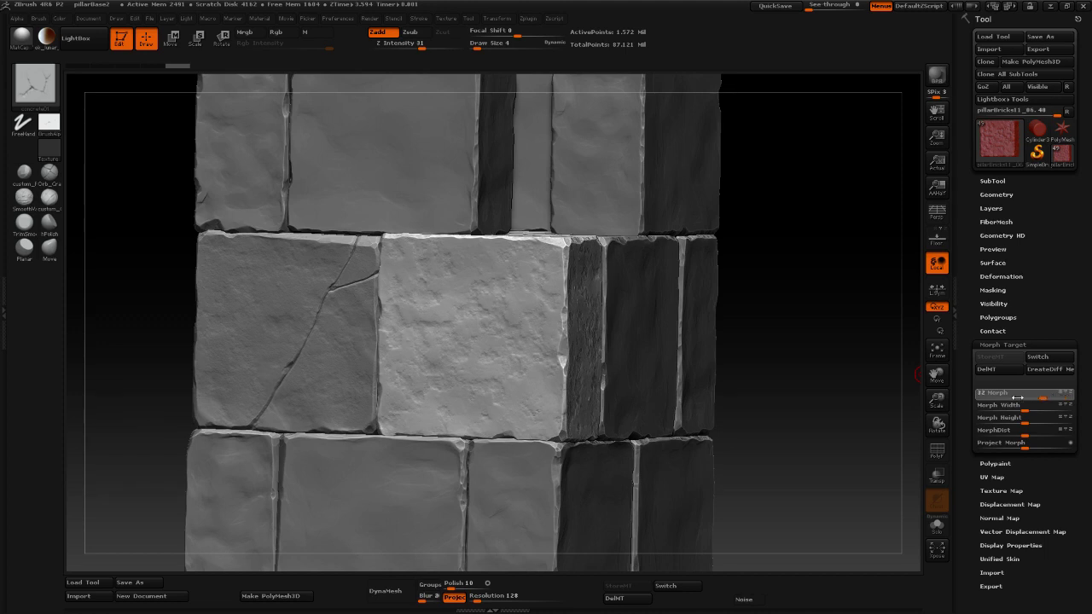
drag(1018, 398, 966, 399)
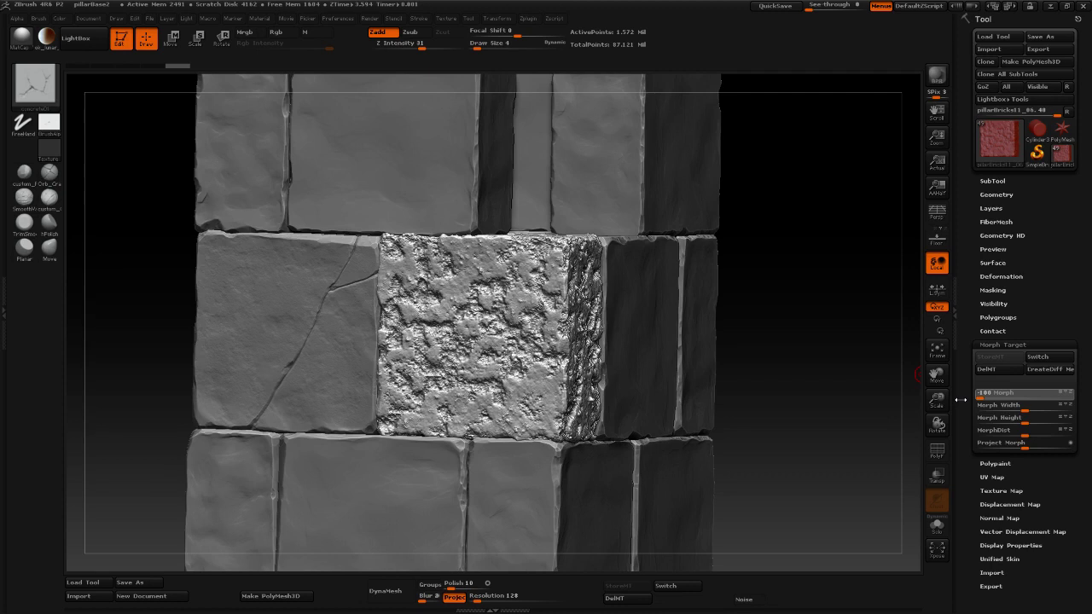
drag(997, 398, 1055, 397)
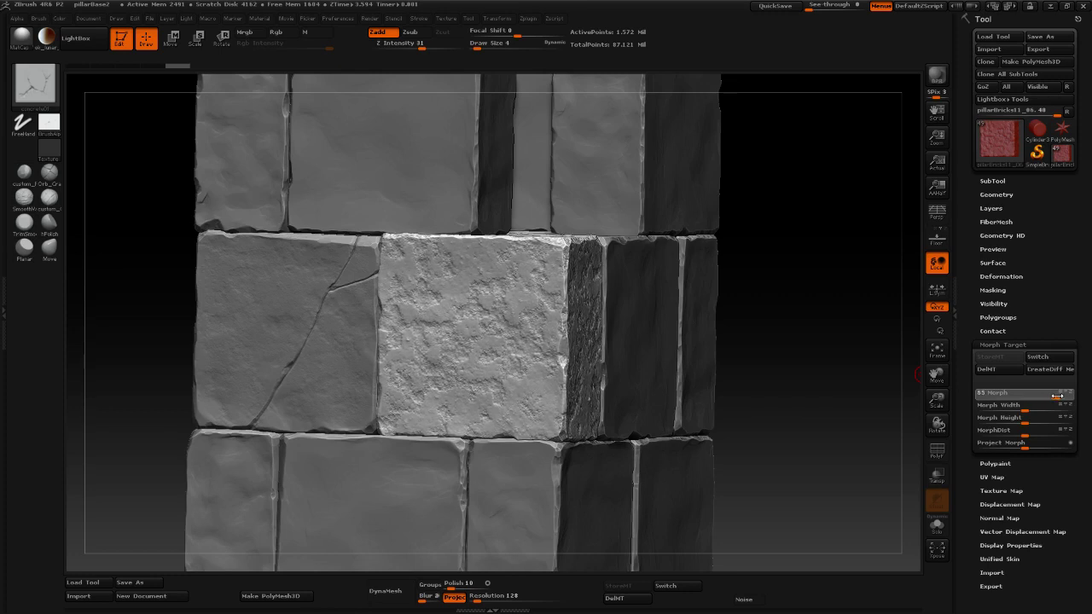
drag(1066, 396, 1069, 394)
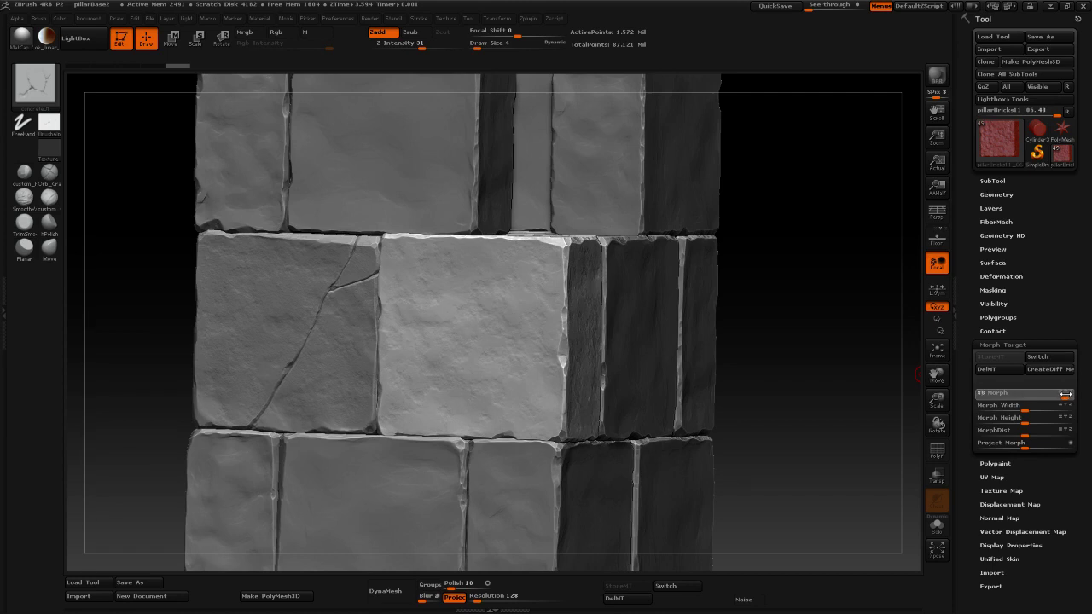
drag(1067, 394, 1064, 395)
drag(1064, 397, 1065, 396)
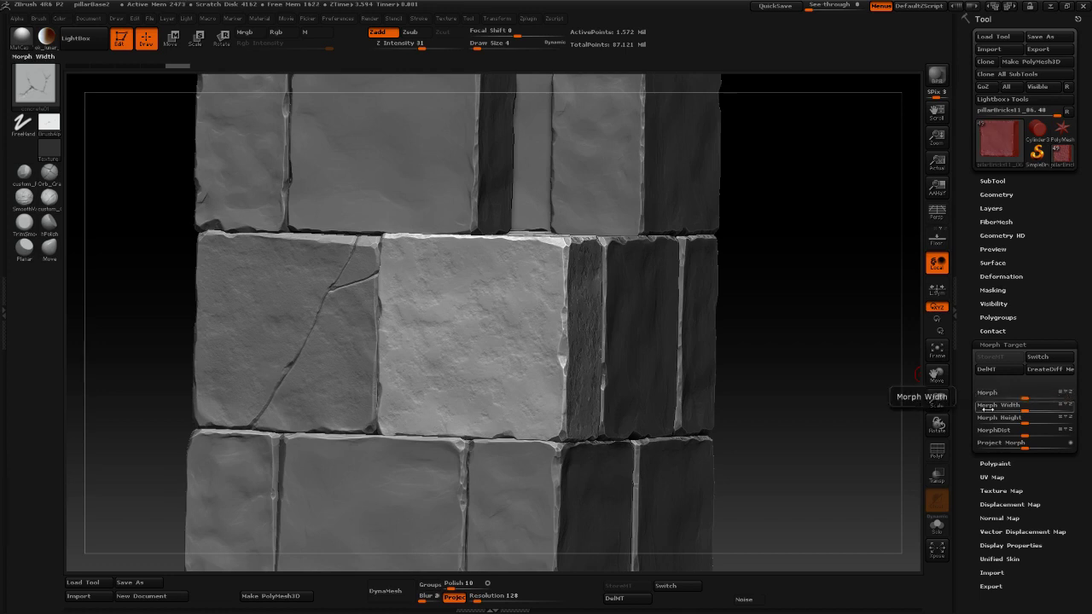
mouse_move(812, 391)
mouse_down()
mouse_move(826, 387)
mouse_move(815, 389)
mouse_up()
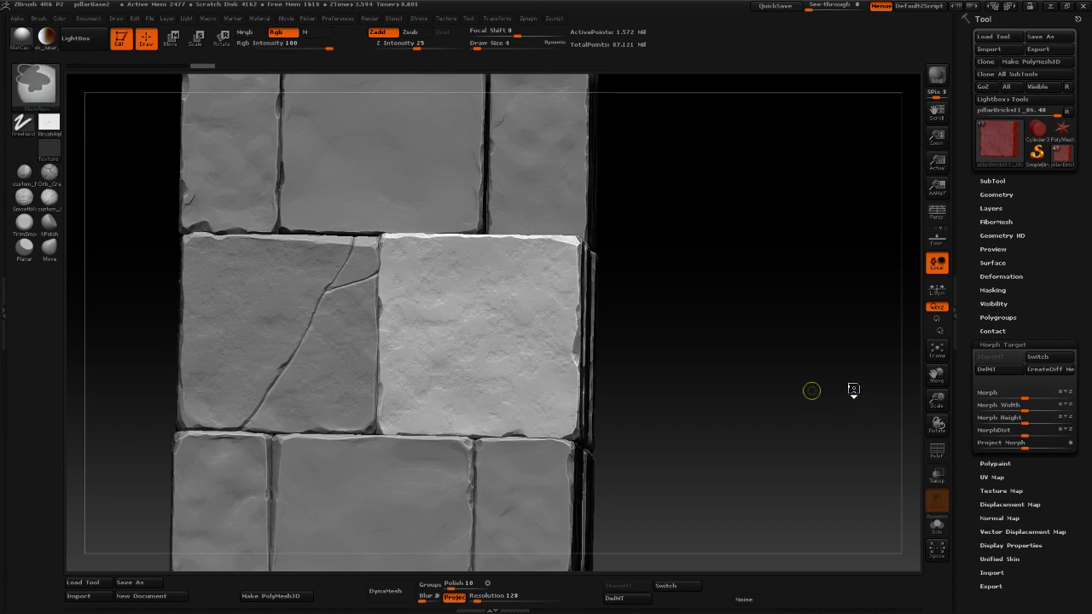
Undo the last morph blend and blend the noisy brick toward its stored morph target at a Morph amount of about 90.
key(ctrl+z)
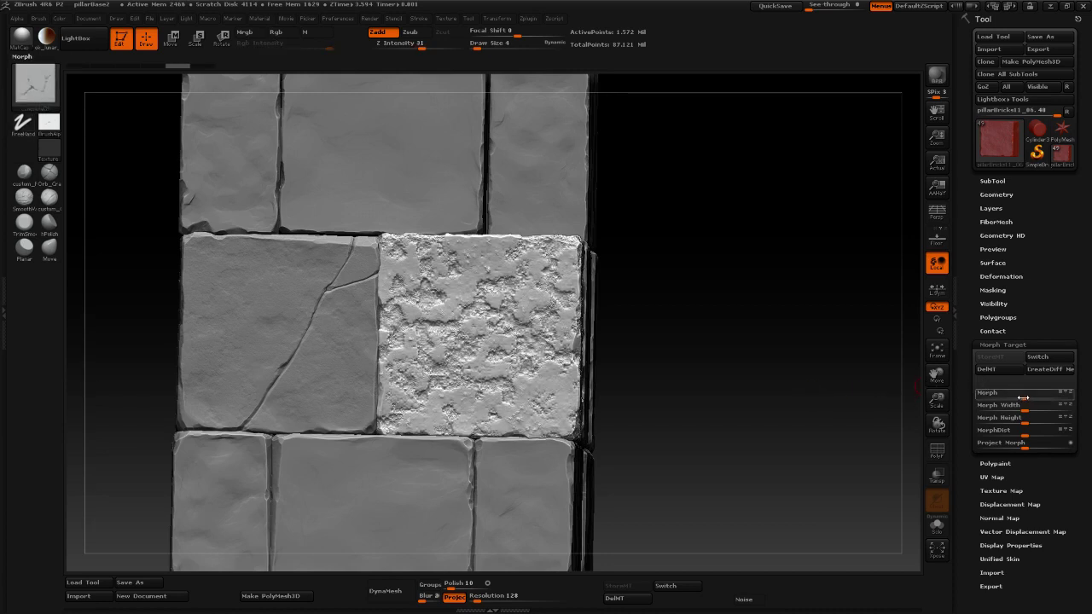
drag(1023, 398, 1047, 398)
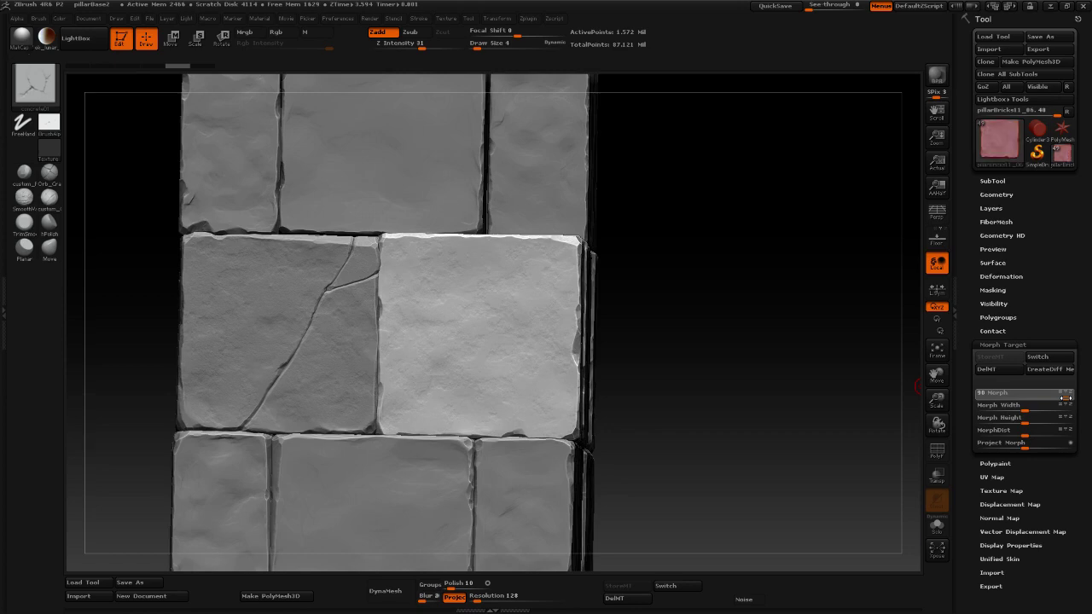
Inspect the softened noise on the brick's front and side faces, comparing it with the neighbouring cracked brick.
drag(826, 413, 849, 361)
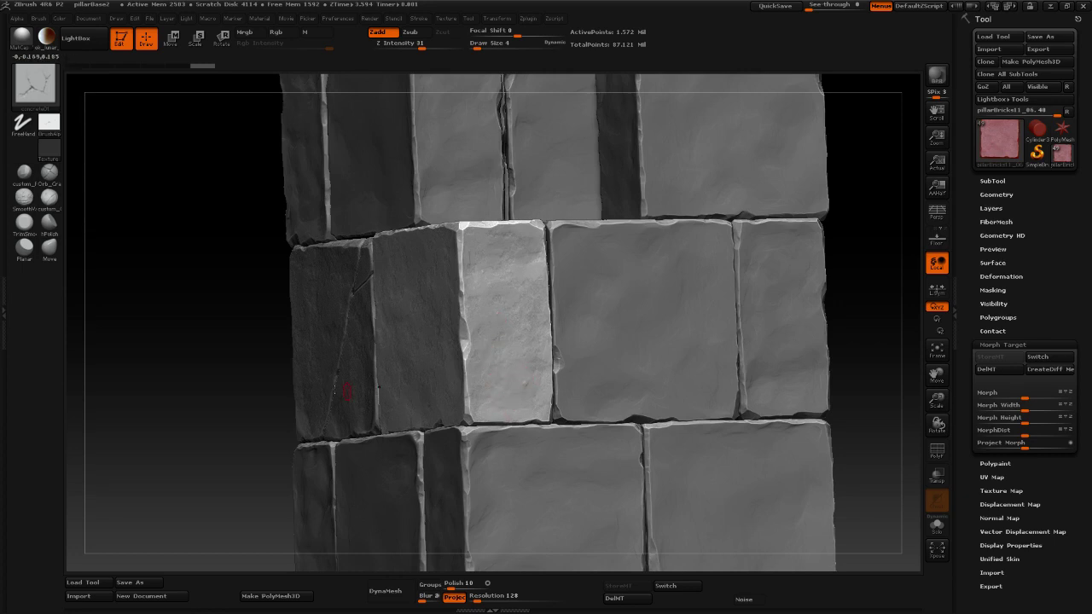
drag(212, 375, 198, 373)
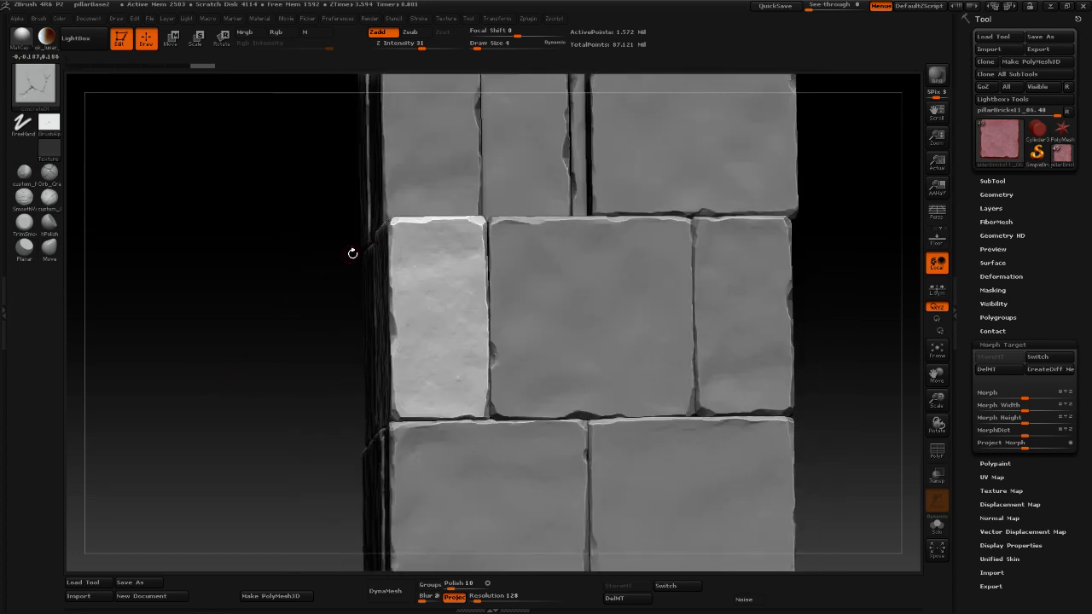
drag(266, 411, 241, 413)
drag(265, 265, 340, 282)
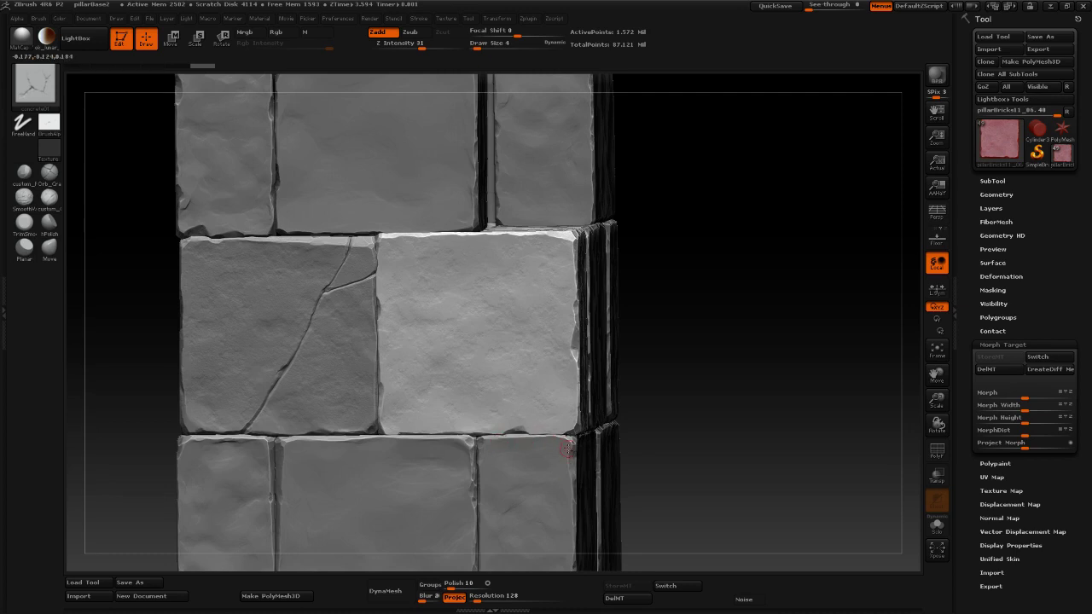
drag(631, 437, 588, 437)
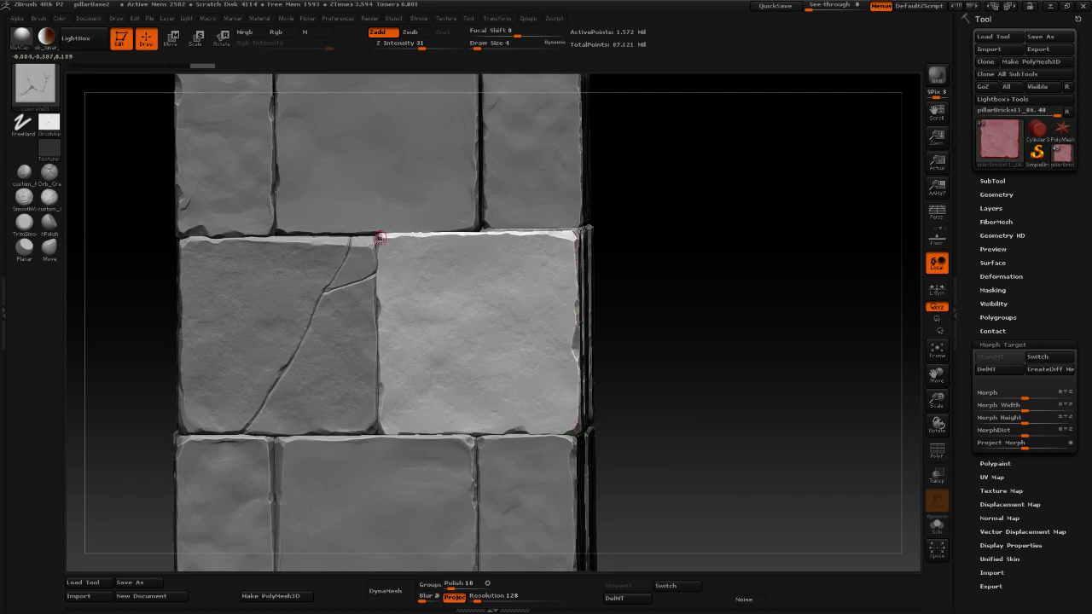
drag(659, 351, 726, 382)
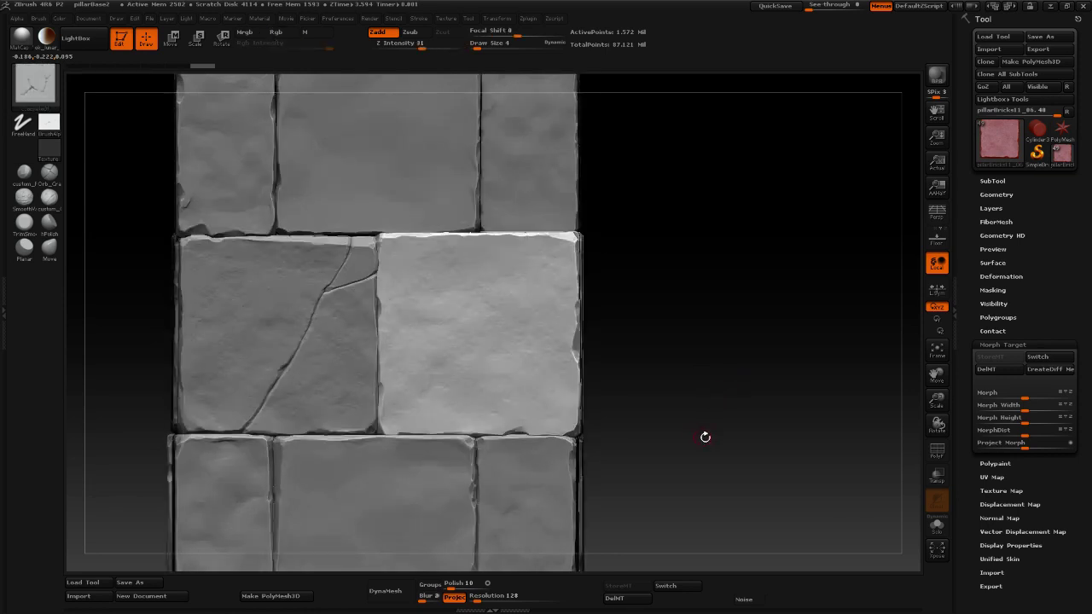
alt+drag(720, 439, 751, 402)
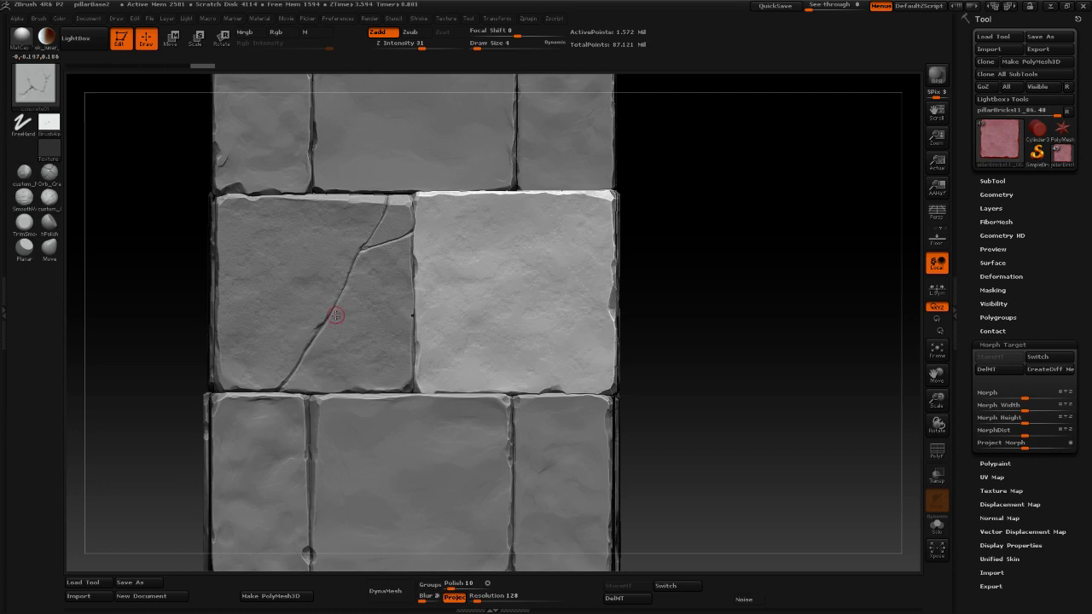
mouse_move(702, 298)
mouse_down()
mouse_move(713, 296)
mouse_move(700, 298)
mouse_up()
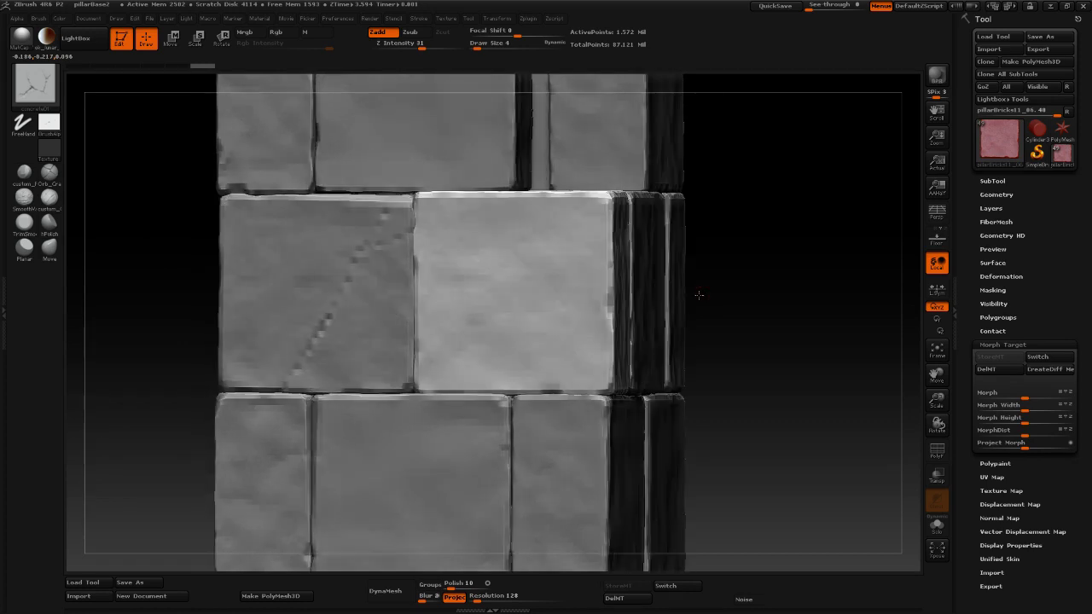
Try the concrete_Detail_02 brush on the face of the noisy brick and undo the stroke.
click(30, 85)
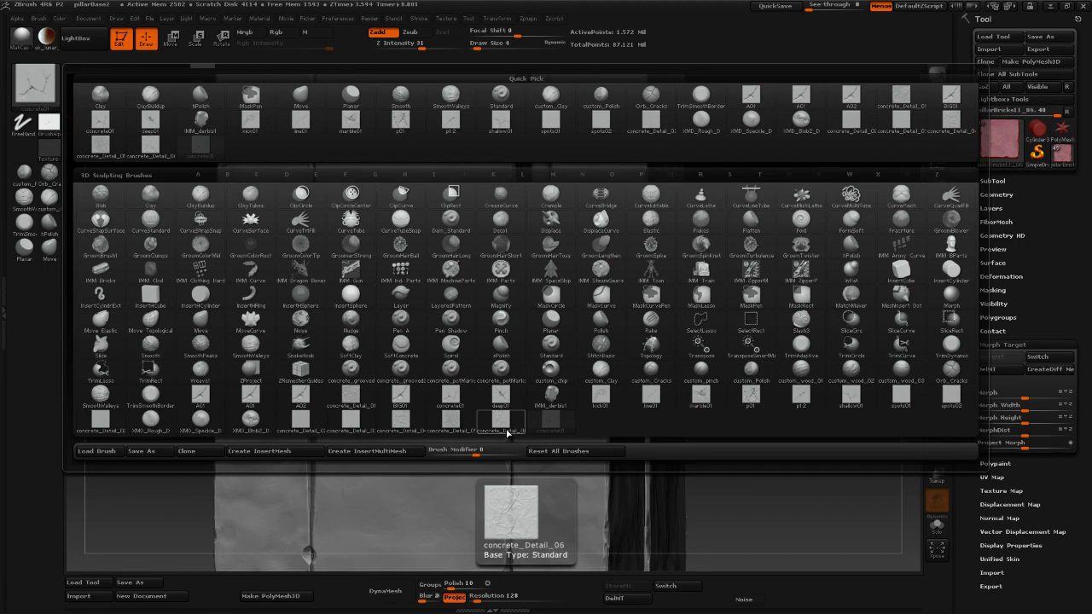
click(297, 423)
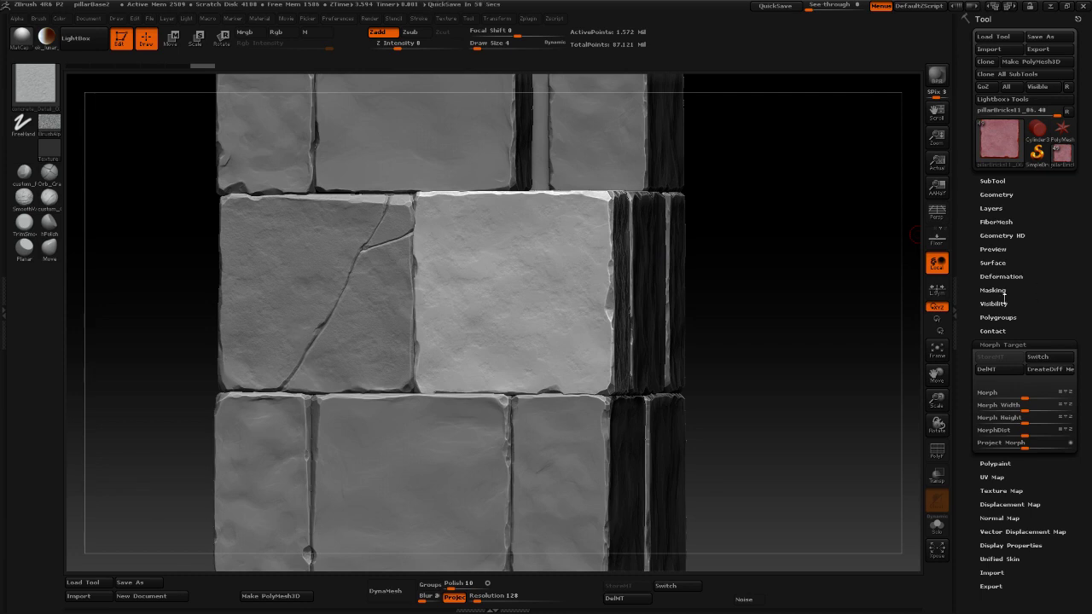
drag(797, 295, 512, 298)
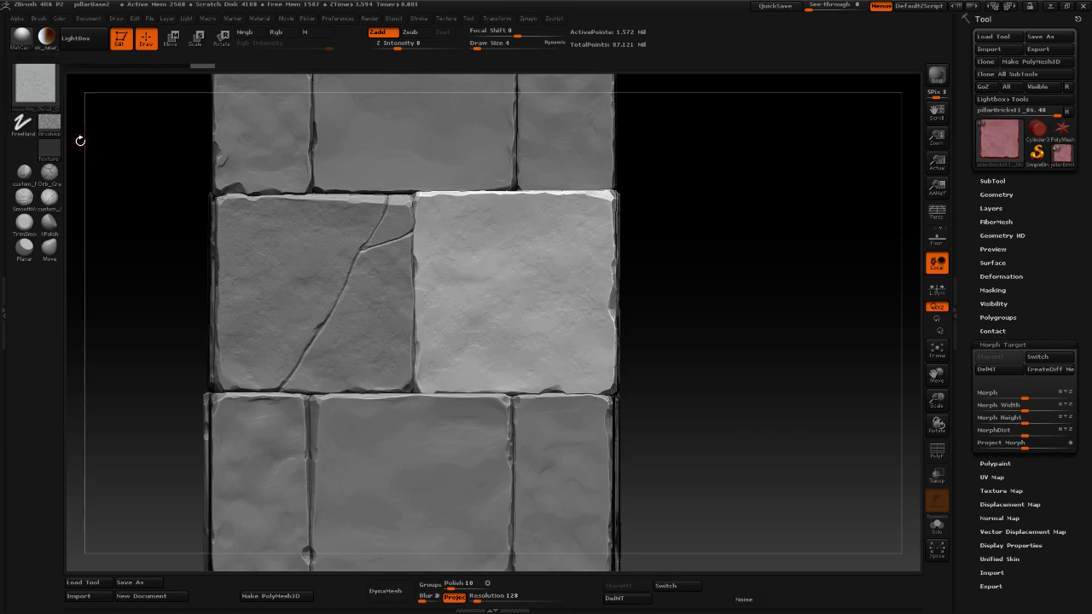
drag(543, 366, 542, 378)
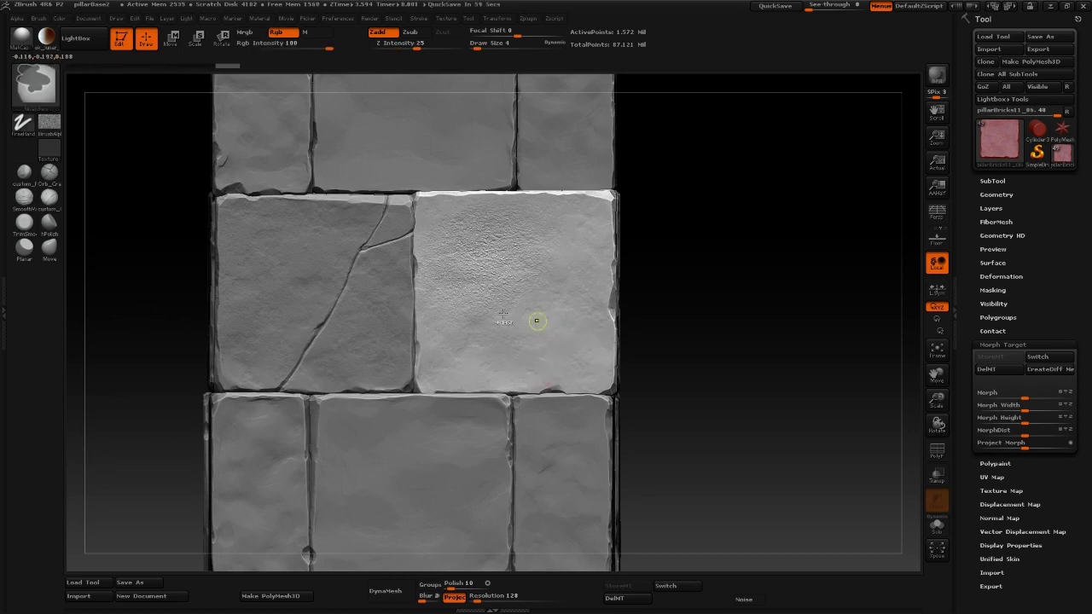
key(ctrl+z)
Increase the brush's draw size, test the concrete detail across the brick's face, and undo that stroke.
drag(489, 49, 495, 49)
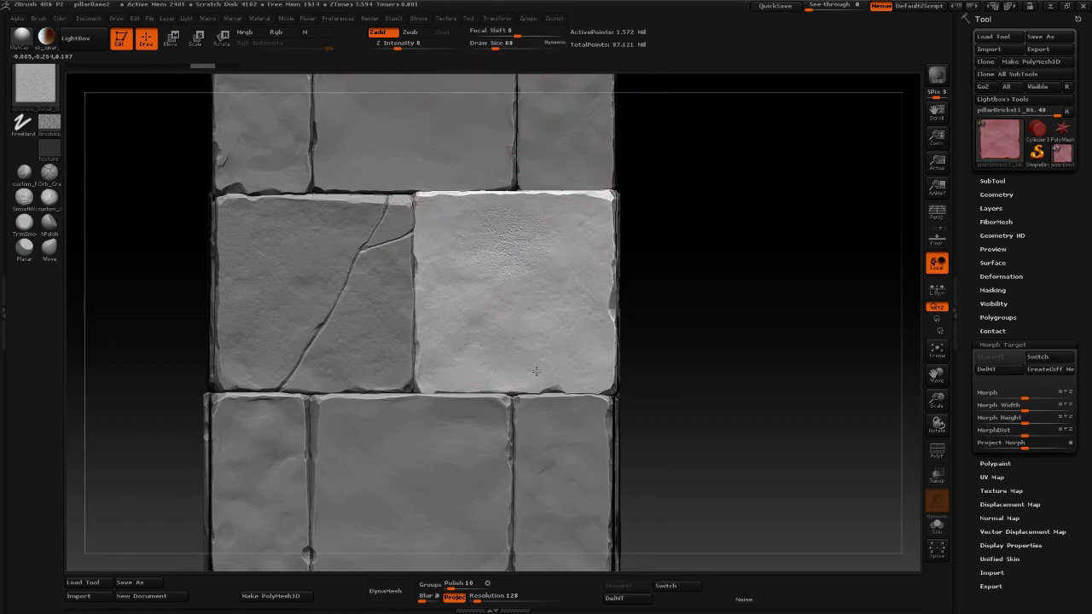
mouse_move(537, 371)
mouse_down()
mouse_move(512, 282)
mouse_move(522, 298)
mouse_up()
drag(721, 310, 707, 309)
drag(808, 296, 824, 292)
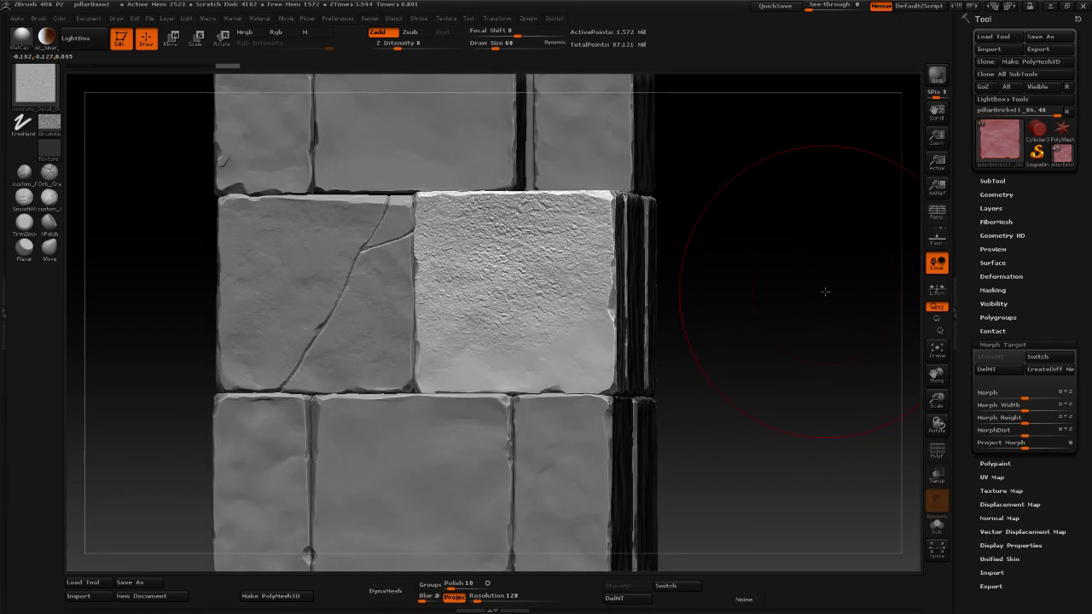
key(ctrl+z)
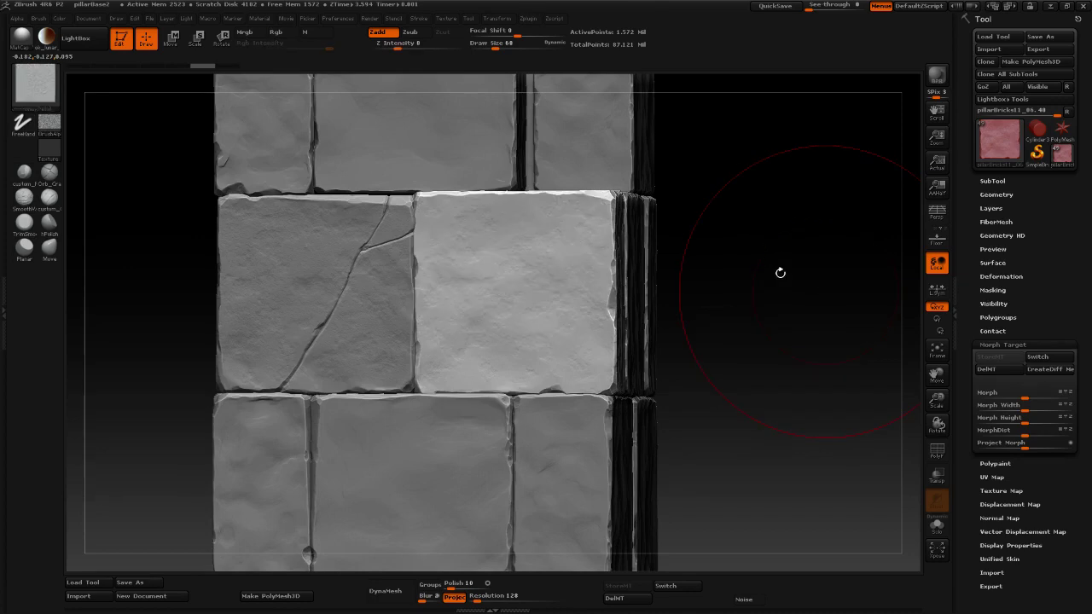
Try two other concrete_Detail brushes on the brick's face, undoing the added detail.
click(36, 83)
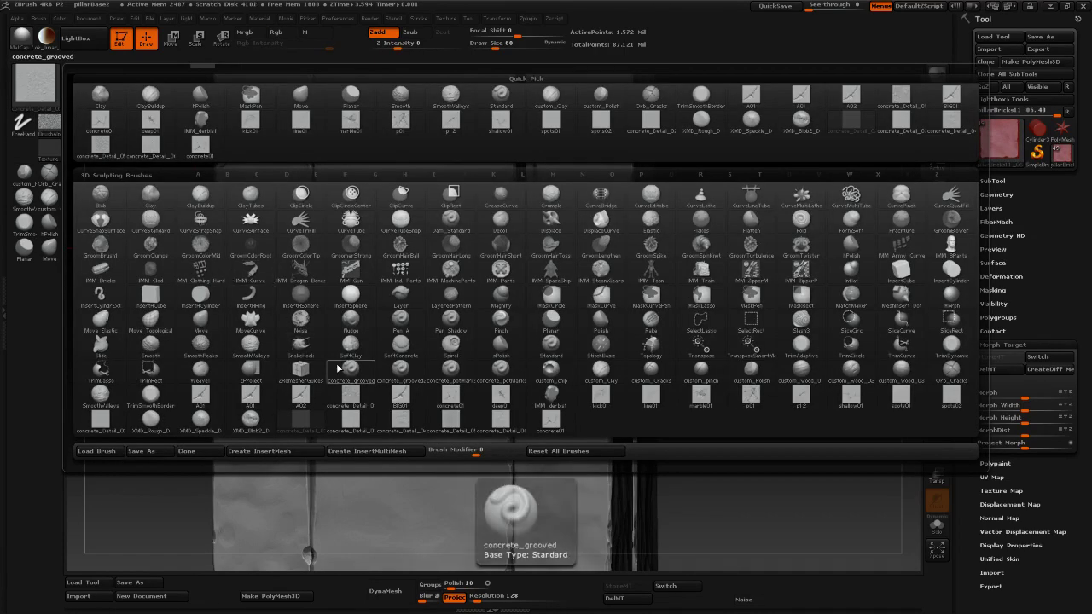
click(350, 393)
drag(424, 364, 488, 288)
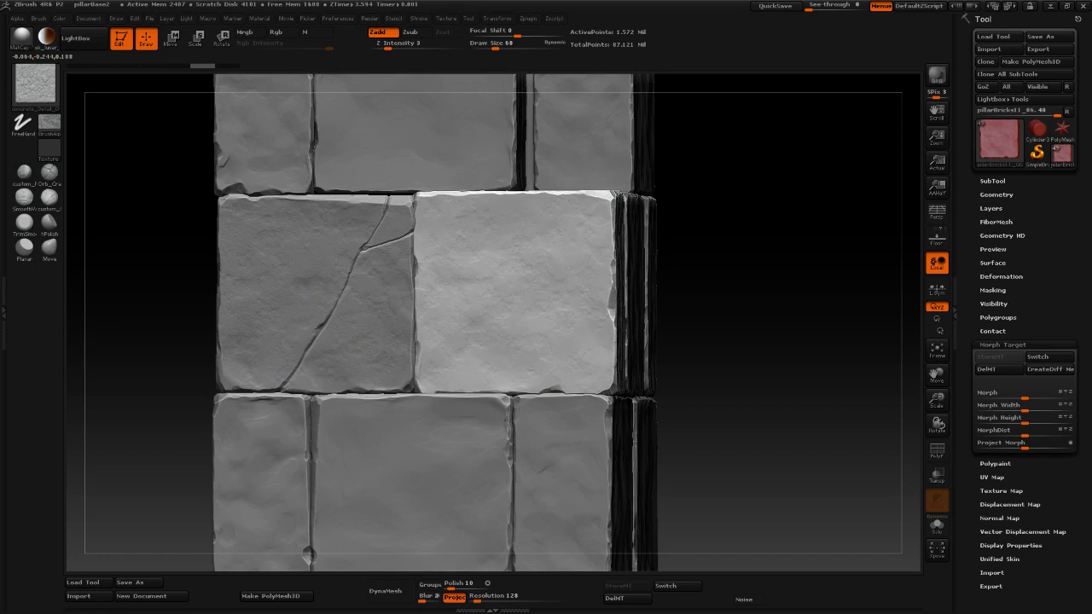
key(ctrl+z)
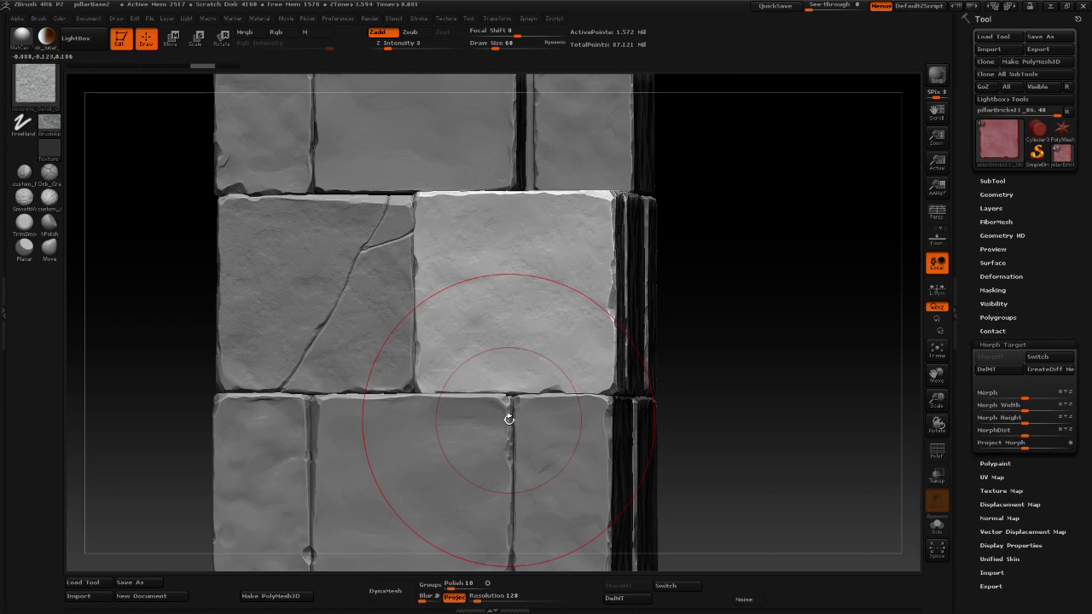
click(35, 82)
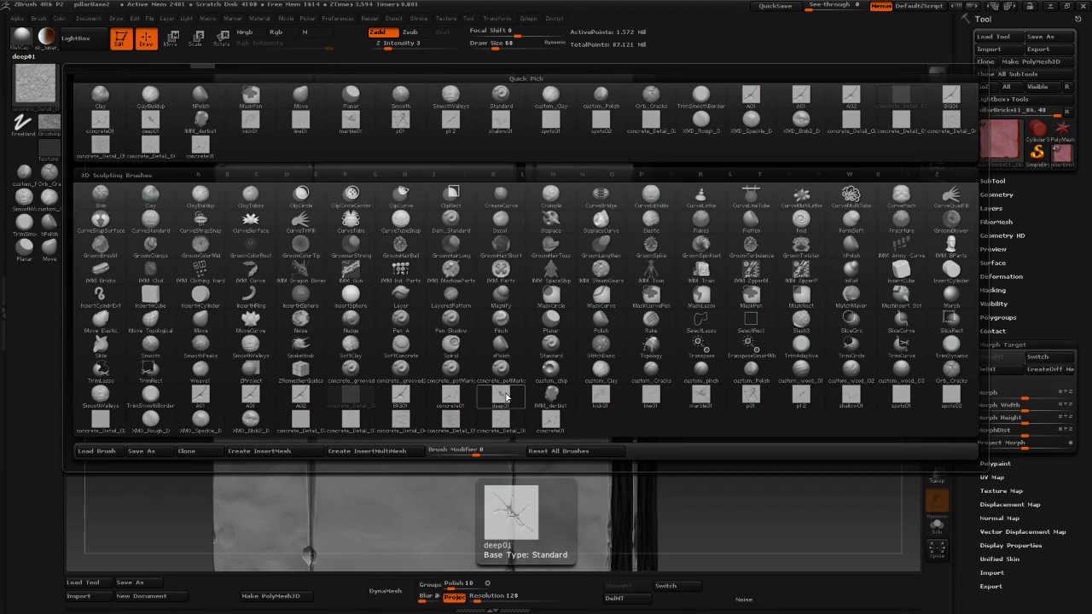
click(346, 418)
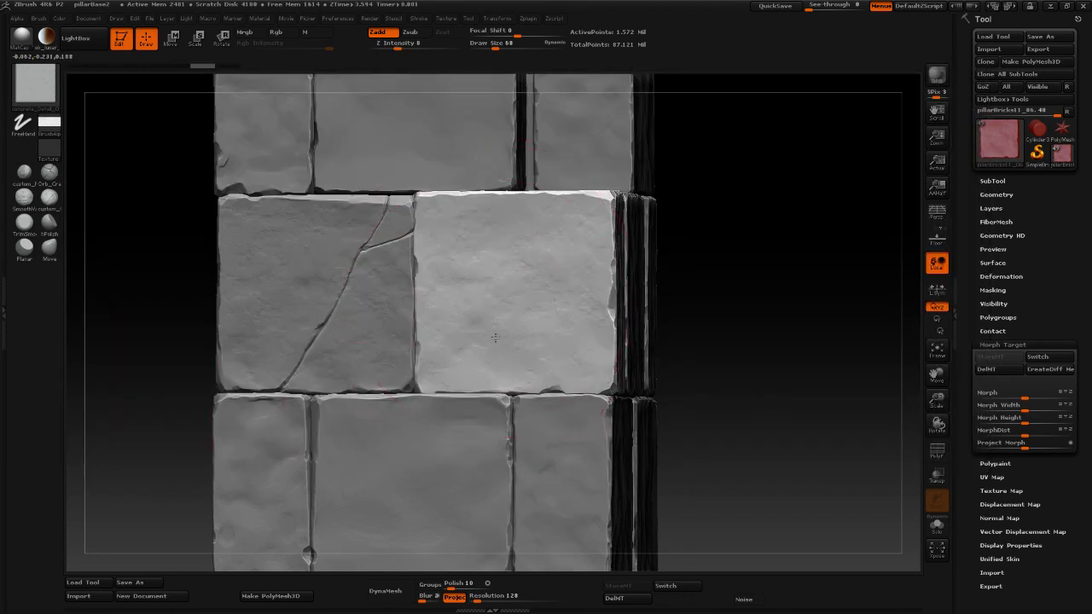
drag(517, 413, 513, 401)
Switch to the concrete_Detail brush listed just before XMD_Rough_D, test it on the brick at Z Intensity 35, and undo the stroke.
click(51, 103)
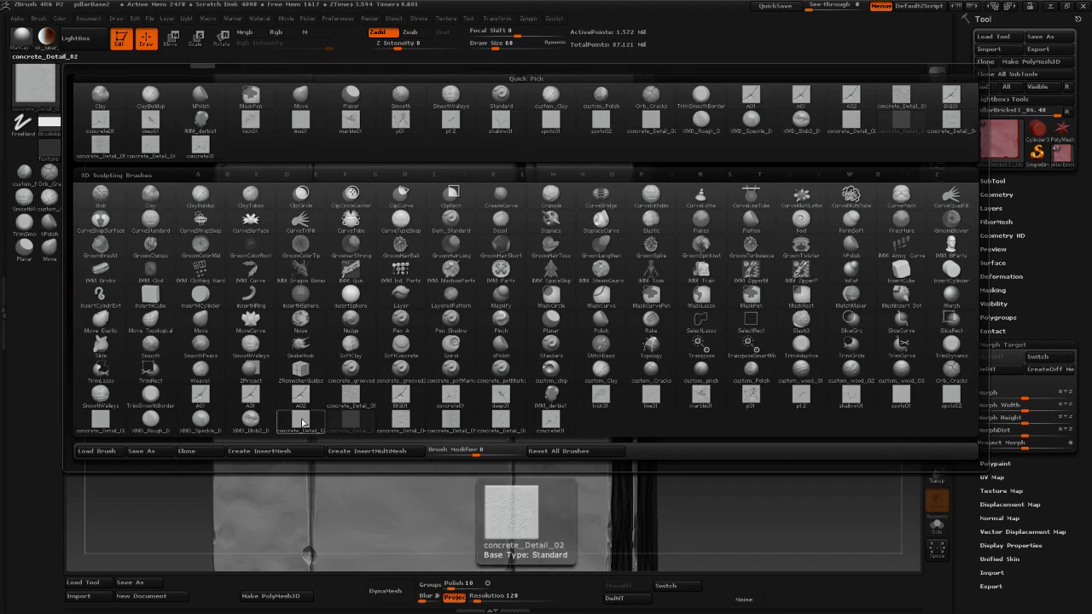
click(102, 420)
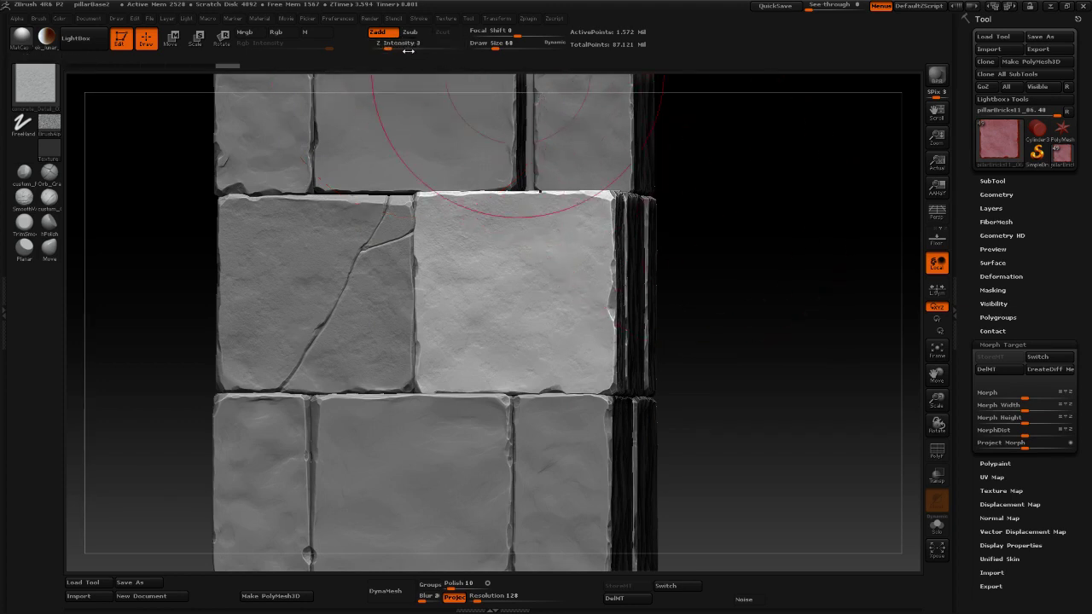
drag(390, 48, 411, 48)
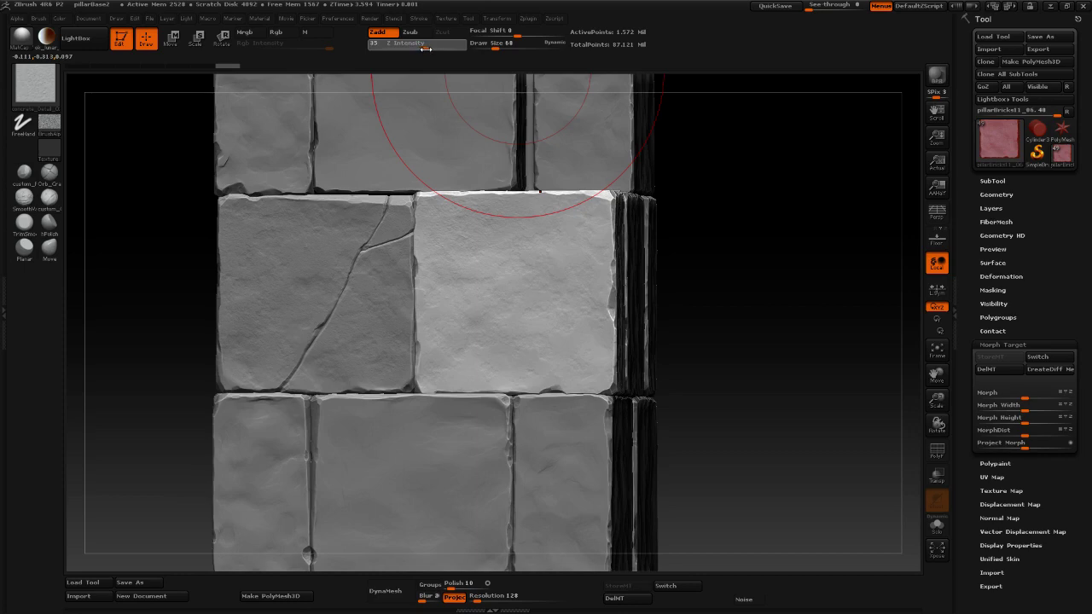
mouse_move(488, 242)
mouse_down()
mouse_move(480, 236)
mouse_move(503, 237)
mouse_up()
drag(758, 298, 777, 291)
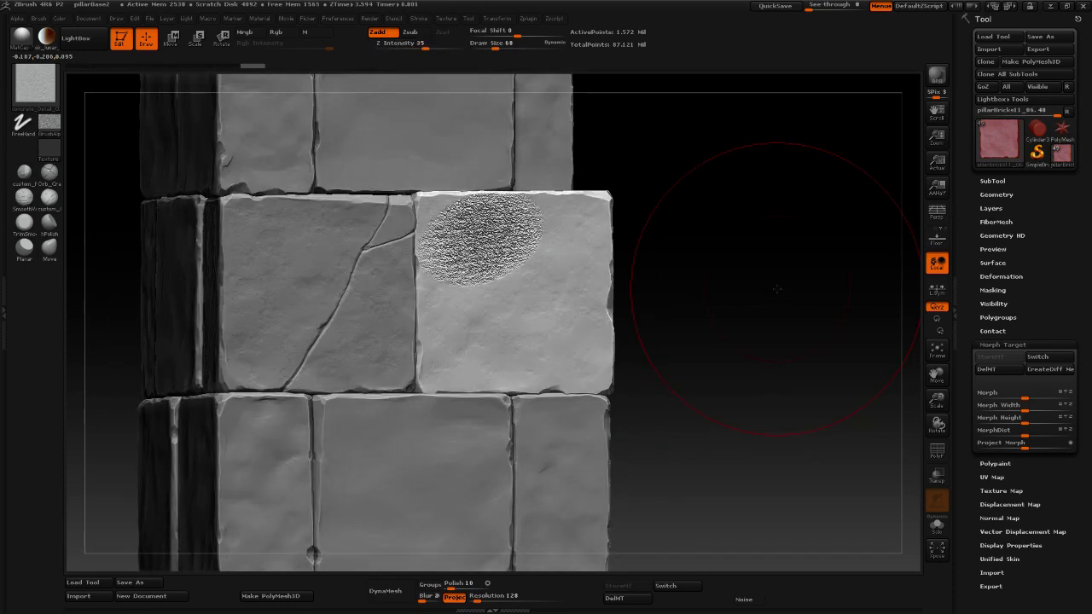
key(ctrl+z)
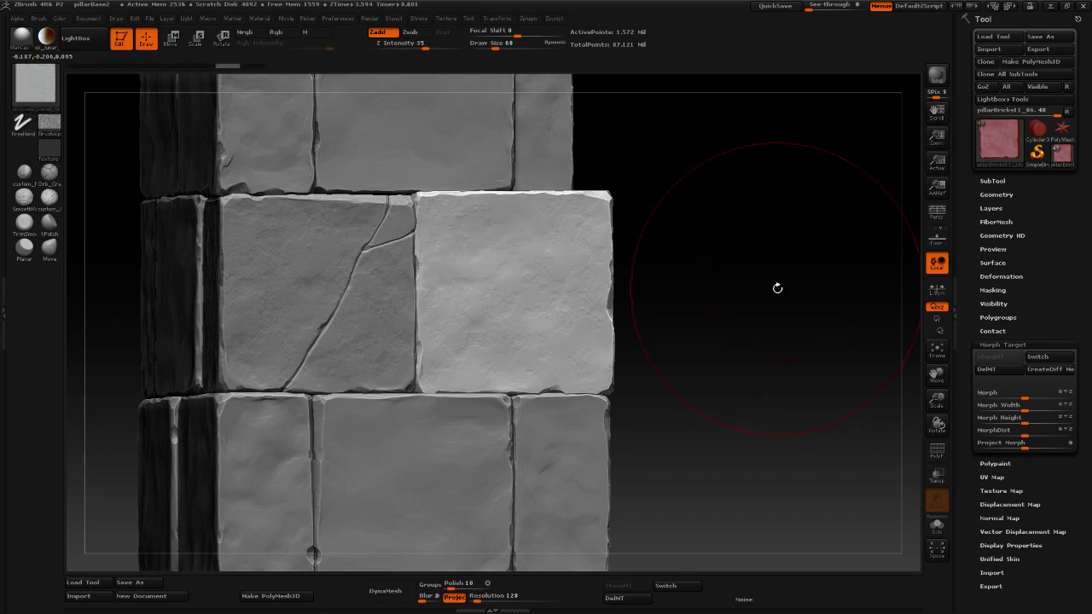
Lower the Z Intensity to 4 and brush subtle concrete detail across the brick's front face.
drag(417, 49, 396, 49)
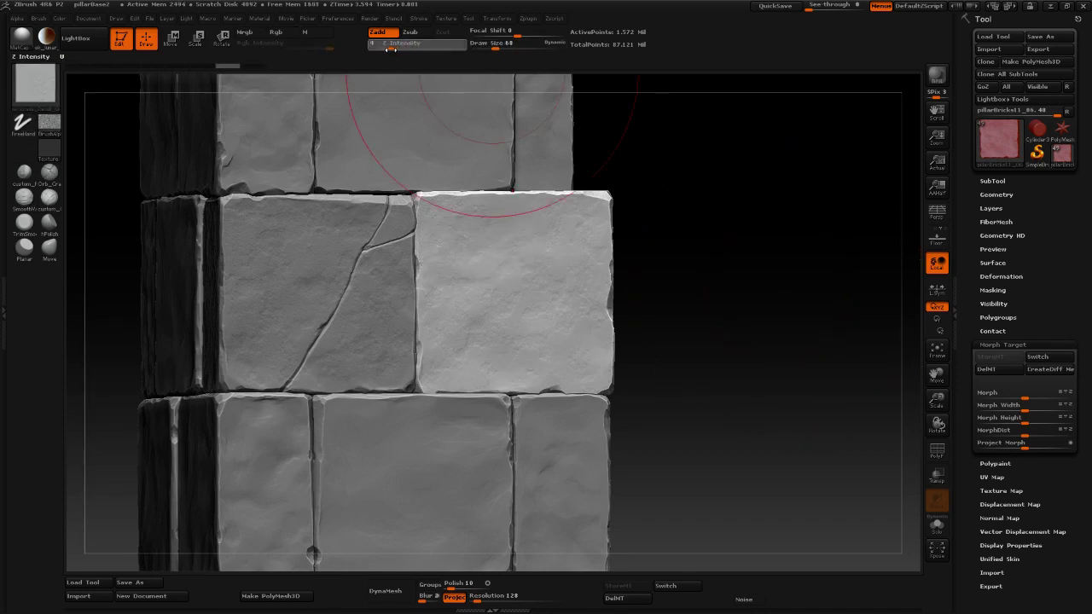
drag(727, 193, 726, 195)
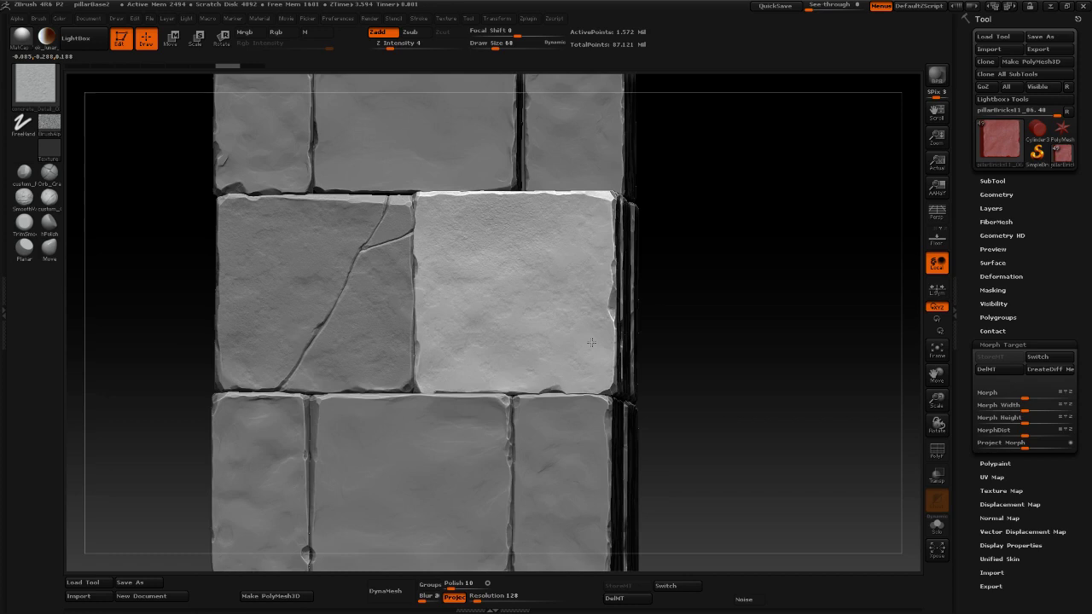
drag(758, 242, 754, 238)
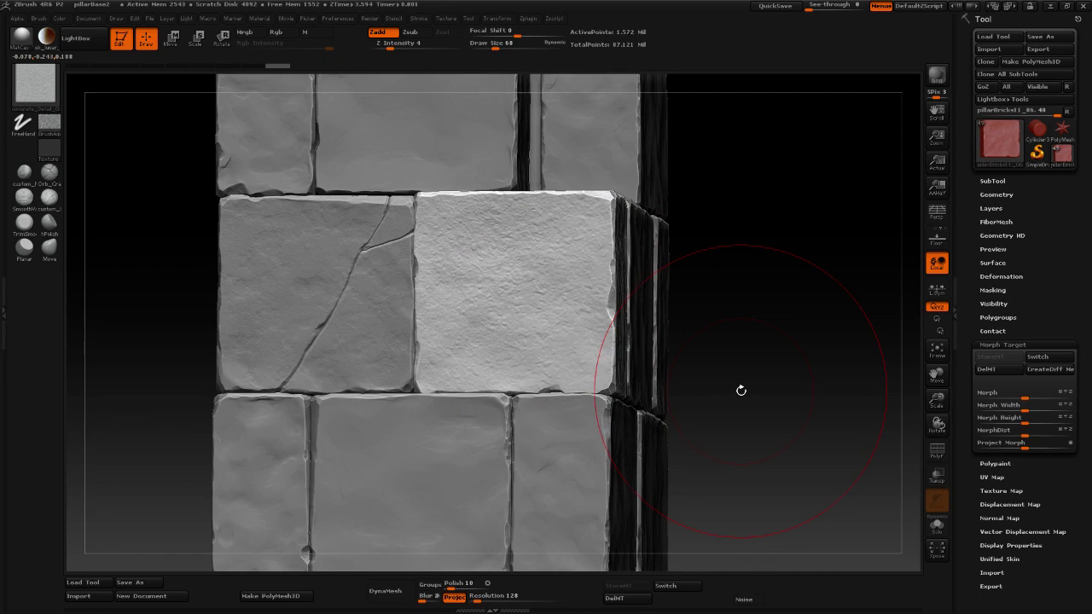
Undo the last concrete detail stroke and brush the brick's front face again at Z Intensity 4.
key(ctrl+z)
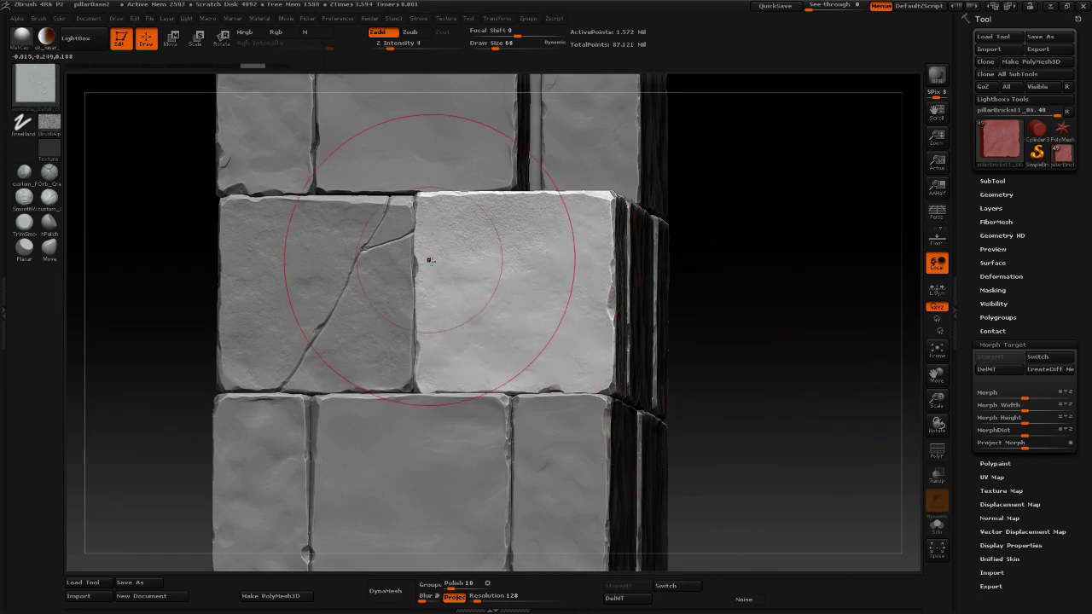
mouse_move(469, 327)
mouse_down()
mouse_move(449, 346)
mouse_move(427, 321)
mouse_up()
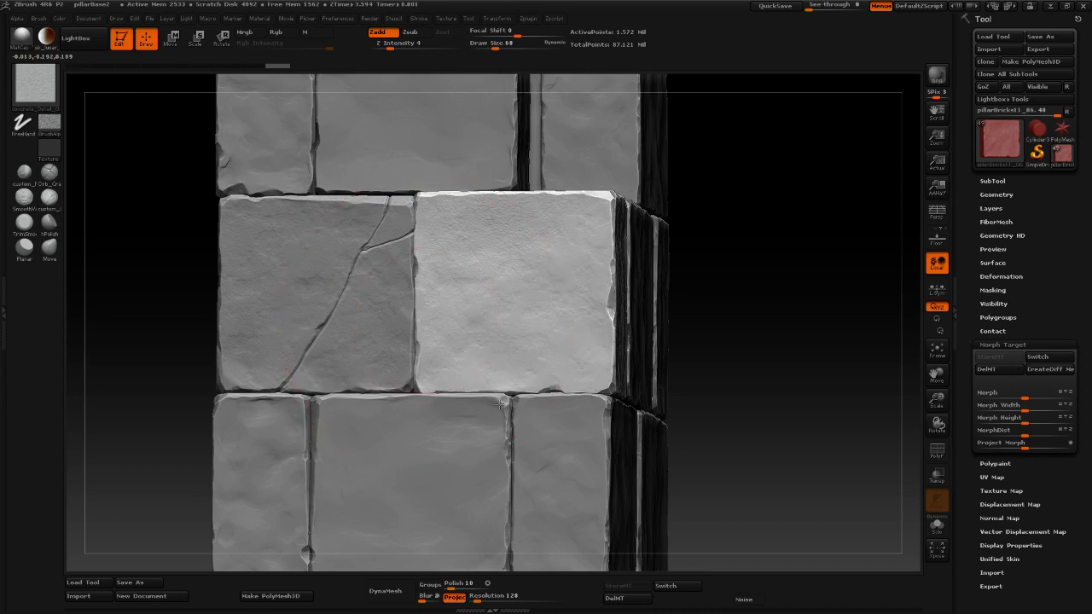
drag(501, 404, 484, 346)
drag(480, 302, 489, 304)
drag(514, 339, 512, 338)
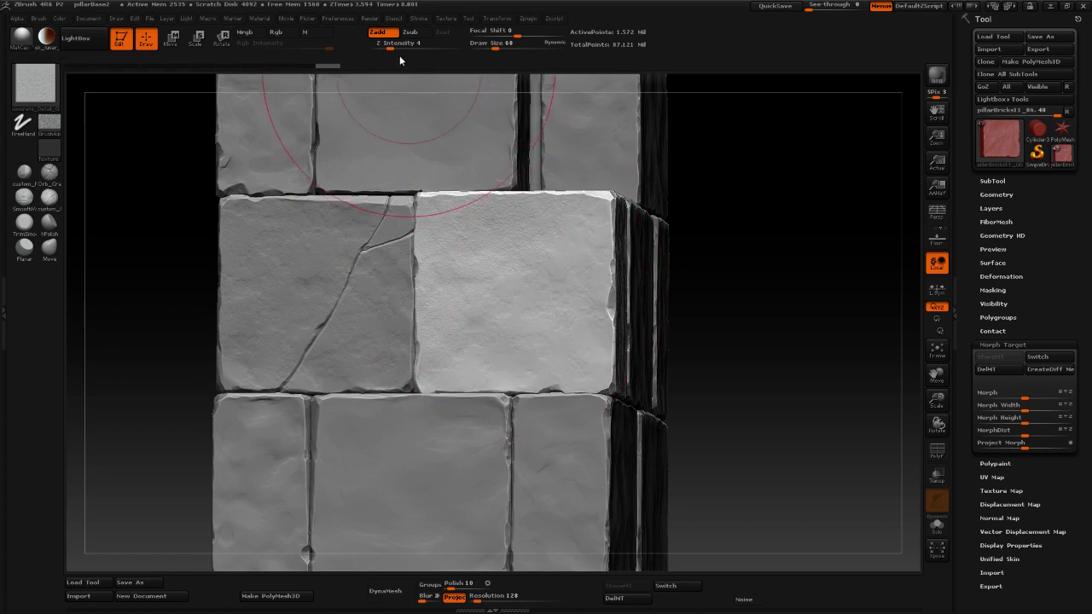
Lower the Z Intensity to 3 and continue brushing subtle concrete detail across the brick's front face.
drag(389, 48, 386, 47)
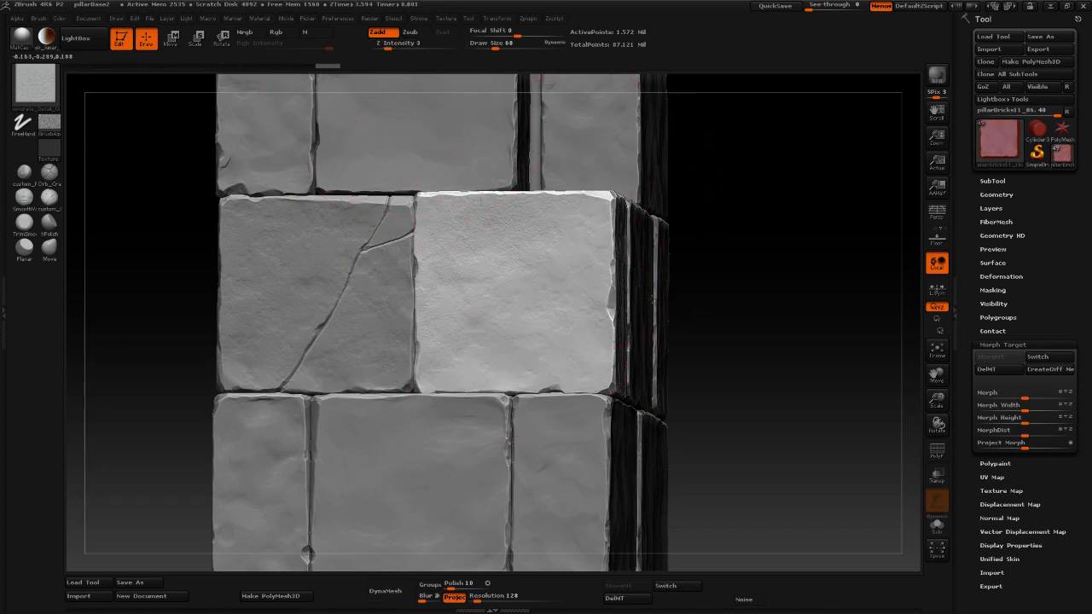
drag(653, 299, 597, 283)
drag(553, 273, 585, 269)
drag(623, 318, 608, 333)
drag(635, 368, 556, 325)
drag(603, 358, 563, 268)
drag(688, 316, 736, 319)
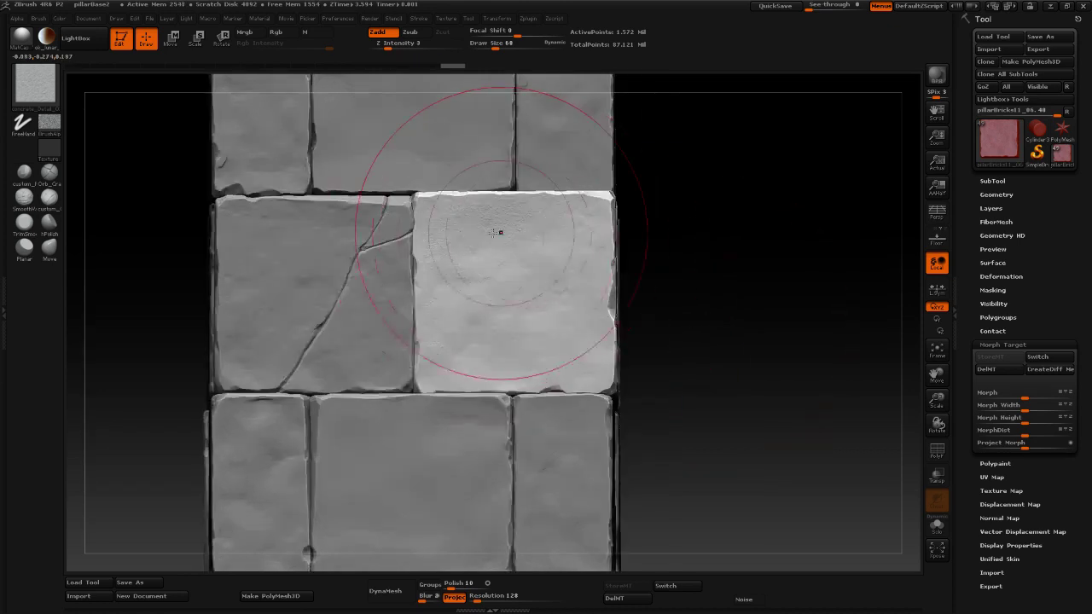
mouse_move(496, 232)
mouse_down()
mouse_move(500, 398)
mouse_move(446, 385)
mouse_move(514, 414)
mouse_move(491, 345)
mouse_up()
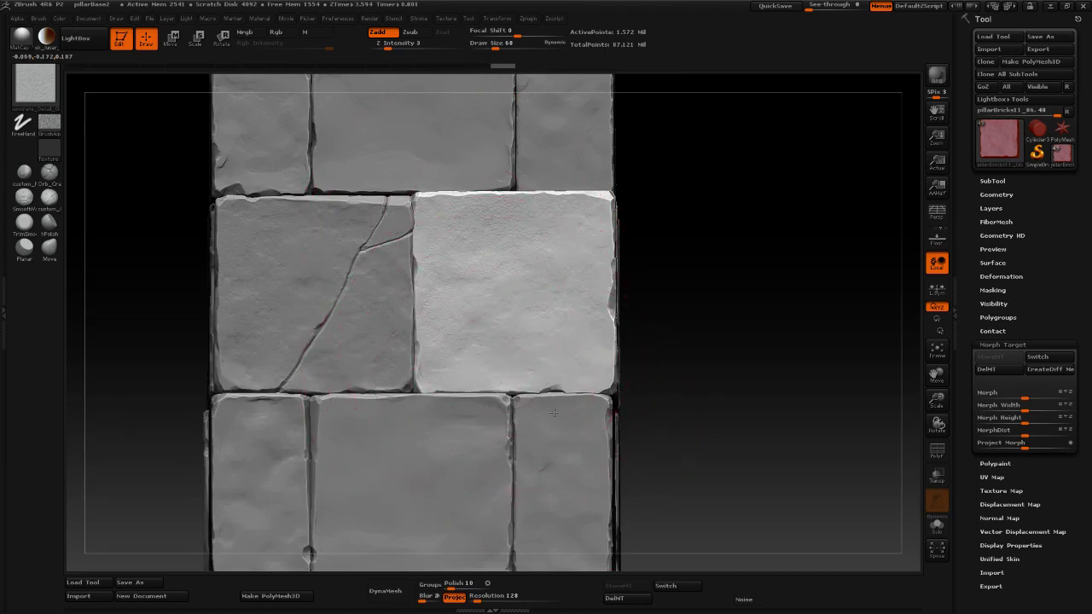
mouse_move(567, 430)
mouse_down()
mouse_move(519, 327)
mouse_move(577, 367)
mouse_up()
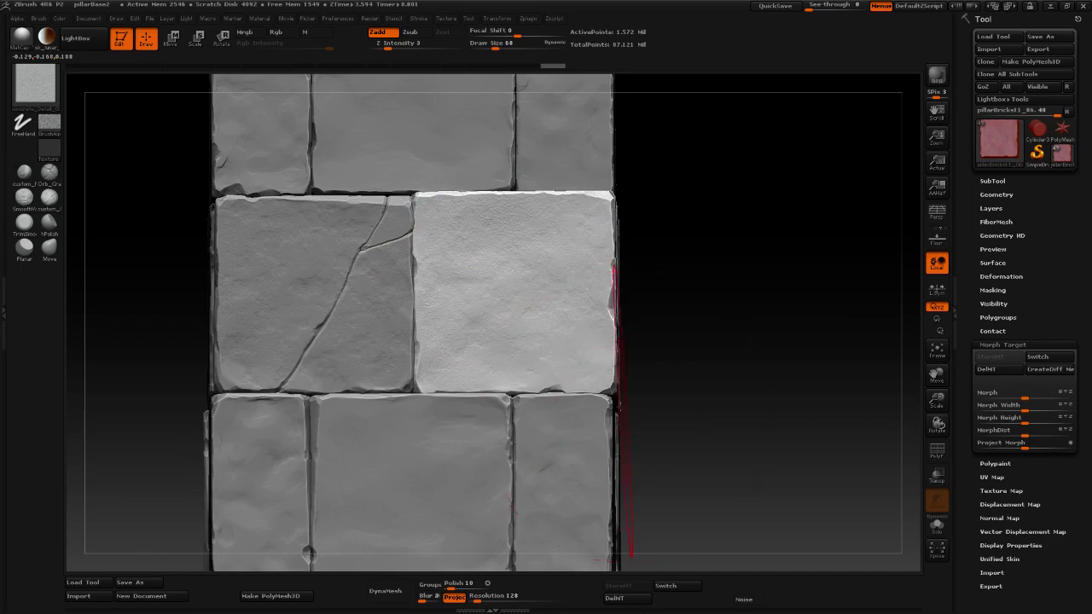
drag(559, 418, 521, 381)
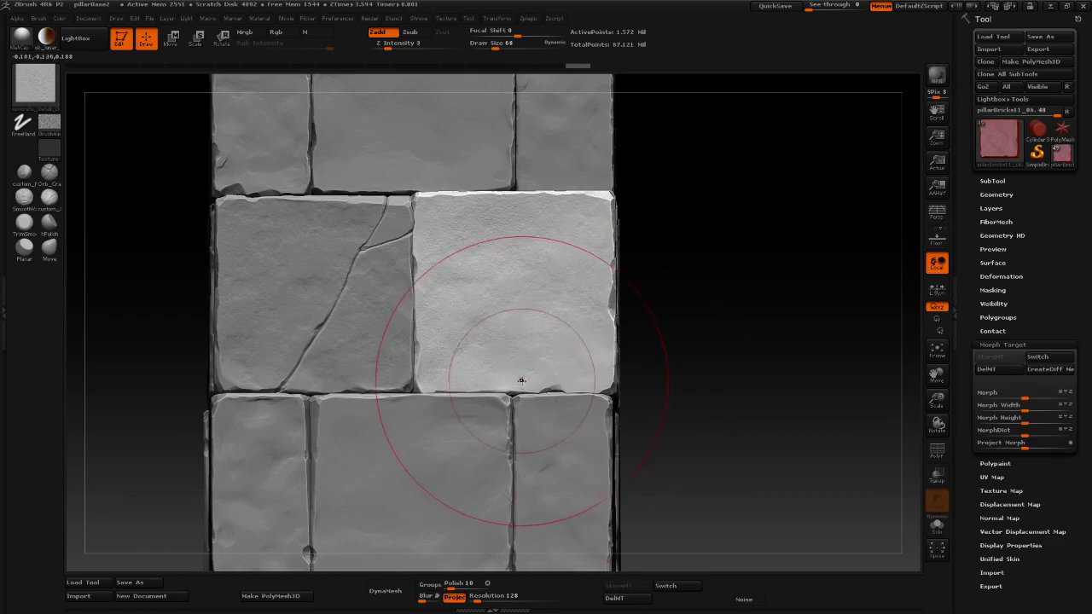
Brush fine concrete detail over the brick's vertical corner edge and its narrow side face at Z Intensity 3.
drag(648, 450, 695, 366)
mouse_move(609, 394)
mouse_down()
mouse_move(613, 403)
mouse_move(573, 383)
mouse_up()
mouse_move(587, 332)
mouse_down()
mouse_move(602, 291)
mouse_move(592, 321)
mouse_up()
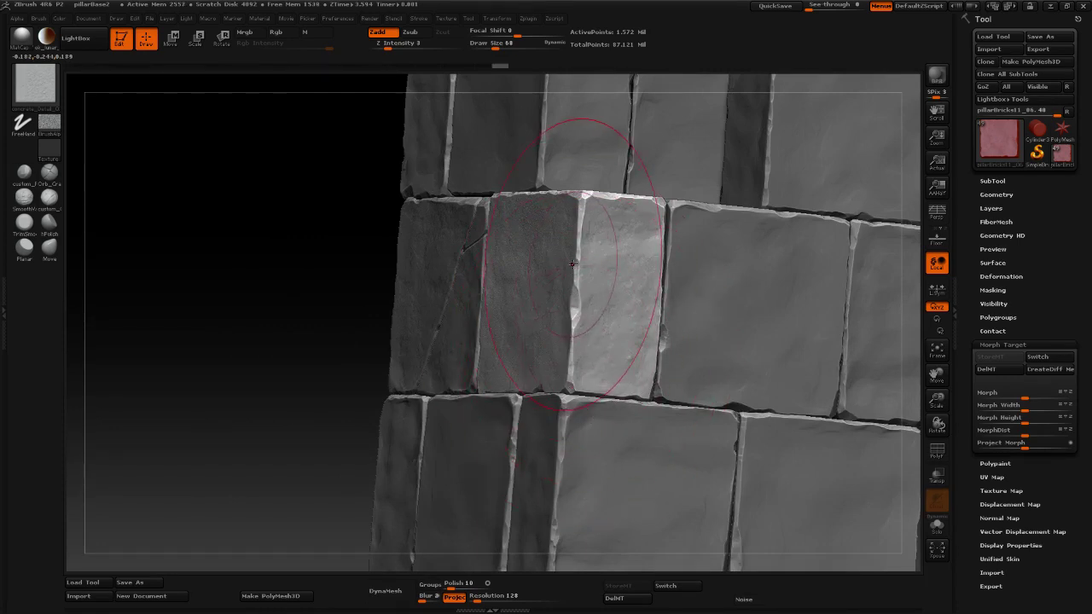
mouse_move(577, 260)
mouse_down()
mouse_move(602, 277)
mouse_move(591, 238)
mouse_move(600, 274)
mouse_up()
drag(292, 262, 269, 261)
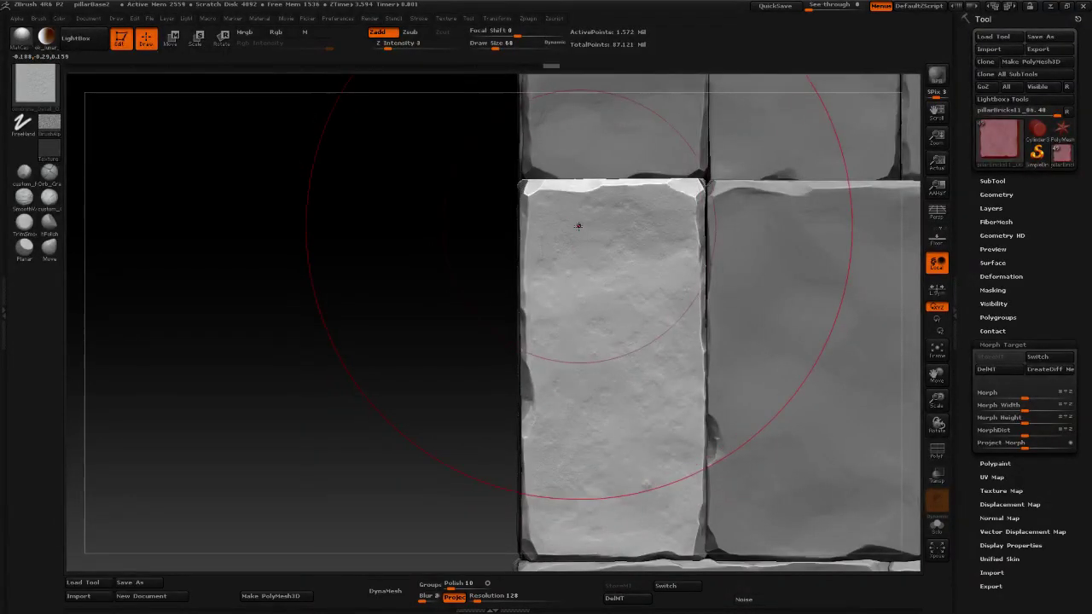
drag(578, 227, 625, 320)
mouse_move(548, 290)
mouse_down()
mouse_move(589, 386)
mouse_move(623, 346)
mouse_move(640, 390)
mouse_move(555, 361)
mouse_up()
drag(614, 458, 690, 410)
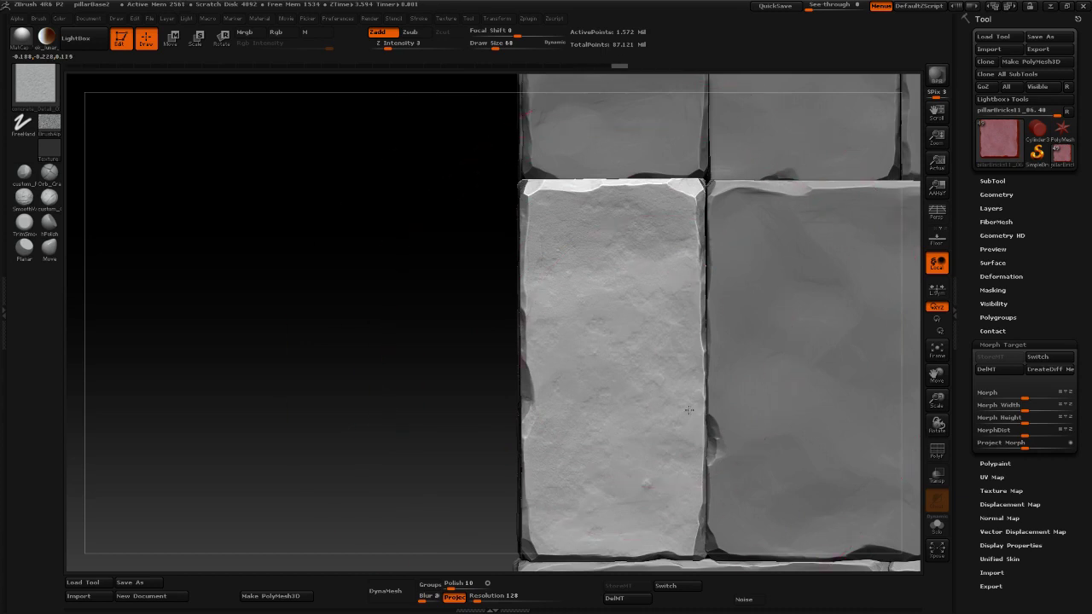
drag(710, 459, 736, 431)
mouse_move(636, 294)
mouse_down()
mouse_move(674, 273)
mouse_move(712, 277)
mouse_up()
Extend the concrete detail over the lower part of the brick's narrow side face with further light strokes.
drag(395, 348, 366, 245)
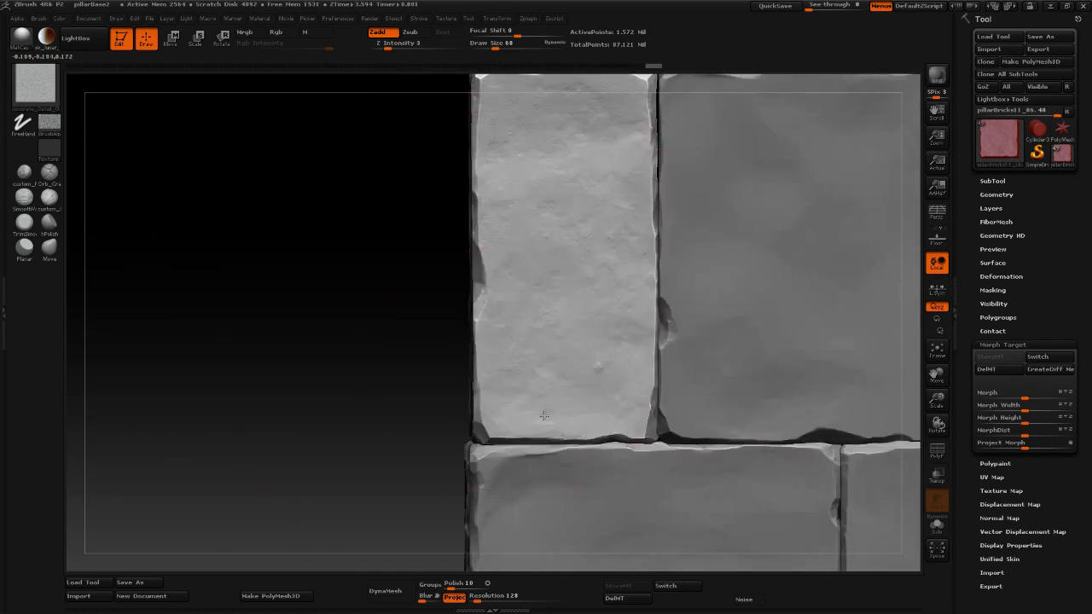
mouse_move(597, 515)
mouse_down()
mouse_move(588, 419)
mouse_move(653, 494)
mouse_move(666, 490)
mouse_up()
drag(655, 363, 669, 470)
drag(600, 344, 658, 458)
drag(606, 297, 588, 273)
drag(650, 380, 655, 371)
drag(518, 260, 572, 243)
drag(630, 201, 508, 248)
drag(334, 299, 405, 302)
alt+drag(726, 356, 722, 329)
alt+drag(731, 263, 769, 307)
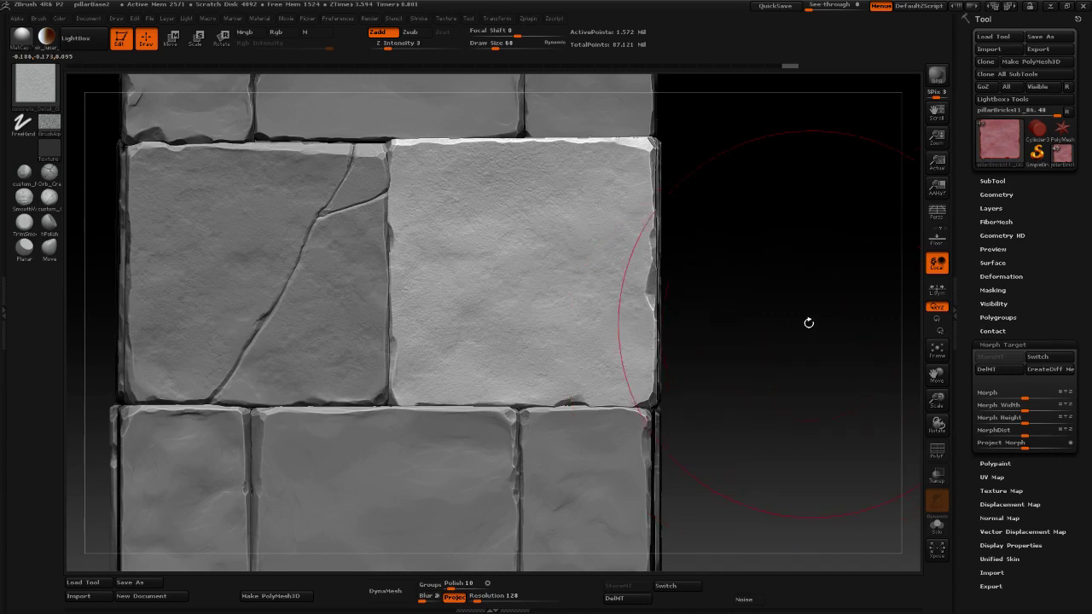
drag(758, 303, 748, 312)
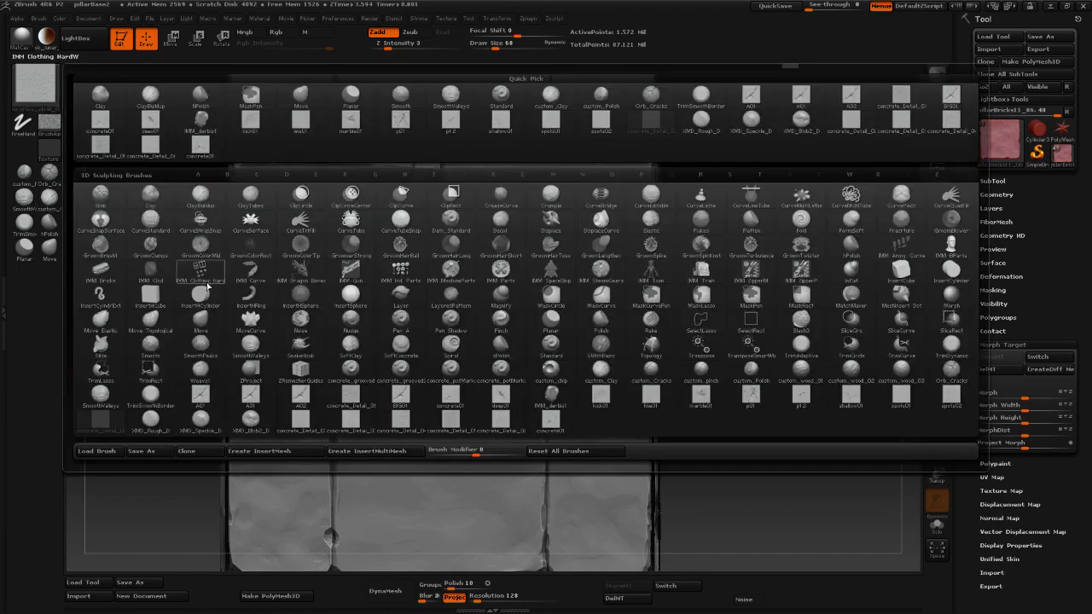
Try the pt2 crack brush at Z Intensity 21 on the lower-left corner of the brick's front face, undoing the crack.
click(34, 85)
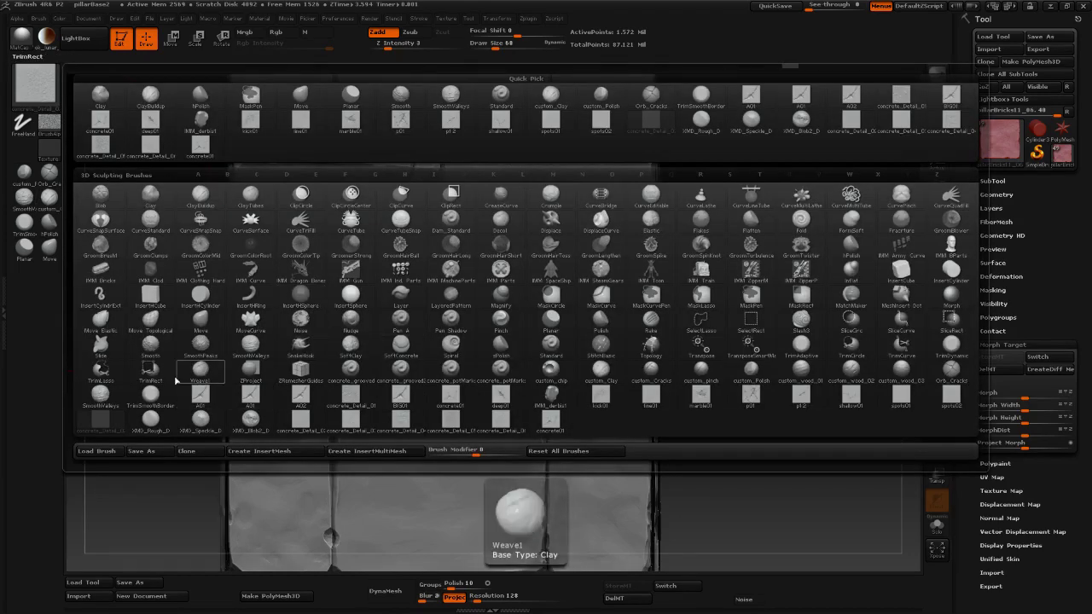
click(768, 401)
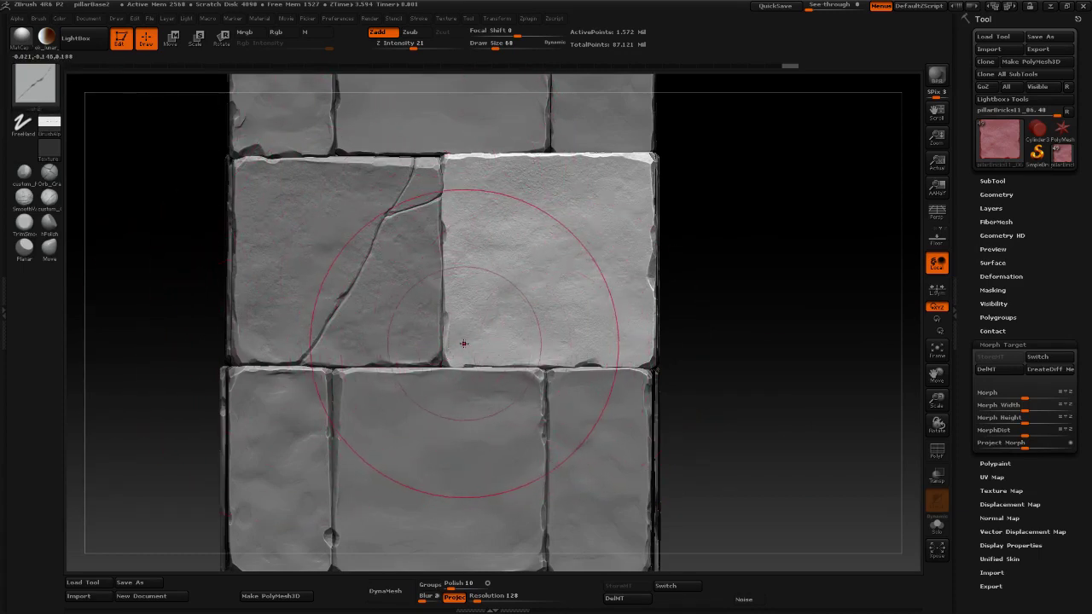
drag(470, 340, 498, 394)
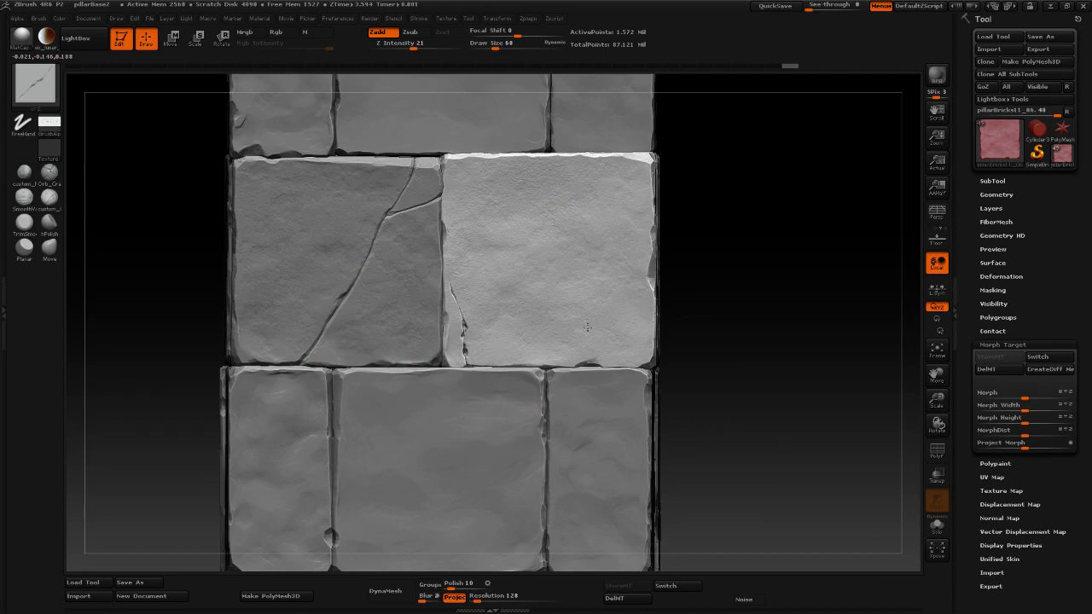
drag(604, 293, 605, 288)
drag(788, 353, 811, 338)
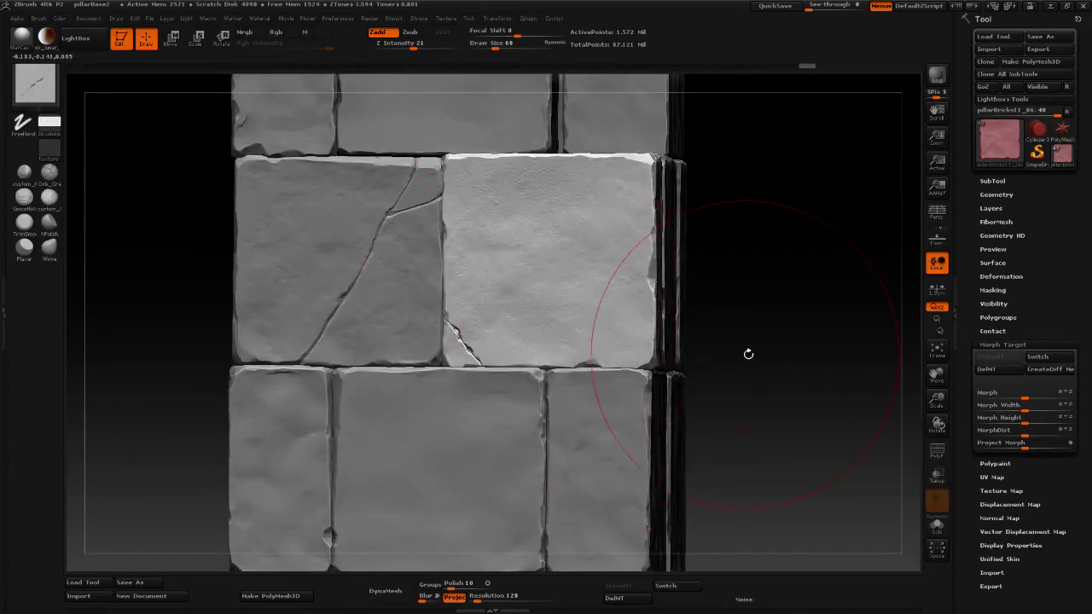
drag(749, 354, 707, 350)
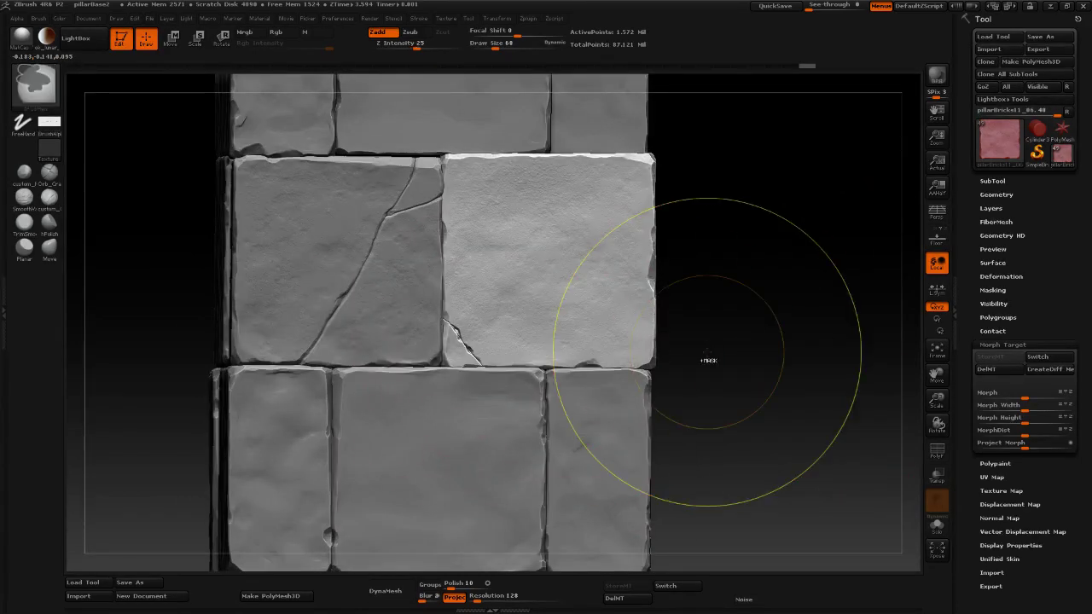
key(ctrl+z)
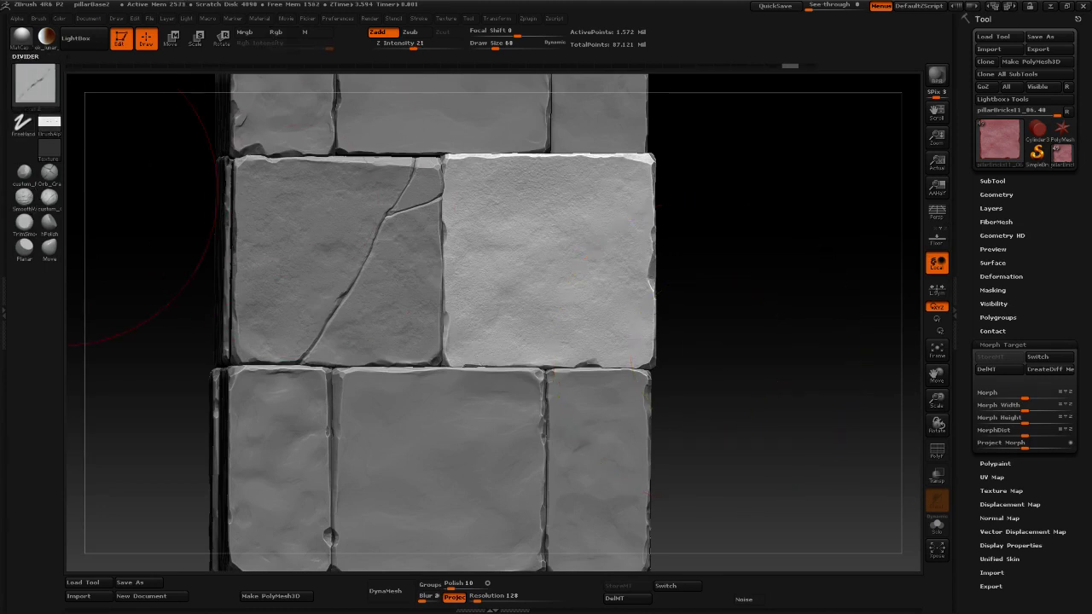
drag(462, 180, 481, 162)
drag(685, 276, 760, 296)
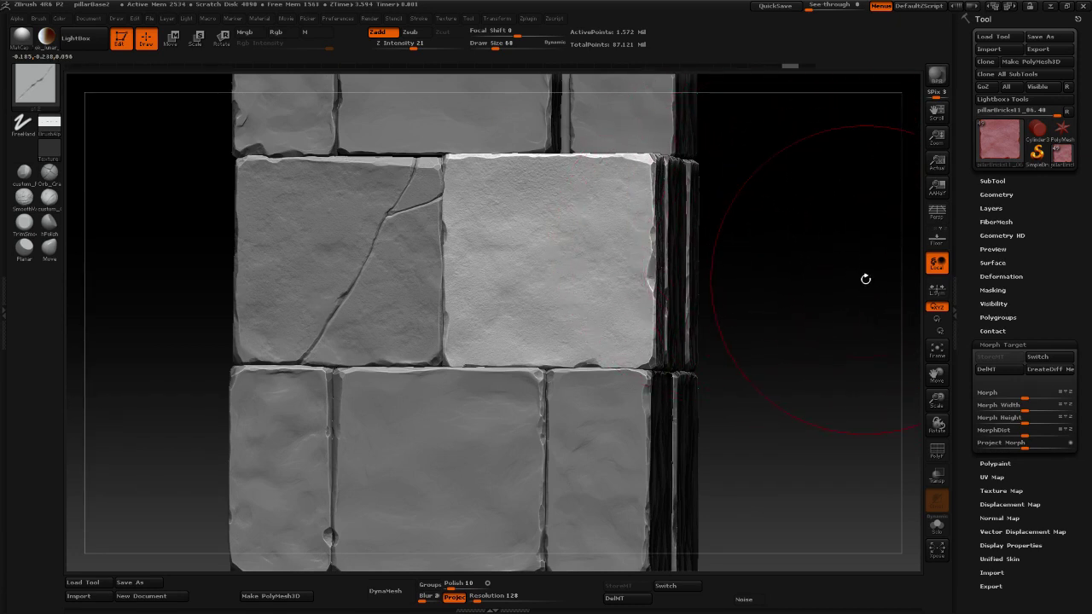
drag(877, 281, 582, 178)
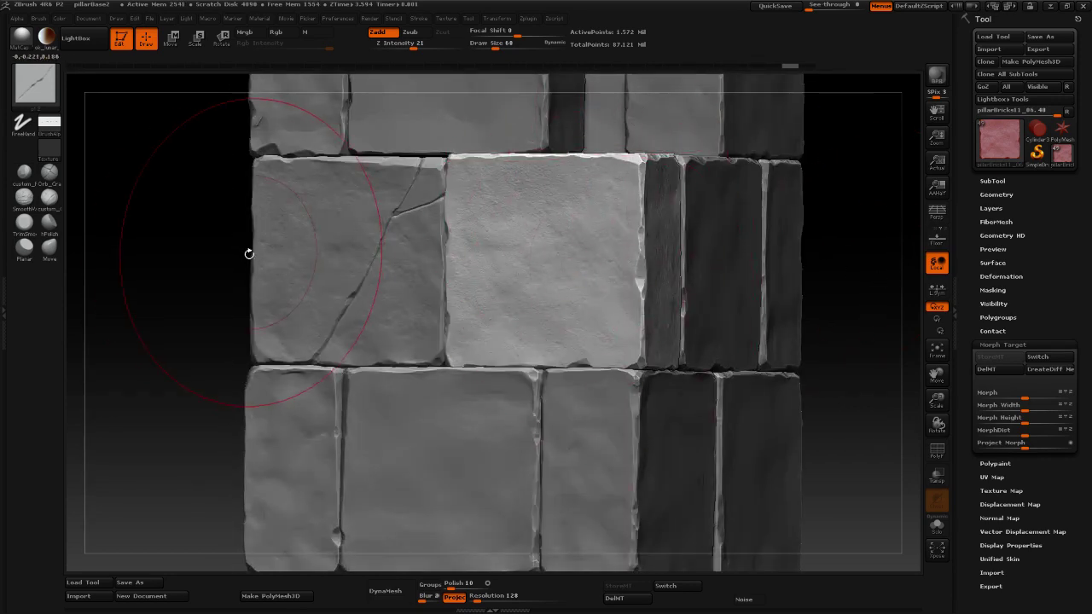
drag(249, 254, 123, 232)
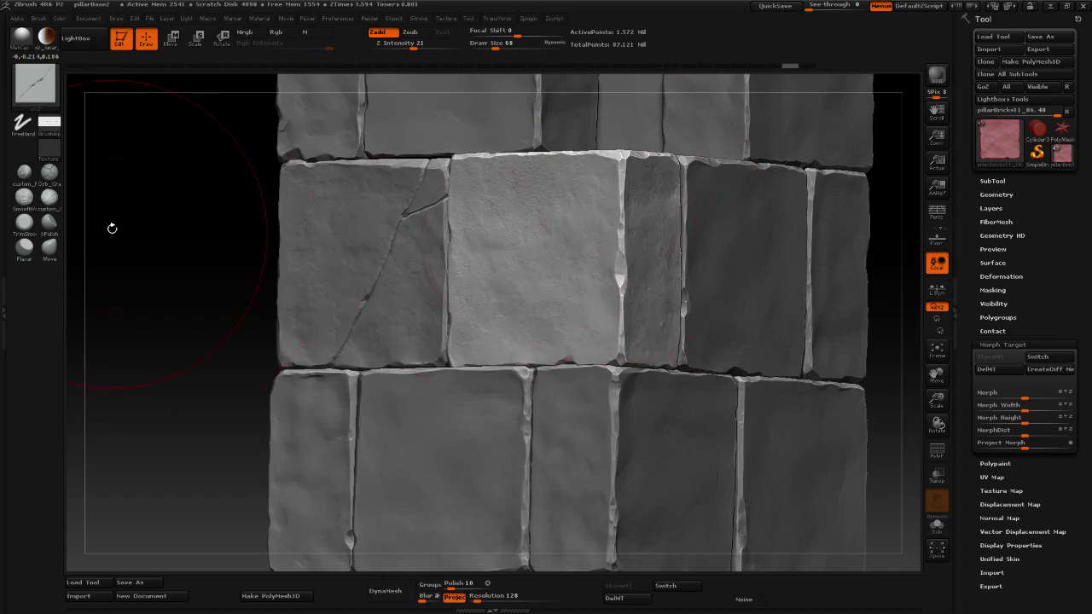
Try the brush listed just before line01 on the brick's front face at Z Intensity 15 and undo the stroke.
click(35, 83)
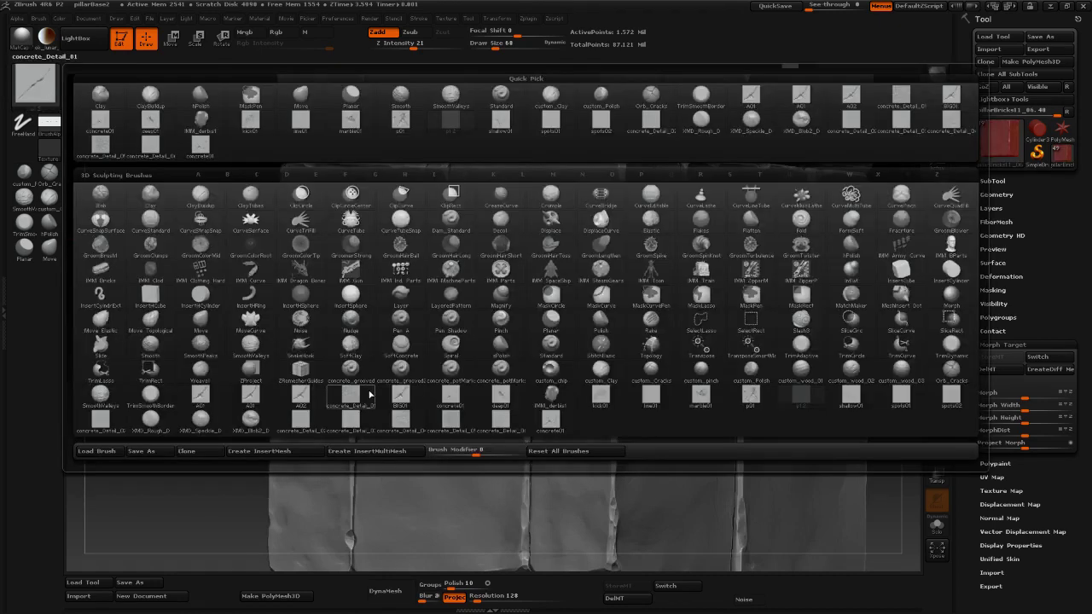
click(602, 397)
drag(600, 342, 653, 381)
right_drag(530, 410, 441, 408)
key(ctrl+z)
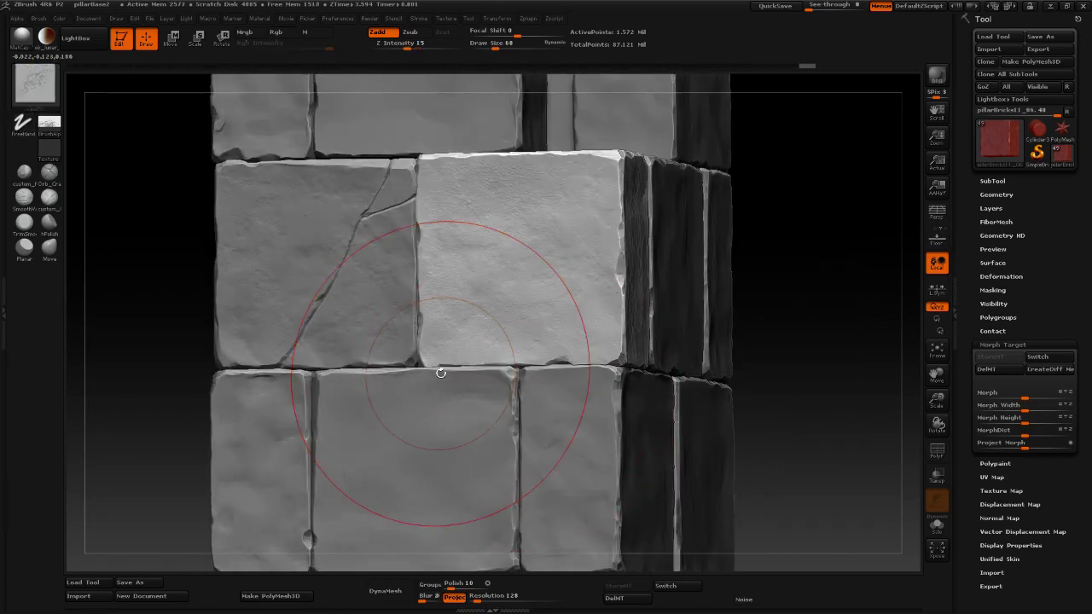
Try the branching crack brush listed between marble01 and pt2 on the front face's lower-right and upper-left corners, undoing each crack.
click(34, 83)
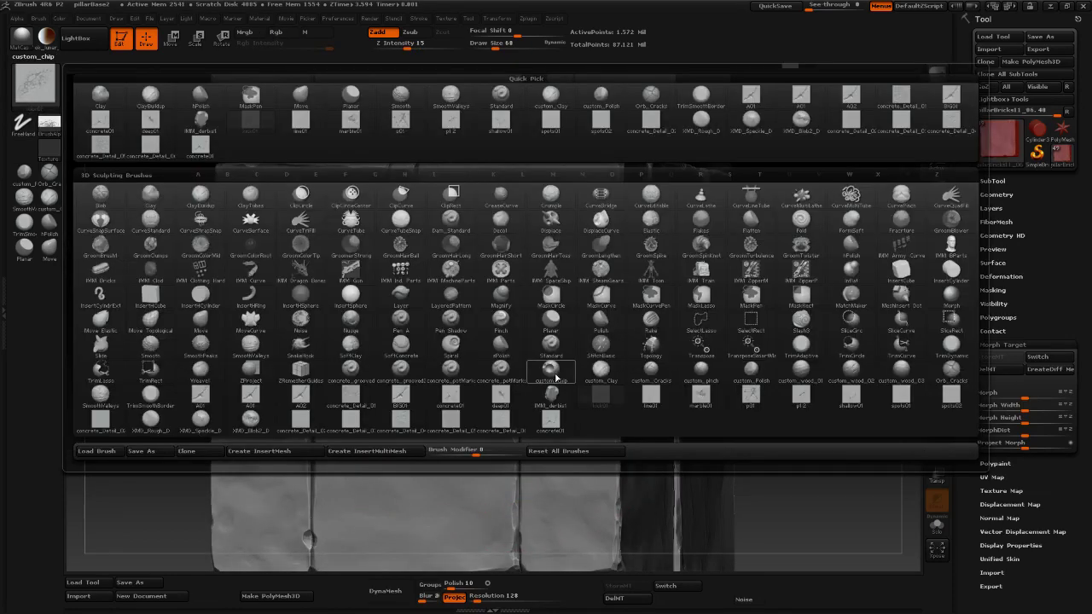
click(759, 396)
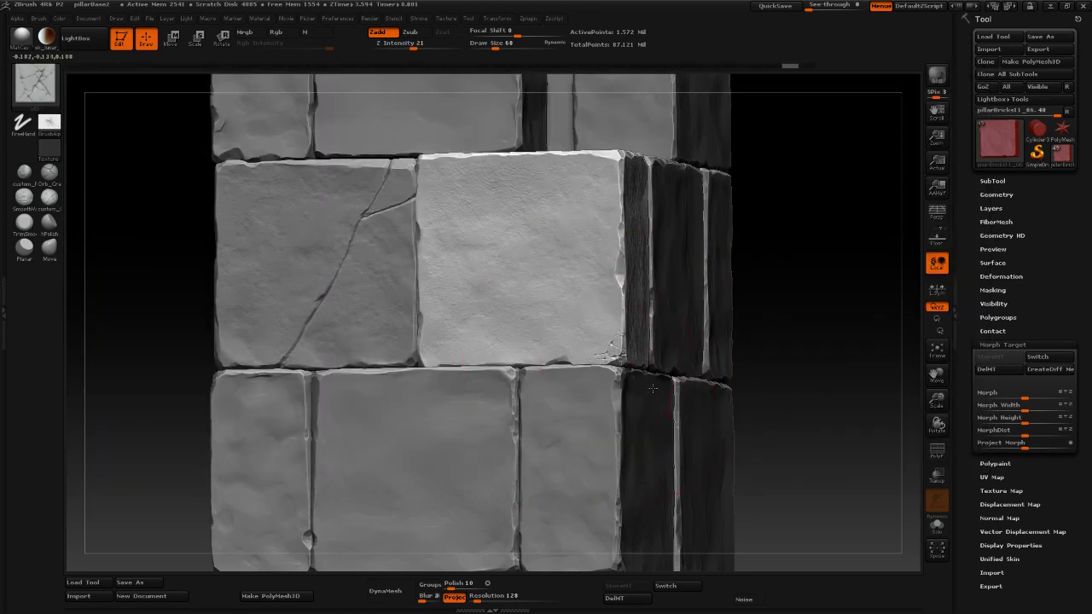
drag(748, 413, 841, 434)
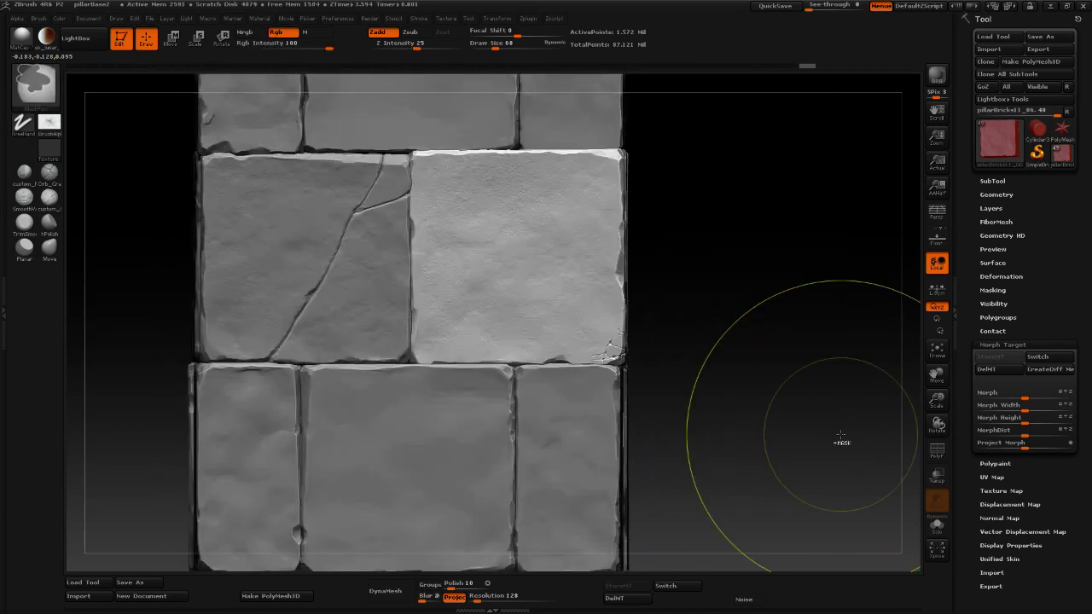
key(ctrl+z)
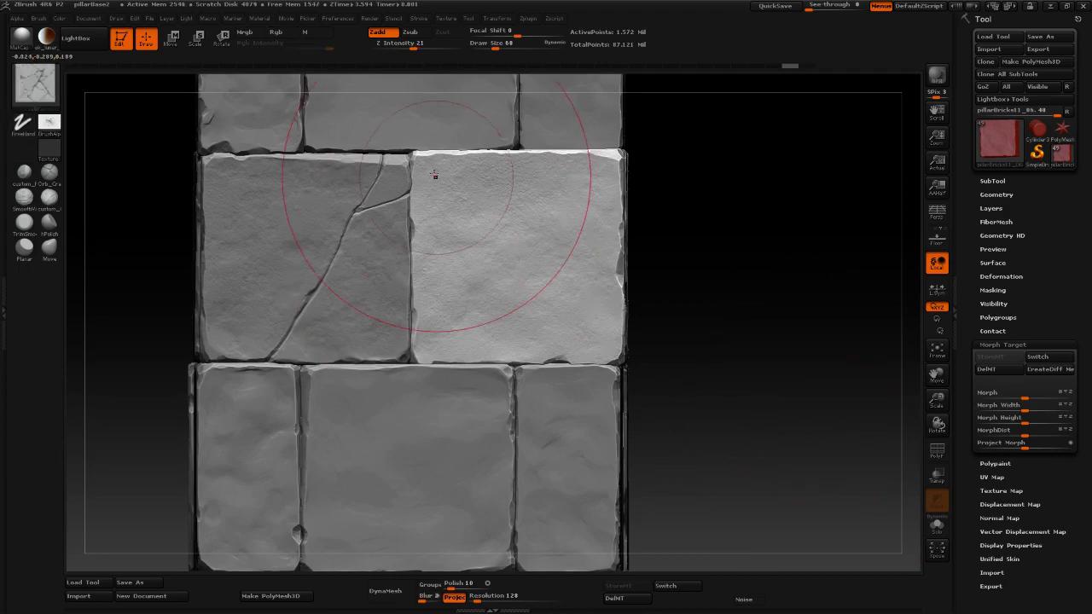
drag(418, 159, 439, 178)
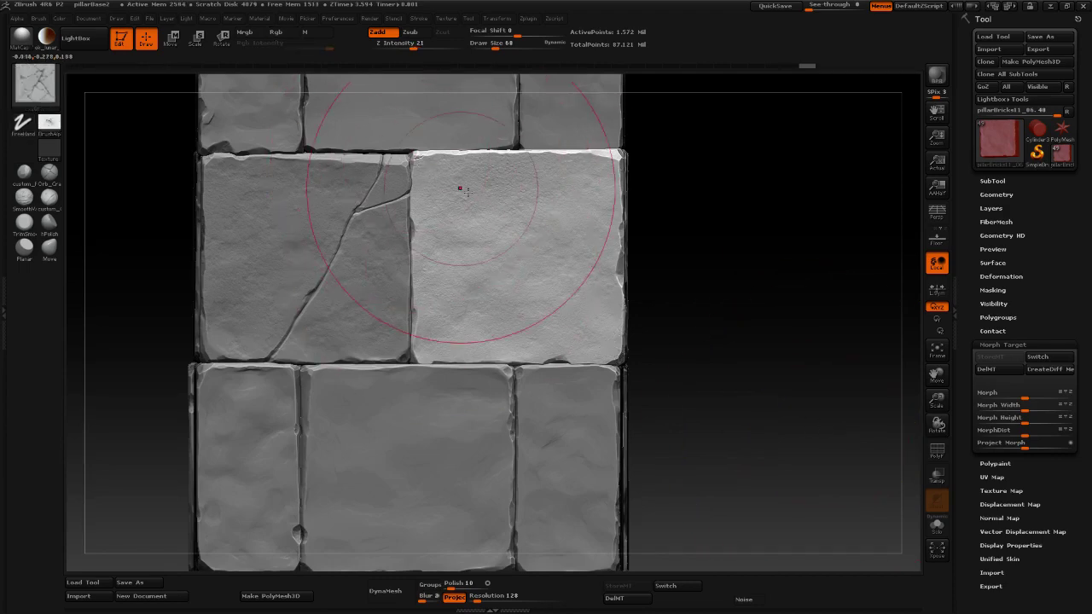
key(ctrl+z)
Try the concrete_Detail_06 brush on the brick's front face and undo the added detail.
click(34, 80)
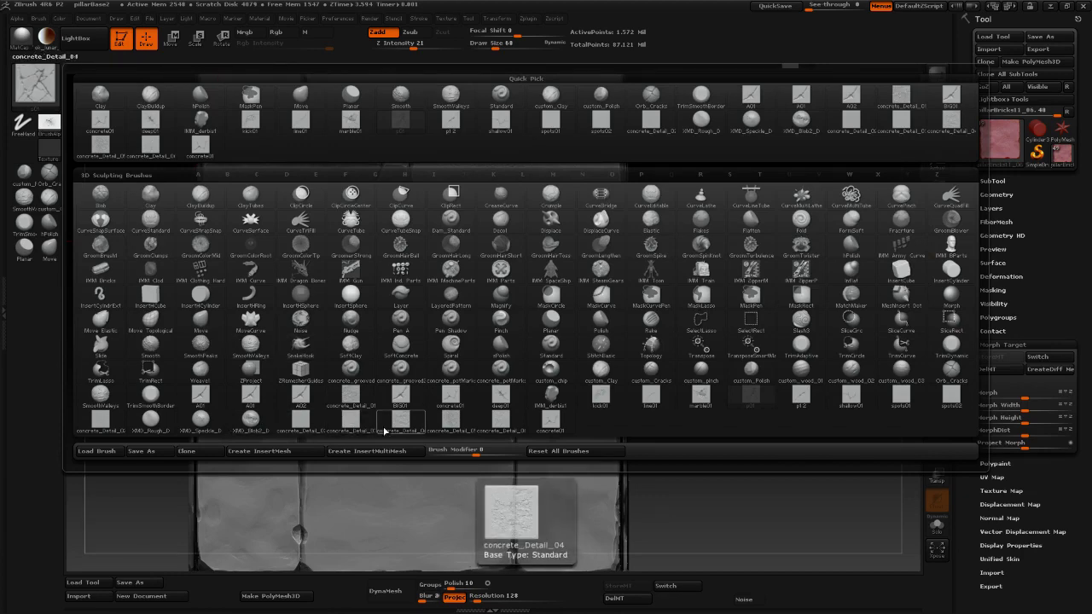
click(503, 430)
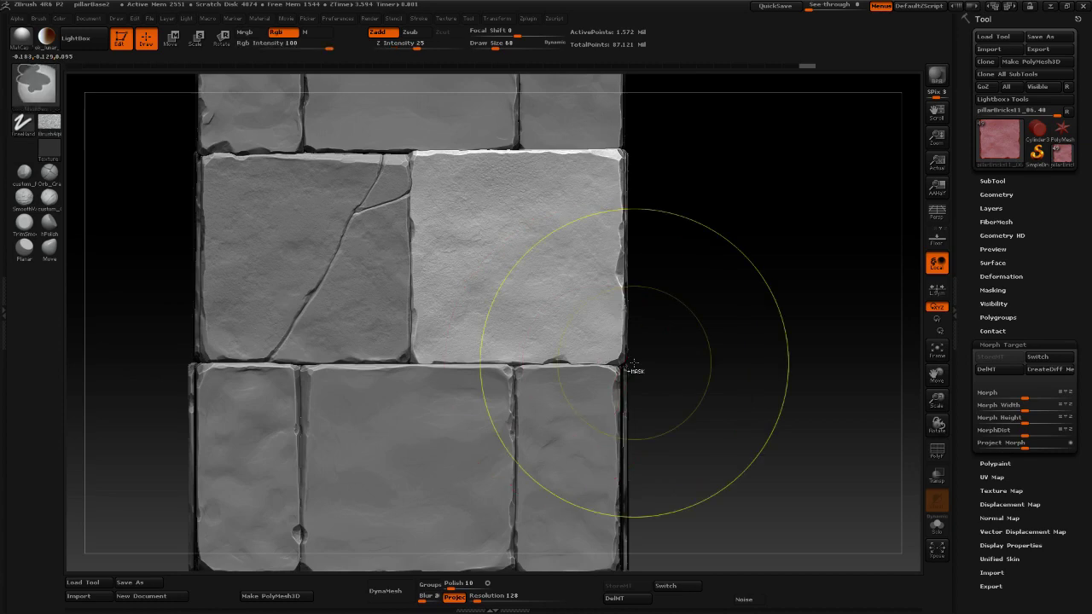
key(ctrl+z)
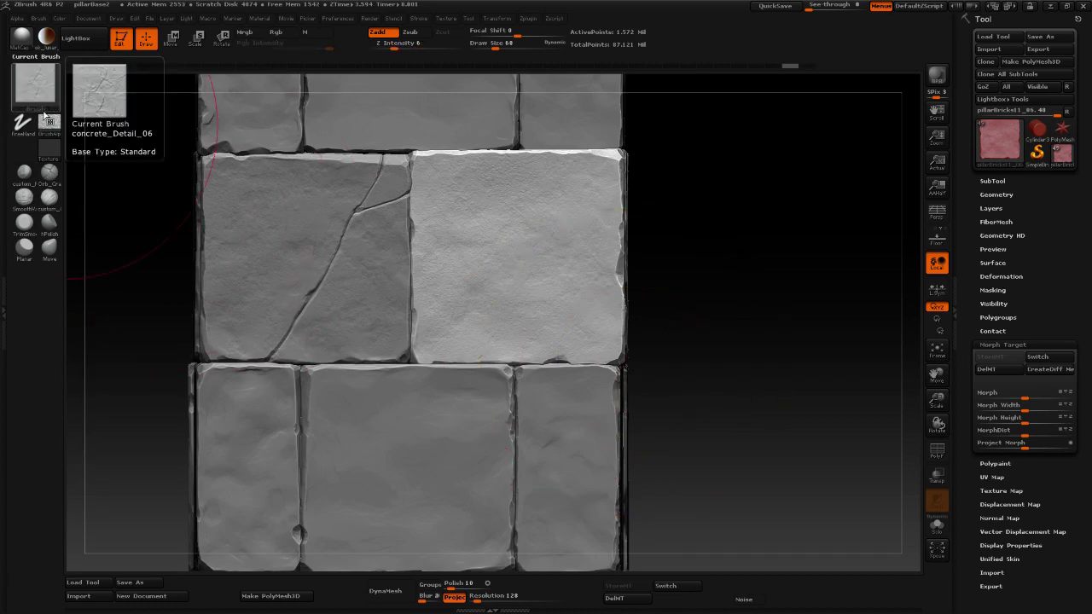
Try the A01 crack brush and the concrete01 brush on the brick's front face.
click(44, 92)
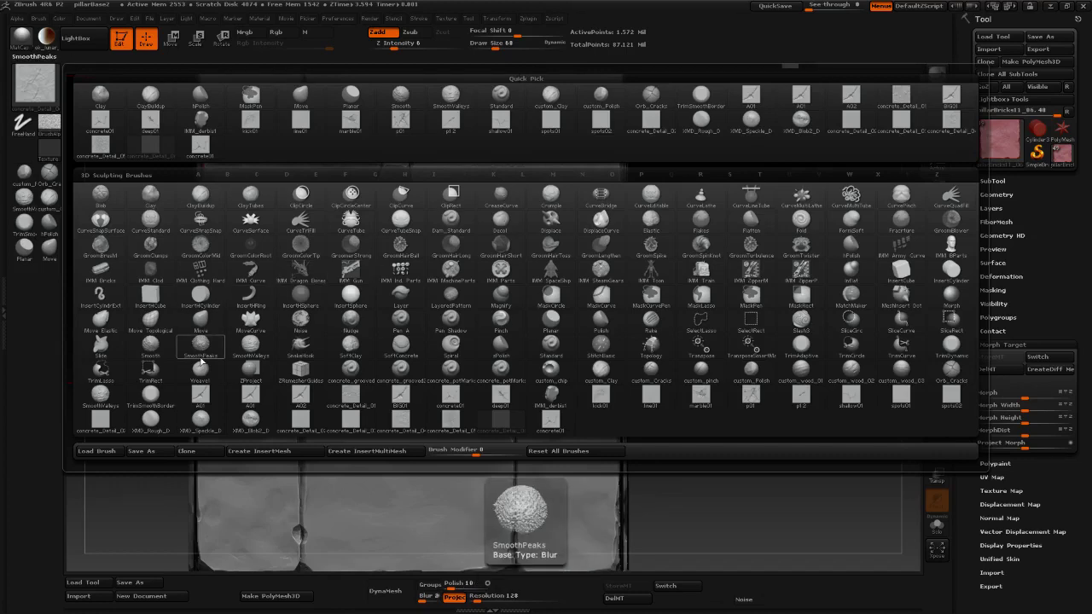
click(193, 399)
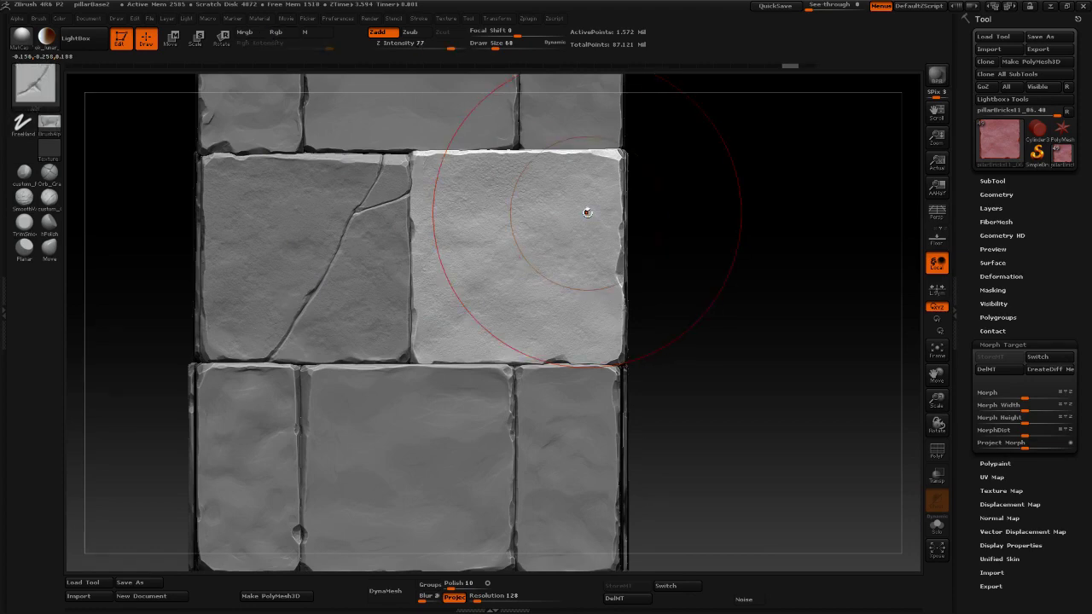
click(39, 83)
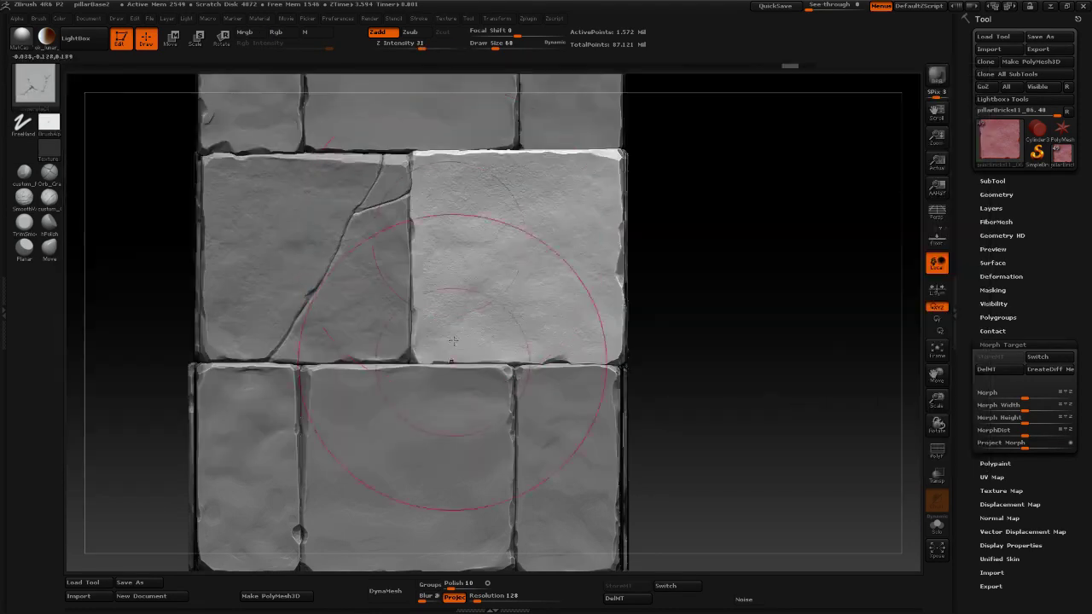
click(448, 401)
Try the line01 brush at Z Intensity 10 on the front face's upper-left corner and undo the strokes.
click(36, 83)
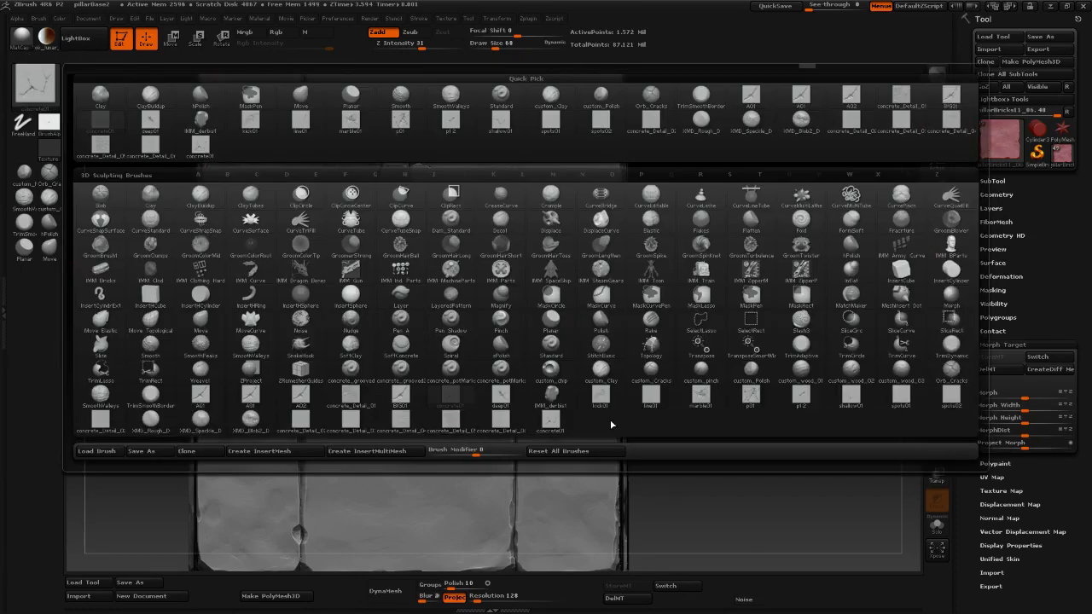
click(659, 403)
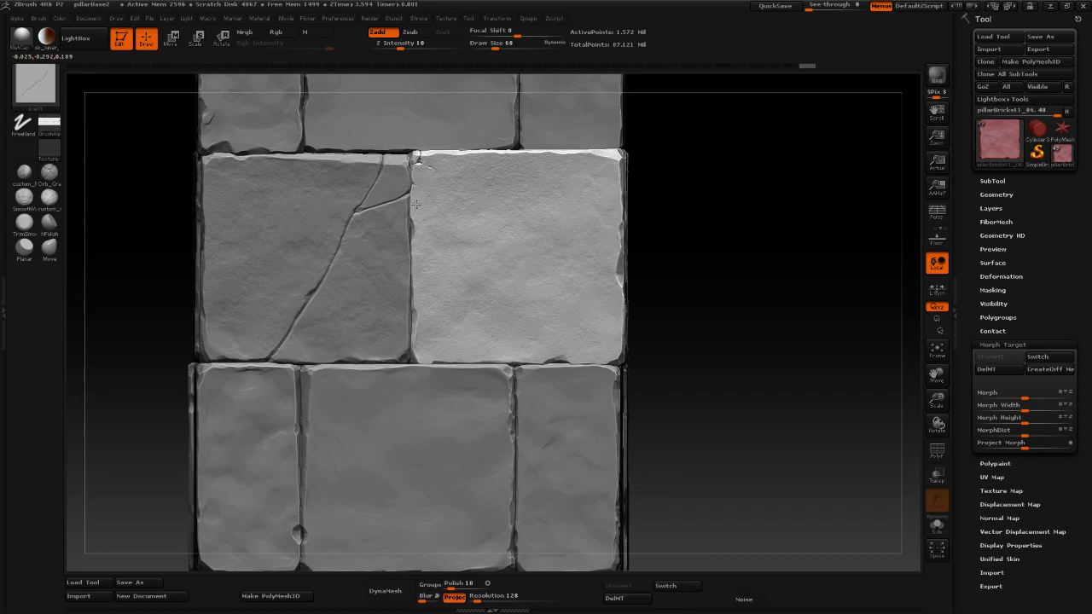
drag(415, 204, 418, 207)
drag(512, 226, 513, 227)
key(ctrl)
key(ctrl+z)
key(ctrl+z)
key(ctrl+z)
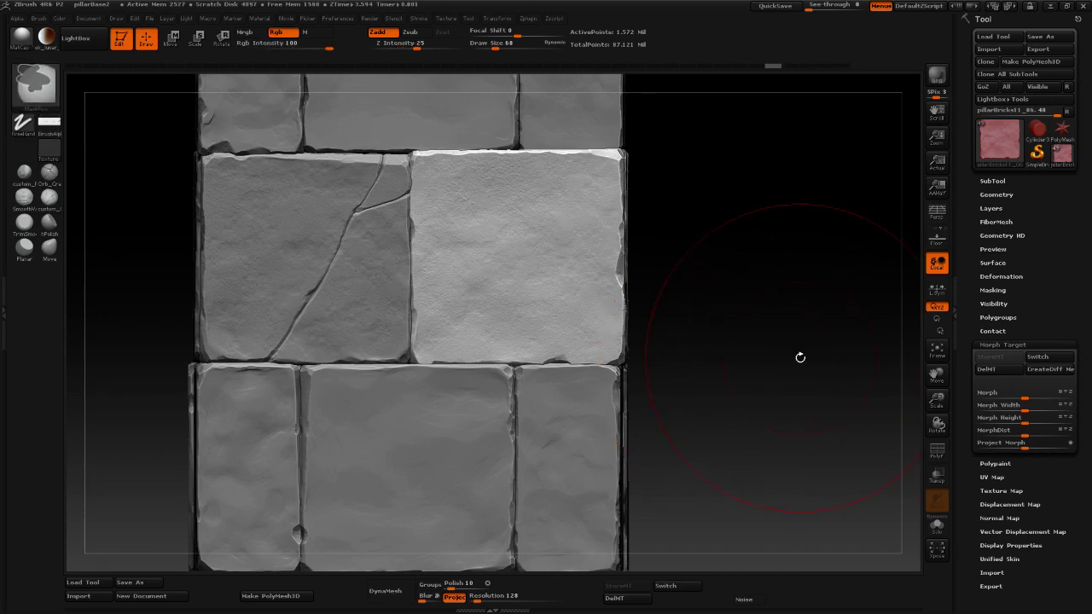
Make the middle brick of the pillar's bottom course the active subtool and store a morph target for it.
drag(801, 358, 802, 350)
mouse_move(801, 336)
alt+mouse_down()
mouse_move(780, 298)
mouse_move(773, 308)
mouse_move(758, 287)
mouse_move(789, 348)
alt+mouse_up()
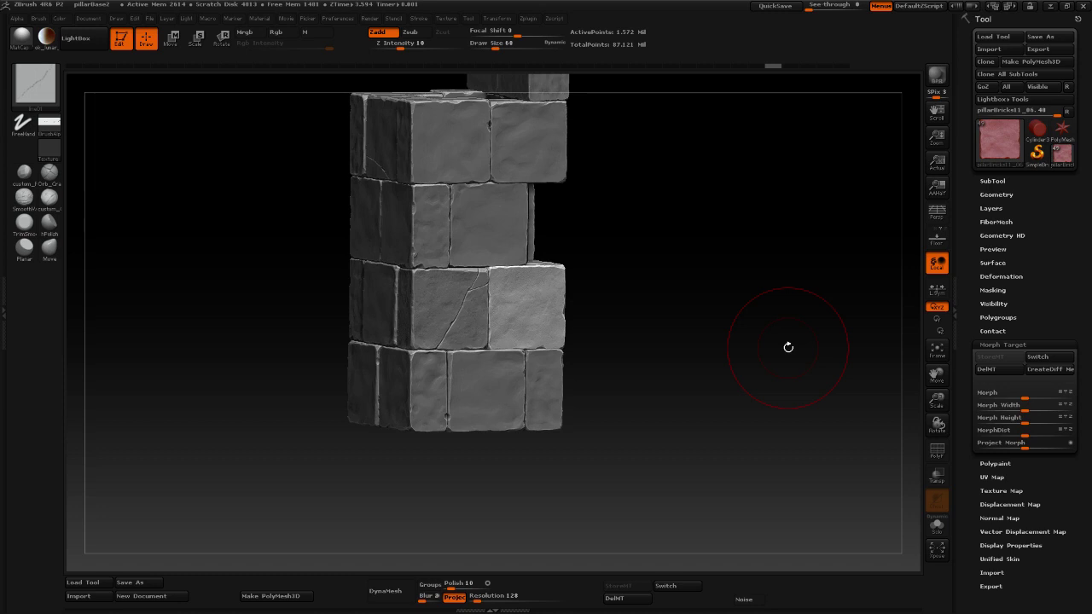
drag(787, 347, 731, 329)
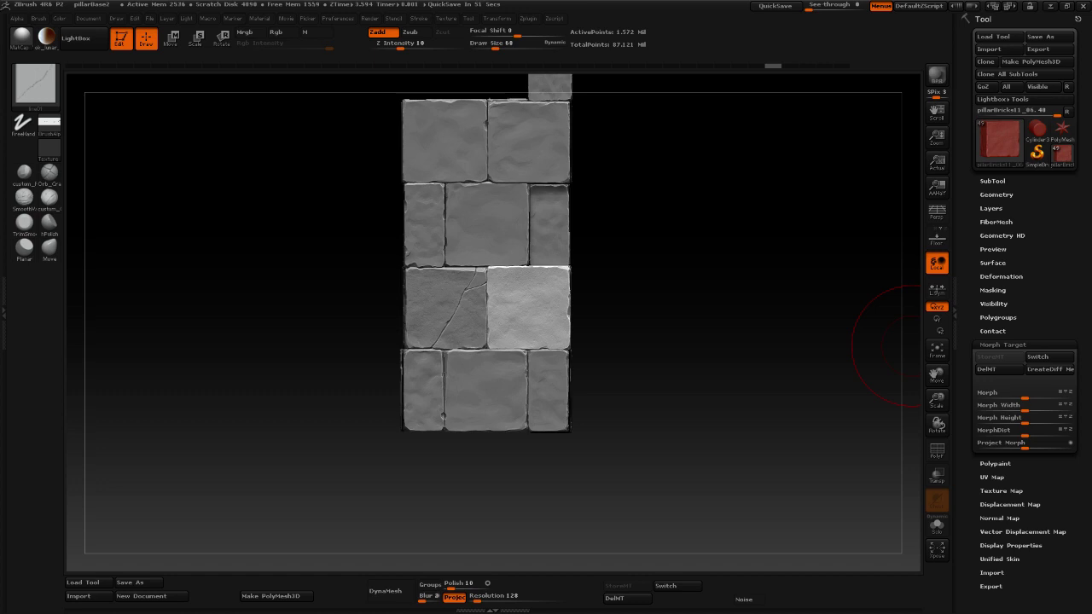
drag(811, 356, 762, 342)
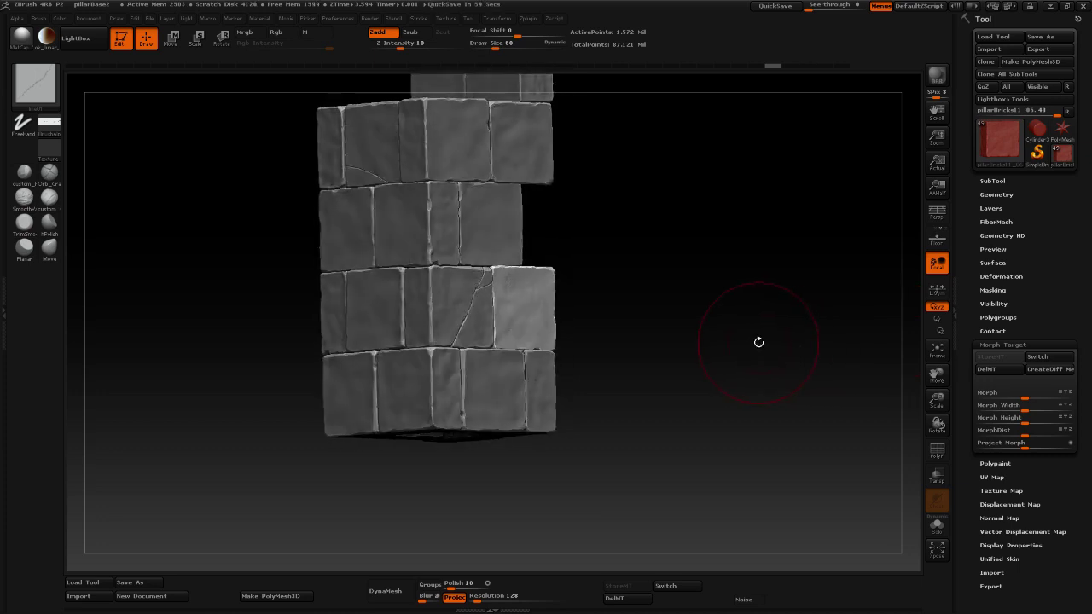
mouse_move(758, 342)
mouse_down()
mouse_move(780, 385)
mouse_move(744, 368)
mouse_move(746, 327)
mouse_move(770, 382)
mouse_move(785, 298)
mouse_move(719, 311)
mouse_move(452, 312)
mouse_up()
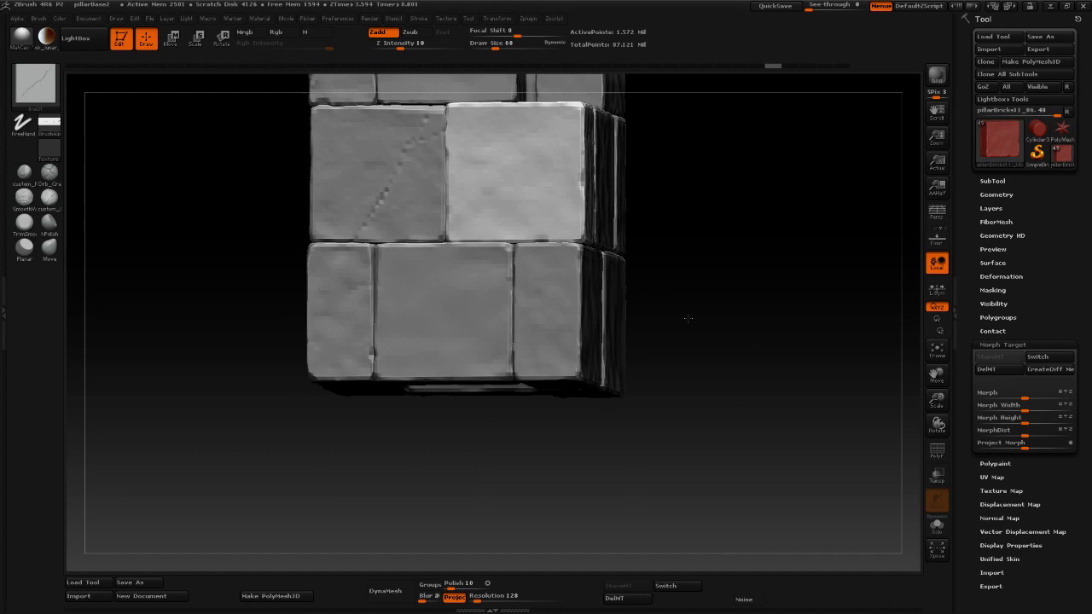
alt+click(452, 312)
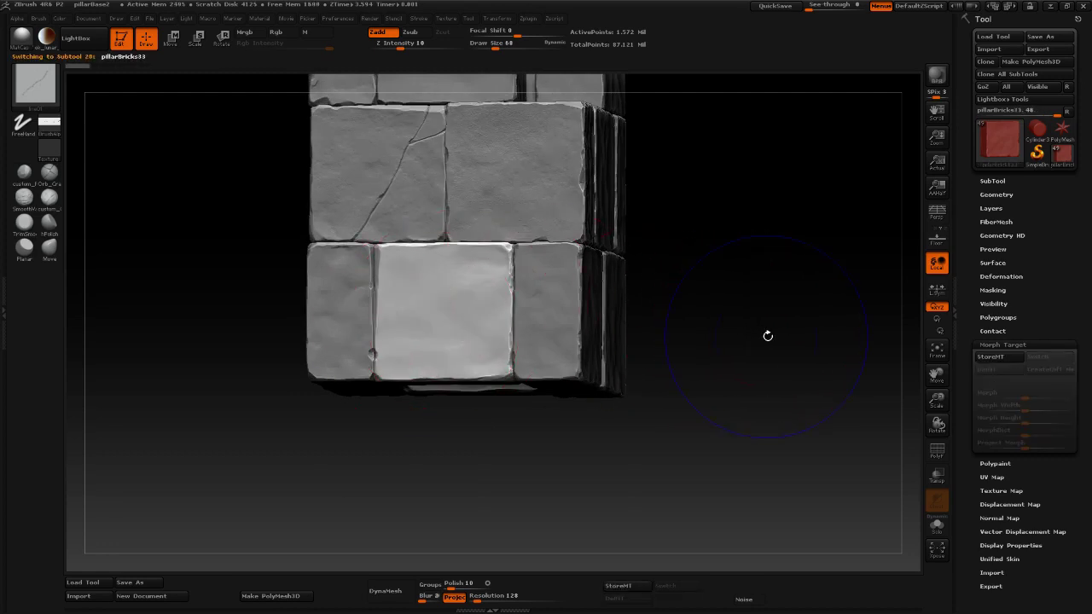
shift+drag(768, 333, 796, 344)
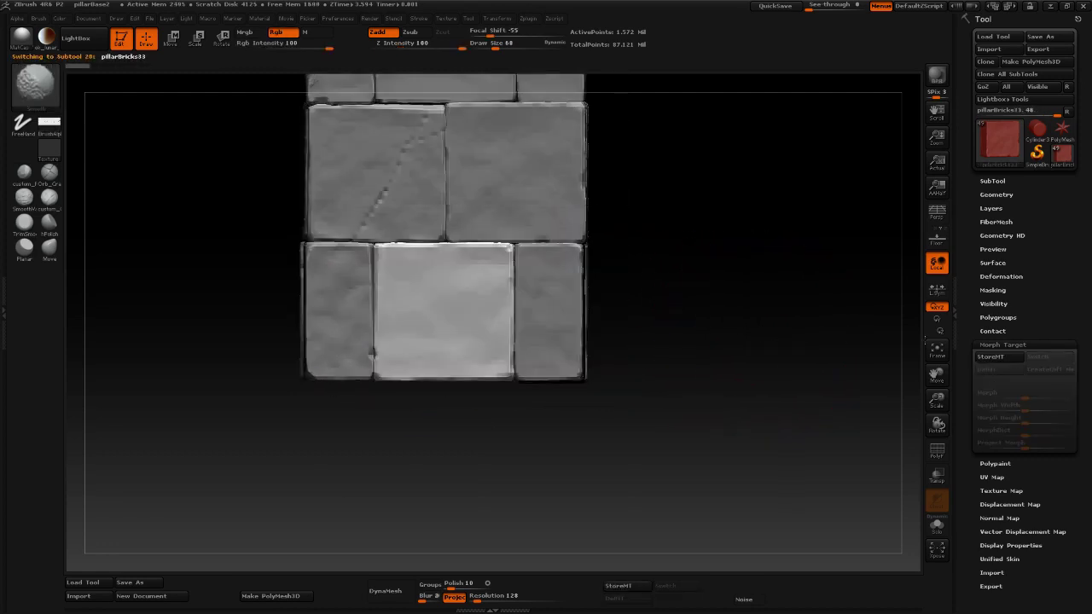
click(994, 358)
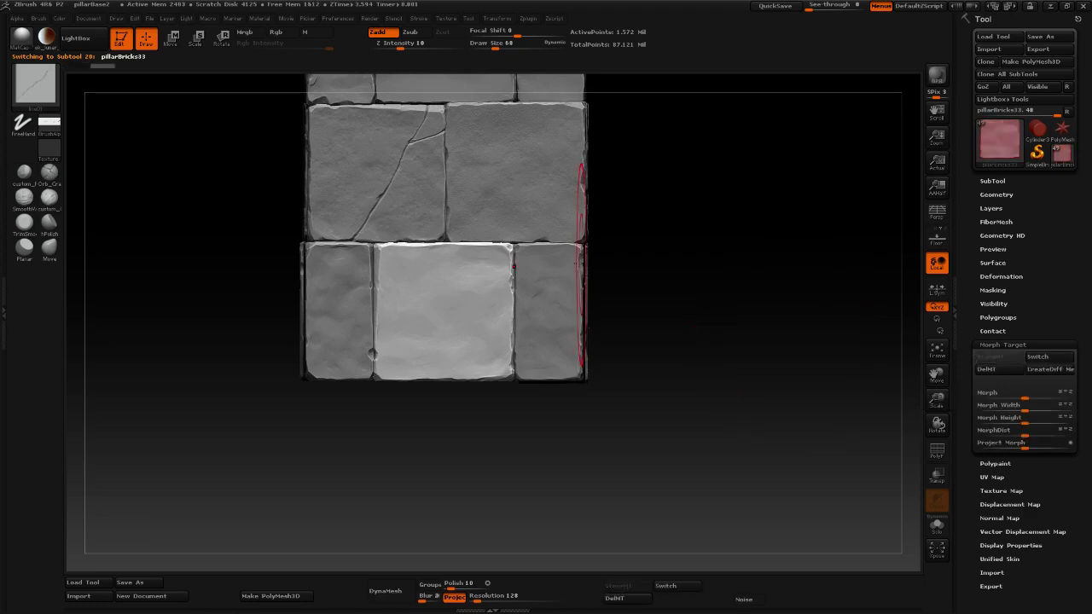
Save the project over its existing file.
click(148, 20)
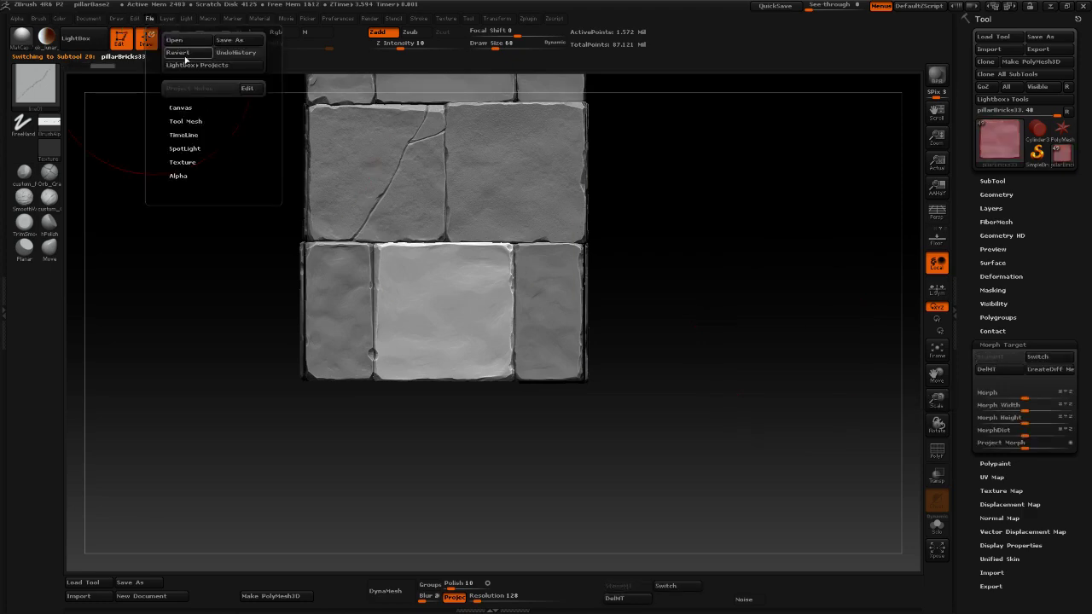
click(224, 41)
click(125, 94)
click(450, 287)
click(575, 303)
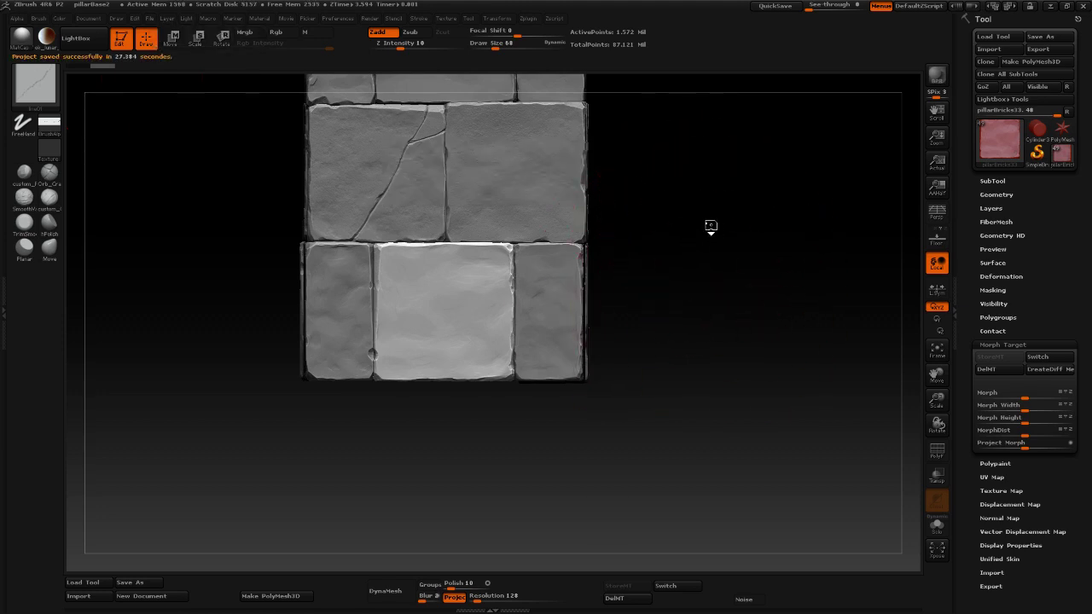
Load a saved rough, pitted noise preset in NoiseMaker and apply it to the bottom-middle brick's surface.
alt+drag(714, 209, 712, 237)
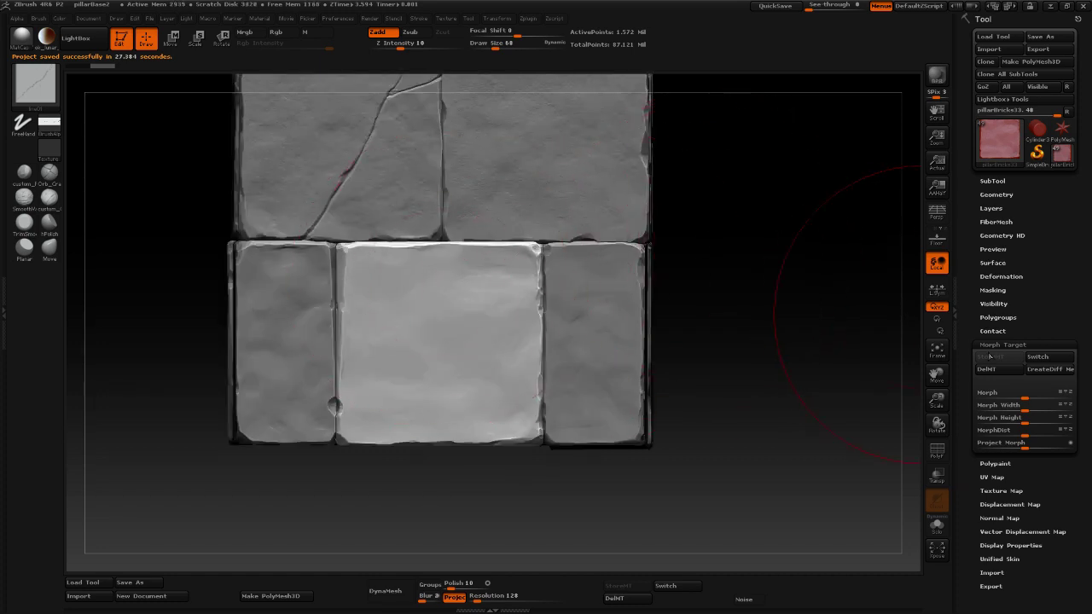
click(998, 262)
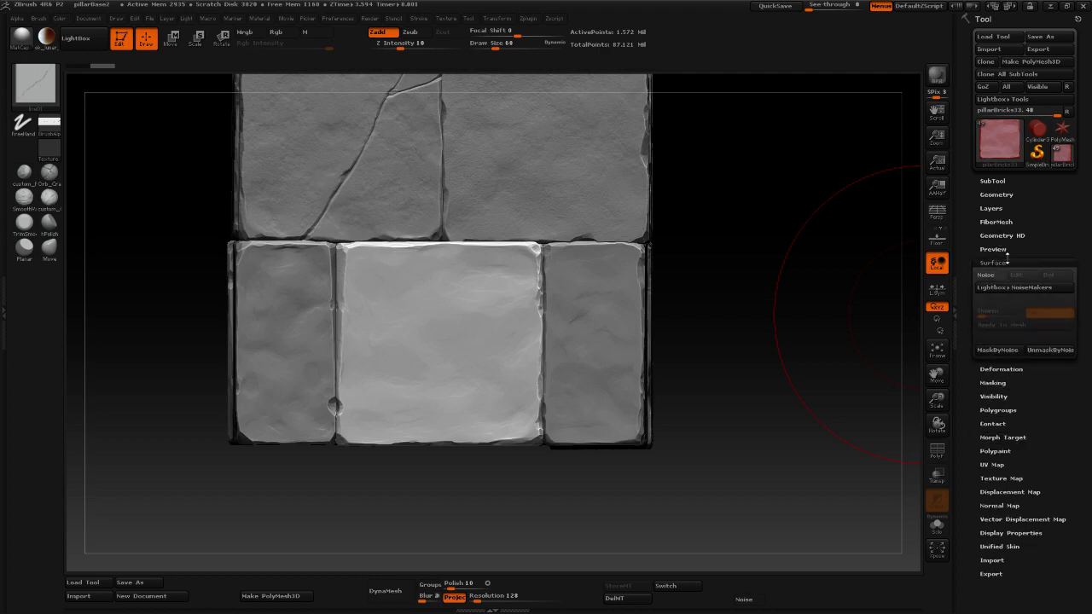
click(992, 277)
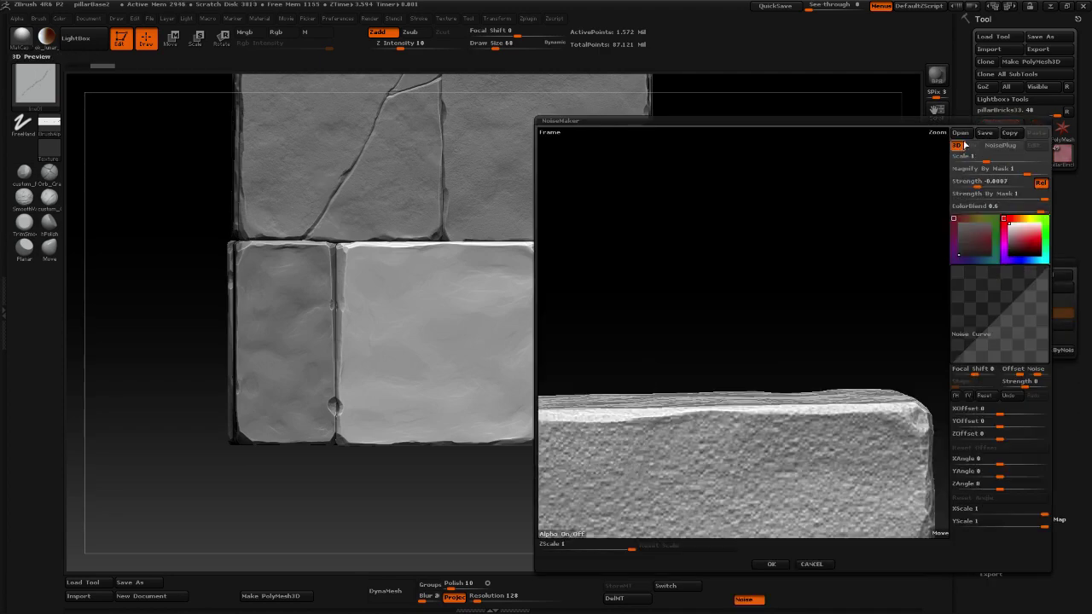
click(961, 132)
double_click(188, 79)
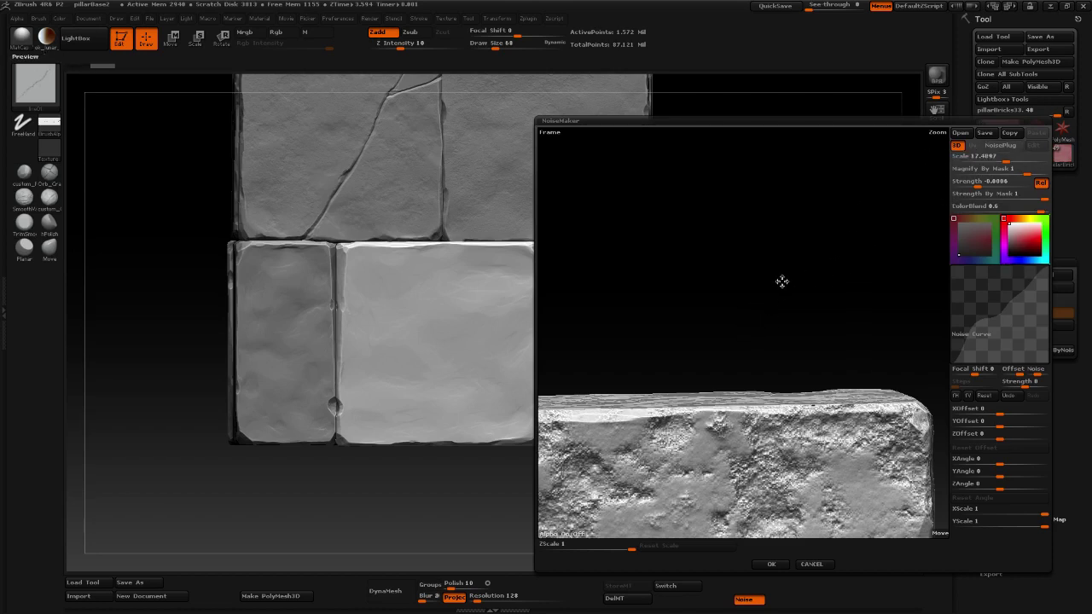
drag(729, 332, 615, 342)
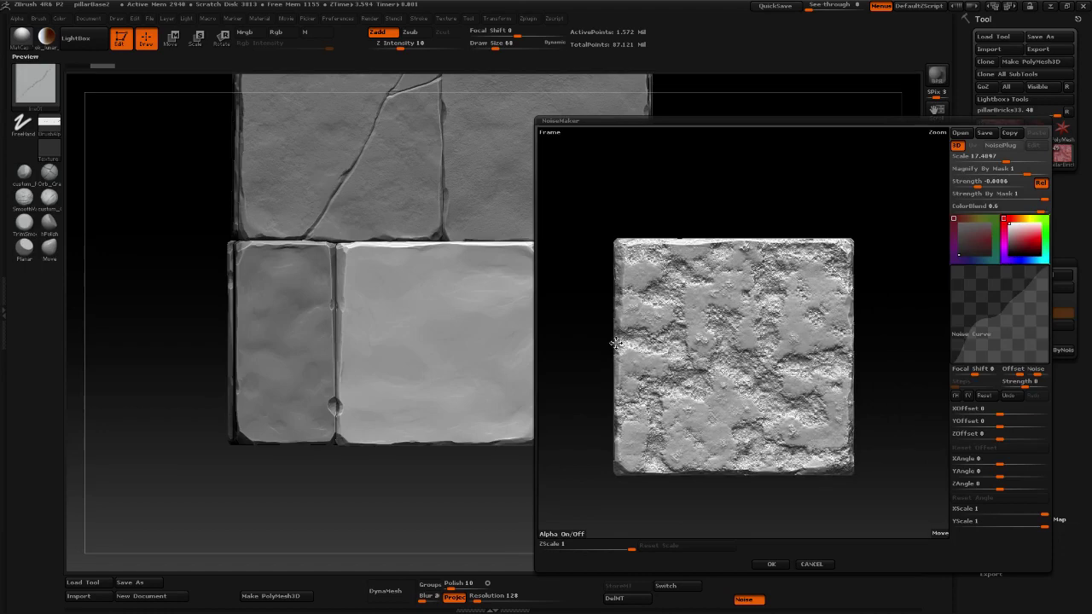
click(772, 566)
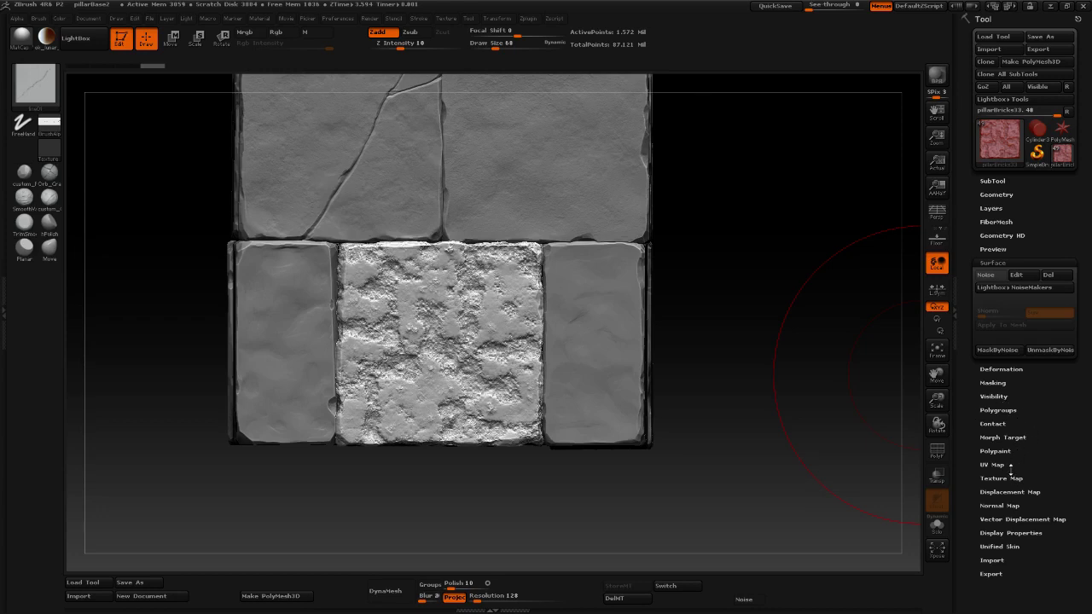
Morph the noisy brick most of the way back toward its stored target, leaving only subtle noise, and check the front face.
click(1004, 438)
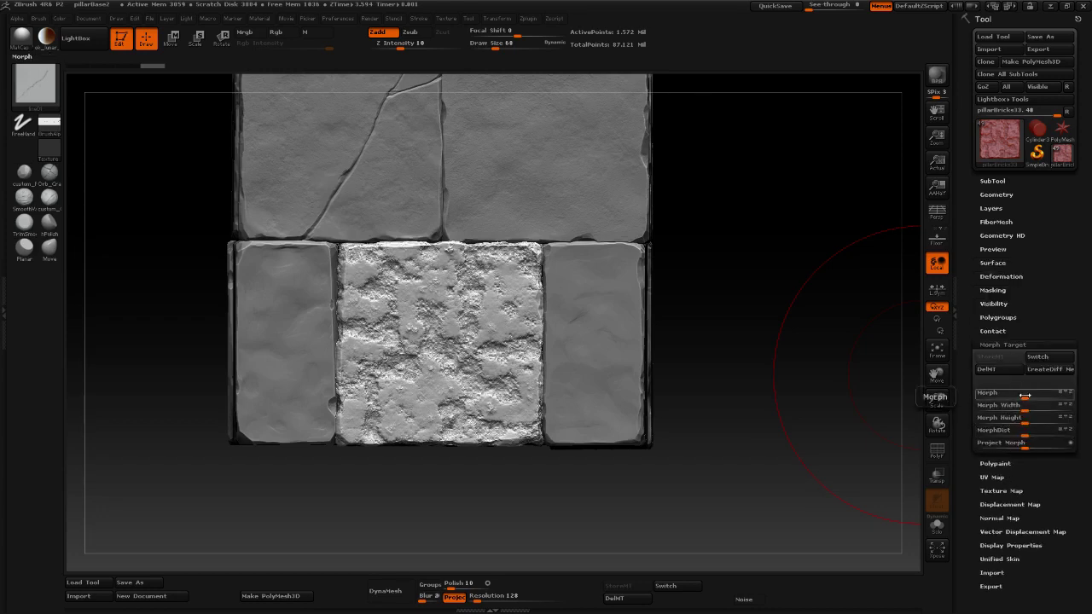
drag(1022, 393, 1066, 400)
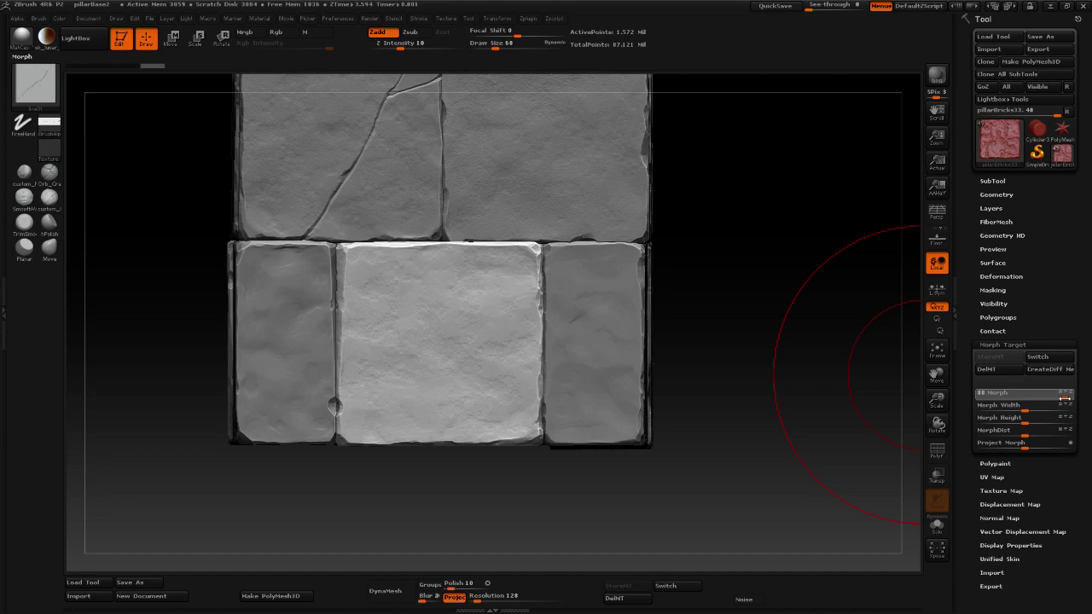
drag(1065, 399, 1065, 399)
drag(797, 364, 801, 363)
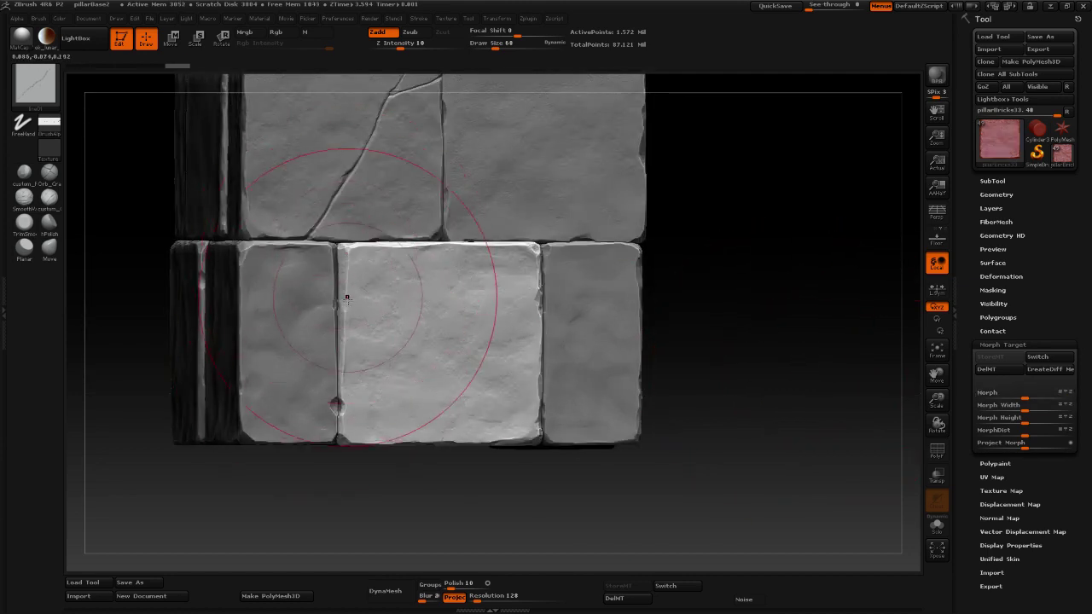
mouse_move(347, 298)
mouse_down()
mouse_move(341, 398)
mouse_move(352, 246)
mouse_up()
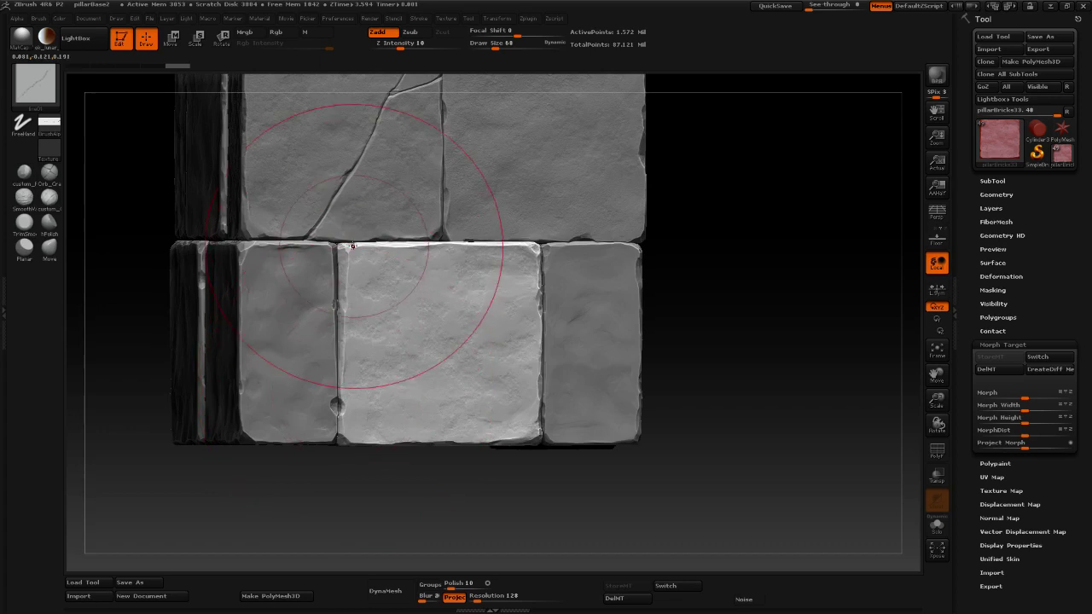
drag(744, 307, 735, 306)
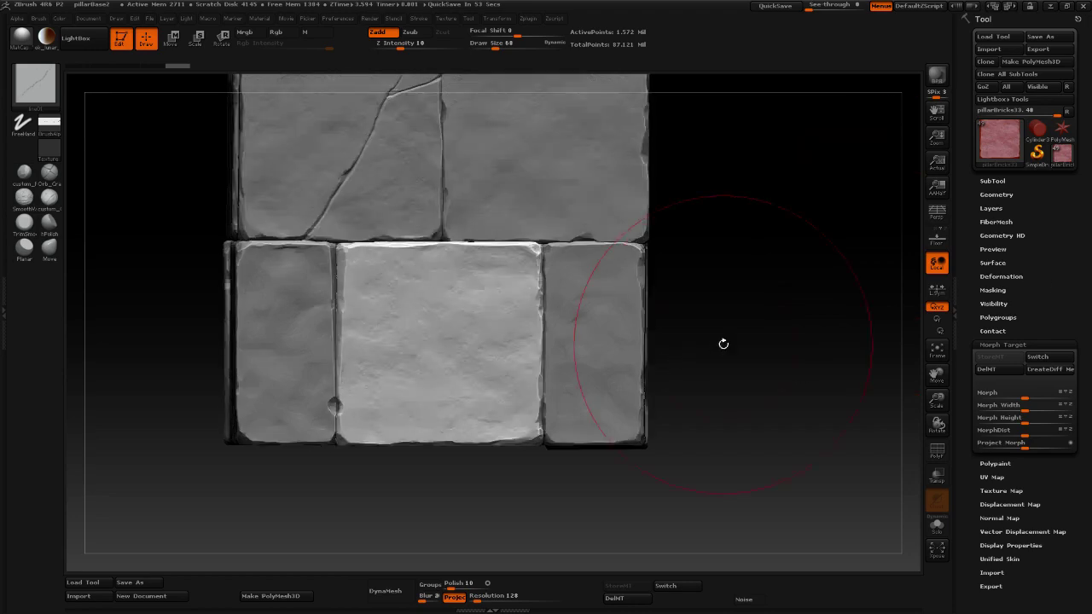
key(shift)
shift+drag(769, 332, 765, 331)
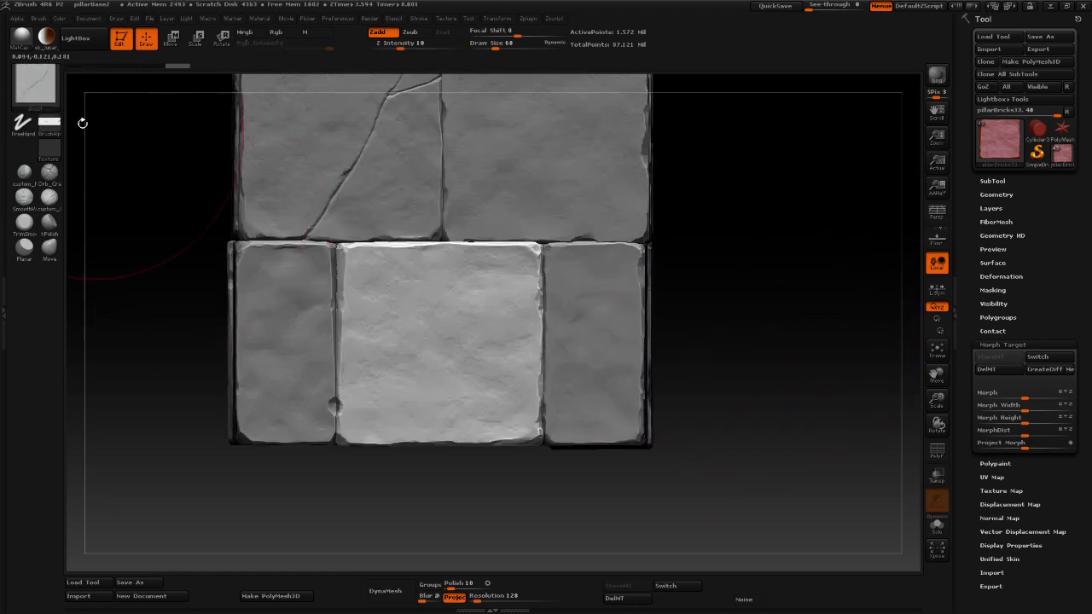
Choose the concrete detail brush listed right after XMD_Blob2_D and set the Draw Size to 20.
click(34, 94)
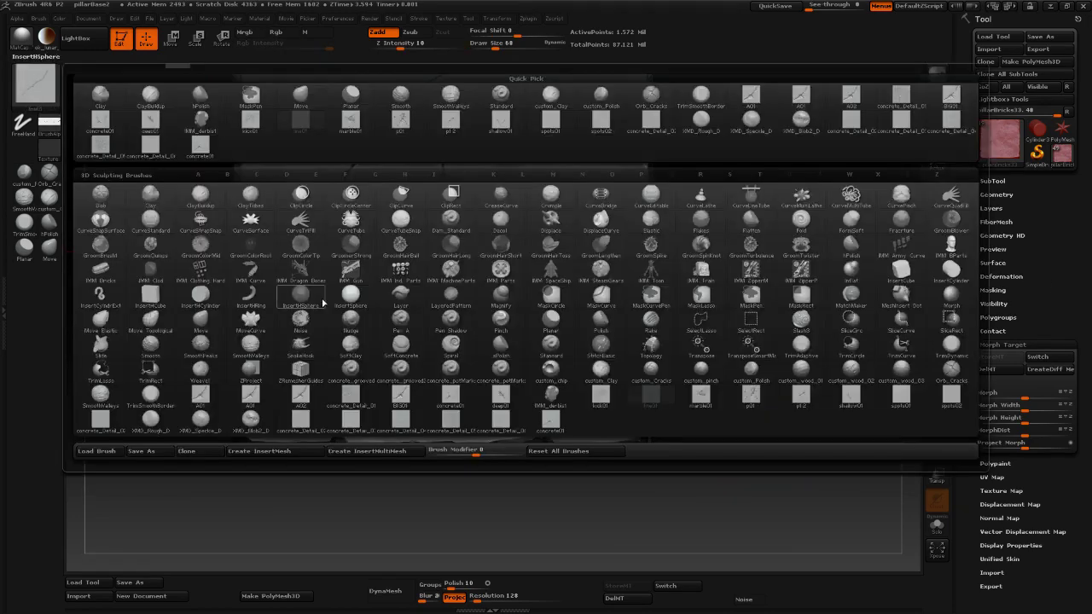
click(297, 424)
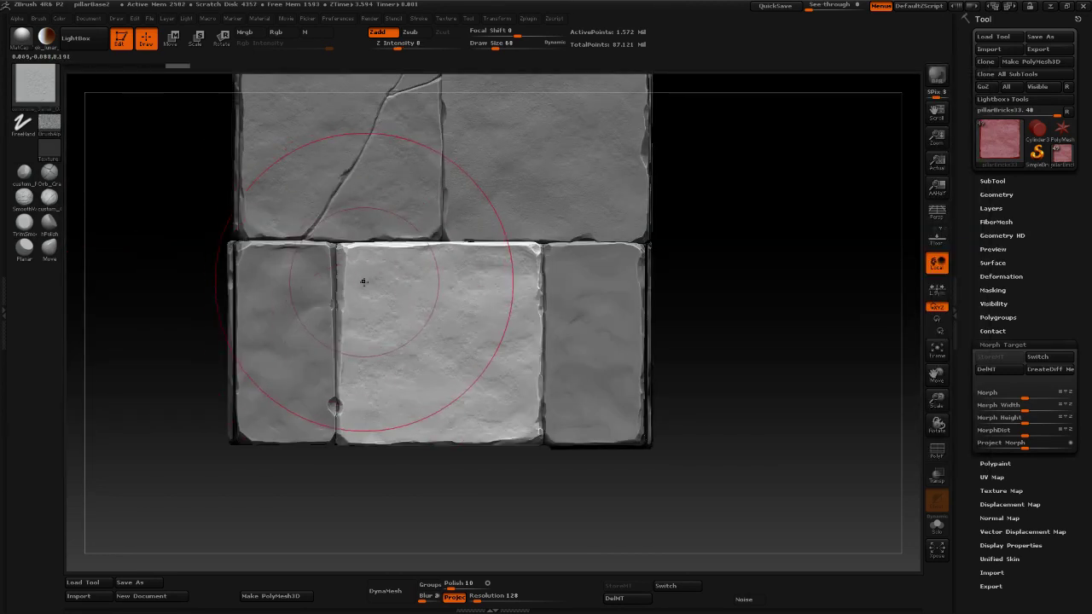
key(space)
drag(414, 286, 402, 288)
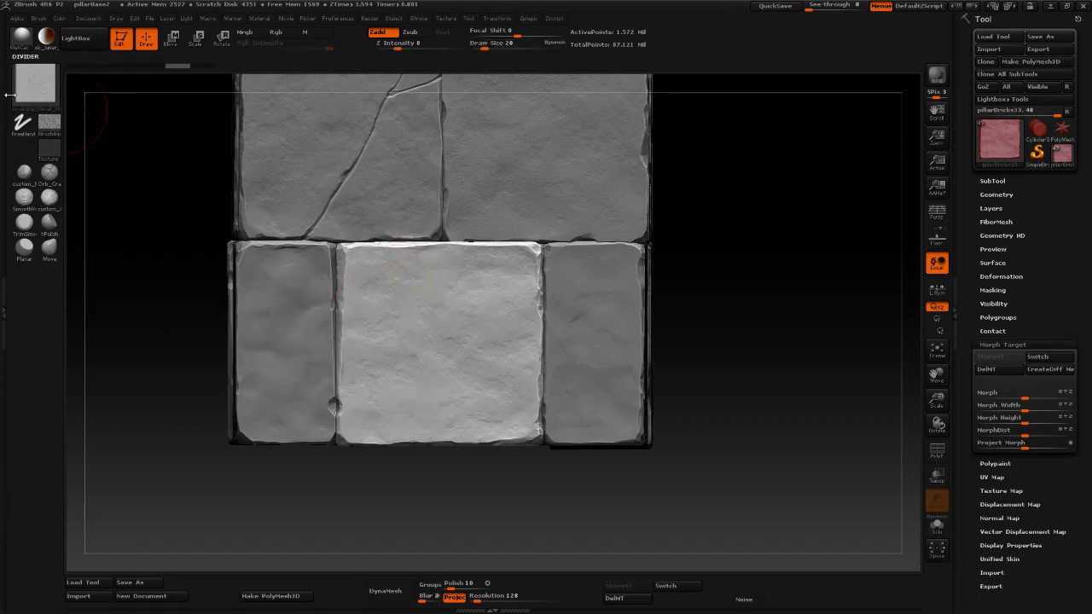
Add fine grain across the bottom-middle brick's front face with the concrete detail brush listed just before XMD_Rough_D at Z Intensity 3.
click(34, 86)
click(104, 417)
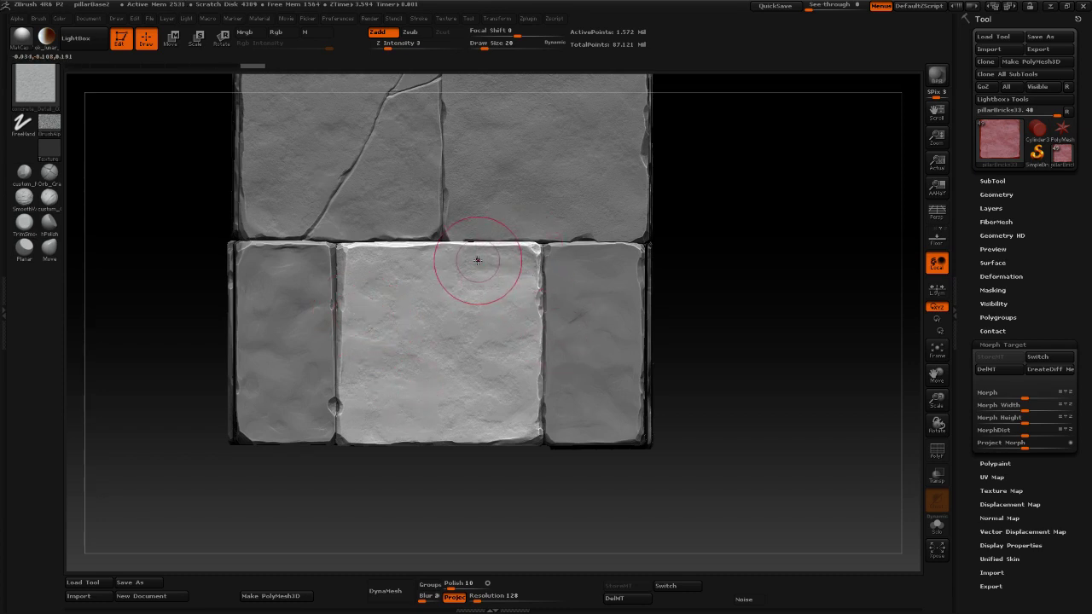
alt+drag(681, 304, 771, 333)
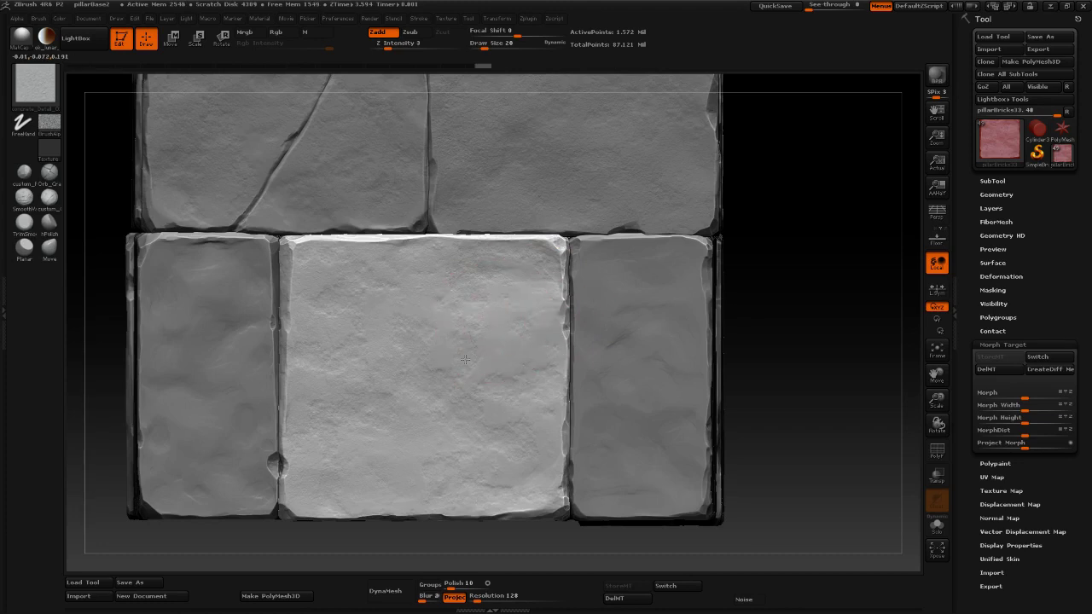
mouse_move(465, 359)
mouse_down()
mouse_move(422, 325)
mouse_move(554, 372)
mouse_up()
alt+drag(785, 414, 771, 340)
drag(558, 483, 560, 465)
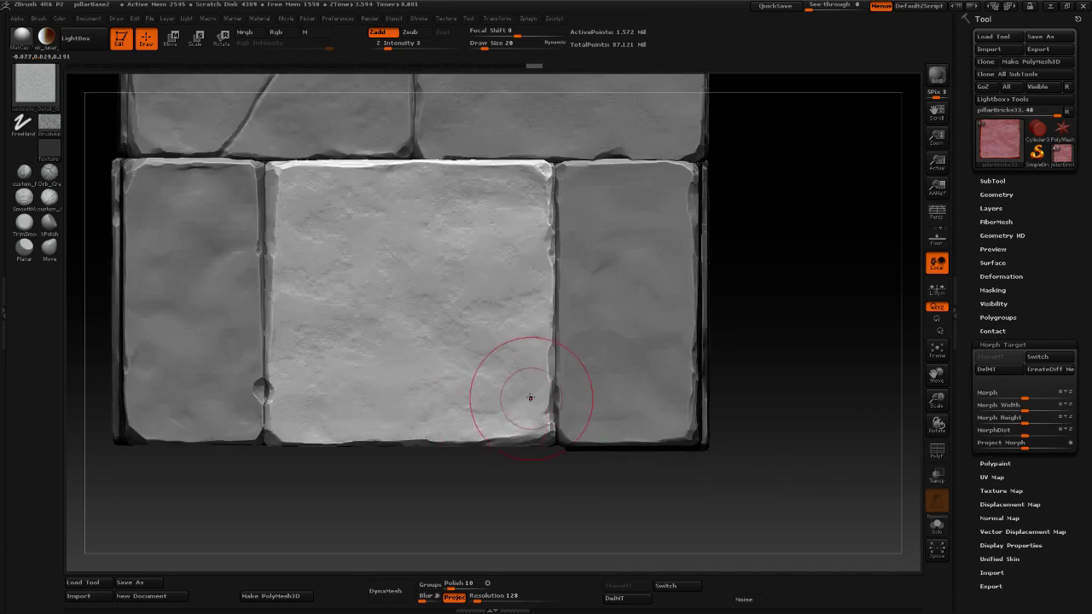
mouse_move(530, 397)
mouse_down()
mouse_move(495, 373)
mouse_move(568, 454)
mouse_up()
drag(544, 376, 536, 359)
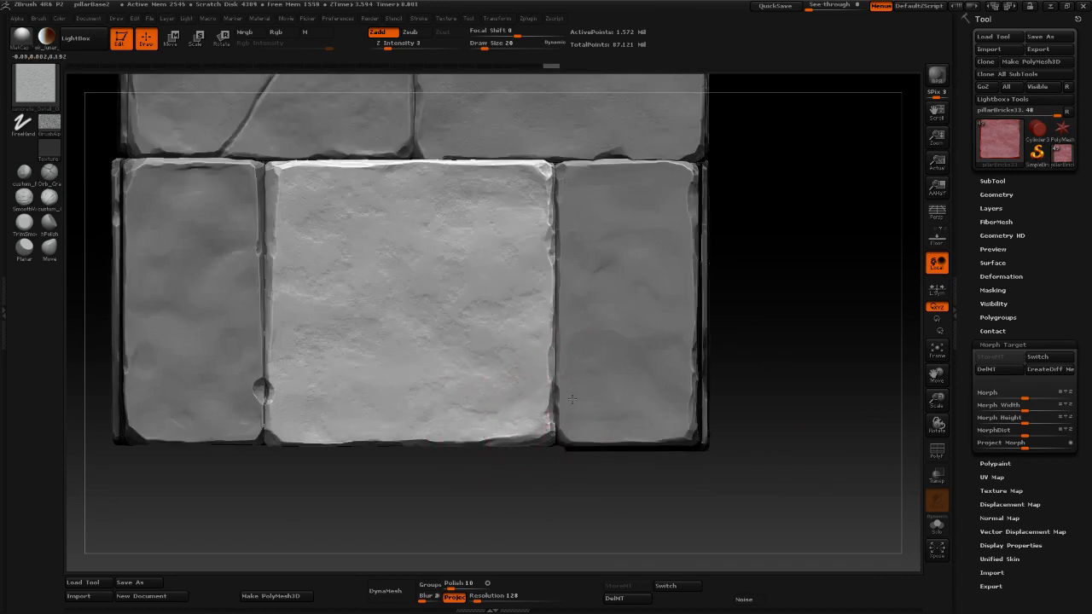
drag(572, 398, 550, 396)
drag(381, 407, 416, 471)
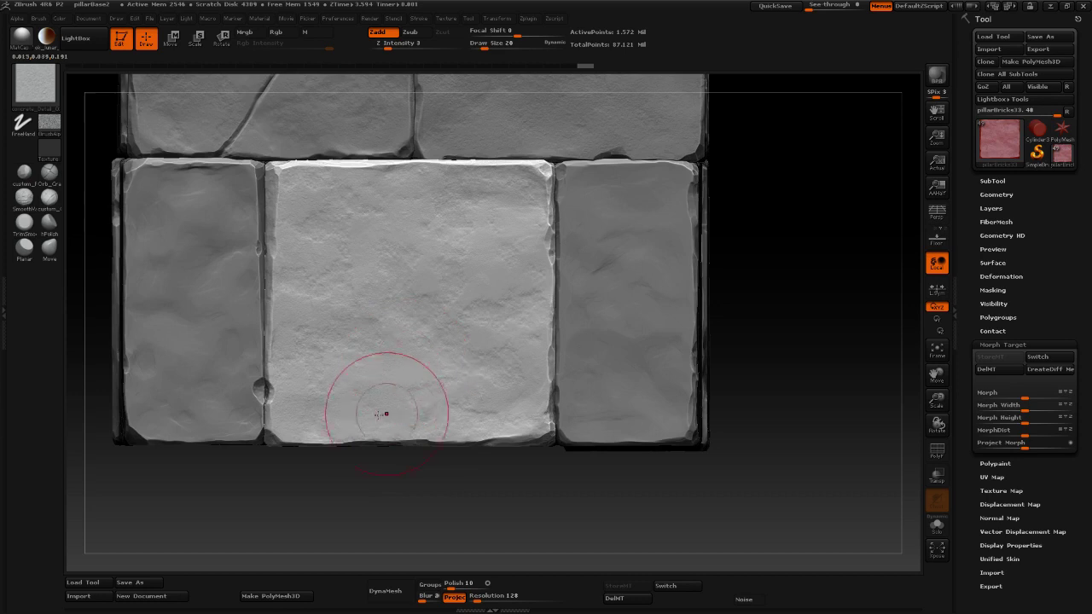
Extend the fine concrete grain along the bottom-middle brick's lower and right edges at Z Intensity 3.
drag(330, 430, 349, 460)
mouse_move(288, 427)
mouse_down()
mouse_move(288, 452)
mouse_move(415, 441)
mouse_up()
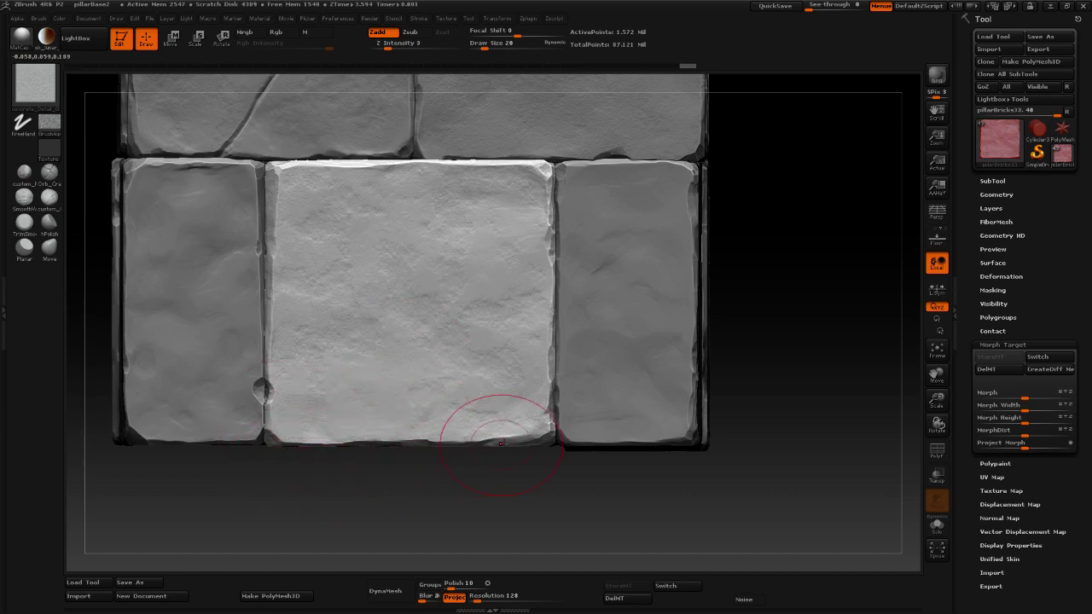
mouse_move(502, 443)
mouse_down()
mouse_move(538, 425)
mouse_move(547, 290)
mouse_up()
drag(548, 246, 534, 242)
drag(837, 415, 710, 424)
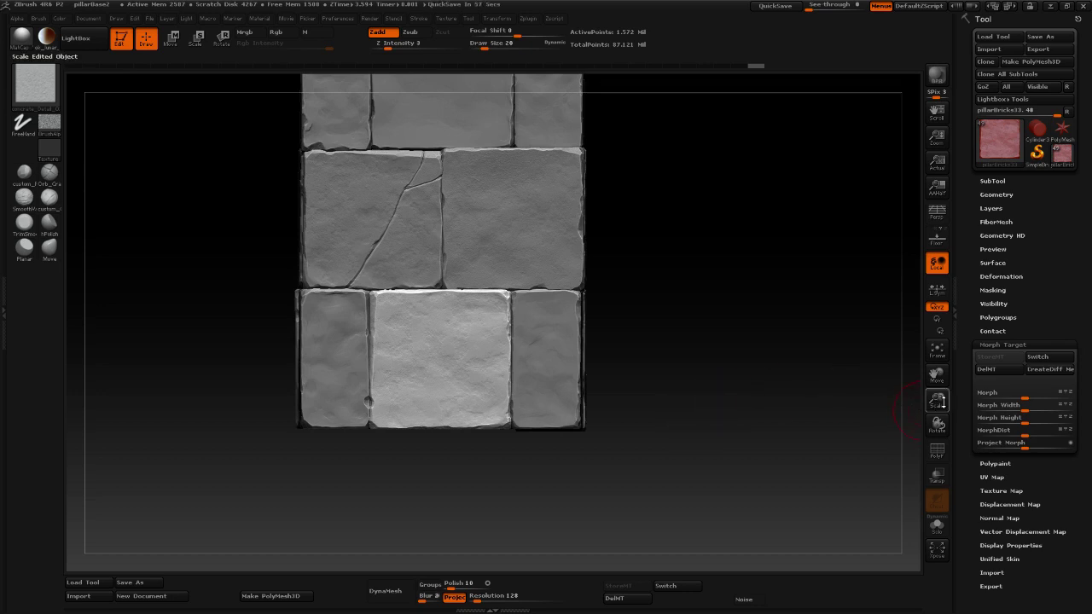
Blend the bottom-middle brick back and forth against its stored morph target to balance the grain's strength.
drag(1030, 397, 1043, 397)
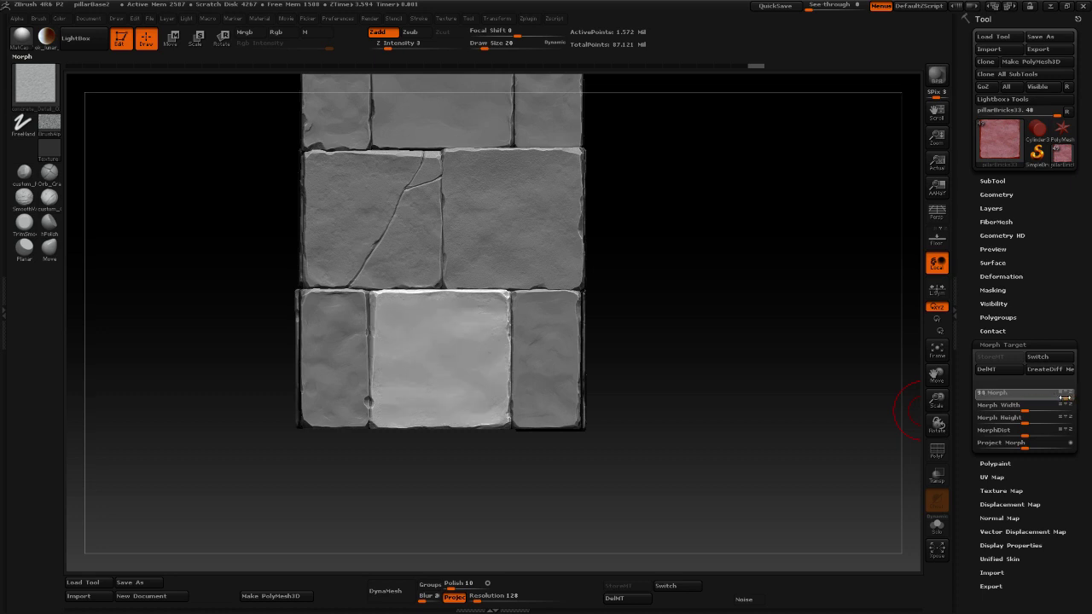
drag(1066, 397, 1042, 397)
drag(1035, 397, 1033, 397)
drag(1047, 398, 980, 397)
alt+drag(721, 416, 747, 462)
key(ctrl)
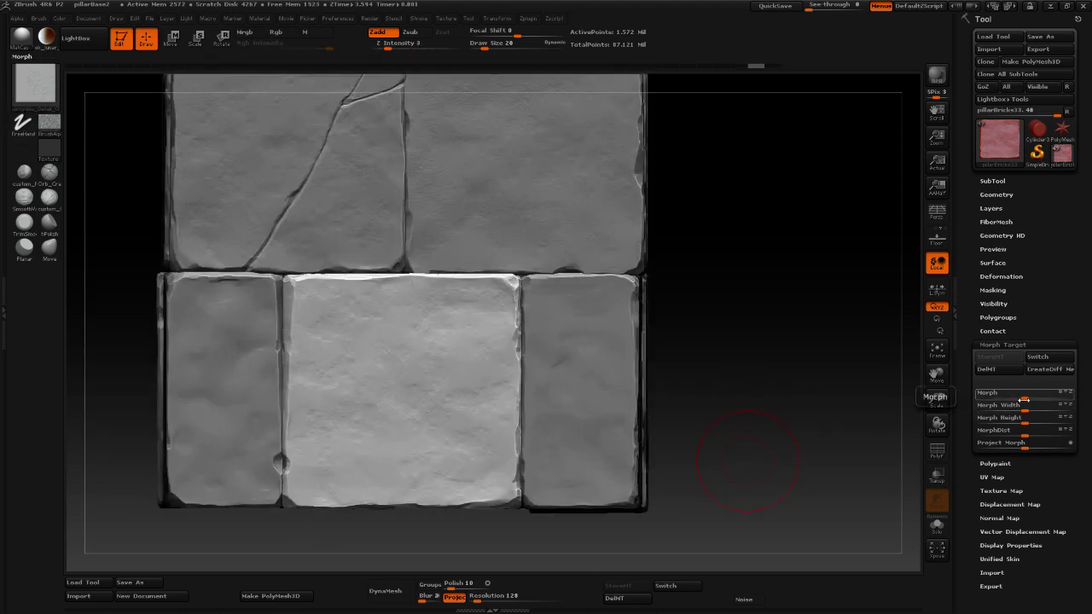
drag(1024, 401, 1025, 400)
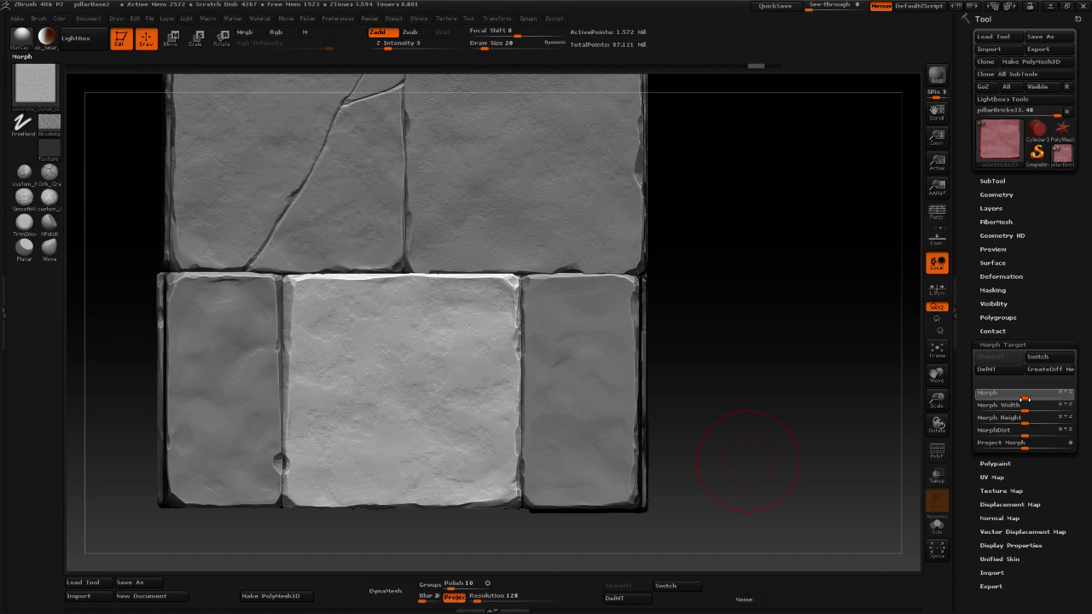
Select the bottom-right brick to compare it with the unhighlighted middle brick, and reselect the middle brick.
alt+click(577, 375)
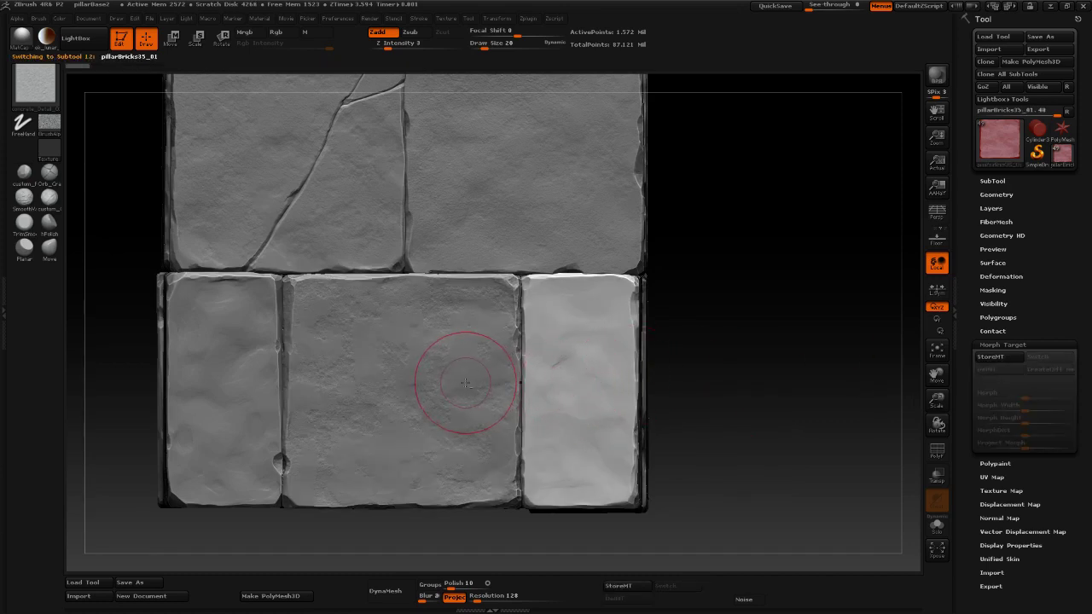
alt+drag(756, 390, 708, 340)
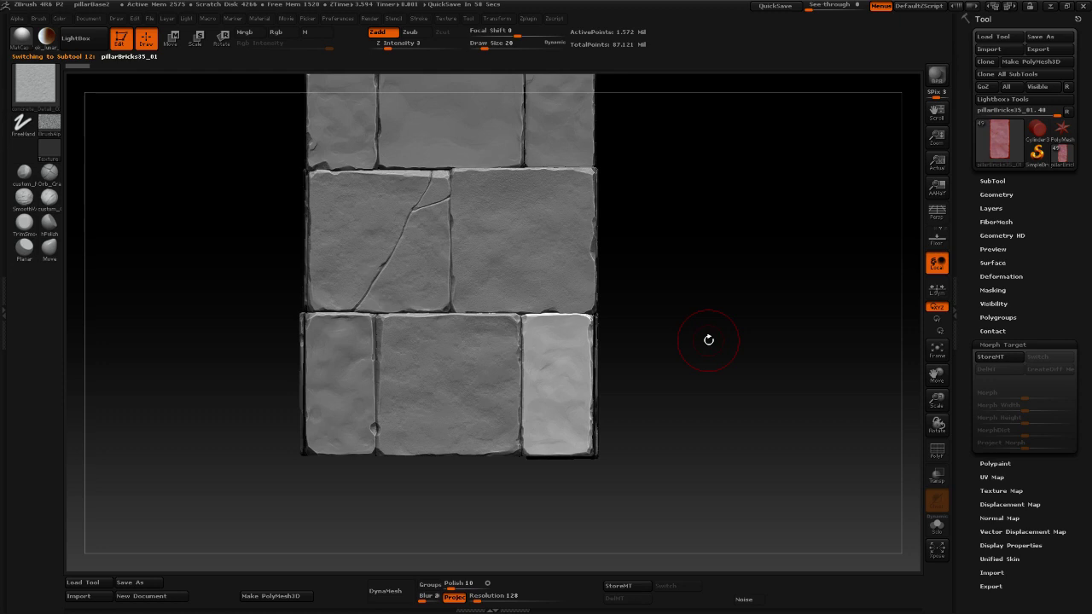
alt+drag(709, 337, 763, 415)
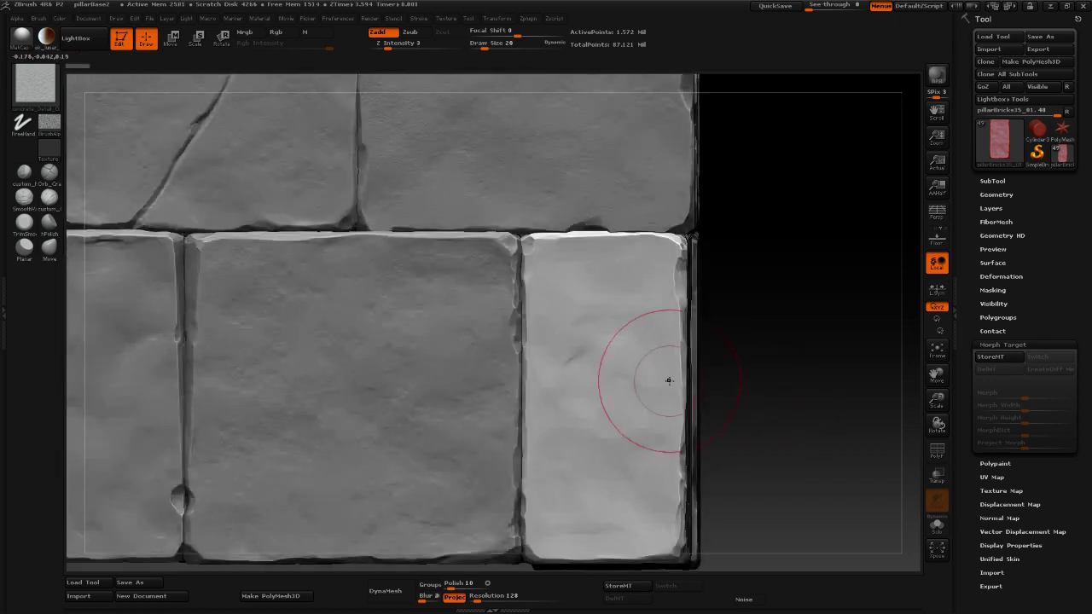
alt+click(437, 345)
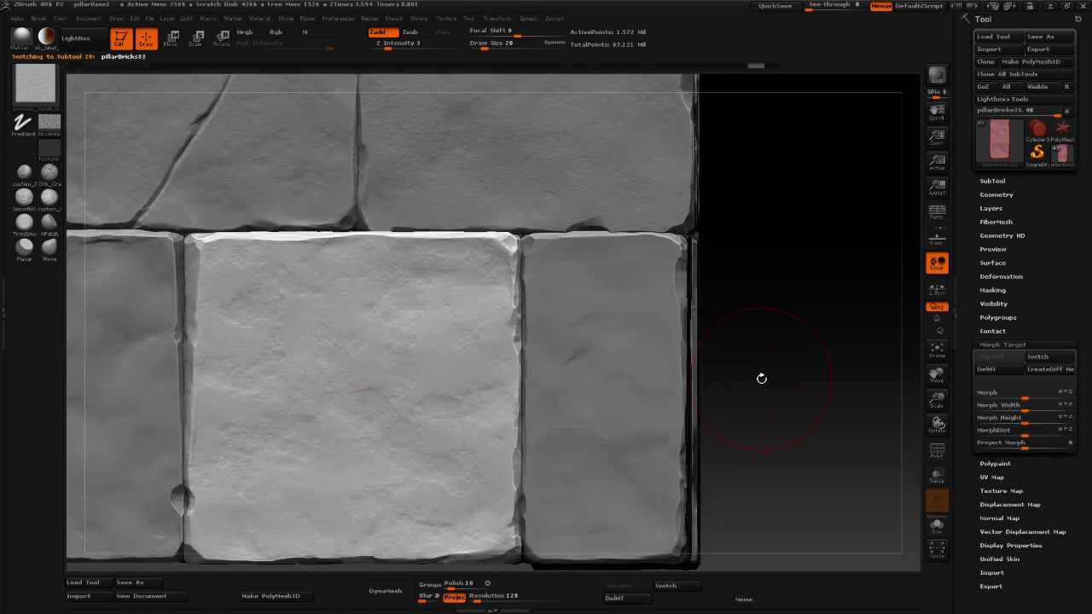
alt+drag(762, 379, 840, 343)
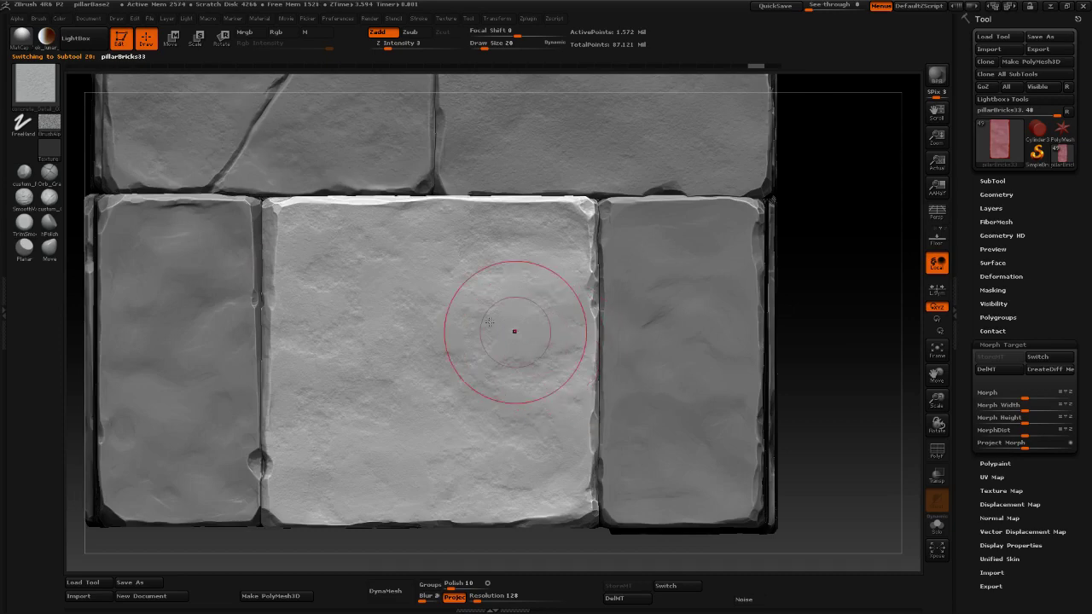
Try the concrete_Detail_06 brush for the bottom-middle brick and switch to another concrete detail brush.
click(39, 88)
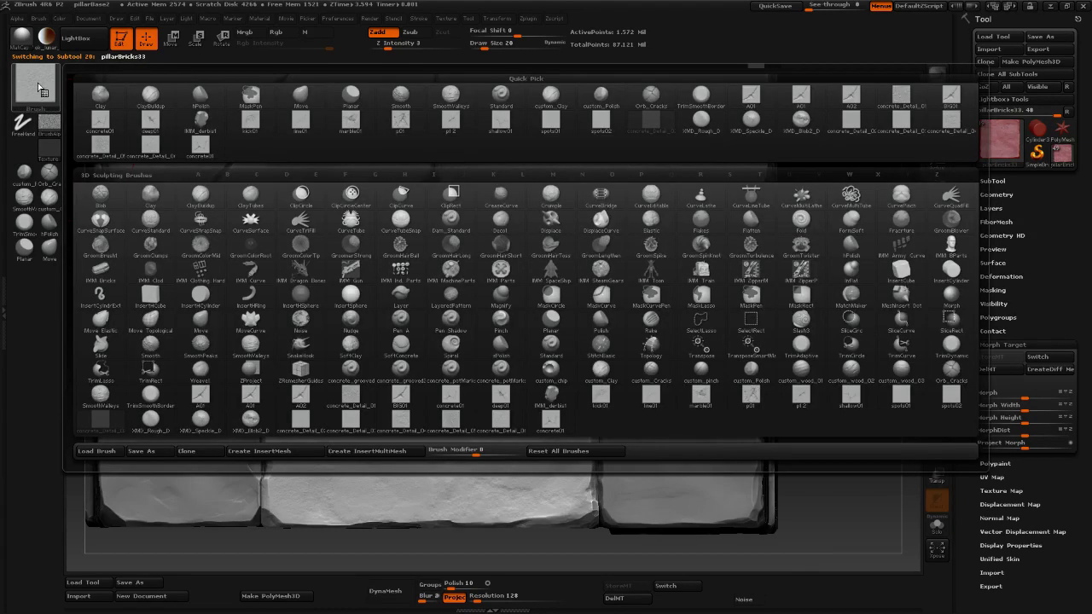
click(500, 420)
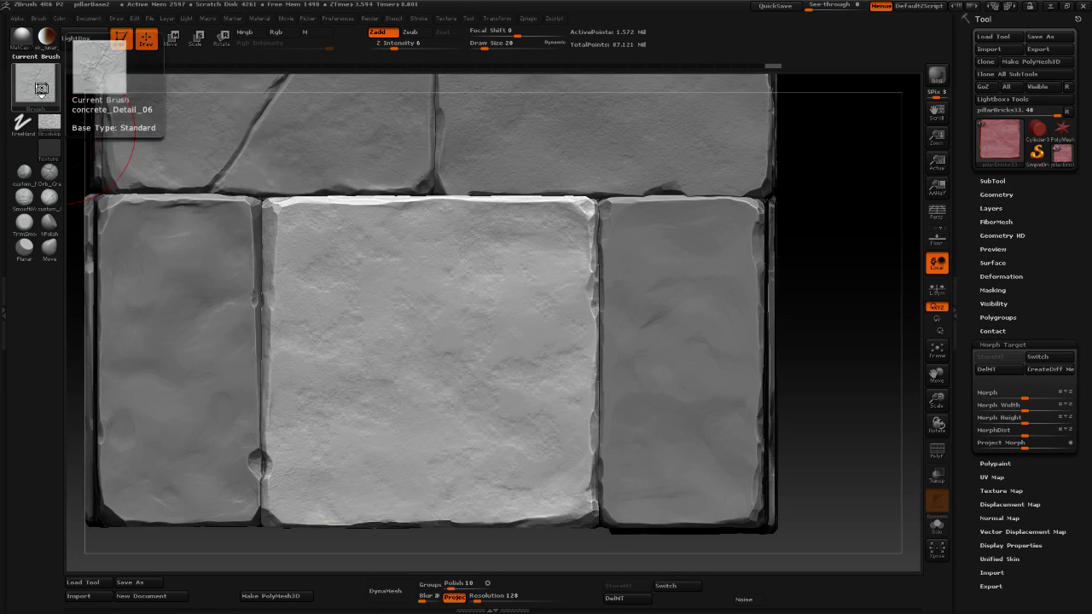
key(ctrl)
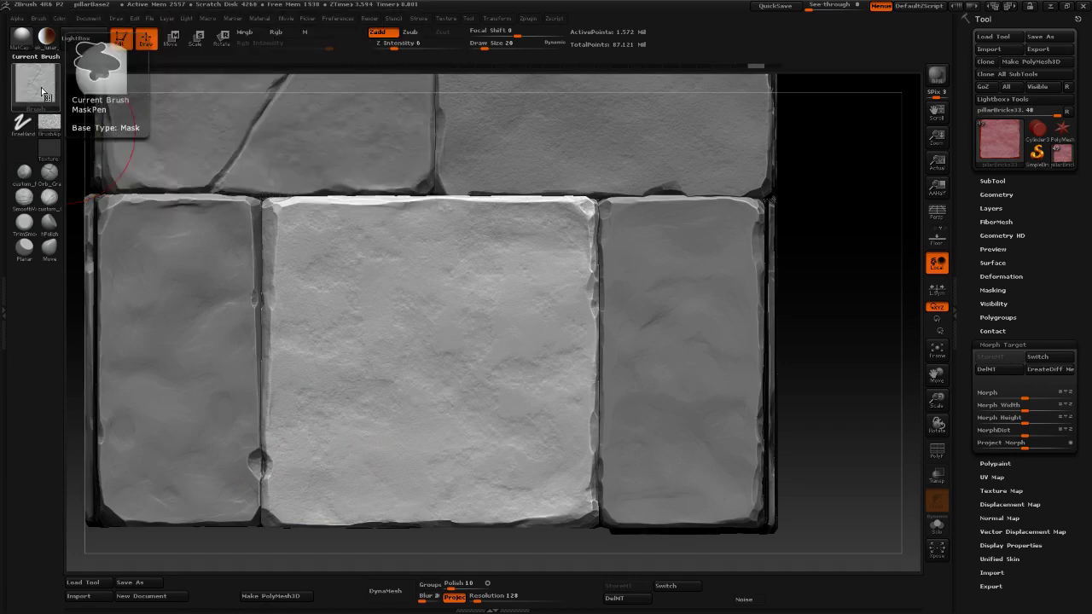
click(42, 91)
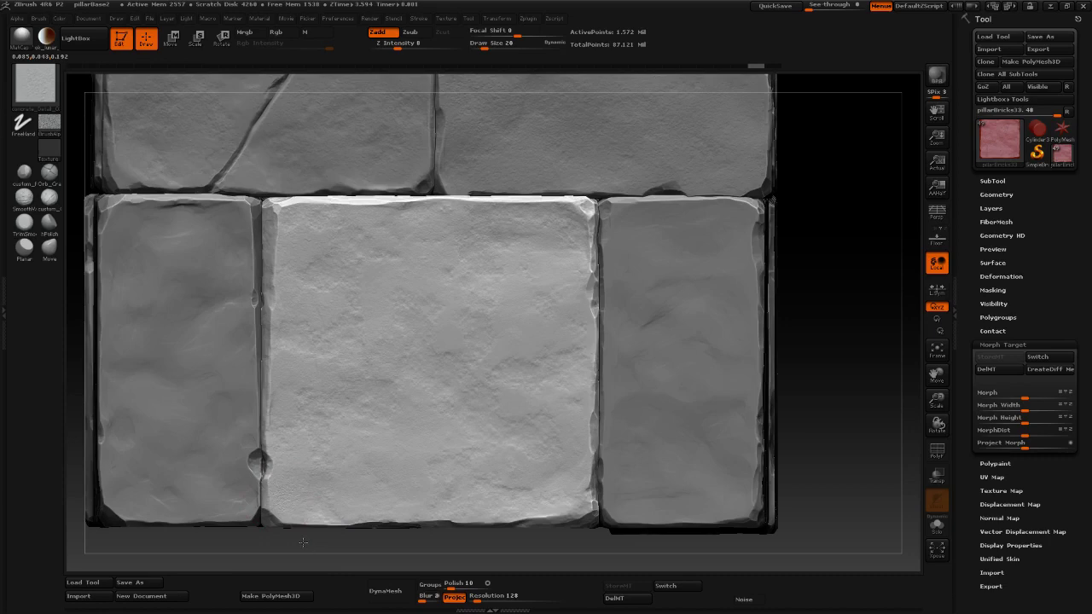
Add concrete detail to the bottom-middle brick's front face and lower edge at Z Intensity 6.
drag(827, 414, 653, 375)
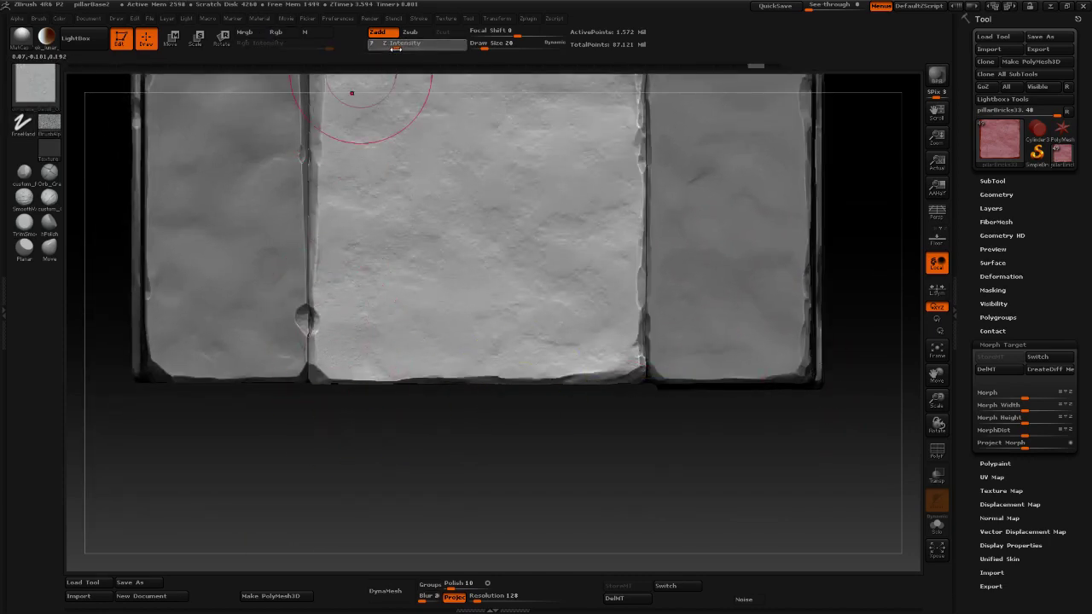
drag(395, 49, 389, 49)
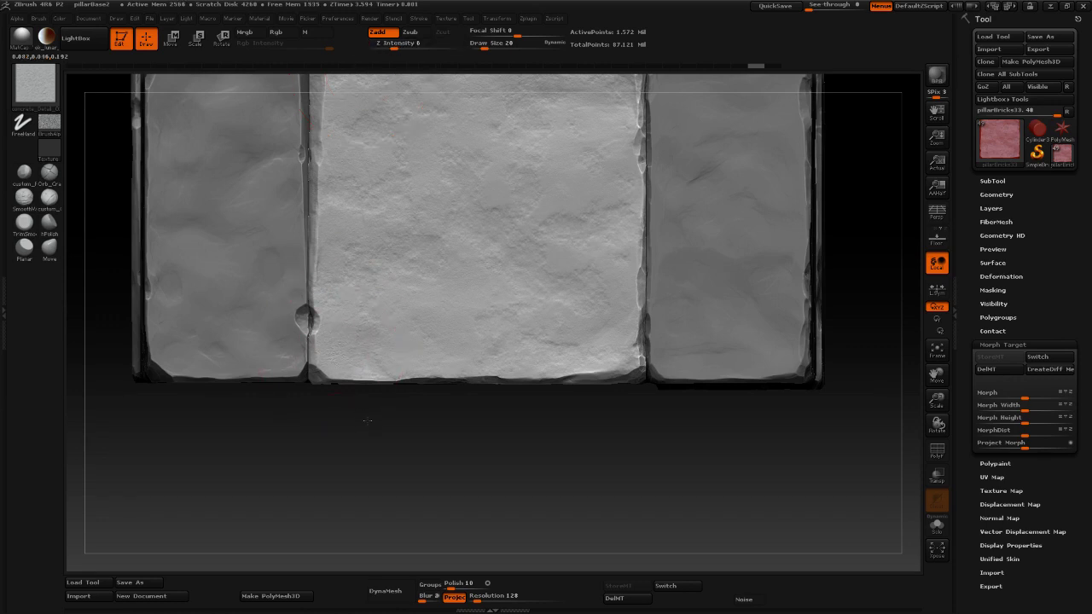
drag(390, 426, 493, 456)
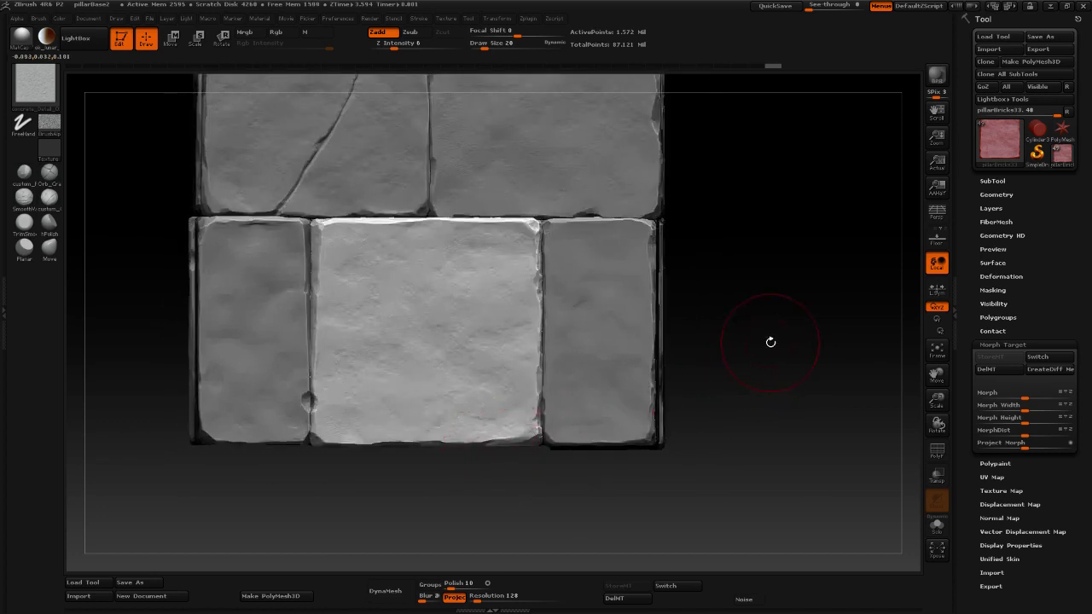
Morph the bottom-middle brick slightly toward its stored target and inspect the softened detail from the front and side.
alt+drag(790, 341, 771, 290)
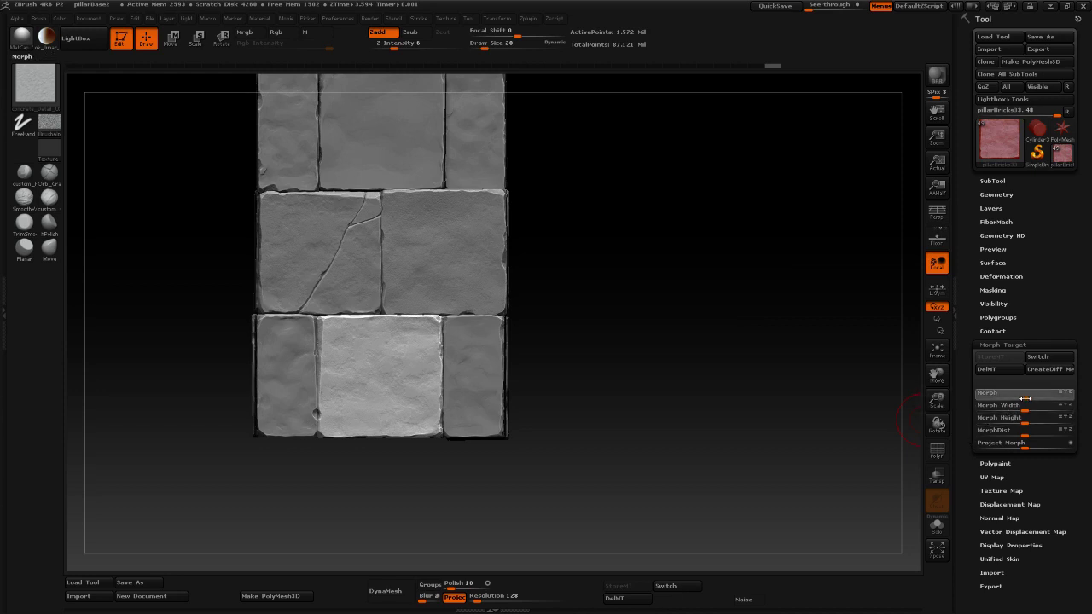
drag(1035, 399, 1042, 398)
alt+drag(680, 419, 698, 458)
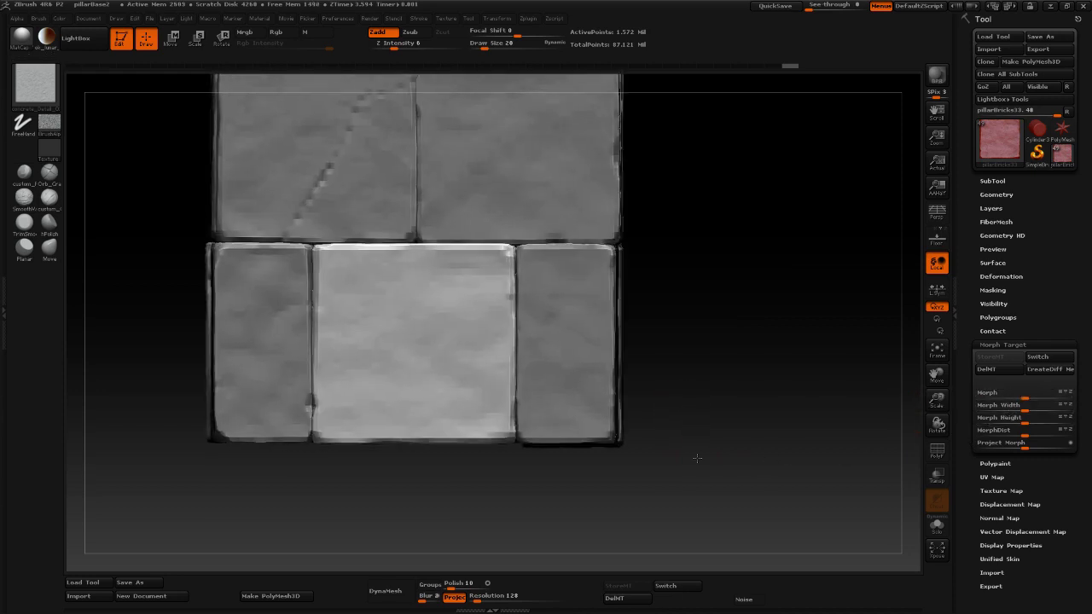
alt+drag(729, 322, 717, 378)
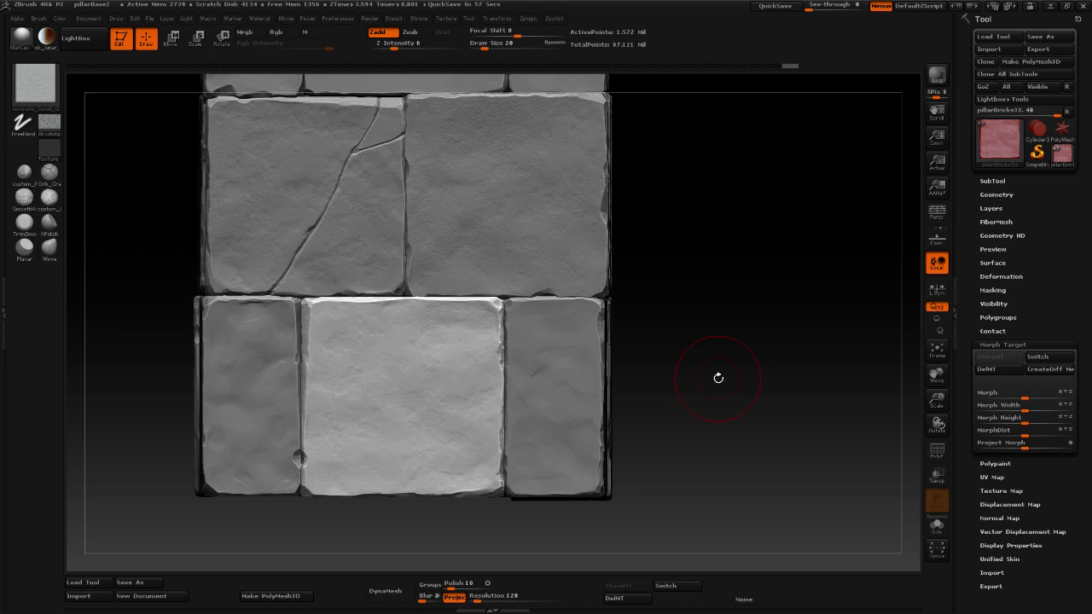
drag(723, 374, 736, 382)
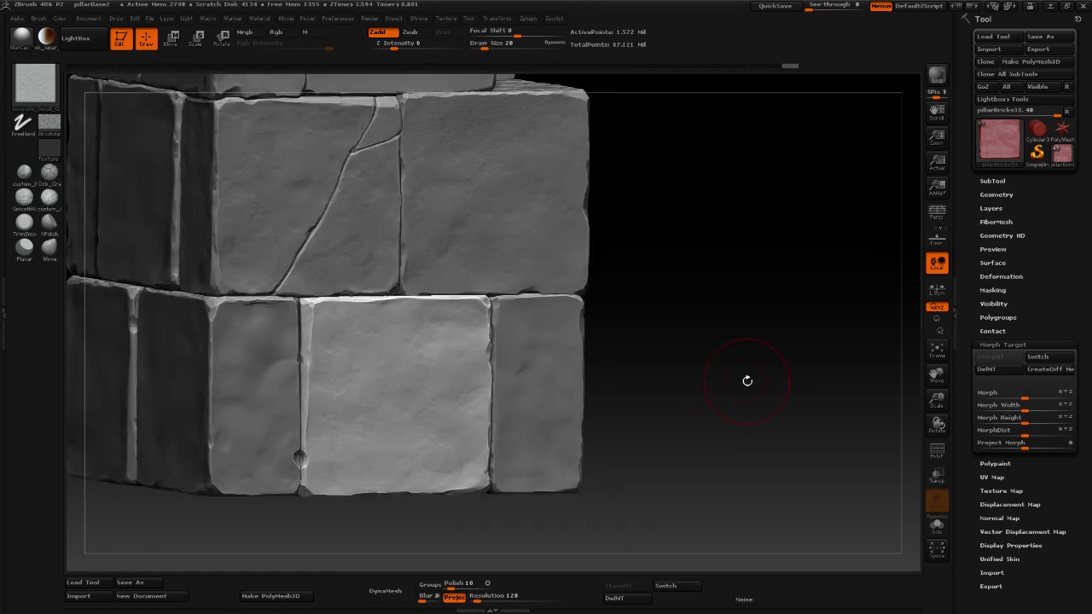
mouse_move(748, 381)
shift+mouse_down()
mouse_move(694, 361)
mouse_move(714, 344)
mouse_move(751, 367)
shift+mouse_up()
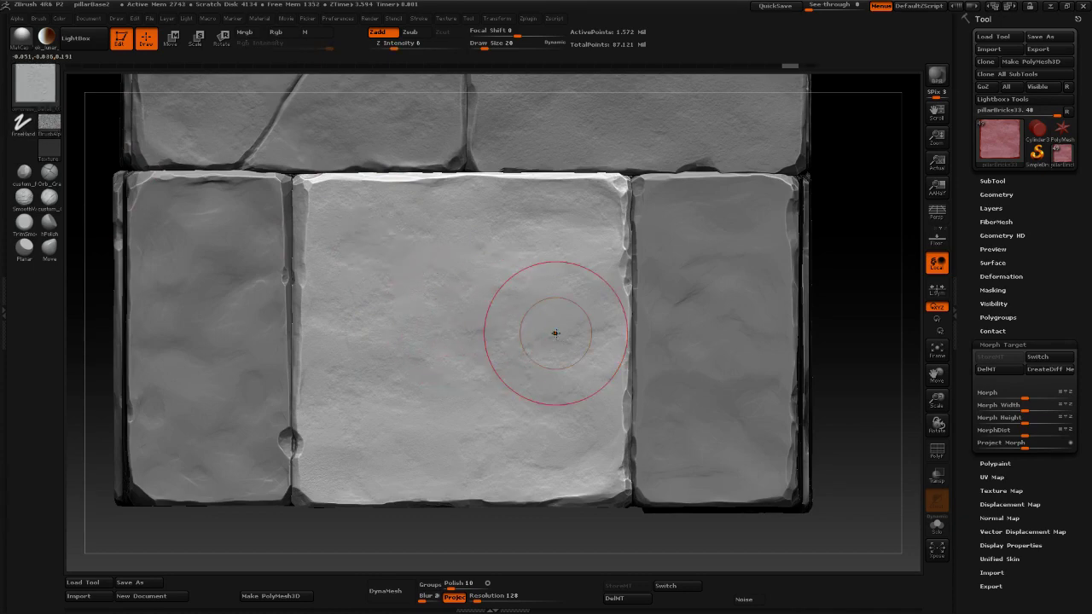
Choose the spots01 brush, undo a test dab near the brick's upper-left corner, and add small pits at Z Intensity 6.
click(35, 83)
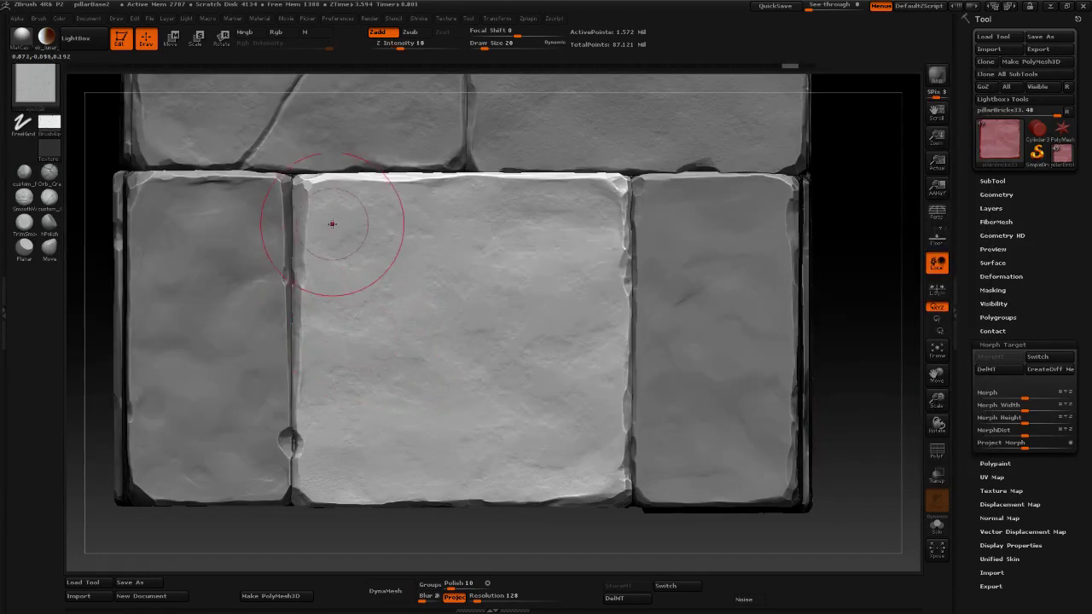
click(332, 225)
key(ctrl+z)
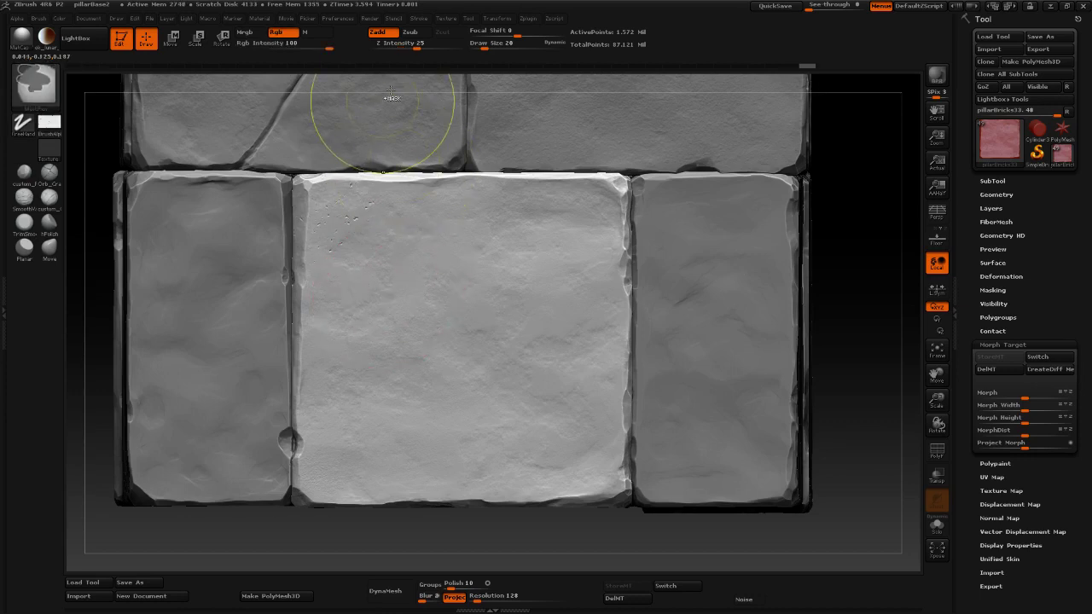
click(395, 47)
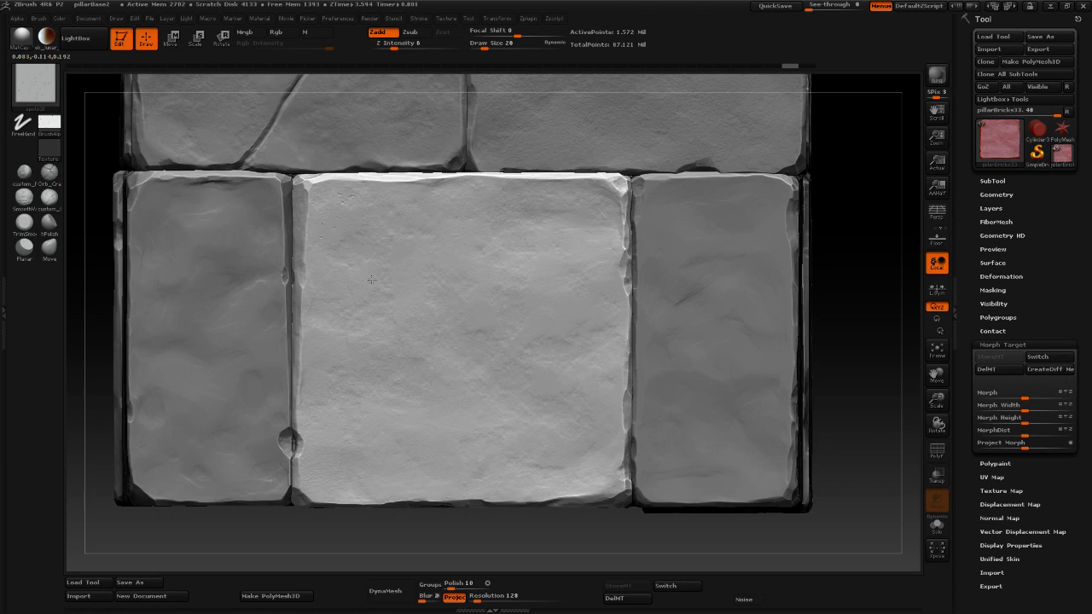
alt+drag(862, 334, 787, 308)
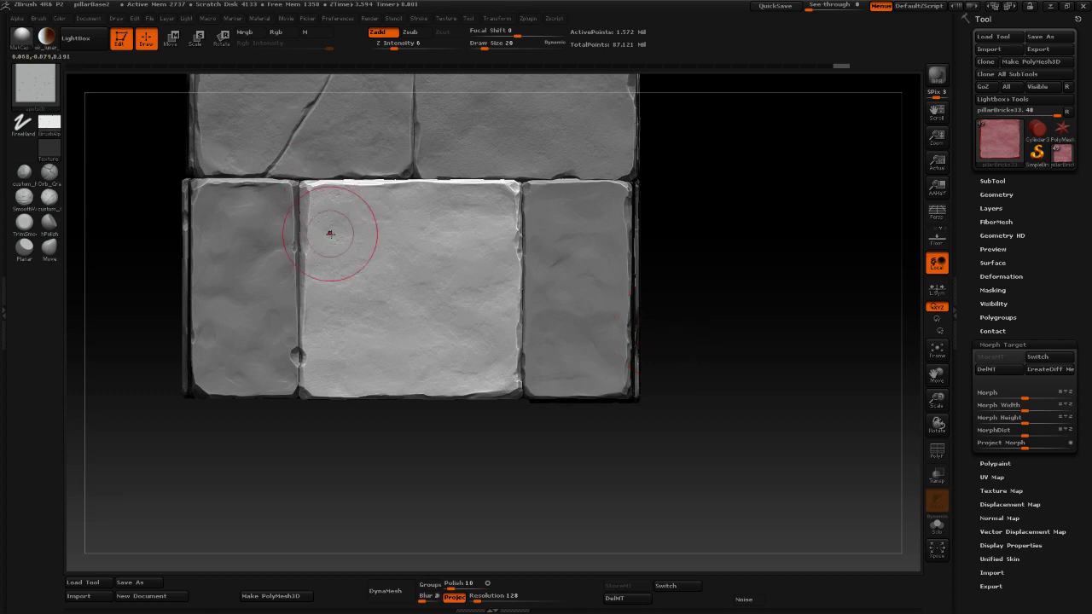
Raise the Z Intensity to 8 and add more small pits to the upper-left area of the bottom-middle brick.
click(417, 43)
drag(394, 50, 396, 49)
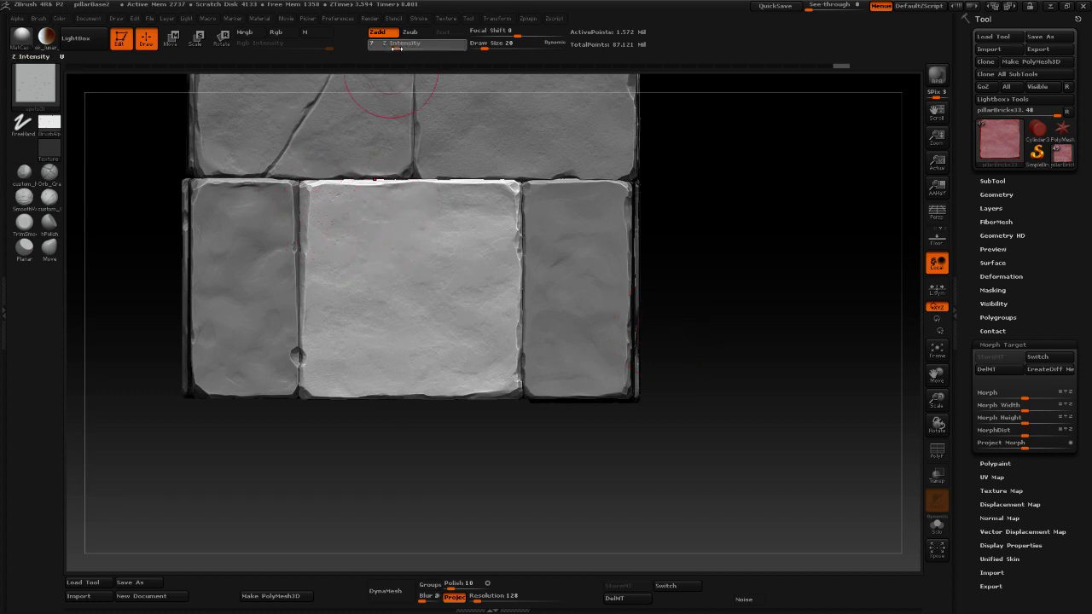
drag(356, 203, 367, 223)
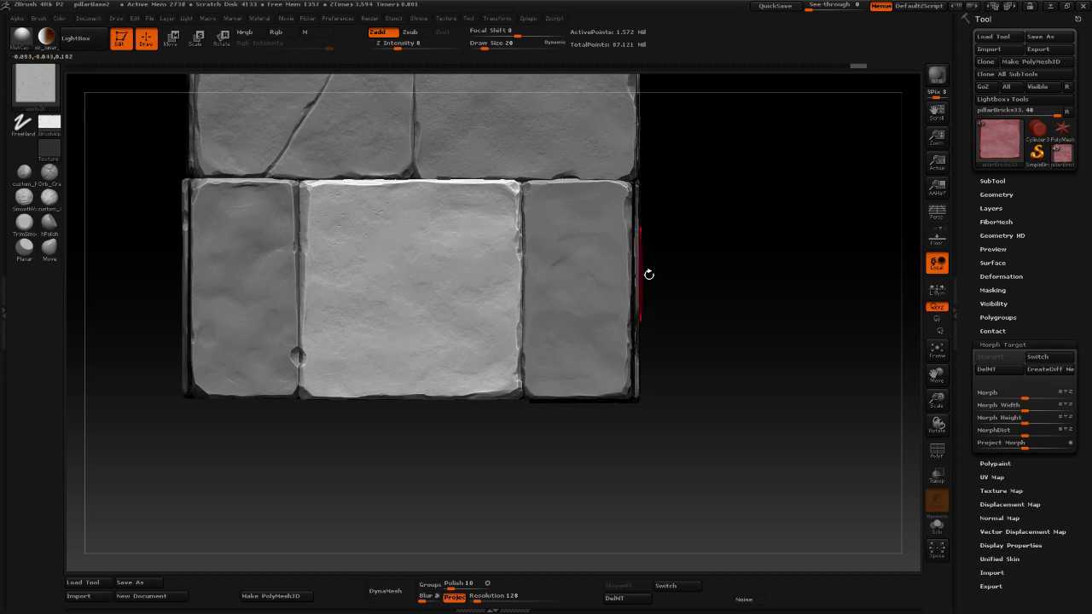
alt+drag(752, 299, 741, 279)
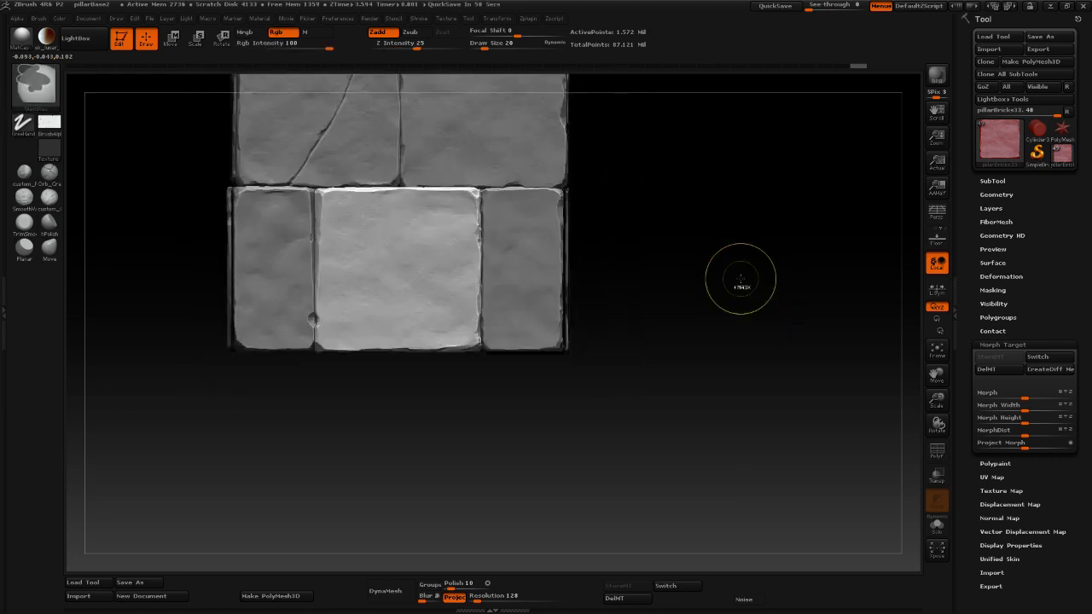
Switch to the spots02 brush and add pits along the upper part of the bottom-middle brick at Z Intensity 10.
click(42, 99)
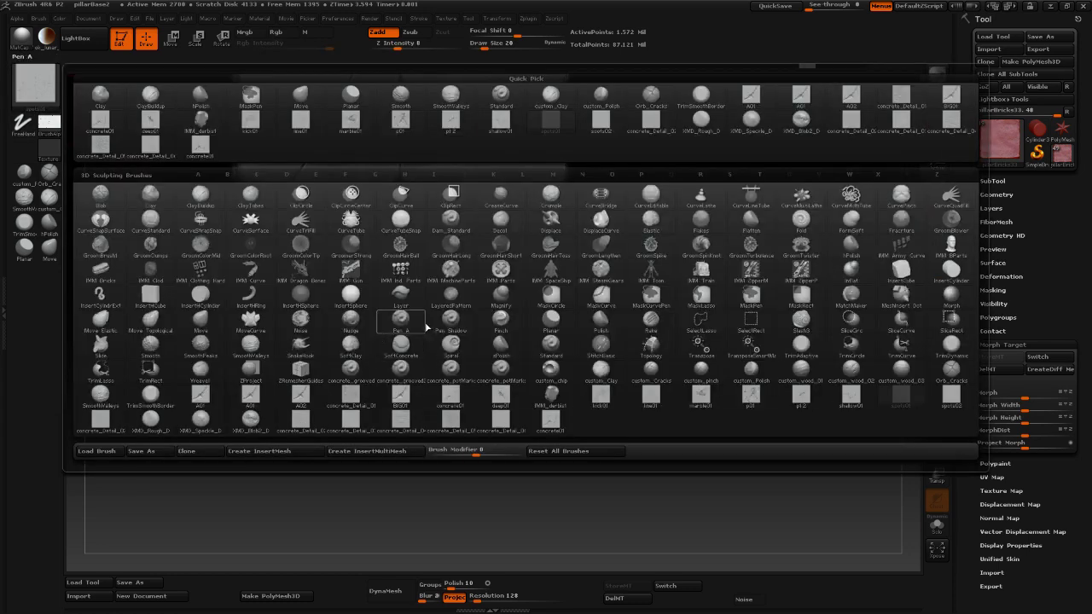
click(961, 406)
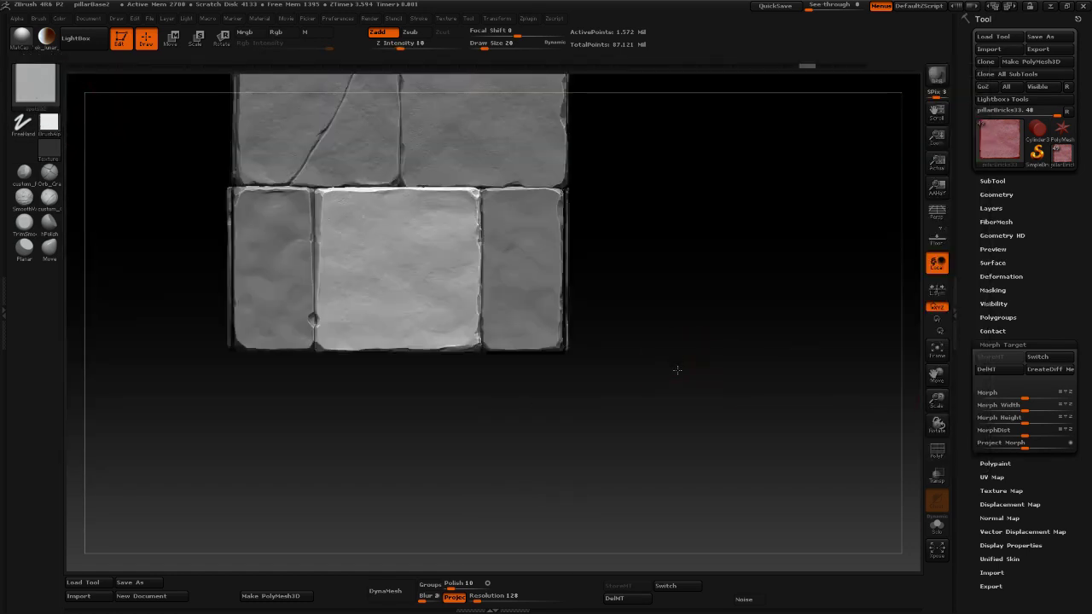
alt+drag(678, 370, 674, 427)
drag(370, 193, 374, 195)
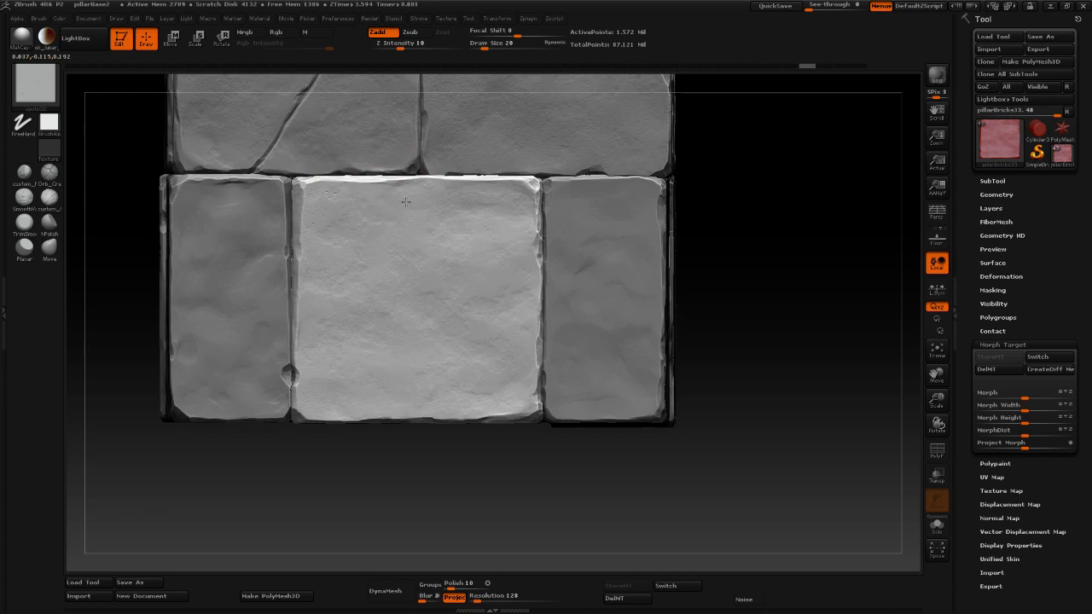
drag(406, 202, 433, 207)
alt+drag(837, 316, 811, 295)
alt+drag(712, 261, 721, 325)
Select the brick beside the cracked one and browse to the zBrushesMarbleDamage folder to load a brush preset.
alt+click(512, 239)
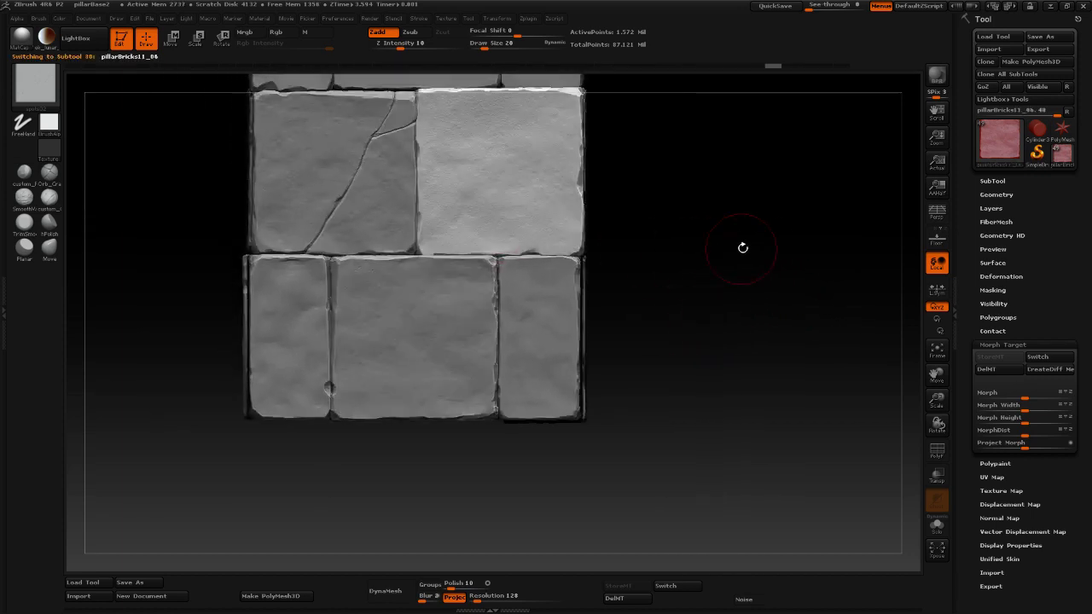
alt+drag(743, 248, 725, 296)
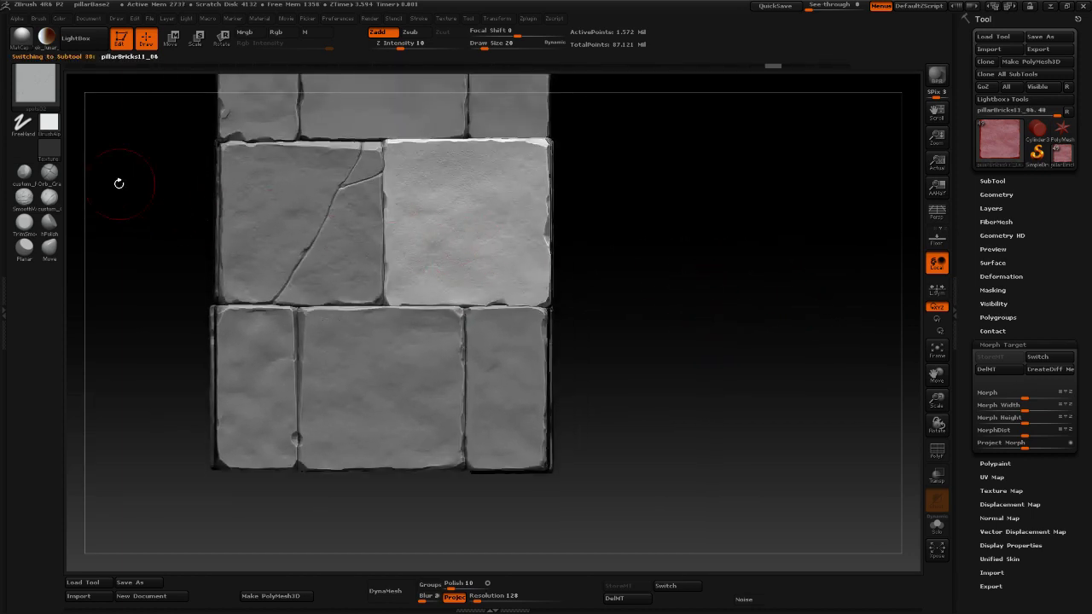
click(35, 82)
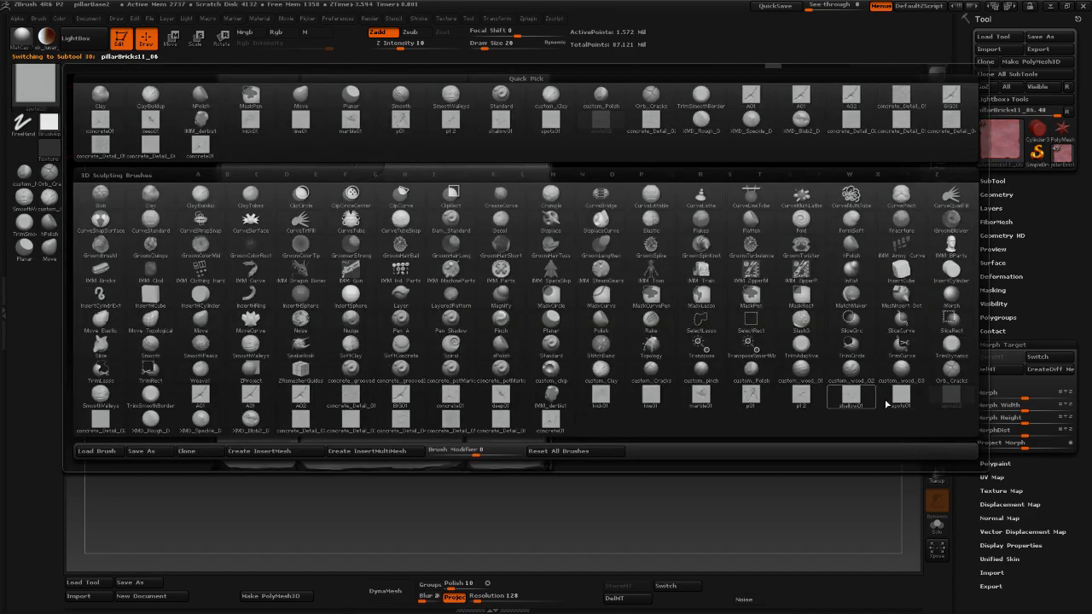
click(100, 451)
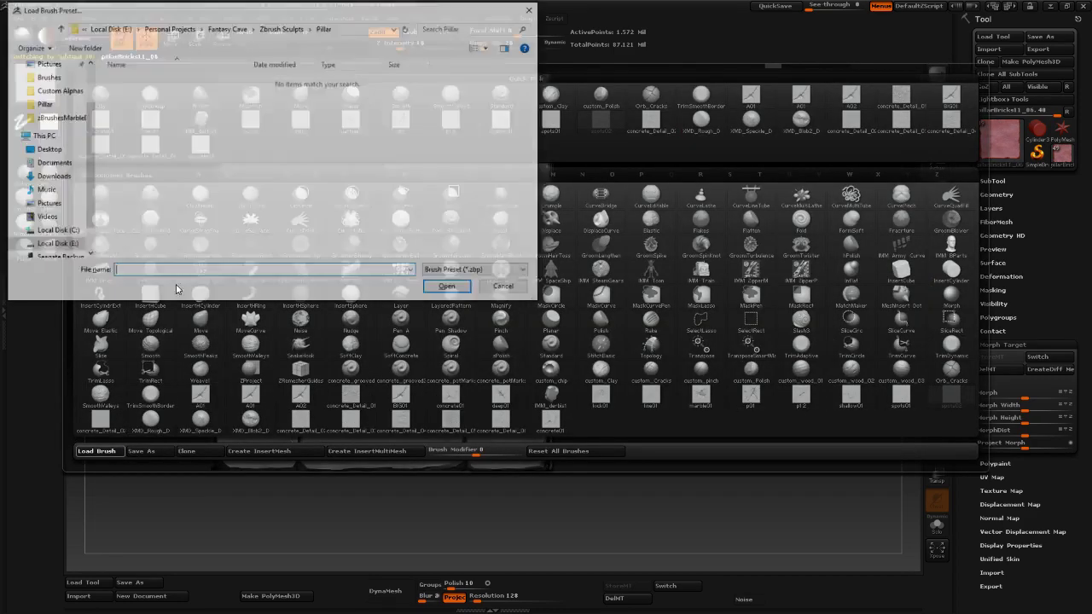
click(169, 29)
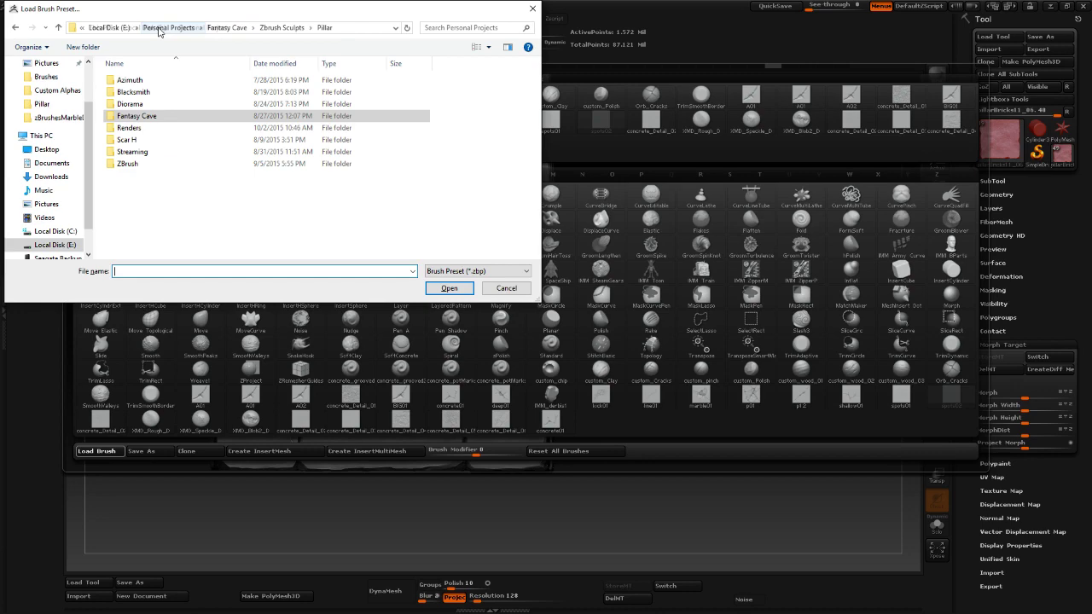
double_click(142, 167)
double_click(153, 92)
double_click(153, 94)
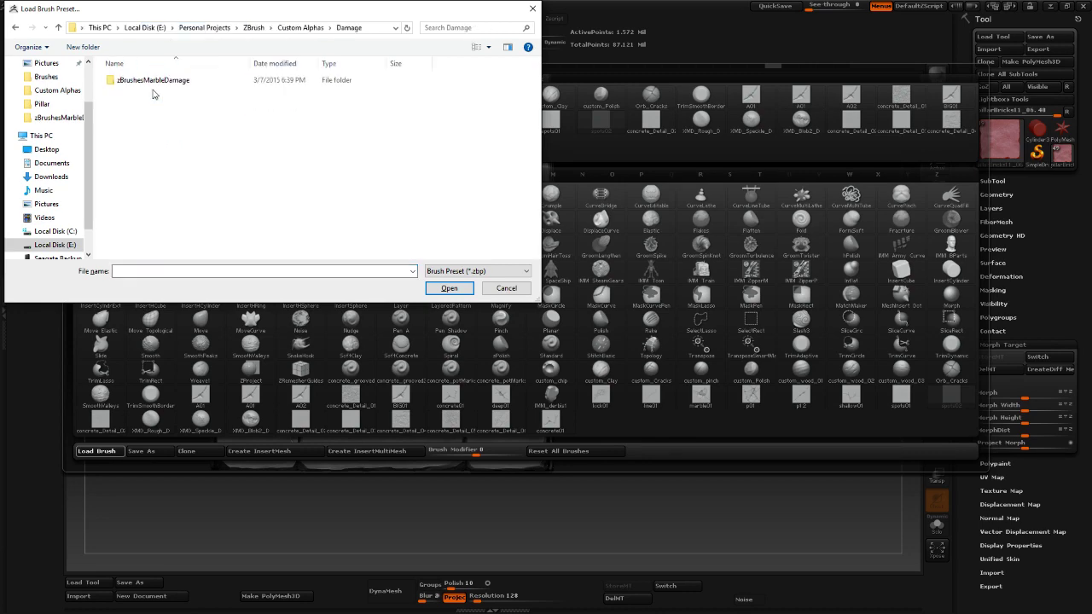
double_click(154, 80)
Load the spots03.ZBP brush preset.
scroll(187, 201, down, 2)
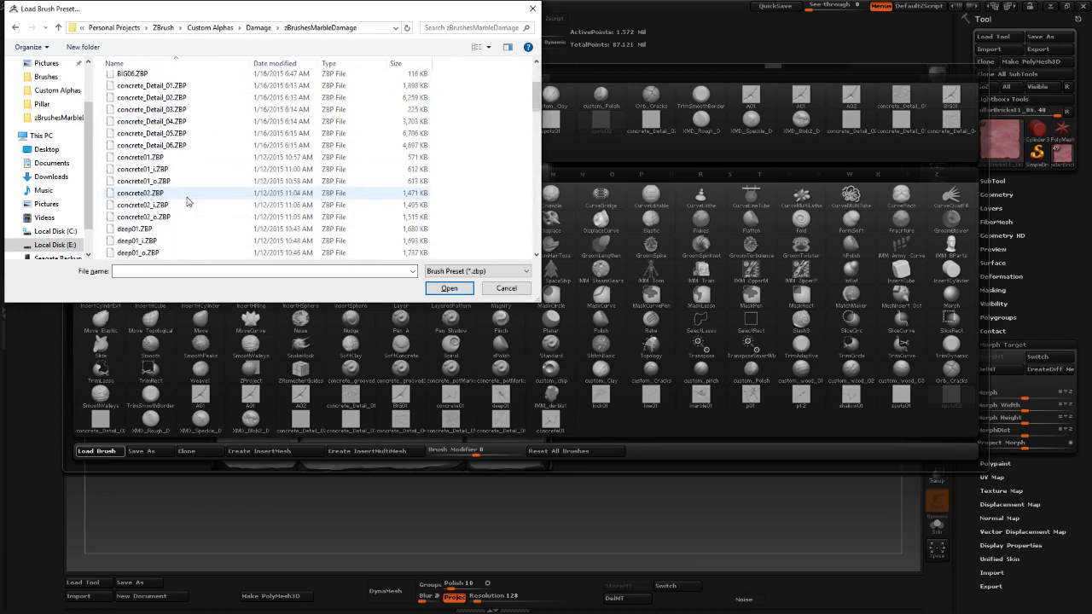
scroll(188, 201, down, 8)
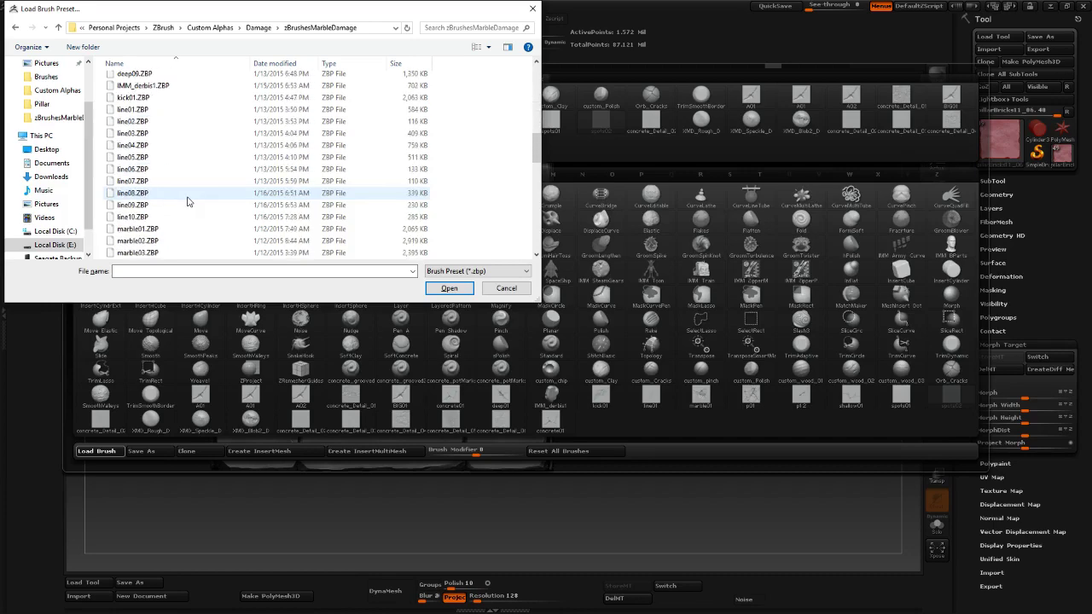
scroll(188, 201, down, 12)
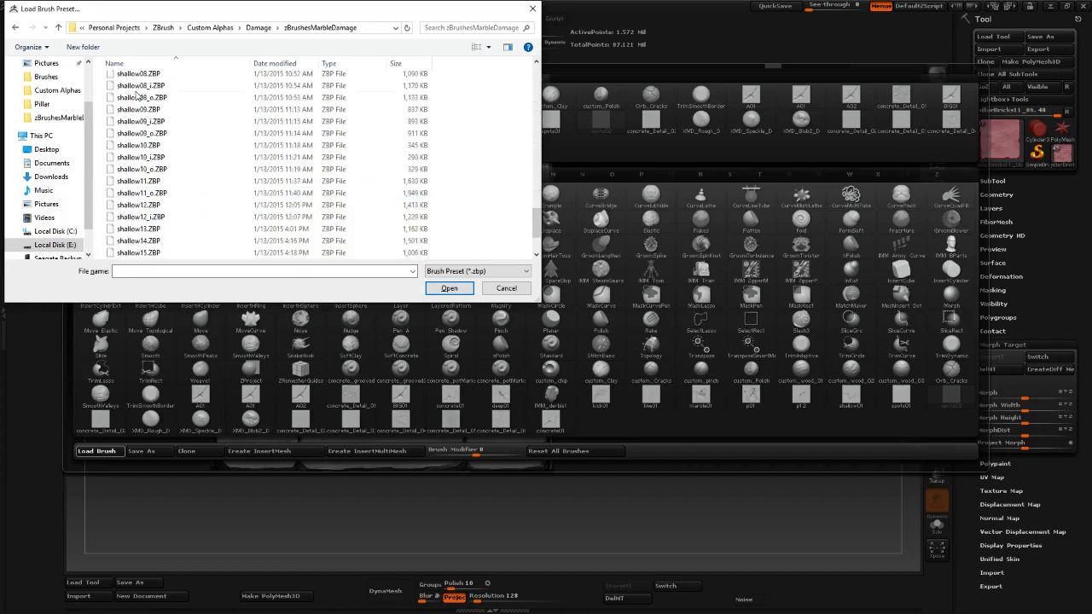
scroll(205, 205, down, 2)
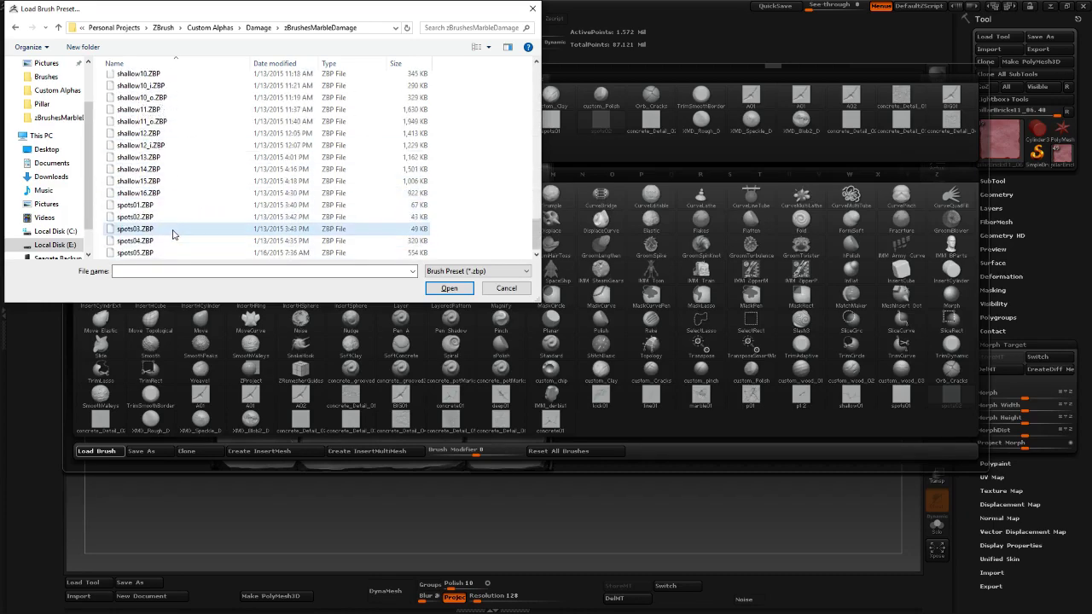
double_click(137, 229)
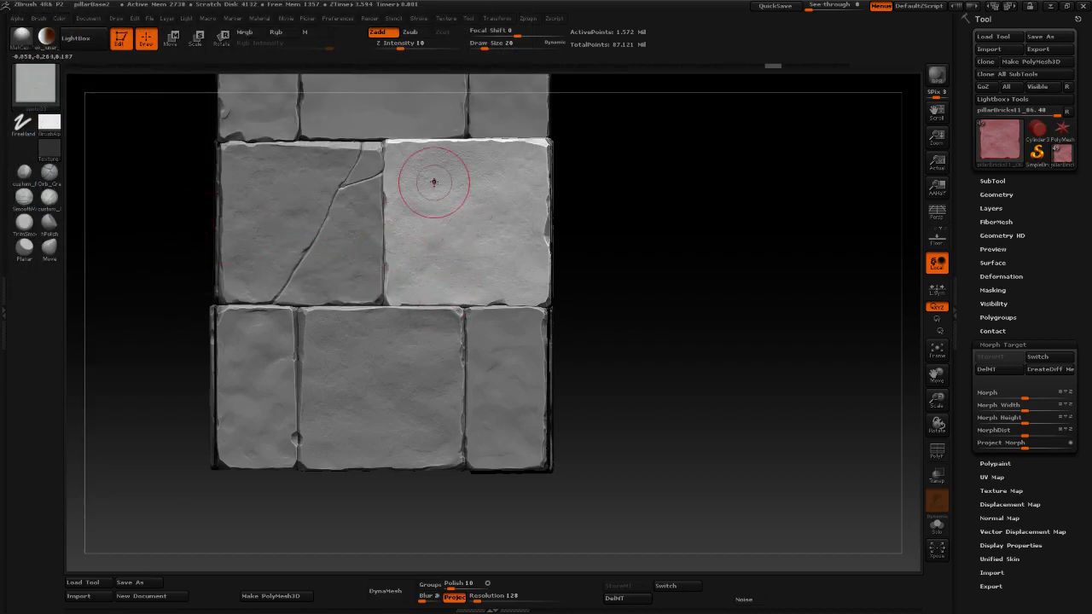
Add small spots03 pits around the lower-left area of the selected brick at Z Intensity 10.
alt+drag(654, 330, 657, 427)
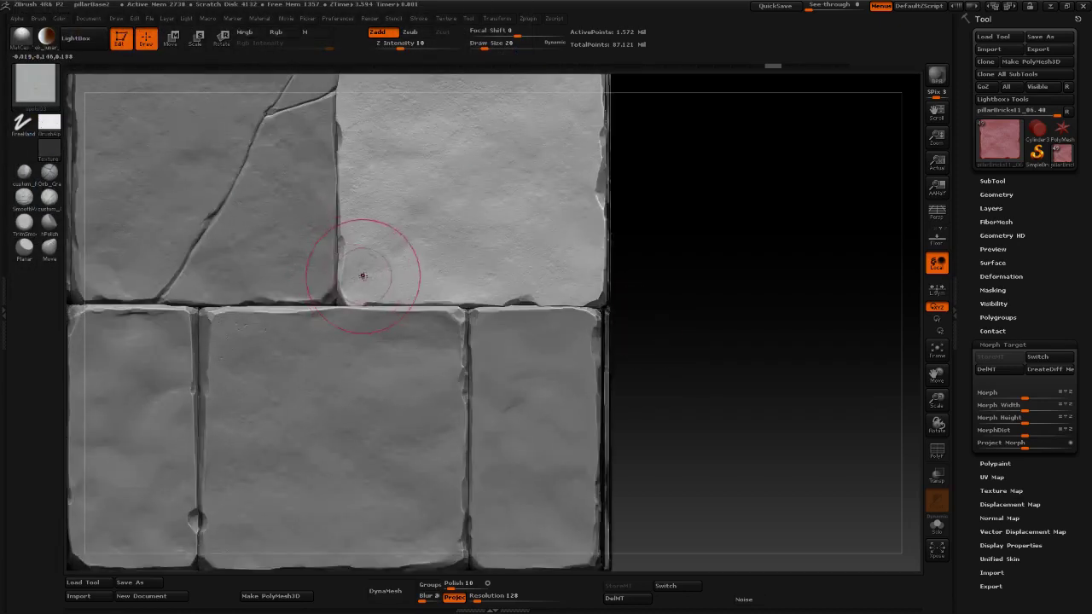
click(363, 276)
alt+drag(662, 414, 621, 461)
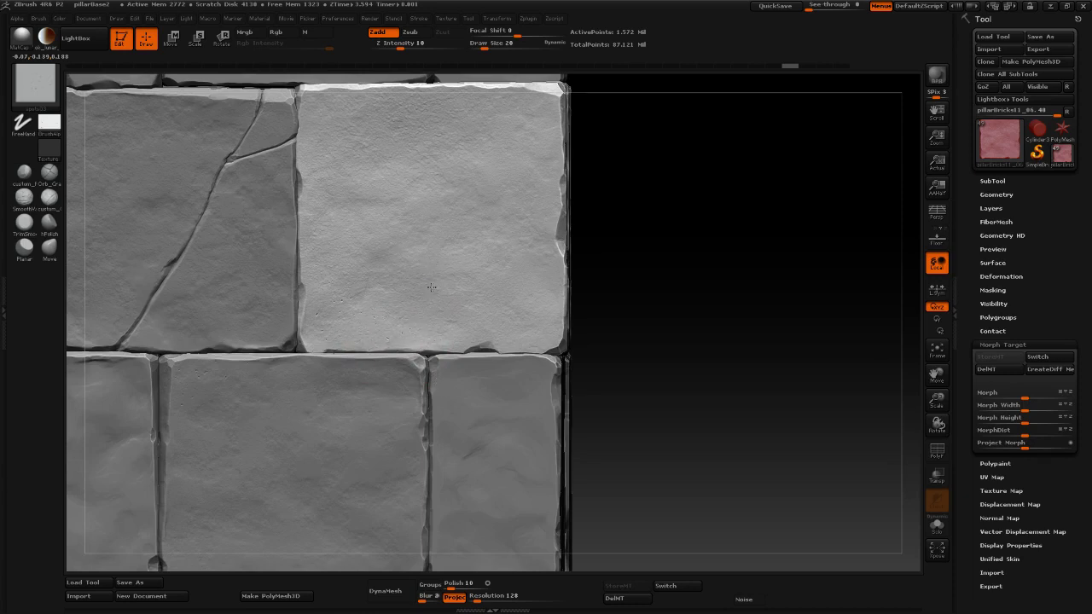
mouse_move(702, 426)
alt+mouse_down()
mouse_move(680, 397)
mouse_move(614, 381)
mouse_move(666, 342)
alt+mouse_up()
alt+drag(645, 293, 647, 363)
mouse_move(444, 282)
mouse_down()
mouse_move(414, 264)
mouse_move(416, 284)
mouse_up()
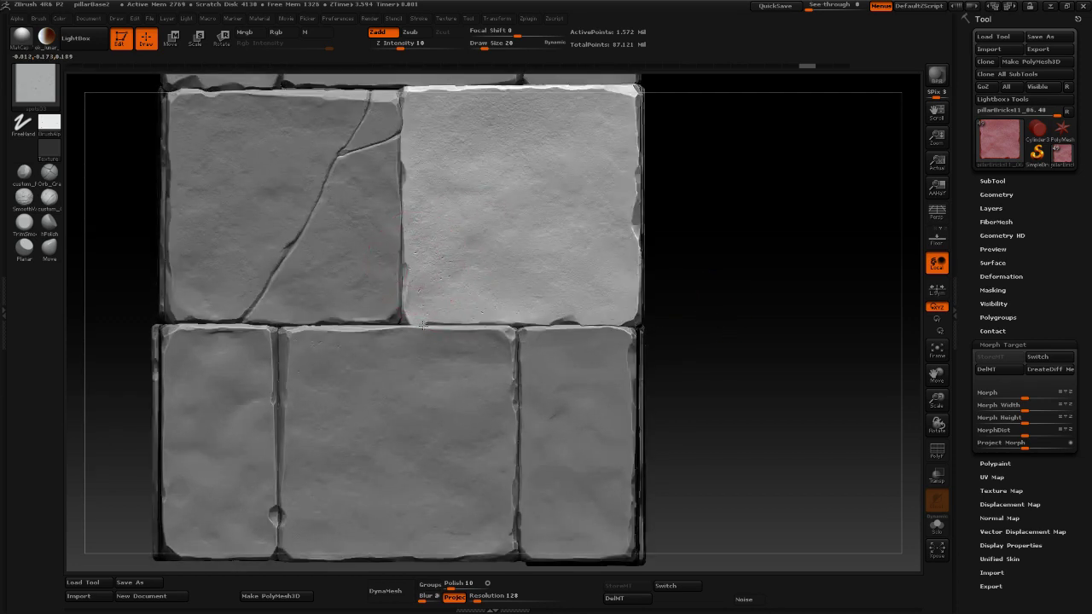
drag(423, 325, 426, 326)
alt+drag(809, 365, 797, 354)
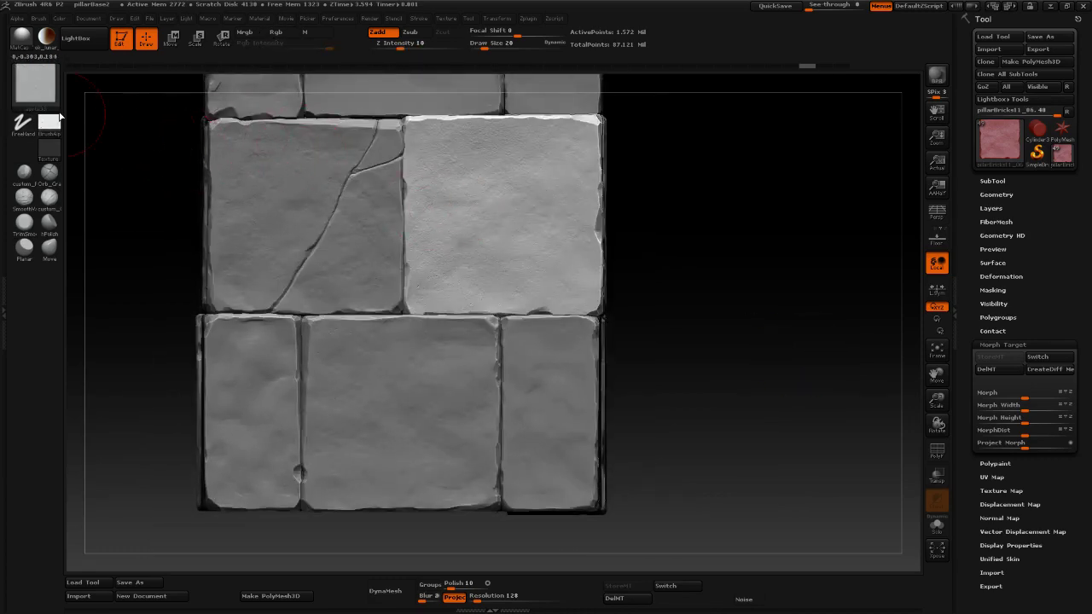
Load the spots04.ZBP brush preset from the same folder.
click(38, 88)
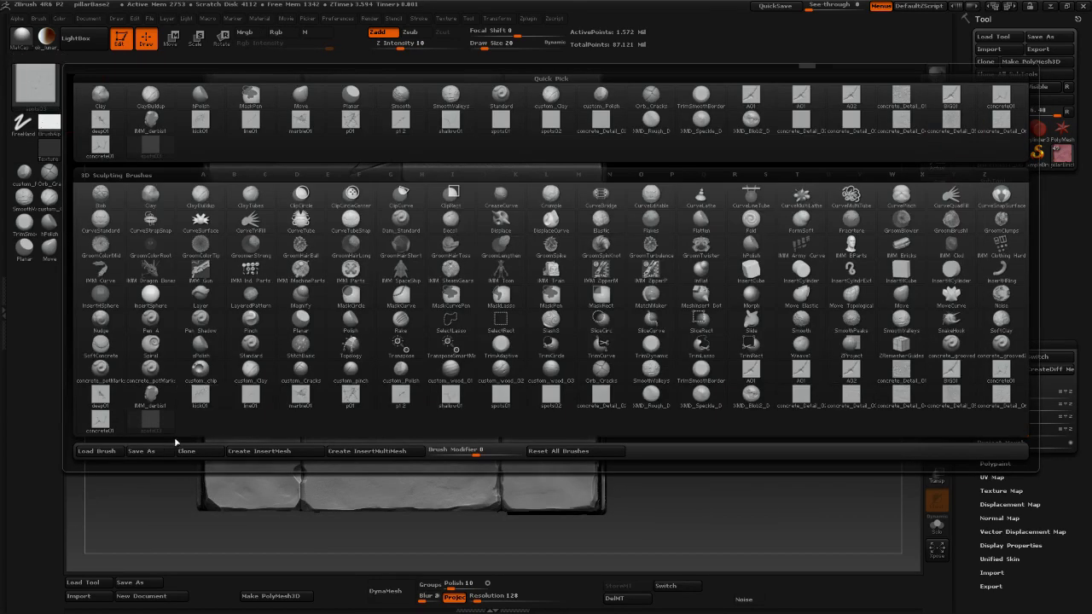
click(116, 451)
scroll(195, 218, down, 5)
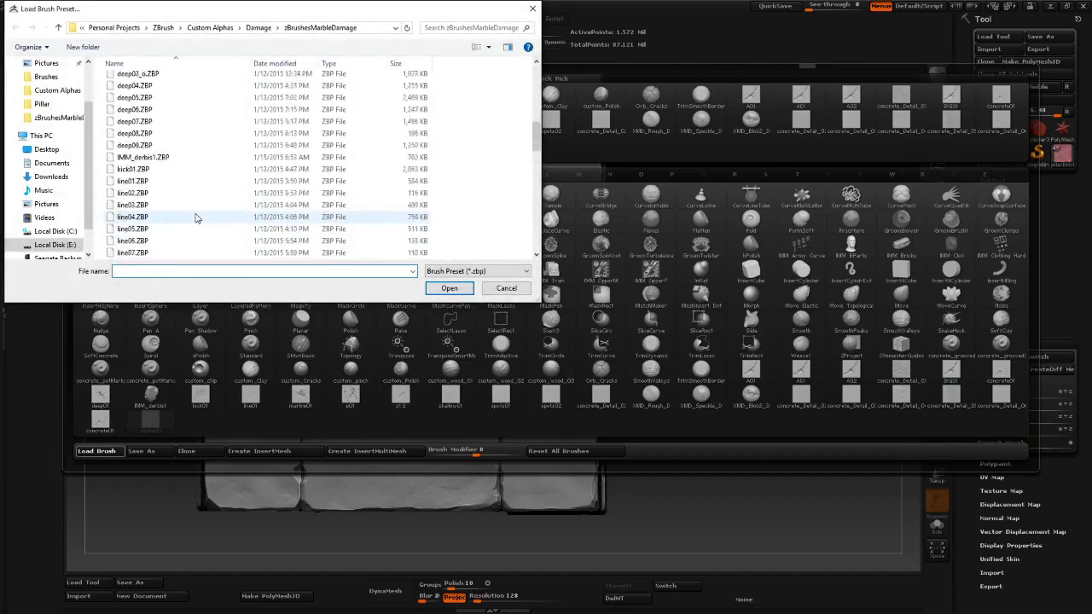
scroll(196, 217, down, 10)
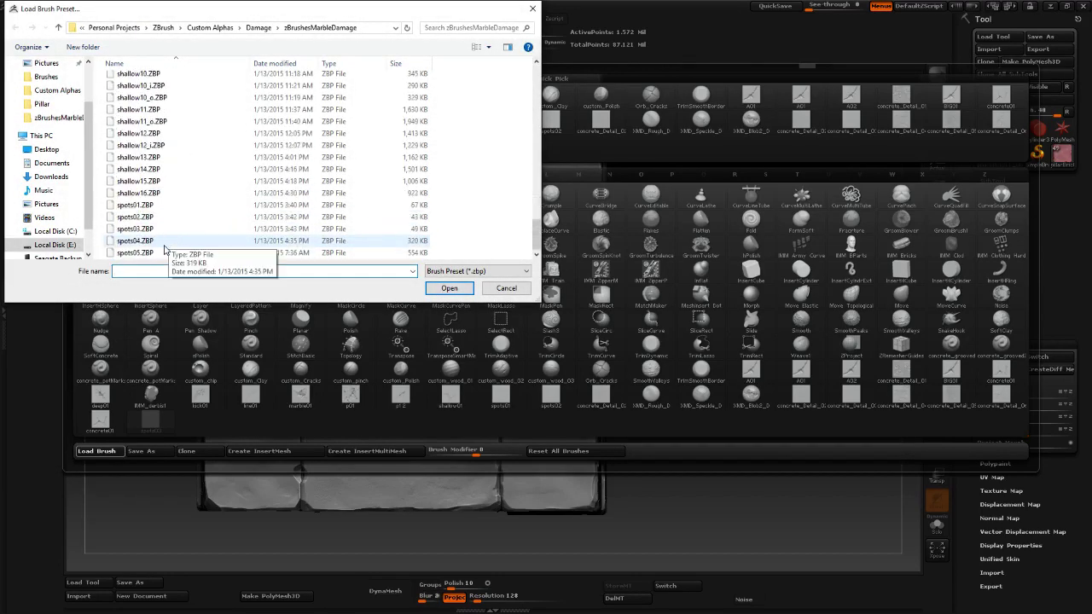
double_click(198, 217)
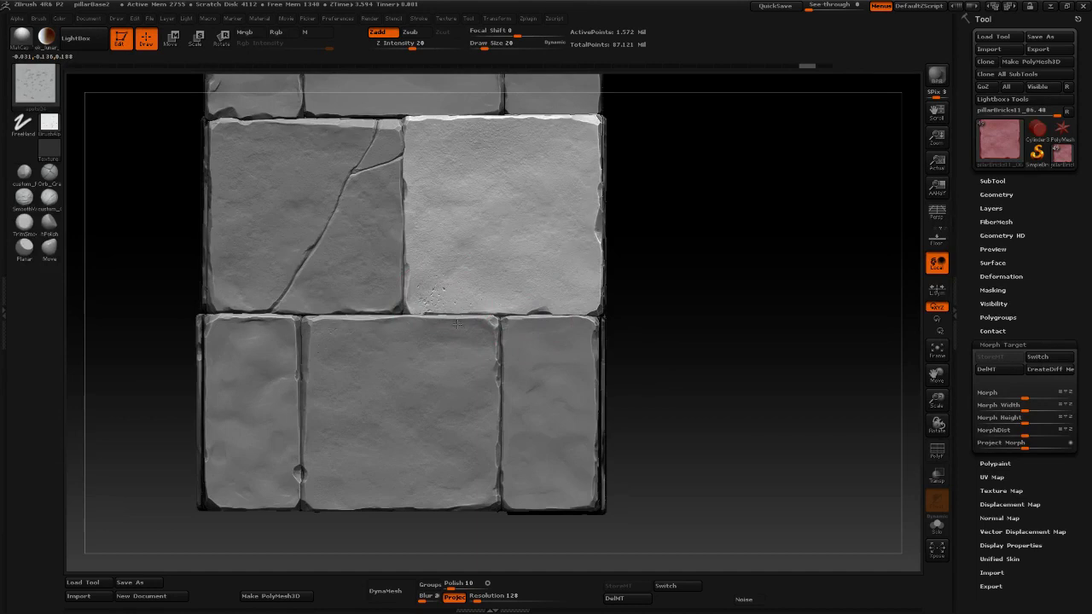
Try spots04 pits across the whole selected brick at Z Intensity 20, check them from an angle and undo them.
drag(455, 320, 628, 487)
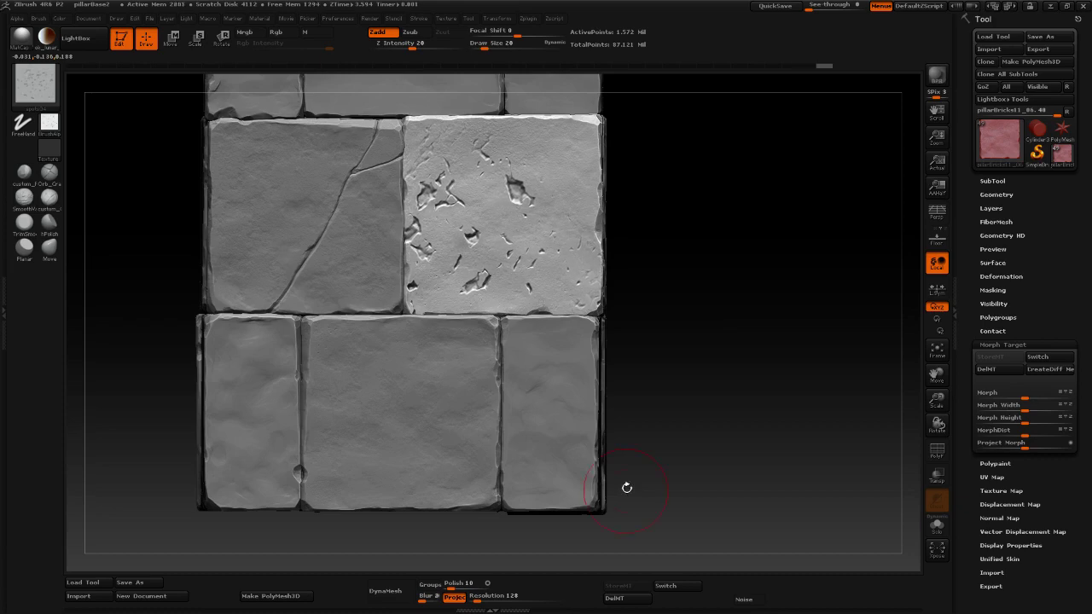
drag(741, 361, 724, 360)
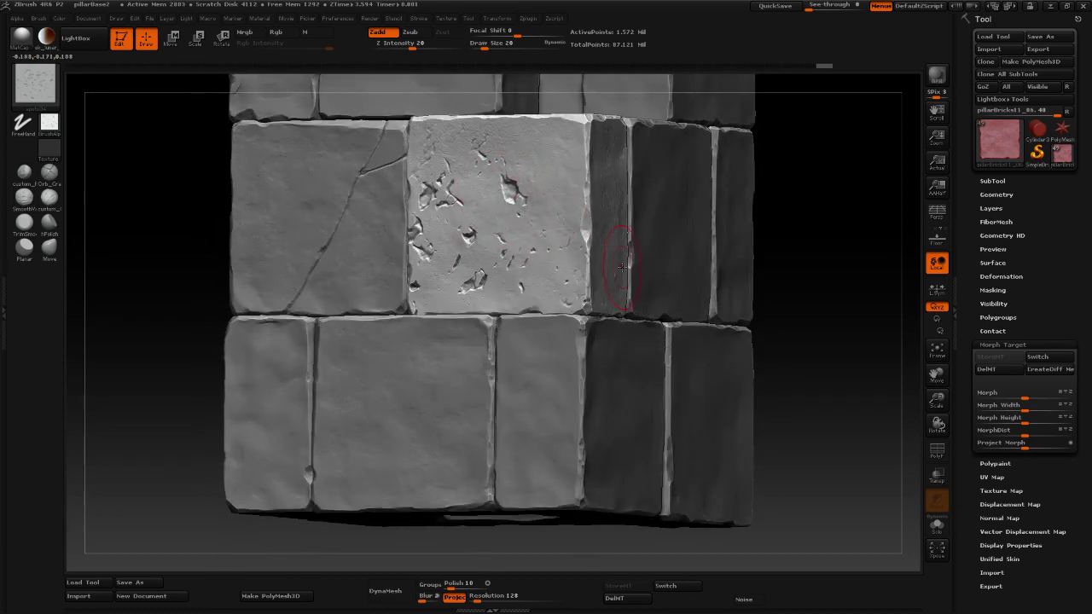
key(ctrl+z)
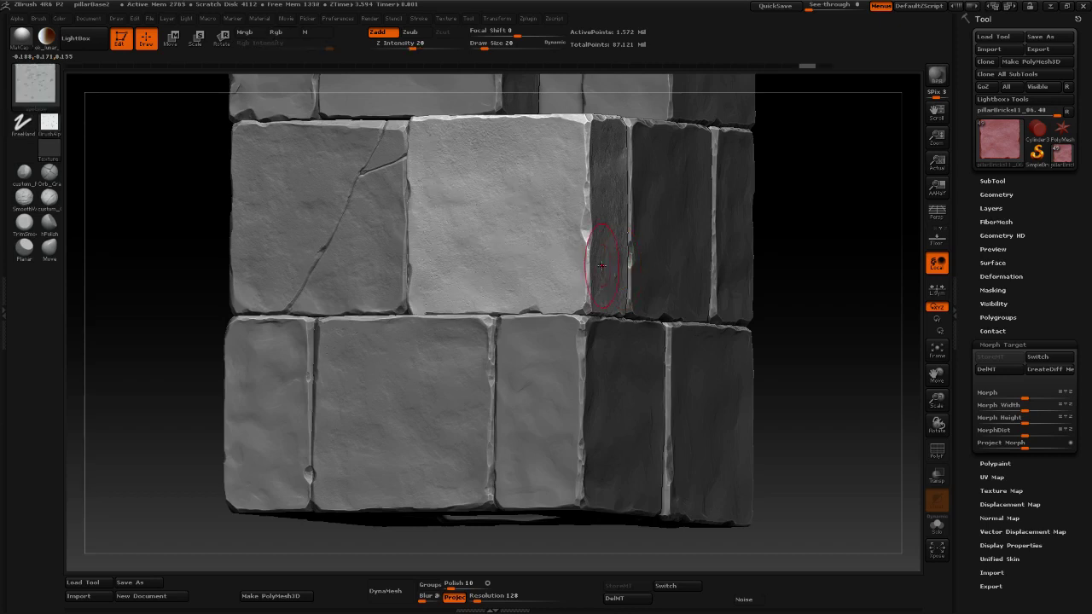
Undo a test dab at lower intensity, and add spots04 pits near the brick's upper-left corner at Z Intensity 13.
shift+drag(758, 223, 724, 274)
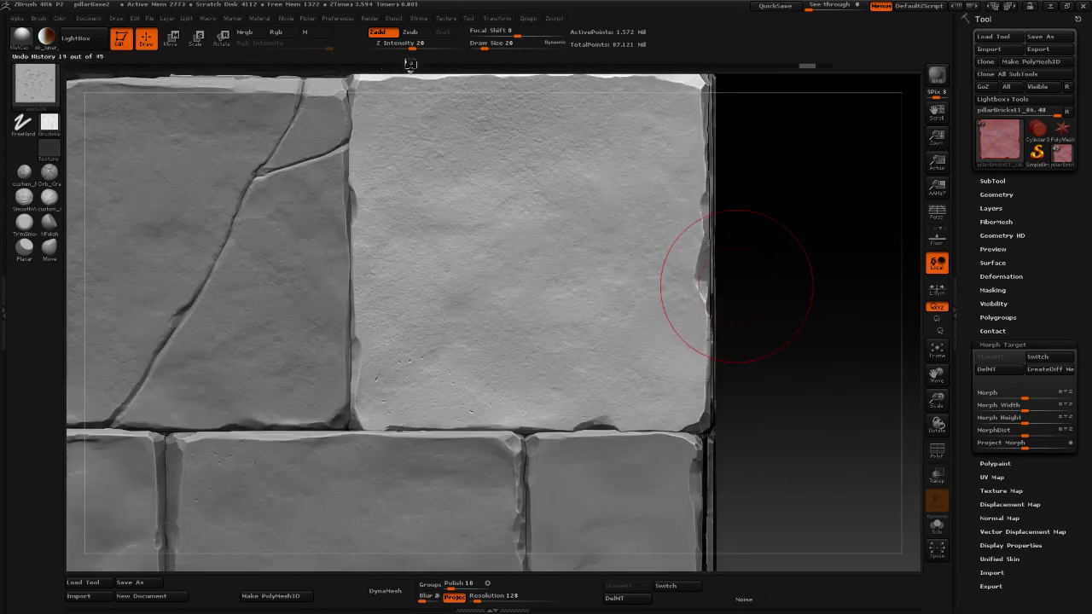
drag(411, 45, 397, 45)
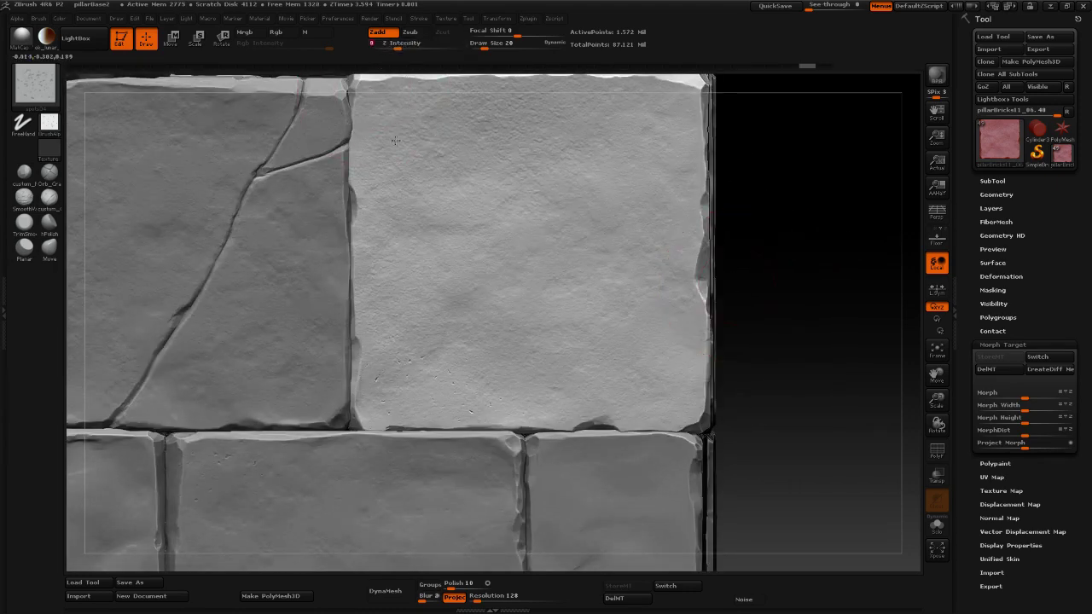
drag(419, 182, 422, 182)
key(ctrl+z)
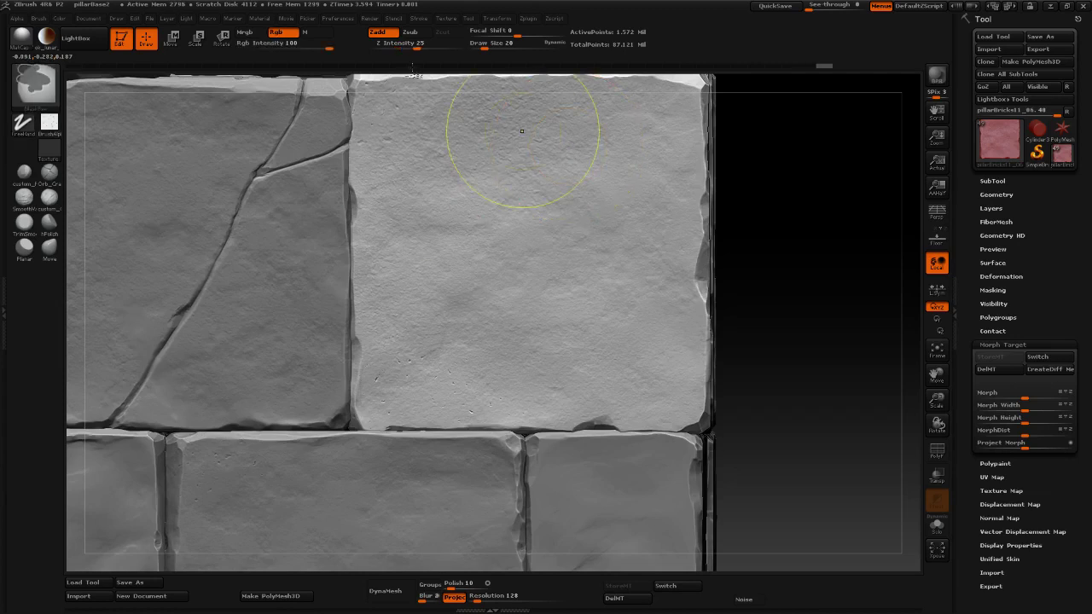
click(400, 48)
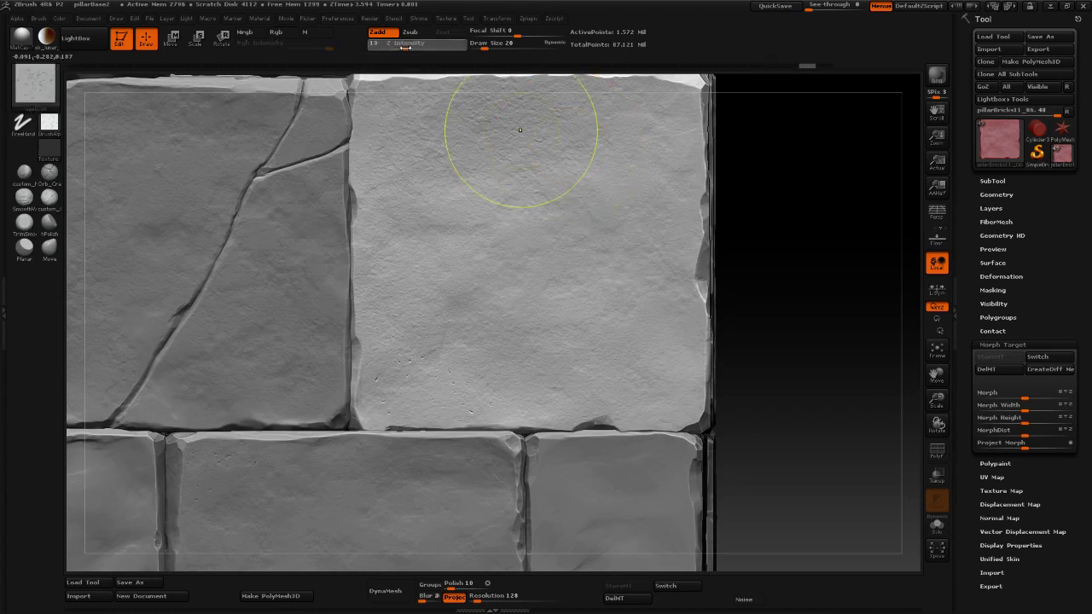
text(13)
key(Return)
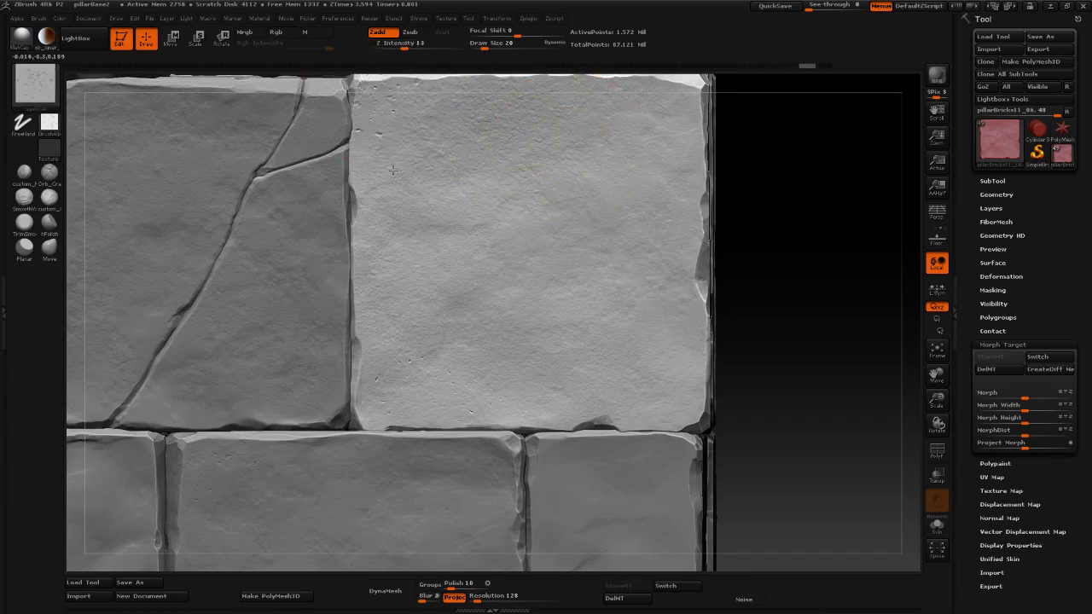
drag(394, 170, 389, 147)
mouse_move(815, 286)
alt+mouse_down()
mouse_move(754, 215)
mouse_move(761, 293)
alt+mouse_up()
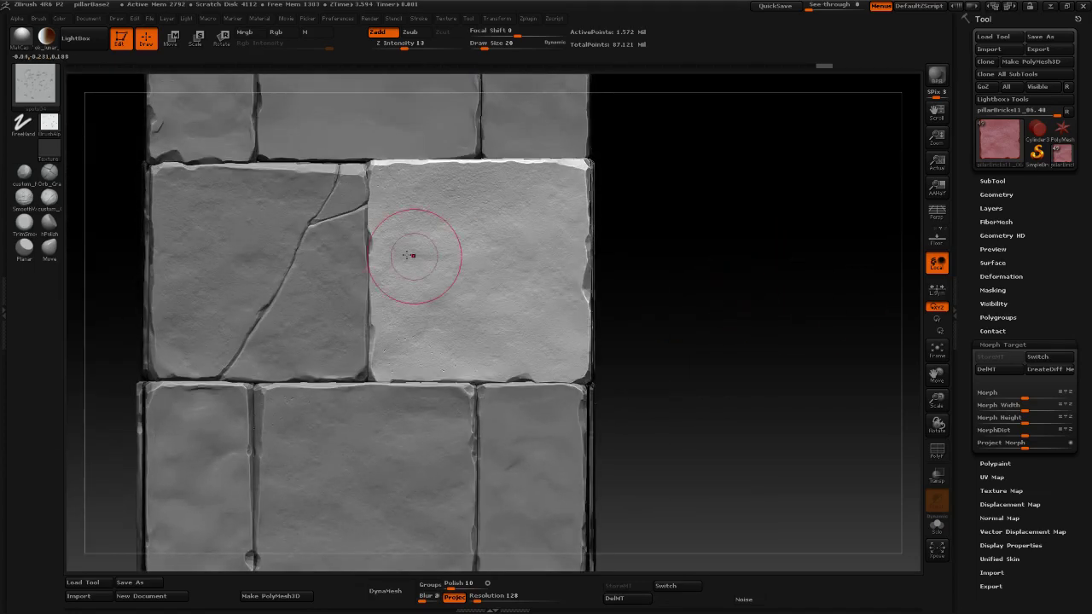
drag(663, 321, 671, 318)
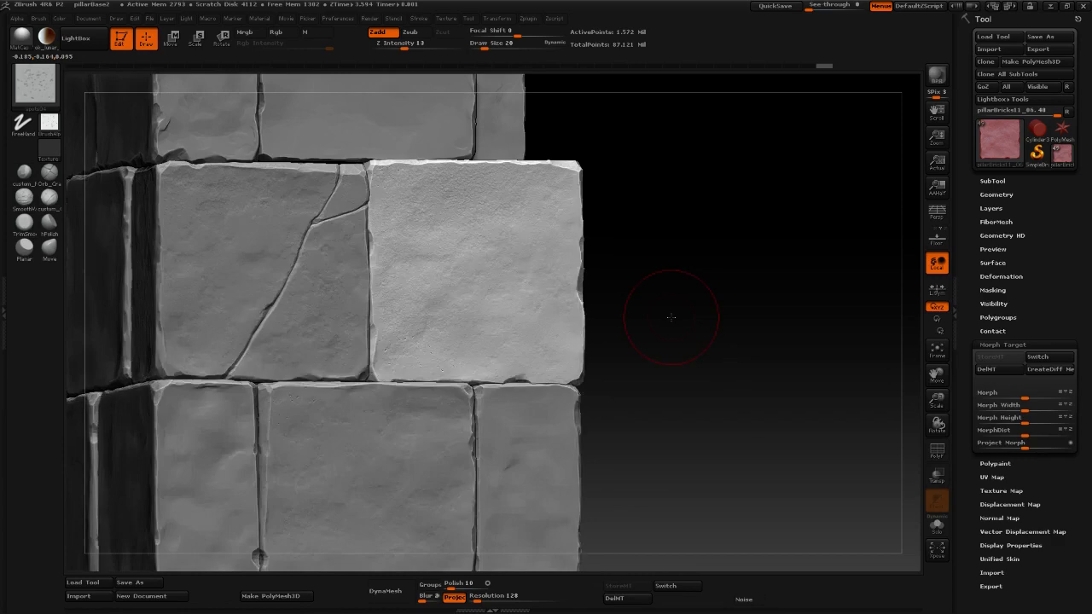
Load the spots05 brush preset and add pits near the selected brick's lower-right corner at Z Intensity 24.
click(36, 85)
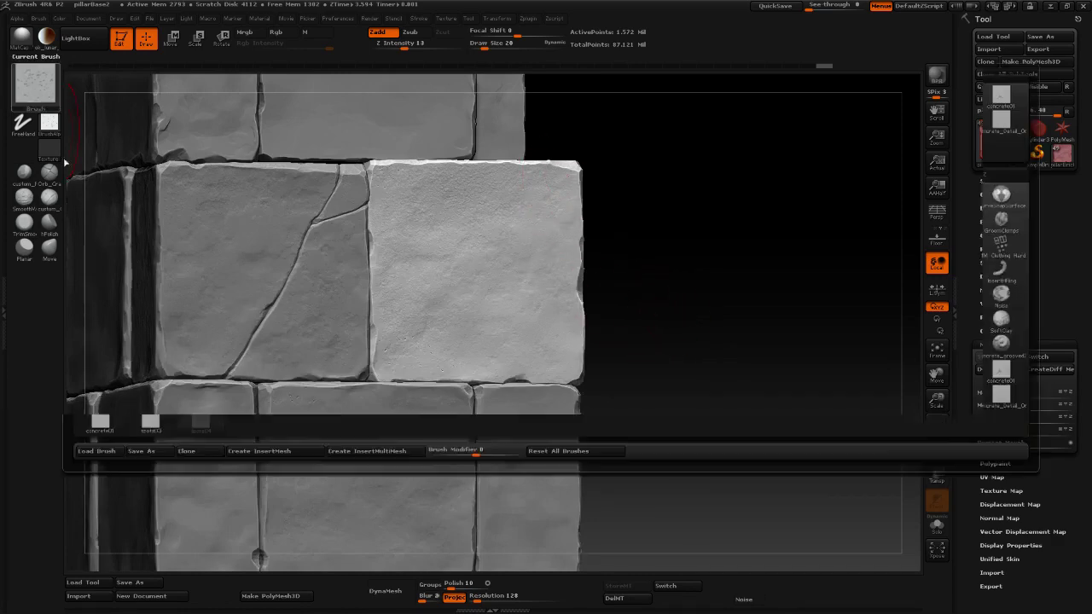
click(97, 450)
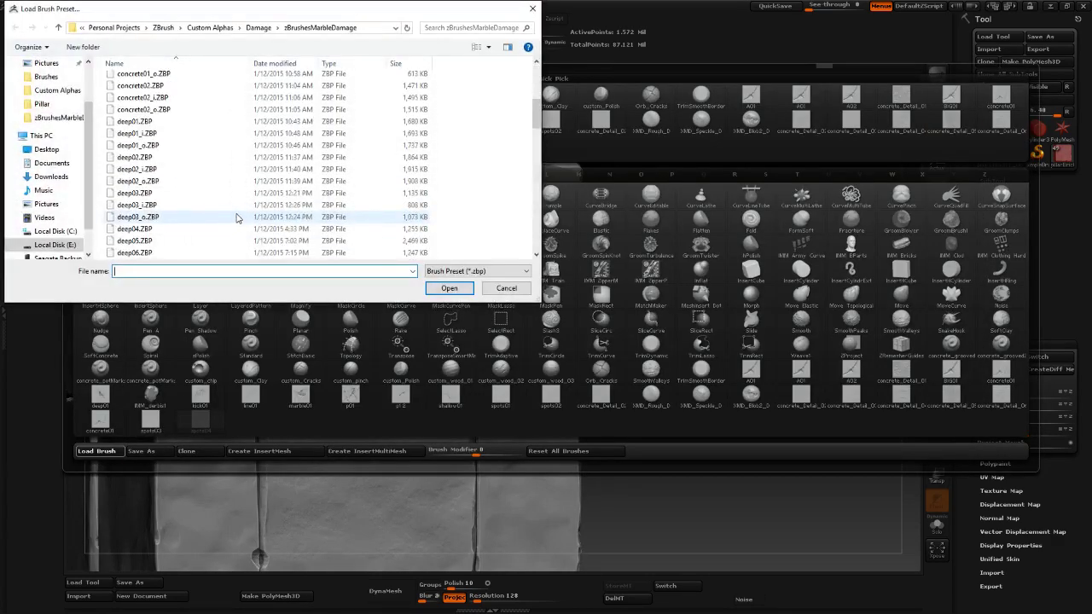
scroll(239, 217, down, 5)
double_click(244, 215)
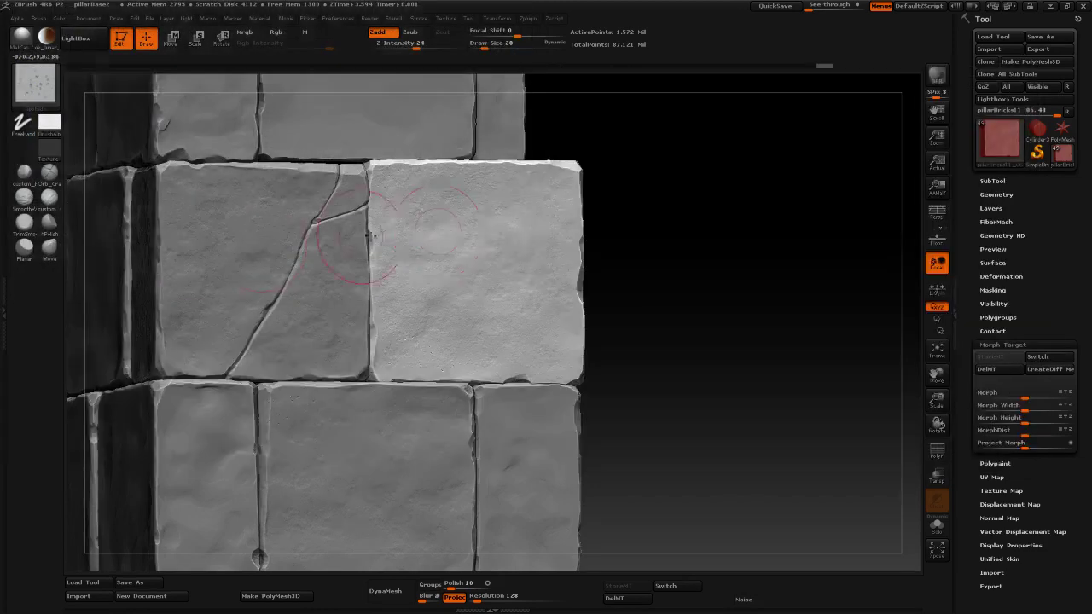
mouse_move(559, 182)
mouse_down()
mouse_move(587, 213)
mouse_move(598, 309)
mouse_move(589, 213)
mouse_move(573, 227)
mouse_up()
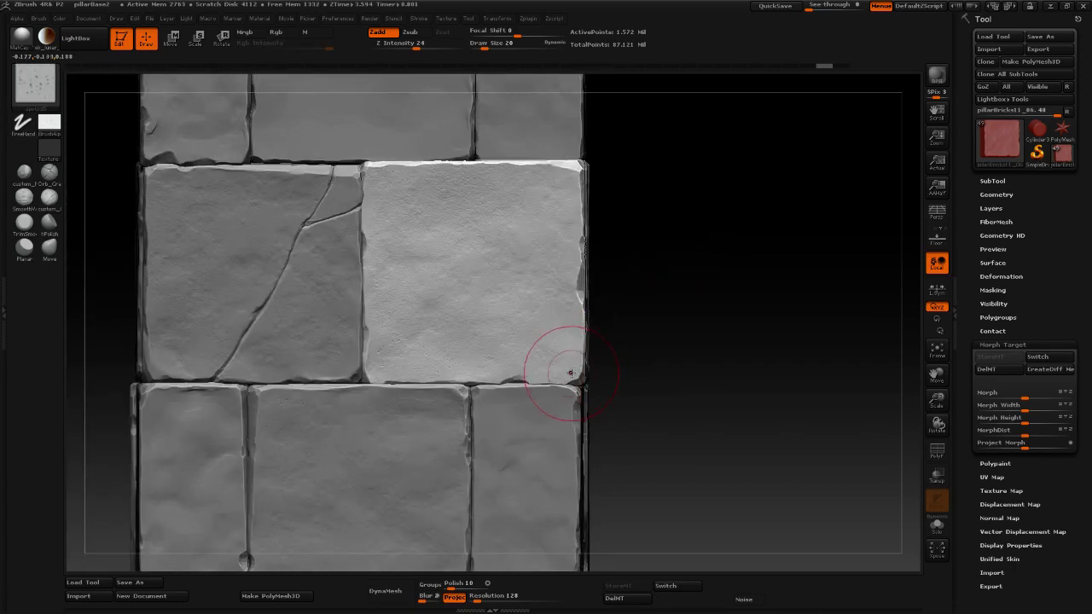
drag(561, 367, 595, 408)
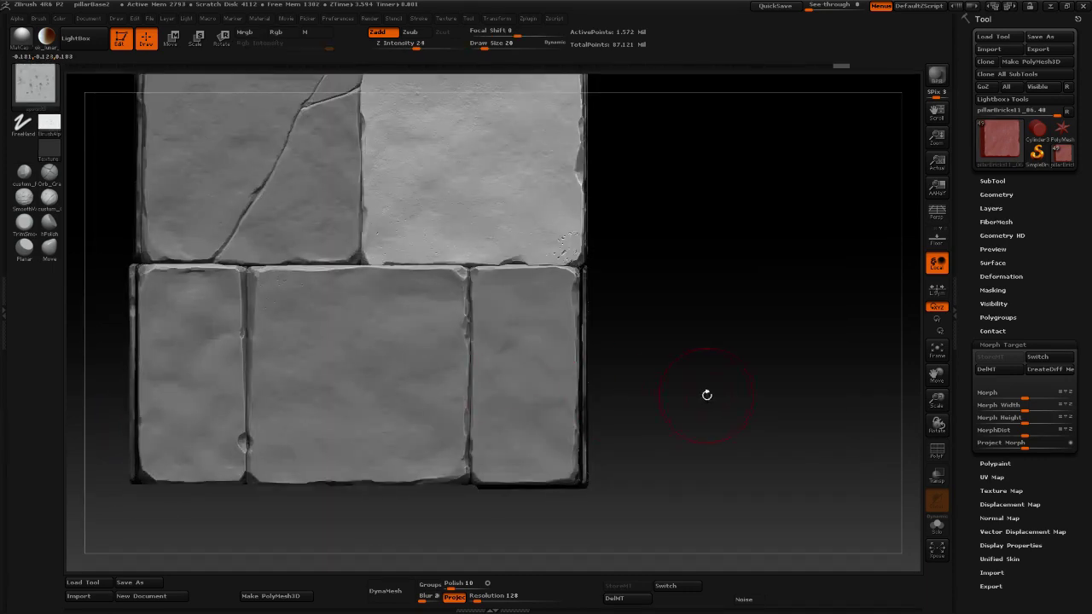
alt+drag(708, 395, 697, 342)
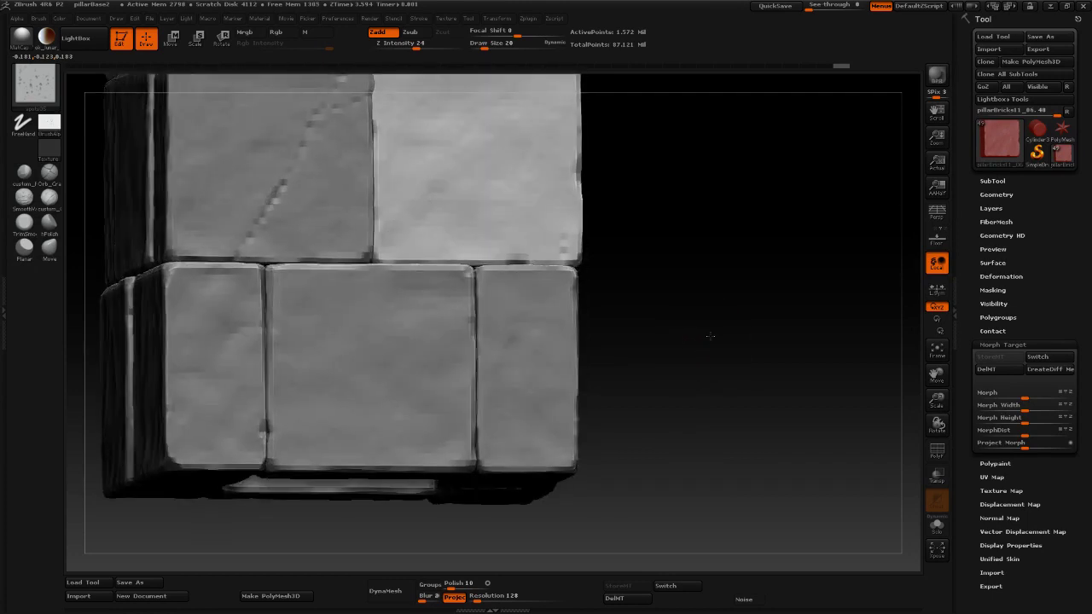
Switch to the spots03 brush at Z Intensity 13 and add pits along the right corners and lower edge of the bottom row's middle brick.
key(b)
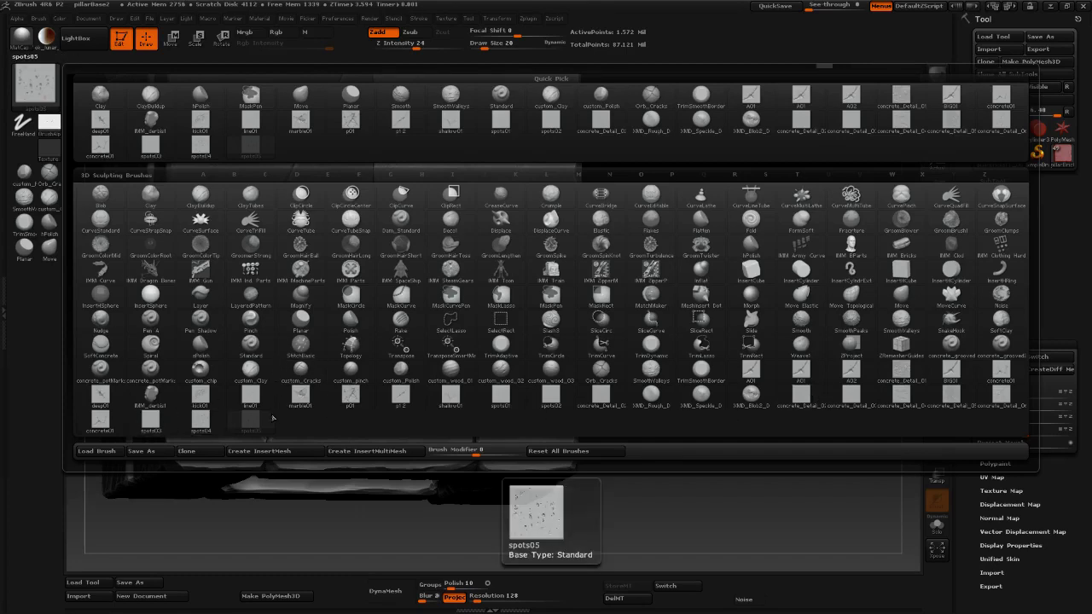
click(151, 419)
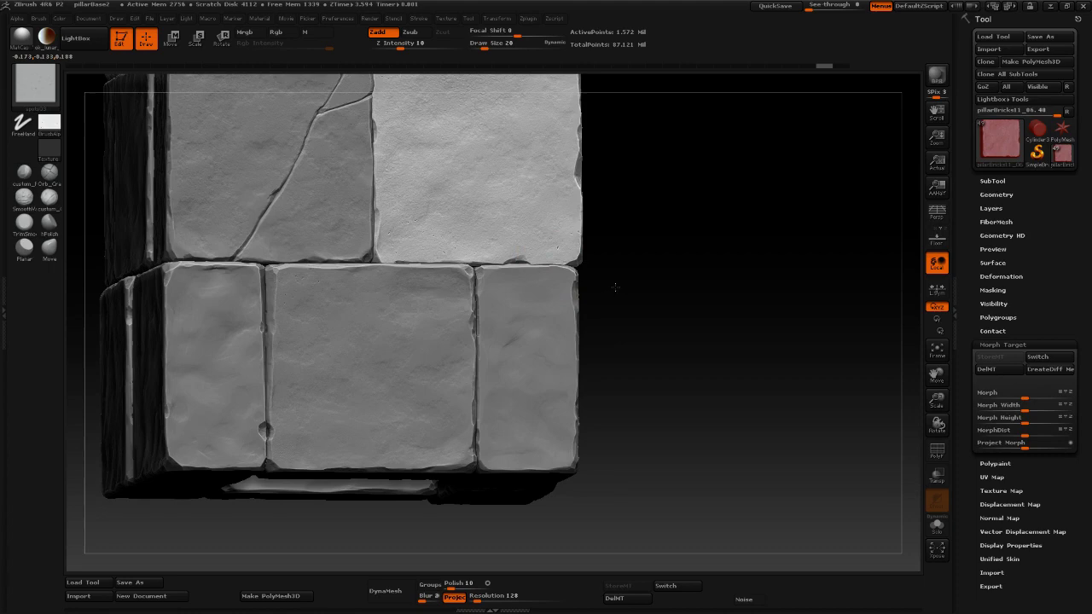
drag(753, 316, 767, 348)
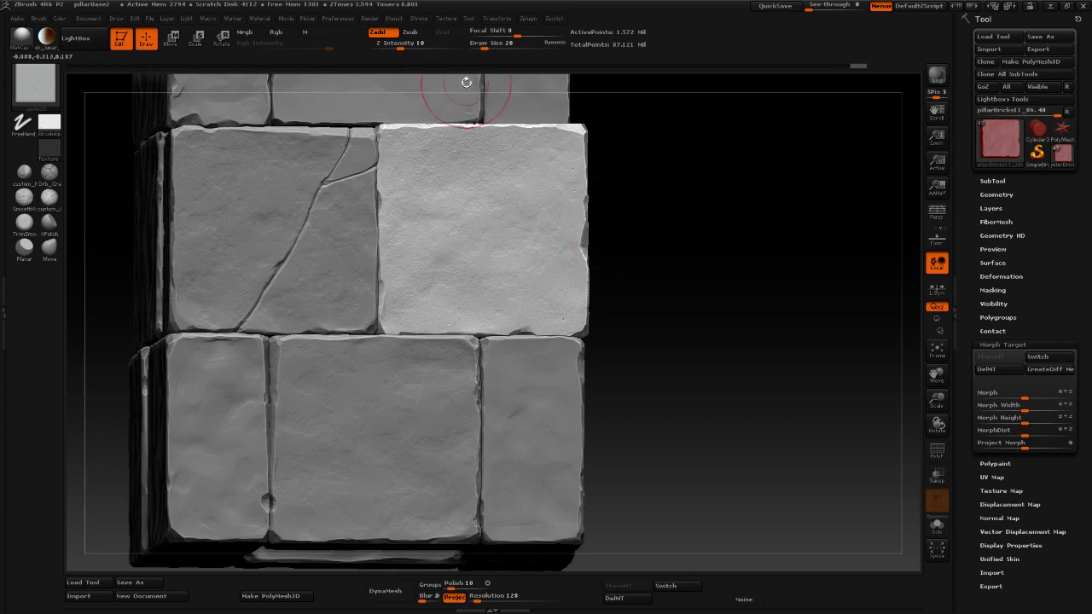
drag(401, 48, 405, 48)
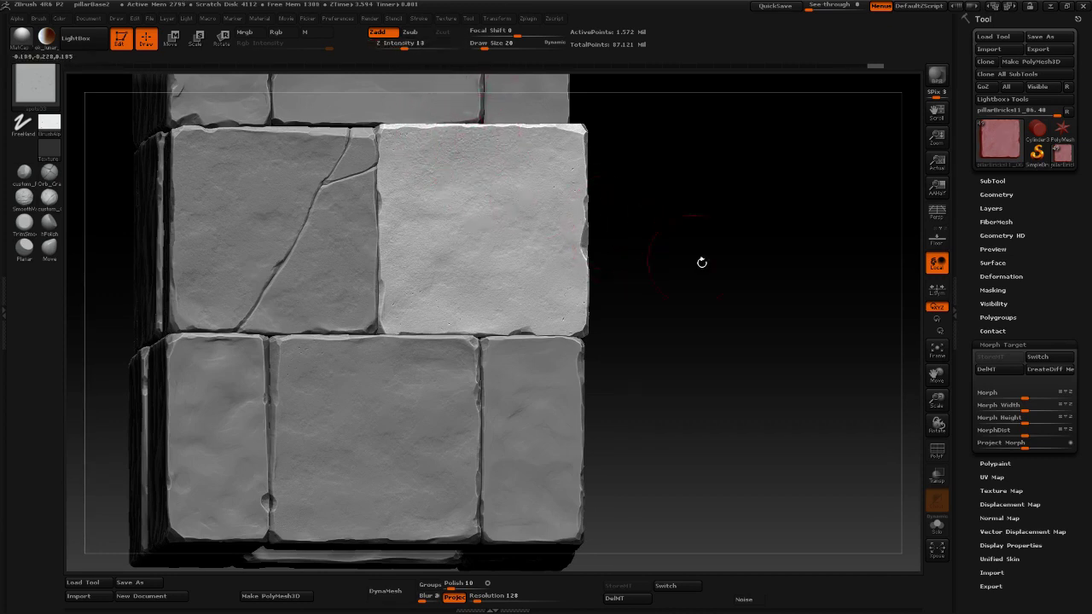
alt+drag(765, 294, 774, 249)
alt+click(457, 328)
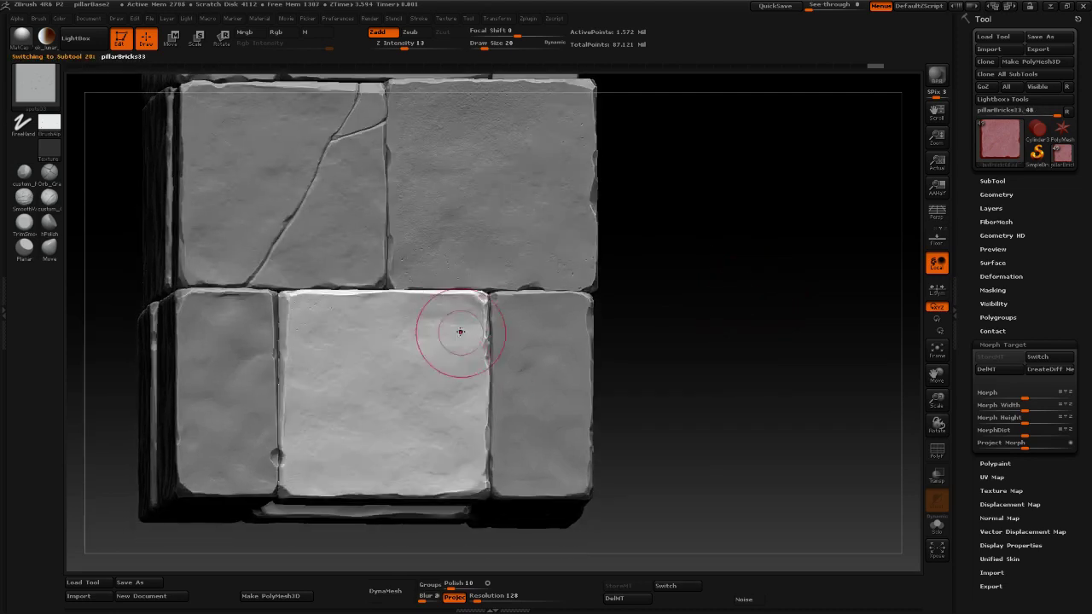
drag(491, 350, 491, 352)
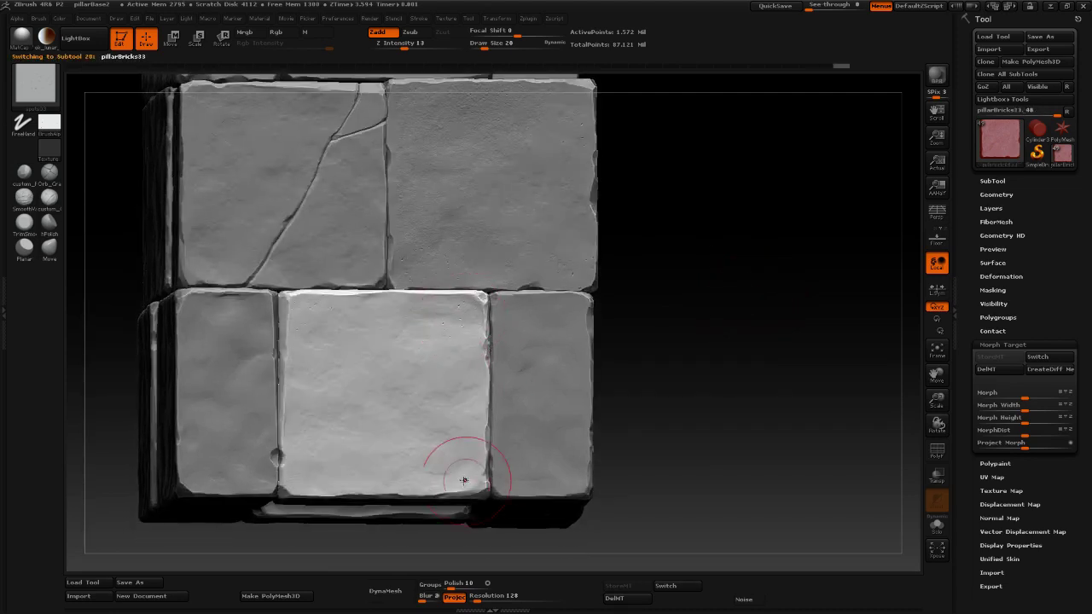
drag(449, 472, 483, 496)
drag(388, 452, 365, 455)
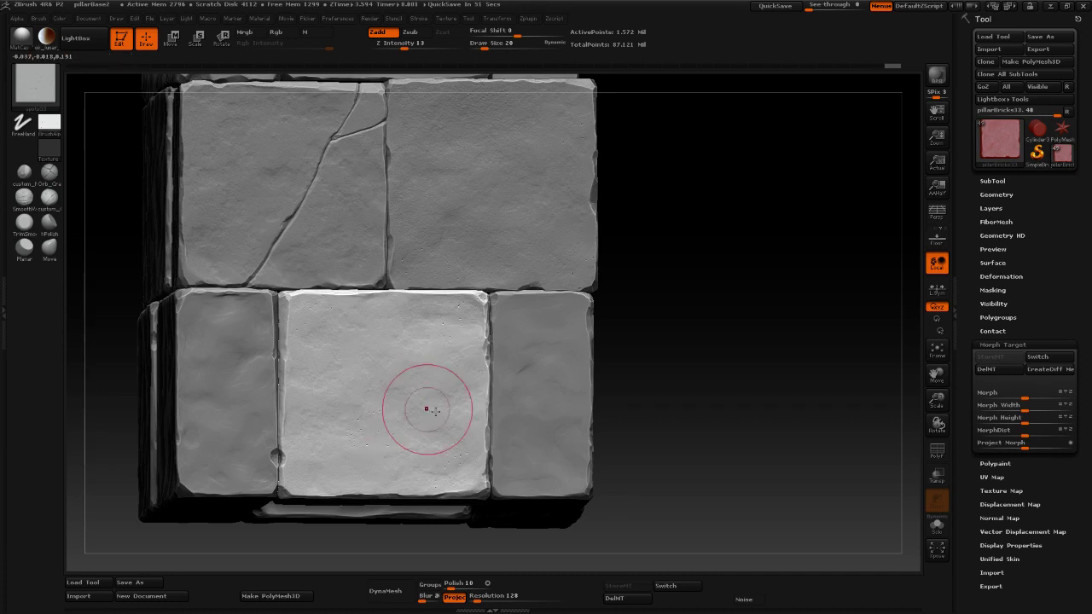
Select the cracked brick in the row above, add faint spots03 pits and compare its surface through the undo history.
mouse_move(701, 453)
alt+mouse_down()
mouse_move(691, 373)
mouse_move(673, 399)
mouse_move(680, 462)
mouse_move(701, 455)
alt+mouse_up()
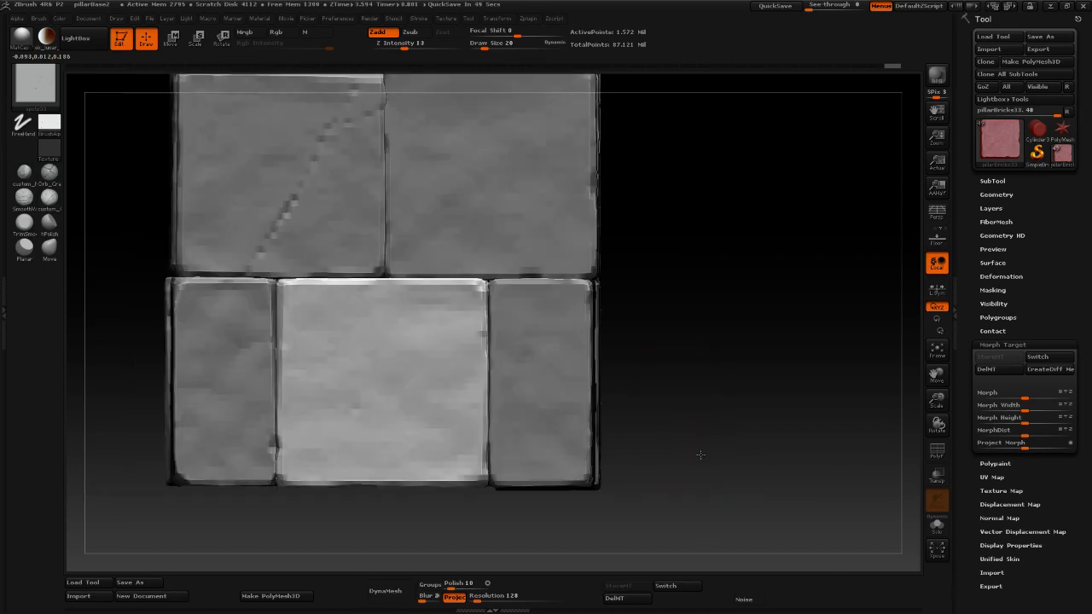
alt+click(288, 239)
alt+drag(652, 275, 667, 399)
drag(667, 399, 693, 378)
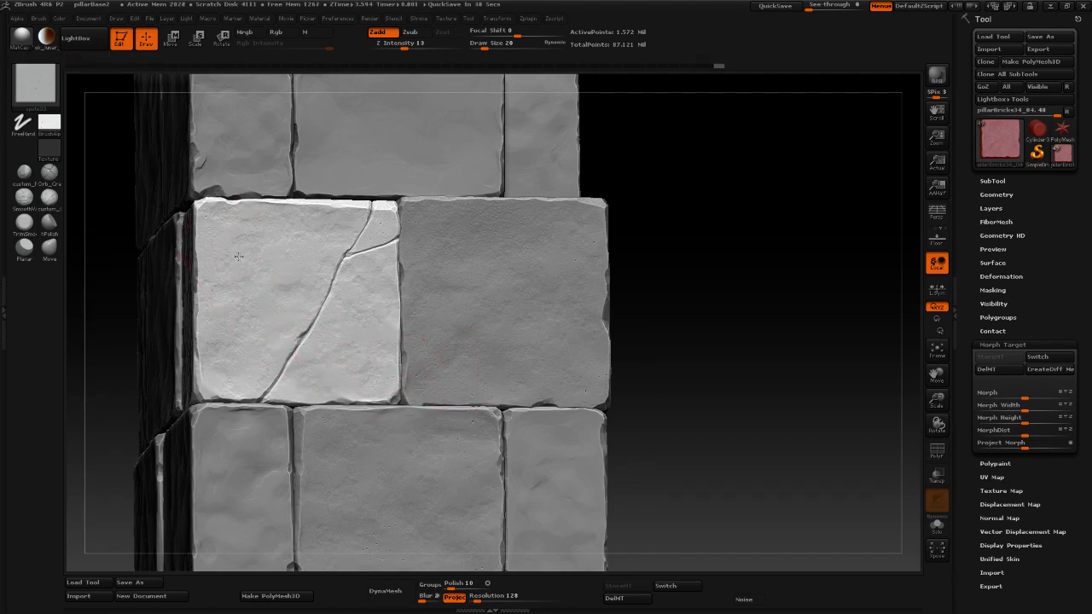
mouse_move(695, 383)
mouse_down()
mouse_move(687, 287)
mouse_move(687, 327)
mouse_up()
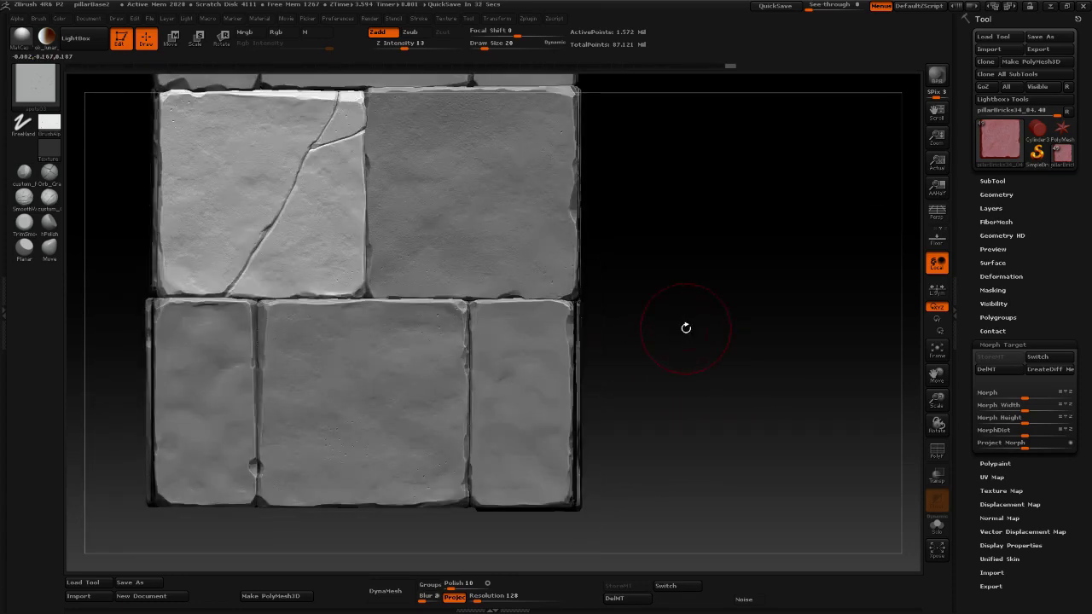
mouse_move(685, 328)
mouse_down()
mouse_move(704, 326)
mouse_move(689, 323)
mouse_up()
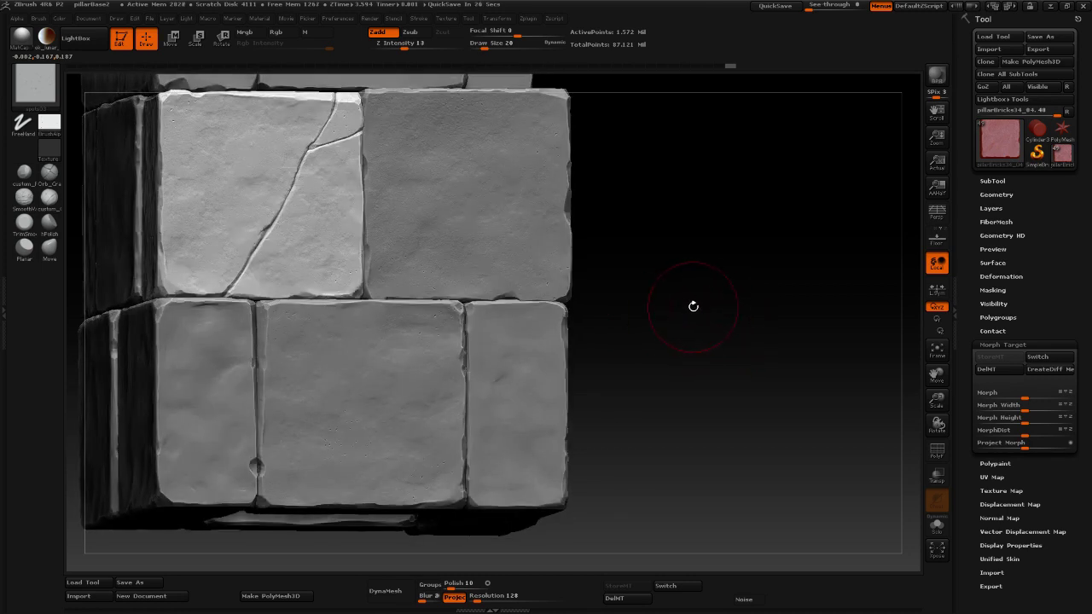
key(ctrl)
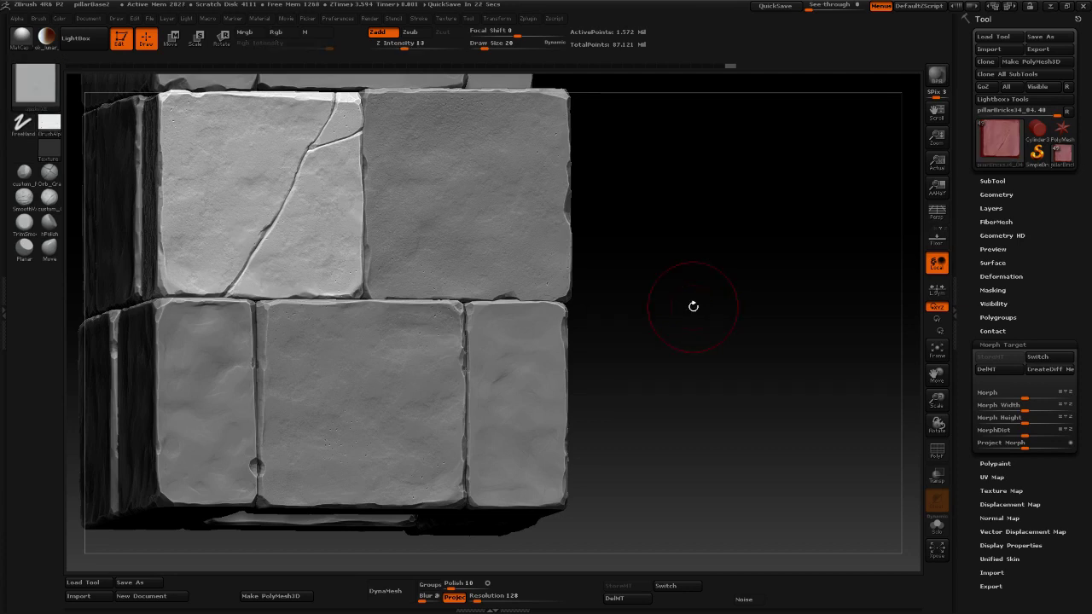
key(ctrl)
click(732, 67)
alt+drag(774, 284, 806, 342)
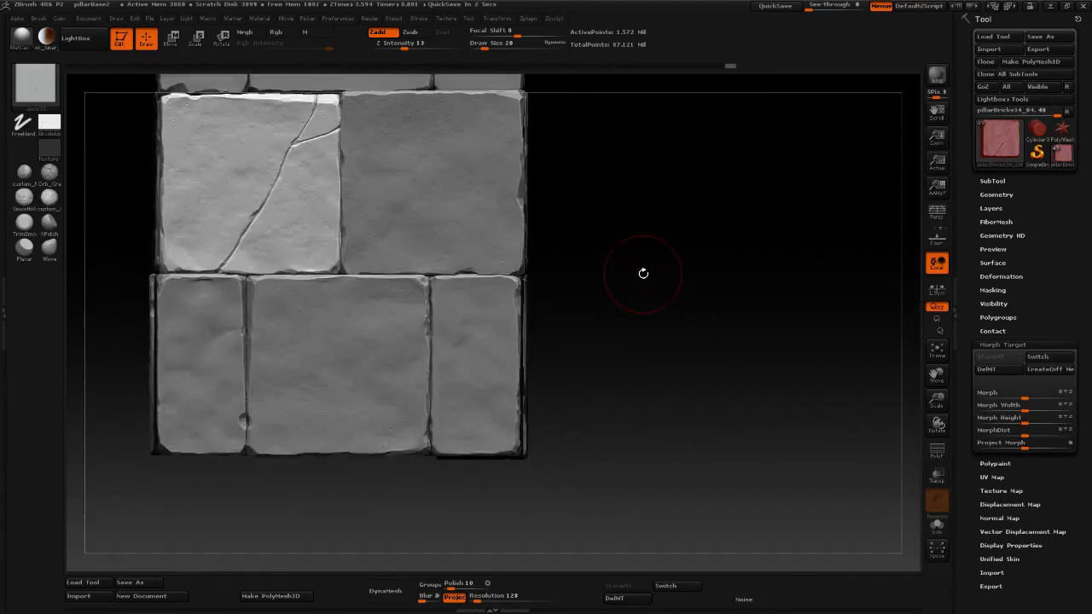
alt+drag(640, 273, 715, 320)
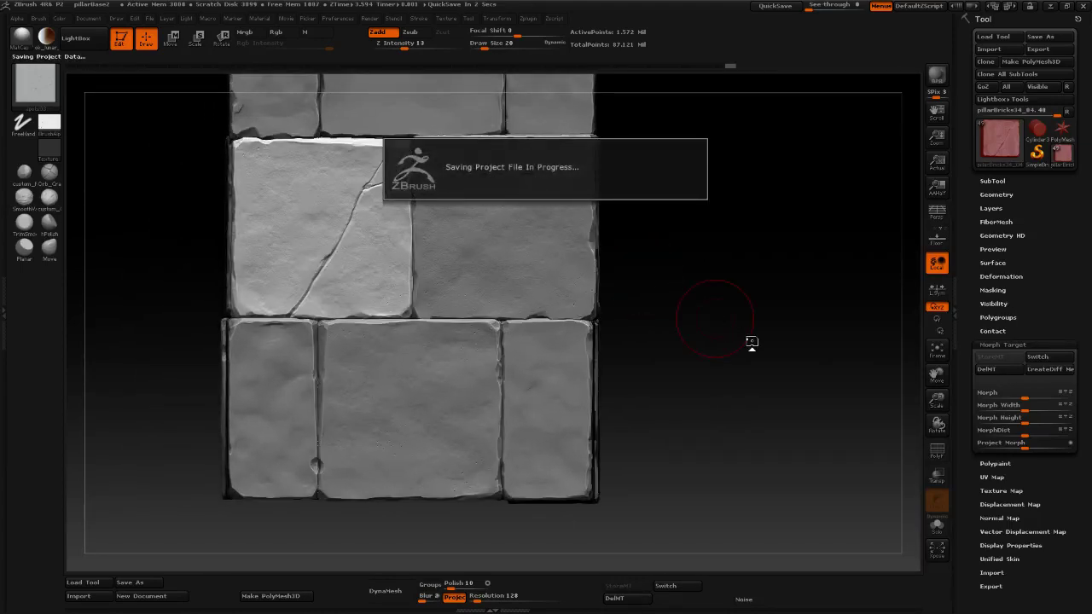
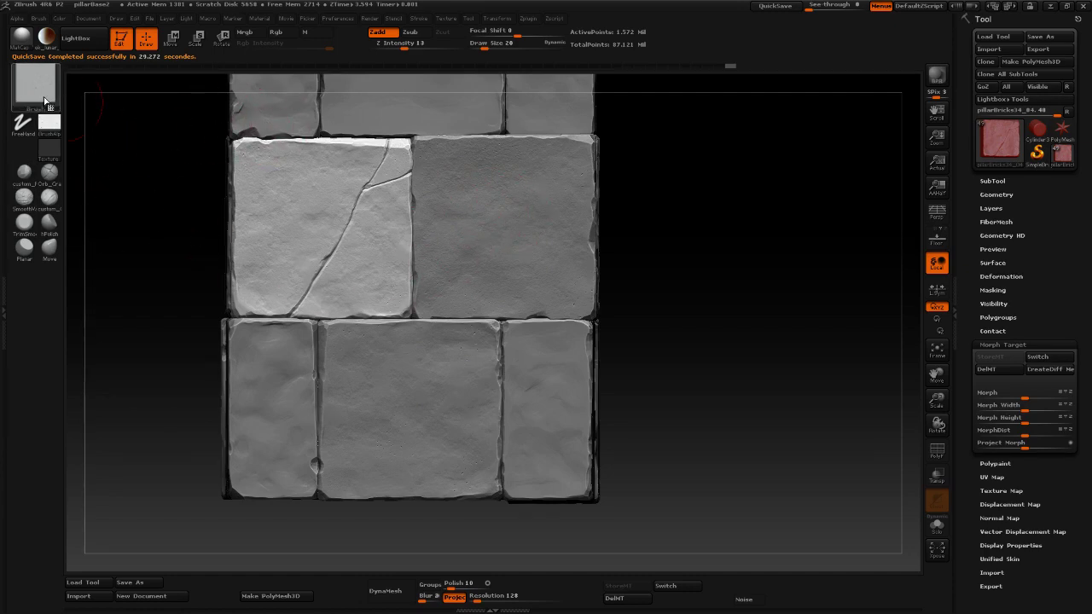
Switch to the Move brush, give it a square alpha and set the Draw Size to 59.
click(44, 101)
click(300, 108)
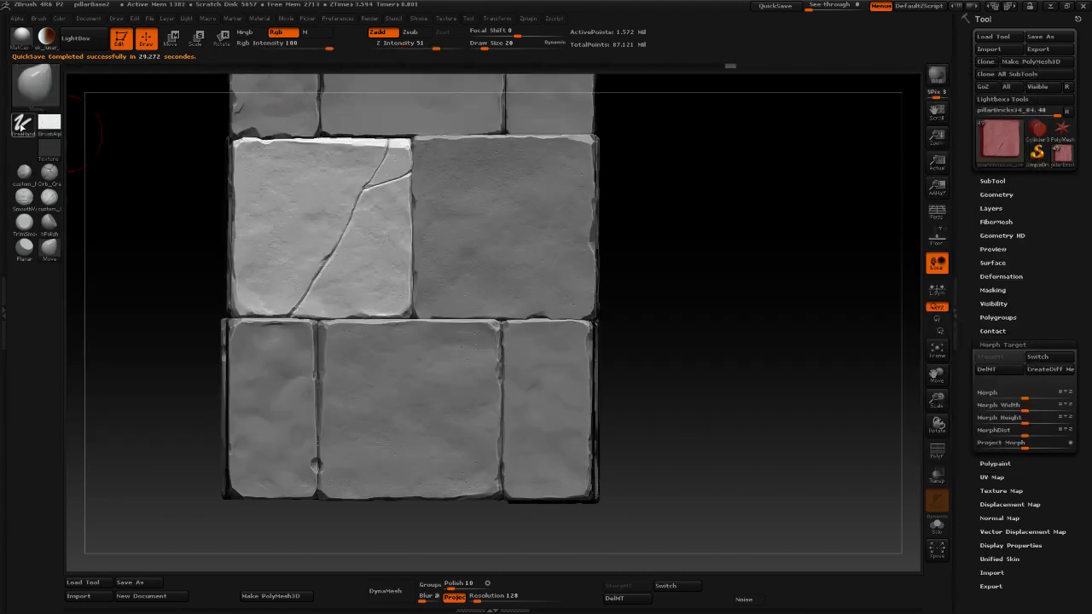
click(4, 99)
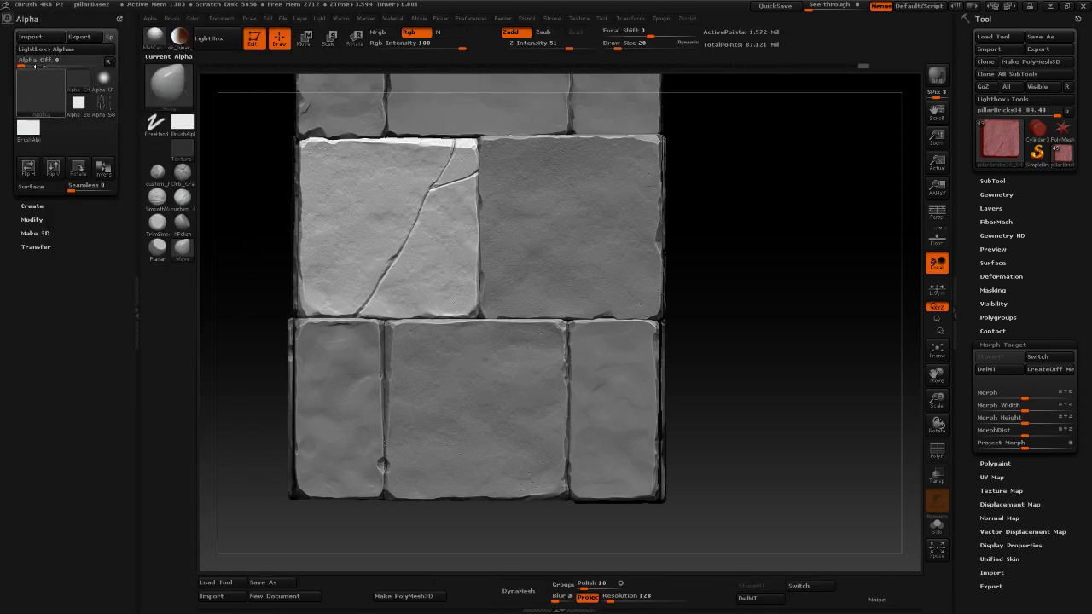
click(78, 103)
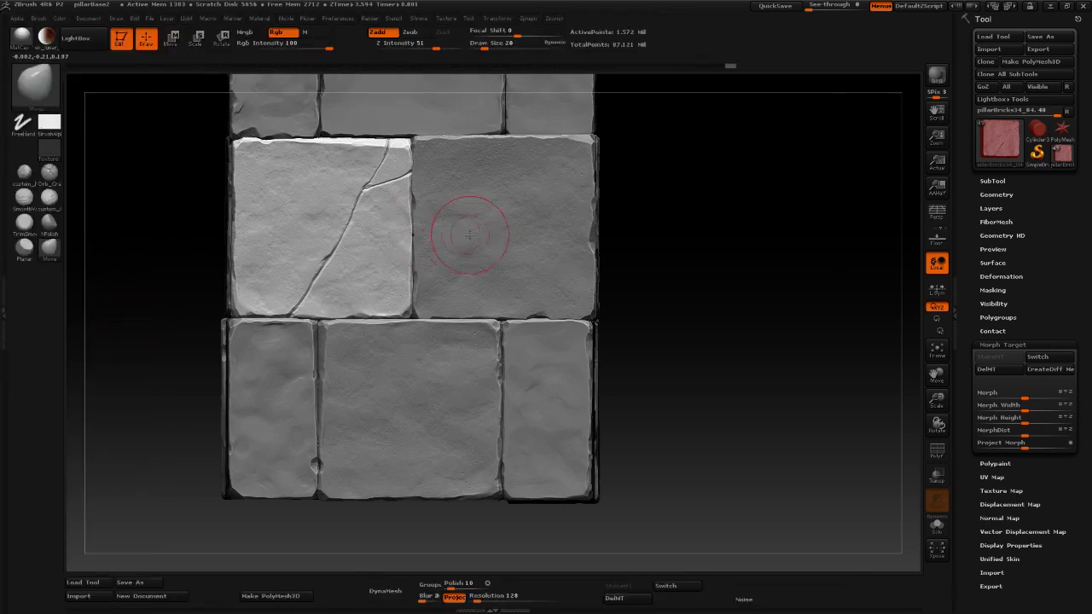
key(space)
drag(464, 233, 483, 234)
Set the Draw Size to 28 and push the cracked brick's front face with the Move brush from an angled view.
shift+drag(696, 276, 766, 328)
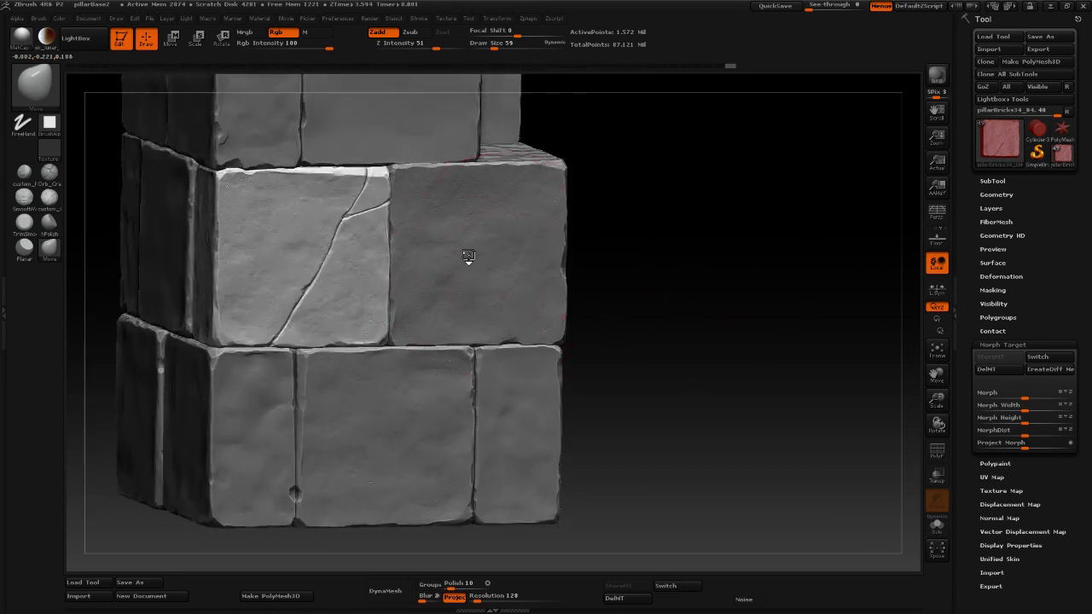
alt+drag(729, 310, 915, 357)
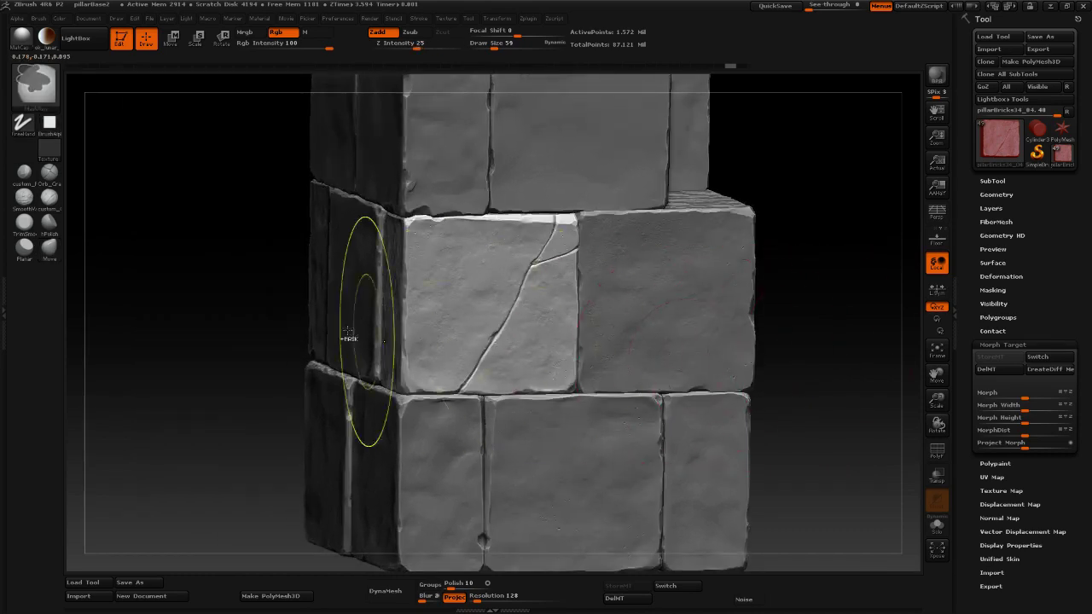
drag(221, 332, 198, 332)
key(space)
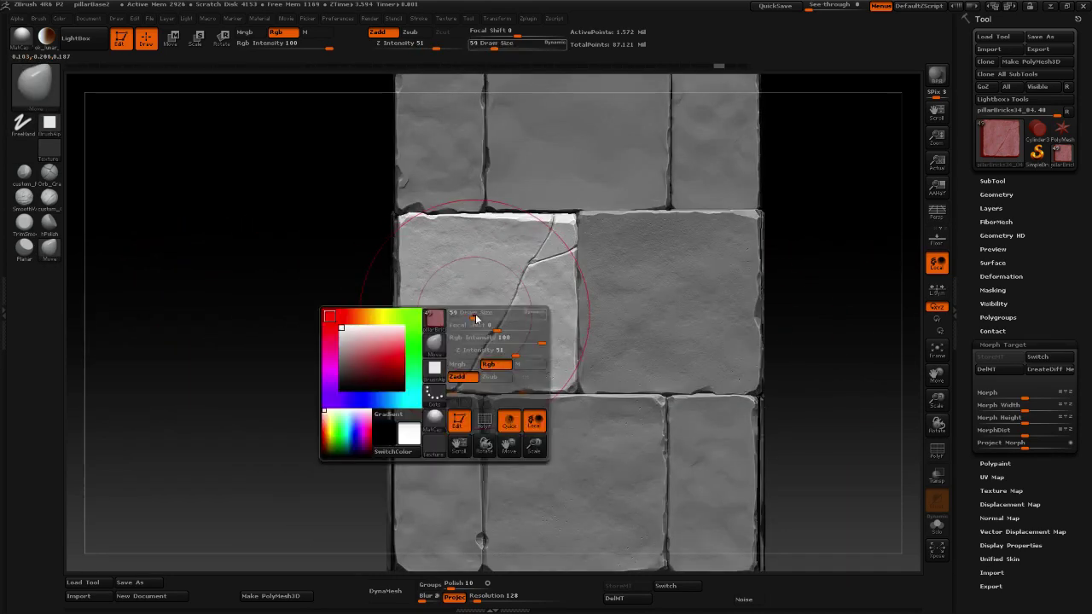
drag(474, 317, 459, 304)
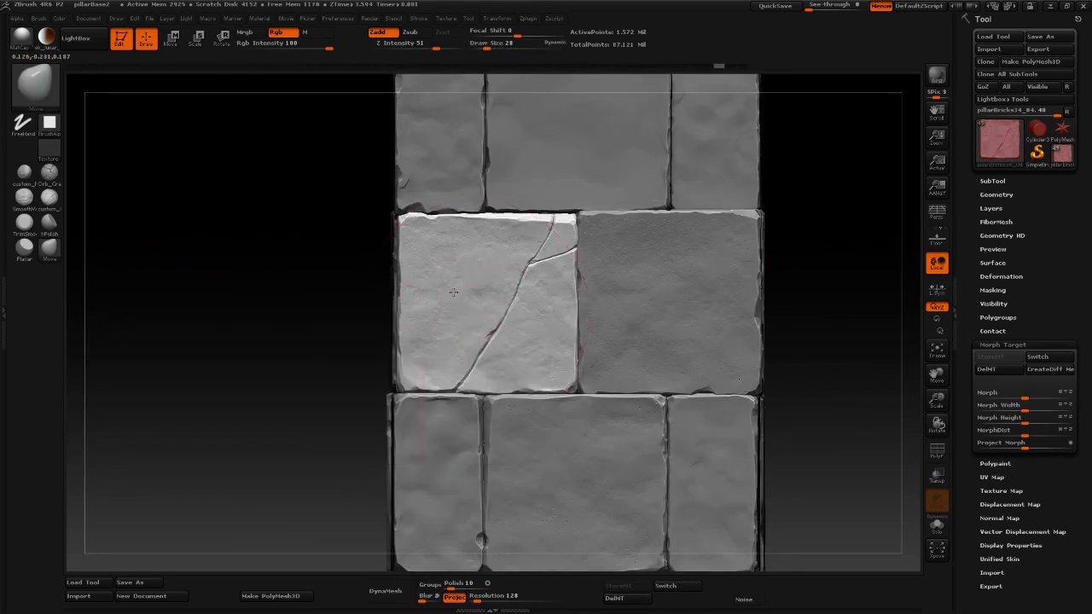
drag(380, 285, 426, 314)
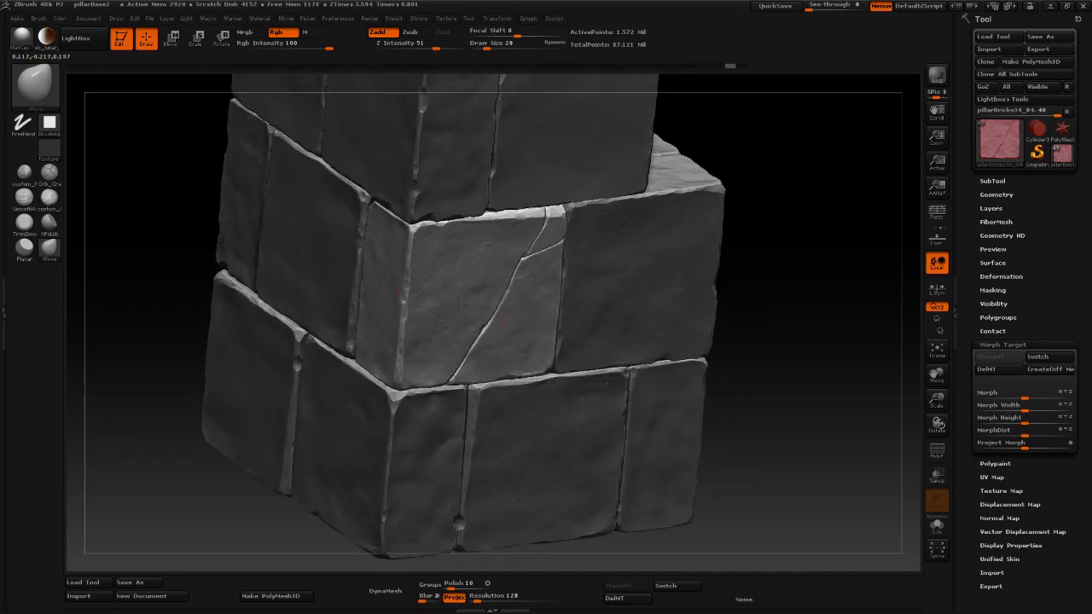
Set the Focal Shift to -54 and make further Move adjustments to the cracked brick's front face.
drag(516, 37, 505, 37)
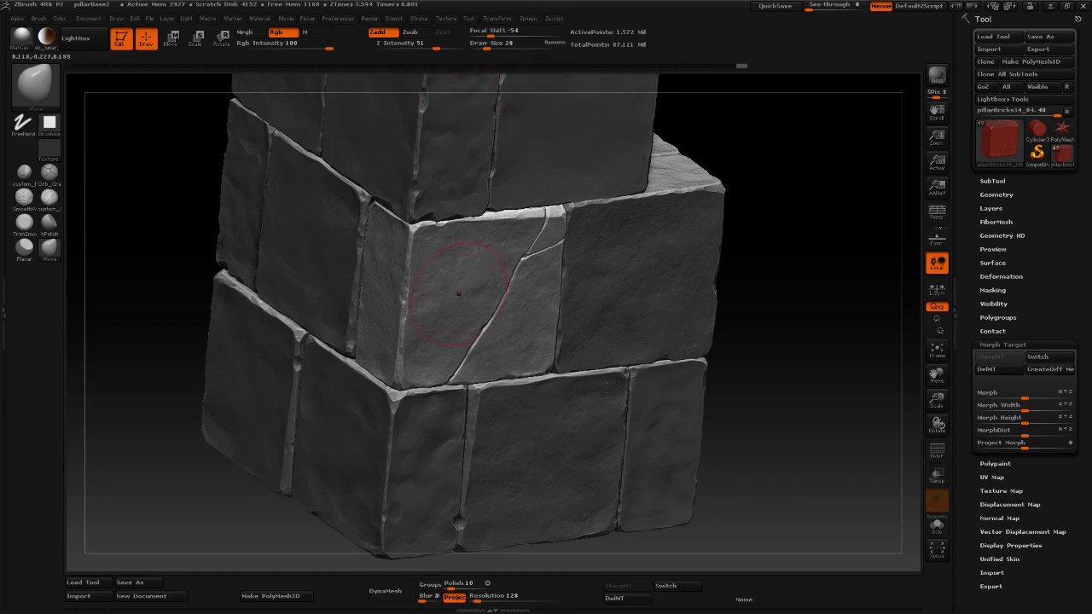
drag(812, 366, 803, 352)
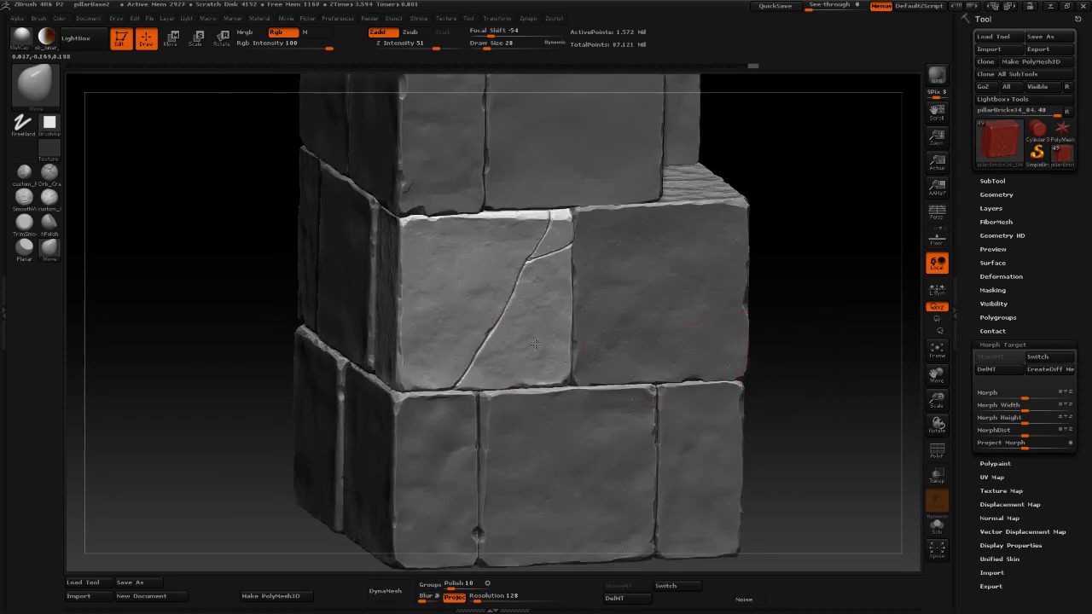
mouse_move(807, 354)
shift+mouse_down()
mouse_move(843, 396)
mouse_move(846, 449)
mouse_move(809, 427)
shift+mouse_up()
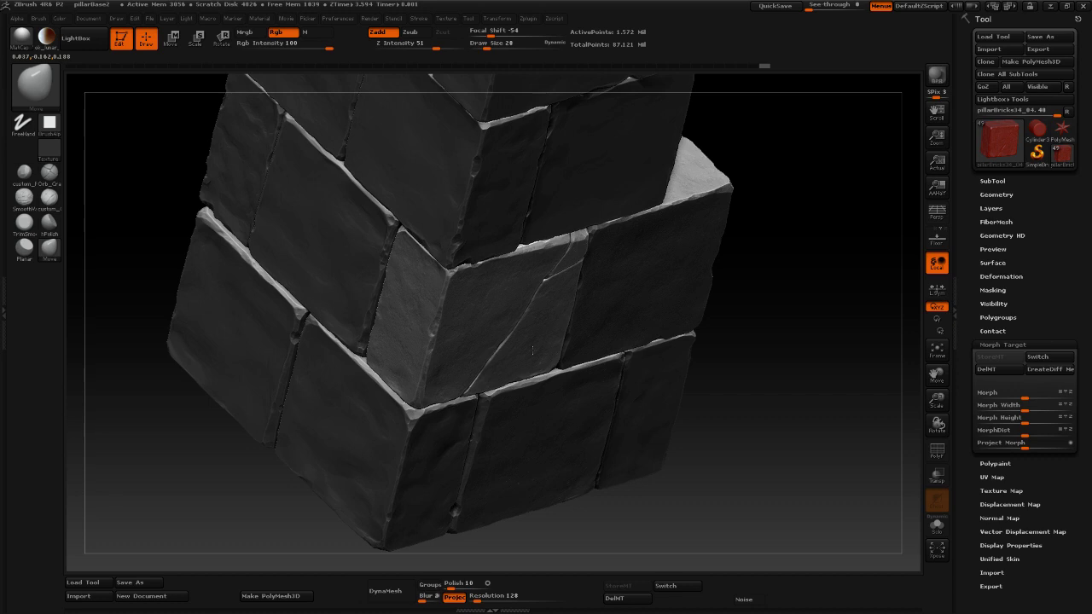
Make finer Move adjustments on the cracked brick at Draw Size 14 and undo the last ones.
key(space)
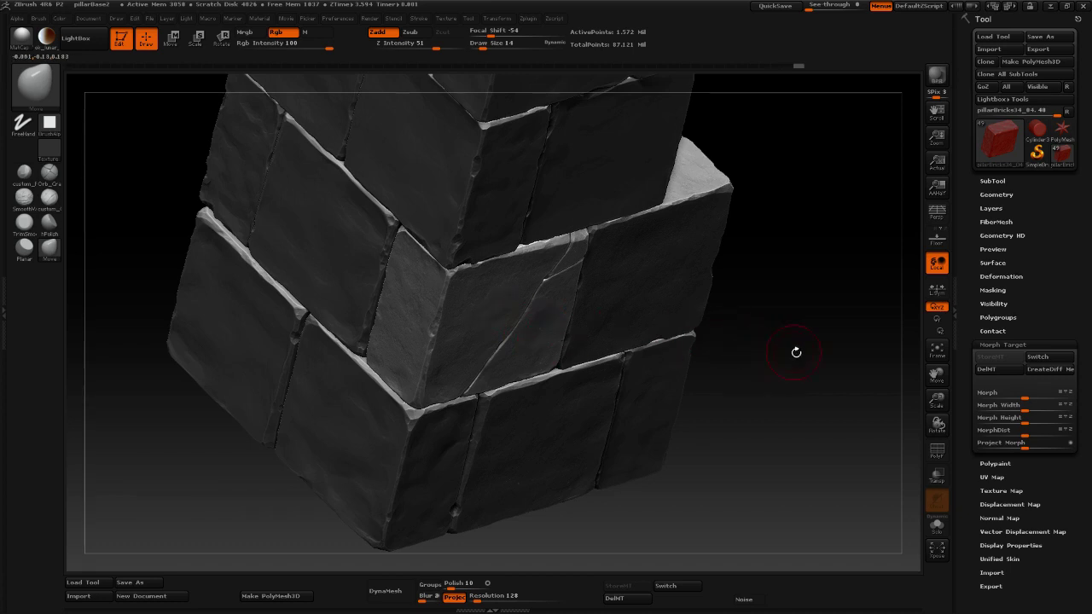
drag(795, 348, 790, 323)
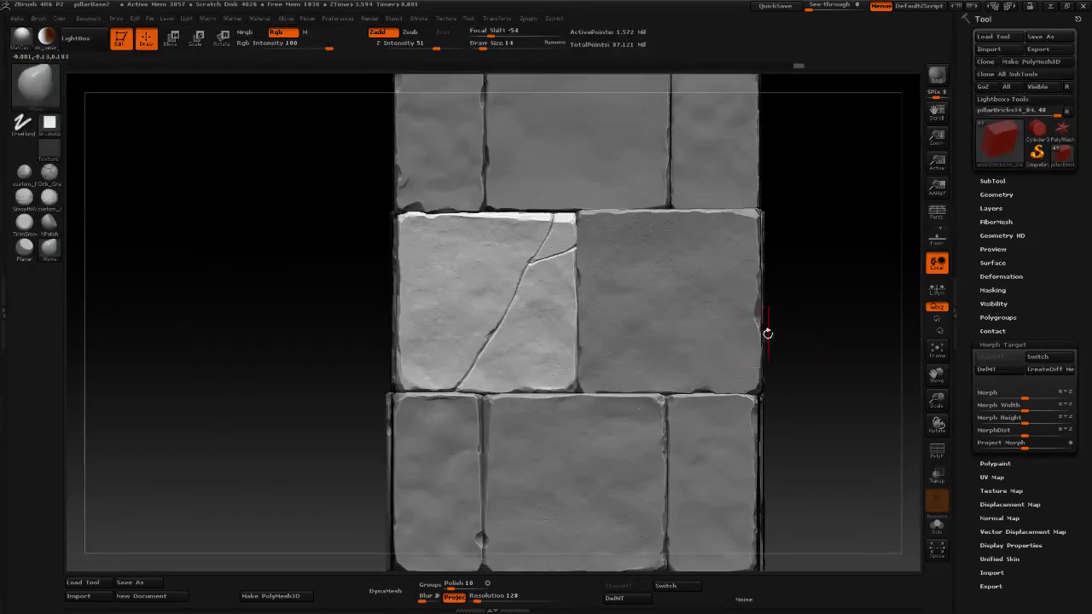
key(ctrl)
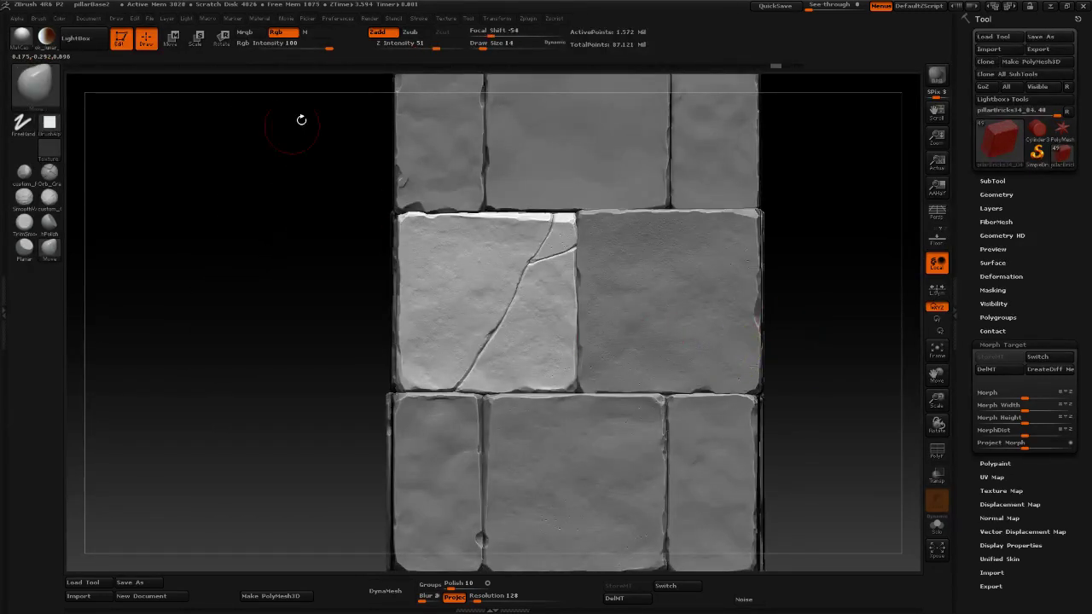
Set the Focal Shift to -9 and the Draw Size to 20, and push subtle unevenness into the cracked brick's face.
drag(498, 32, 509, 33)
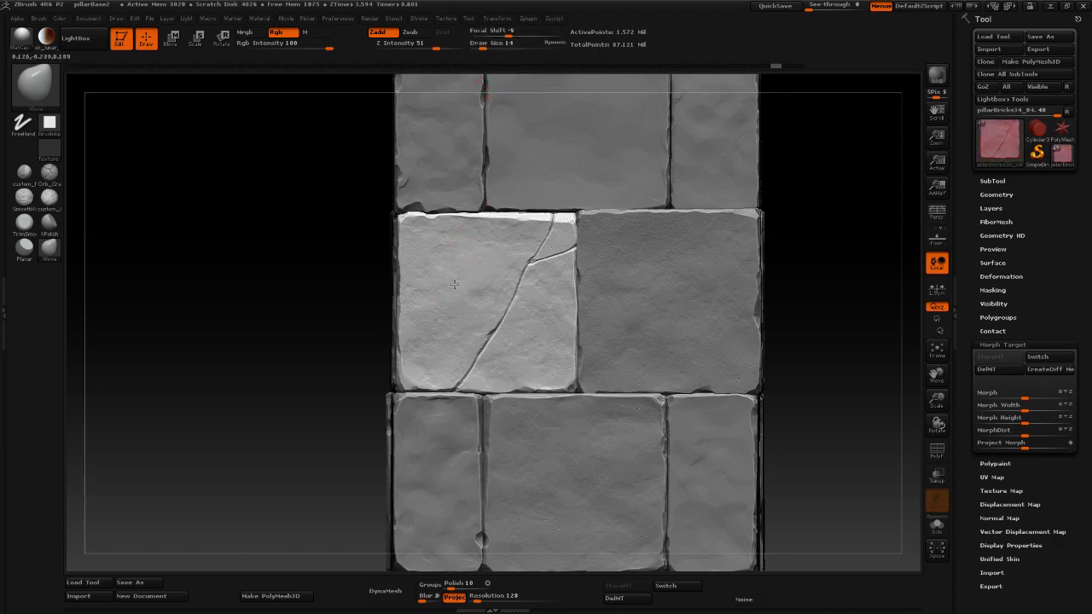
mouse_move(266, 327)
mouse_down()
mouse_move(282, 377)
mouse_move(445, 290)
mouse_up()
key(space)
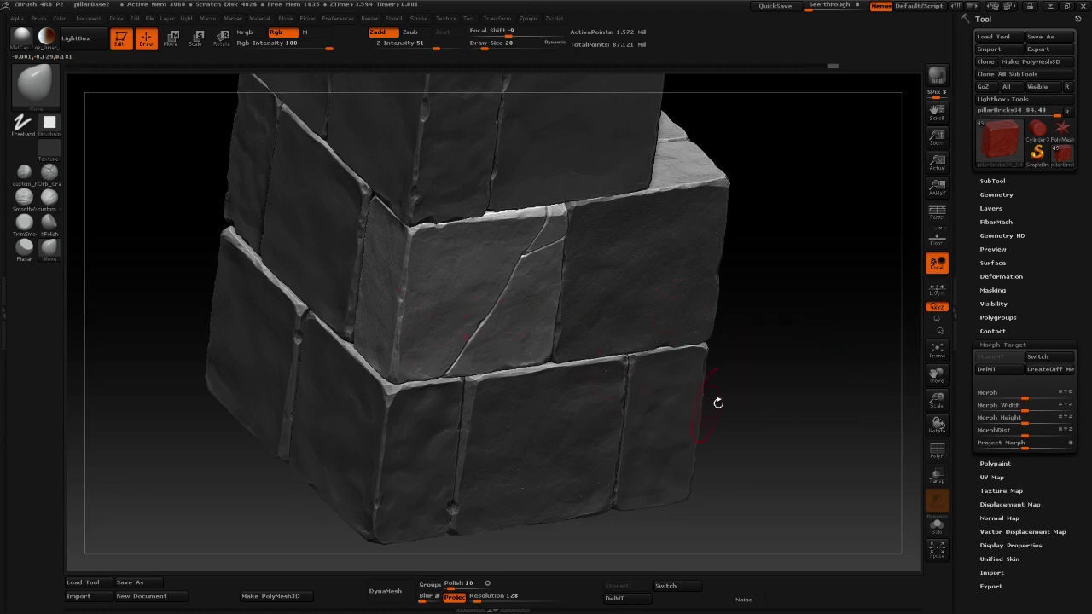
mouse_move(813, 378)
mouse_down()
mouse_move(789, 382)
mouse_move(809, 401)
mouse_up()
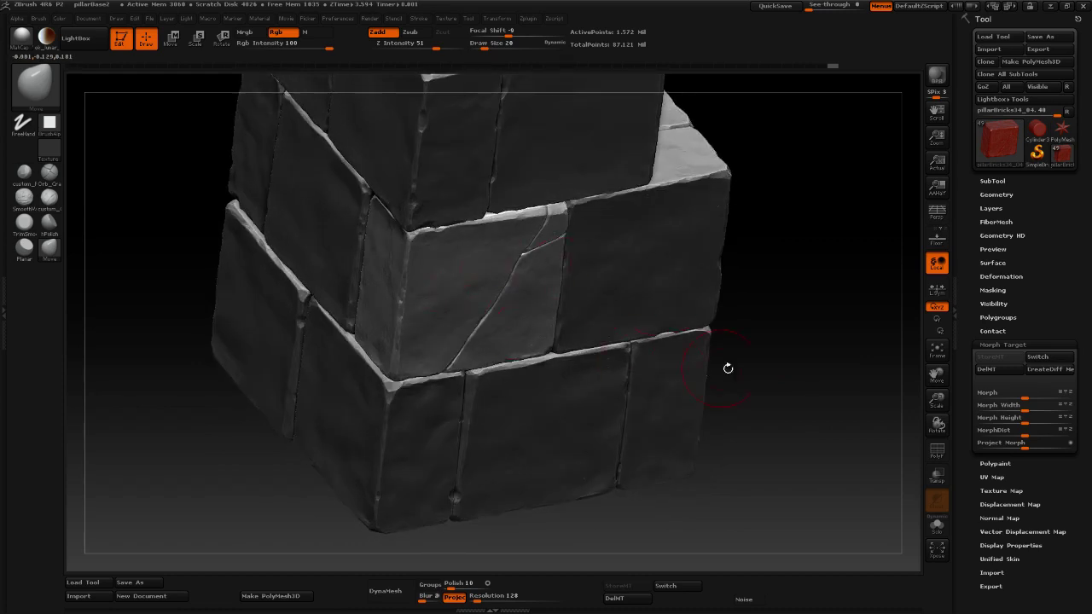
Select the large brick beside the cracked one and push its front face unevenly with the Move brush at Draw Size 26.
alt+click(645, 289)
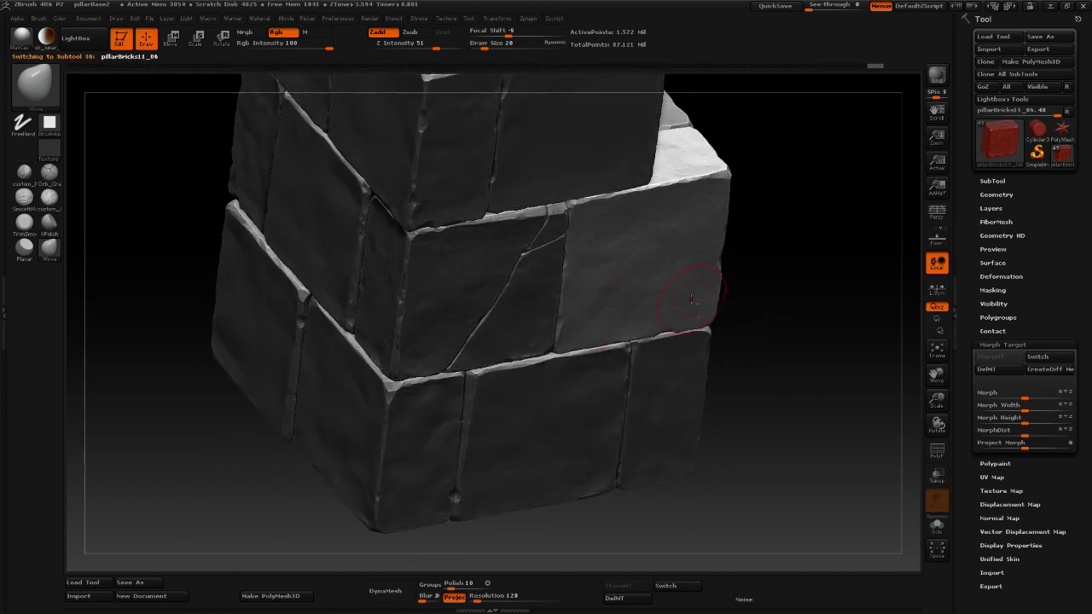
drag(618, 246, 626, 247)
key(space)
Undo and redo the large brick's recent edits to compare its surface before and after.
key(ctrl+z)
key(ctrl+shift+z)
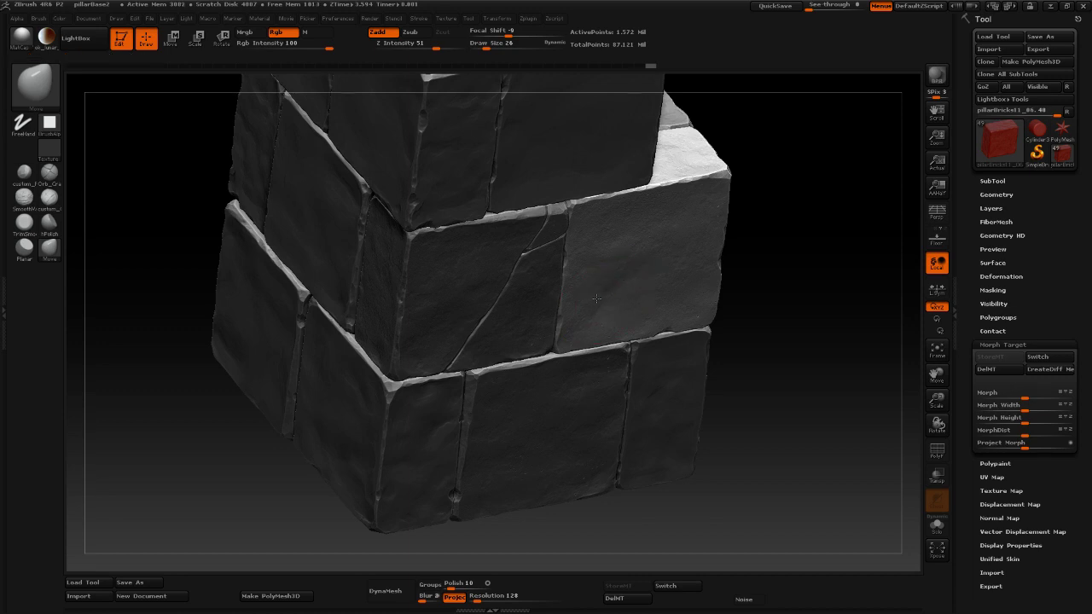
key(ctrl+shift+z)
key(ctrl+shift+z)
key(ctrl+shift+z)
key(ctrl+shift+z)
key(ctrl+shift+z)
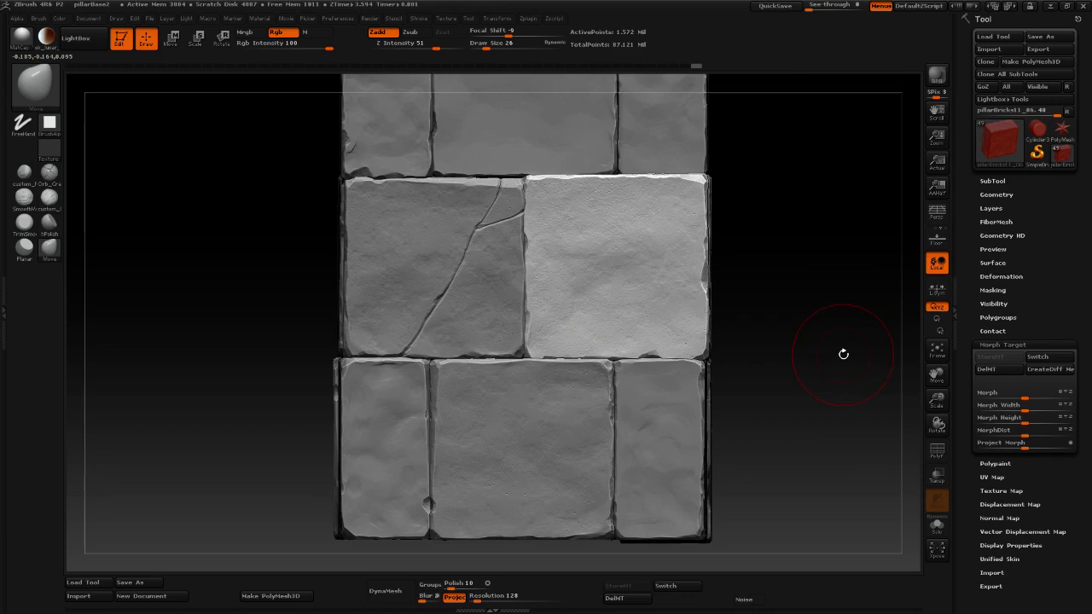
Examine the large brick and the bottom row's middle brick from angled and straight-on views.
mouse_move(839, 354)
alt+mouse_down()
mouse_move(811, 332)
mouse_move(785, 336)
mouse_move(793, 358)
alt+mouse_up()
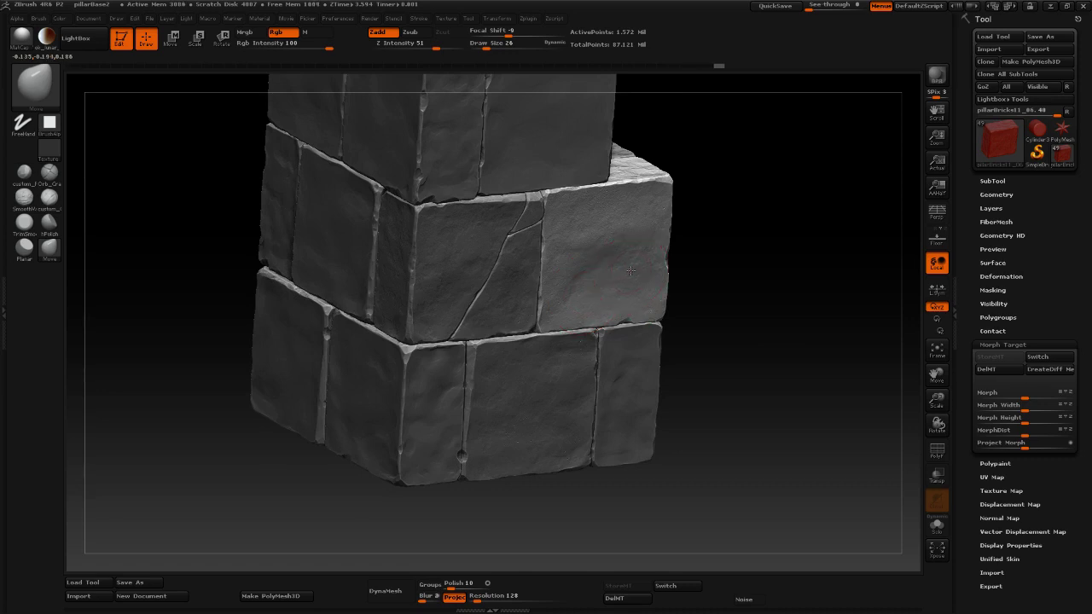
drag(737, 287, 760, 282)
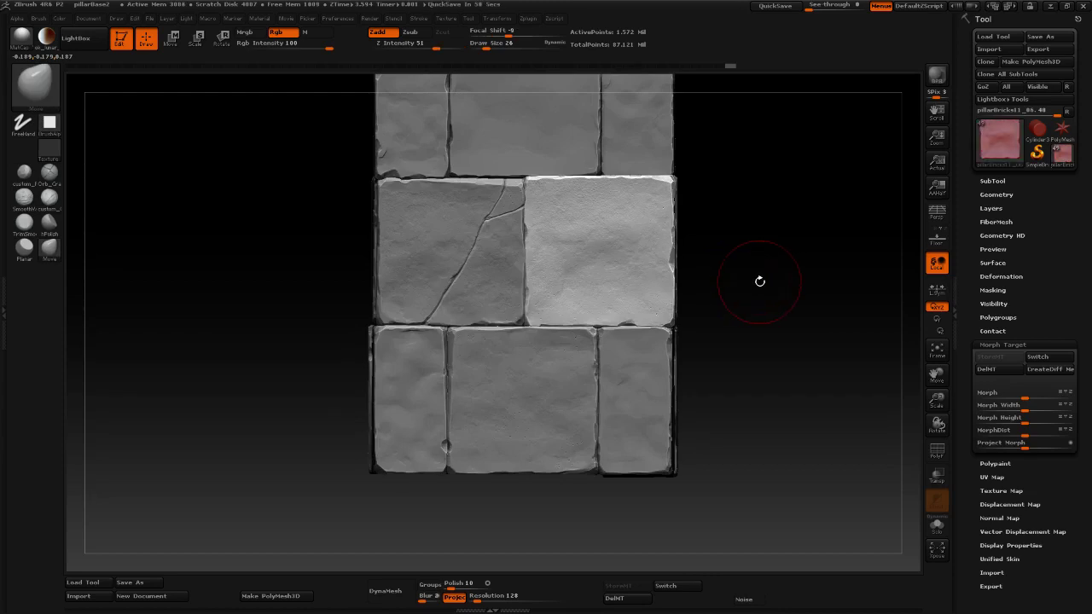
alt+click(515, 386)
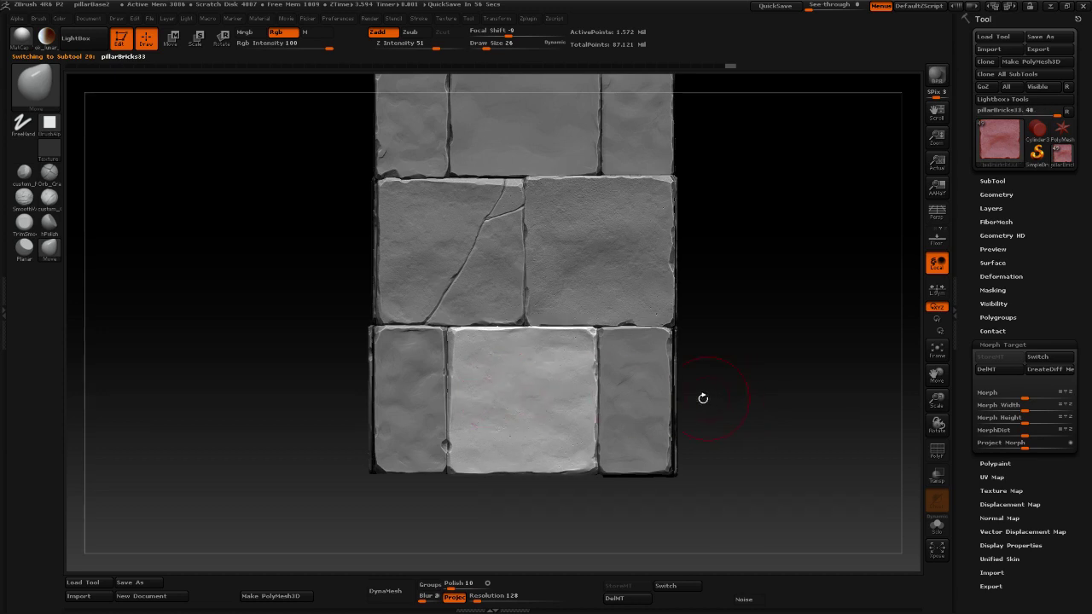
drag(773, 408, 508, 394)
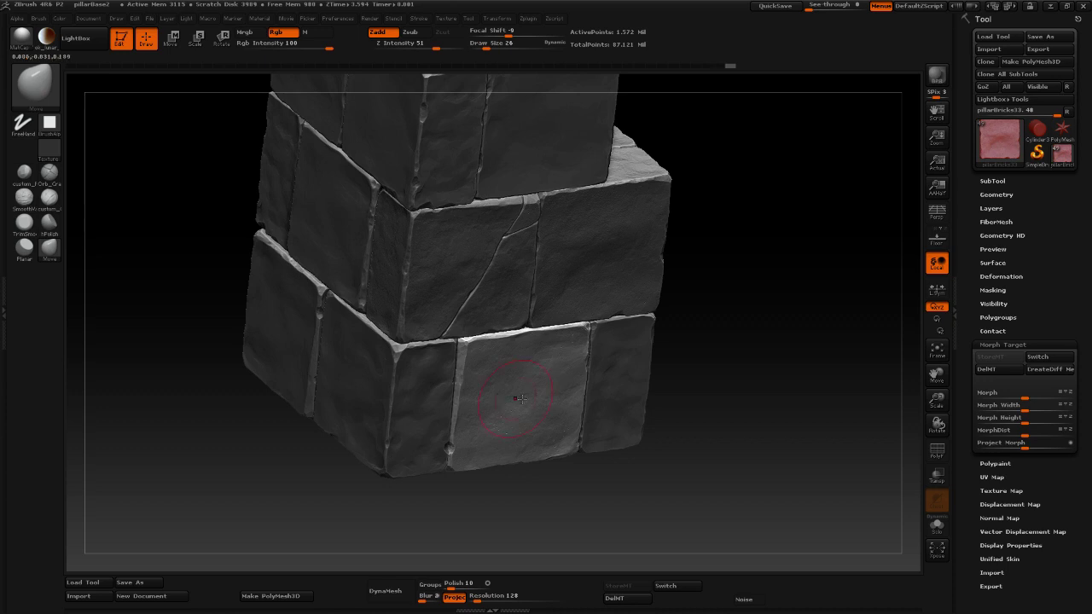
shift+drag(757, 411, 701, 368)
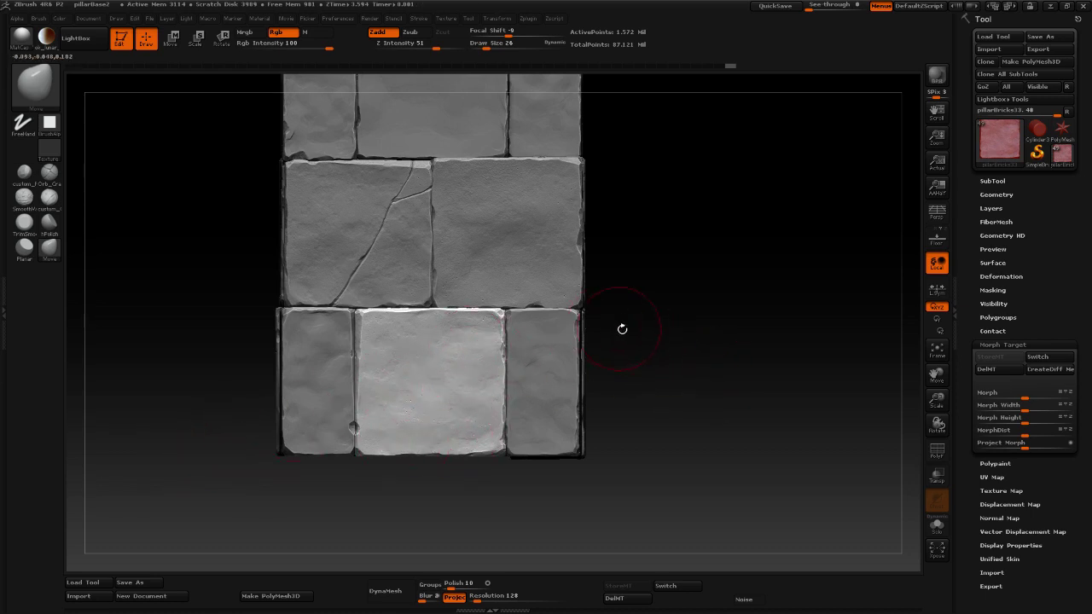
Preview the brick surfaces under the ok_lunar_eclipse material and different lighting, and restore the gray material in a front view.
click(53, 39)
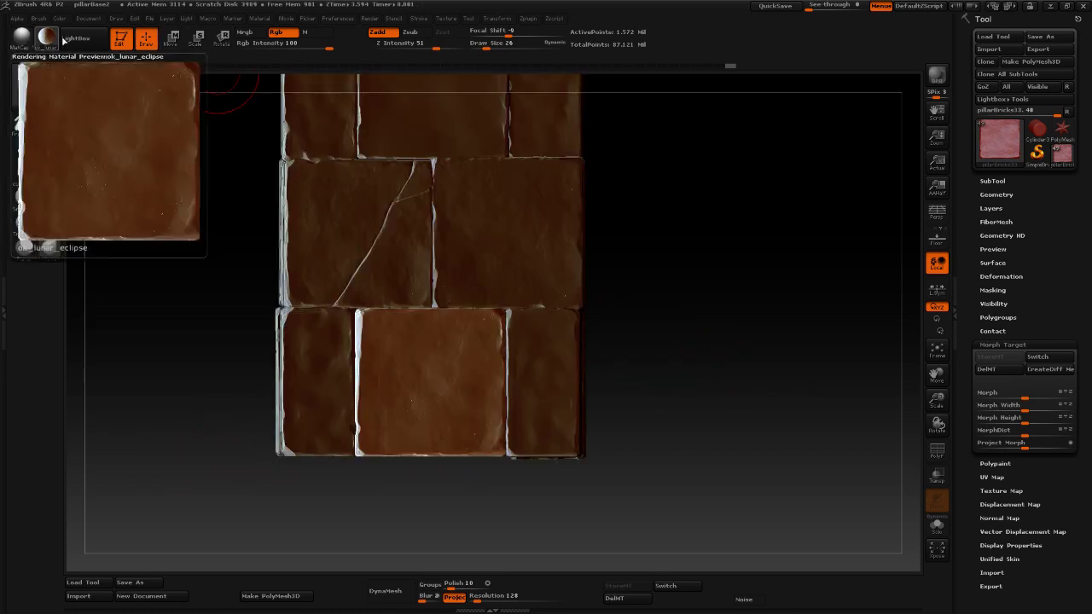
drag(732, 395, 731, 389)
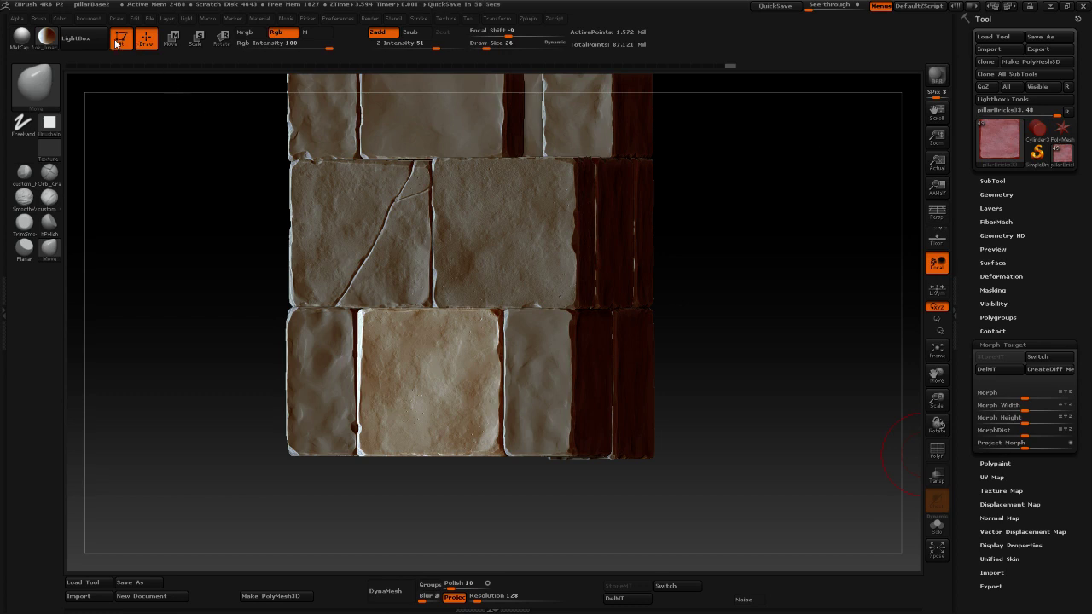
click(29, 36)
shift+drag(815, 230, 833, 229)
alt+drag(740, 204, 828, 220)
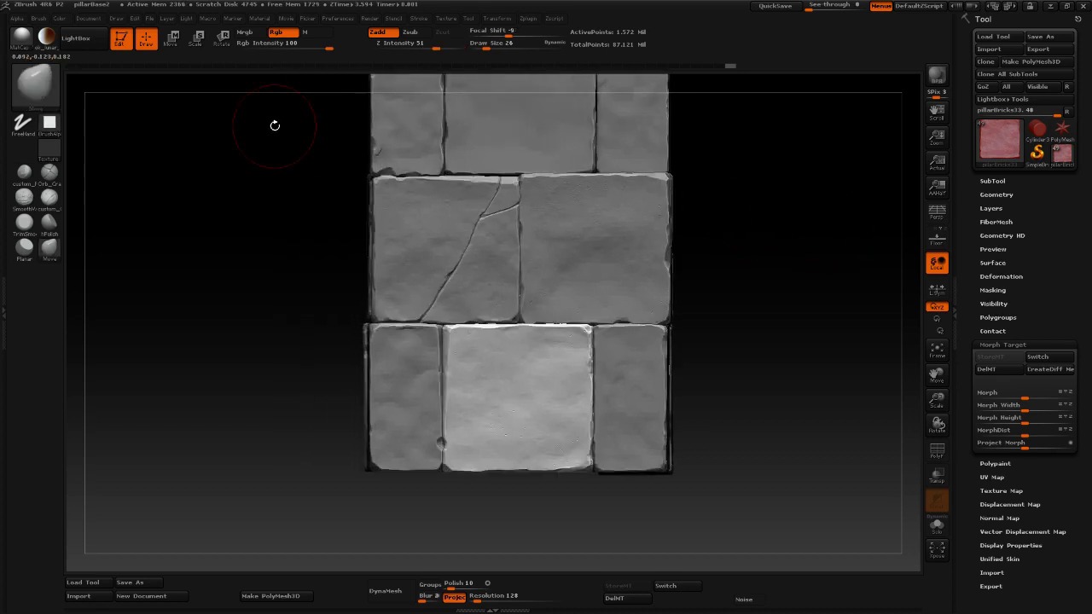
Save the project over pillarBase2.ZPR in the Pillar folder of Fantasy Cave's Zbrush Sculpts on drive E.
click(149, 19)
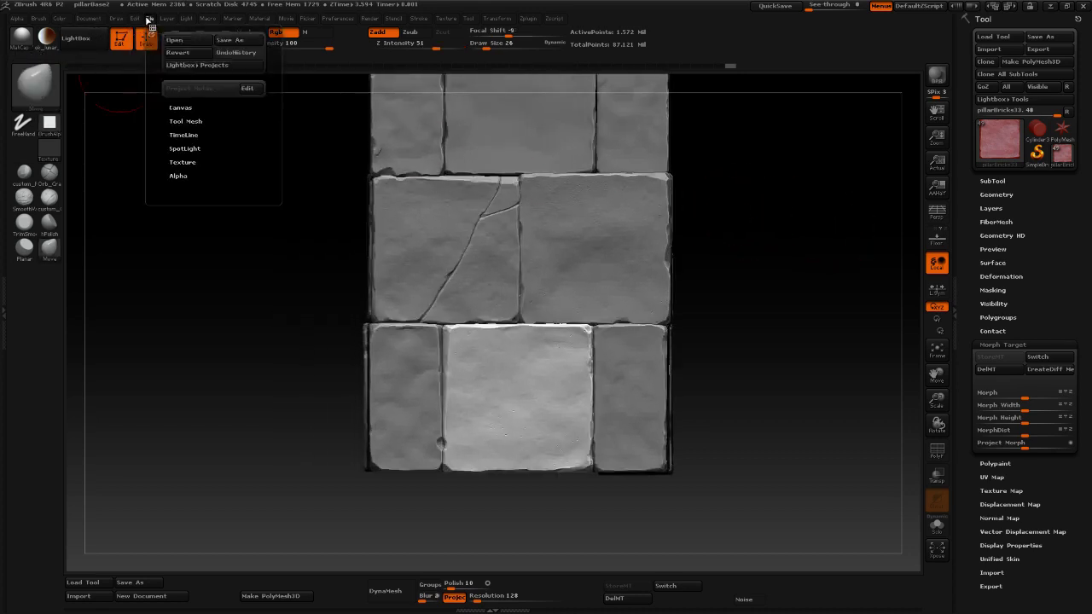
click(227, 40)
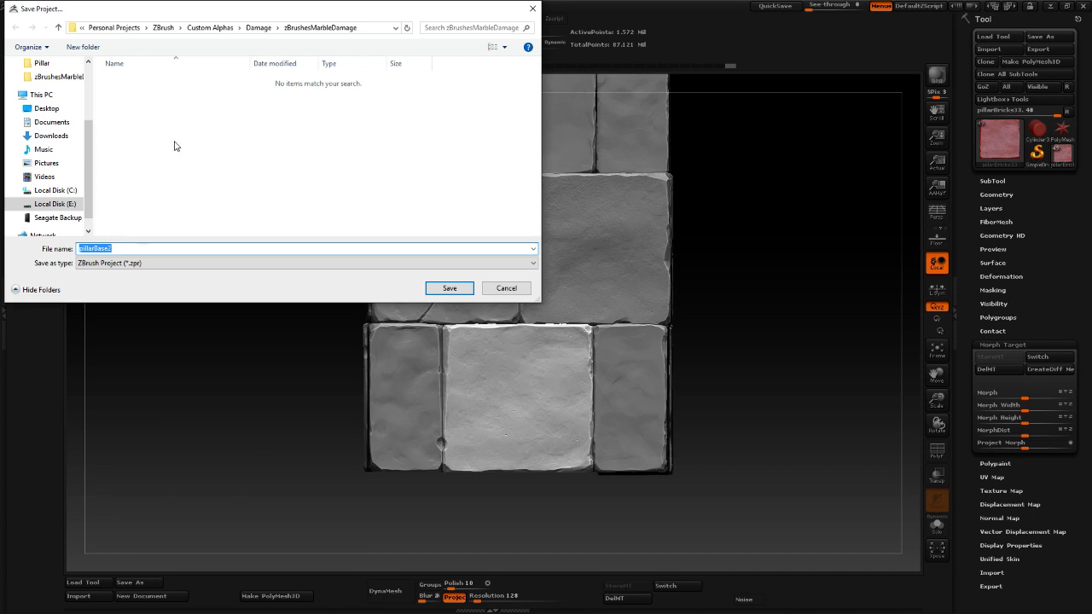
click(210, 27)
click(150, 28)
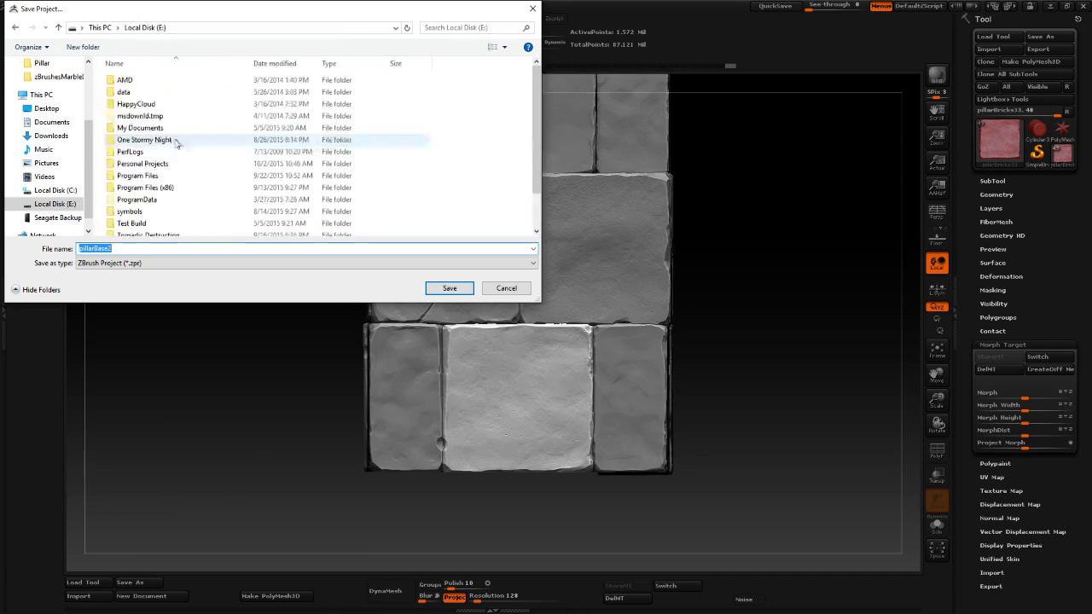
scroll(174, 152, down, 1)
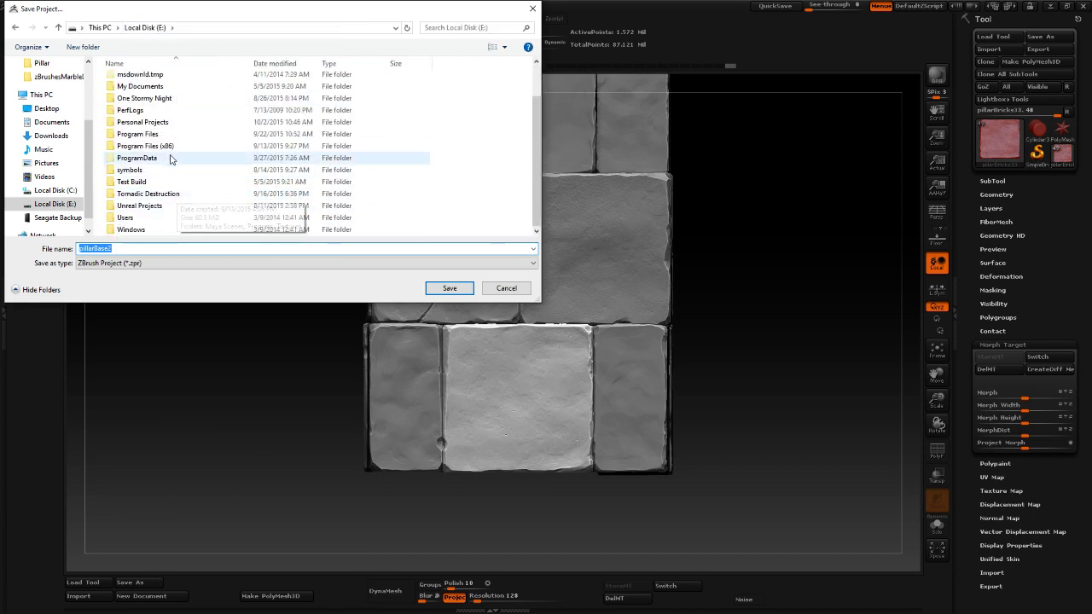
double_click(141, 122)
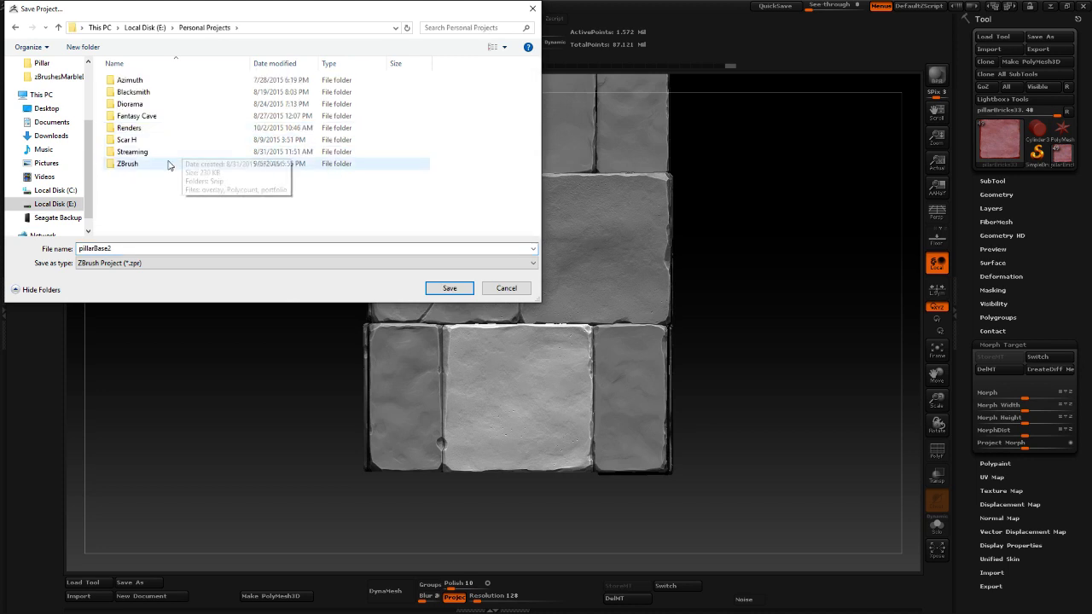
double_click(141, 116)
click(137, 200)
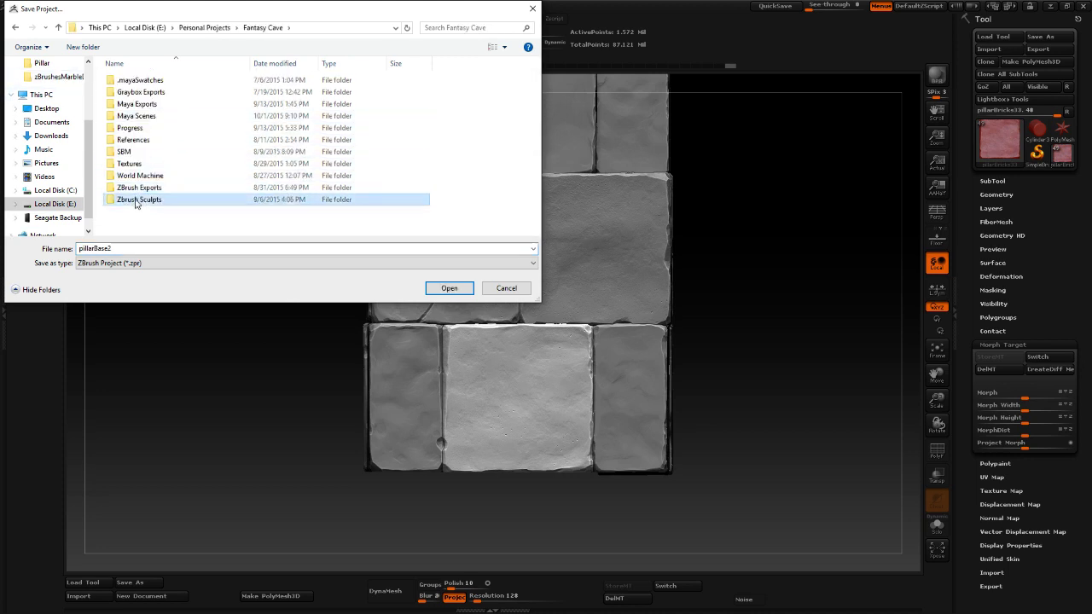
double_click(137, 199)
double_click(140, 92)
double_click(139, 93)
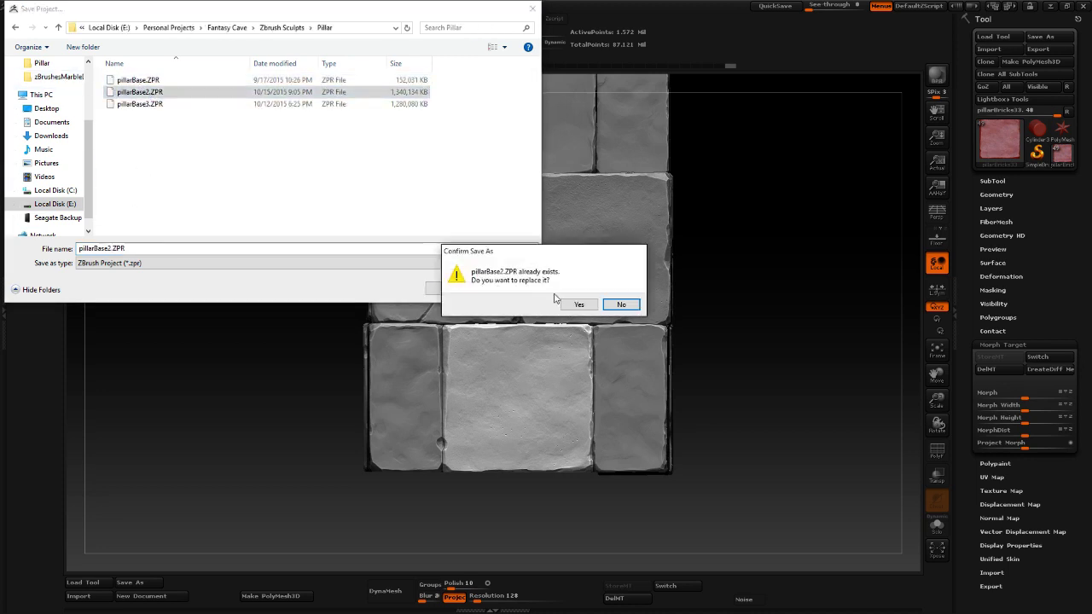
click(578, 304)
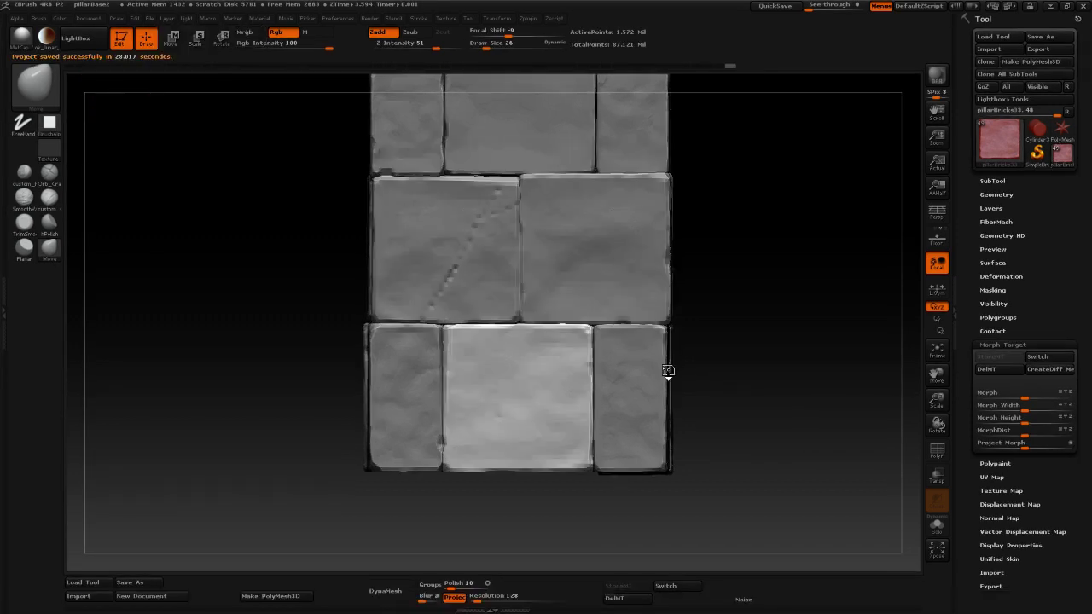
Store a morph target for the bottom row's bright narrow end brick and load the saved noise preset onto its surface.
alt+click(632, 384)
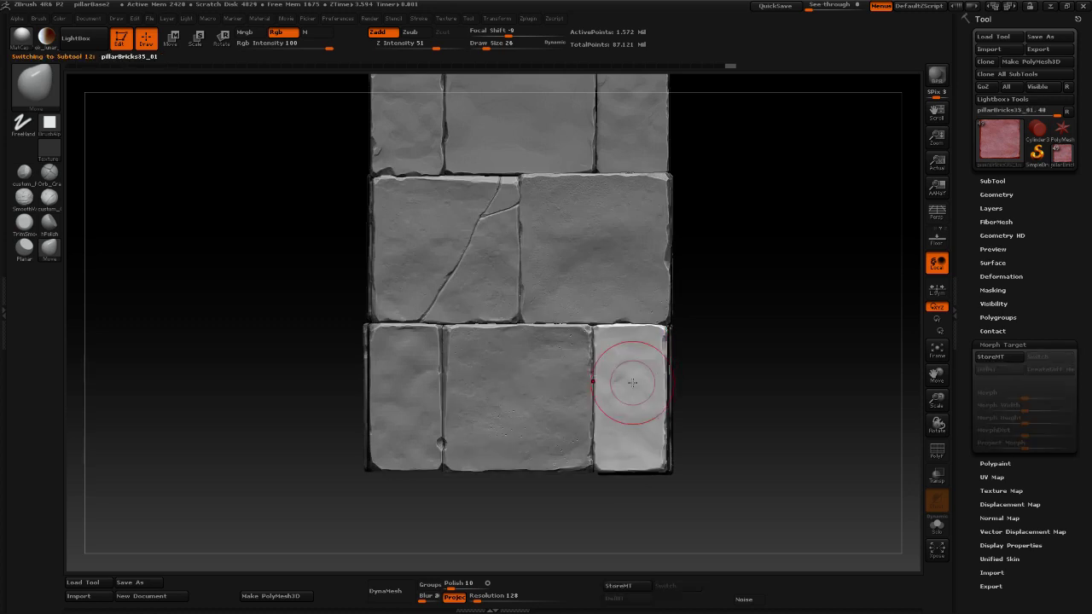
click(997, 357)
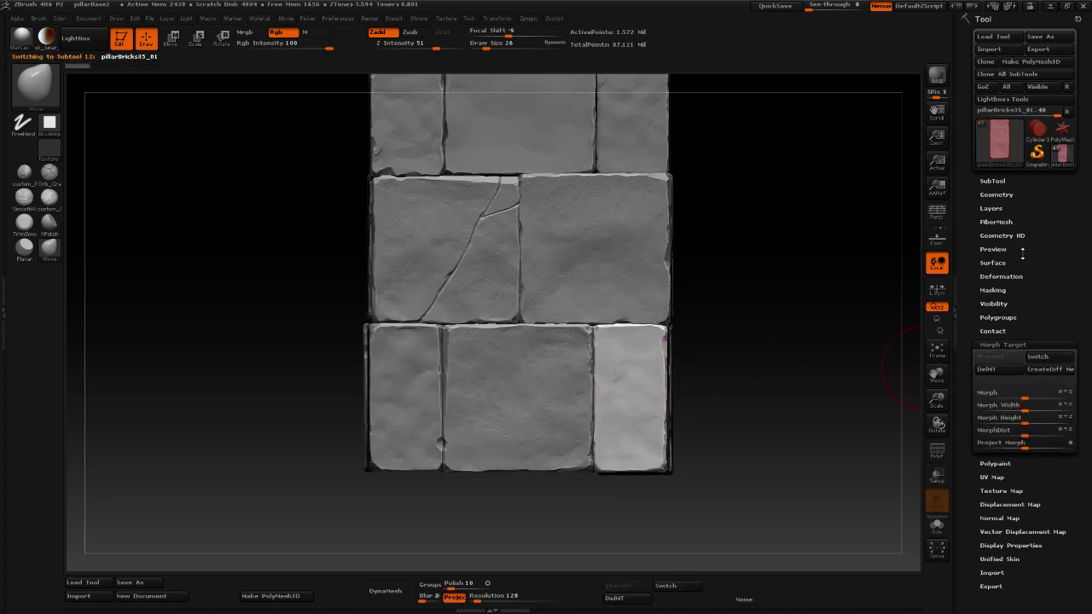
click(993, 263)
click(993, 278)
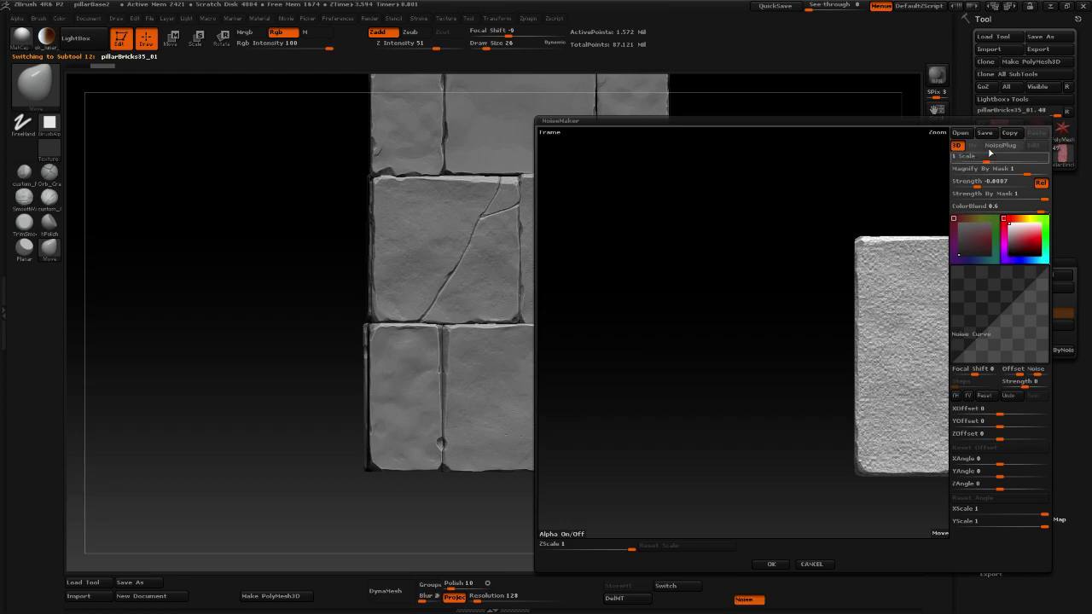
click(960, 133)
double_click(171, 80)
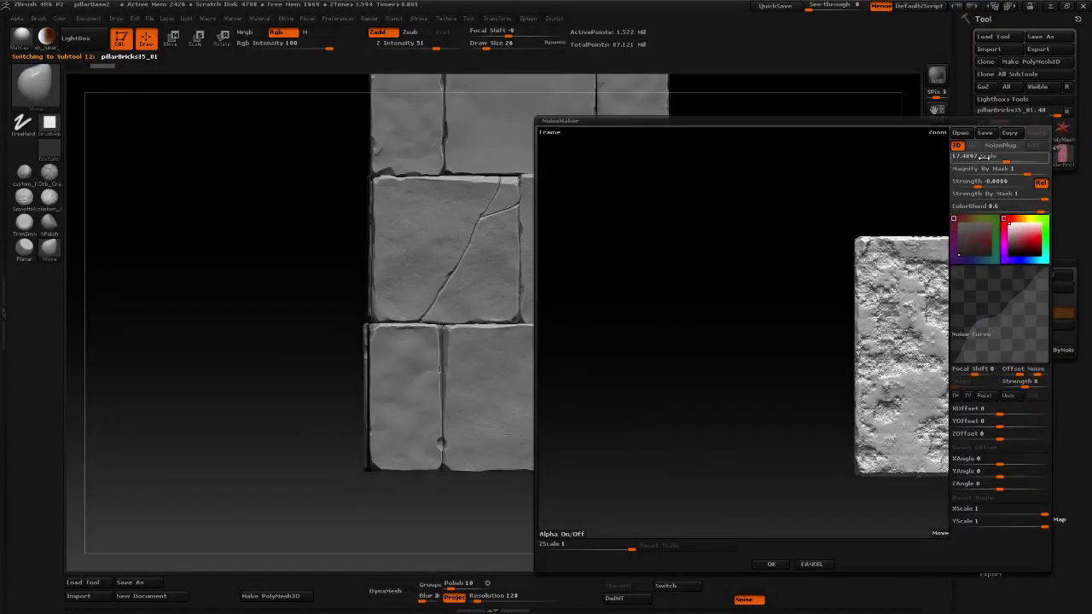
click(772, 563)
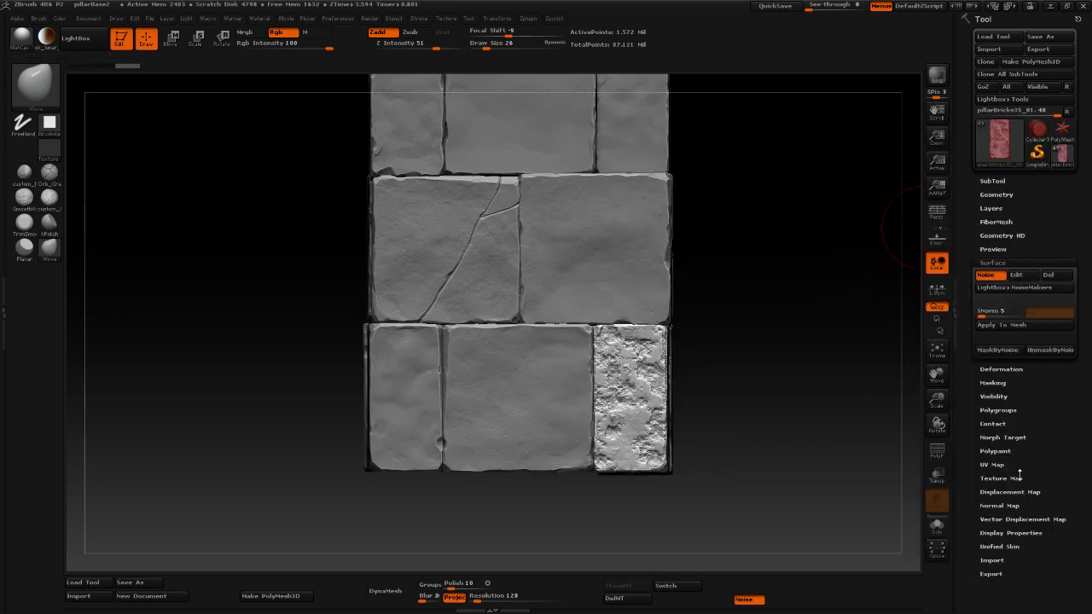
Try to fade the narrow brick's unapplied noise by raising the Morph value to about 91.
click(1019, 439)
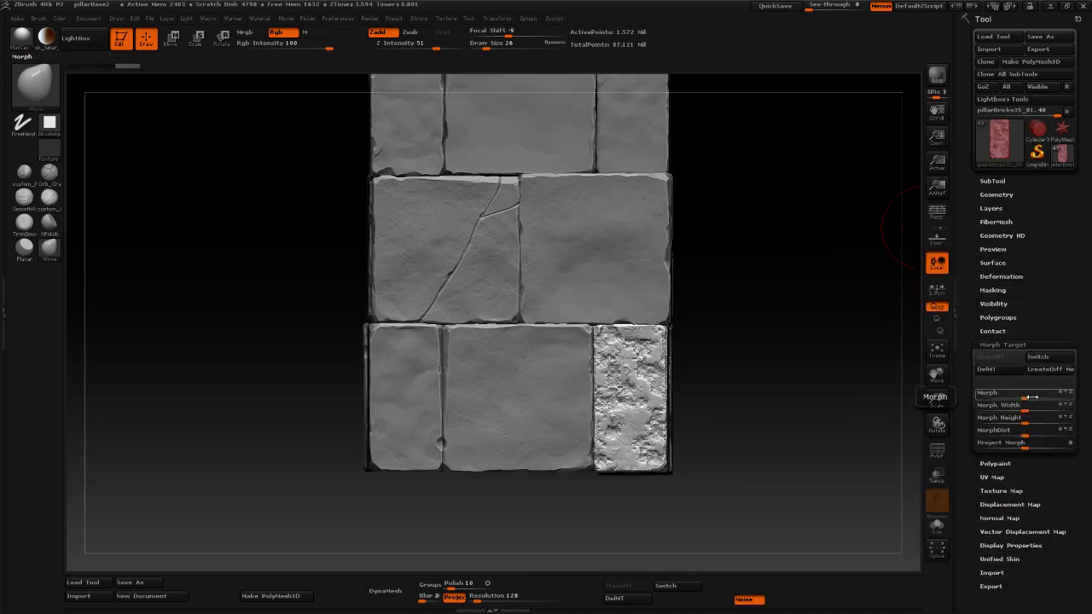
drag(1043, 398, 1064, 399)
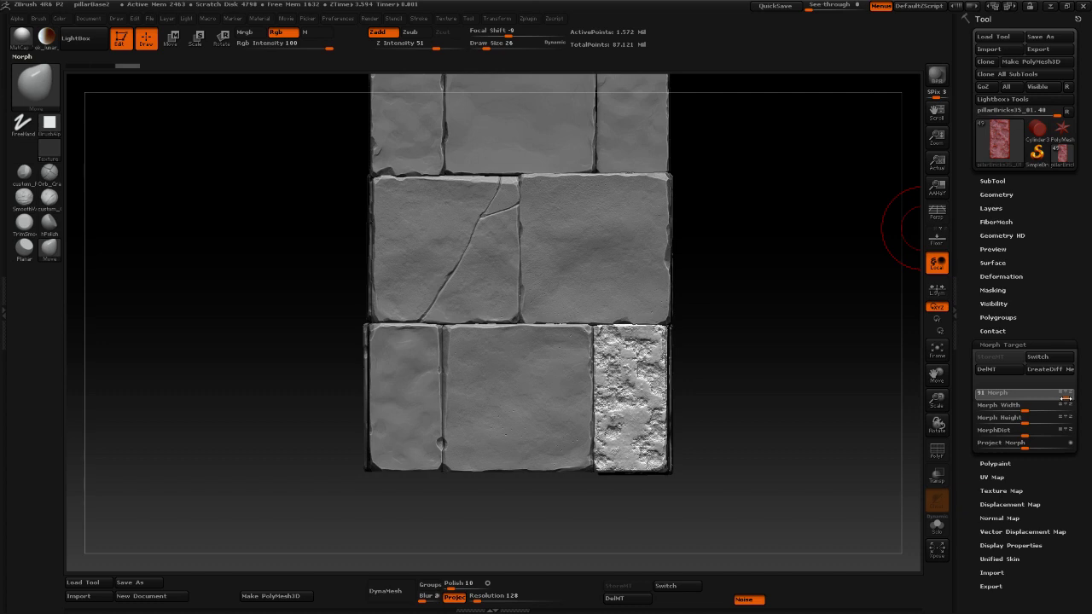
drag(1067, 398, 1066, 399)
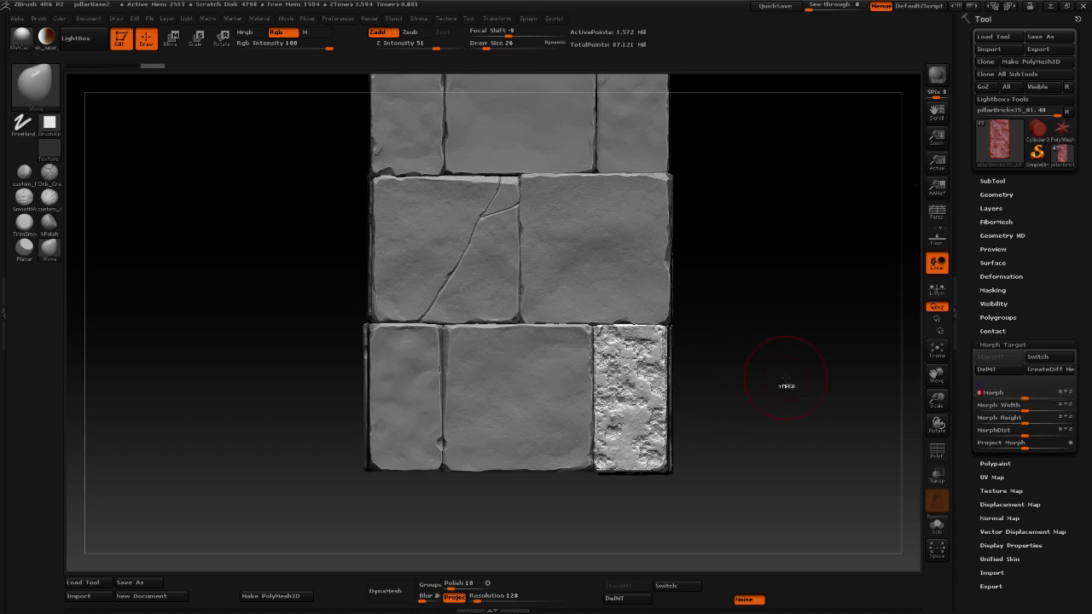
key(ctrl+z)
Apply the noise to the narrow brick's mesh and soften it with repeated Morph adjustments, including one at 87.
click(993, 263)
click(1000, 329)
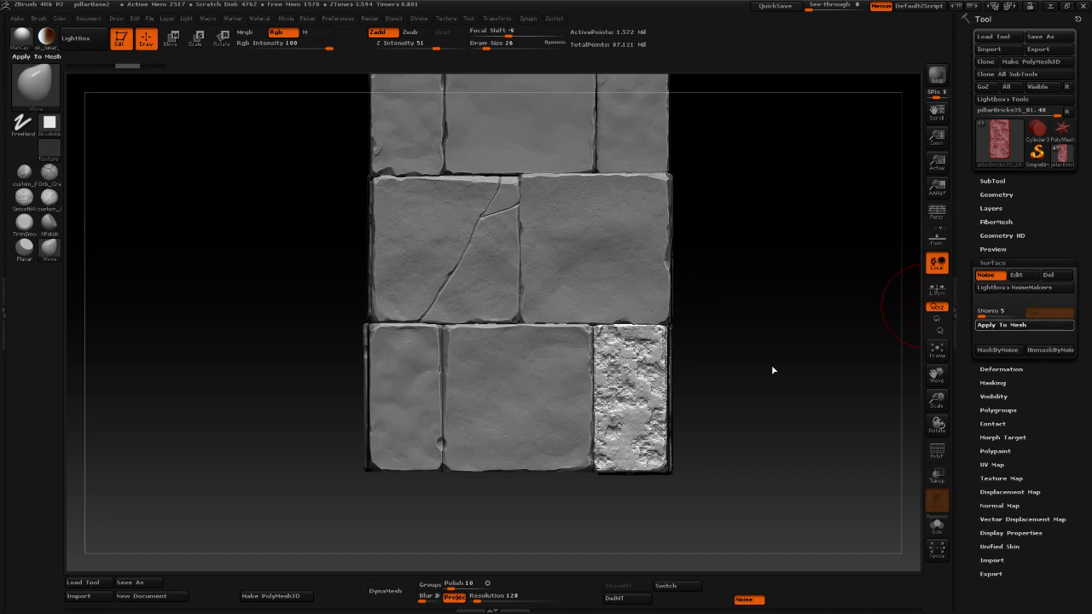
click(1004, 437)
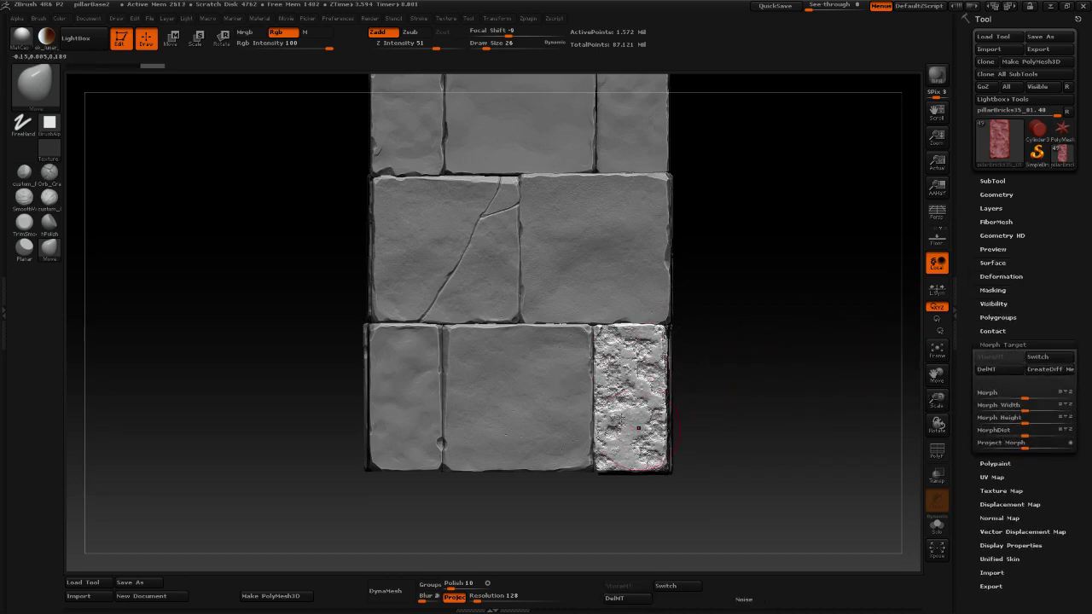
drag(1026, 399, 1056, 400)
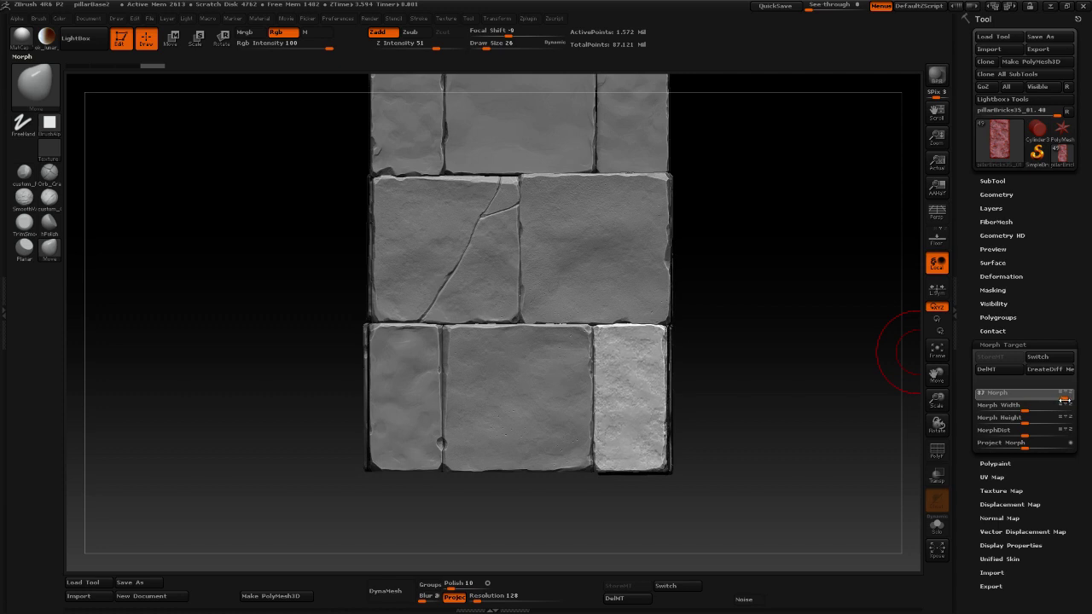
drag(1065, 399, 1066, 400)
drag(1065, 399, 792, 370)
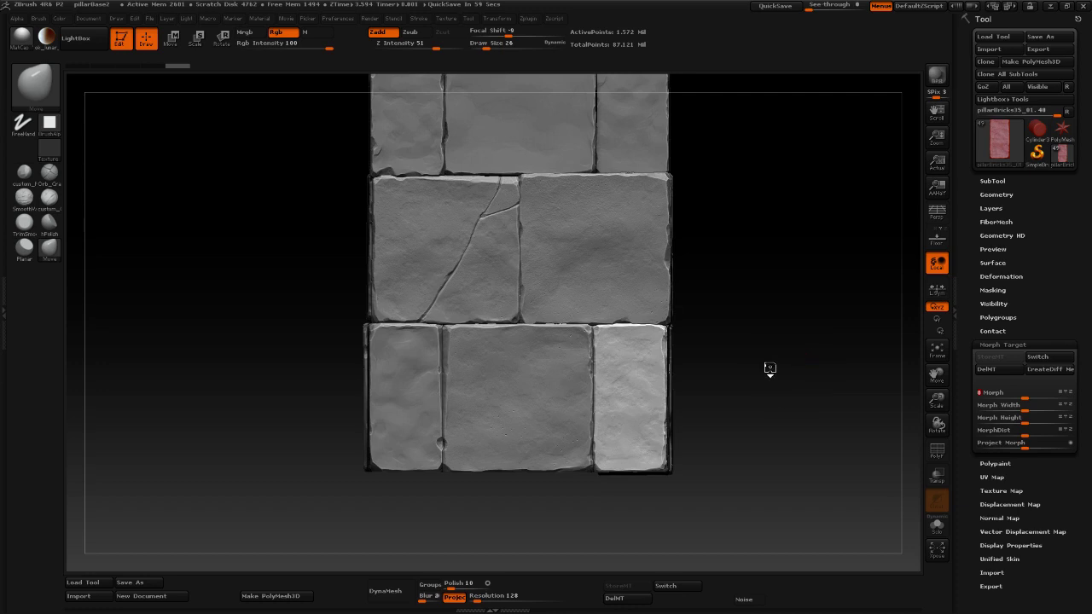
Examine the brick surfaces on several sides of the pillar, from the whole column down to the cracked brick's rows.
mouse_move(745, 377)
mouse_down()
mouse_move(454, 340)
mouse_move(388, 349)
mouse_up()
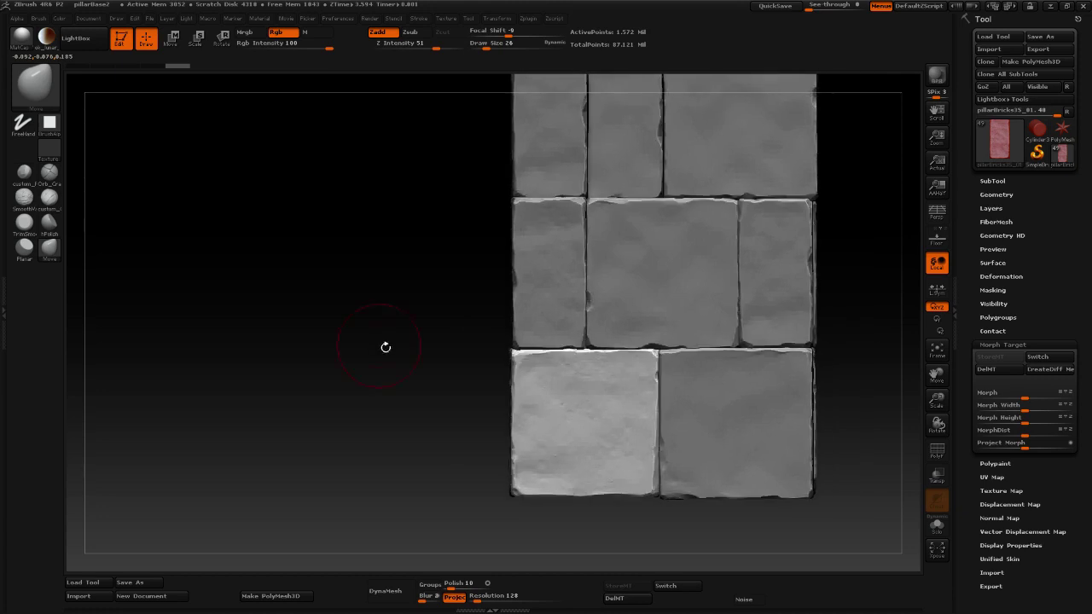
mouse_move(540, 361)
mouse_down()
mouse_move(602, 463)
mouse_move(532, 414)
mouse_move(551, 453)
mouse_move(580, 474)
mouse_up()
mouse_move(787, 419)
mouse_down()
mouse_move(708, 426)
mouse_move(731, 439)
mouse_move(693, 392)
mouse_up()
drag(404, 418, 706, 369)
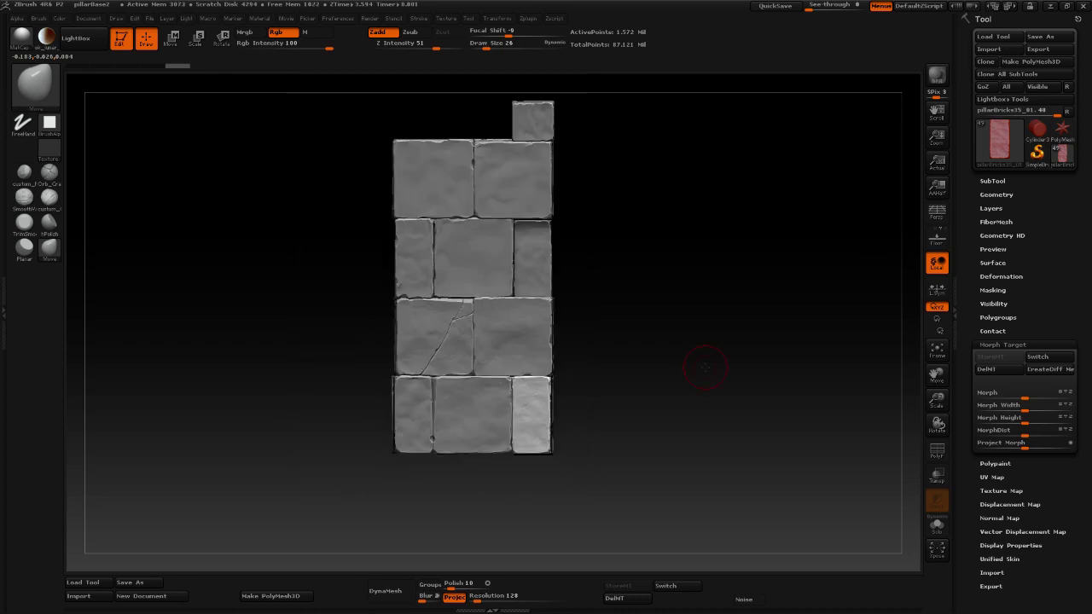
alt+drag(646, 349, 683, 432)
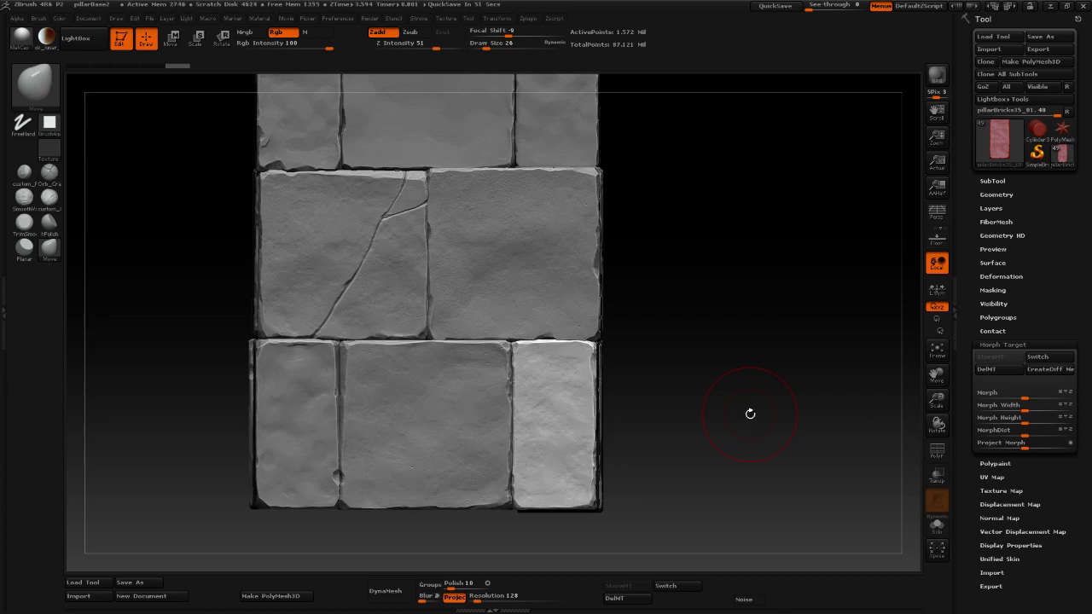
alt+drag(739, 339, 752, 394)
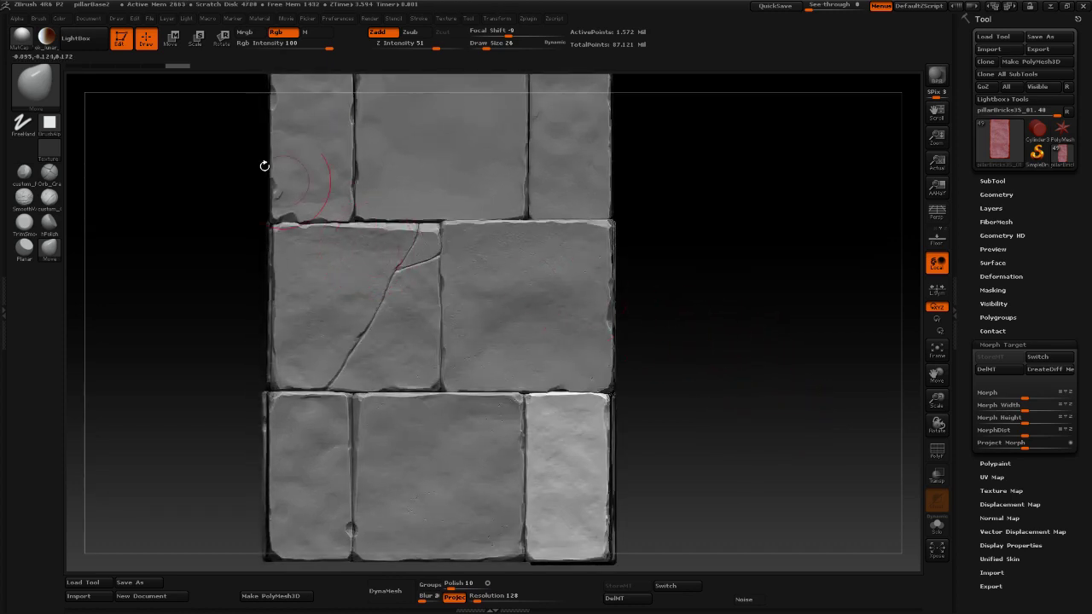
click(149, 18)
click(36, 89)
click(122, 285)
click(38, 106)
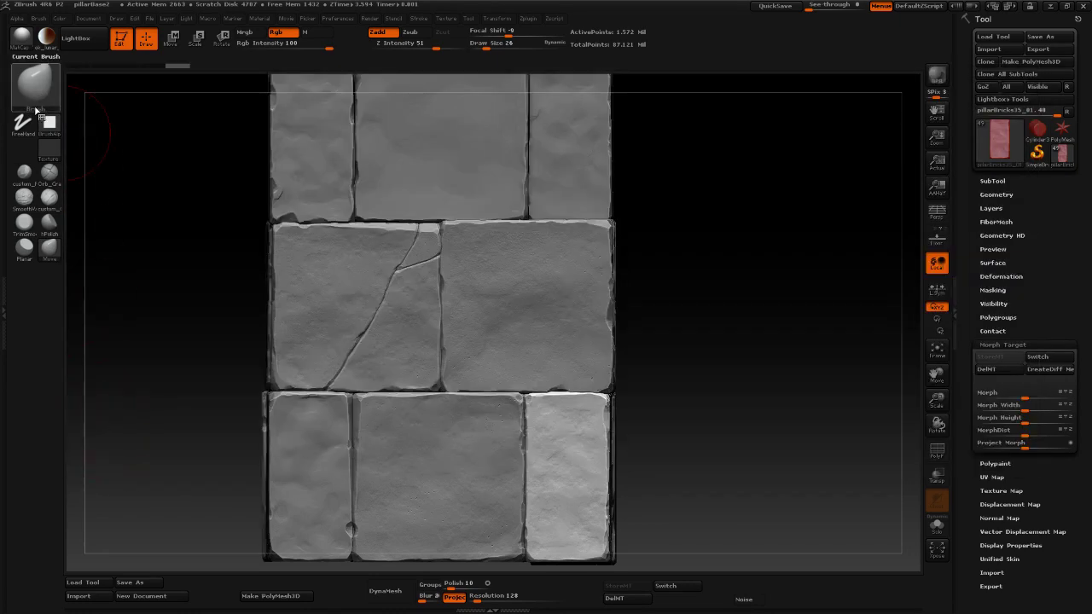
click(45, 99)
click(100, 418)
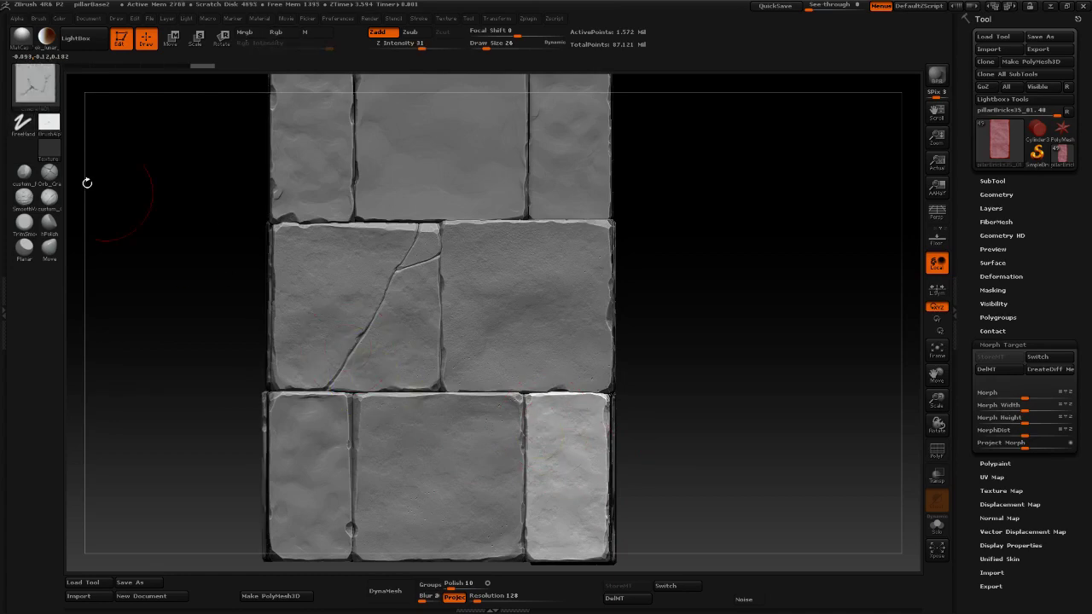
click(30, 92)
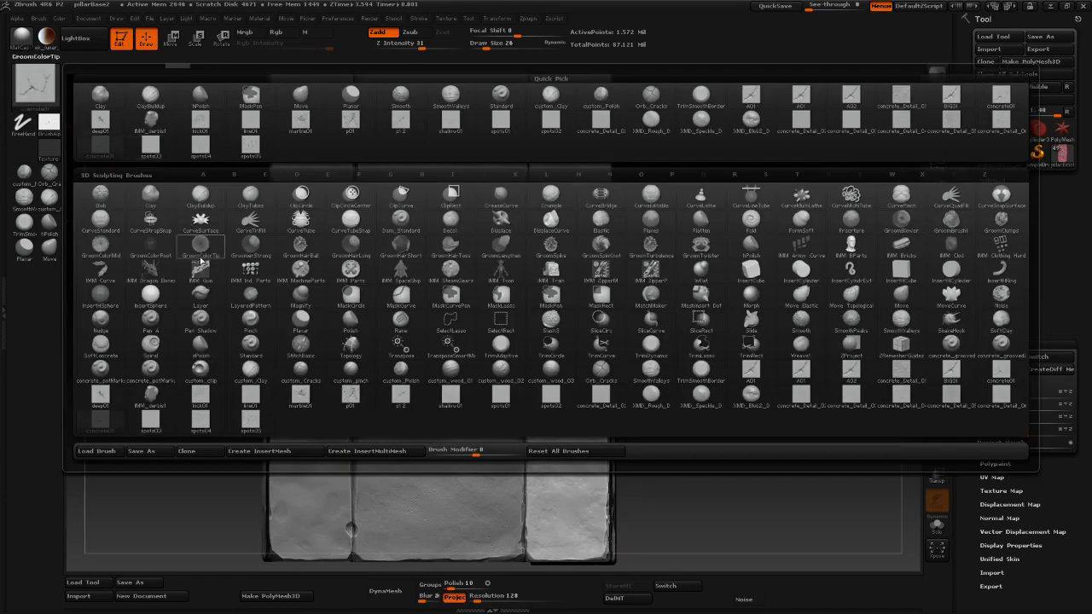
click(151, 422)
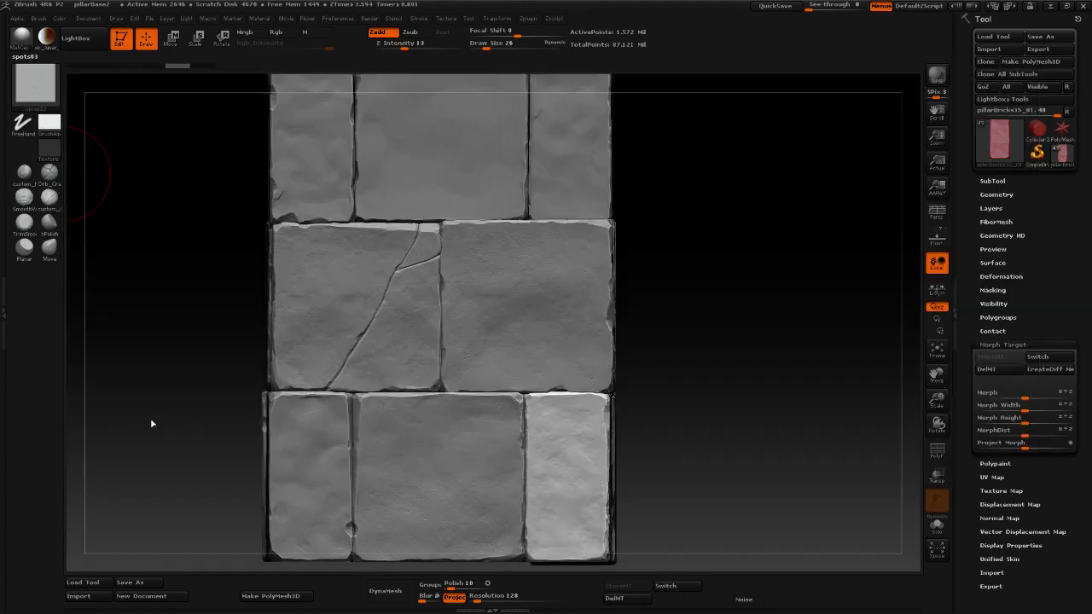
Sculpt fine concrete grain across the bottom row's bright narrow end brick using the custom concrete_Detail brush with light overlapping strokes.
click(33, 90)
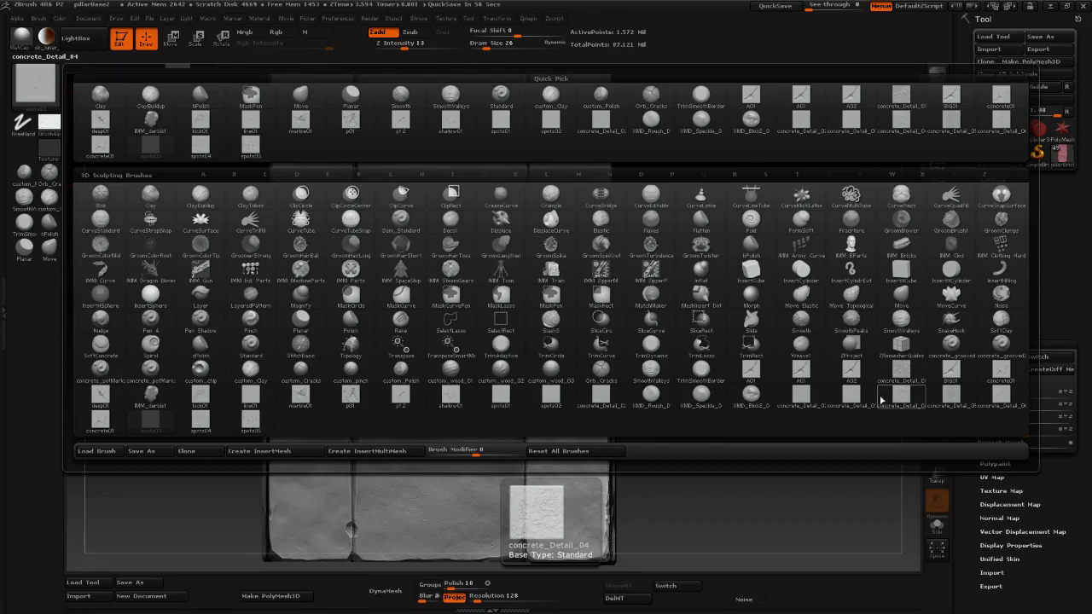
click(605, 397)
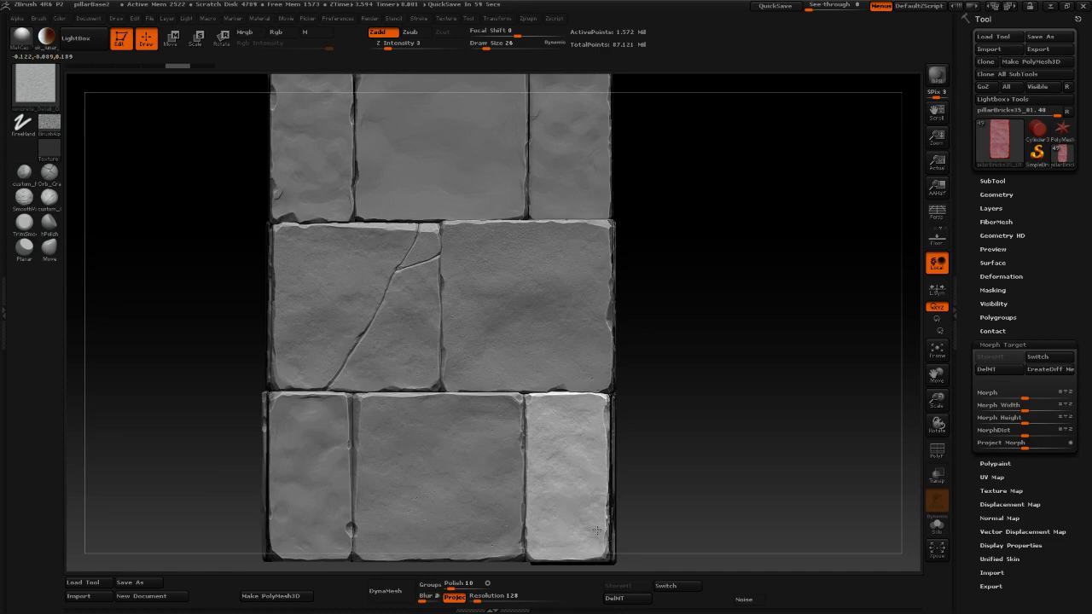
alt+drag(809, 450, 773, 325)
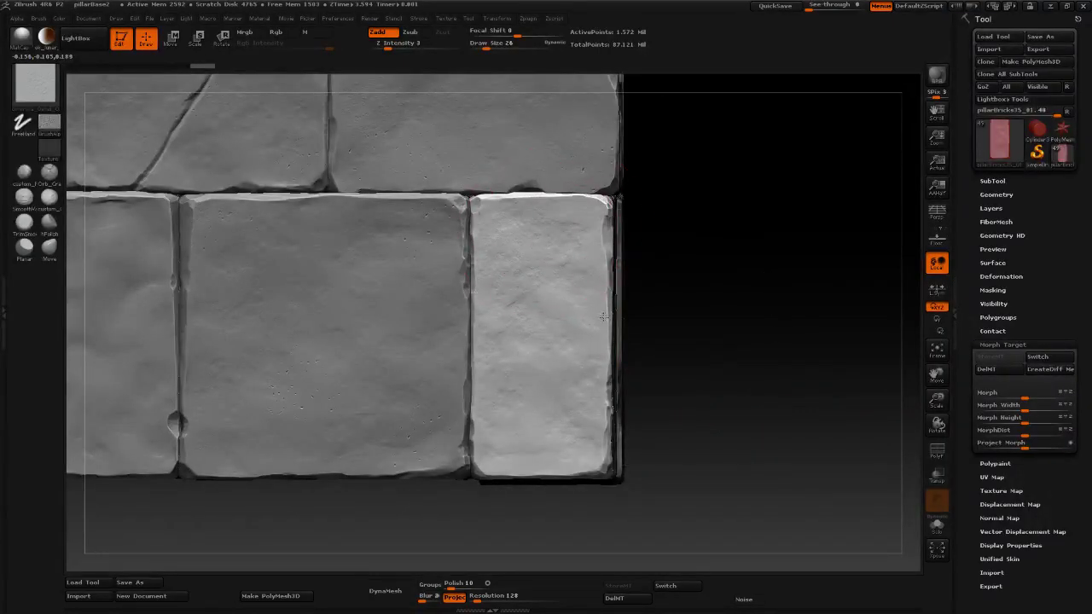
mouse_move(603, 317)
mouse_down()
mouse_move(596, 291)
mouse_move(603, 363)
mouse_up()
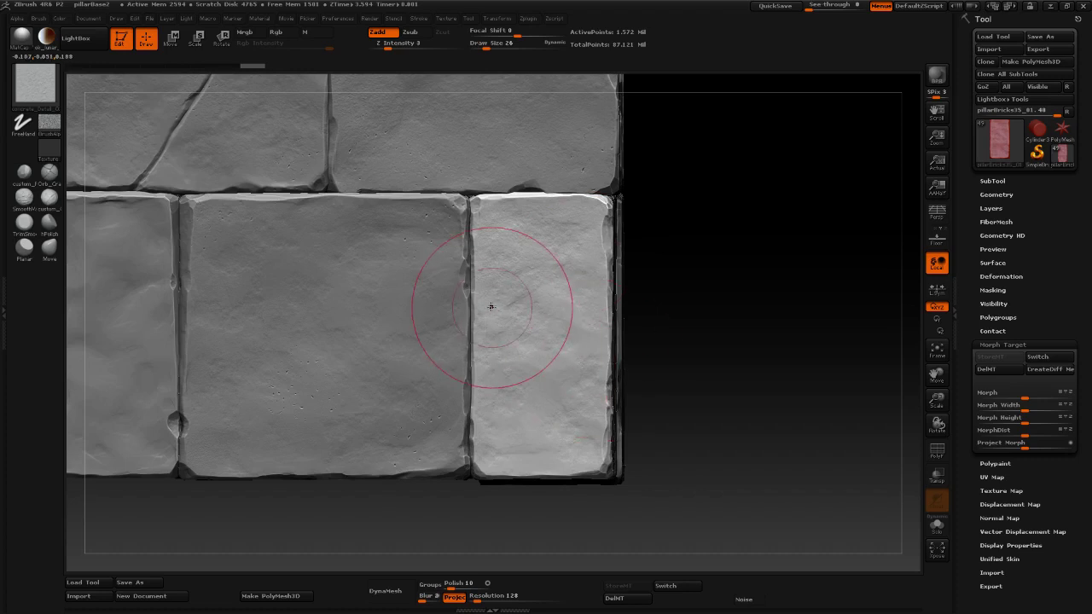
mouse_move(492, 307)
mouse_down()
mouse_move(551, 345)
mouse_move(570, 391)
mouse_up()
drag(495, 360, 491, 370)
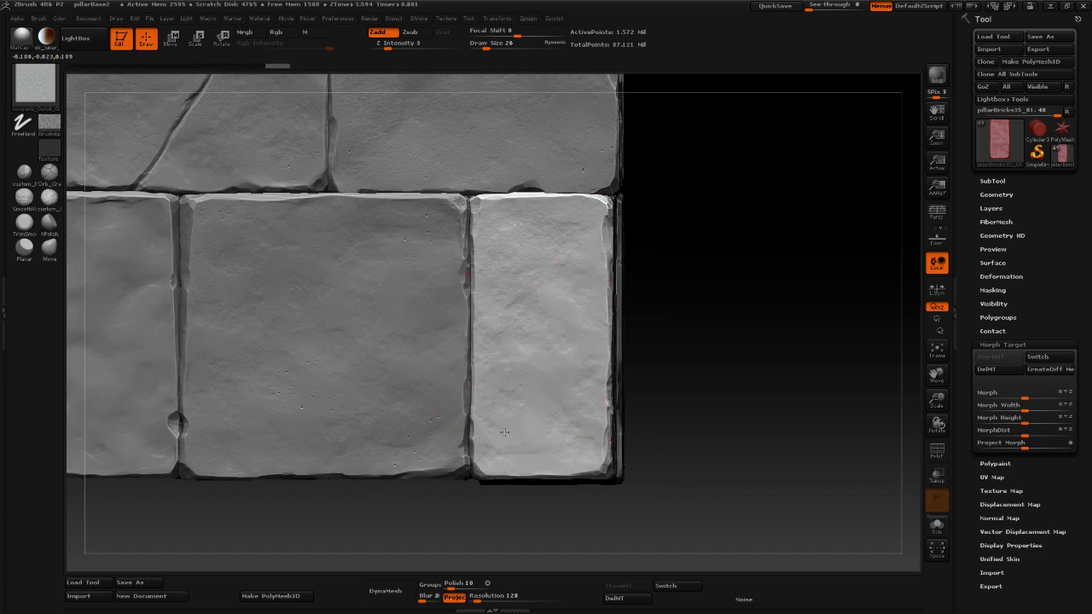
mouse_move(504, 433)
mouse_down()
mouse_move(488, 419)
mouse_move(507, 466)
mouse_move(500, 451)
mouse_move(501, 493)
mouse_up()
drag(548, 427, 600, 508)
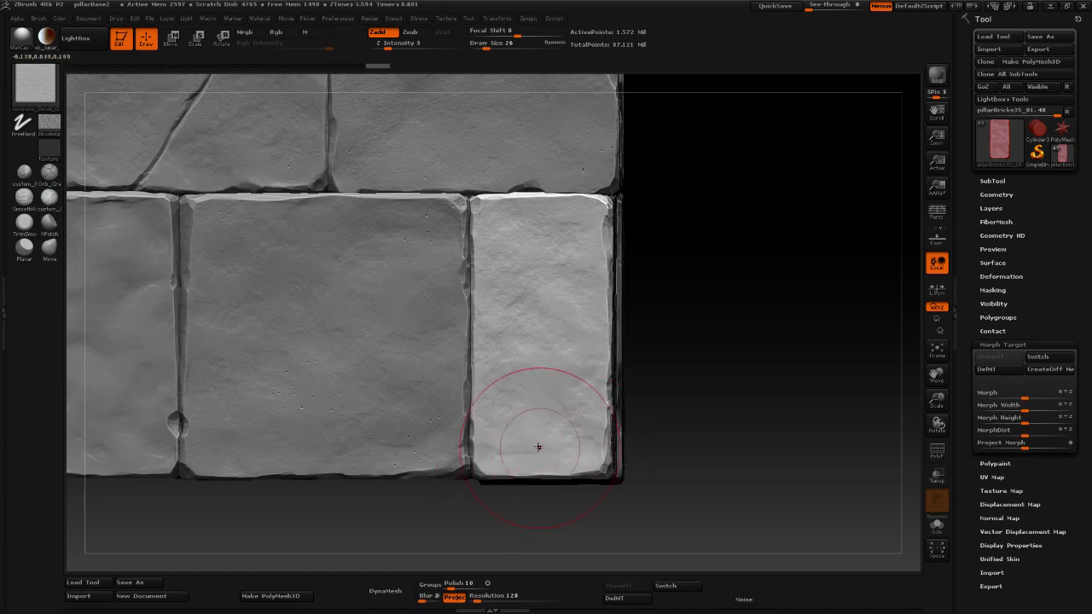
mouse_move(539, 449)
mouse_down()
mouse_move(559, 510)
mouse_move(581, 499)
mouse_up()
drag(543, 371, 602, 499)
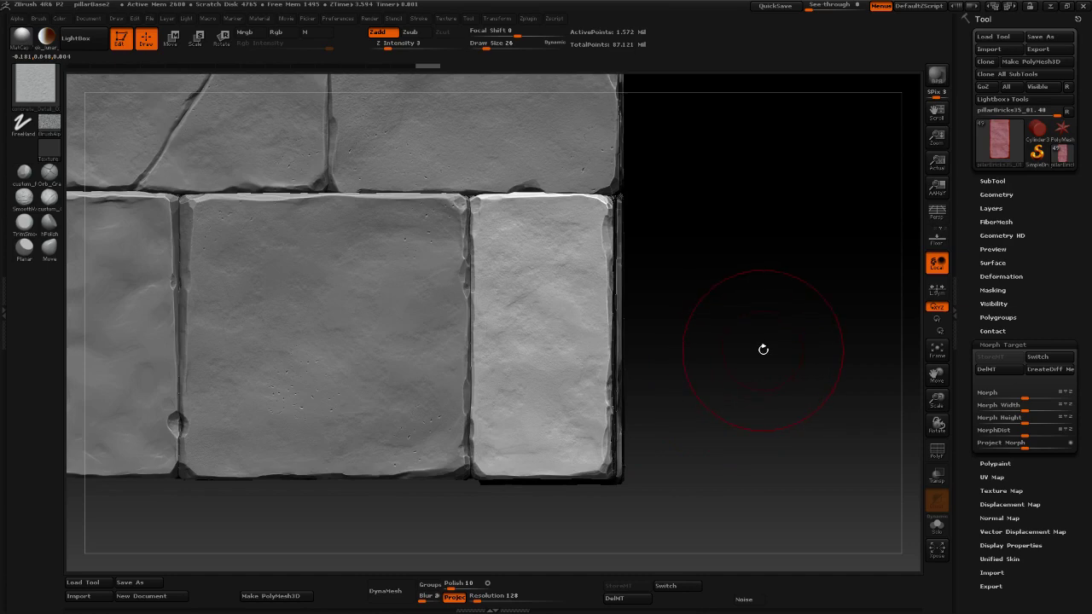
Brush the same concrete grain over the whole face of the wide bottom-row brick around the corner, including its edges.
mouse_move(762, 349)
mouse_down()
mouse_move(457, 326)
mouse_move(313, 337)
mouse_up()
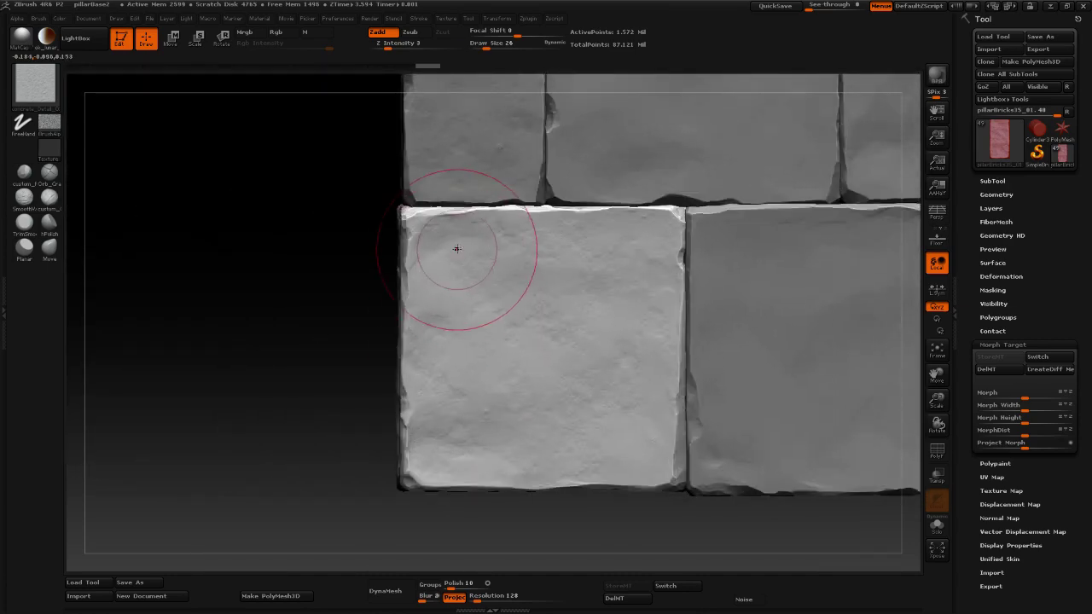
mouse_move(455, 248)
mouse_down()
mouse_move(484, 332)
mouse_move(542, 302)
mouse_up()
mouse_move(544, 248)
mouse_down()
mouse_move(563, 341)
mouse_move(478, 333)
mouse_move(442, 375)
mouse_up()
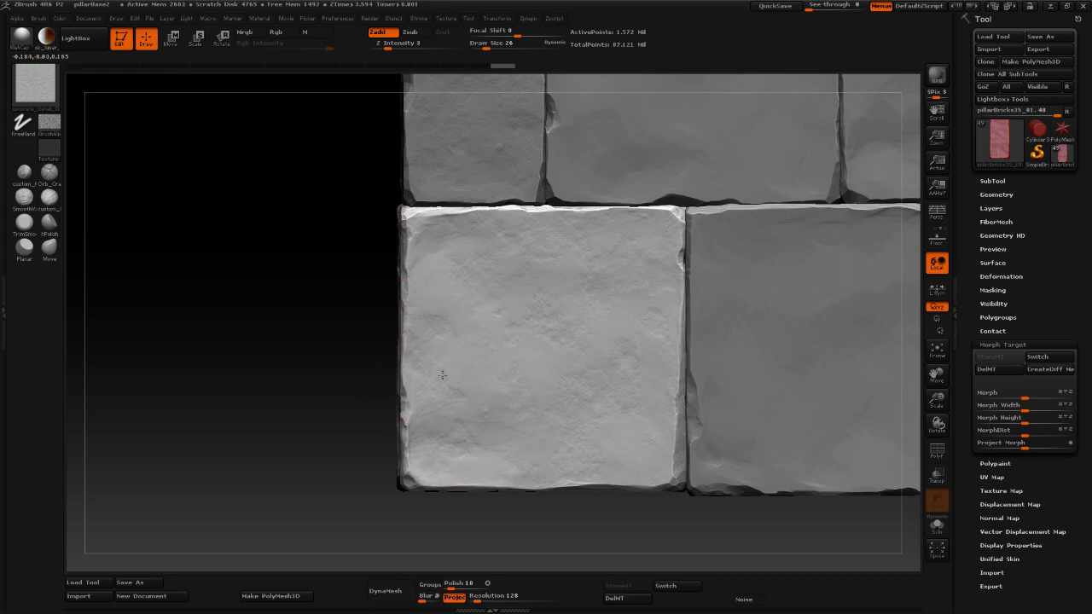
drag(458, 444, 456, 457)
mouse_move(432, 420)
mouse_down()
mouse_move(449, 476)
mouse_move(490, 465)
mouse_move(516, 493)
mouse_up()
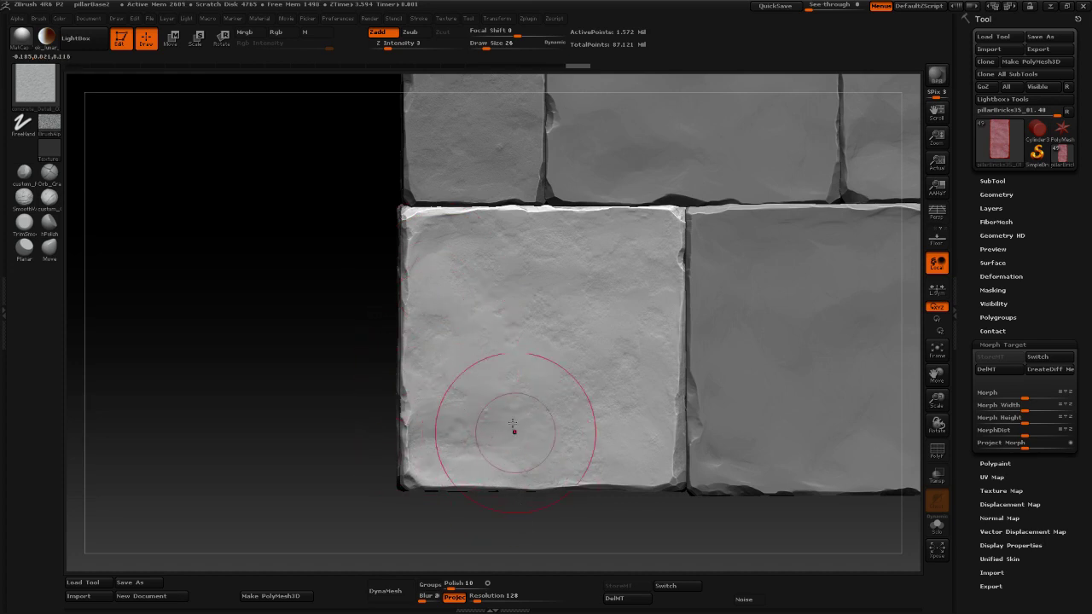
drag(489, 360, 508, 424)
drag(526, 475, 552, 421)
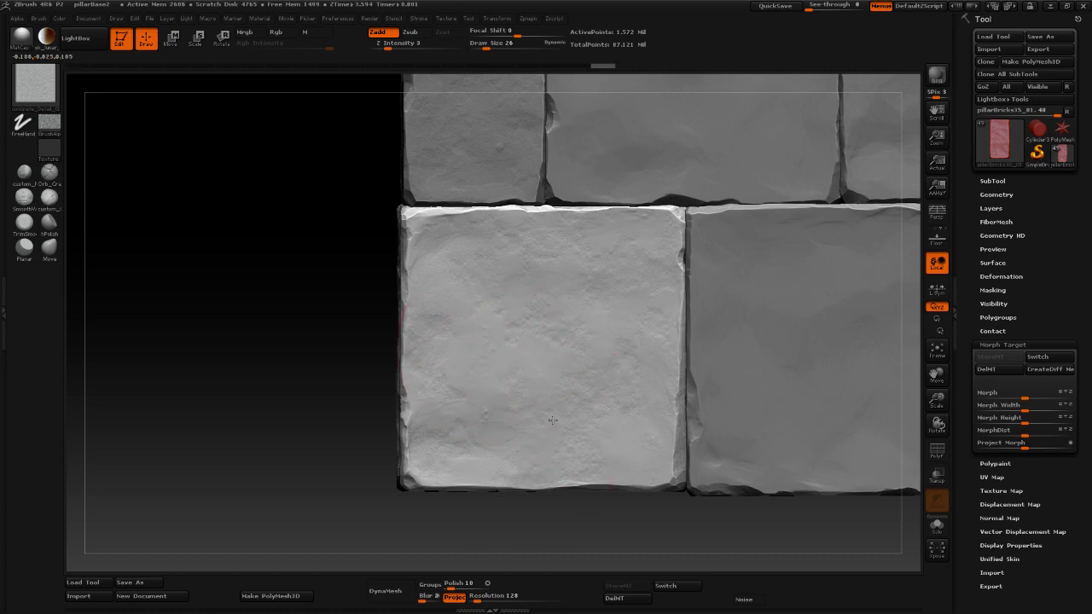
drag(560, 472, 571, 330)
mouse_move(588, 388)
mouse_down()
mouse_move(515, 278)
mouse_move(558, 412)
mouse_move(609, 363)
mouse_up()
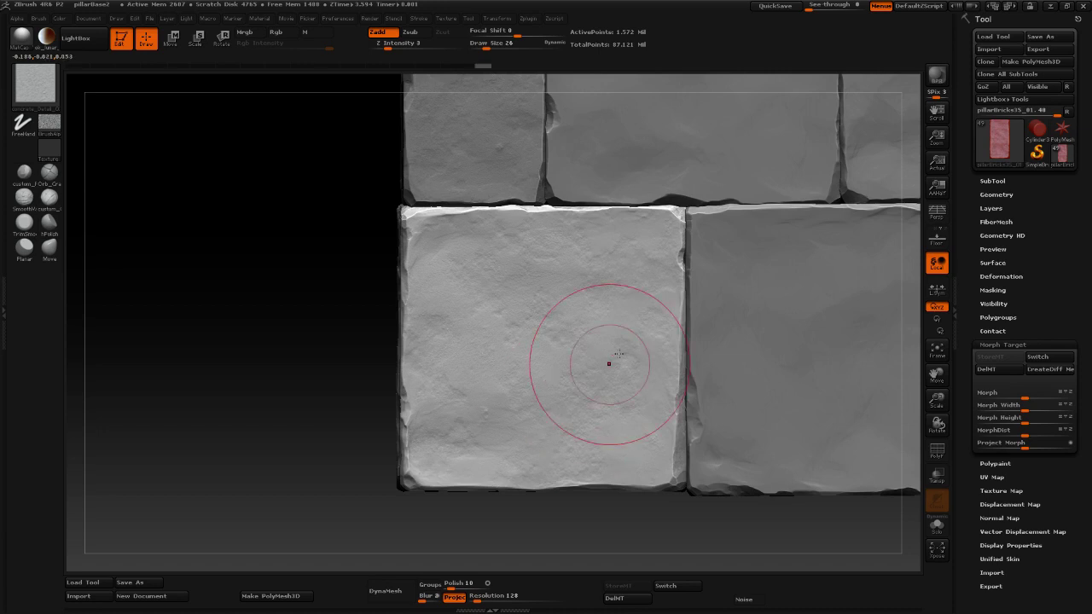
mouse_move(628, 234)
mouse_down()
mouse_move(664, 342)
mouse_move(620, 256)
mouse_up()
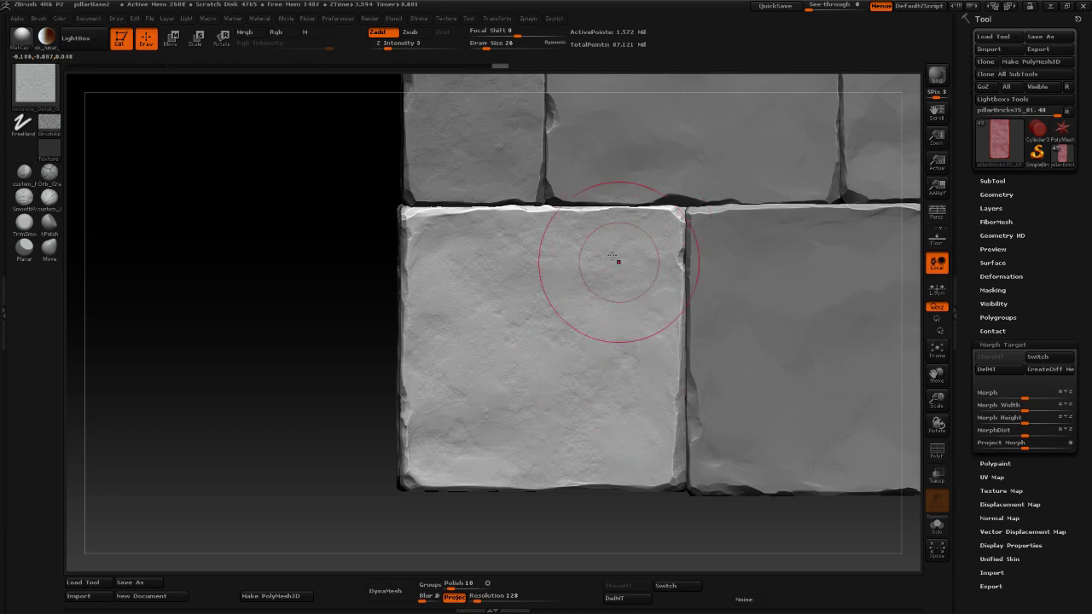
mouse_move(419, 218)
mouse_down()
mouse_move(512, 299)
mouse_move(646, 348)
mouse_up()
mouse_move(644, 309)
mouse_down()
mouse_move(598, 341)
mouse_move(672, 378)
mouse_move(651, 478)
mouse_up()
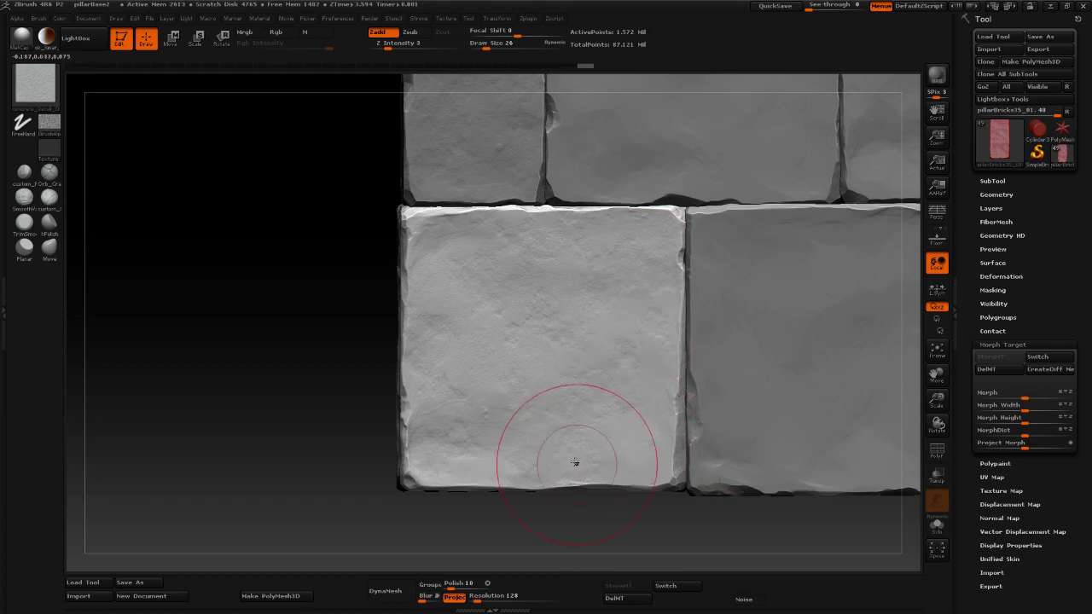
drag(584, 465, 541, 469)
drag(629, 398, 658, 379)
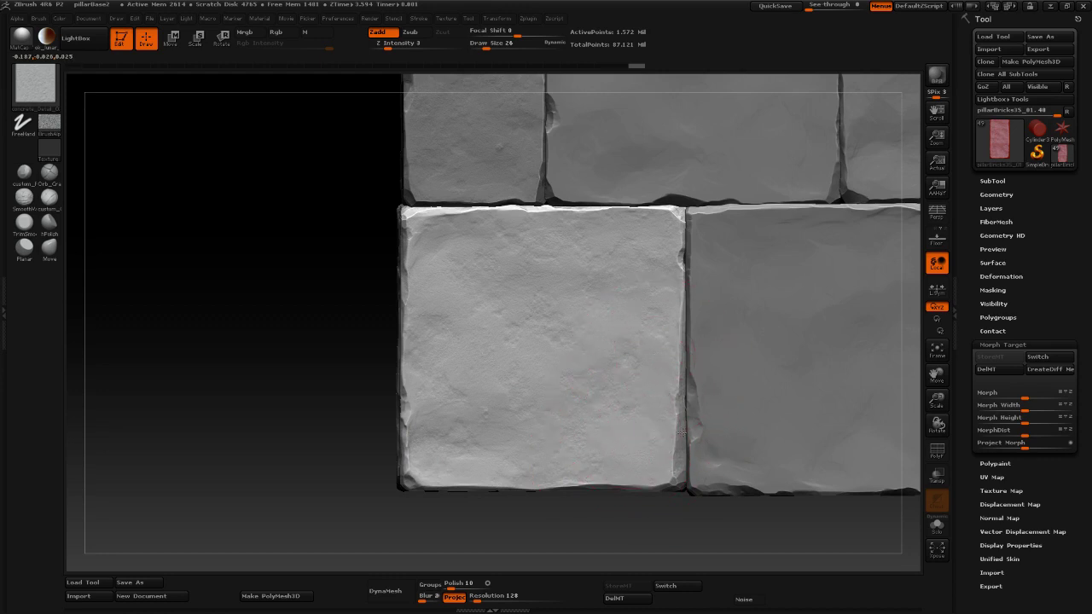
drag(682, 433, 644, 376)
mouse_move(600, 313)
mouse_down()
mouse_move(644, 384)
mouse_move(598, 377)
mouse_up()
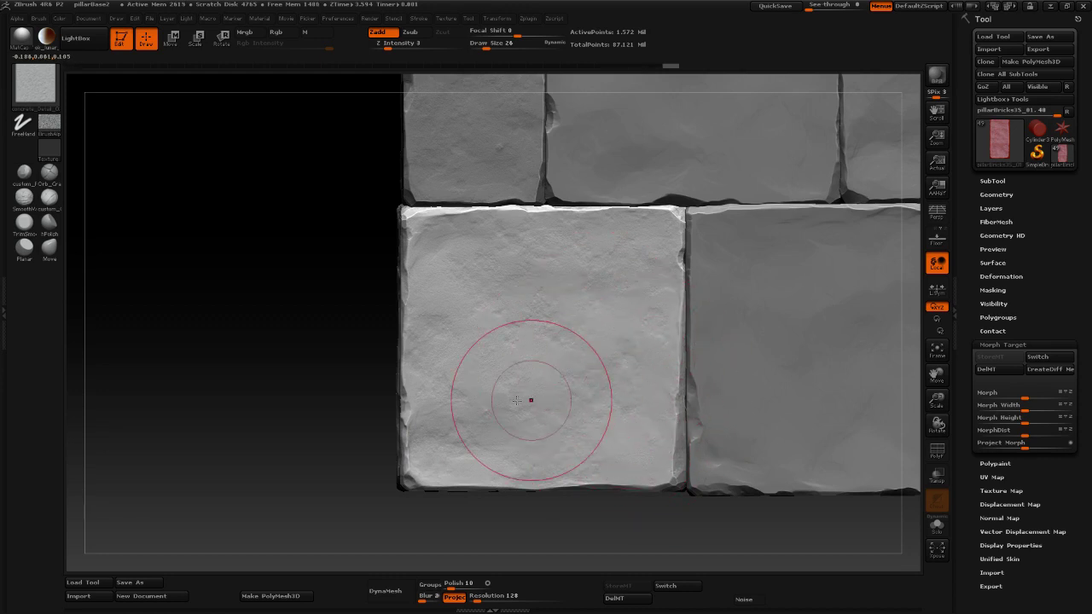
drag(476, 387, 463, 403)
Open the sculpting brush library for further detail on the bottom row's wide corner brick.
mouse_move(318, 392)
alt+mouse_down()
mouse_move(312, 319)
mouse_move(334, 324)
alt+mouse_up()
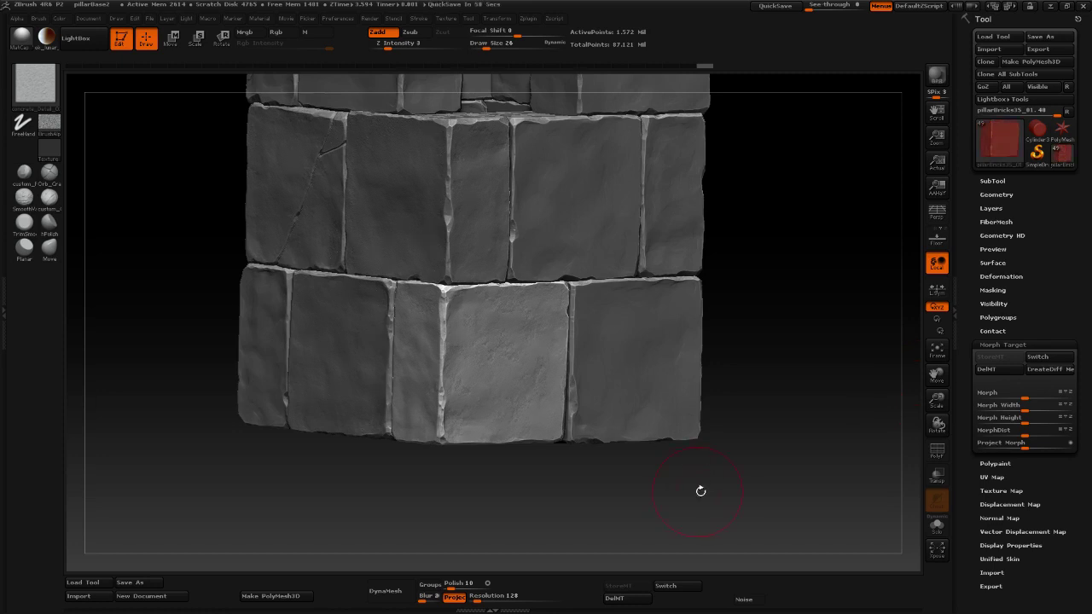
drag(738, 488, 819, 483)
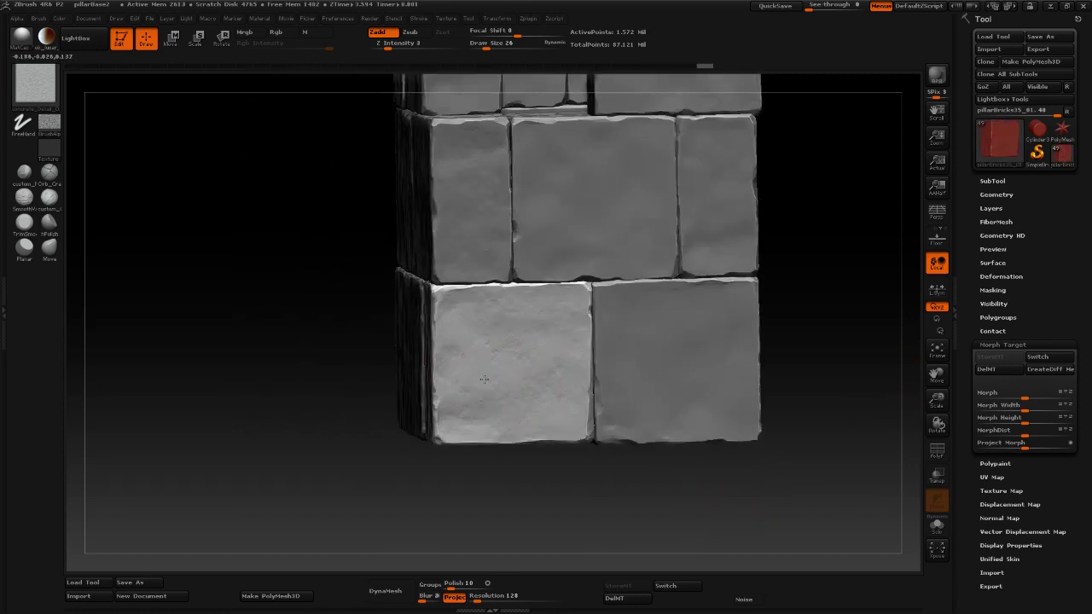
mouse_move(353, 414)
shift+mouse_down()
mouse_move(316, 360)
mouse_move(304, 478)
shift+mouse_up()
mouse_move(355, 505)
alt+mouse_down()
mouse_move(337, 373)
mouse_move(268, 390)
alt+mouse_up()
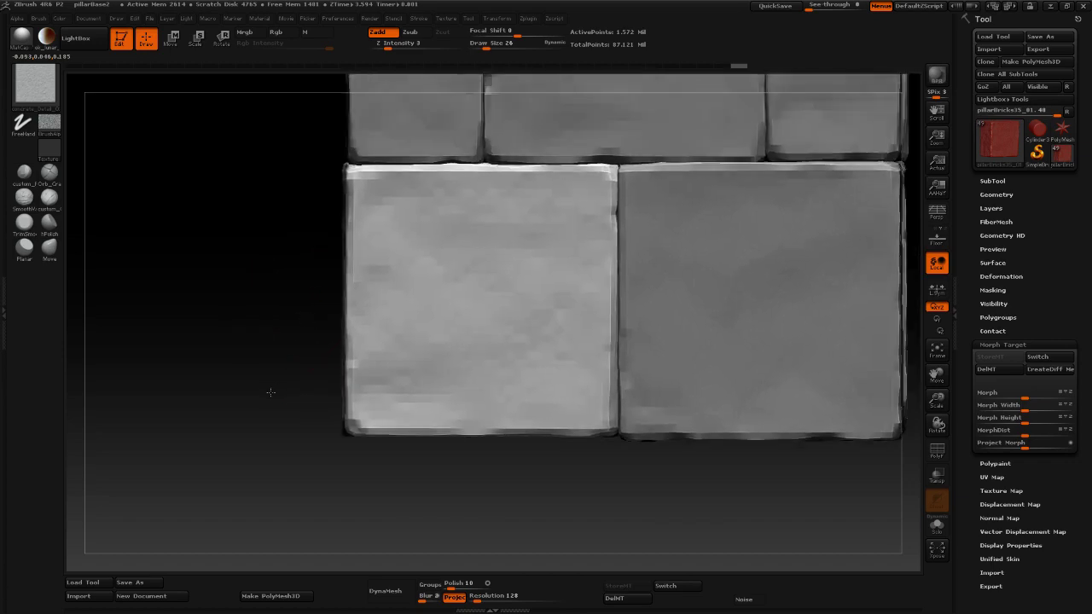
click(30, 86)
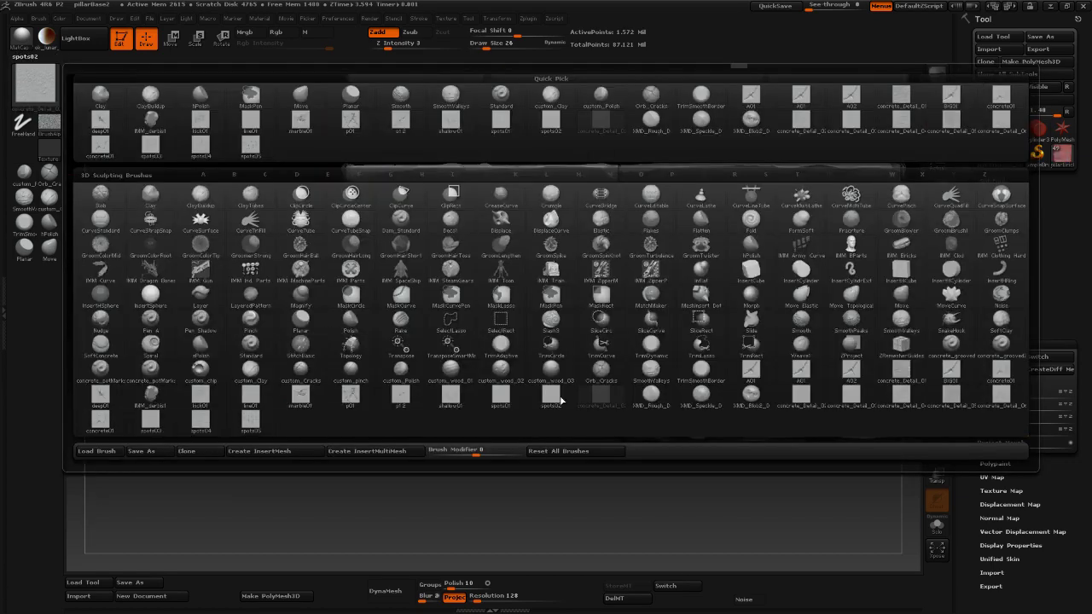
Load a concrete_Detail brush preset from the zBrushesMarbleDamage folder under ZBrush, Custom Alphas, Damage.
click(97, 450)
click(158, 26)
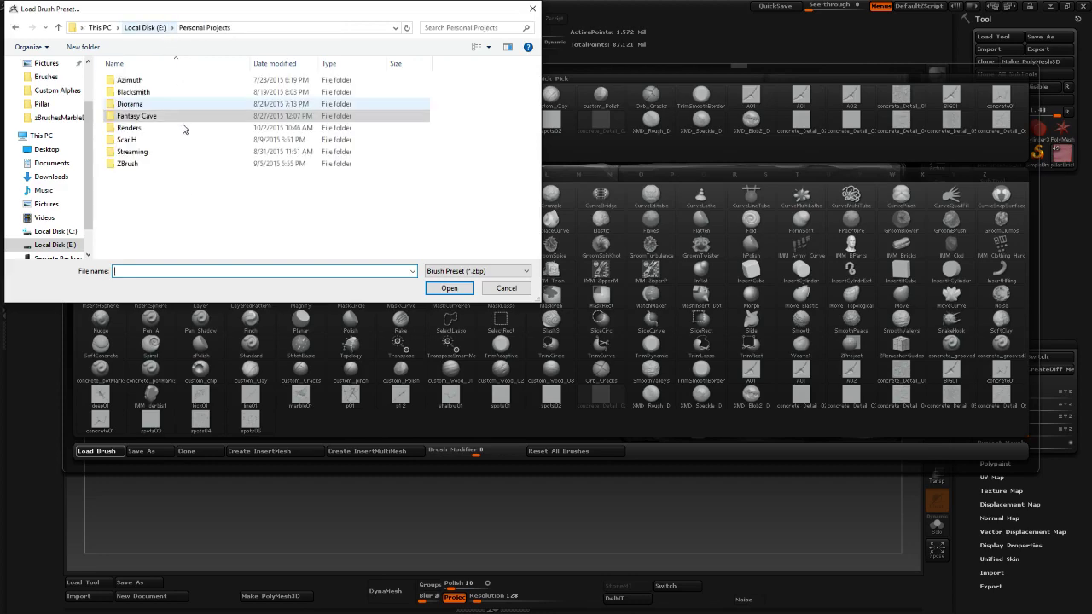
double_click(156, 166)
double_click(145, 91)
double_click(126, 98)
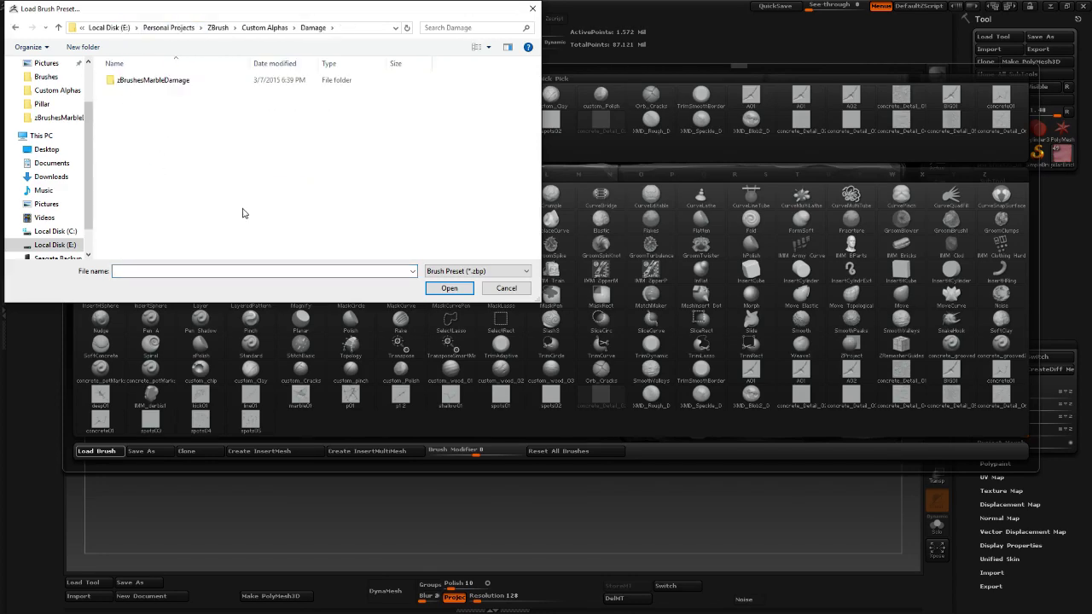
double_click(233, 79)
scroll(245, 199, down, 5)
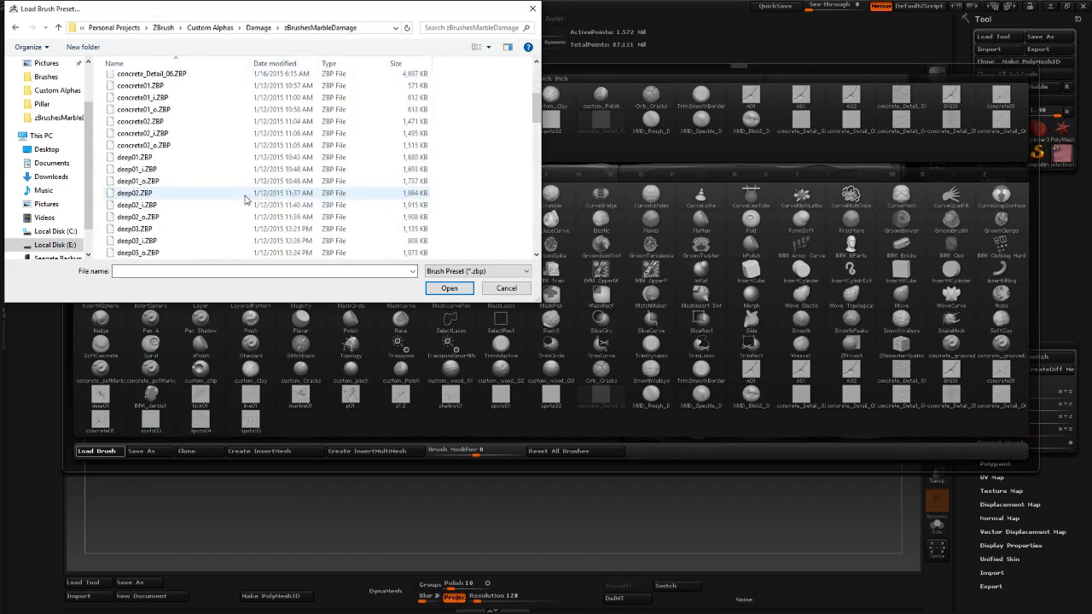
scroll(245, 199, up, 2)
double_click(201, 135)
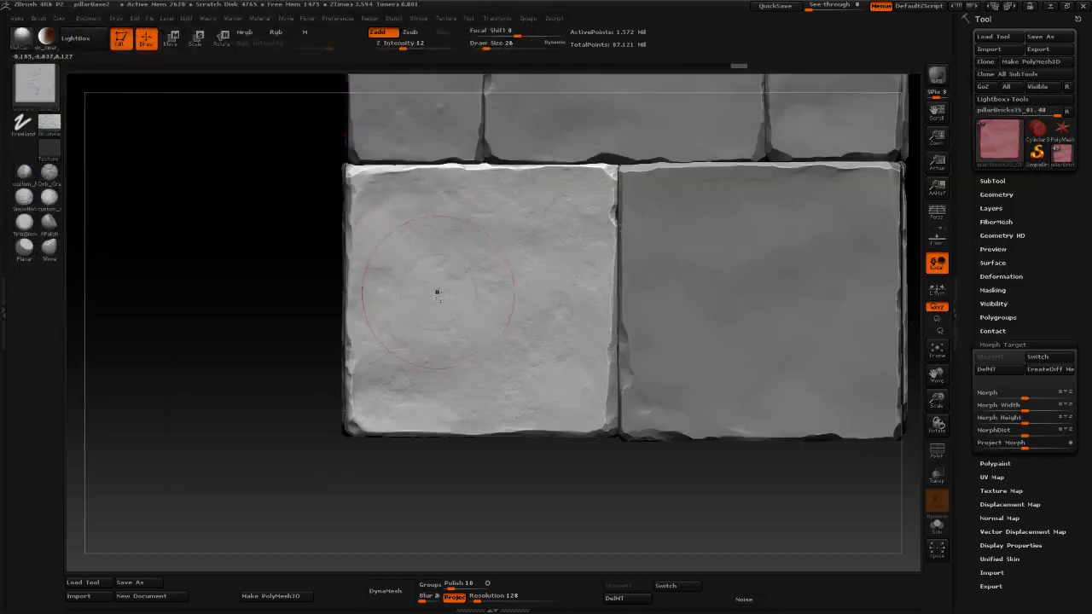
Try a stroke of the loaded crack detail brush on the active bottom corner brick and undo it.
drag(438, 295, 422, 303)
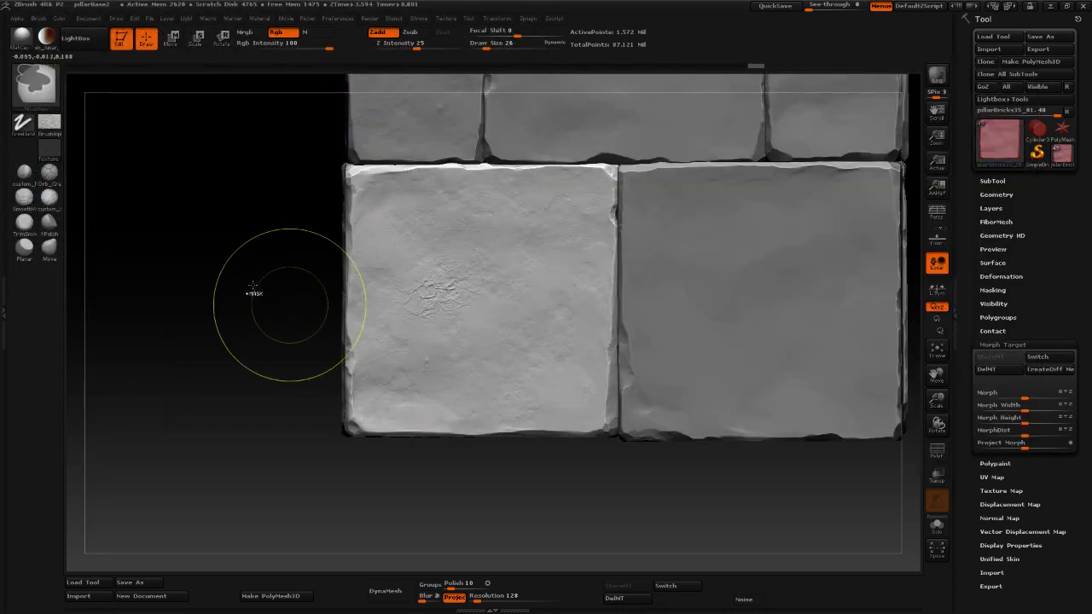
key(ctrl+z)
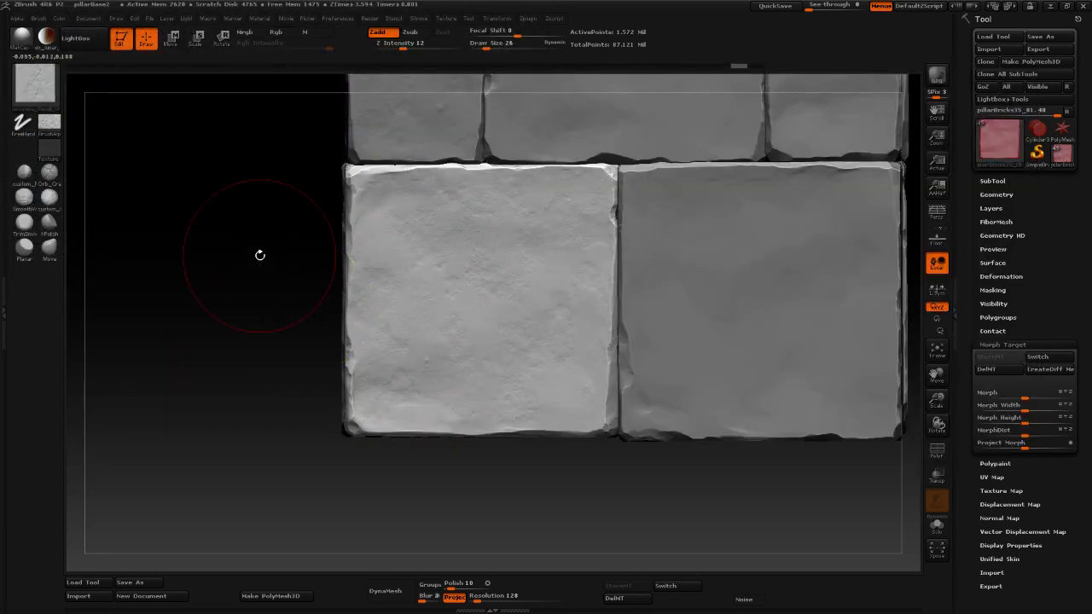
Switch to another concrete_Detail brush, test it near the corner brick's lower edge, and undo the test strokes.
click(26, 99)
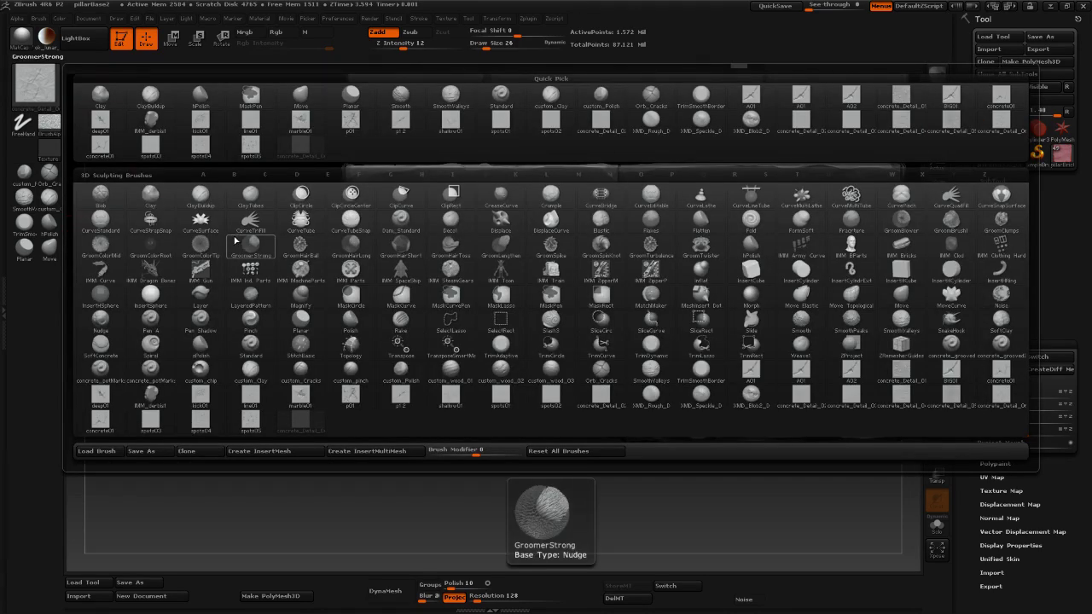
click(950, 398)
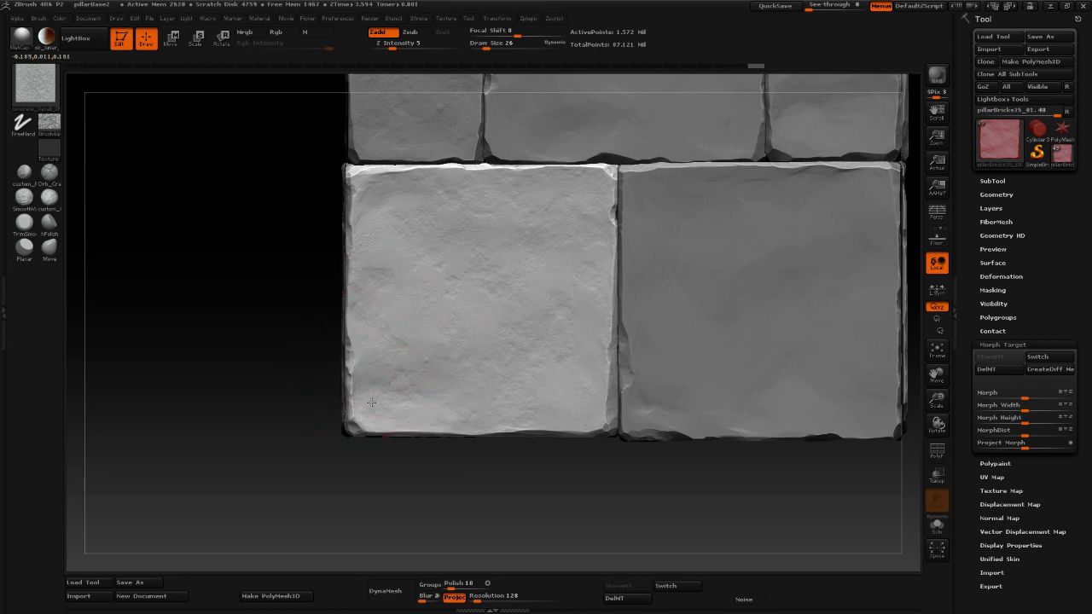
drag(372, 406, 355, 414)
drag(285, 433, 349, 447)
key(ctrl+z)
key(ctrl+z)
Brush the concrete detail texture over the bottom corner brick's narrow face and around its corner.
shift+drag(484, 521, 537, 446)
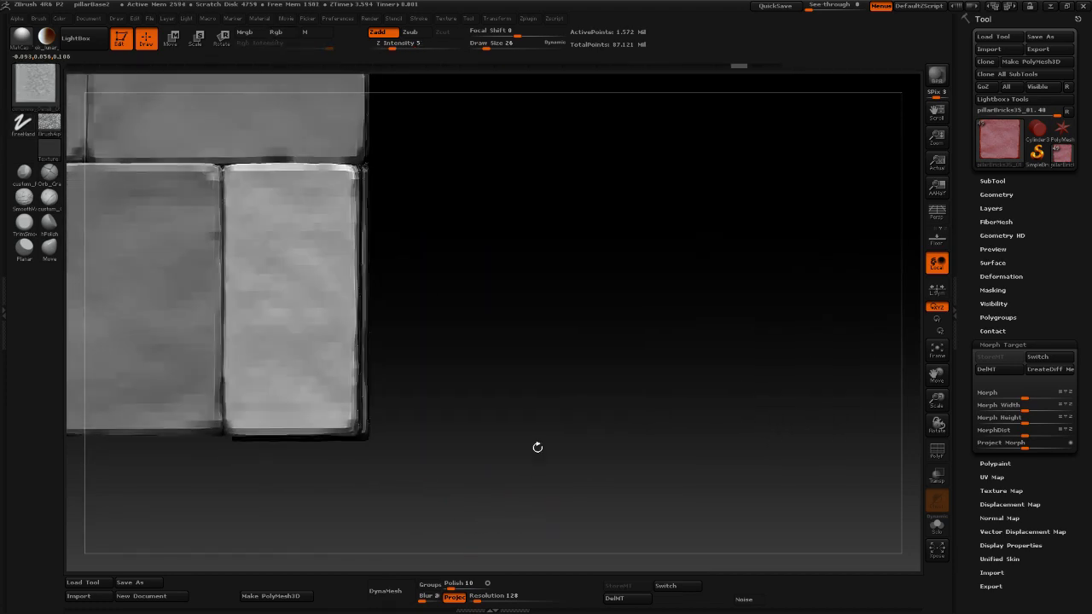
mouse_move(542, 394)
alt+mouse_down()
mouse_move(622, 414)
mouse_move(593, 351)
mouse_move(600, 359)
mouse_move(566, 378)
alt+mouse_up()
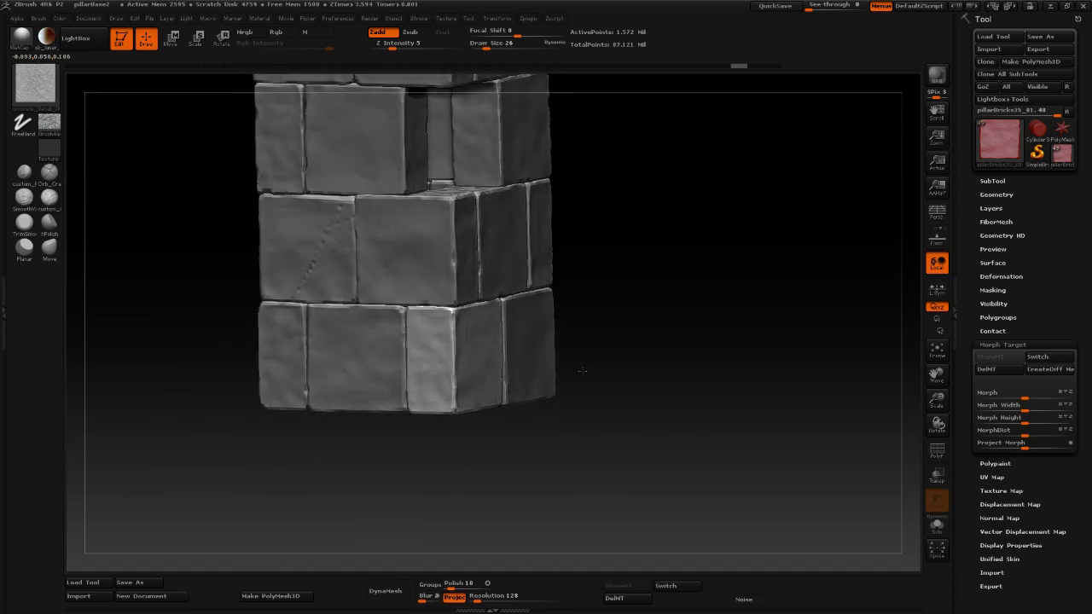
drag(645, 388, 721, 394)
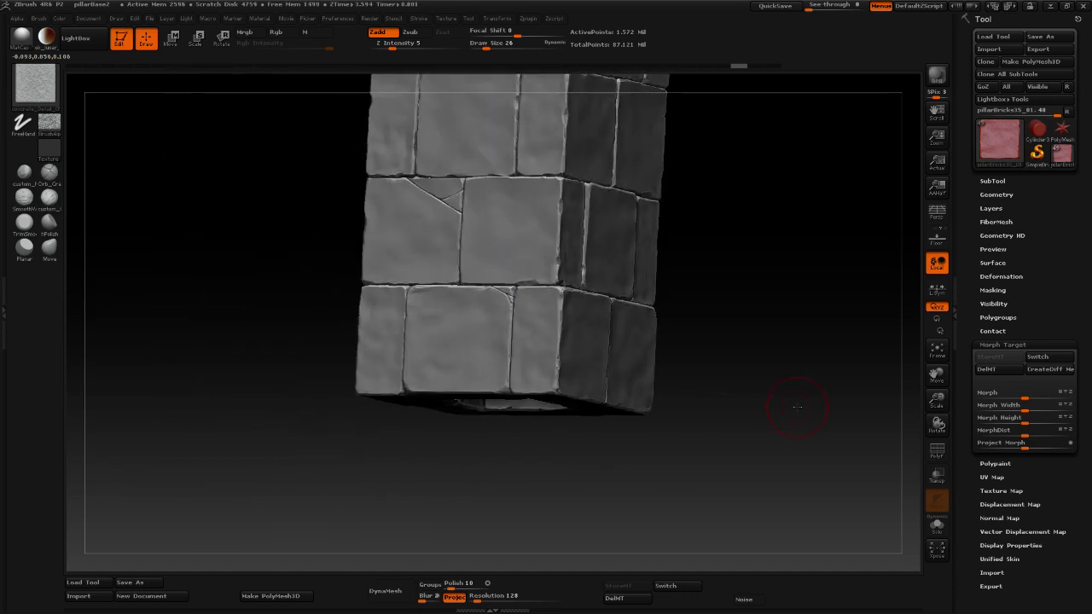
mouse_move(798, 407)
mouse_down()
mouse_move(642, 398)
mouse_move(664, 436)
mouse_move(646, 444)
mouse_move(450, 281)
mouse_up()
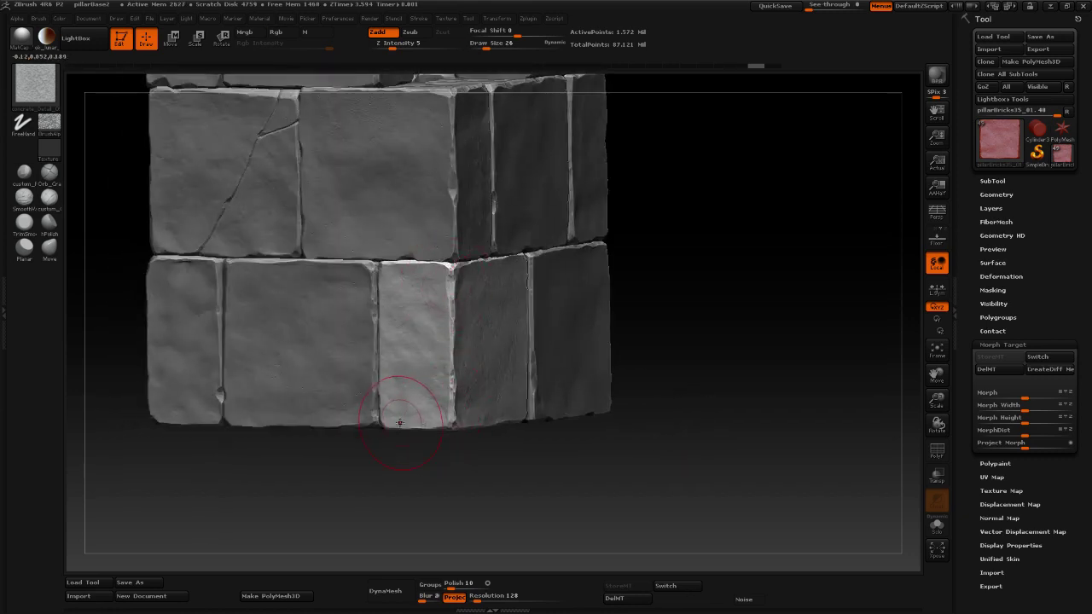
alt+drag(456, 471, 502, 355)
drag(597, 382, 620, 457)
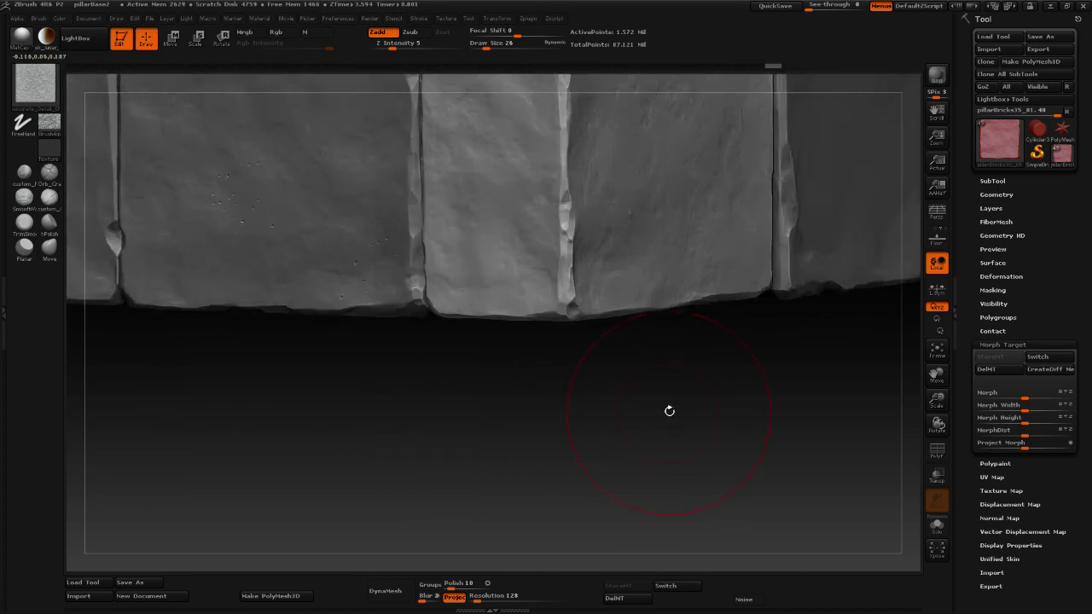
alt+drag(665, 391, 629, 434)
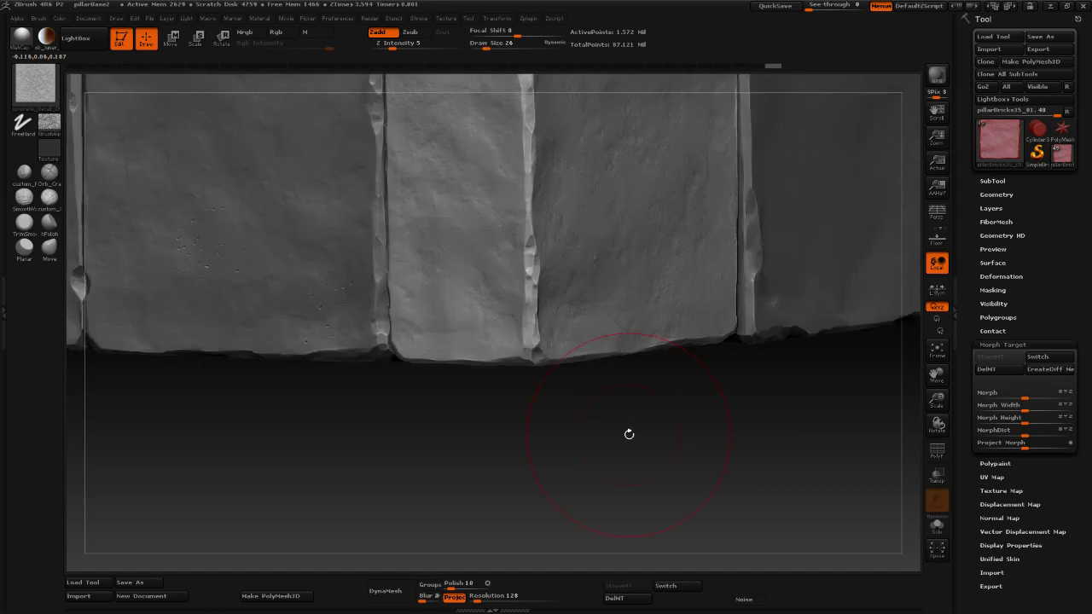
Chip the corner brick's vertical edge using the TrimSmoothBorder brush with the draw size set to 4.
click(25, 225)
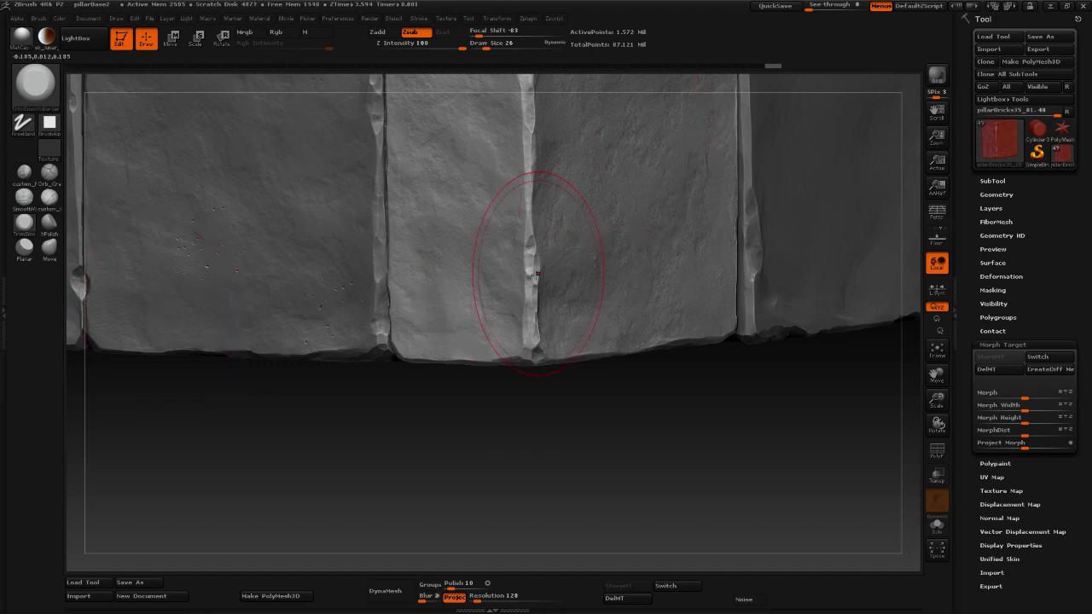
key(space)
drag(523, 277, 515, 277)
drag(533, 283, 528, 275)
click(529, 273)
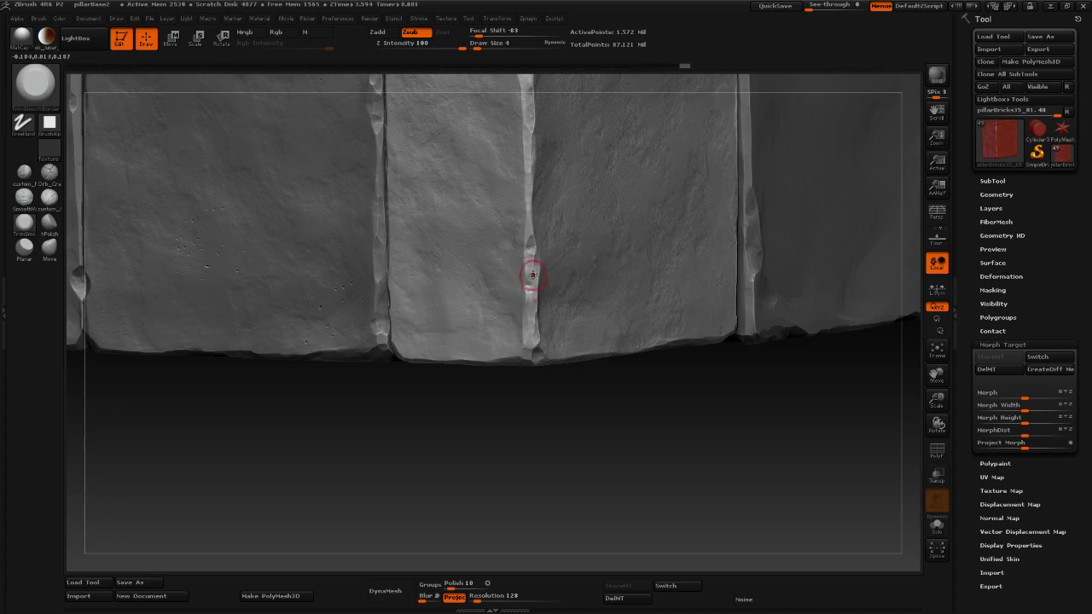
drag(532, 274, 535, 264)
mouse_move(632, 446)
alt+mouse_down()
mouse_move(612, 370)
mouse_move(620, 349)
mouse_move(654, 463)
mouse_move(625, 454)
alt+mouse_up()
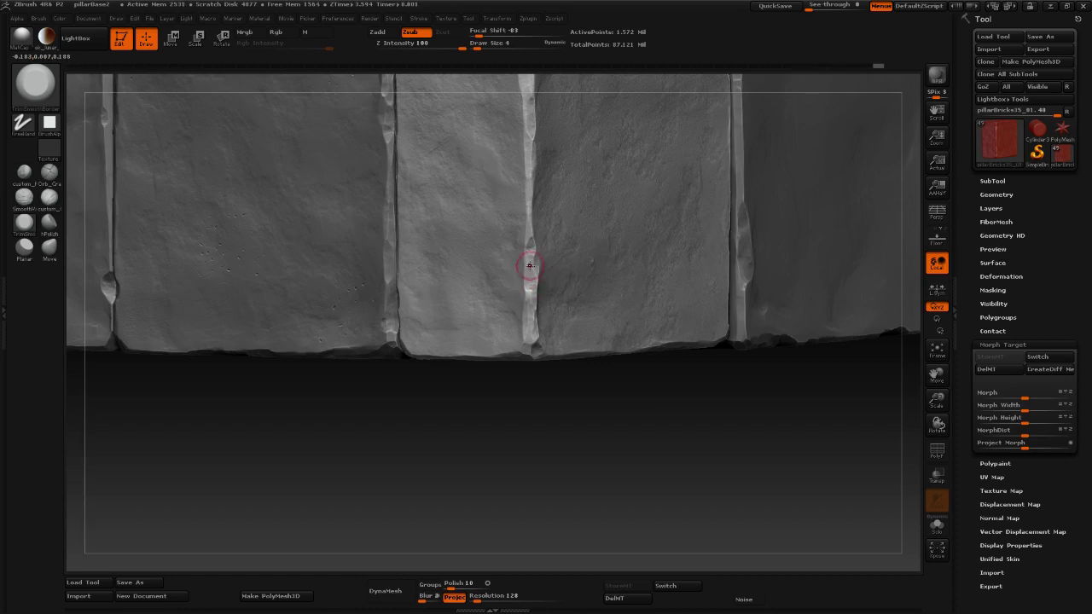
Trim more small chips into the lower part of the corner brick's vertical edge, working from several angles.
alt+drag(576, 443, 576, 325)
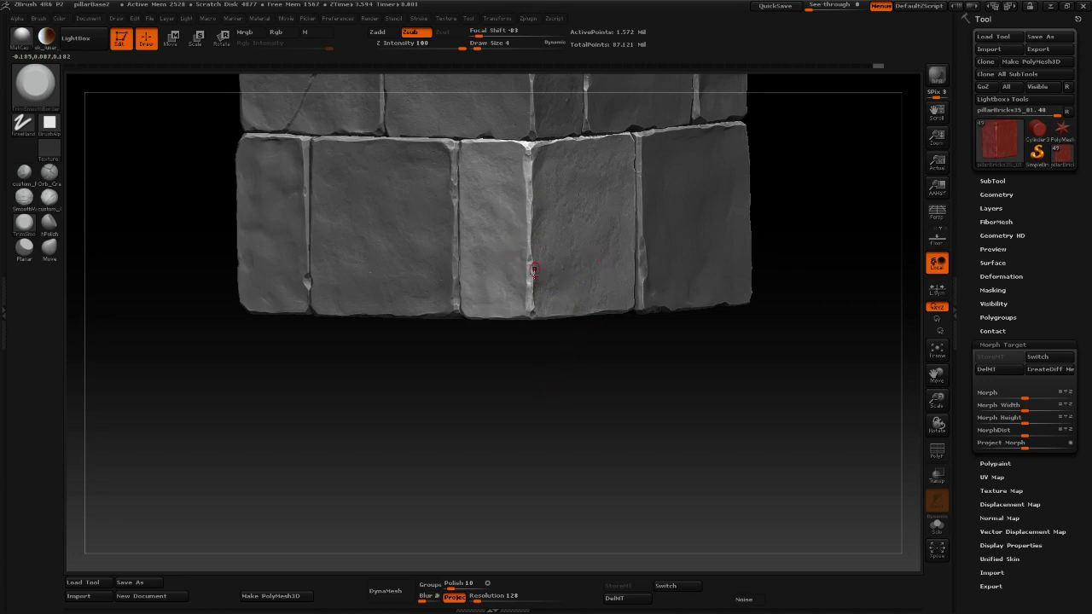
mouse_move(562, 385)
mouse_down()
mouse_move(541, 386)
mouse_move(550, 384)
mouse_up()
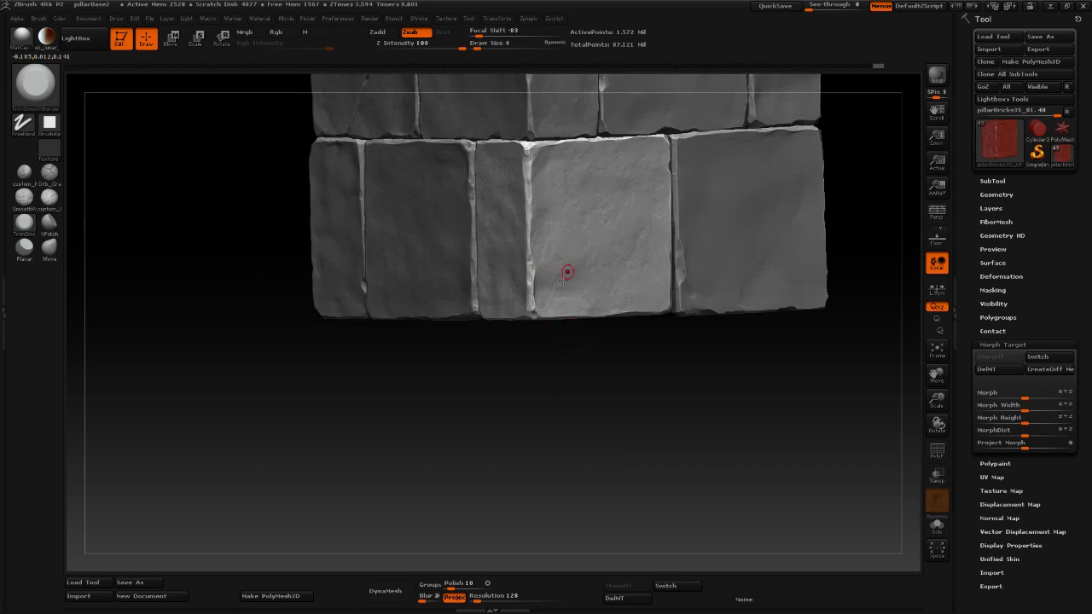
drag(498, 385, 469, 381)
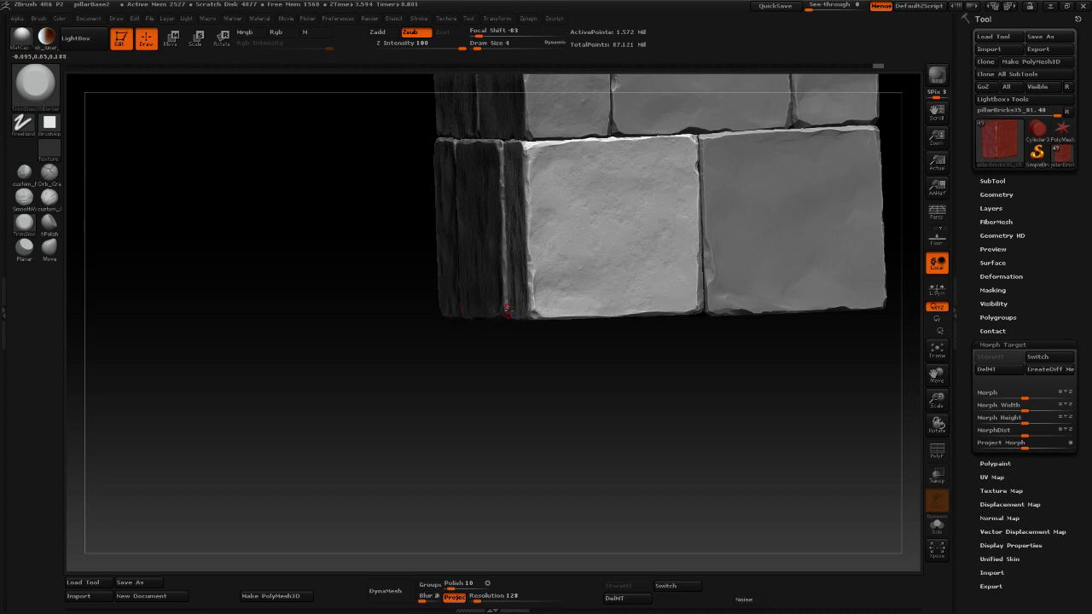
alt+drag(521, 371, 549, 472)
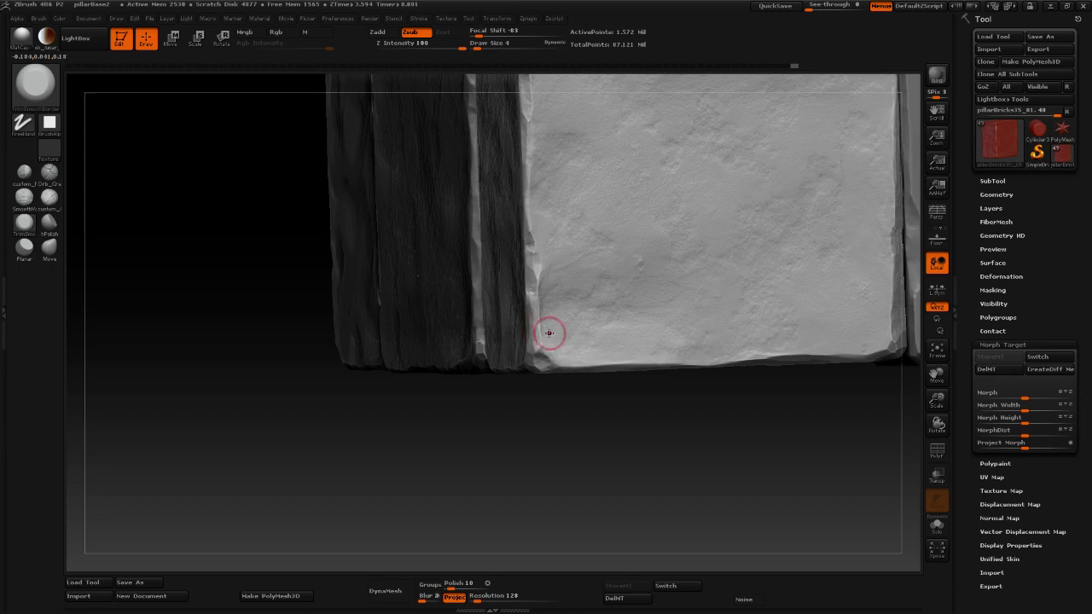
alt+drag(570, 446, 561, 386)
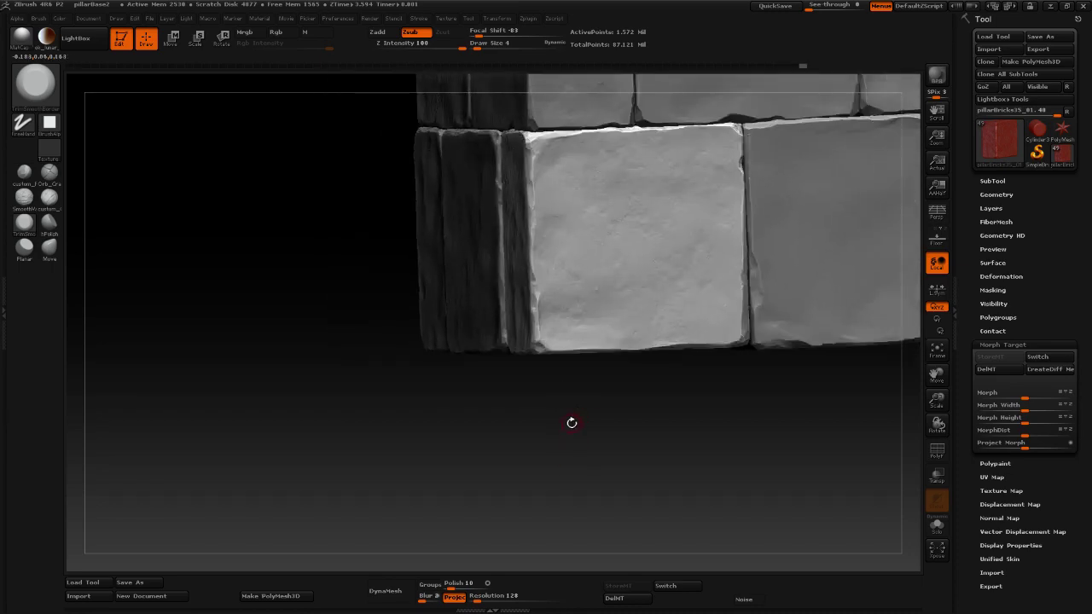
Activate the large brick beside the corner brick's narrow face and trim chips into its adjoining vertical edge.
drag(572, 429, 735, 486)
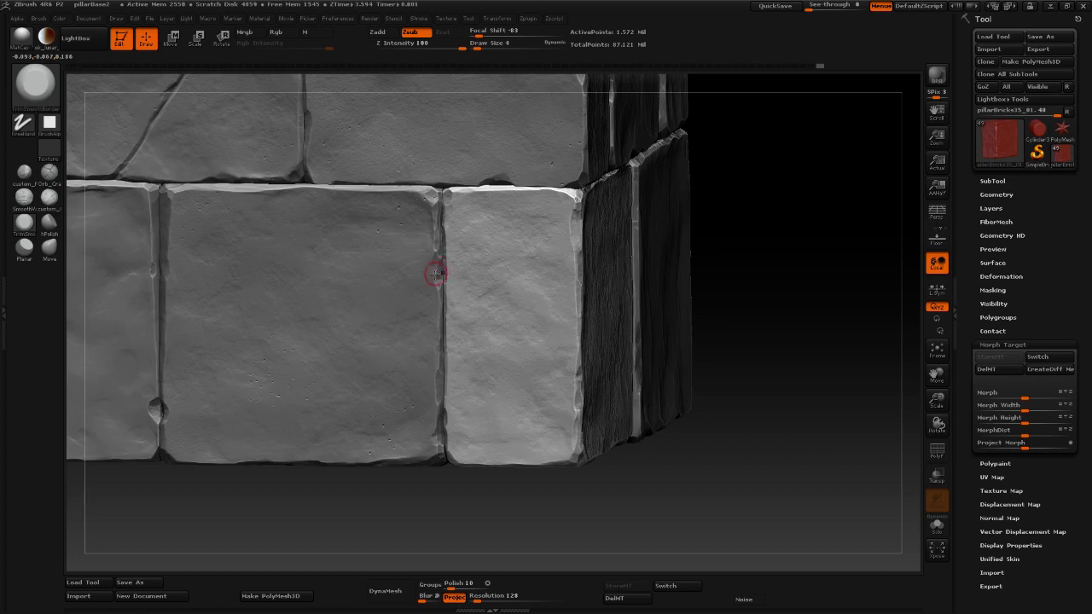
alt+click(433, 273)
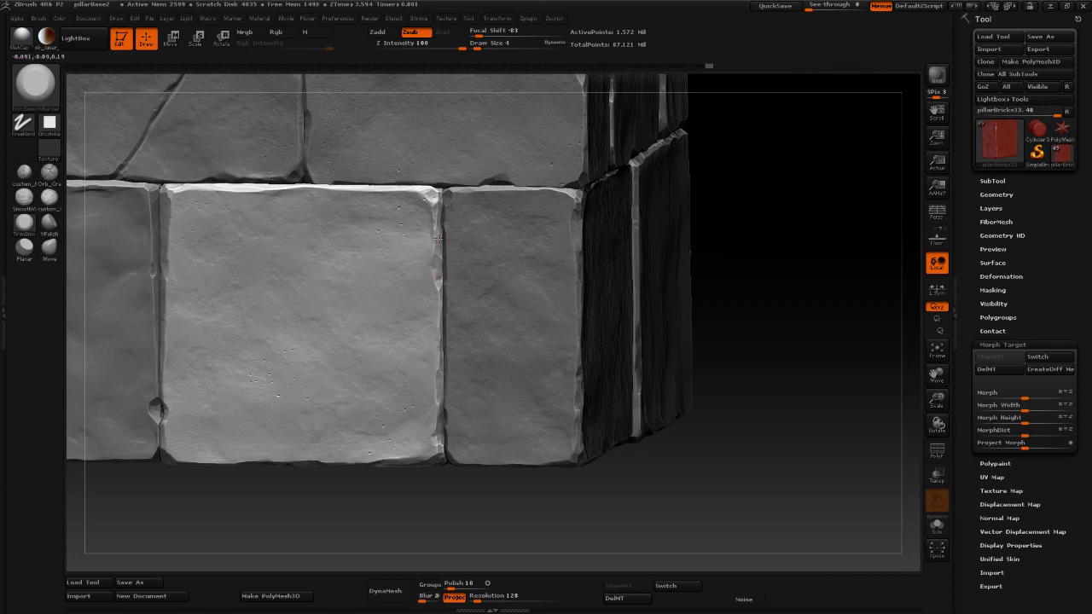
drag(438, 268, 443, 296)
mouse_move(806, 405)
mouse_down()
mouse_move(803, 376)
mouse_move(734, 268)
mouse_up()
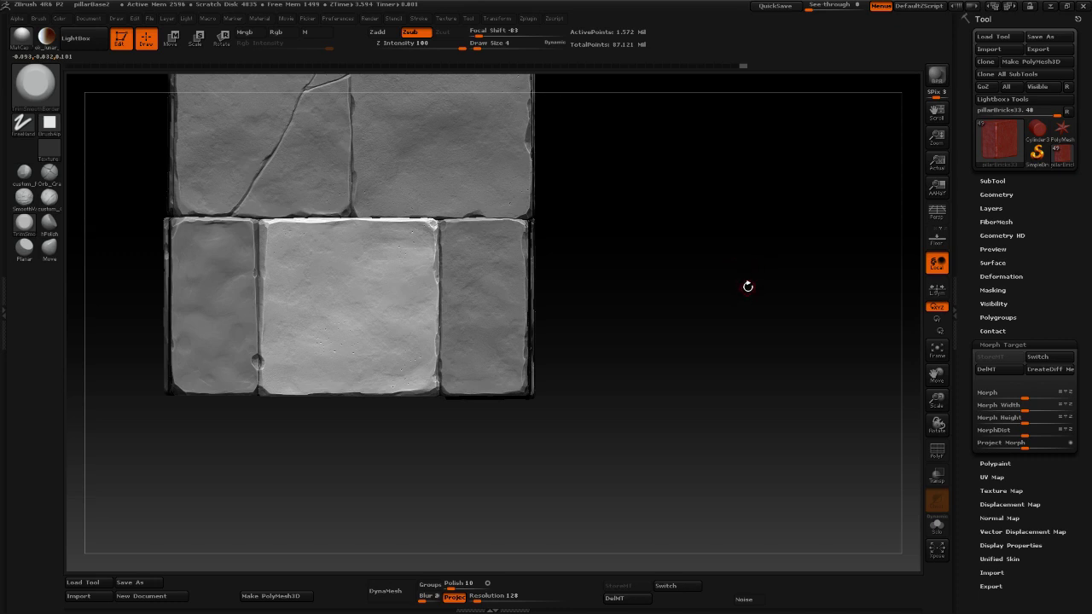
alt+drag(720, 290, 760, 322)
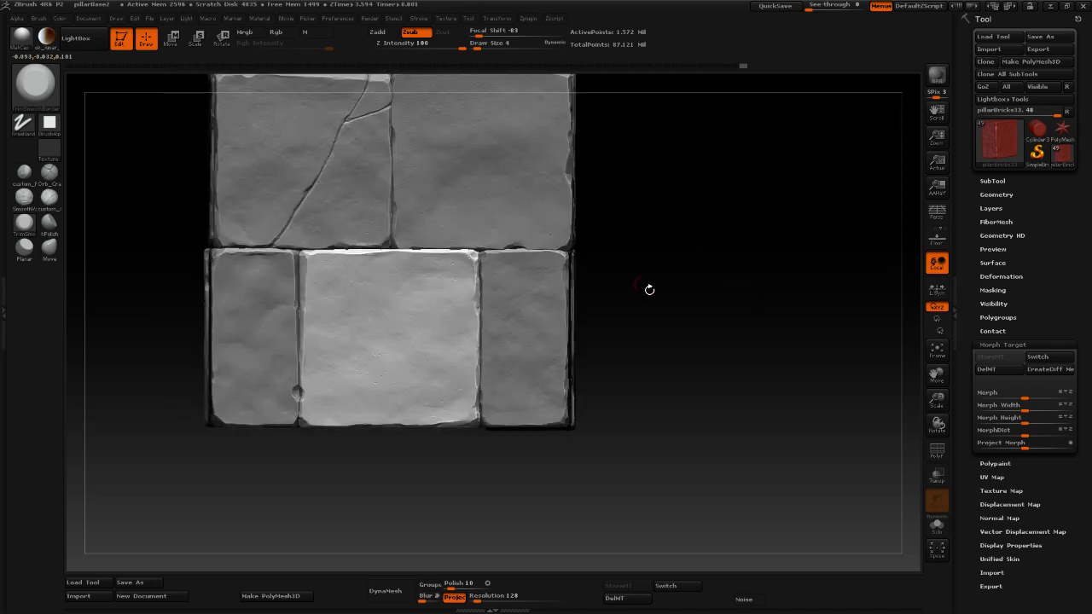
mouse_move(673, 339)
alt+mouse_down()
mouse_move(770, 228)
mouse_move(775, 303)
mouse_move(754, 309)
alt+mouse_up()
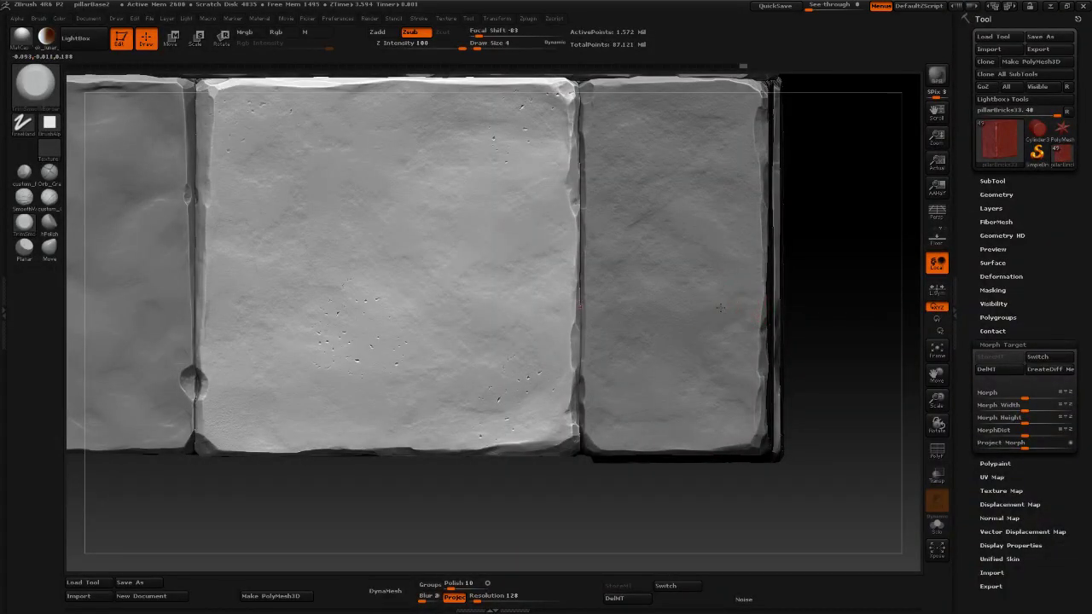
Make the bottom corner brick pillarBricks35_01 the active subtool again and bring its outer corner into view.
alt+click(751, 298)
mouse_move(865, 302)
alt+mouse_down()
mouse_move(841, 245)
mouse_move(815, 263)
mouse_move(814, 378)
mouse_move(756, 450)
mouse_move(731, 449)
alt+mouse_up()
alt+drag(498, 470, 490, 383)
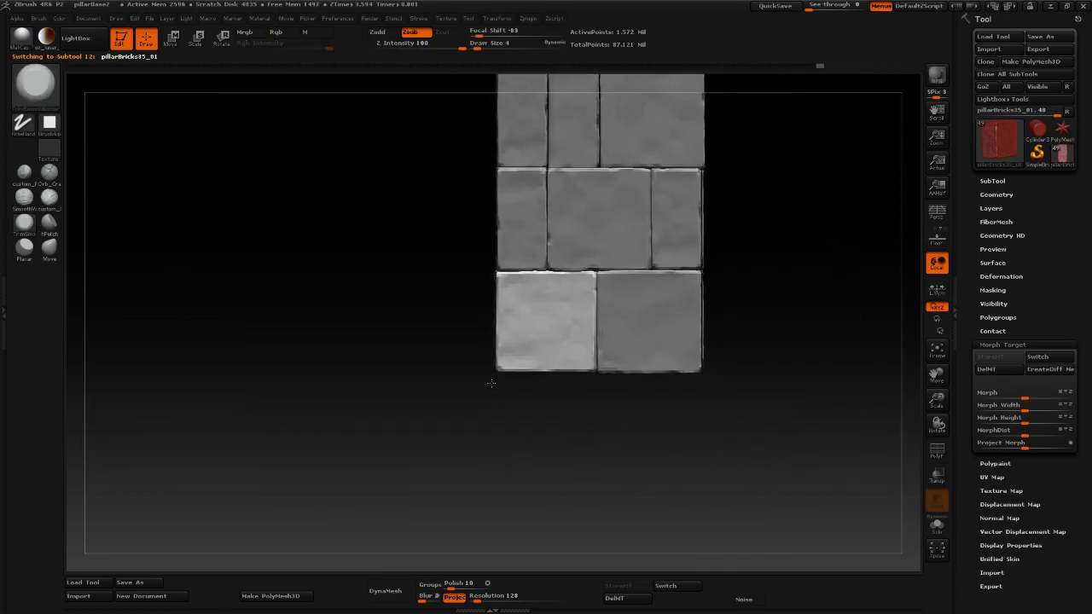
drag(586, 451, 641, 446)
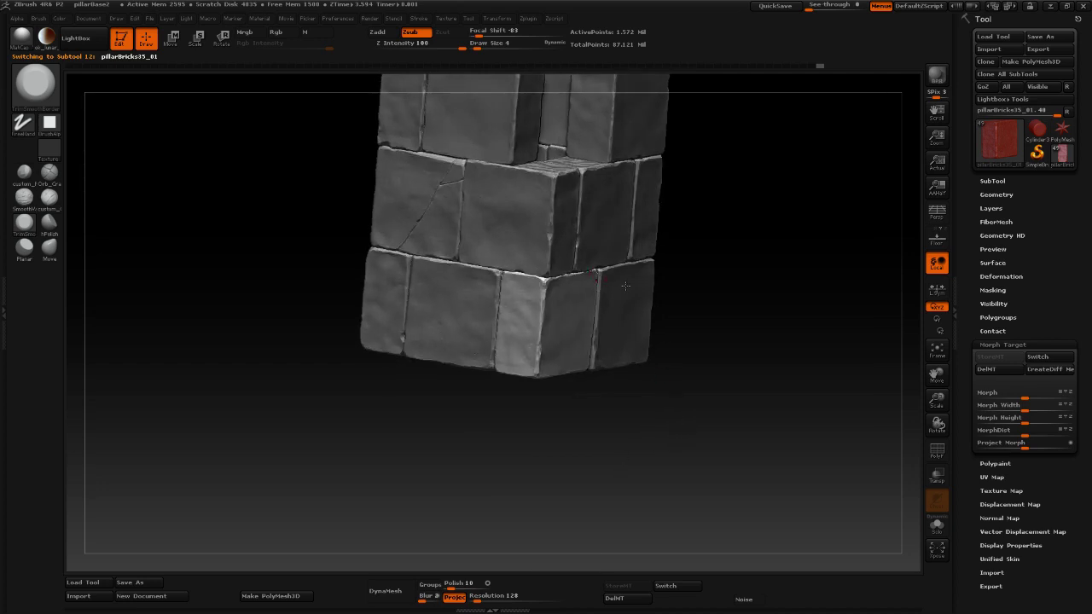
mouse_move(724, 301)
mouse_down()
mouse_move(761, 312)
mouse_move(737, 339)
mouse_up()
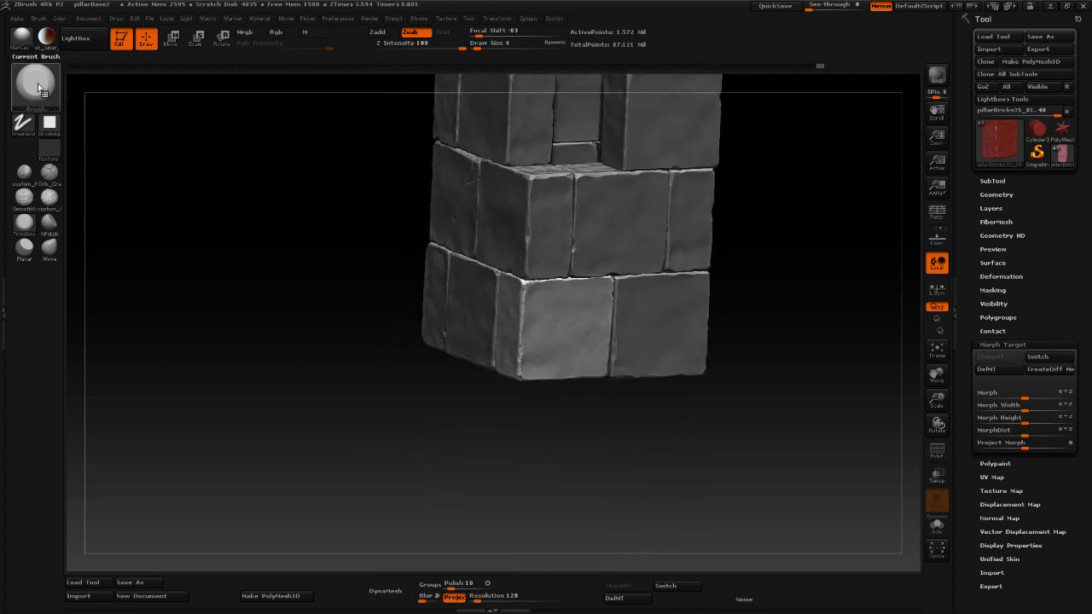
Reshape the bottom corner brick's silhouette using the Move brush with the draw size set to 26.
click(38, 89)
click(317, 128)
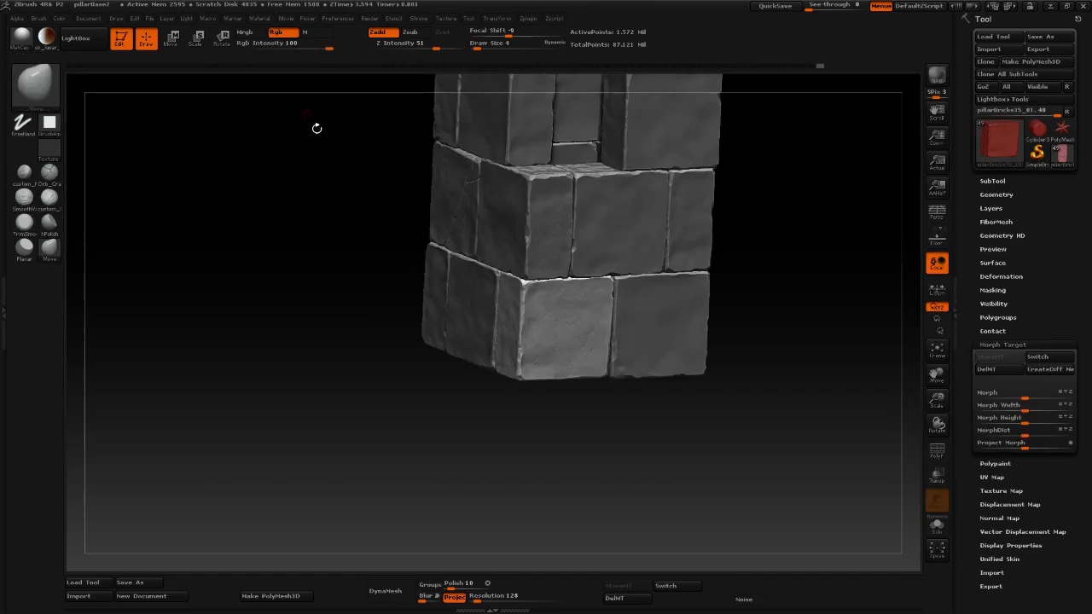
alt+drag(762, 447, 756, 415)
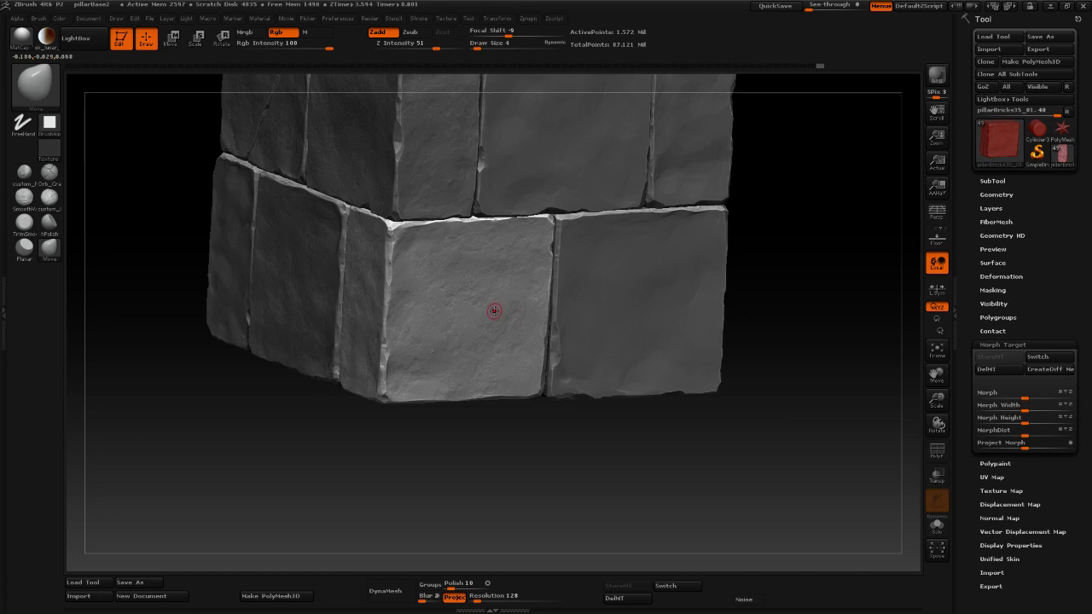
key(space)
drag(475, 292, 485, 291)
drag(483, 444, 497, 465)
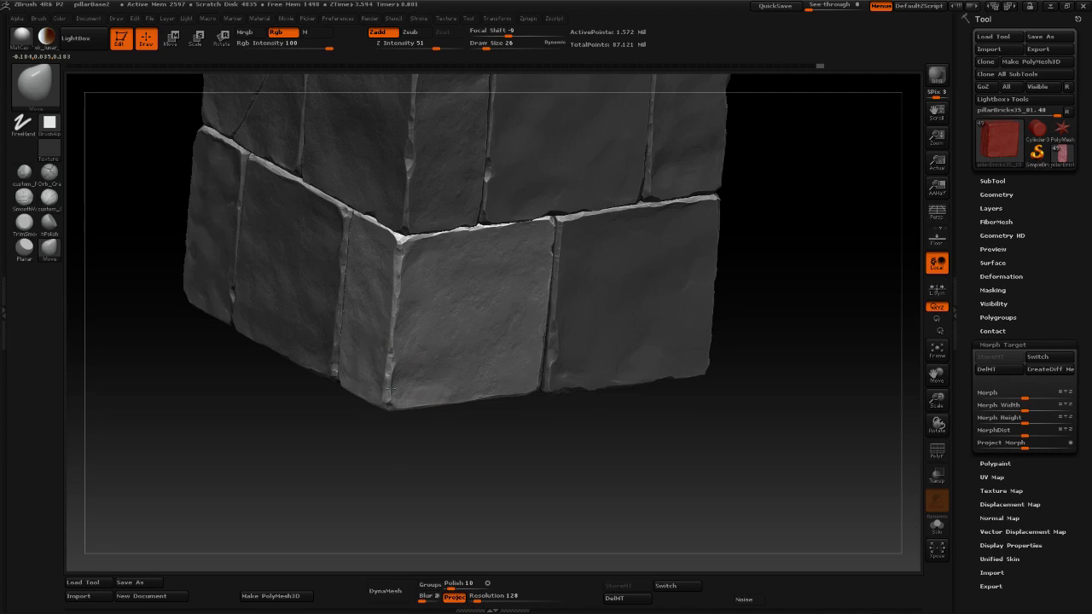
mouse_move(542, 459)
mouse_down()
mouse_move(609, 452)
mouse_move(592, 398)
mouse_move(575, 409)
mouse_up()
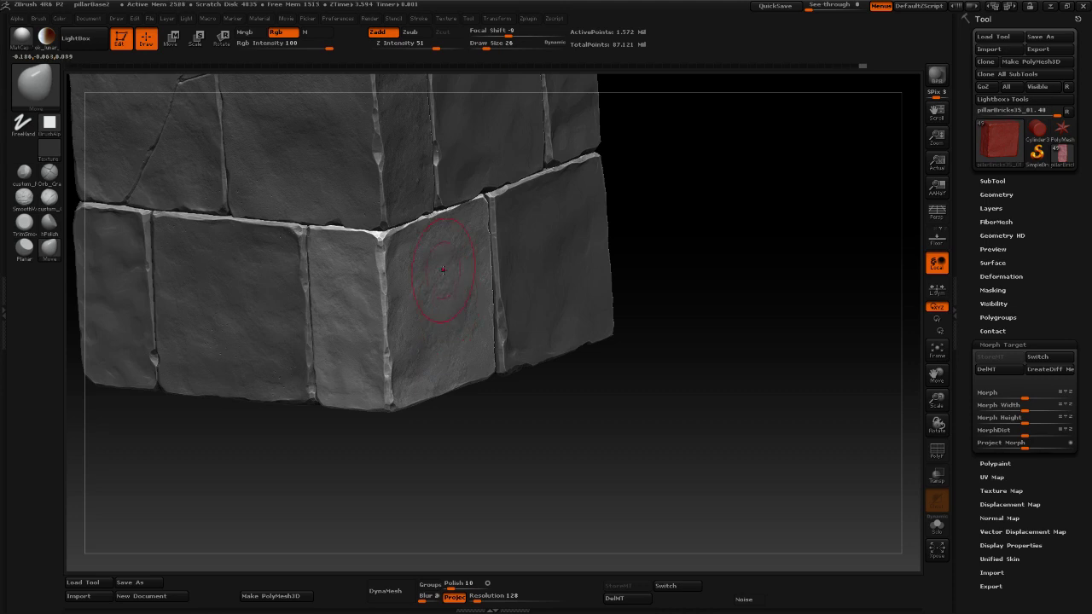
drag(634, 383, 623, 381)
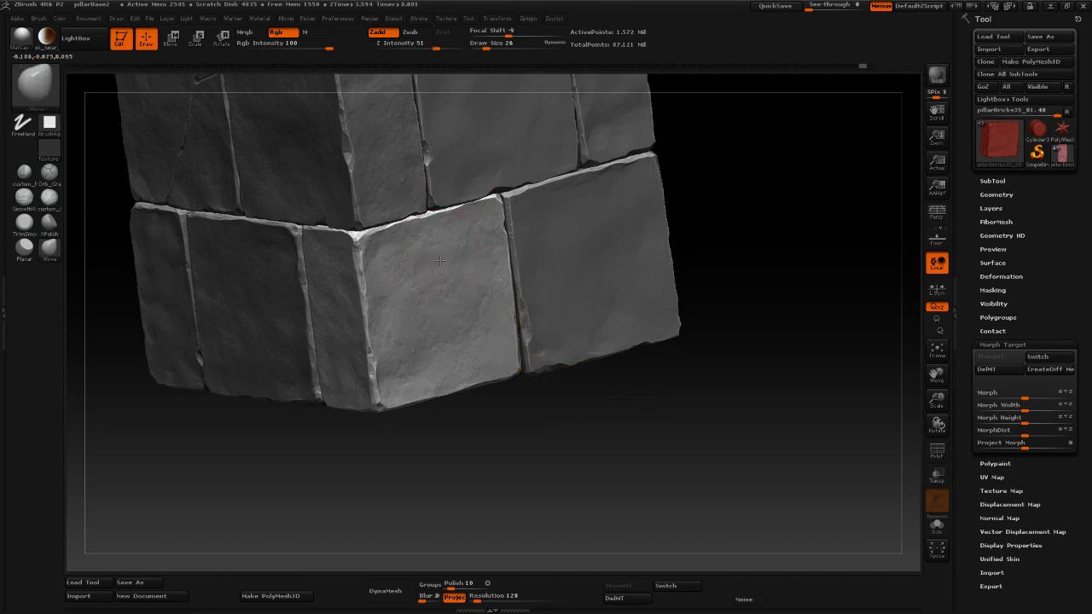
Nudge the bottom corner brick's broad face and lower edges with the Move brush from several angles.
mouse_move(440, 261)
mouse_down()
mouse_move(469, 249)
mouse_move(415, 265)
mouse_up()
mouse_move(449, 297)
mouse_down()
mouse_move(478, 293)
mouse_move(479, 305)
mouse_move(474, 271)
mouse_move(445, 267)
mouse_move(444, 253)
mouse_up()
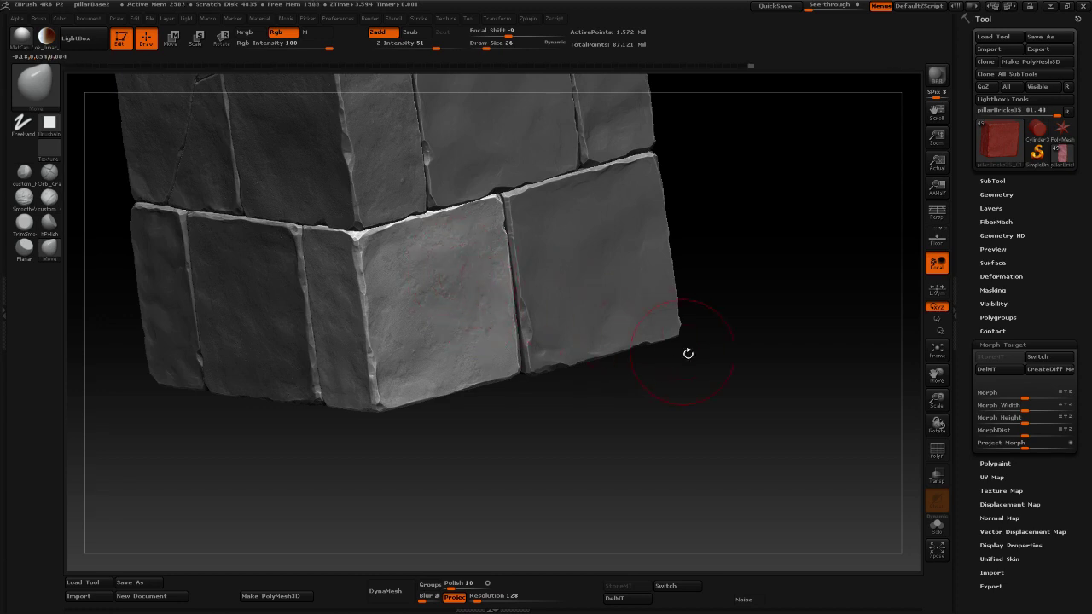
shift+drag(689, 354, 551, 445)
drag(367, 436, 485, 377)
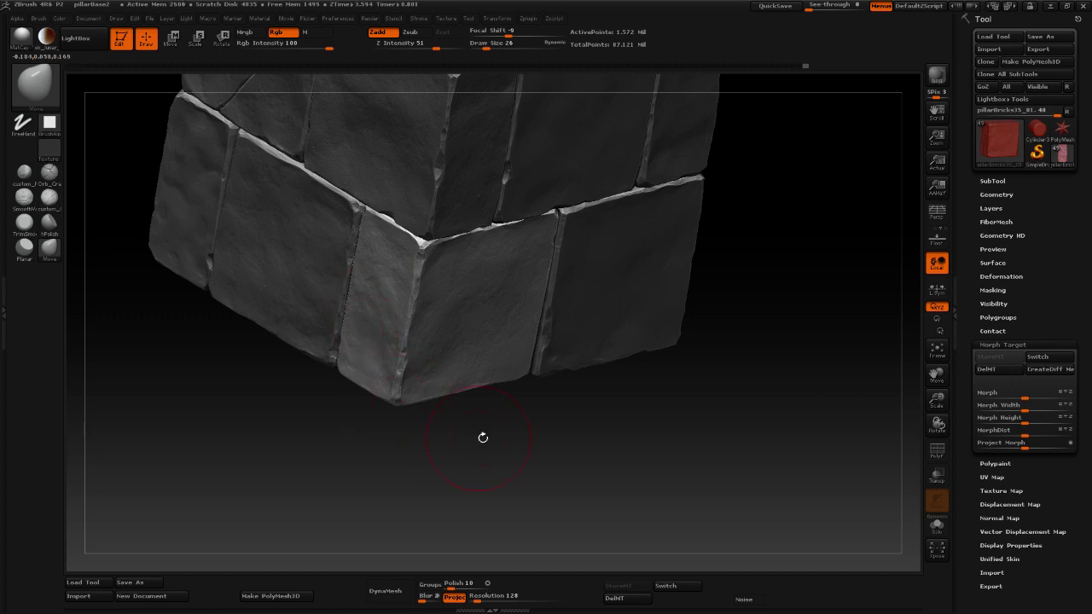
shift+drag(483, 439, 482, 347)
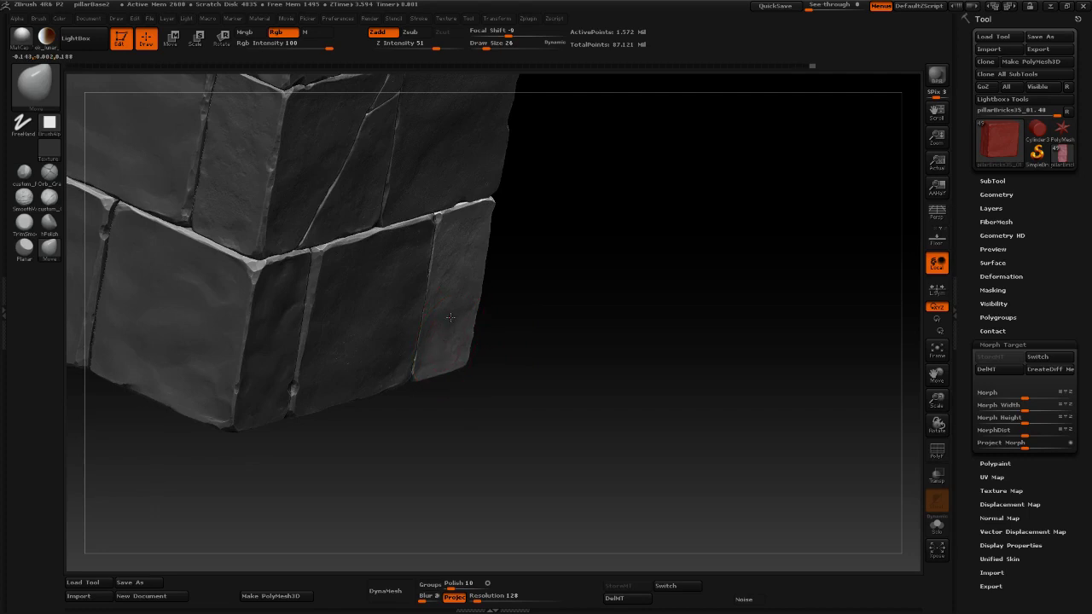
shift+drag(556, 359, 644, 391)
Adjust the Move brush's draw size and refine the outline of the corner brick's narrow side.
key(space)
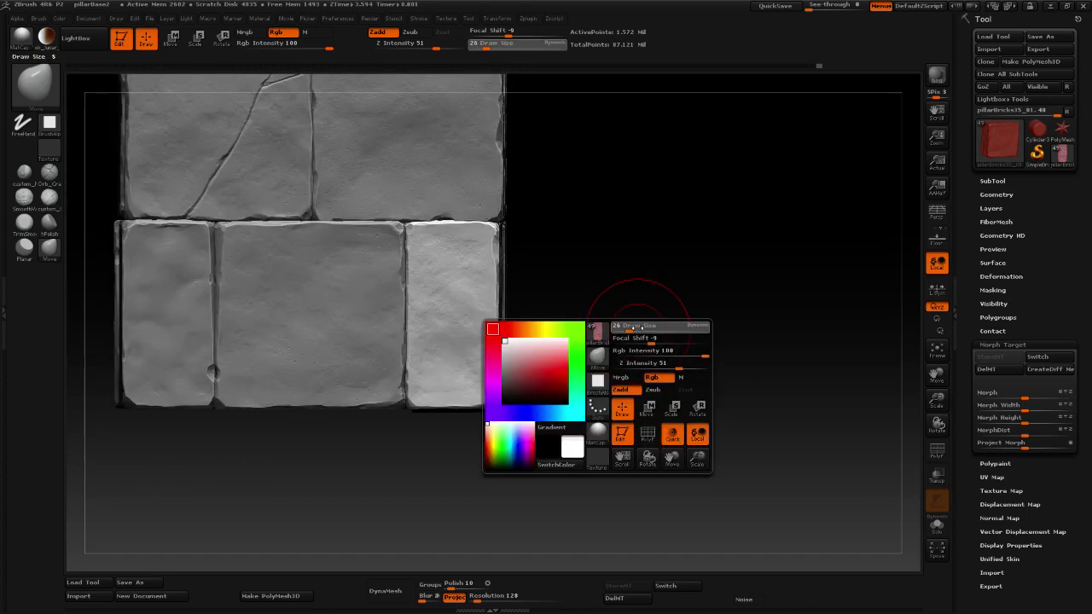
drag(633, 327, 636, 326)
mouse_move(645, 284)
alt+mouse_down()
mouse_move(603, 265)
mouse_move(671, 271)
alt+mouse_up()
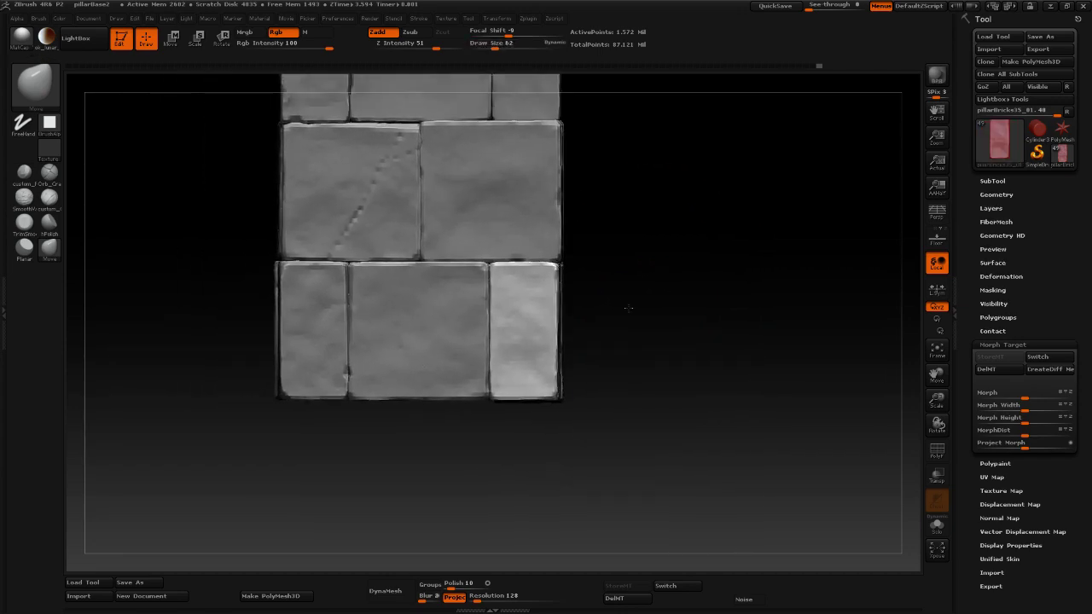
key(space)
drag(619, 311, 633, 298)
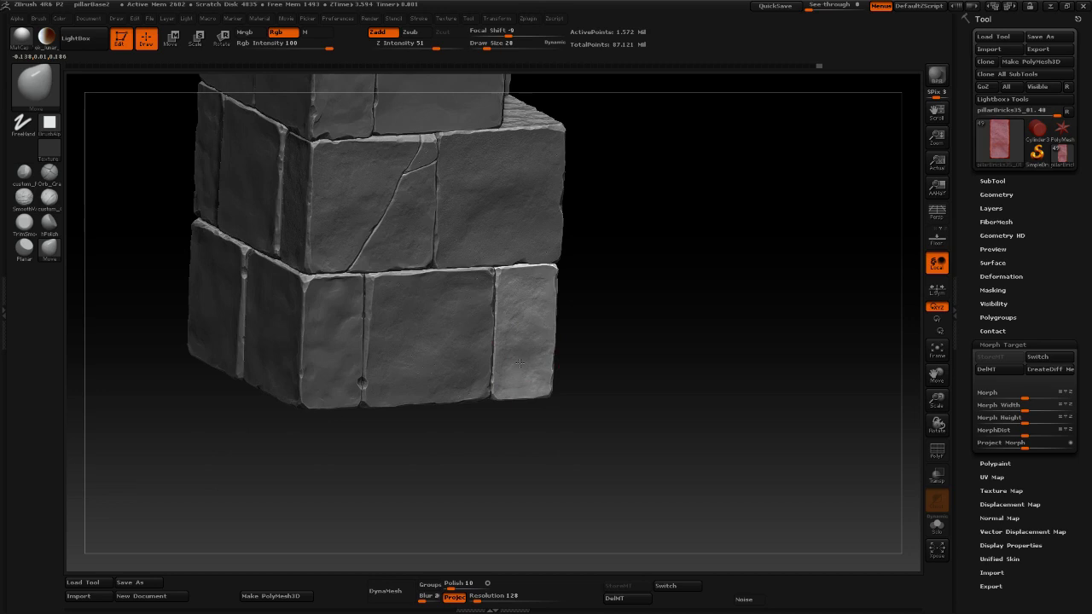
drag(585, 383, 535, 329)
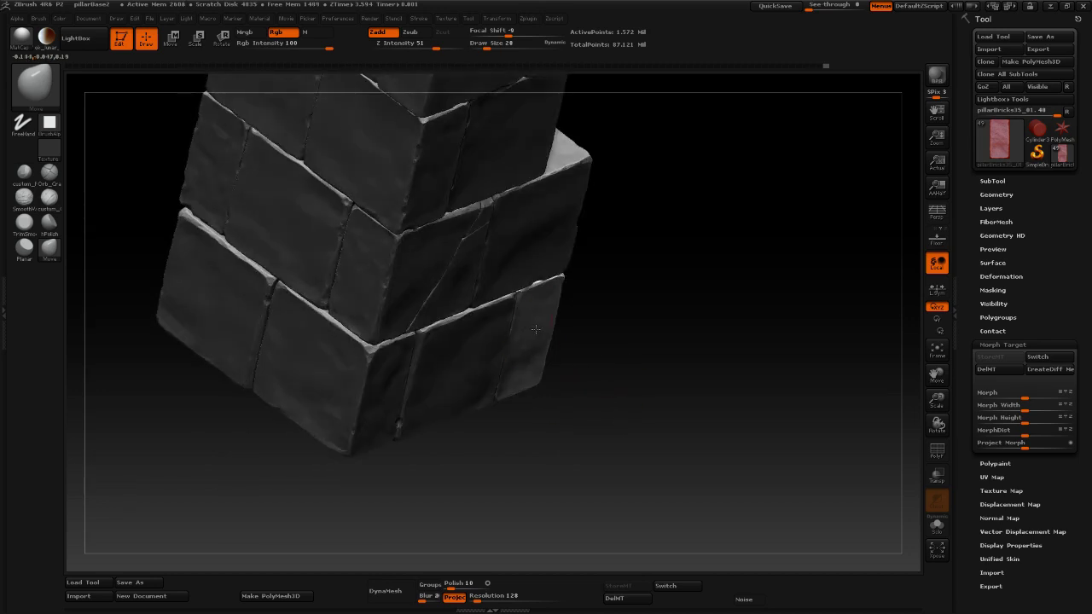
drag(668, 371, 698, 421)
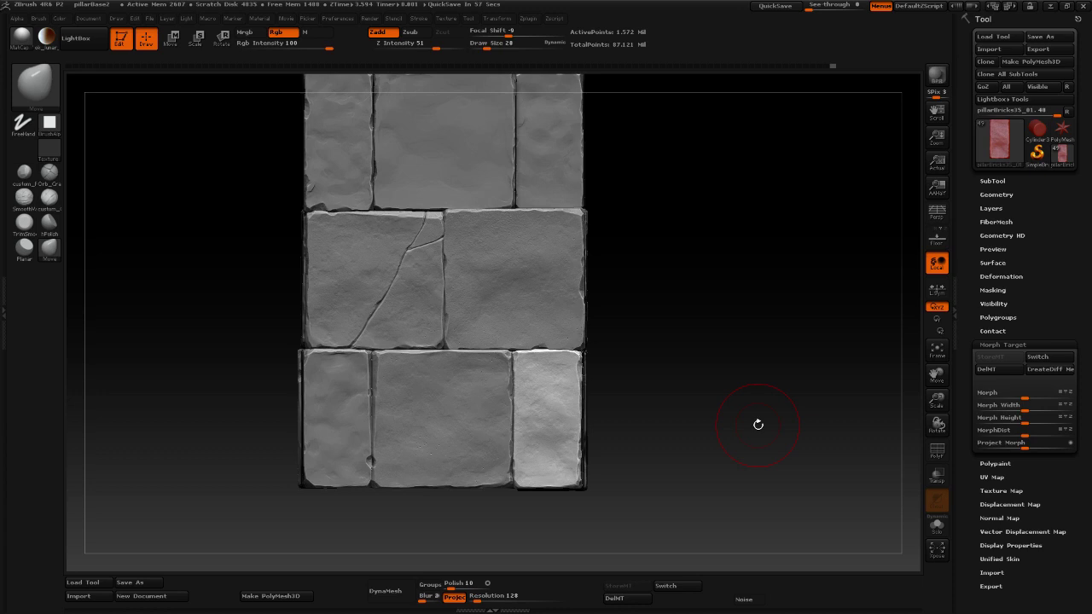
Stamp small cracks into the upper outer corner of the brick's broad face using the concrete01 brush.
drag(758, 424, 691, 418)
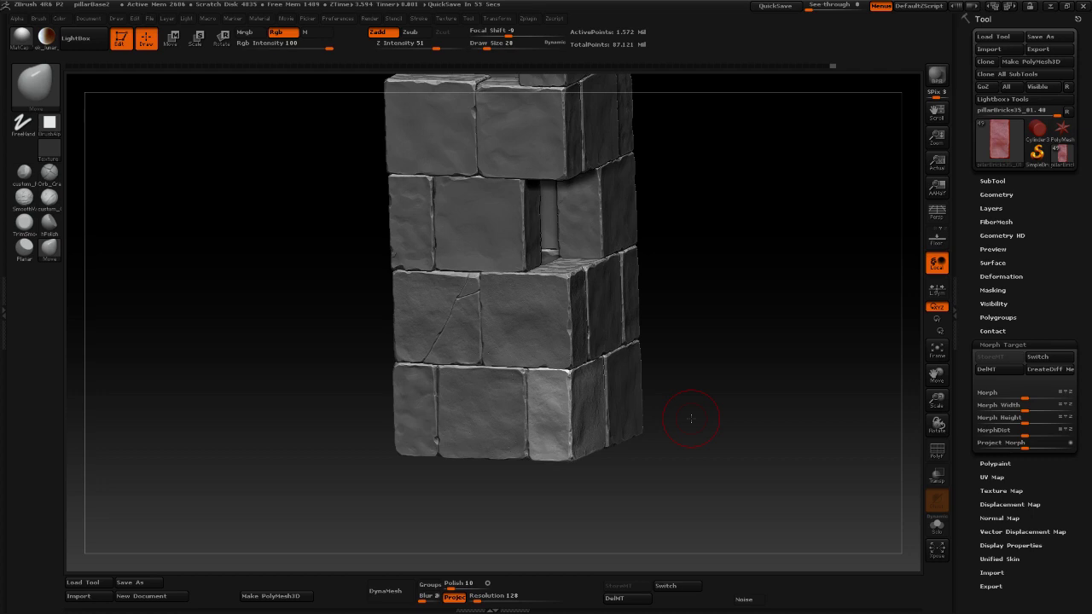
mouse_move(714, 387)
mouse_down()
mouse_move(728, 383)
mouse_move(650, 384)
mouse_up()
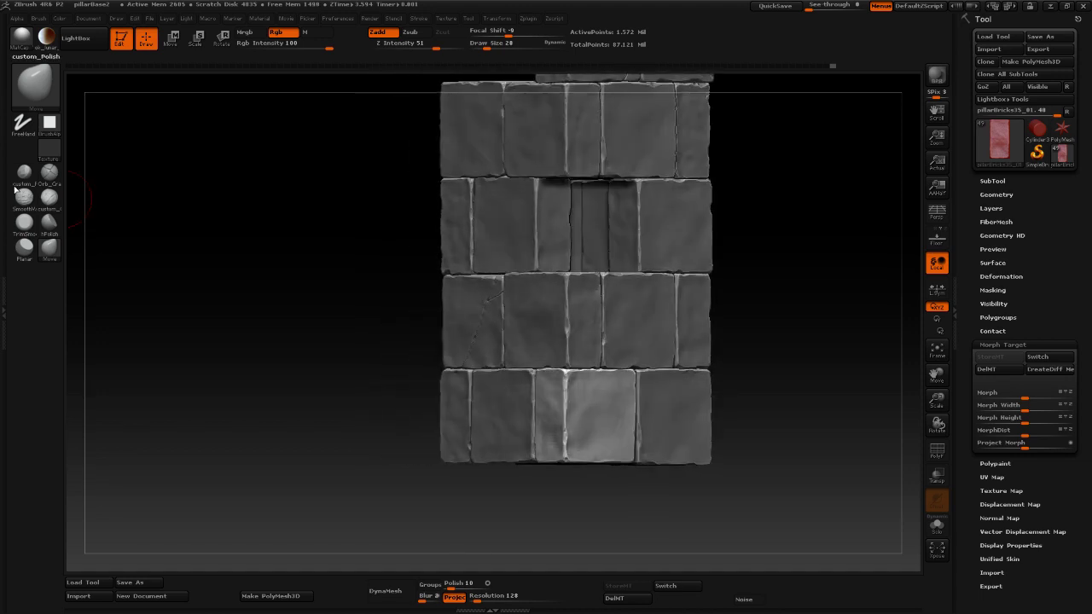
click(28, 94)
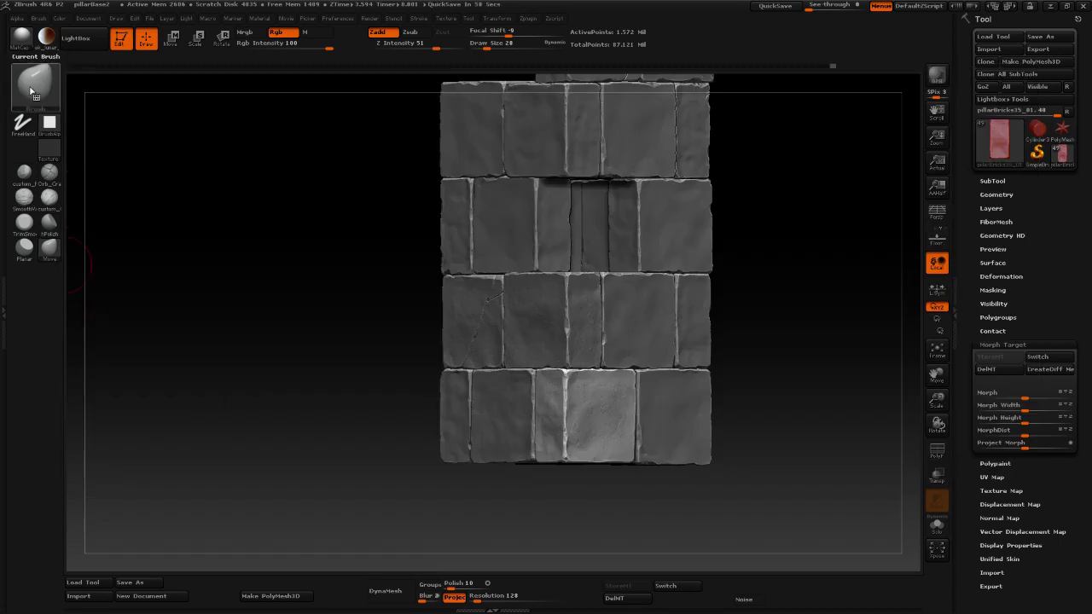
click(44, 89)
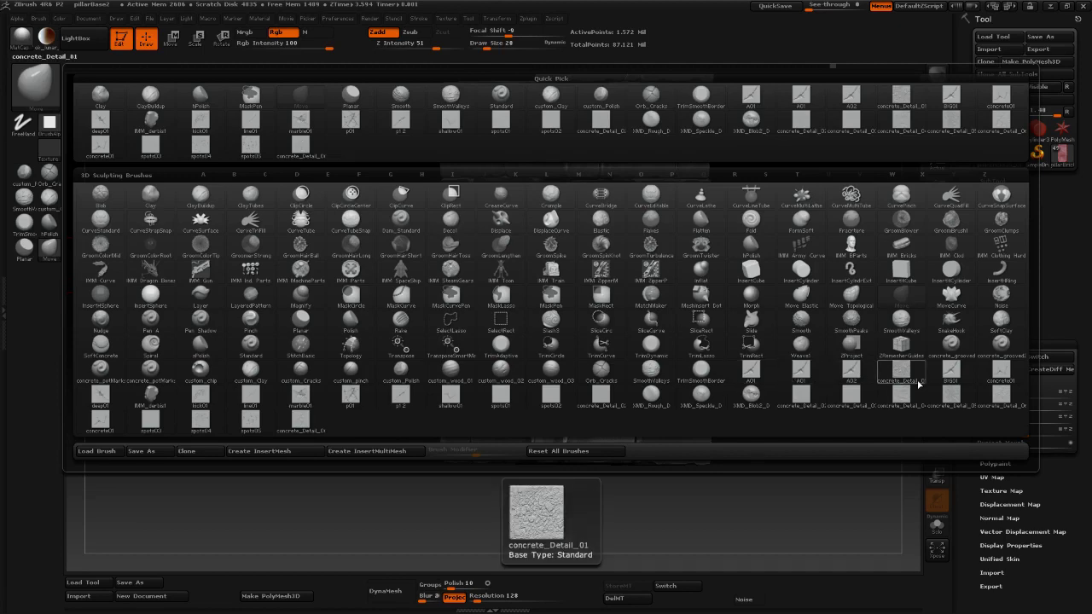
click(1007, 380)
mouse_move(785, 500)
mouse_down()
mouse_move(496, 469)
mouse_move(469, 521)
mouse_up()
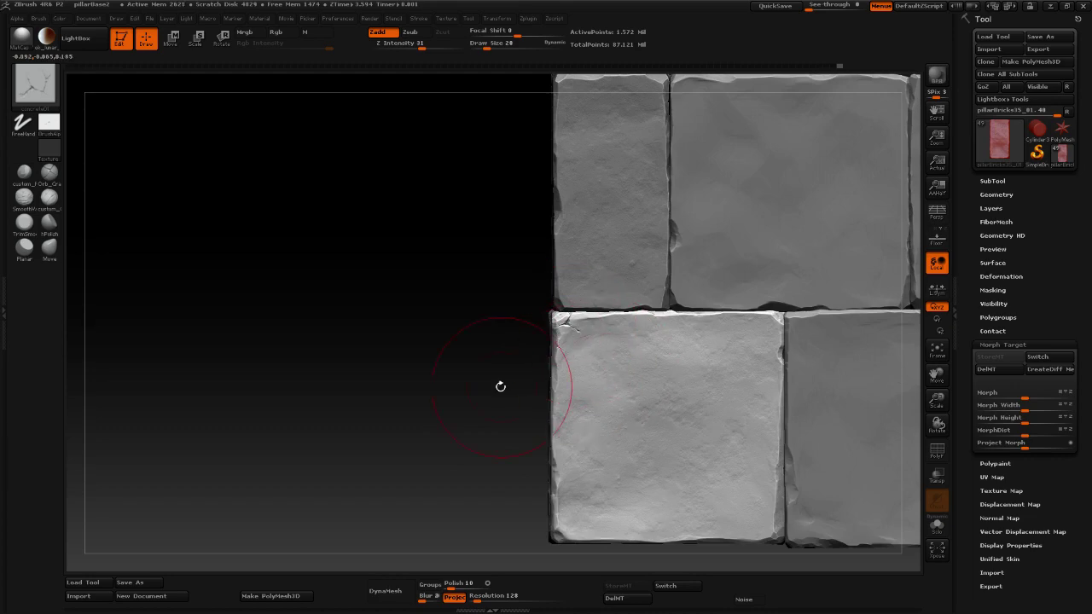
drag(324, 390, 448, 394)
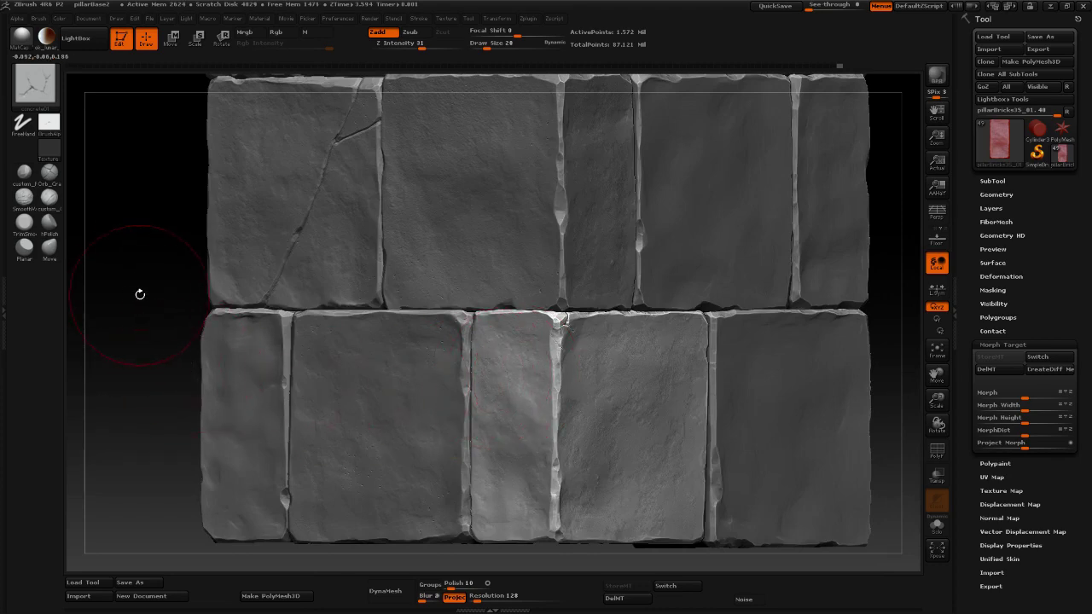
drag(139, 292, 176, 290)
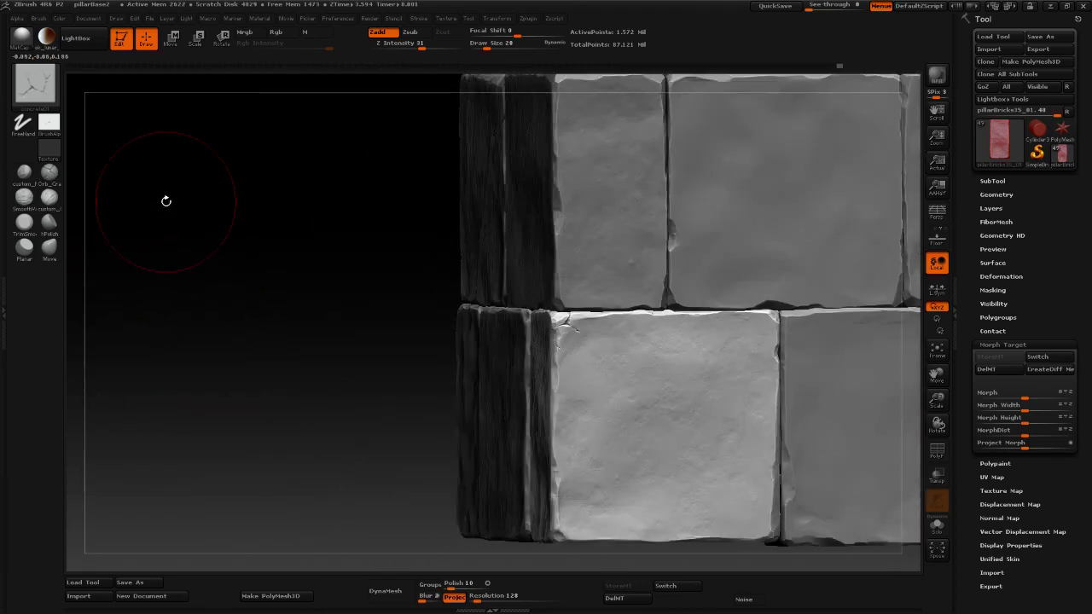
Add fine cracks beside the existing ones at the brick's upper outer corner using the p12 brush, undoing the first stroke.
click(34, 82)
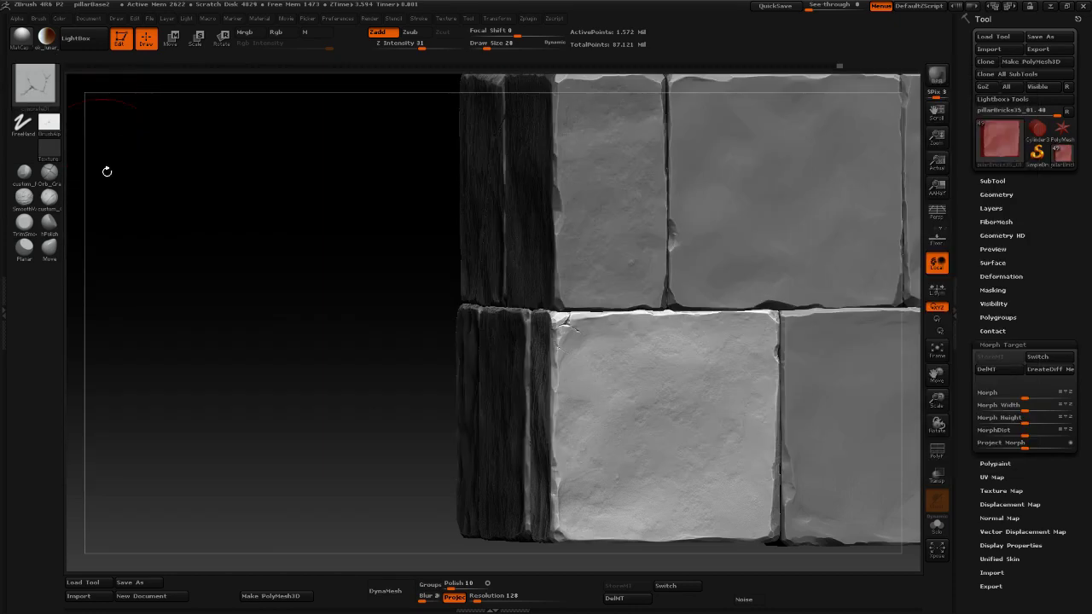
click(34, 83)
click(50, 91)
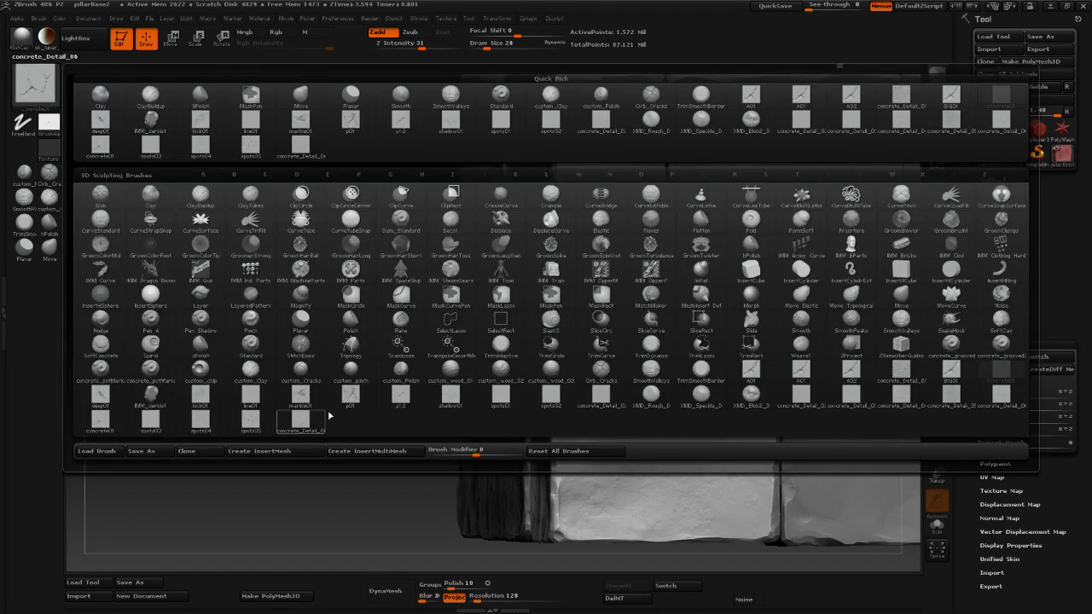
click(433, 404)
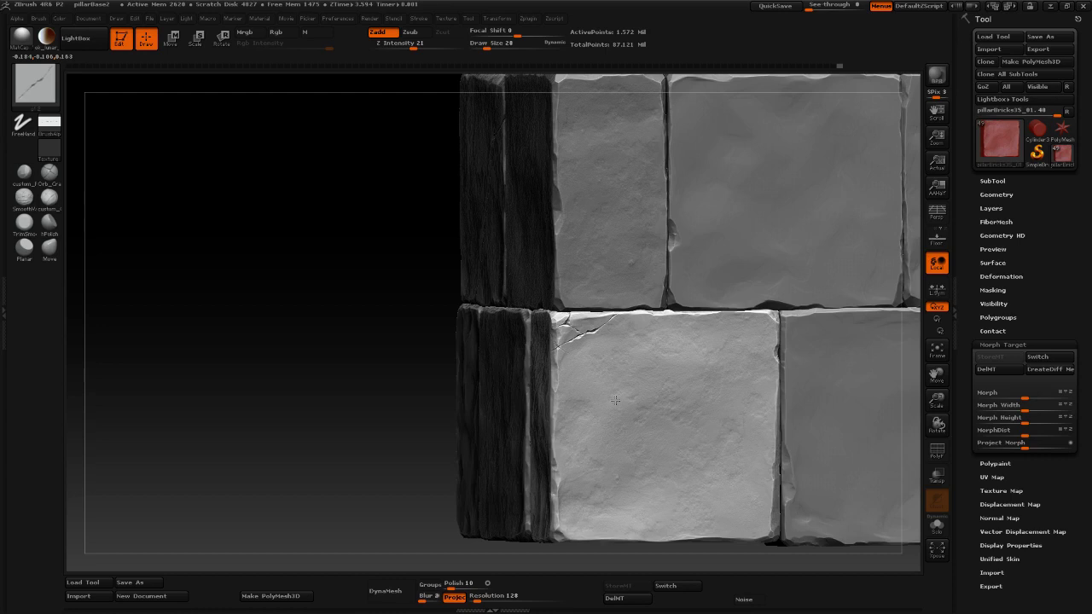
key(ctrl+z)
drag(628, 329, 635, 335)
mouse_move(336, 422)
alt+mouse_down()
mouse_move(314, 366)
mouse_move(336, 365)
alt+mouse_up()
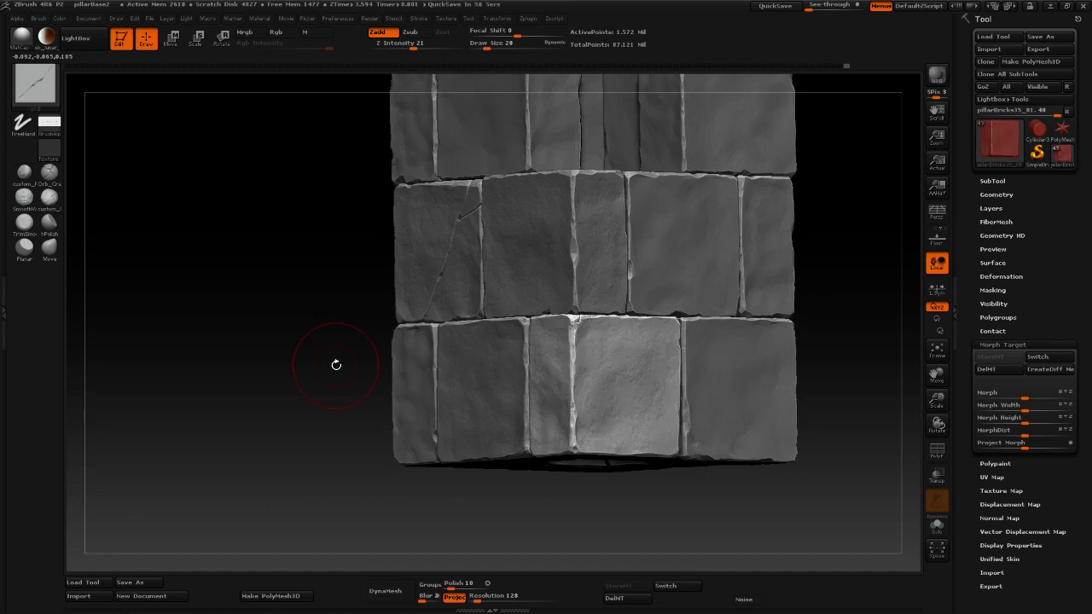
drag(339, 367, 406, 413)
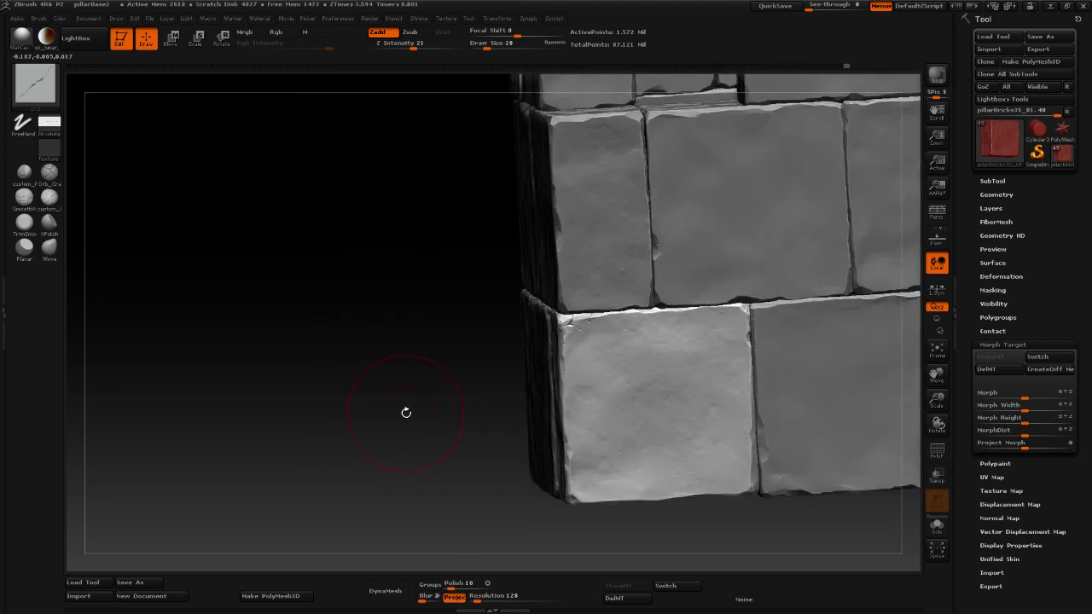
drag(580, 329, 586, 323)
mouse_move(400, 424)
mouse_down()
mouse_move(402, 401)
mouse_move(255, 438)
mouse_move(266, 388)
mouse_up()
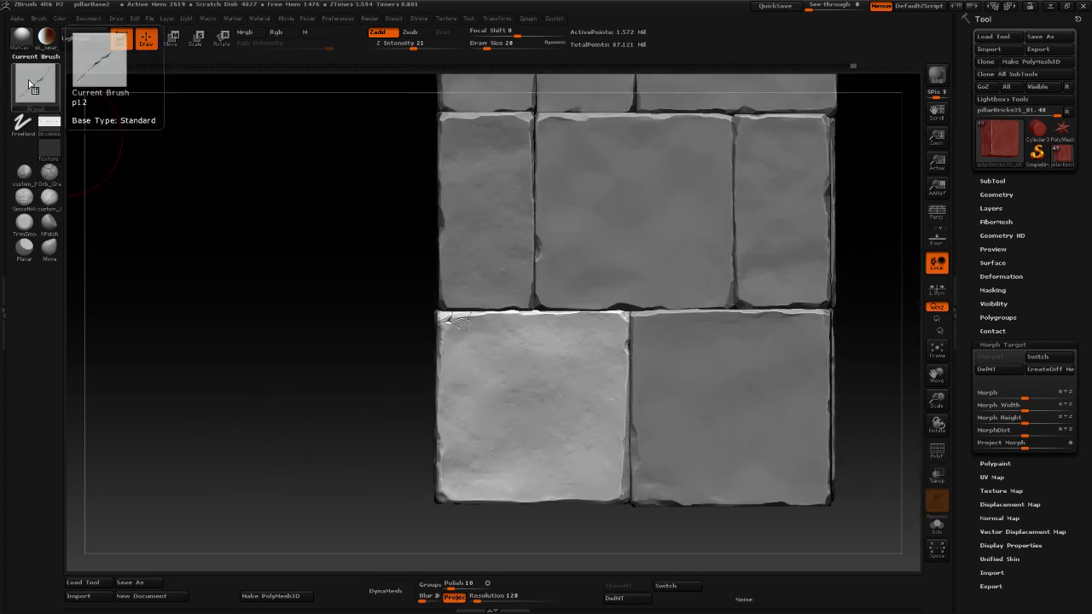
Try a wide cracked-surface stamp along the upper part of the brick's broad face with the kick01 brush, and undo it.
click(34, 82)
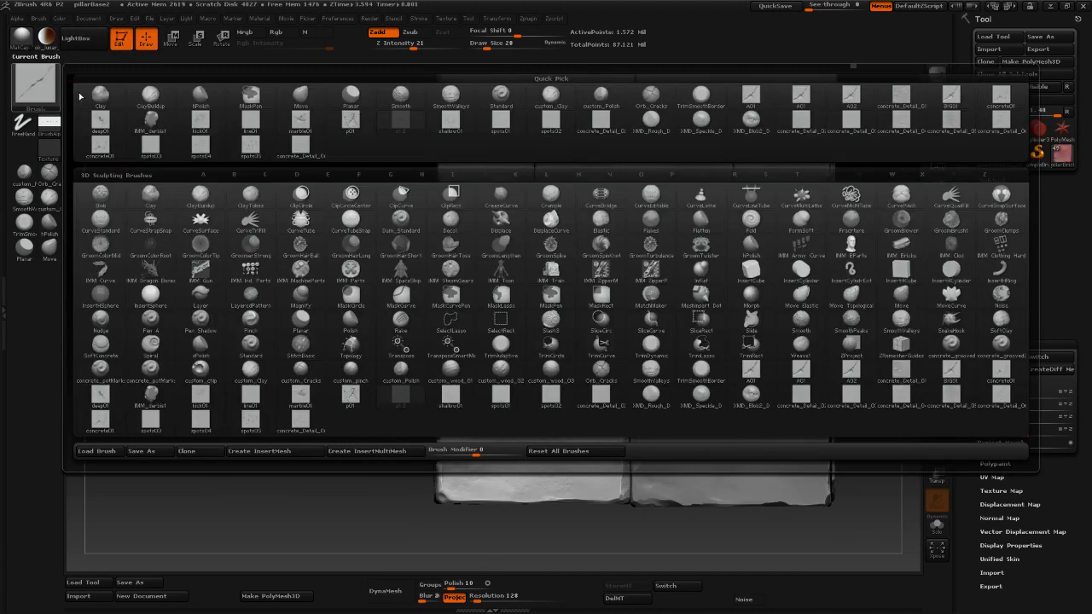
click(212, 404)
drag(528, 350, 532, 504)
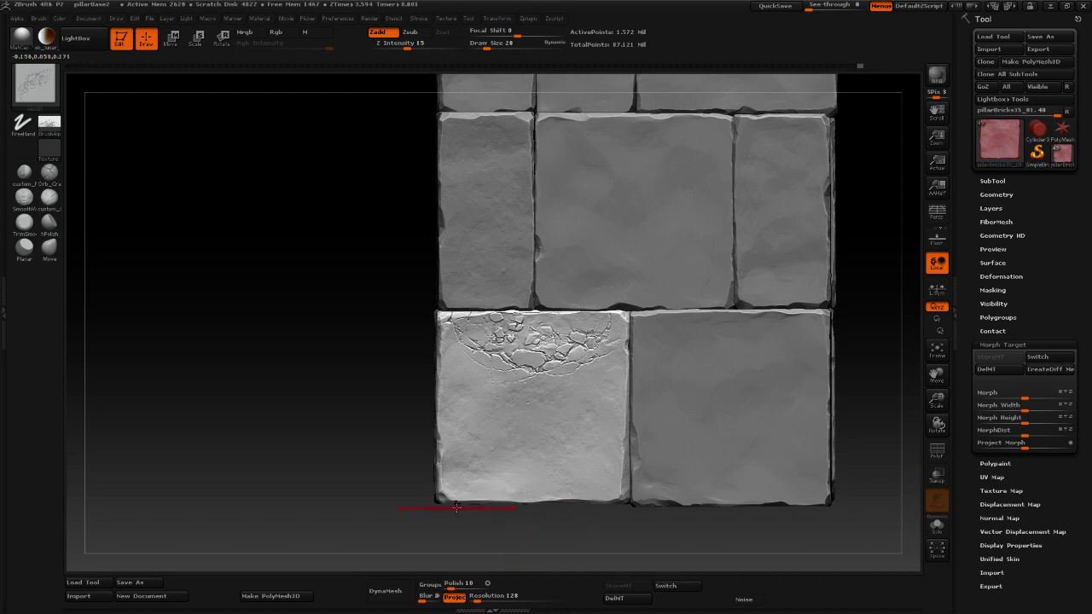
drag(324, 460, 336, 461)
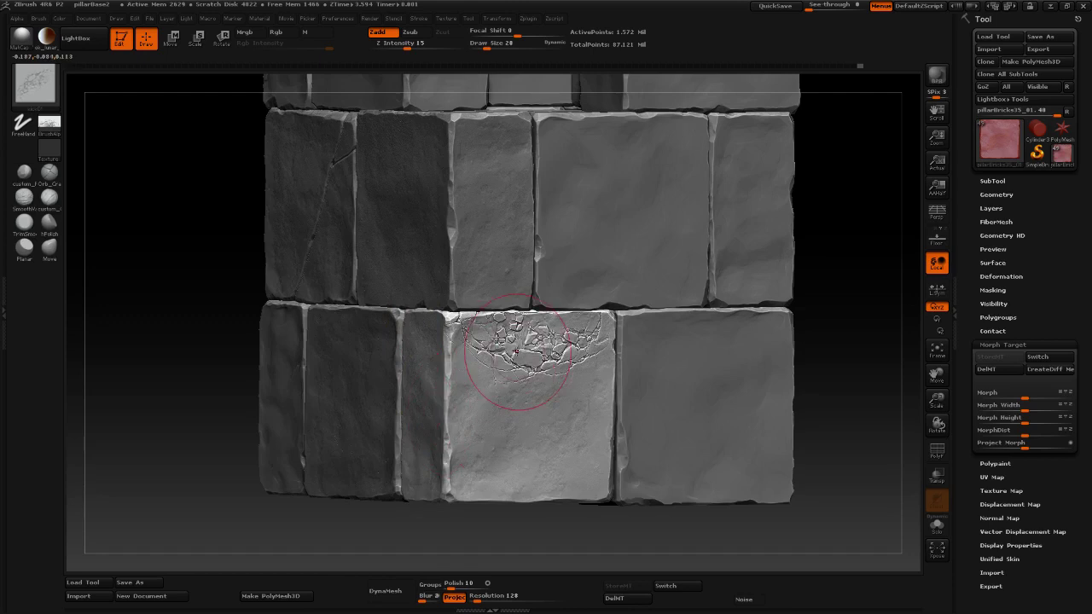
drag(858, 344, 844, 346)
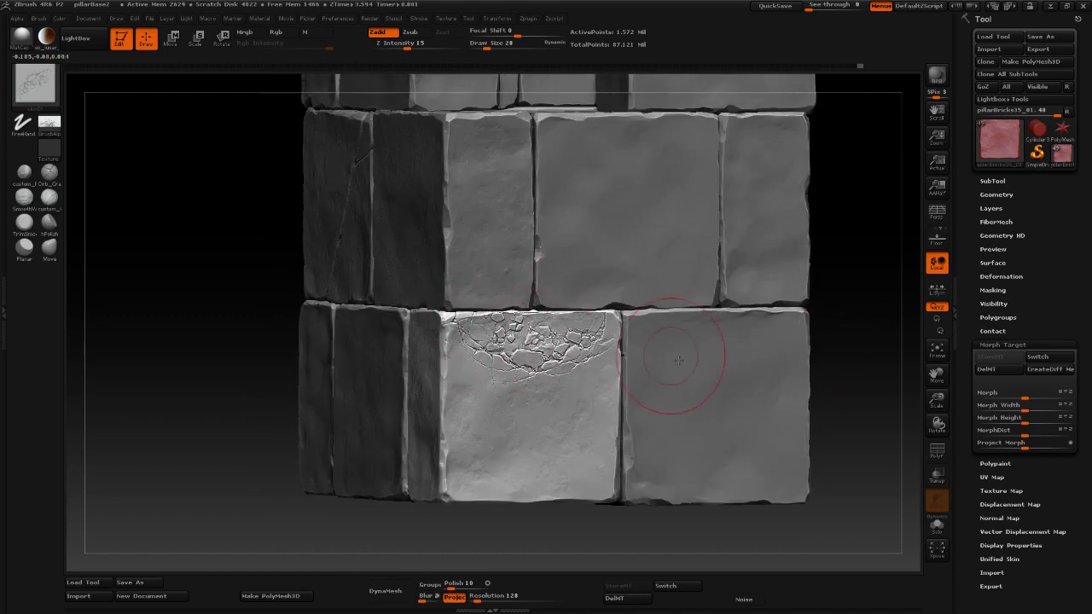
key(ctrl)
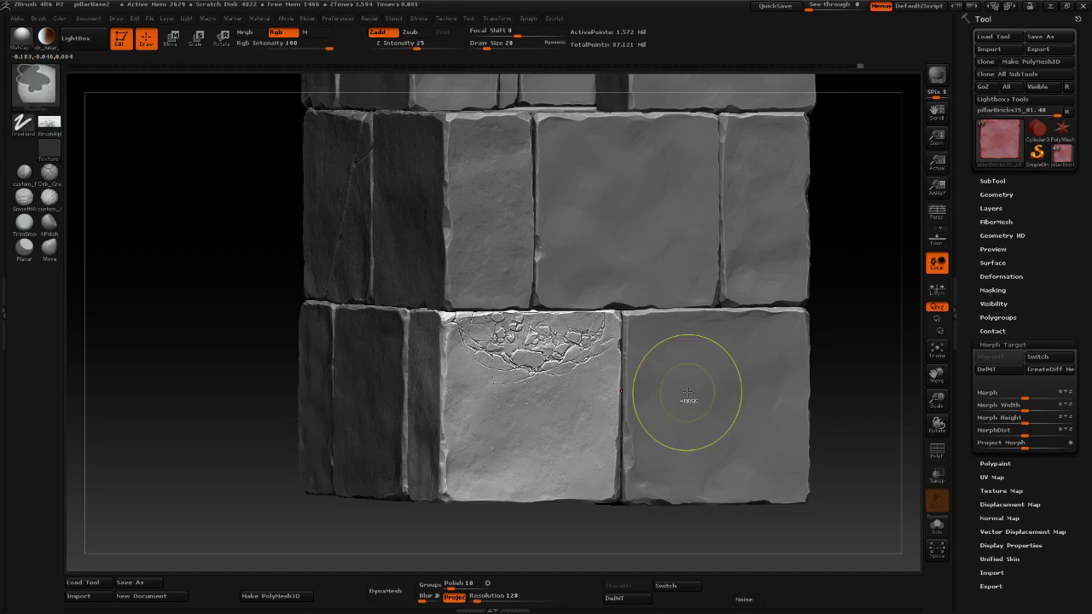
key(ctrl+z)
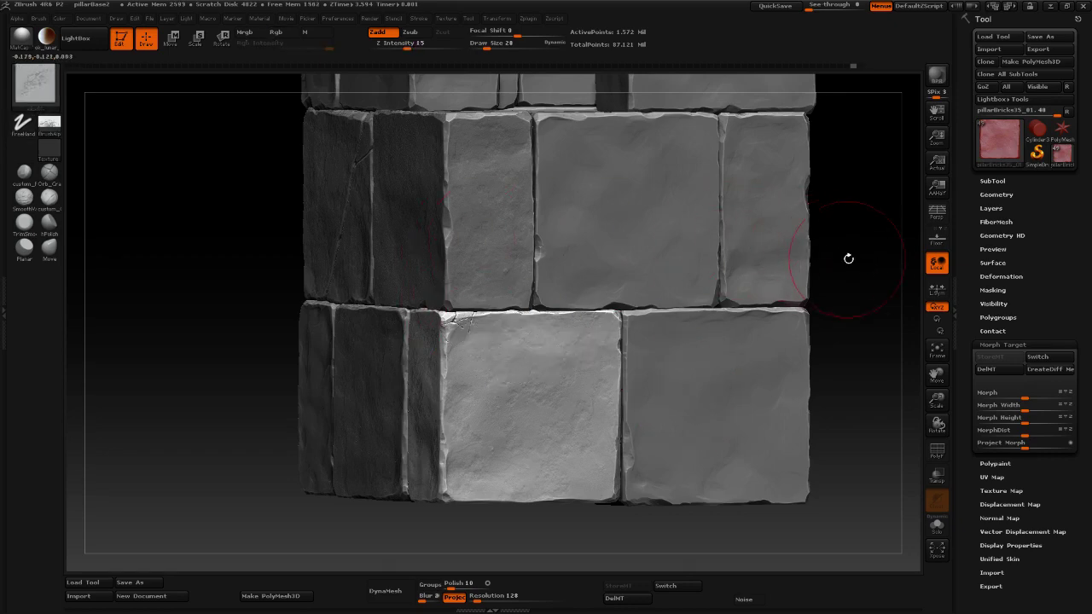
Load a line-series crack brush preset from the zBrushesMarbleDamage folder.
drag(849, 259, 797, 251)
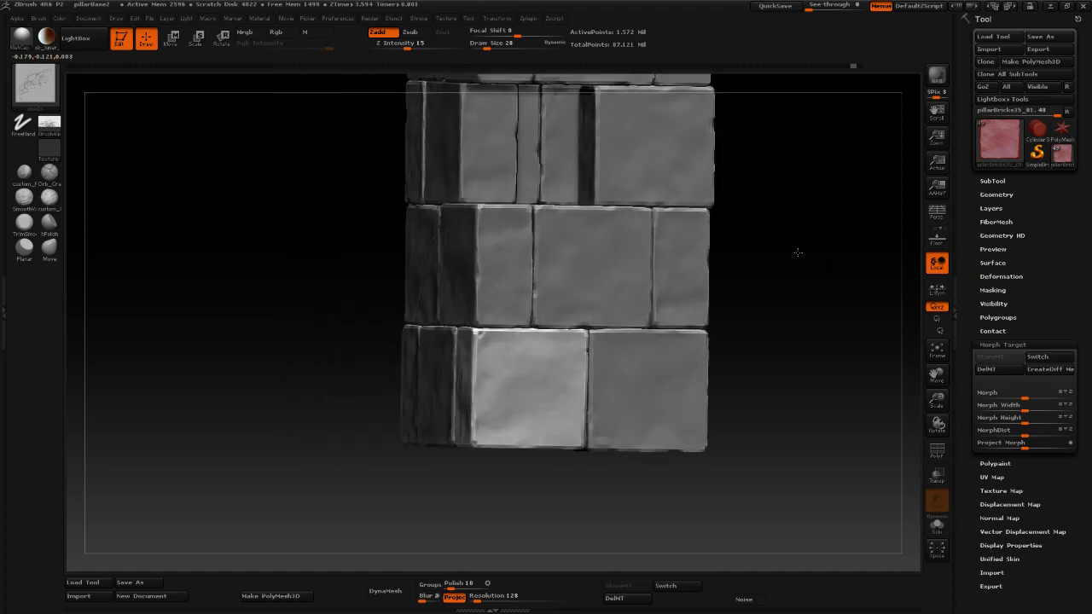
alt+drag(347, 268, 250, 336)
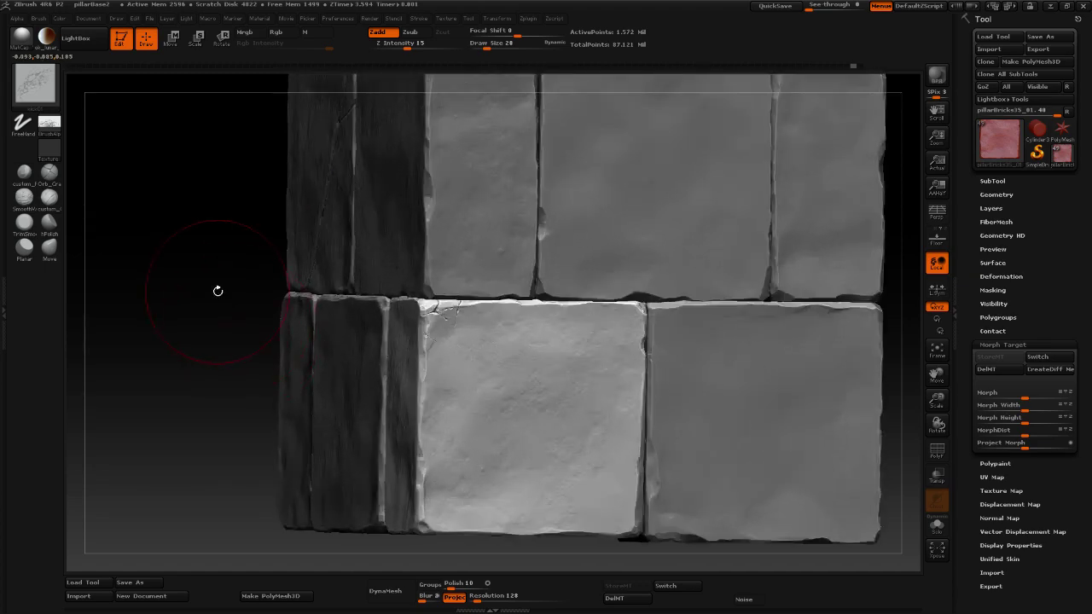
drag(216, 289, 189, 281)
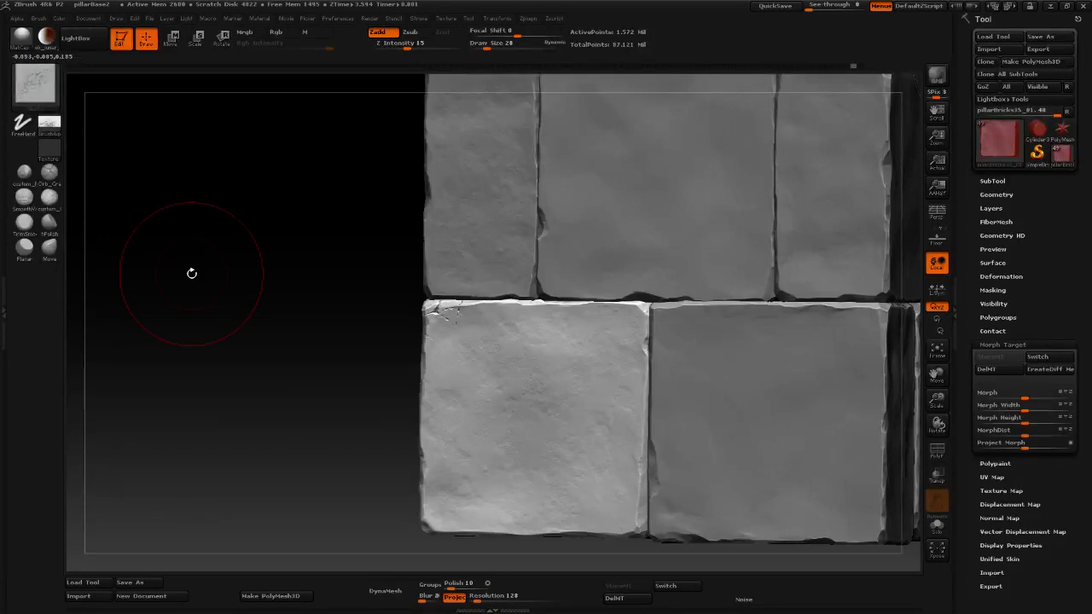
click(34, 83)
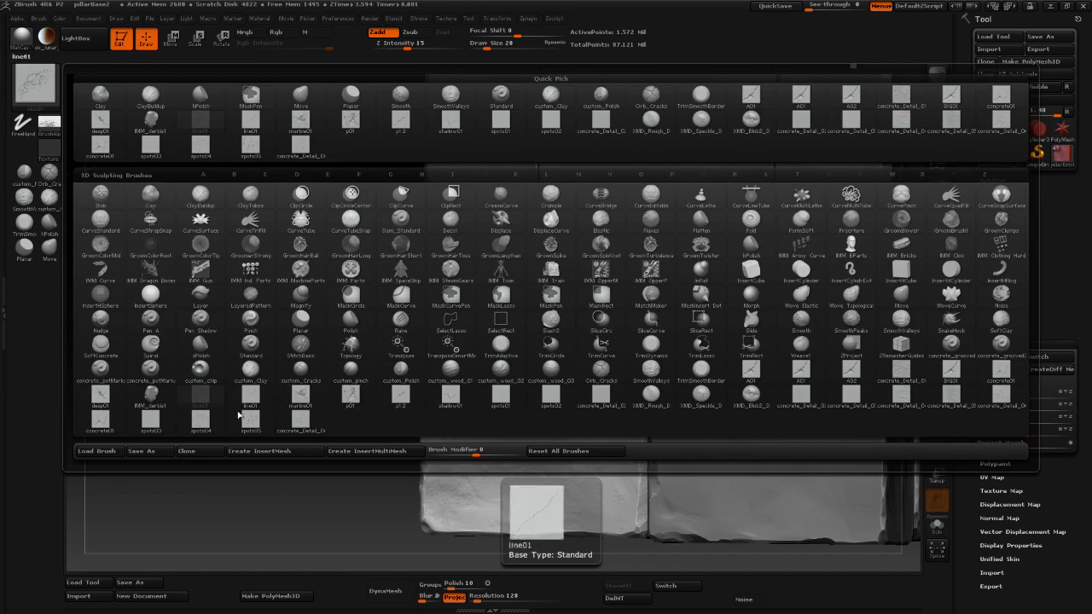
click(98, 451)
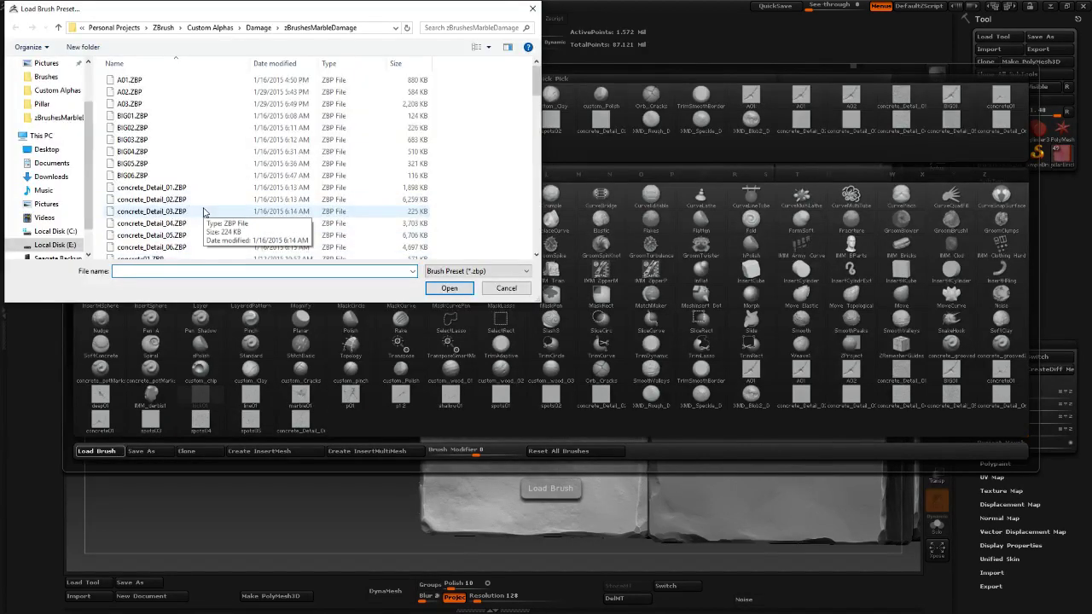
scroll(203, 213, down, 7)
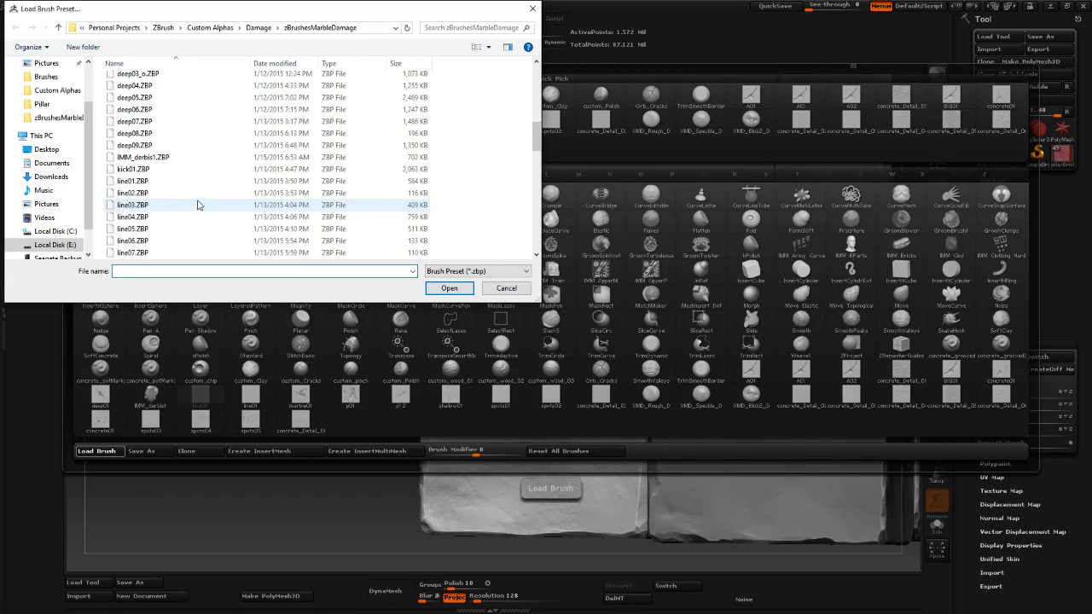
double_click(196, 196)
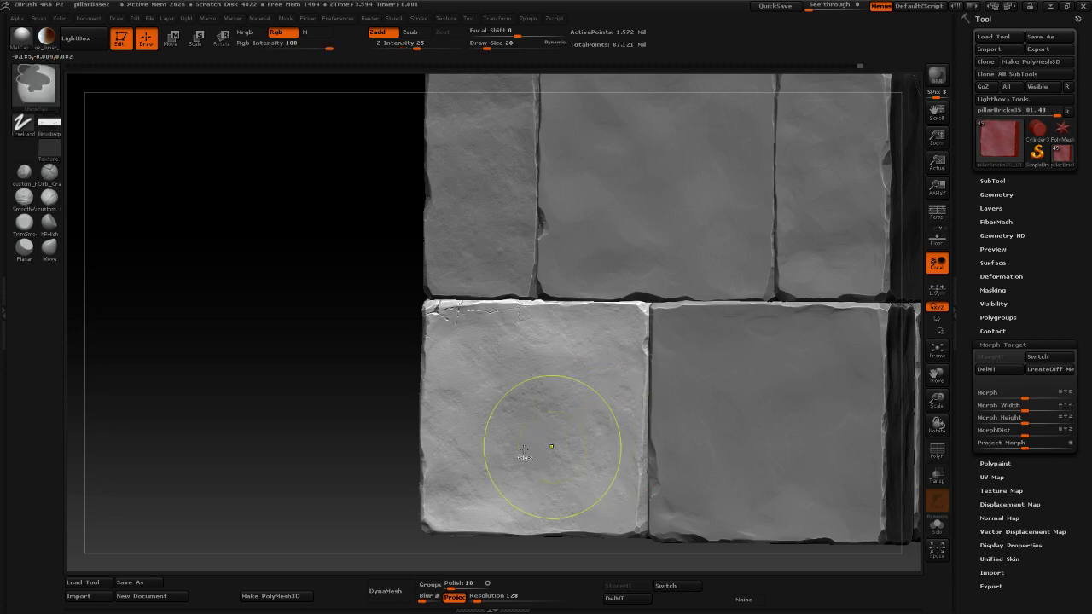
Undo the trial stroke and carve a long diagonal crack across the lower outer corner of the brick's broad face.
key(ctrl+z)
drag(453, 467, 333, 551)
drag(276, 390, 303, 395)
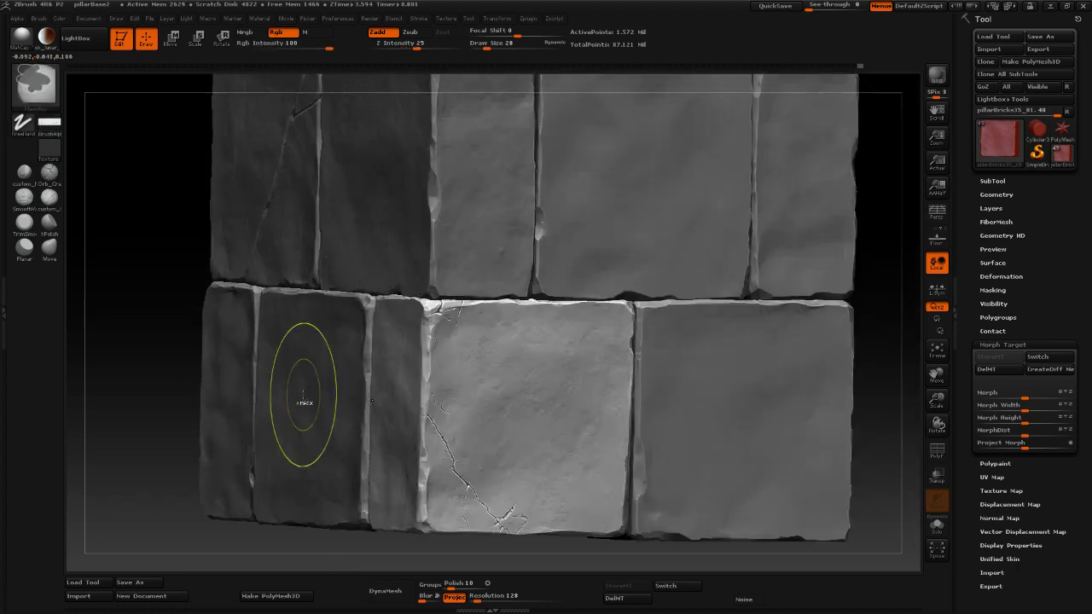
Undo the long diagonal crack on the brick's broad face and set the brush's Z Intensity to 26.
key(ctrl+z)
click(404, 48)
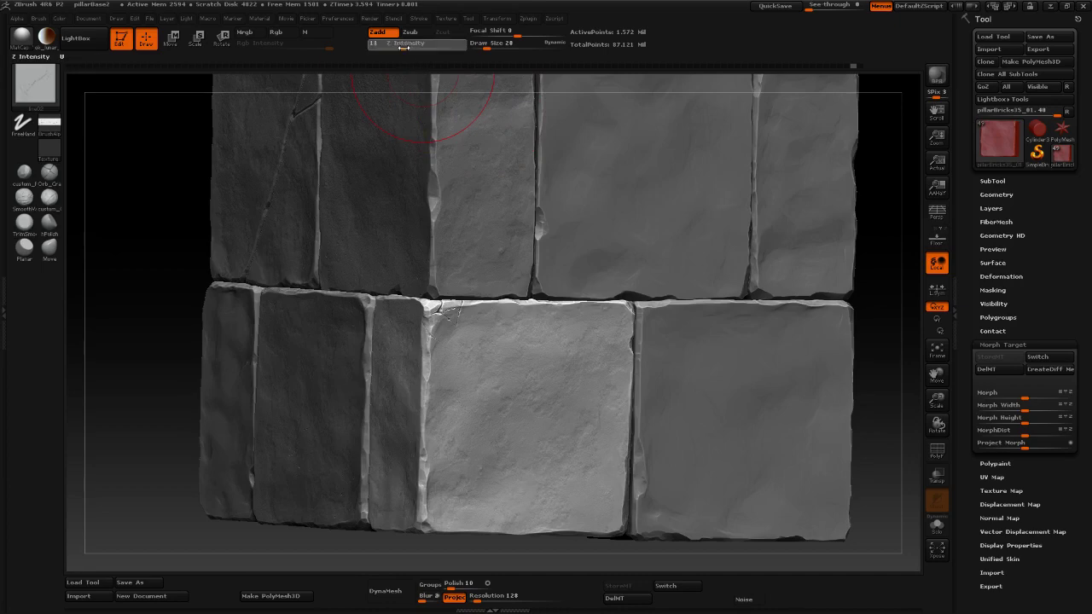
Try line cracks along the inner side and lower inner corner of the brick's broad face, undoing each one.
drag(577, 369, 605, 464)
drag(182, 329, 198, 321)
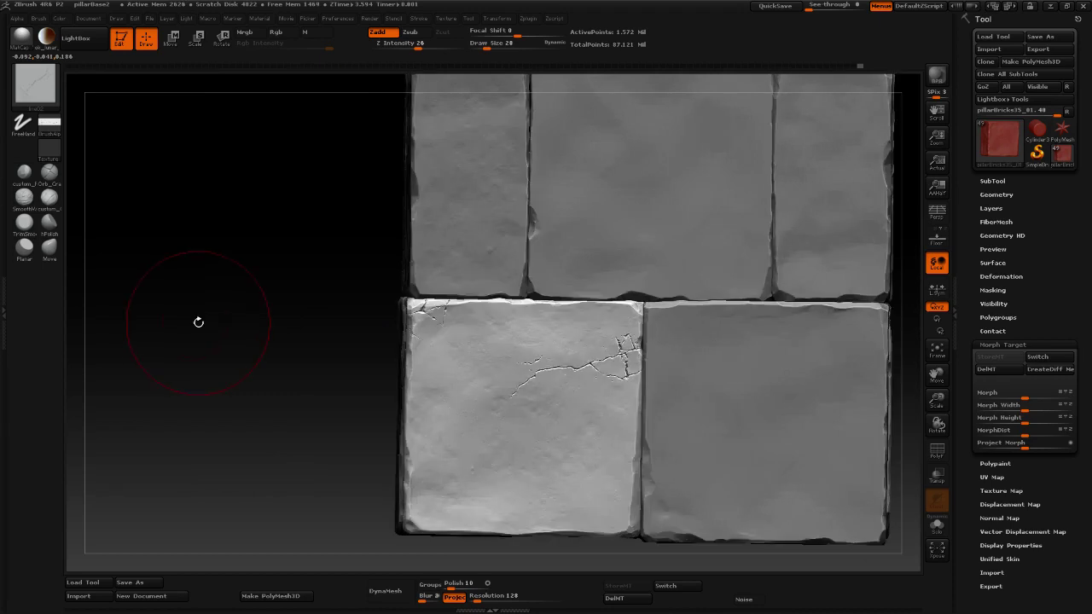
key(ctrl+z)
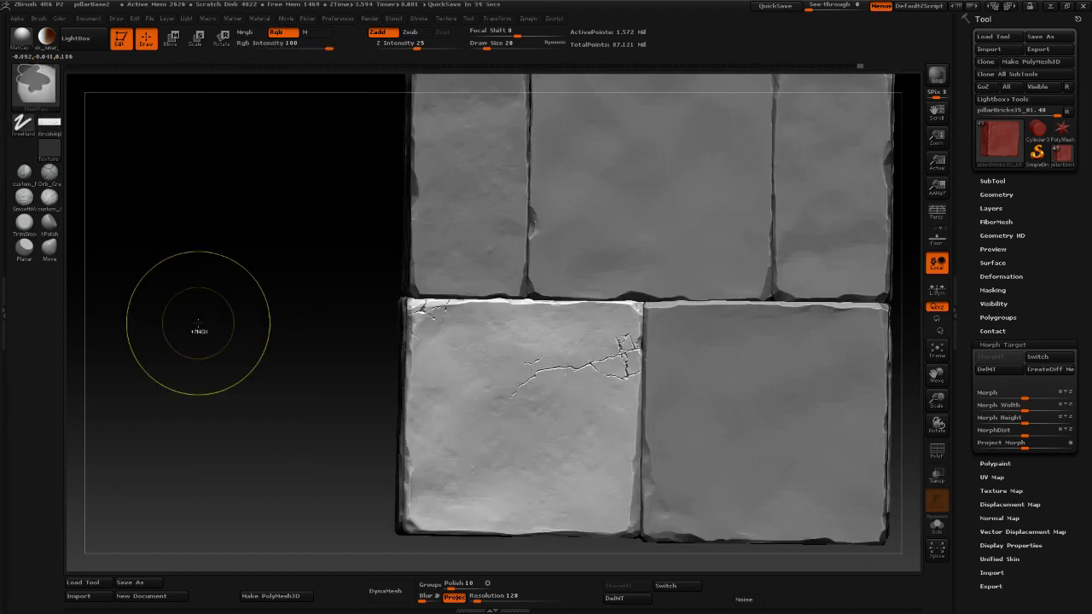
drag(570, 492, 722, 613)
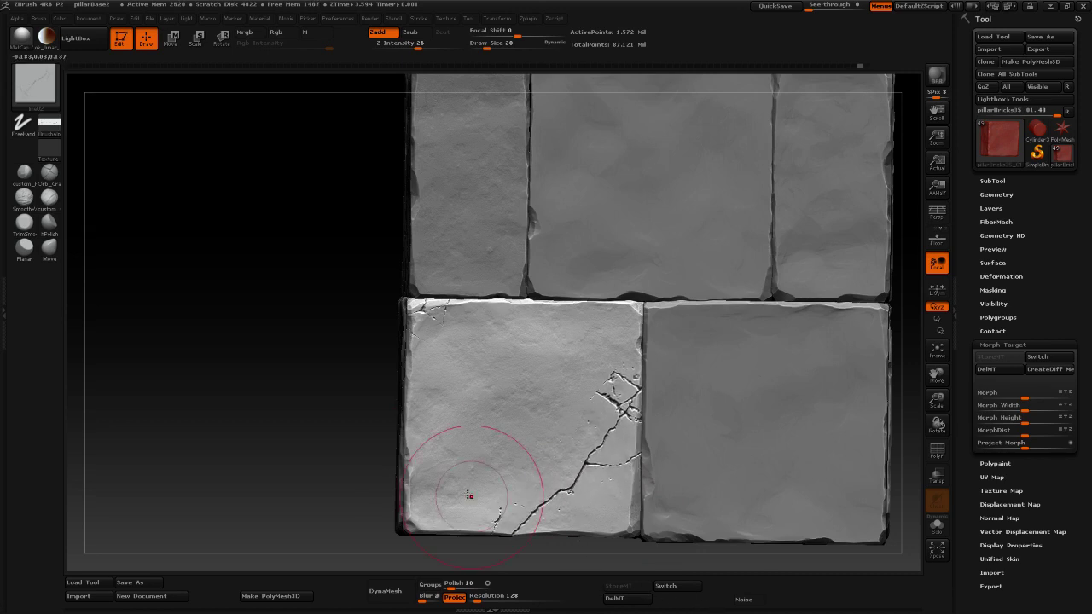
key(ctrl+z)
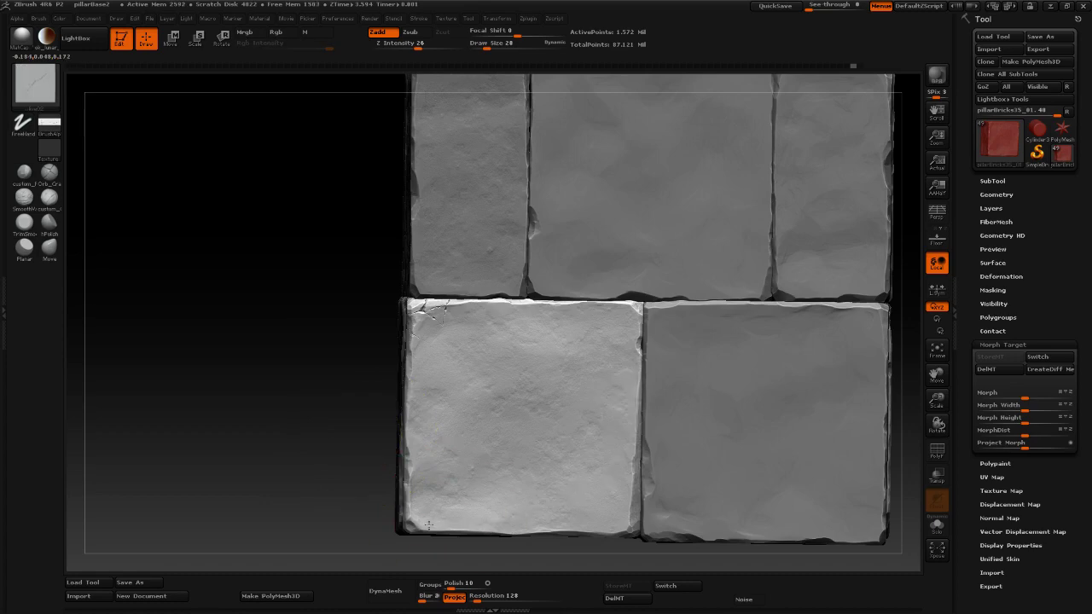
Select the top-course brick with the diagonal split across its corner and store a morph target for it.
drag(452, 553, 383, 557)
mouse_move(222, 304)
alt+mouse_down()
mouse_move(207, 254)
mouse_move(234, 275)
alt+mouse_up()
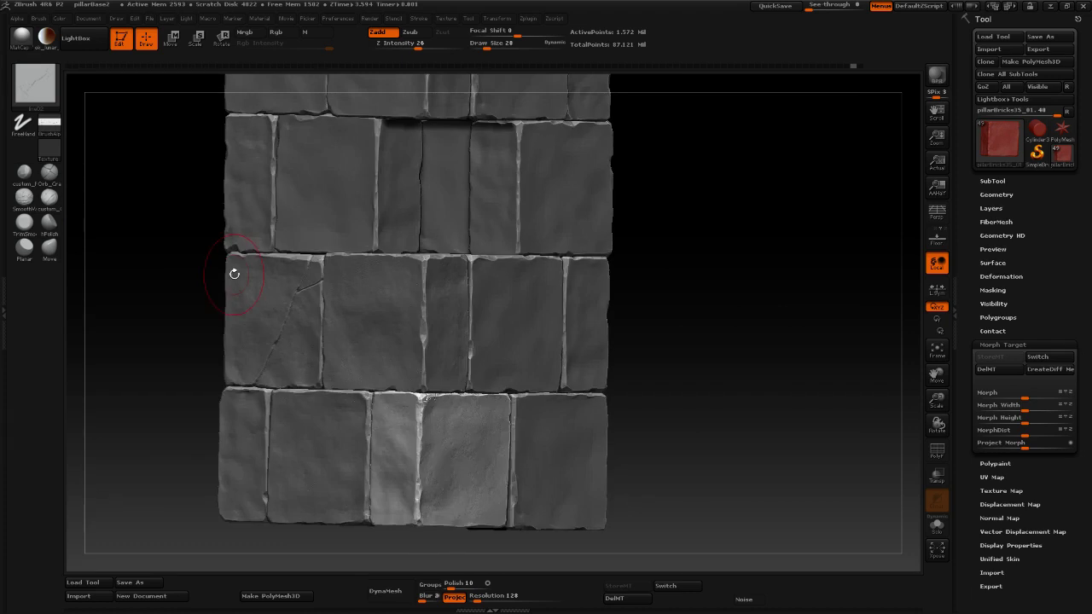
drag(715, 340, 686, 311)
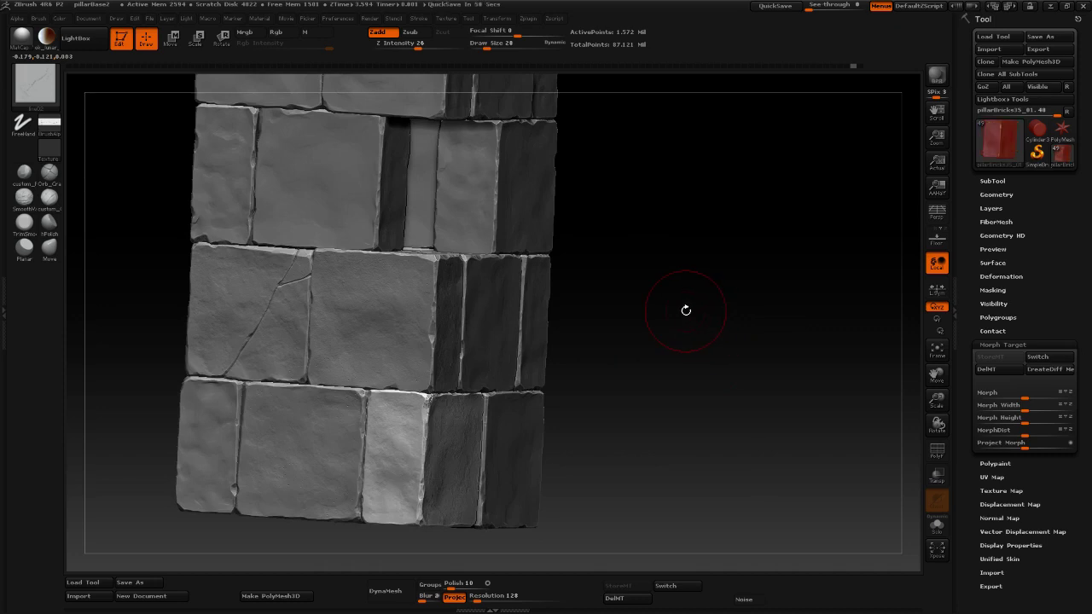
drag(734, 317, 720, 342)
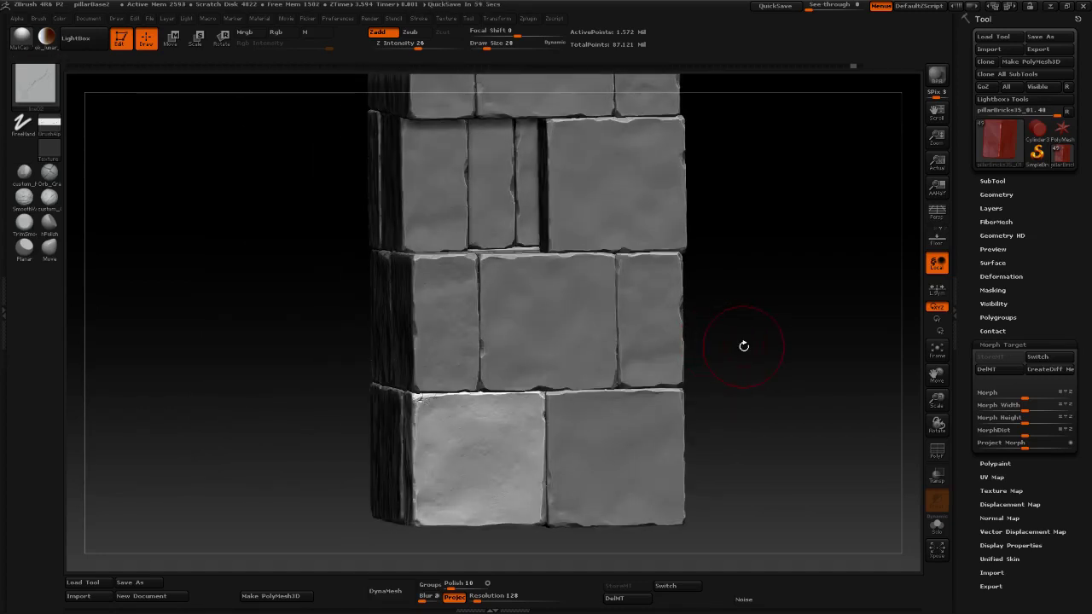
drag(745, 345, 616, 562)
alt+drag(662, 478, 697, 500)
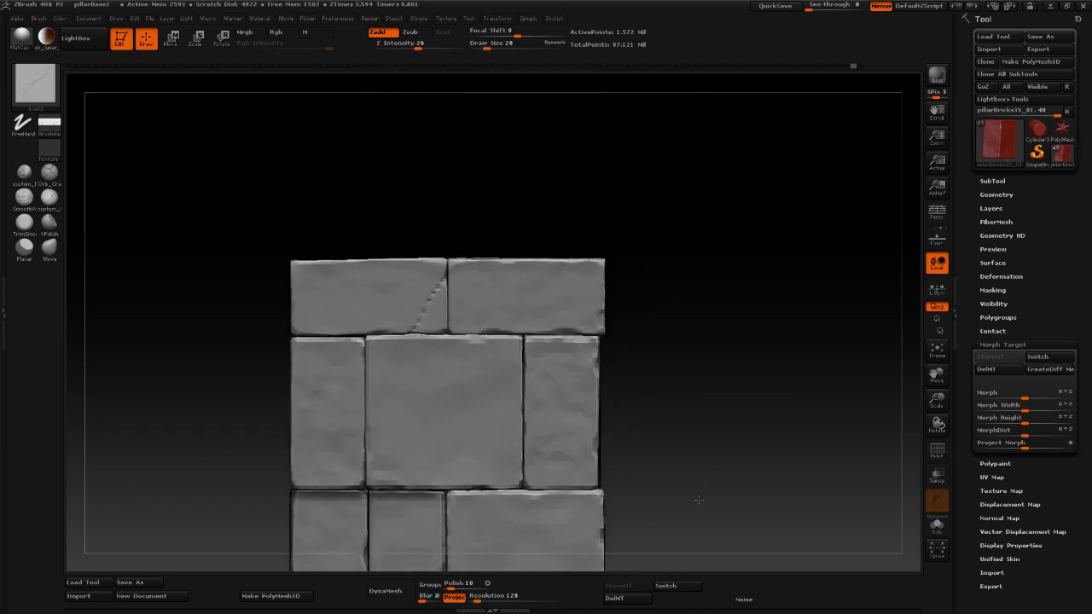
alt+click(384, 281)
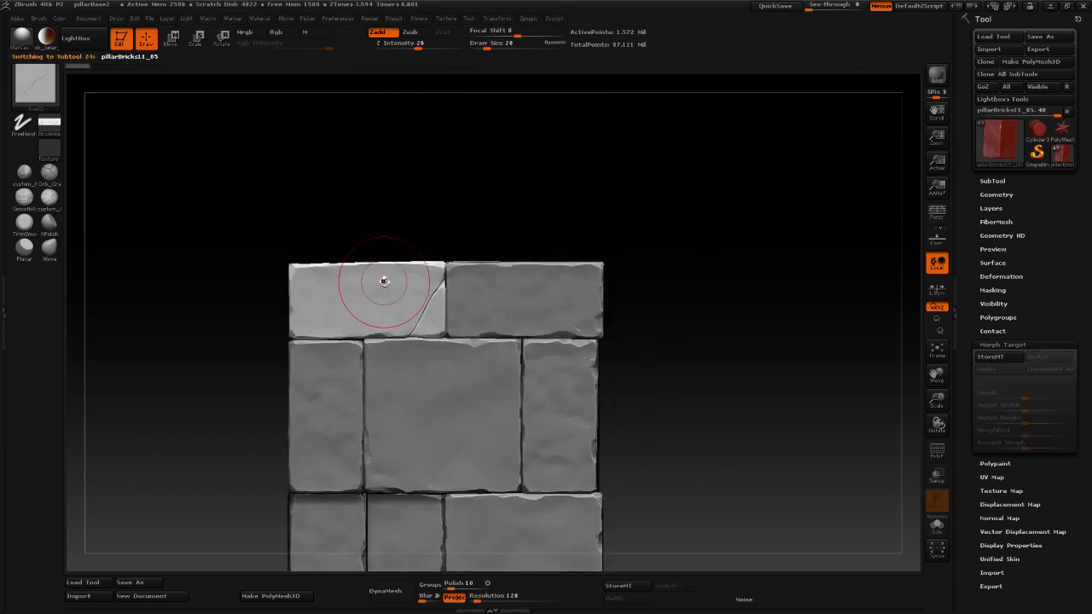
click(990, 356)
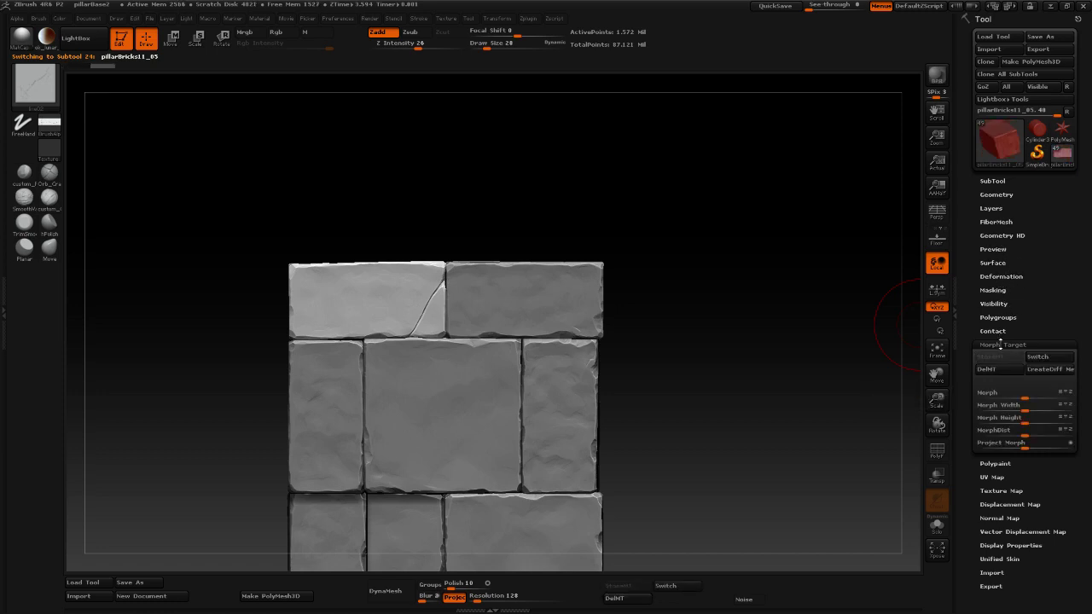
Add surface noise to the brick and load the saved NoiseMaker preset from the Zbrush Sculpts folder of the Fantasy Cave project.
click(995, 263)
click(993, 277)
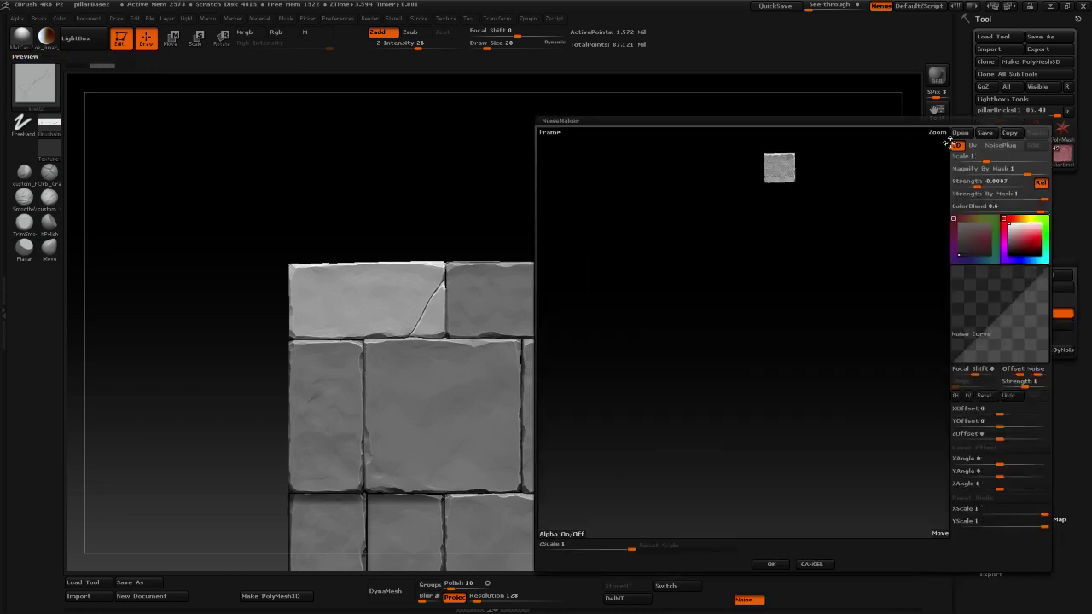
click(961, 134)
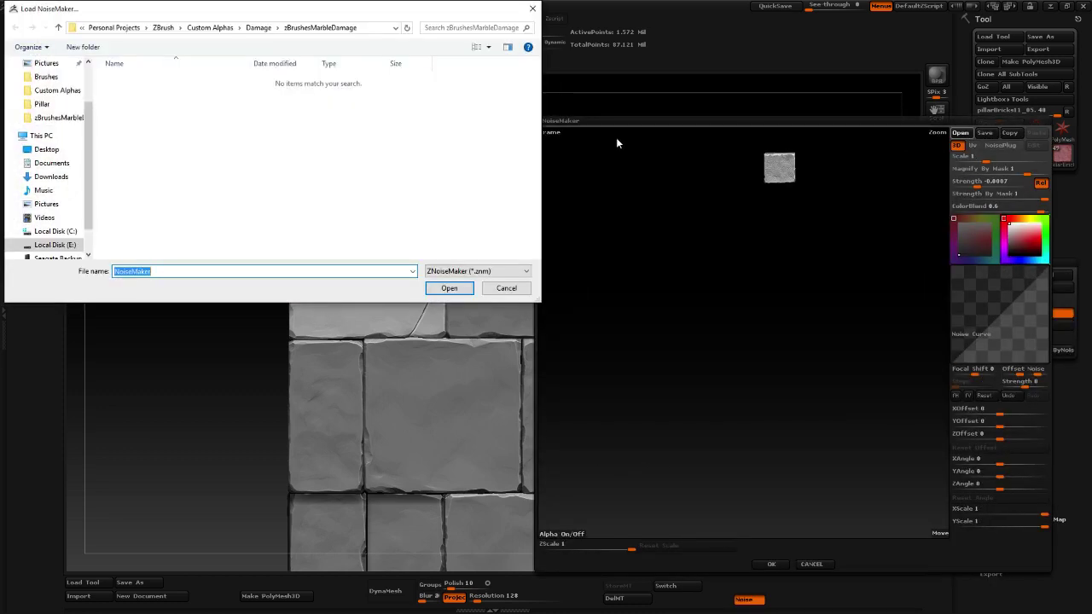
click(163, 27)
click(94, 27)
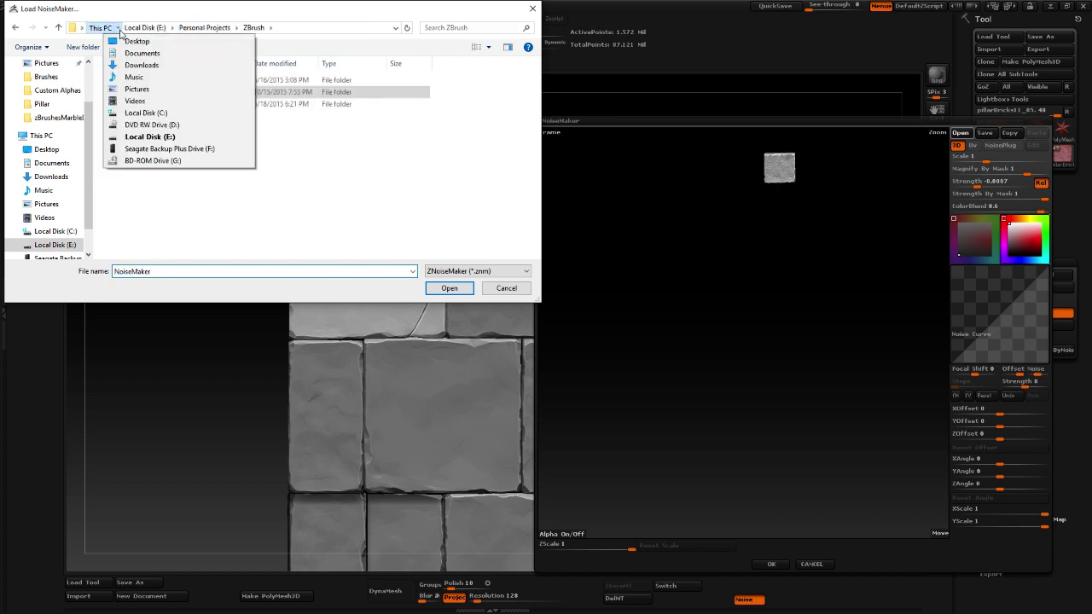
click(141, 27)
click(145, 27)
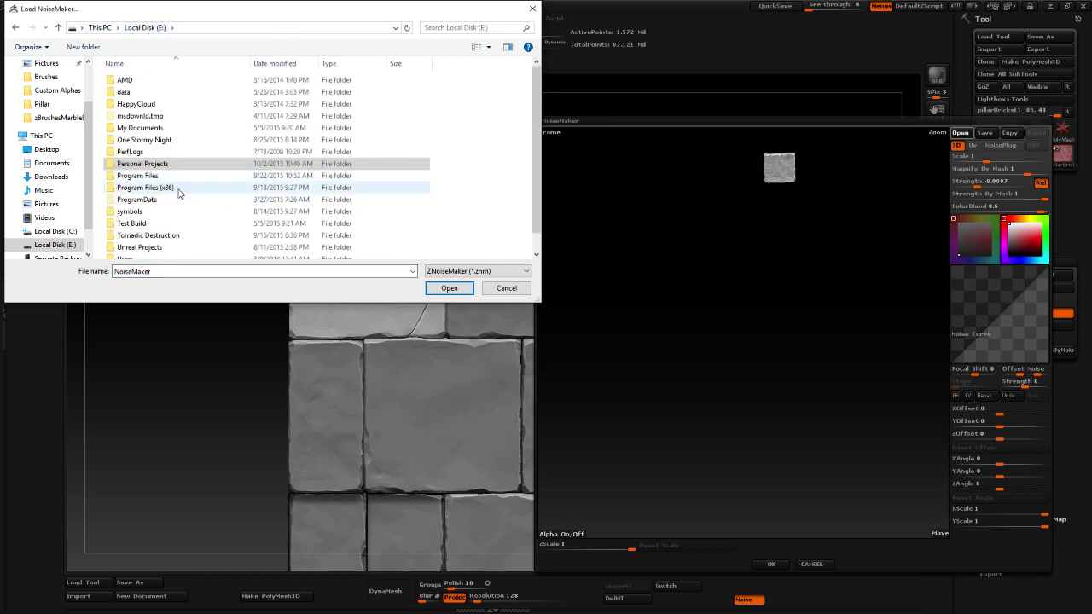
double_click(145, 164)
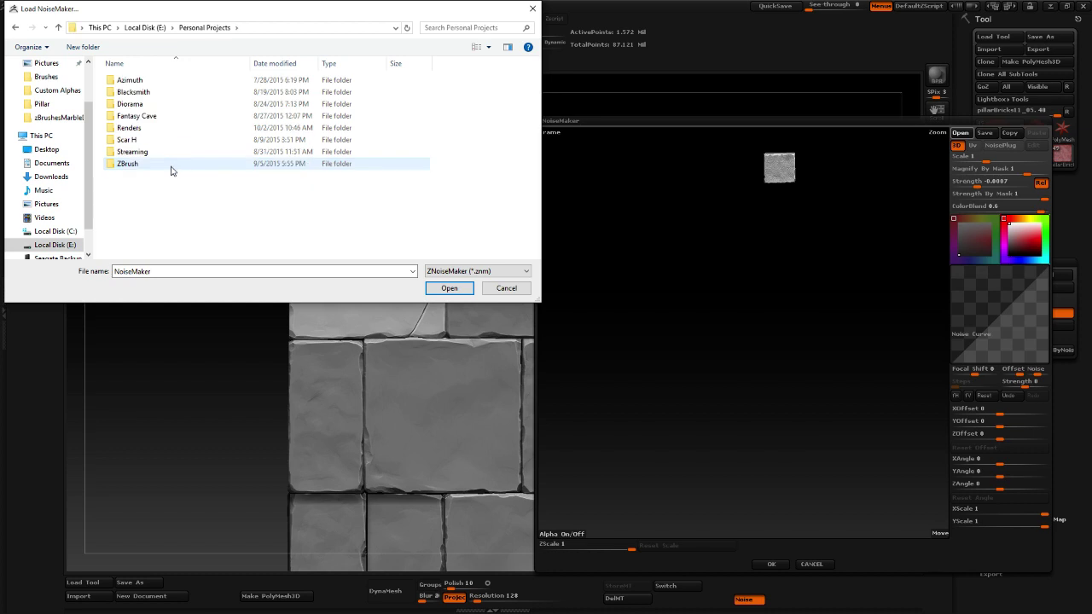
double_click(162, 116)
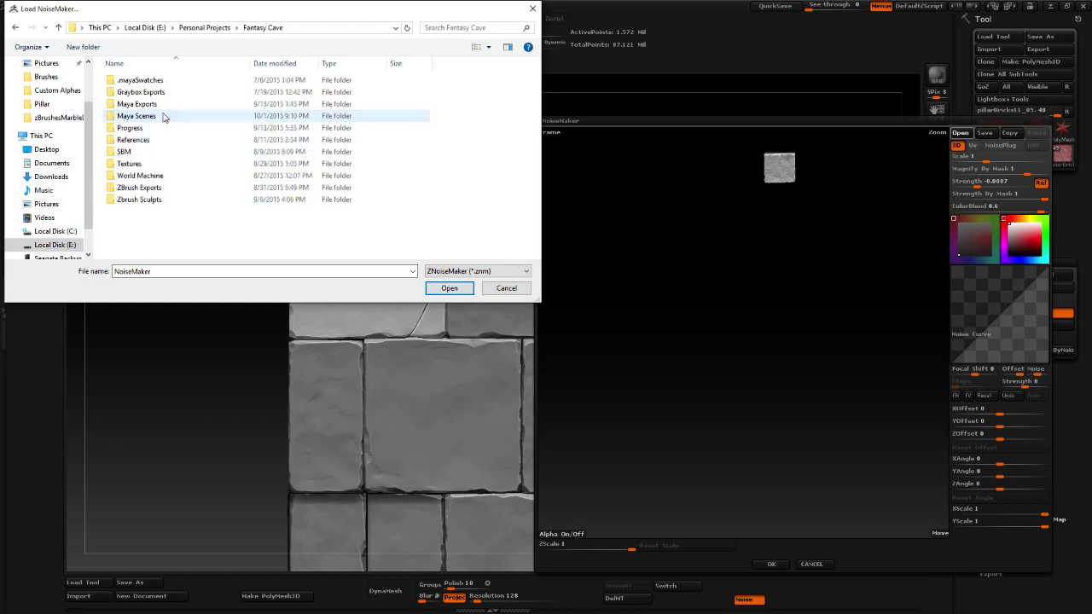
double_click(164, 200)
double_click(152, 81)
double_click(158, 80)
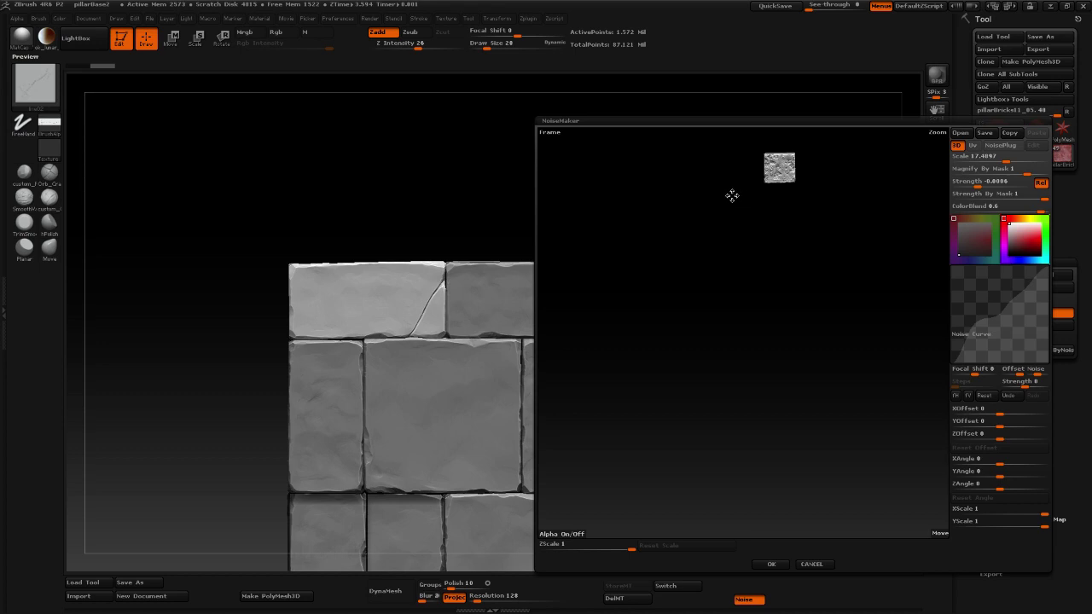
Inspect the noise preview on the brick, accept it, and apply the noise to the mesh.
drag(732, 196, 652, 310)
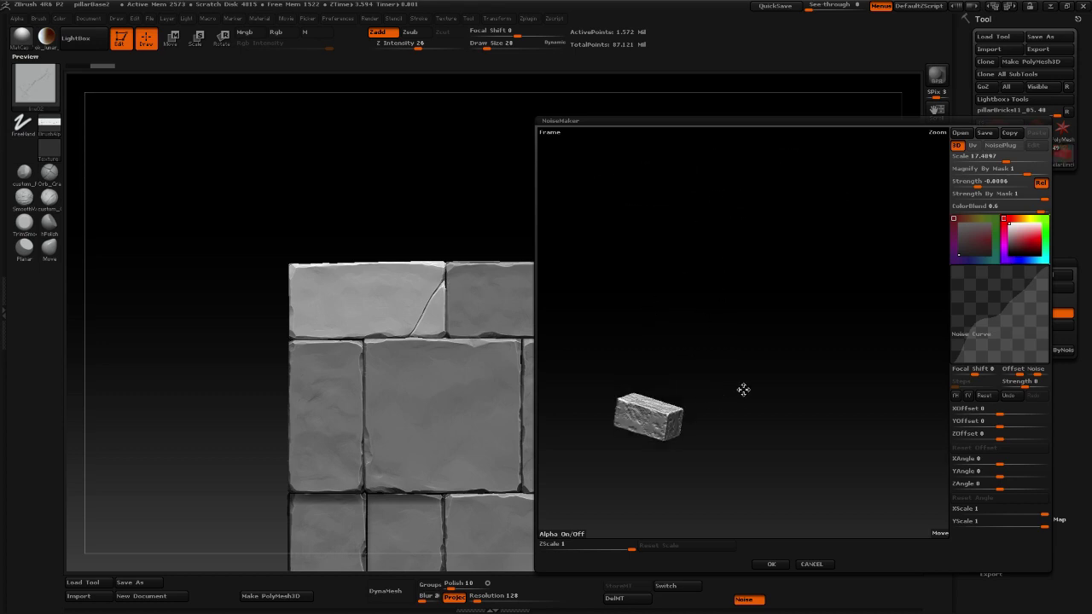
alt+drag(744, 390, 799, 197)
drag(799, 329, 799, 285)
alt+drag(772, 204, 702, 495)
alt+drag(737, 332, 803, 245)
drag(741, 361, 802, 362)
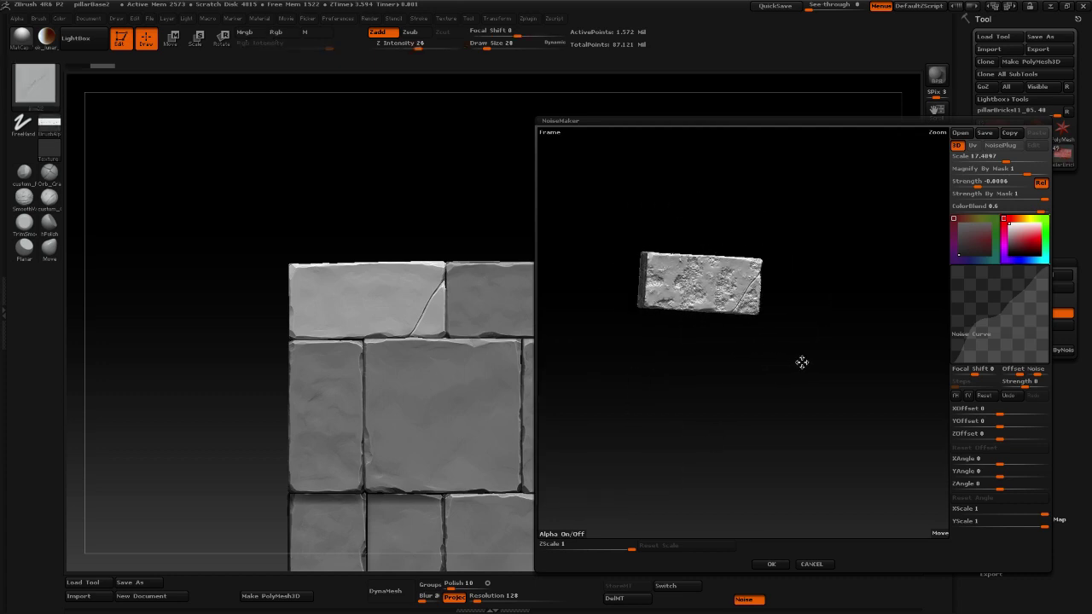
click(779, 565)
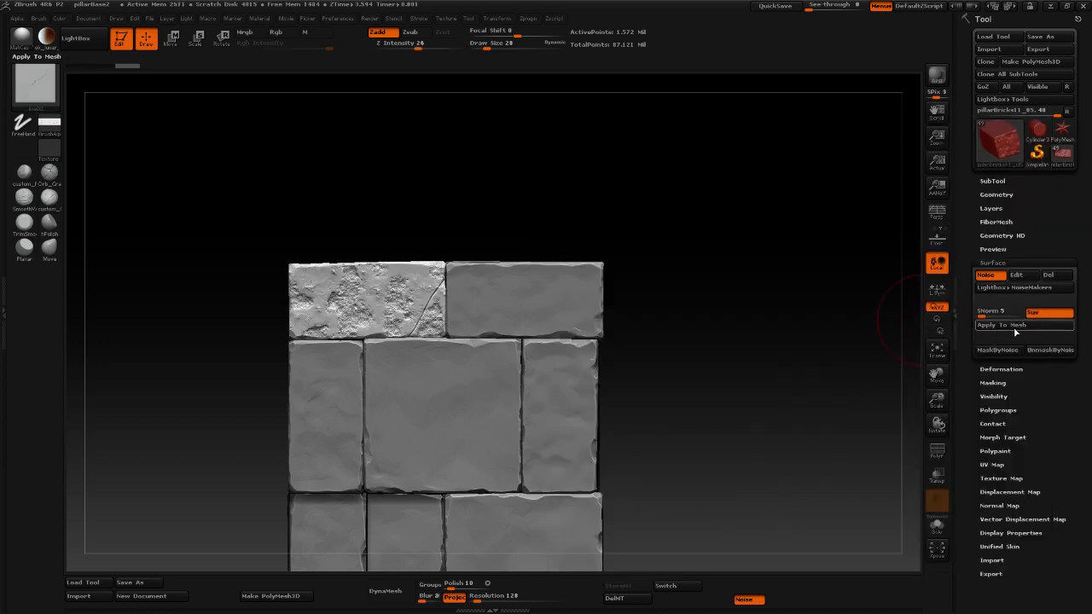
drag(726, 318, 809, 335)
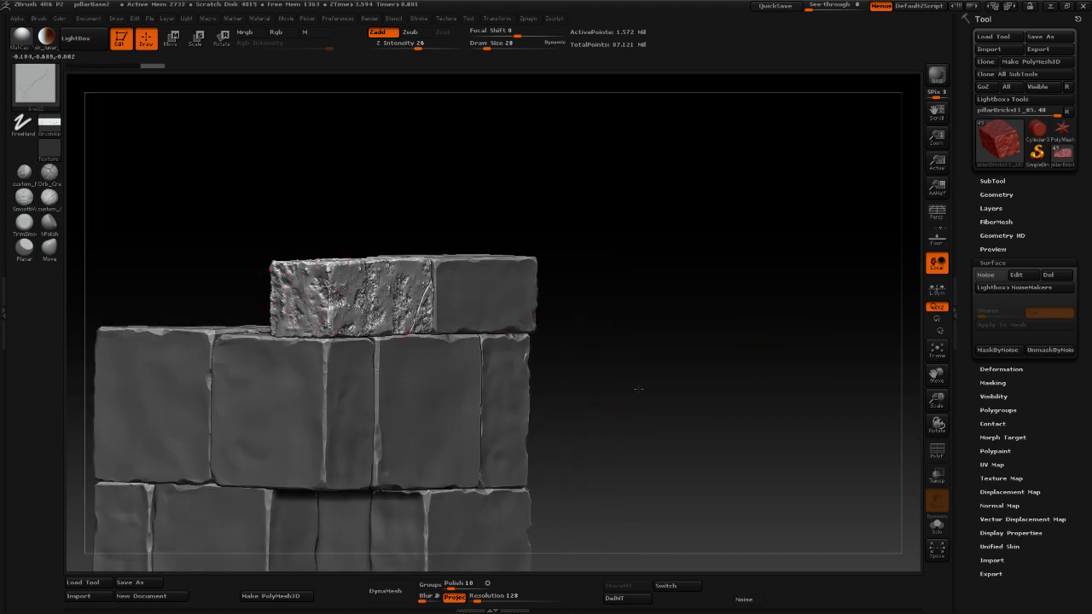
mouse_move(631, 378)
mouse_down()
mouse_move(709, 390)
mouse_move(617, 385)
mouse_up()
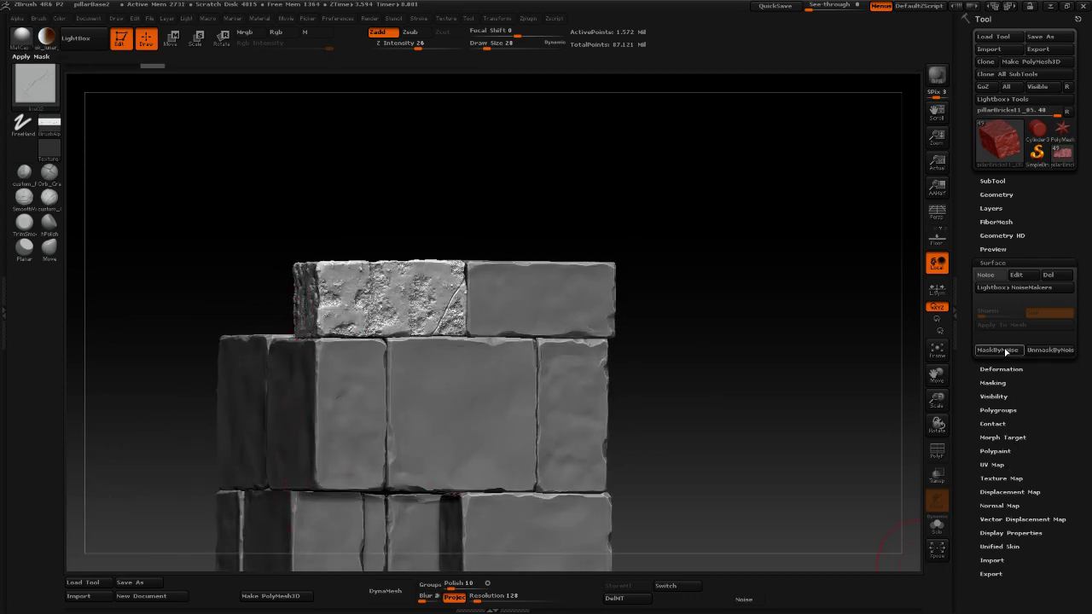
Morph the noisy brick most of the way back toward its stored morph target, leaving only faint surface noise.
click(995, 437)
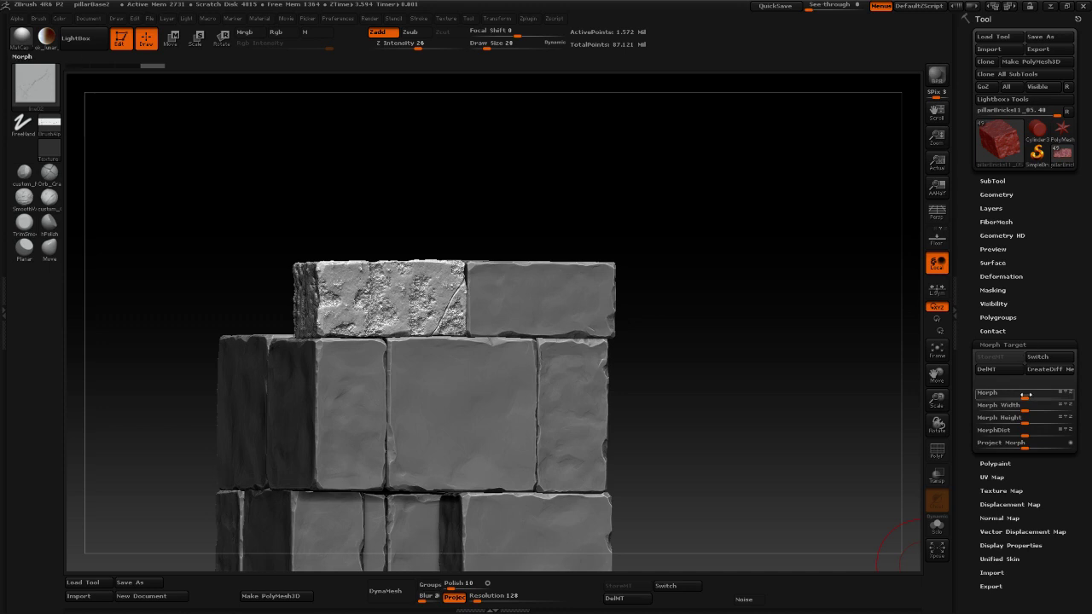
drag(1044, 398, 1050, 399)
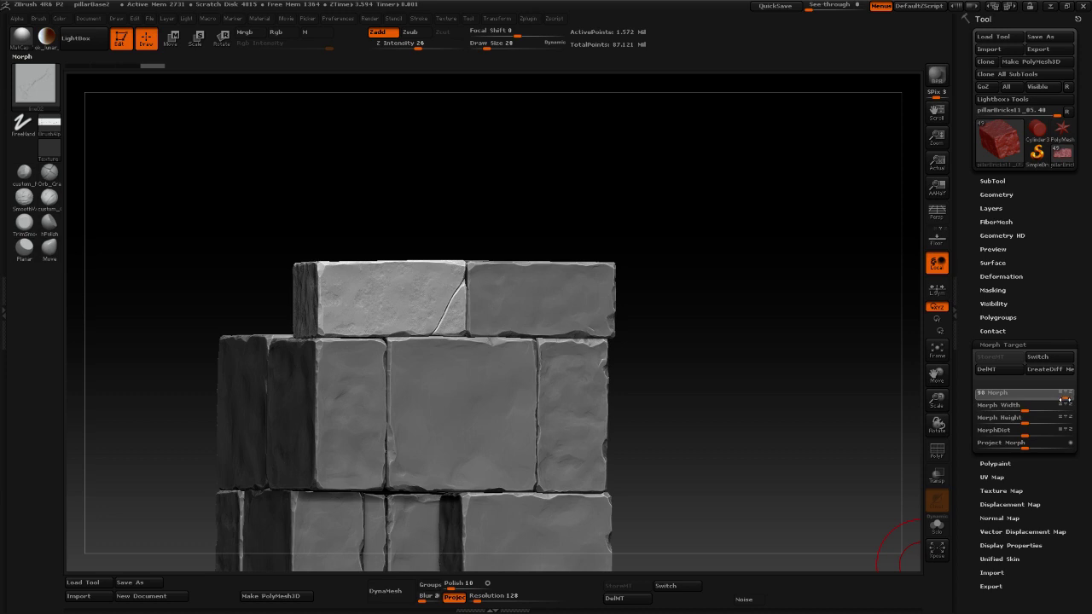
drag(1065, 400, 1065, 400)
drag(797, 375, 810, 404)
alt+drag(865, 260, 811, 411)
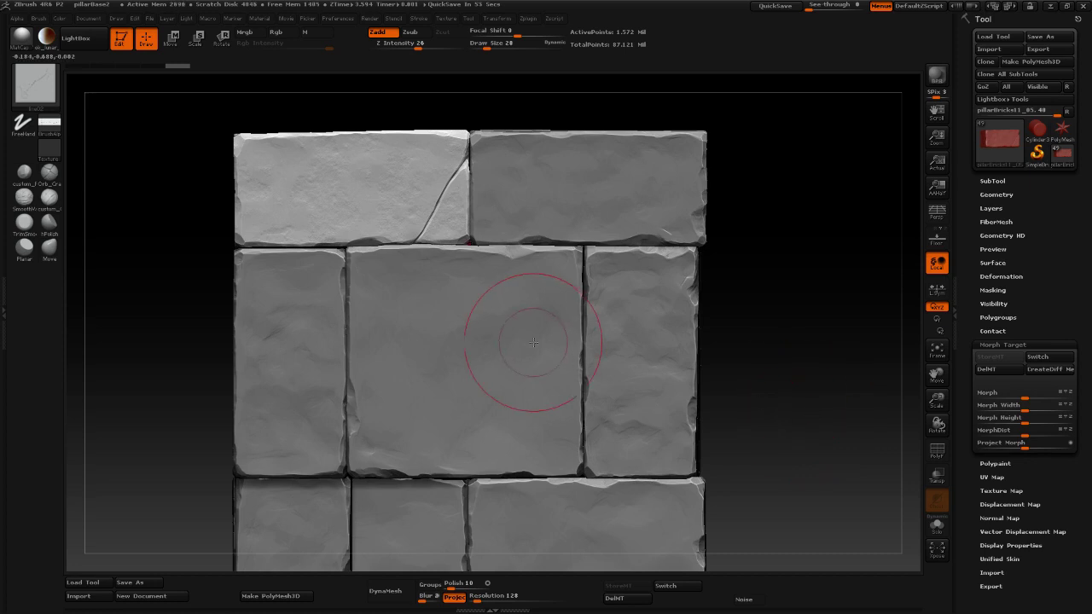
Sample the concrete_Detail_02 brush and another concrete detail brush, and settle on the rough concrete detail brush listed beside A02.
click(45, 90)
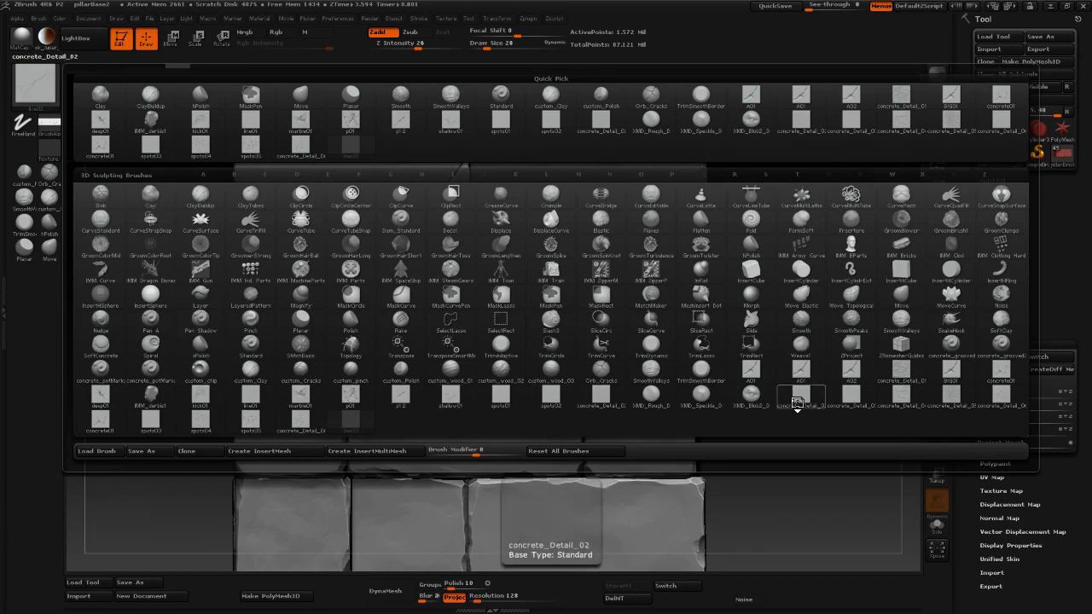
click(799, 403)
click(35, 83)
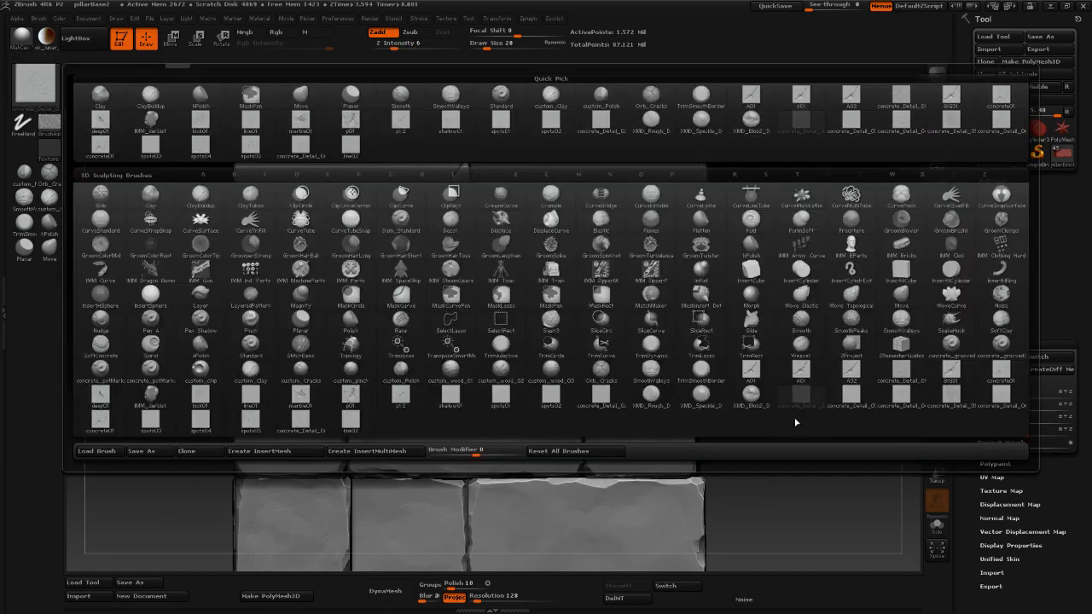
click(843, 402)
click(41, 83)
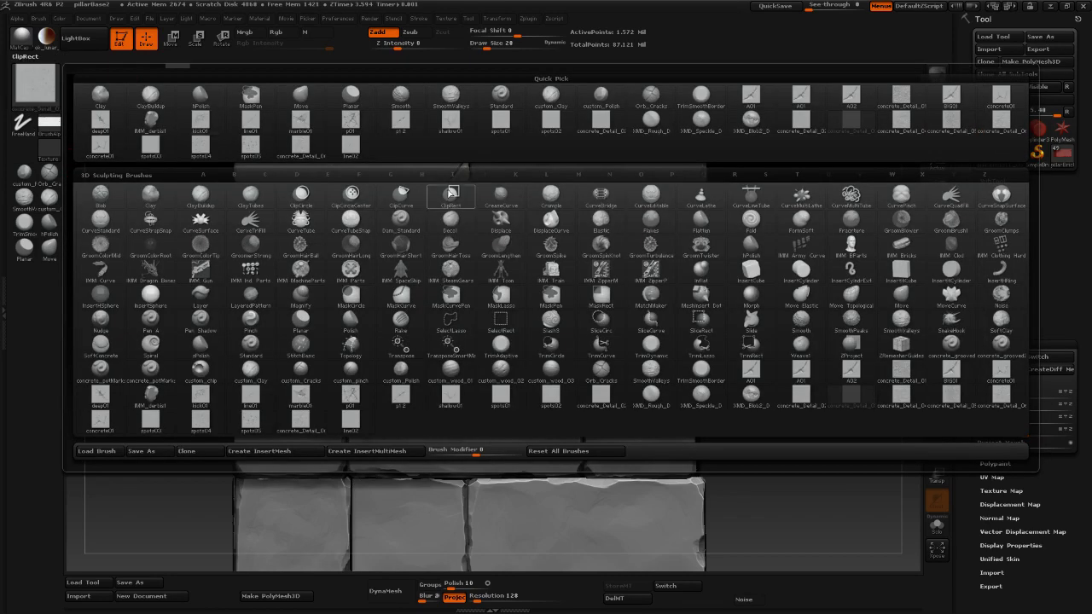
click(885, 378)
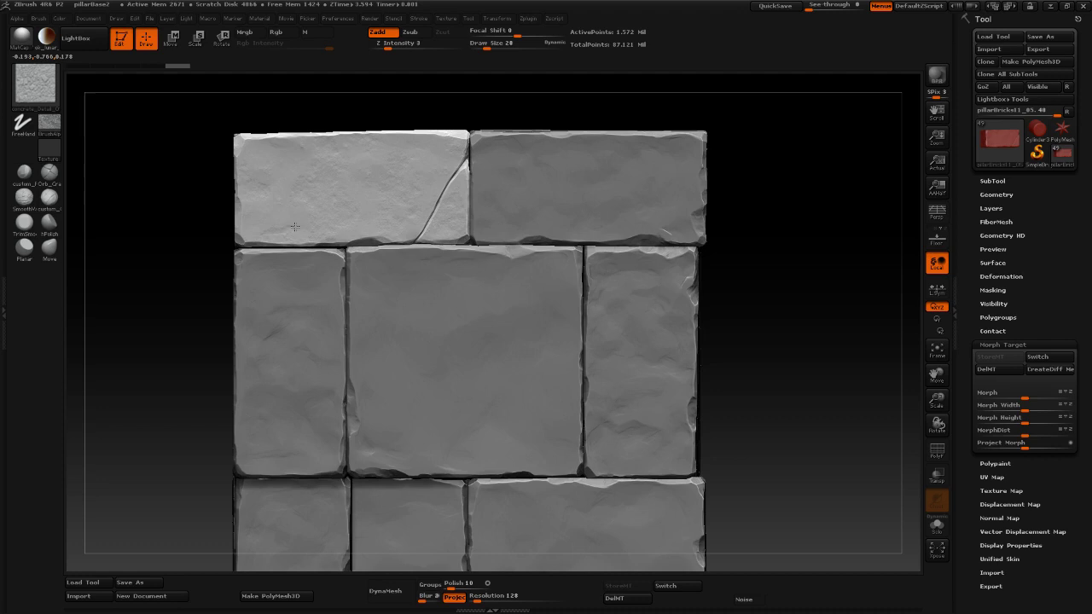
Brush rough concrete texture across the top brick's broad front face at Z Intensity 3.
alt+drag(78, 144, 208, 246)
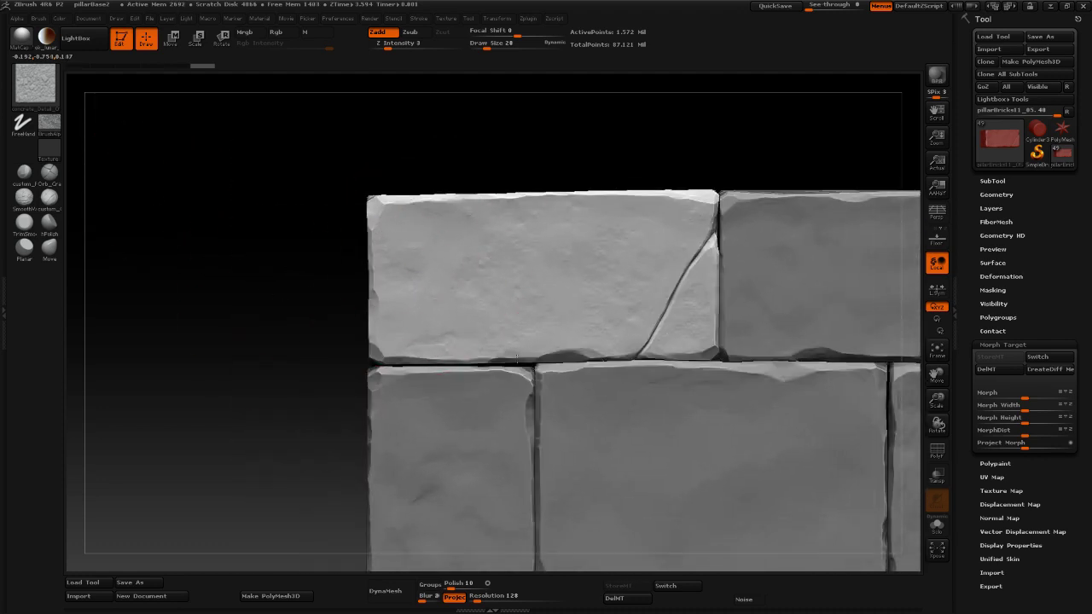
mouse_move(517, 359)
mouse_down()
mouse_move(397, 317)
mouse_move(458, 385)
mouse_move(505, 353)
mouse_move(509, 381)
mouse_move(535, 308)
mouse_up()
drag(588, 284, 639, 214)
drag(694, 302, 696, 303)
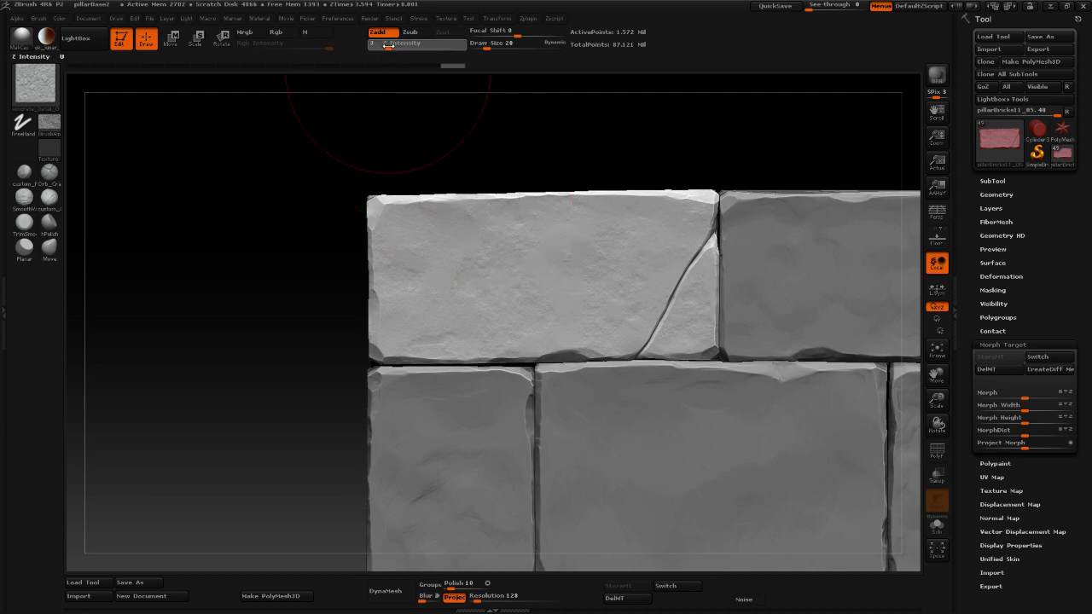
Set the Z Intensity to 4 and brush concrete texture over the top brick's square end face.
key(Return)
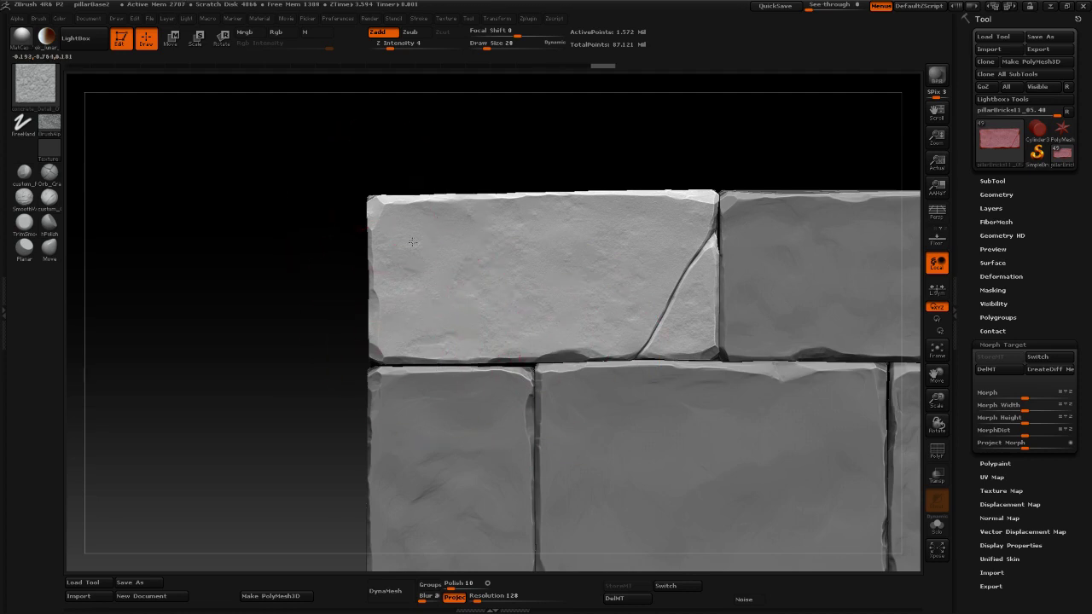
mouse_move(341, 269)
mouse_down()
mouse_move(244, 273)
mouse_move(376, 281)
mouse_move(427, 309)
mouse_up()
alt+drag(491, 322, 592, 305)
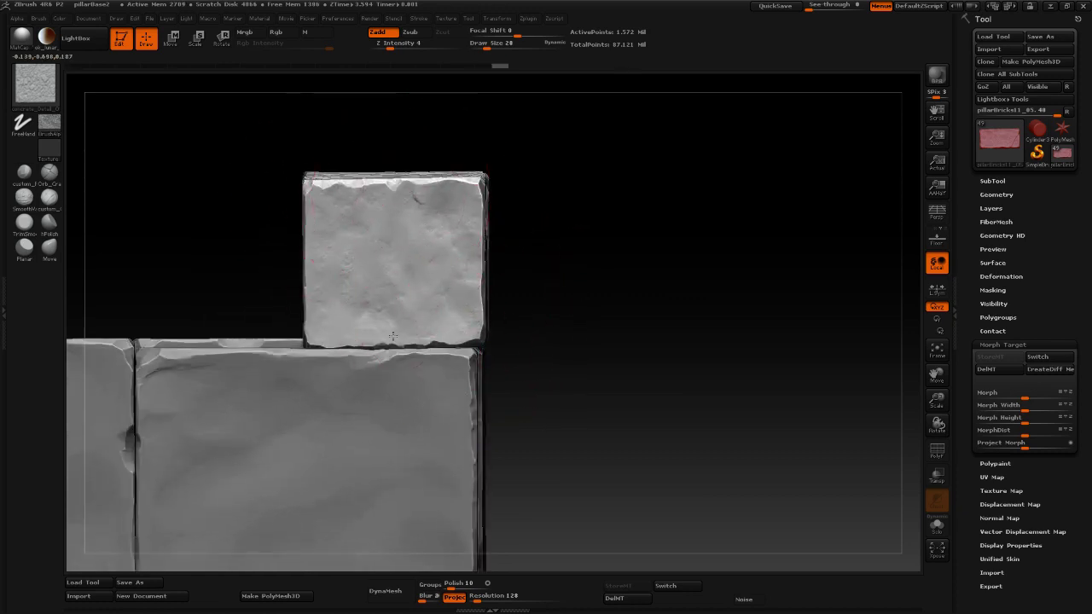
drag(386, 340, 334, 302)
drag(374, 346, 372, 287)
drag(408, 319, 417, 251)
mouse_move(469, 309)
mouse_down()
mouse_move(434, 312)
mouse_move(376, 238)
mouse_move(483, 364)
mouse_move(494, 359)
mouse_up()
shift+drag(653, 323, 600, 308)
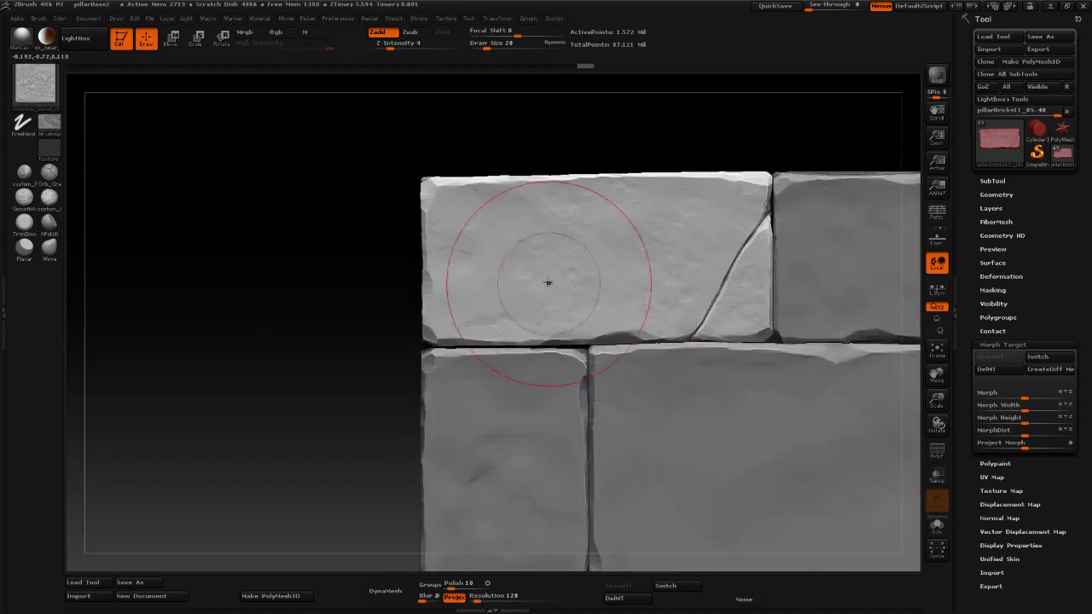
Brush concrete texture at Z Intensity 4 over the lower front face of the top brick and its cracked-off corner.
drag(544, 336, 561, 324)
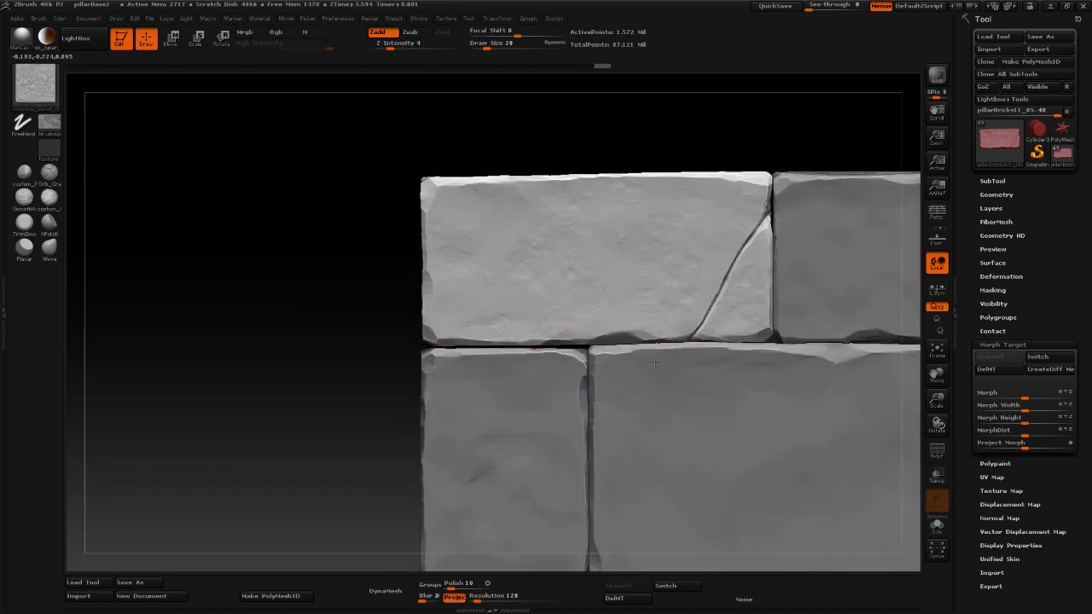
drag(654, 365, 700, 329)
mouse_move(765, 264)
mouse_down()
mouse_move(774, 293)
mouse_move(760, 303)
mouse_up()
Switch to the Move brush and nudge the top brick's broad front face into a slightly more irregular shape.
drag(244, 368, 285, 299)
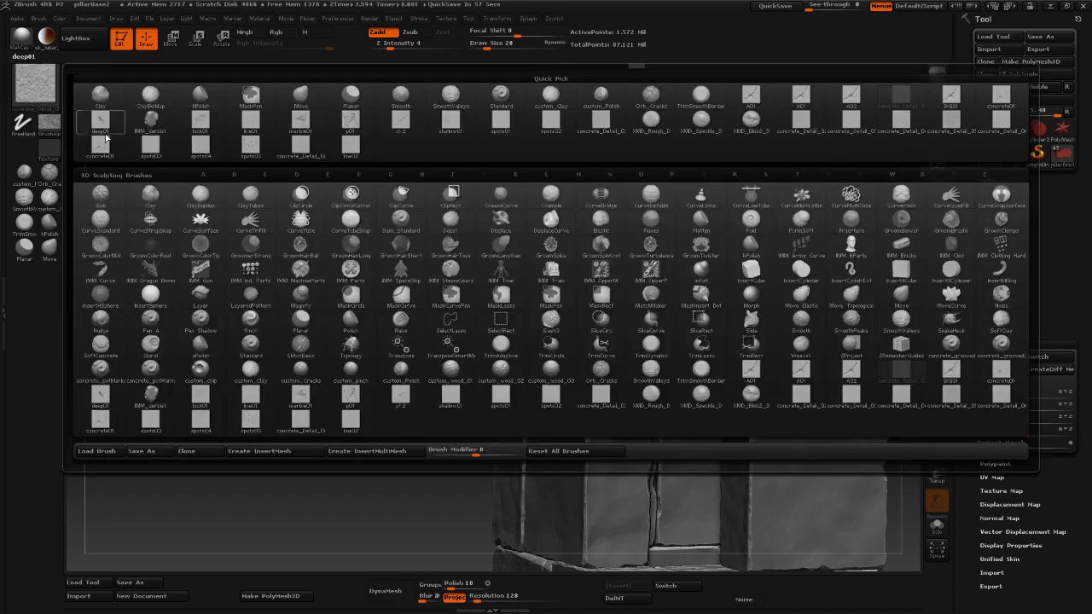
click(34, 86)
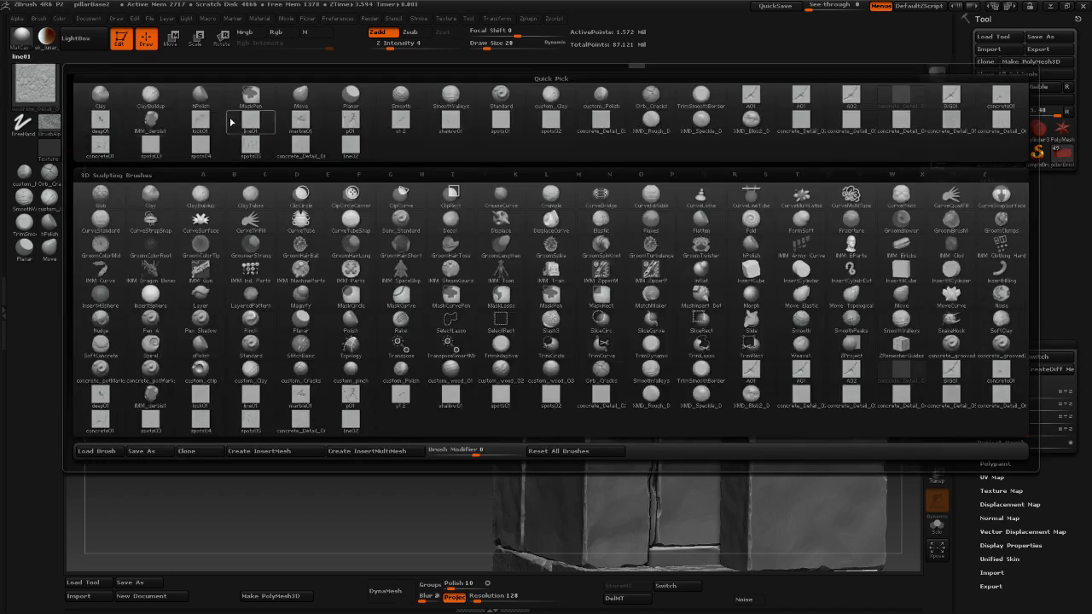
click(302, 99)
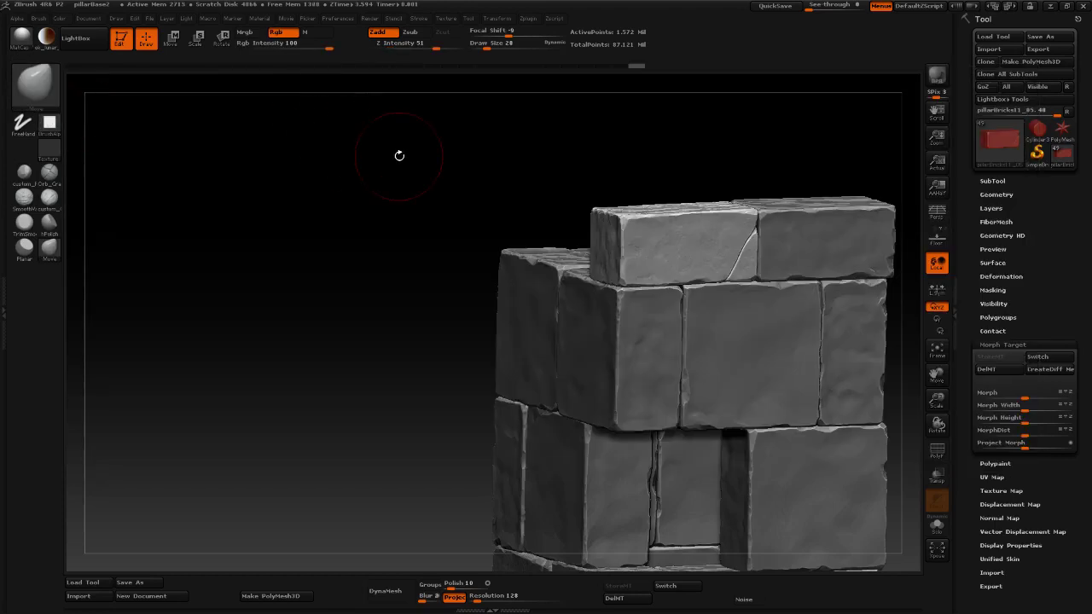
mouse_move(400, 156)
alt+mouse_down()
mouse_move(273, 174)
mouse_move(319, 215)
alt+mouse_up()
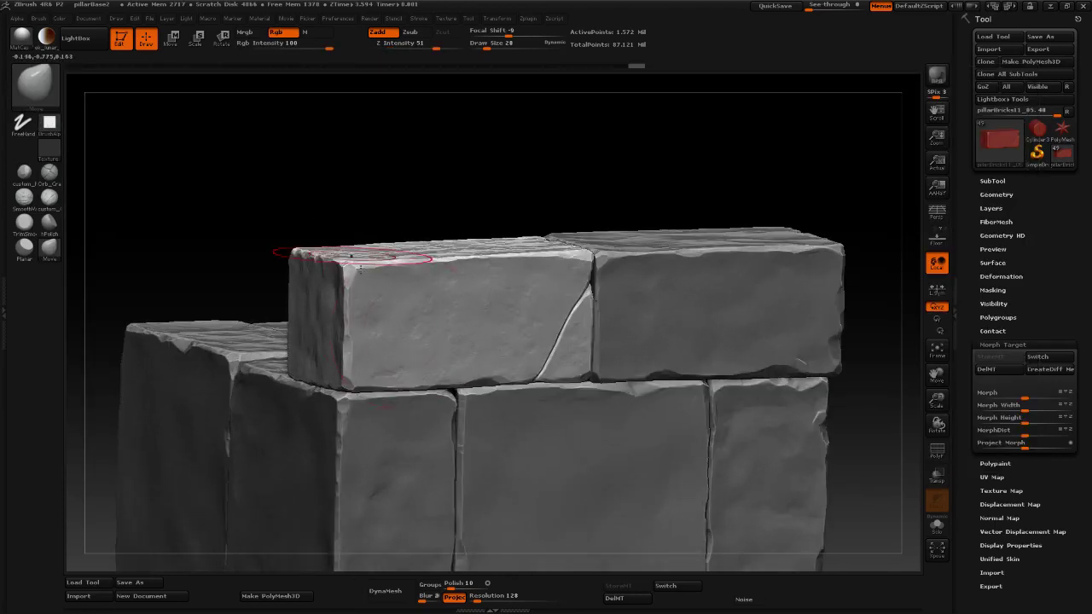
drag(391, 308, 393, 301)
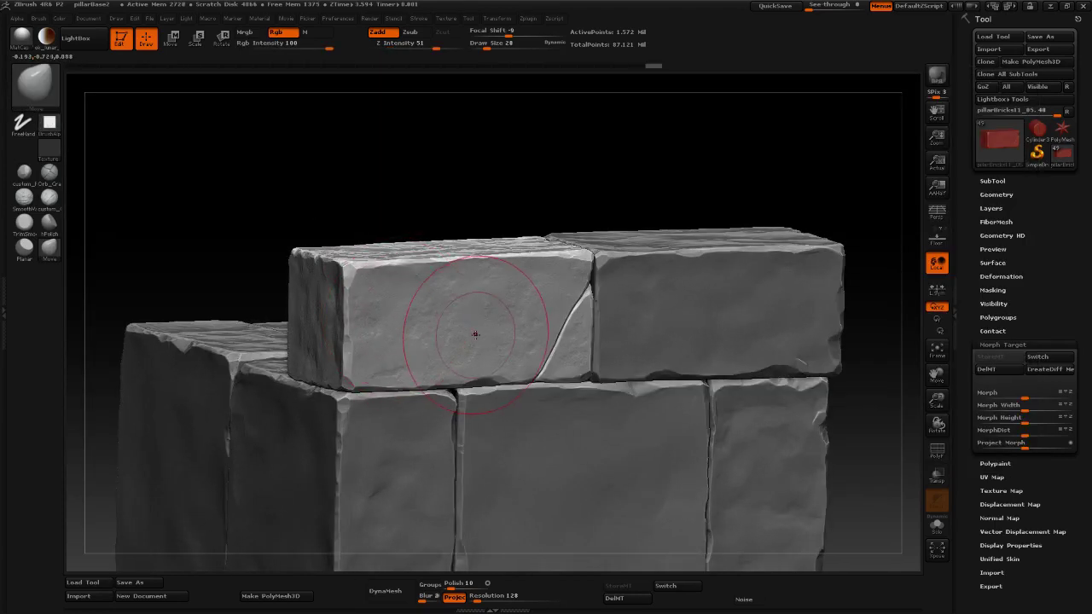
drag(475, 334, 471, 312)
drag(388, 128, 439, 195)
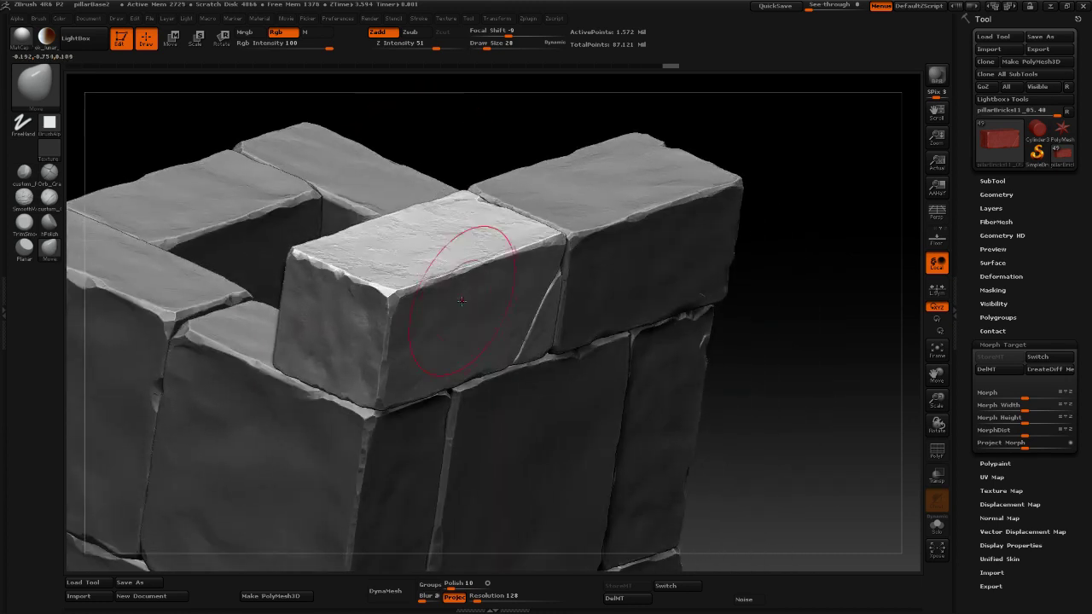
mouse_move(476, 319)
mouse_down()
mouse_move(494, 314)
mouse_move(437, 329)
mouse_move(434, 348)
mouse_move(469, 336)
mouse_up()
mouse_move(419, 151)
mouse_down()
mouse_move(366, 122)
mouse_move(434, 193)
mouse_move(370, 182)
mouse_move(512, 312)
mouse_up()
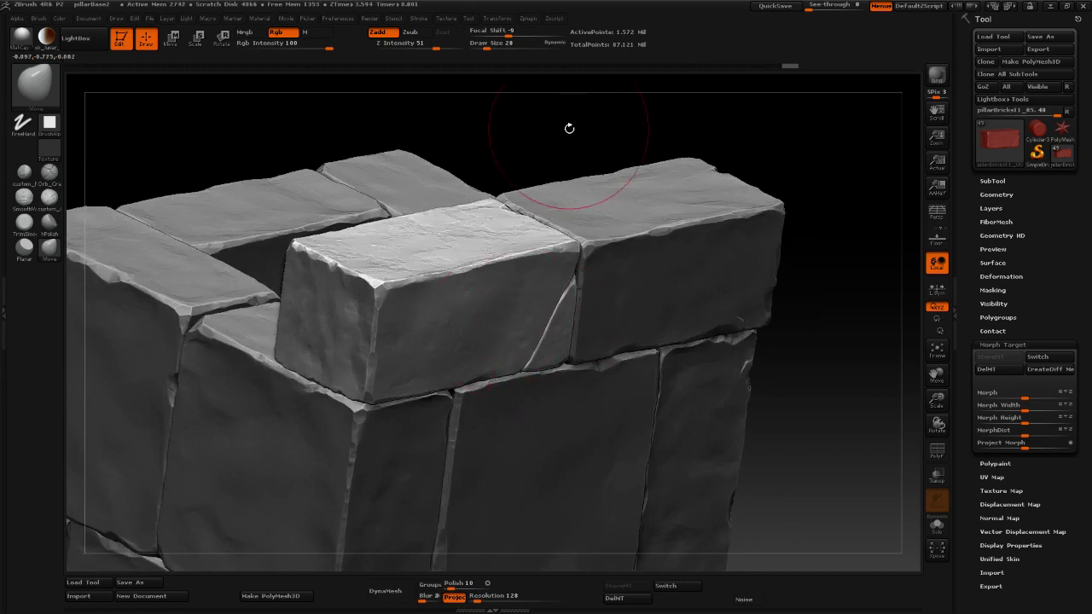
drag(569, 127, 550, 110)
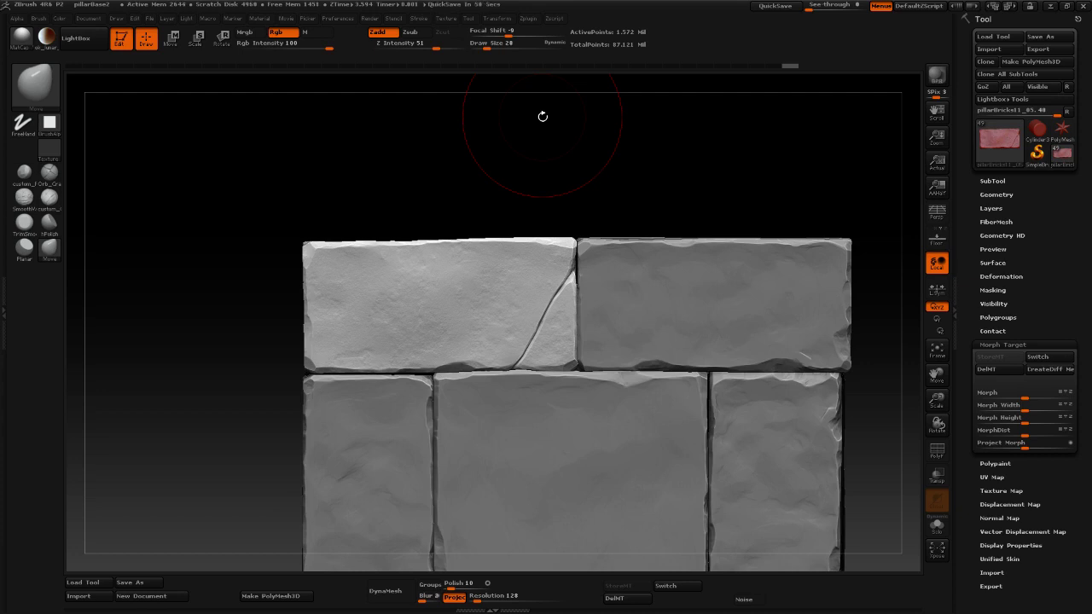
Reduce the Draw Size to 19 and reshape the top brick's square end face with the Move brush.
drag(475, 129, 671, 168)
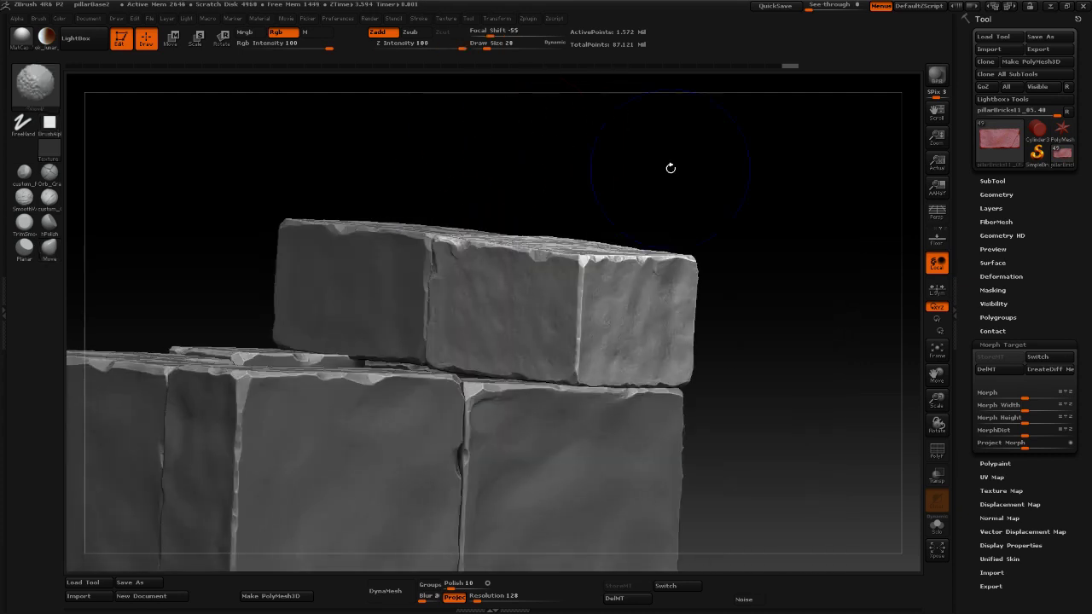
drag(776, 188, 574, 411)
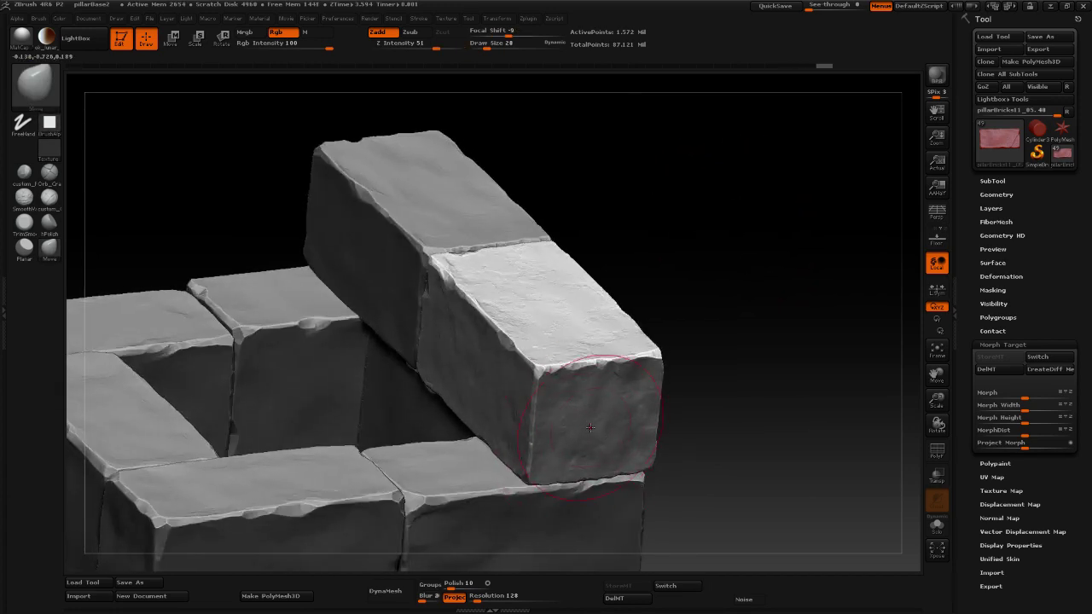
key(space)
mouse_move(588, 423)
mouse_down()
mouse_move(585, 407)
mouse_move(613, 424)
mouse_move(571, 454)
mouse_up()
drag(641, 442, 651, 438)
shift+drag(779, 435, 759, 420)
Push the middle of the top brick's broad front face slightly out of flat using the Move brush at Draw Size 19.
mouse_move(607, 289)
mouse_down()
mouse_move(573, 291)
mouse_move(413, 233)
mouse_up()
drag(344, 279, 399, 295)
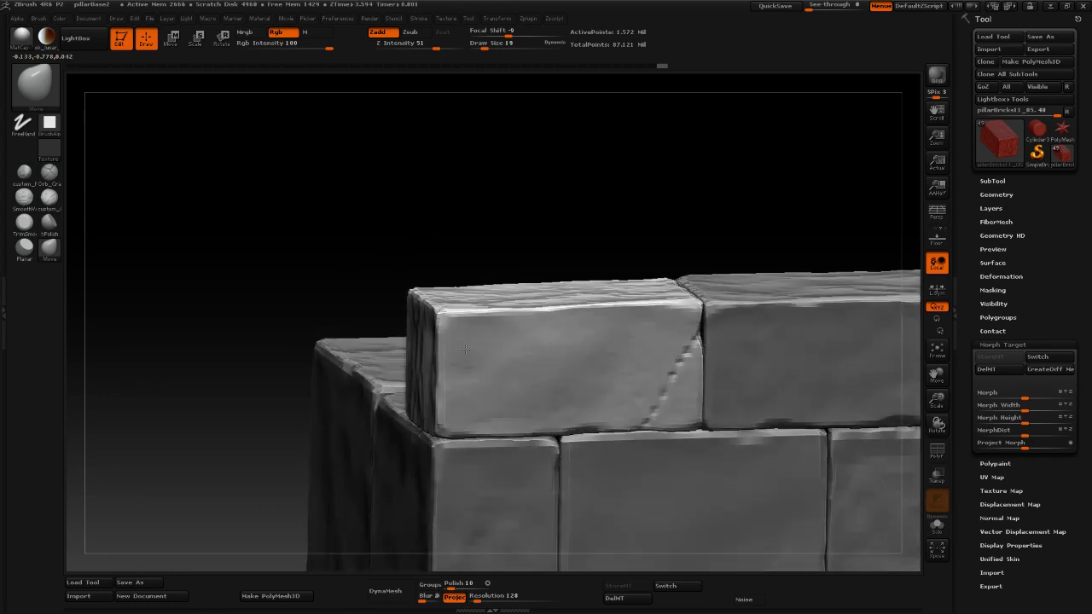
drag(529, 362, 549, 377)
drag(531, 235, 547, 314)
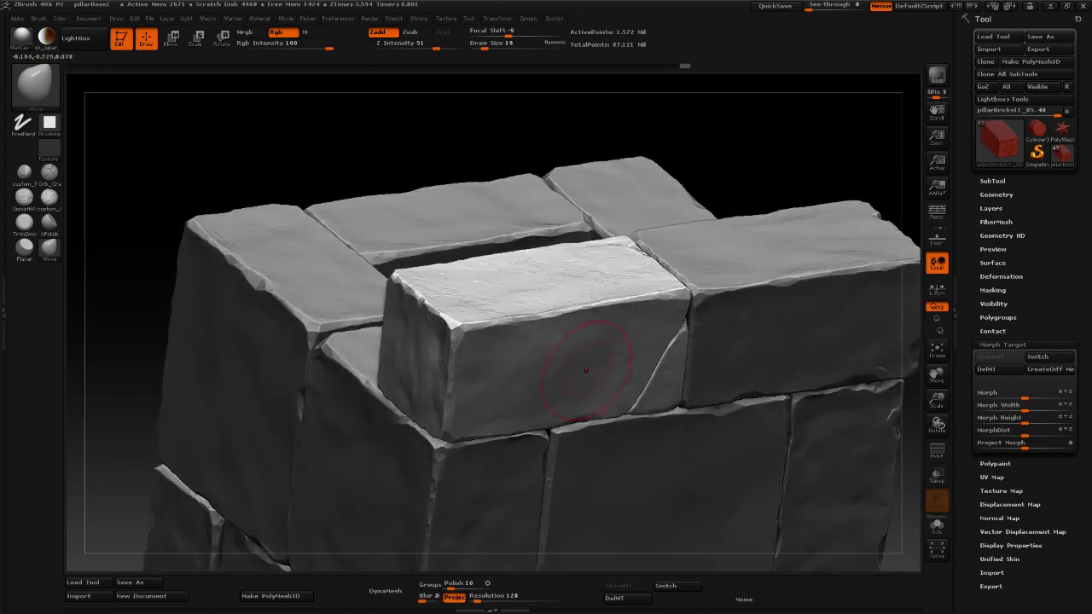
drag(588, 368, 587, 367)
Select a brick in the middle courses on another side of the pillar as the active SubTool.
drag(351, 178, 328, 255)
drag(807, 362, 787, 320)
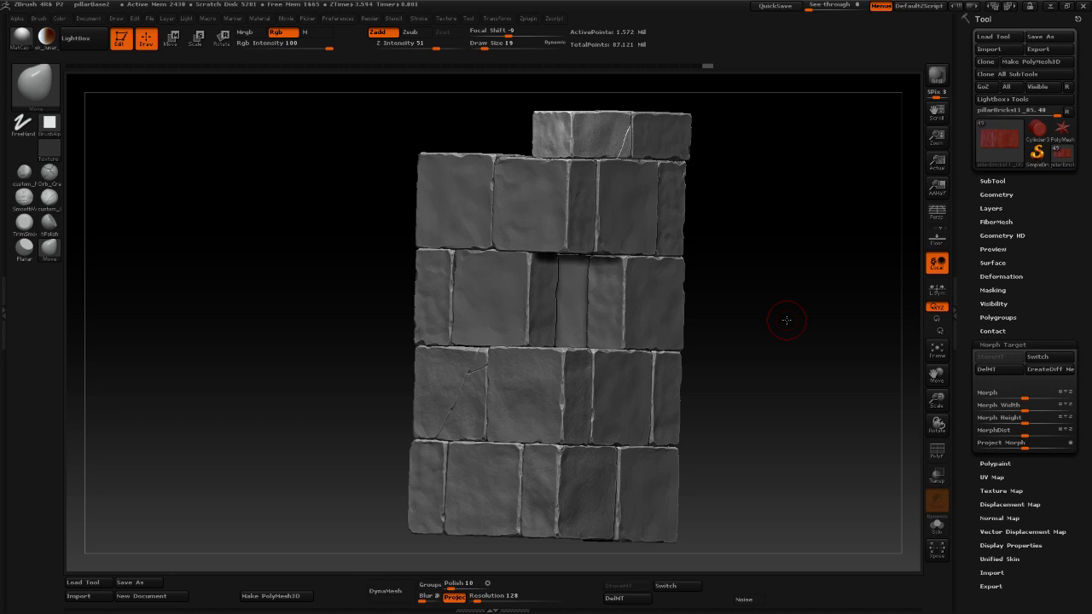
mouse_move(804, 324)
shift+mouse_down()
mouse_move(841, 321)
mouse_move(806, 319)
mouse_move(825, 325)
shift+mouse_up()
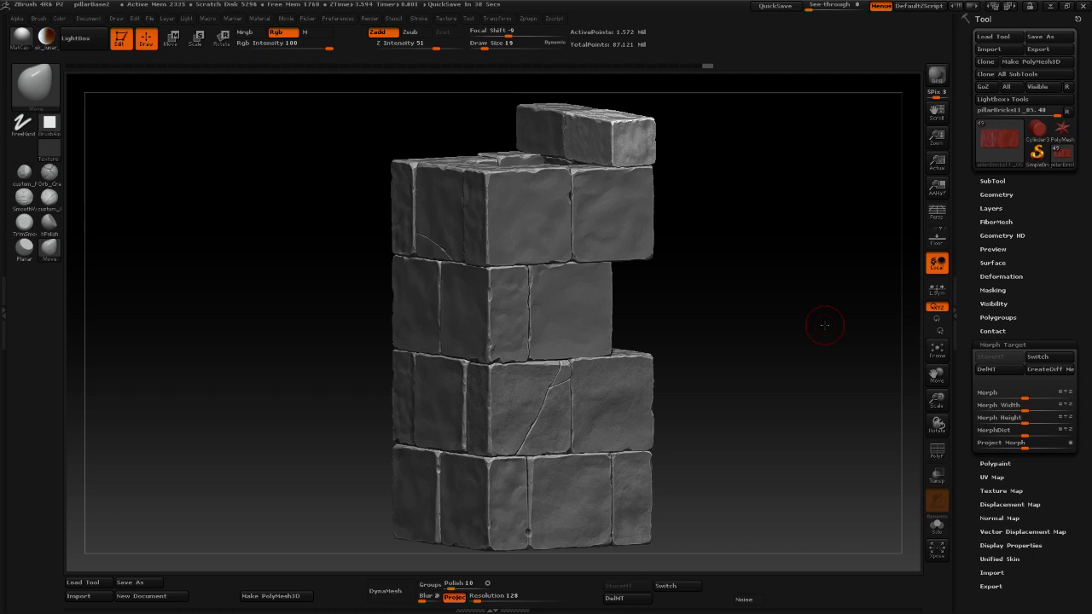
shift+drag(773, 285, 726, 278)
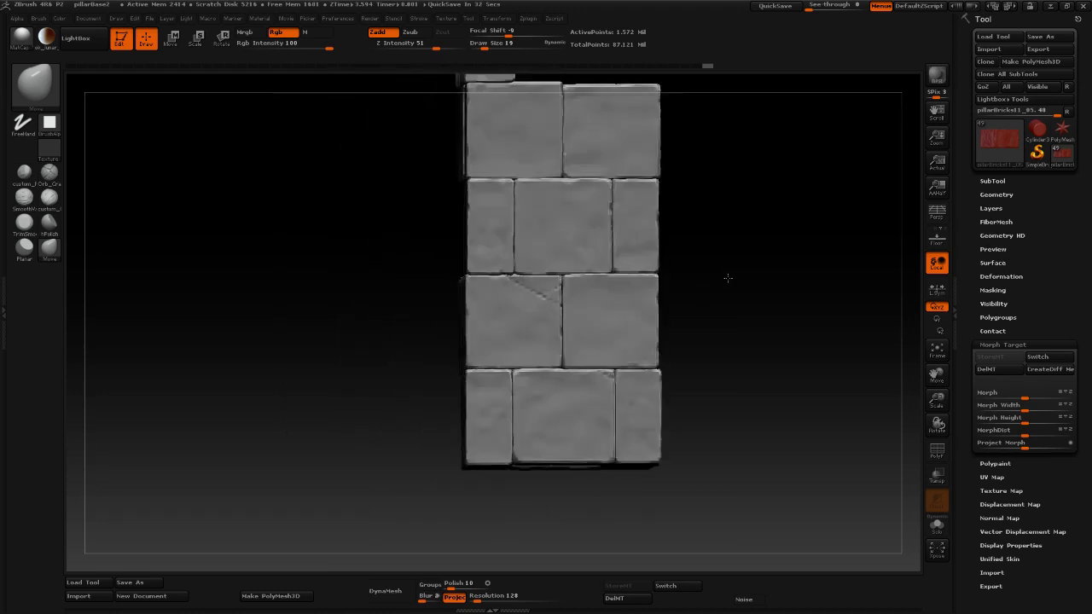
mouse_move(776, 341)
alt+mouse_down()
mouse_move(731, 279)
mouse_move(766, 324)
alt+mouse_up()
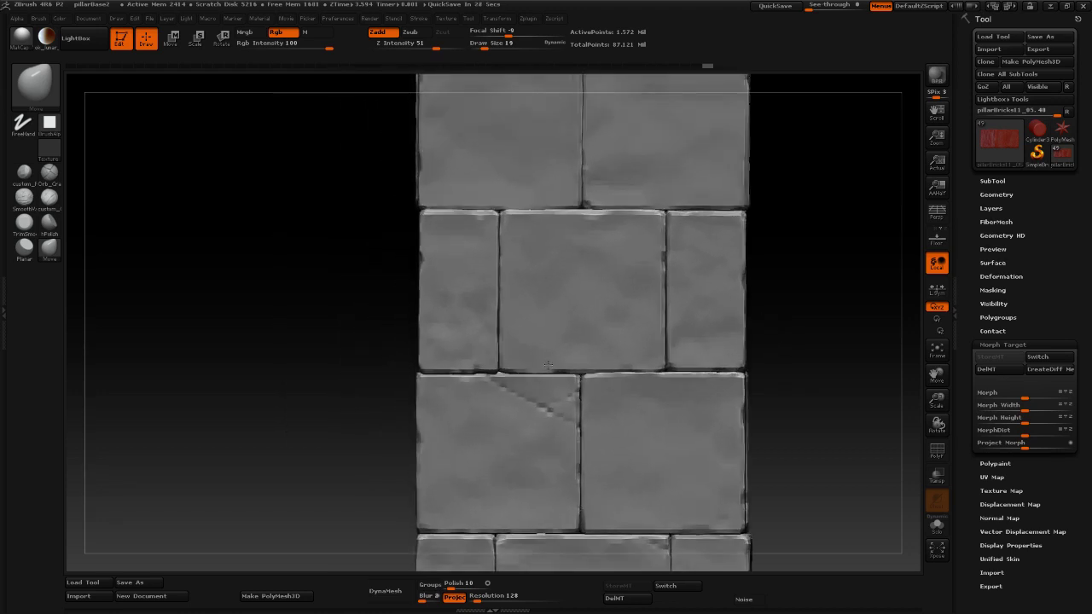
alt+click(475, 364)
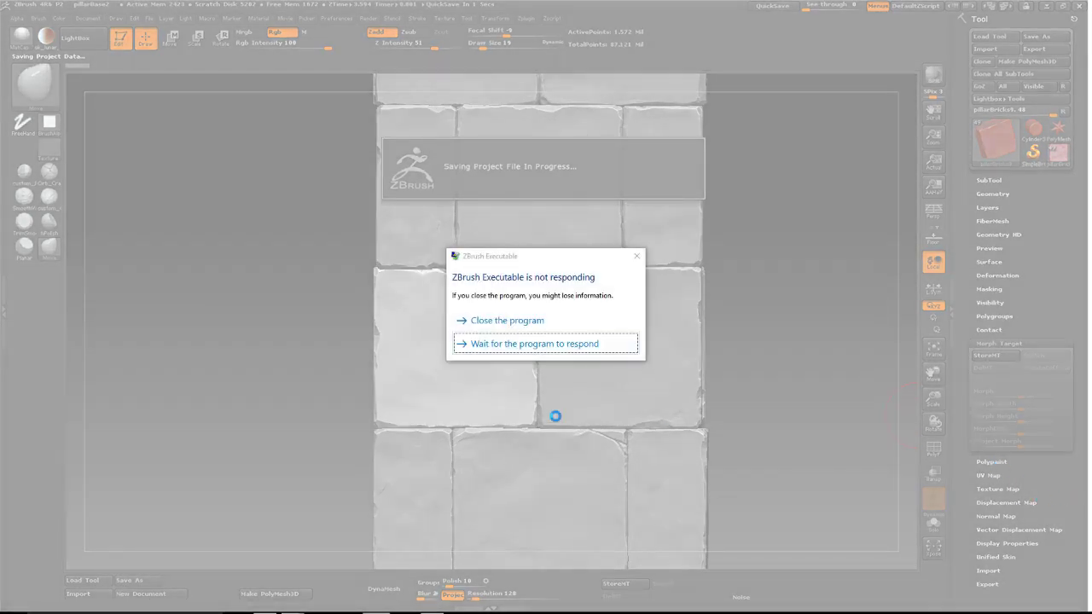
Close the unresponsive ZBrush, relaunch it, and close the zBrushesMarbleDamage folder window.
click(538, 324)
click(620, 334)
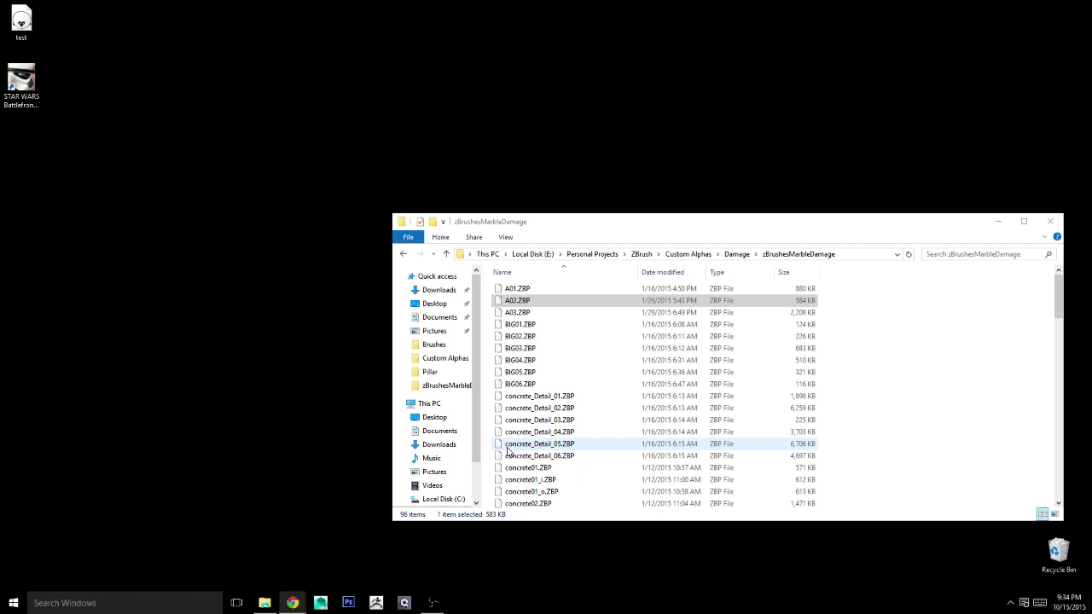
click(380, 607)
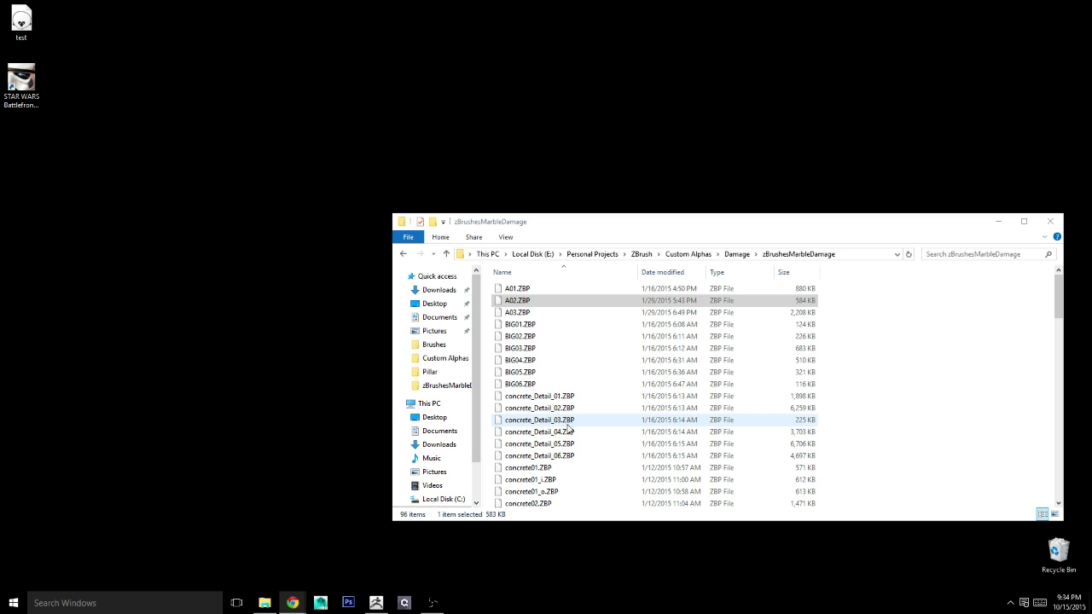
click(1050, 221)
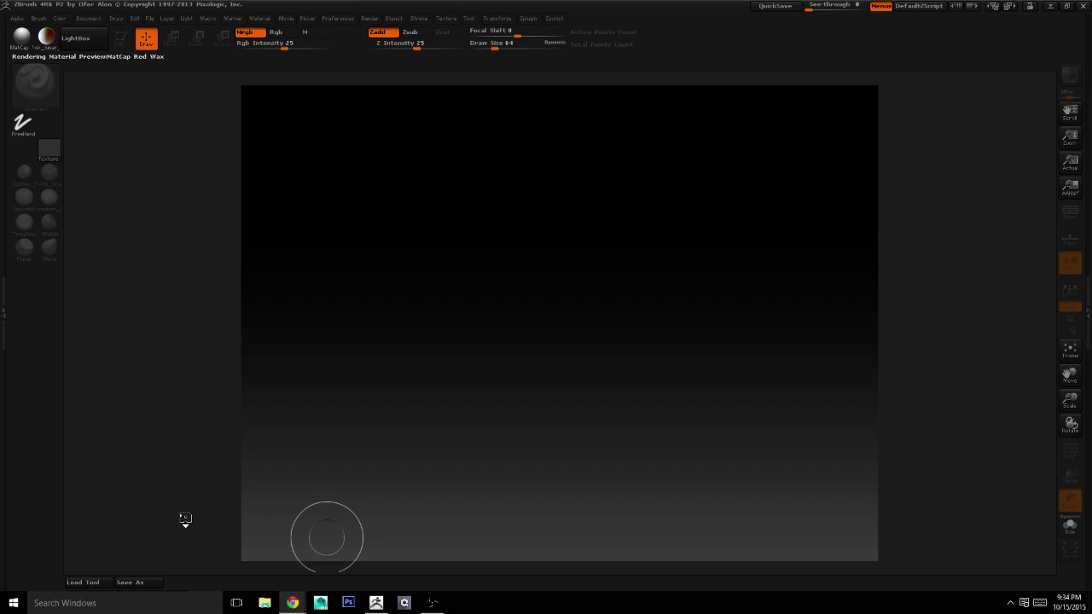
Restore the QS_3596.ZPR quick save and inspect the pillar's top bricks in it.
click(652, 339)
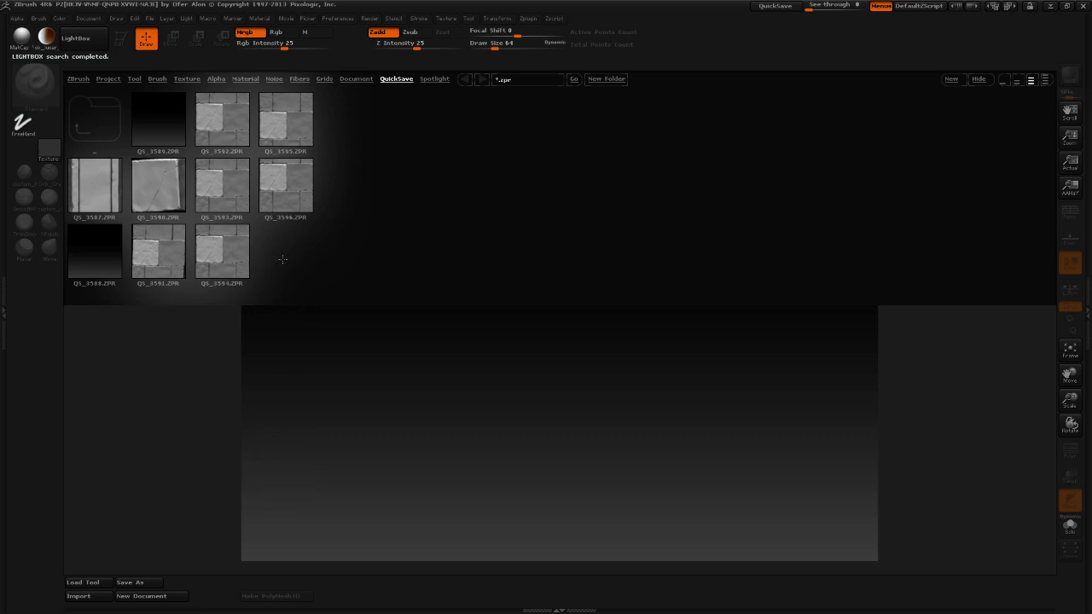
double_click(303, 192)
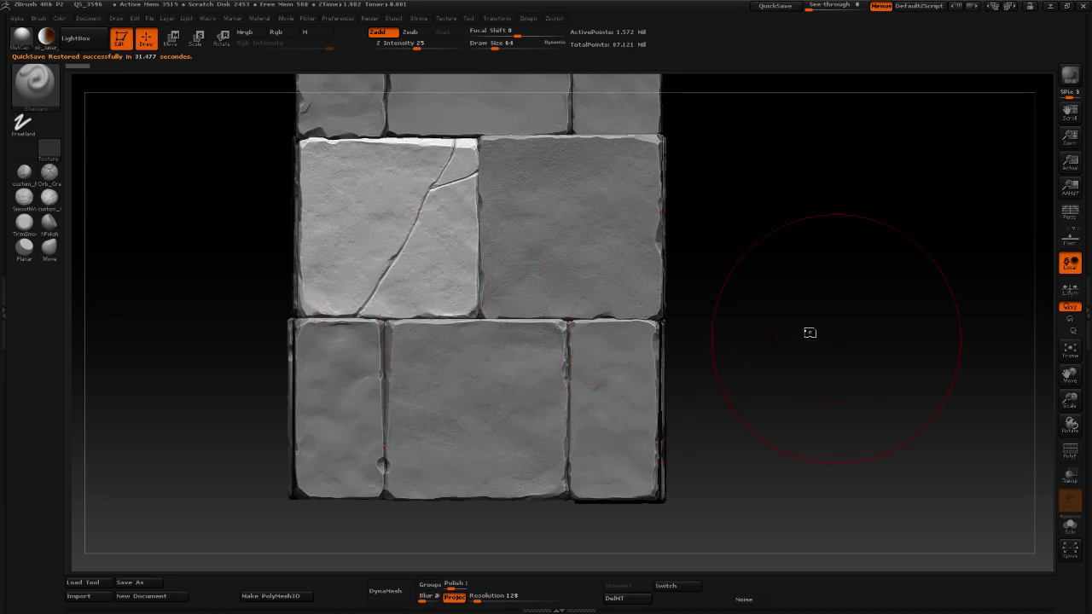
drag(809, 331, 769, 336)
drag(774, 293, 740, 389)
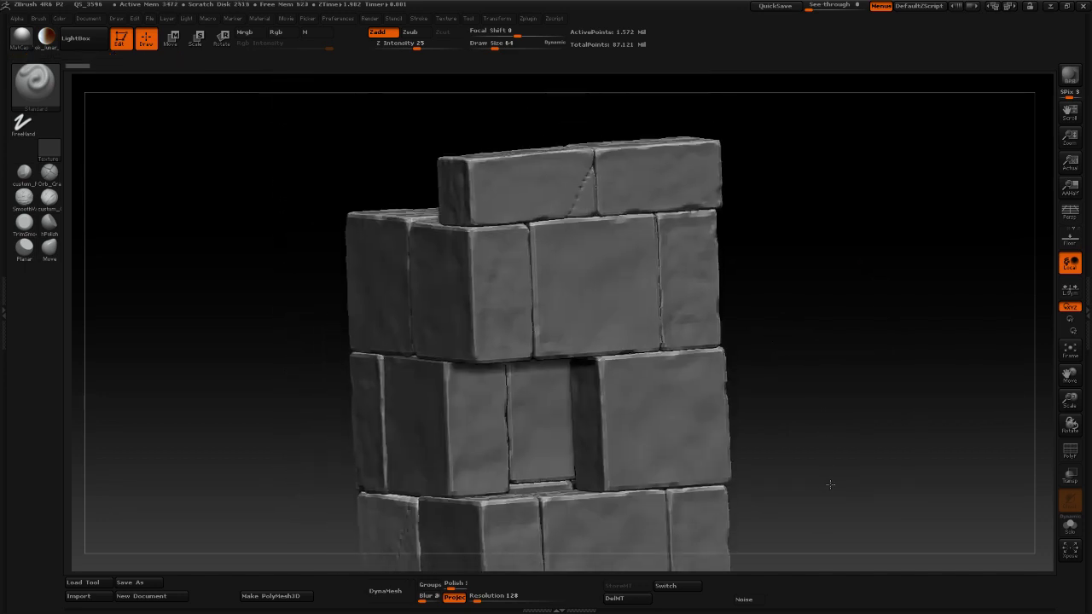
Discard the changes to the restored quick save and open pillarBase2.ZPR from Personal Projects, Fantasy Cave, Zbrush Sculpts, Pillar on drive E.
click(149, 18)
click(175, 40)
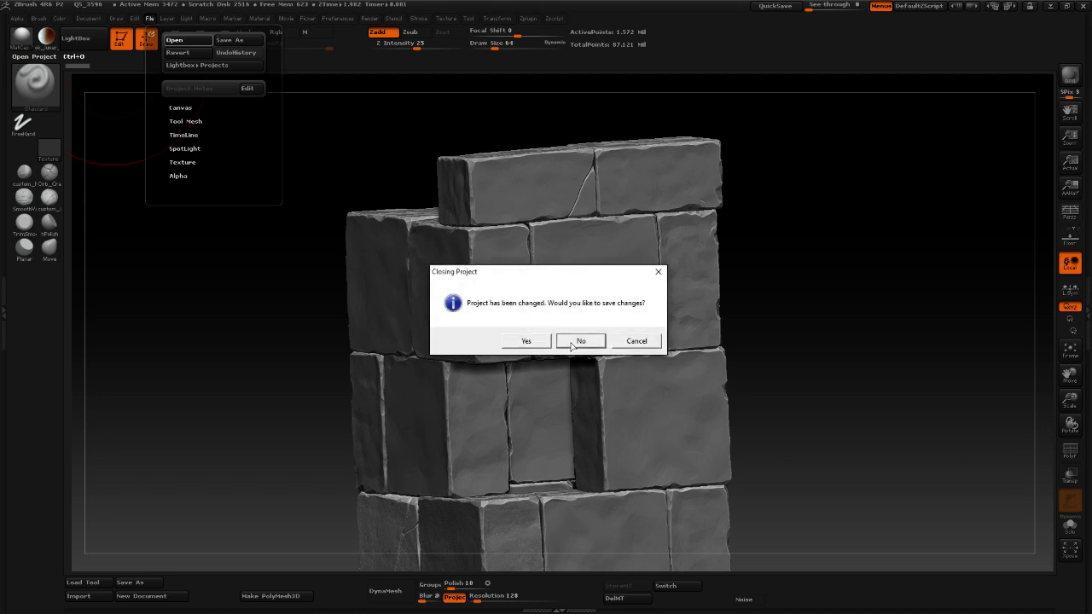
click(580, 340)
click(171, 28)
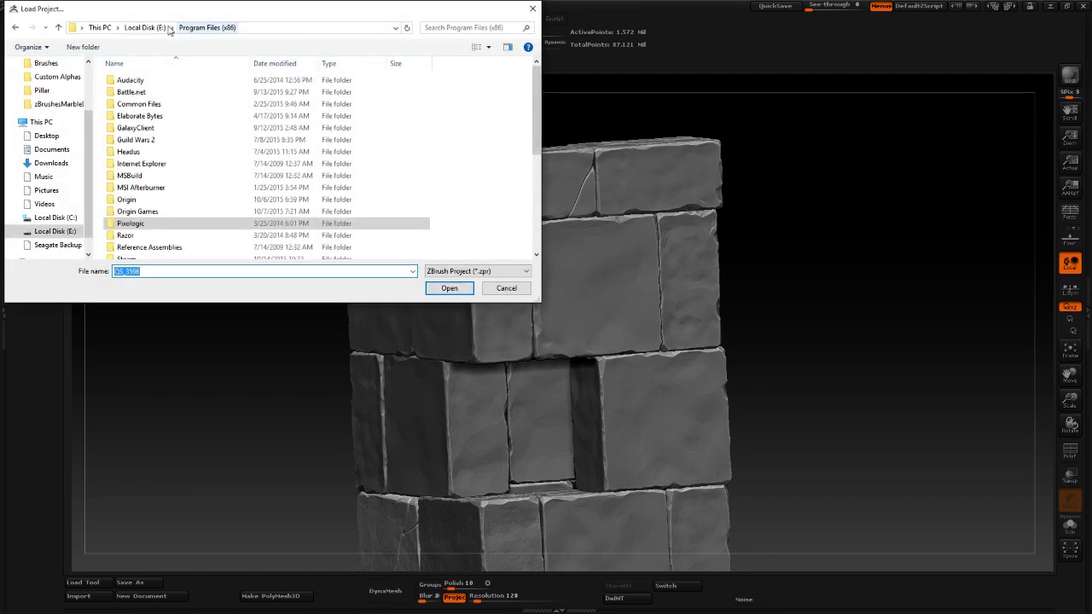
scroll(171, 141, down, 3)
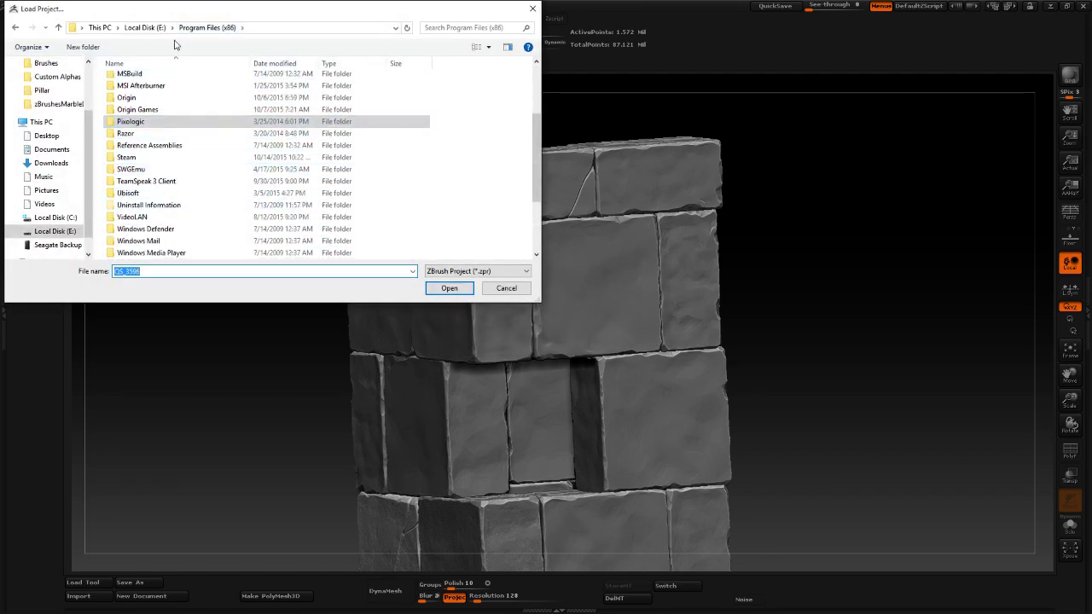
click(144, 27)
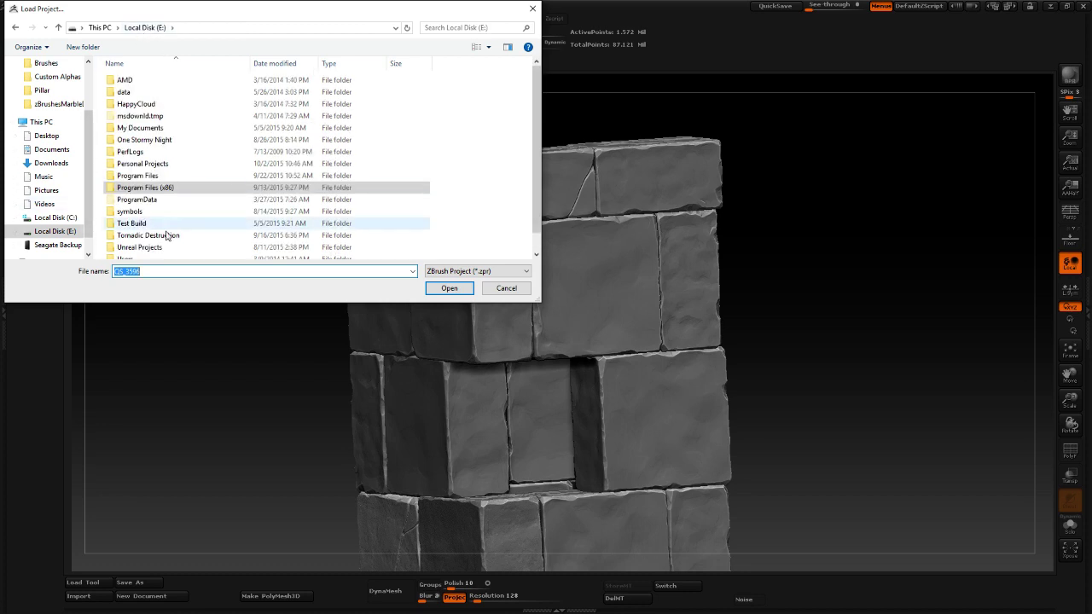
double_click(175, 162)
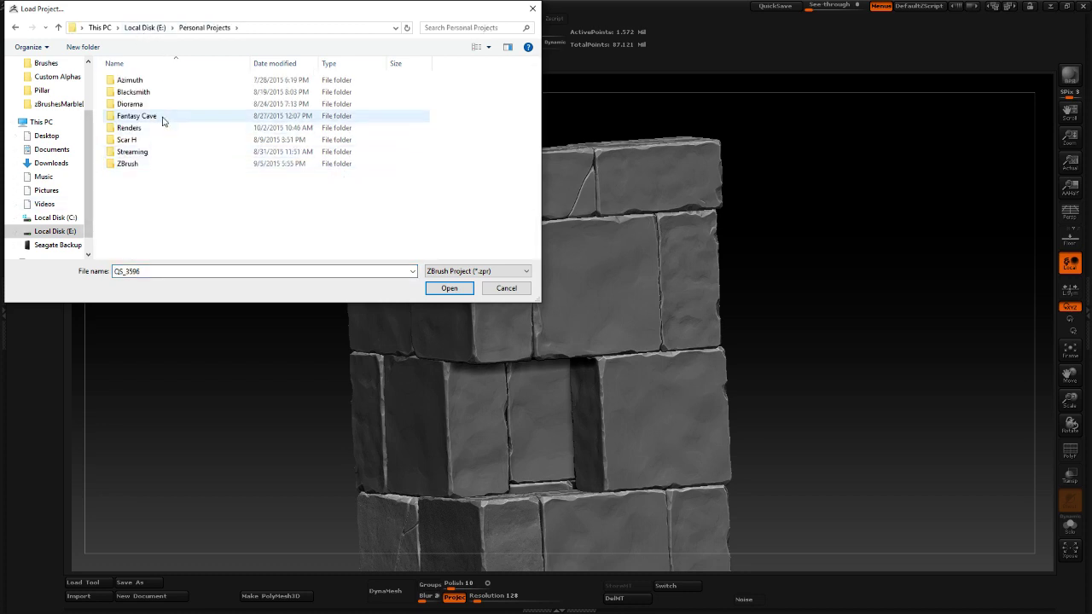
double_click(163, 116)
double_click(162, 187)
double_click(155, 81)
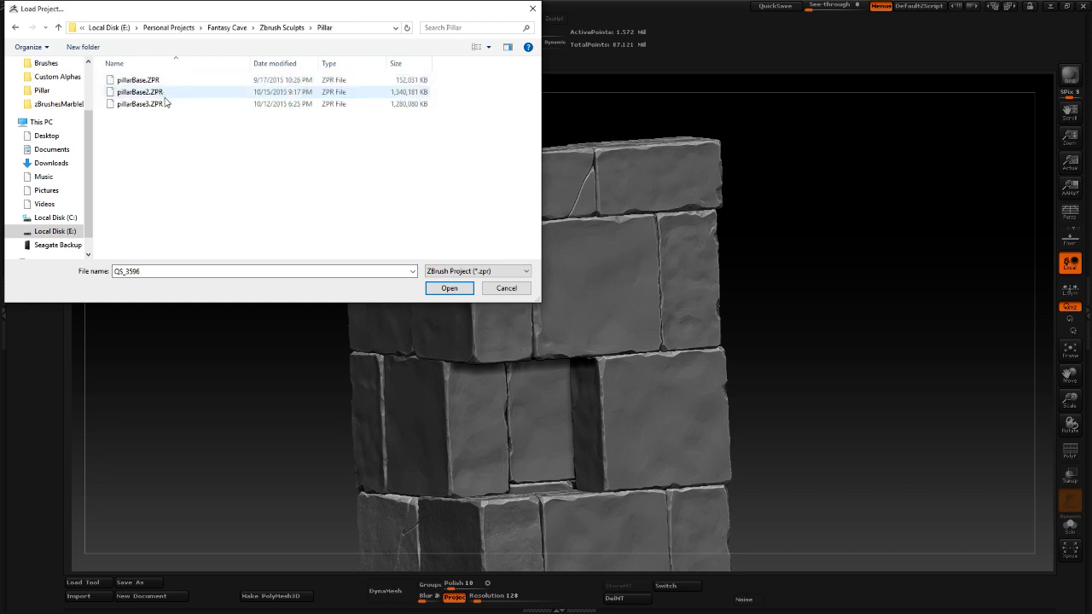
double_click(161, 102)
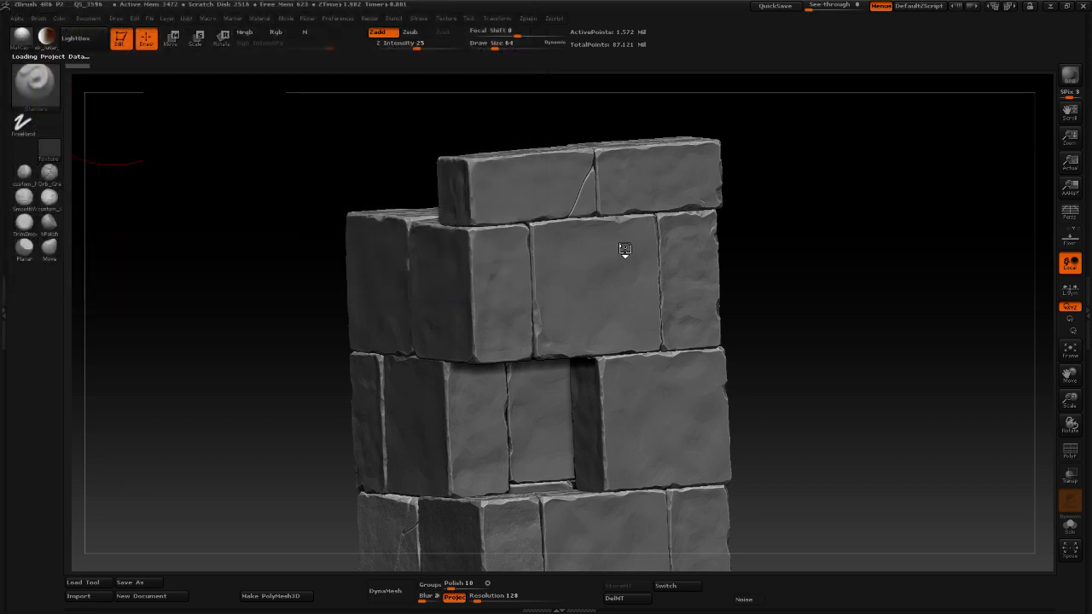
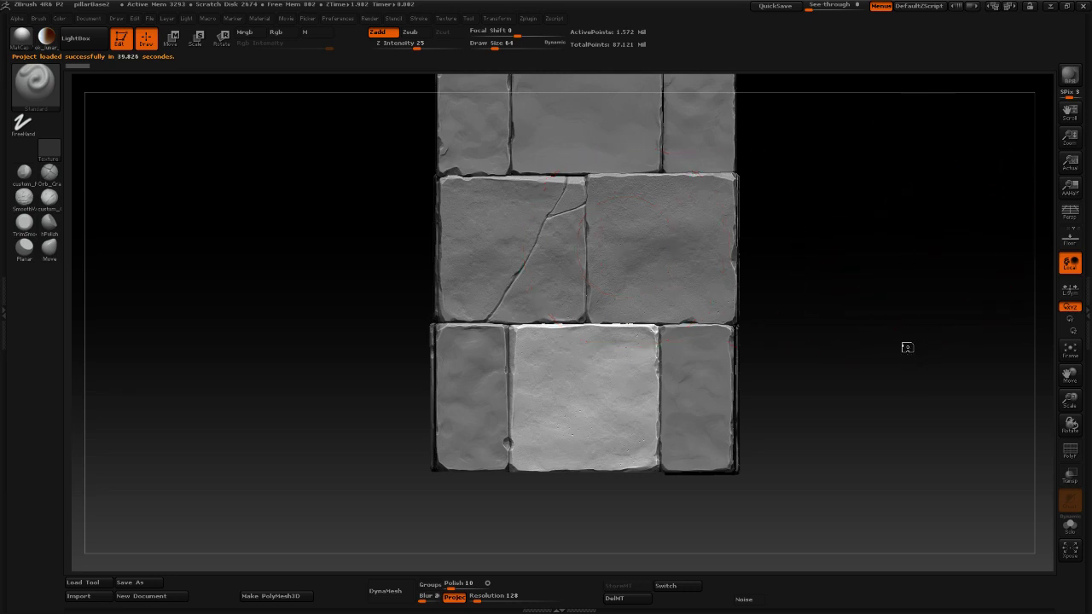
Bring back the Tool palette beside the reloaded pillar and check the upper bricks.
alt+drag(880, 144, 846, 431)
drag(911, 365, 874, 321)
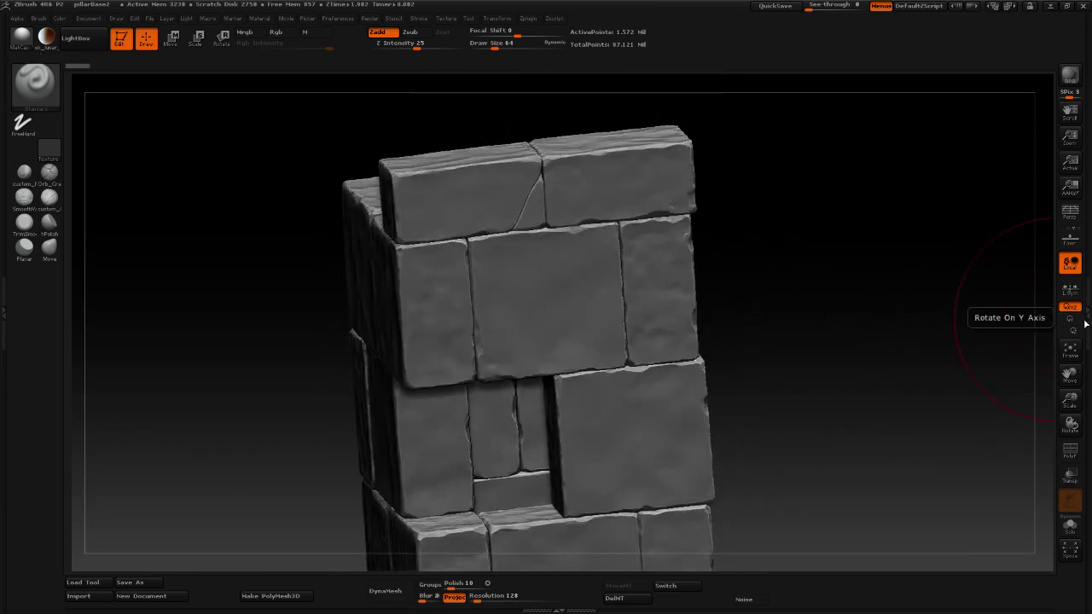
click(1080, 321)
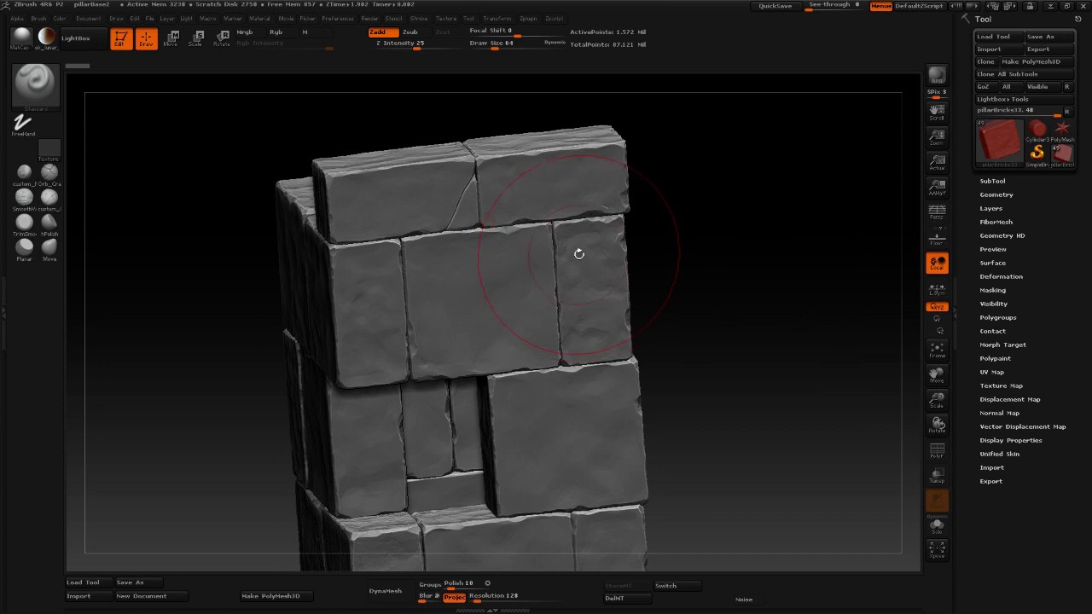
drag(641, 247, 807, 259)
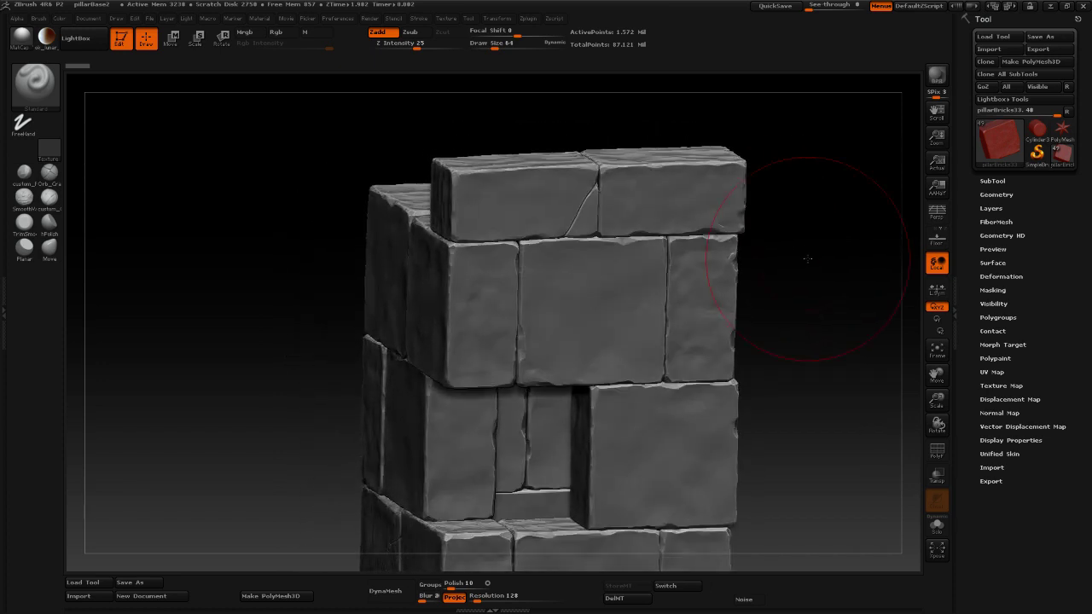
Select the top-row brick with the diagonal corner crack and store a morph target for it.
alt+click(487, 195)
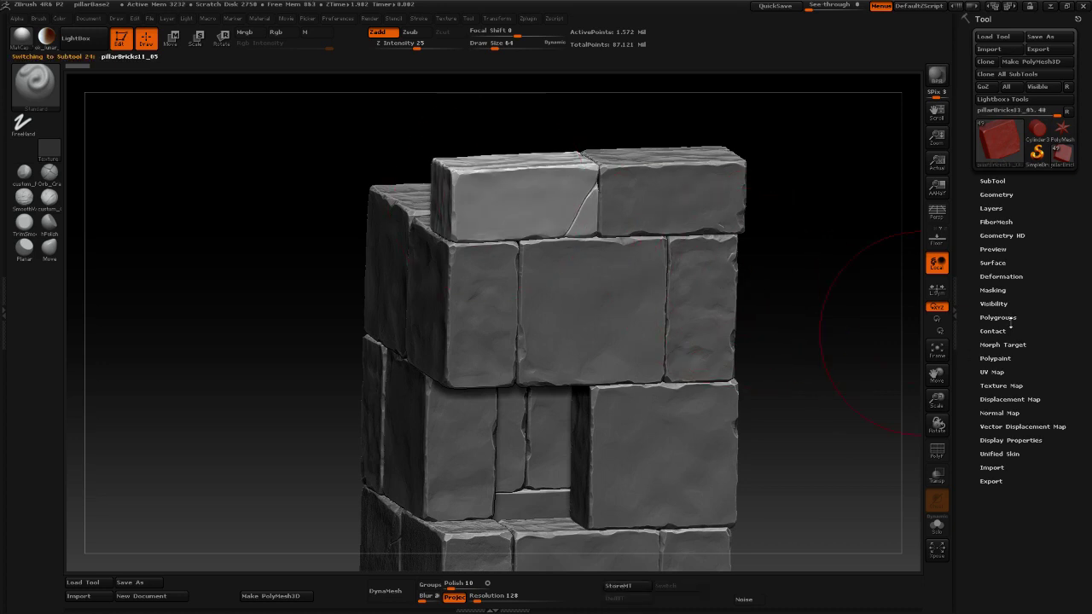
click(1003, 345)
click(1000, 357)
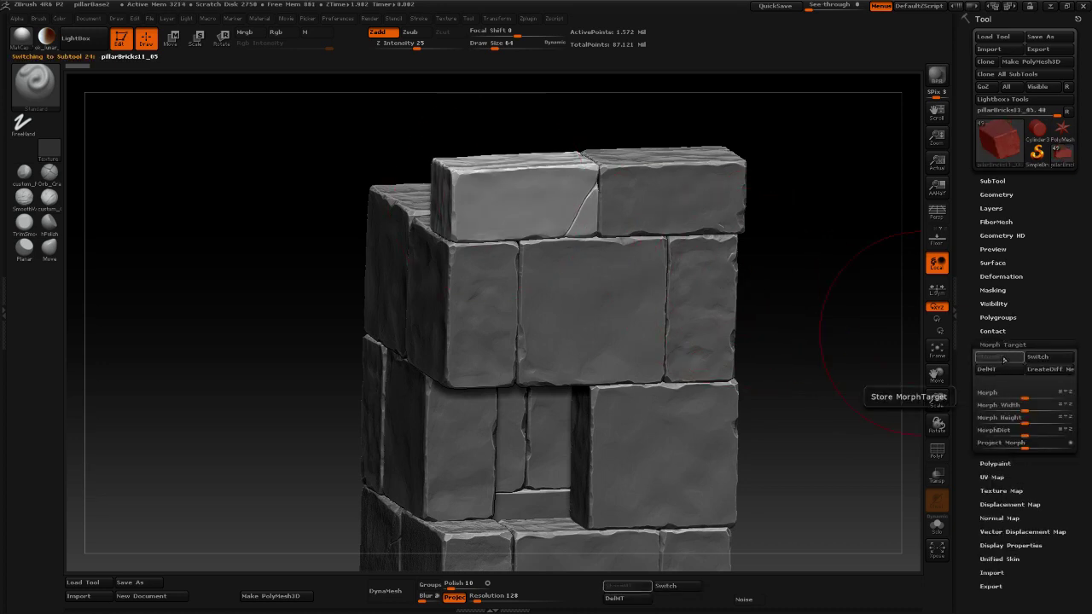
Load the saved NoiseMaker preset as surface noise on the cracked top brick and apply it to the mesh.
click(992, 263)
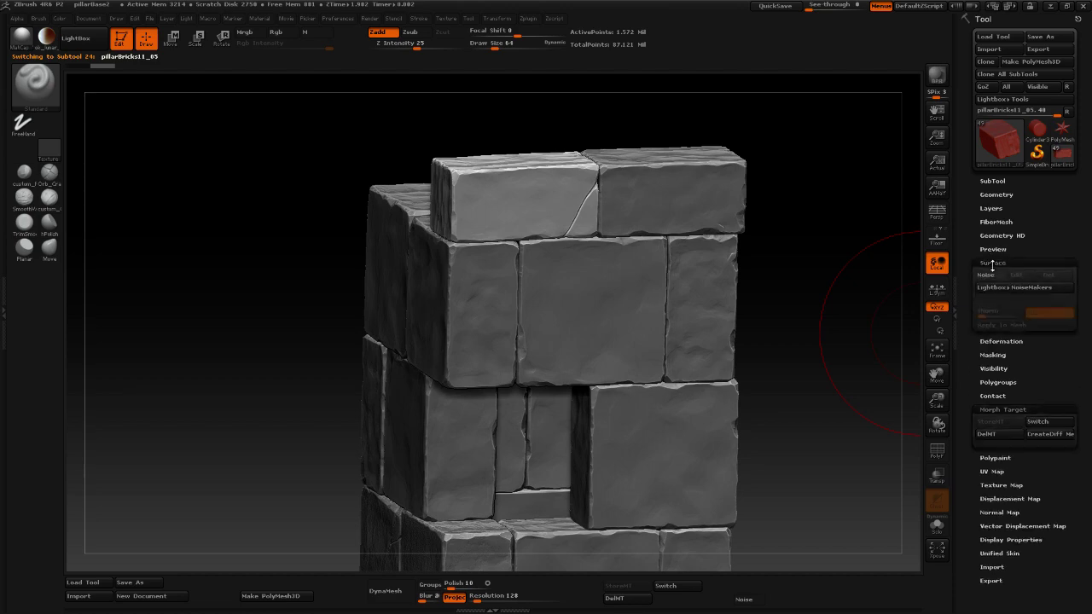
click(986, 275)
click(960, 132)
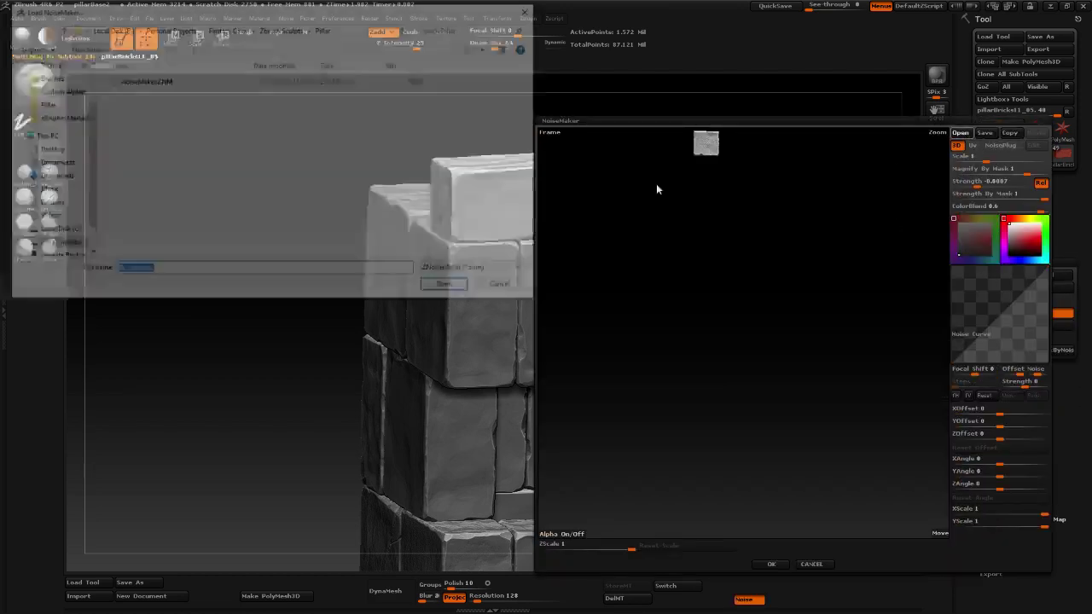
double_click(144, 82)
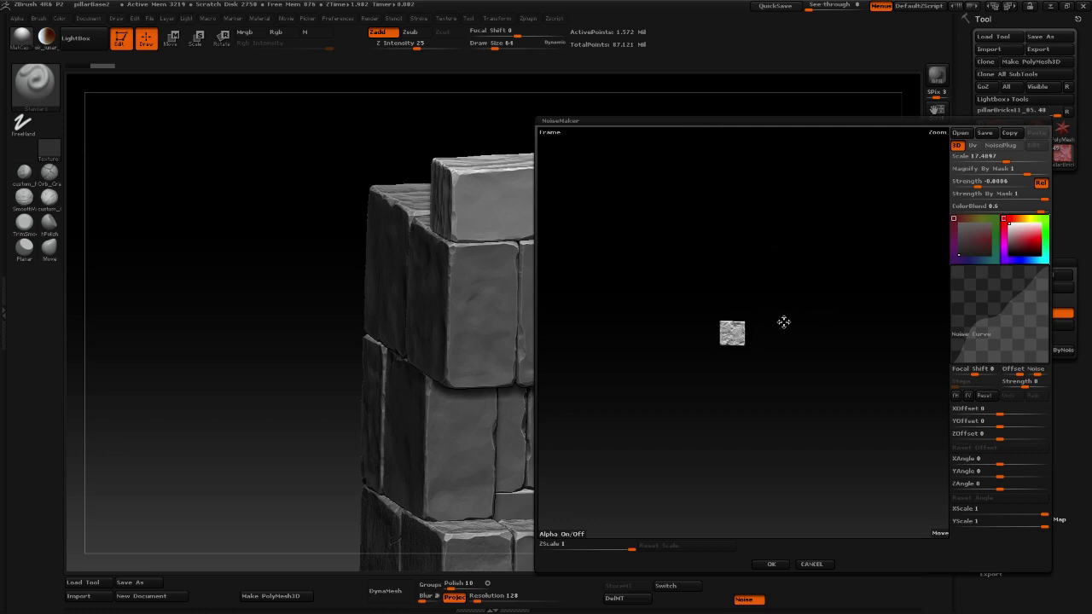
click(769, 565)
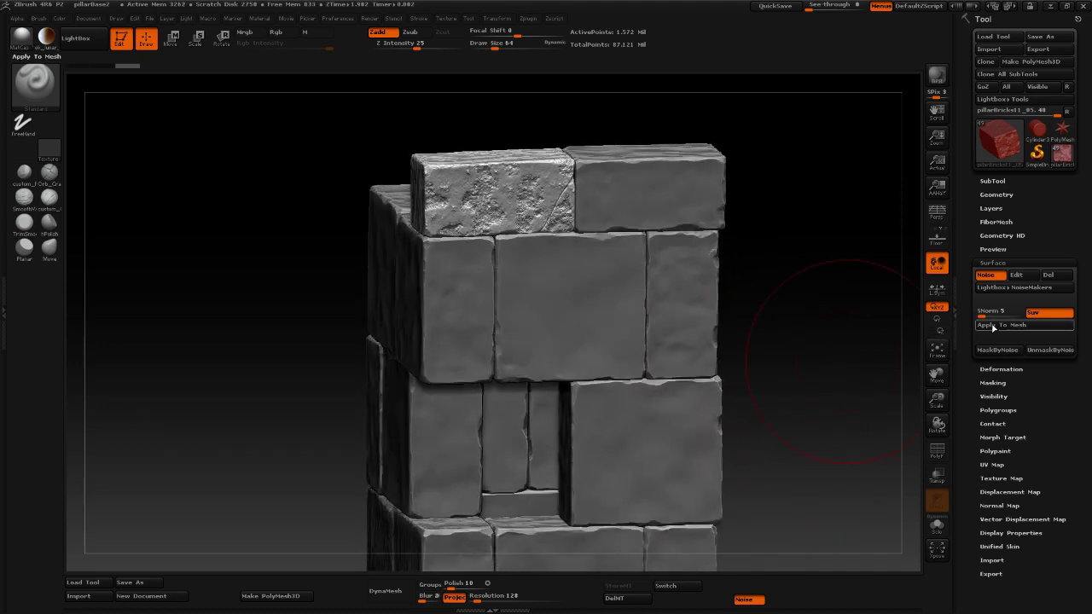
click(988, 326)
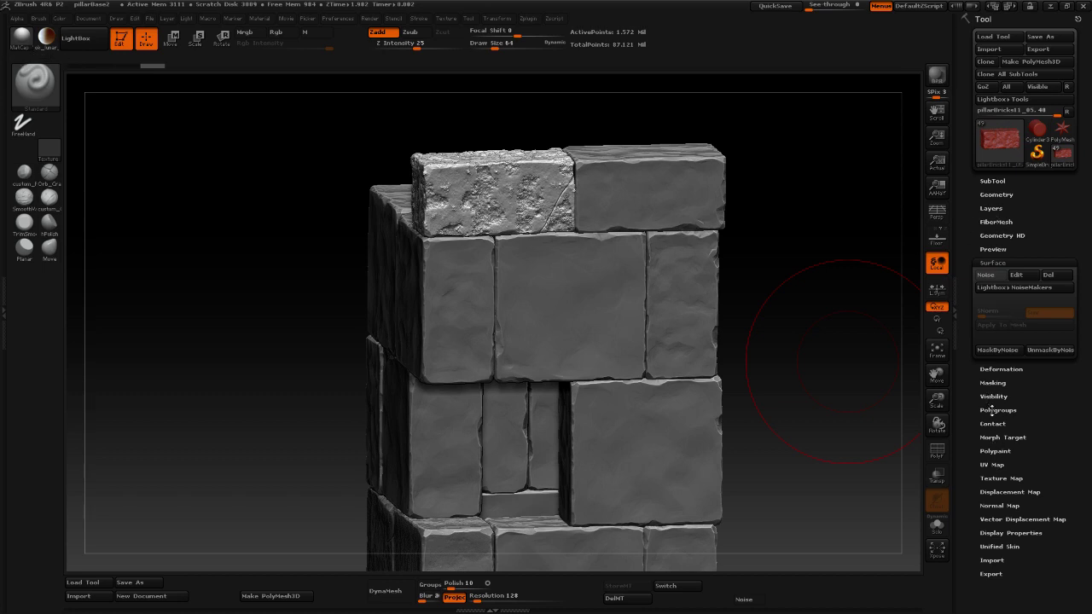
Morph the noisy brick most of the way back to its stored morph target to soften the surface noise.
click(995, 436)
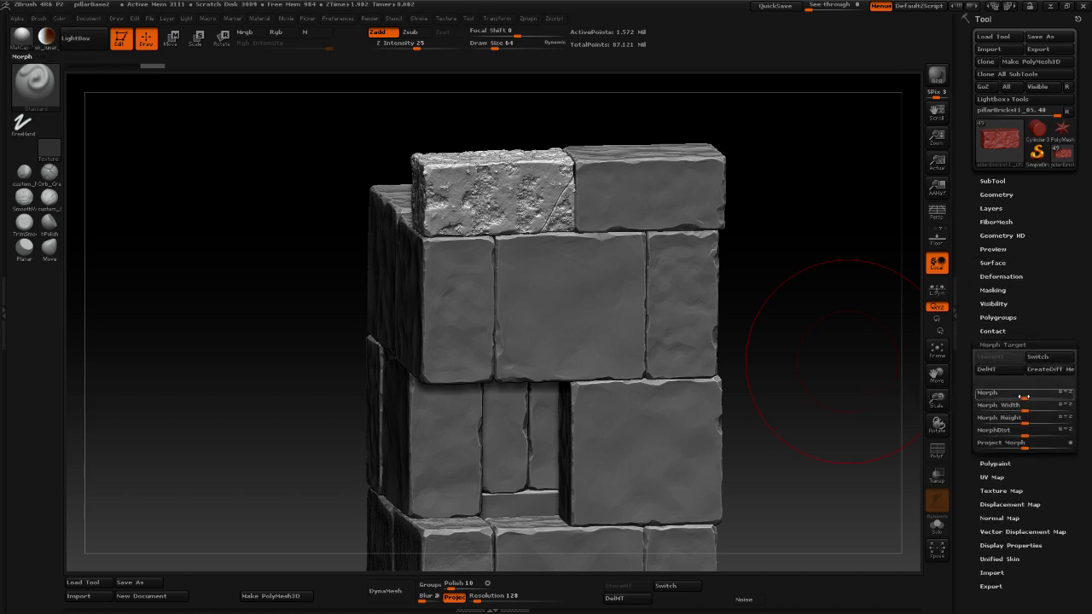
drag(1043, 398, 1065, 400)
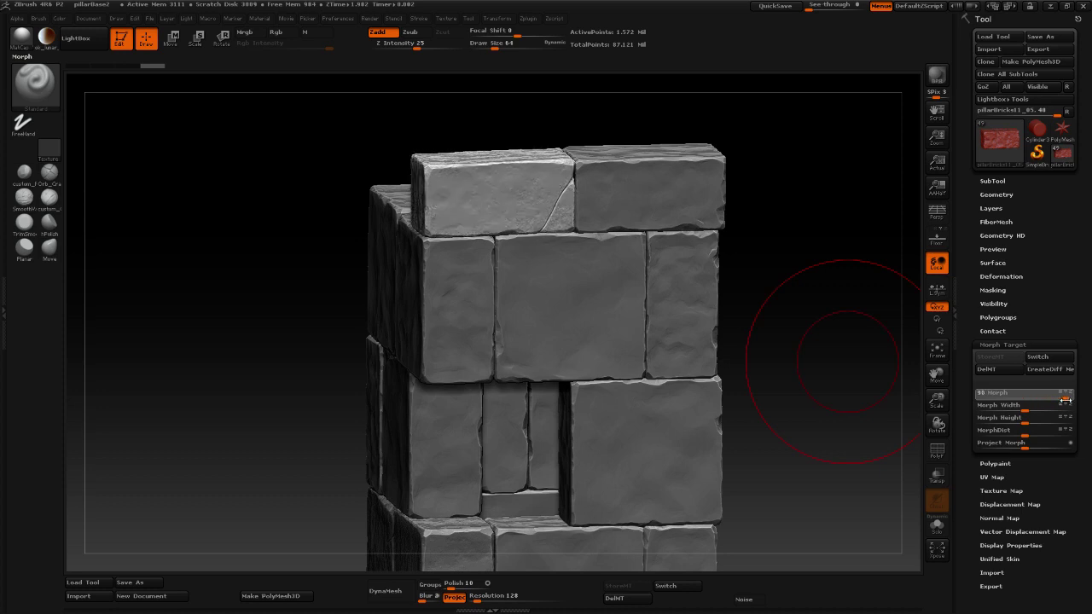
drag(805, 298, 846, 311)
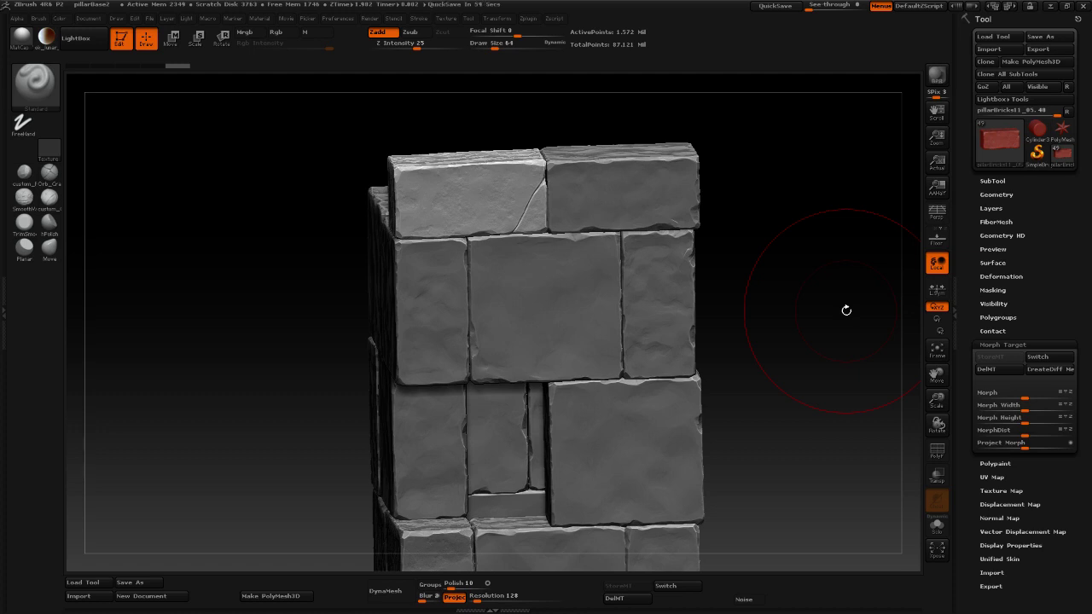
Start loading a brush preset and browse to Personal Projects, ZBrush, Custom Alphas, Damage, zBrushesMarbleDamage on drive E.
click(34, 83)
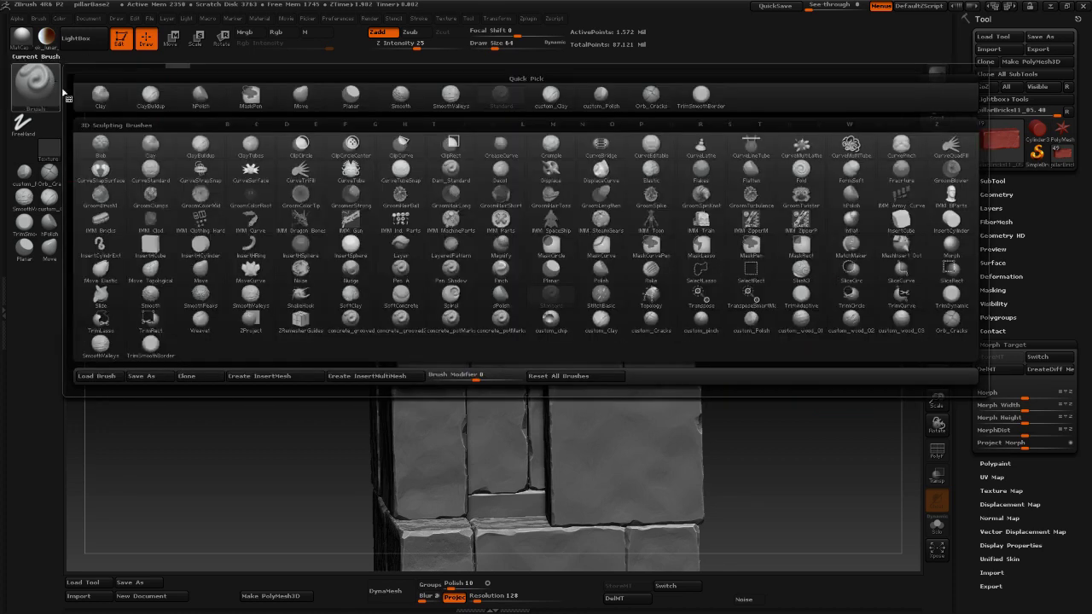
click(96, 376)
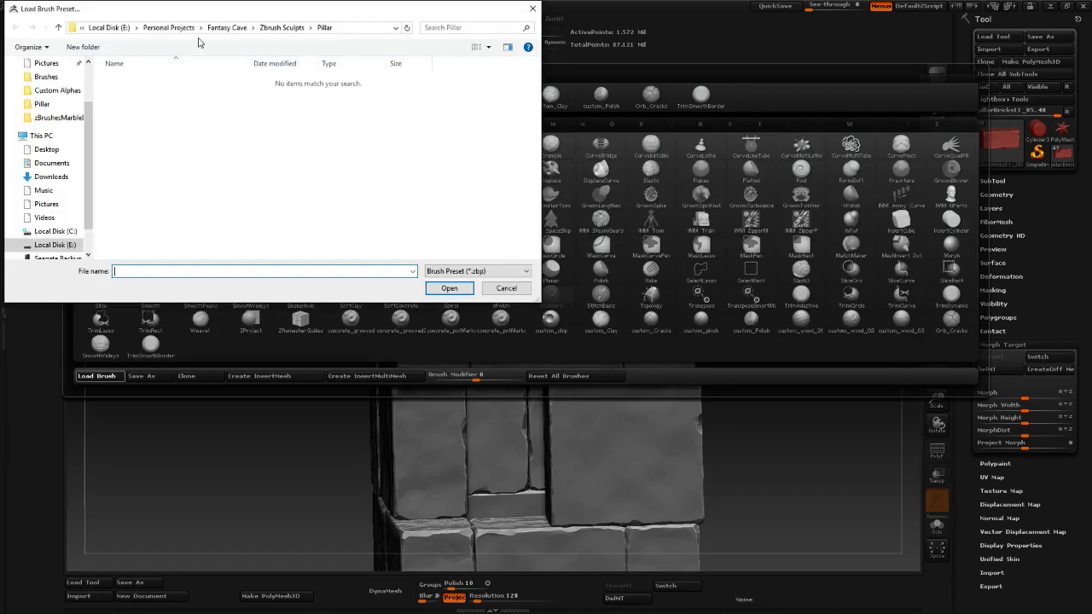
click(170, 28)
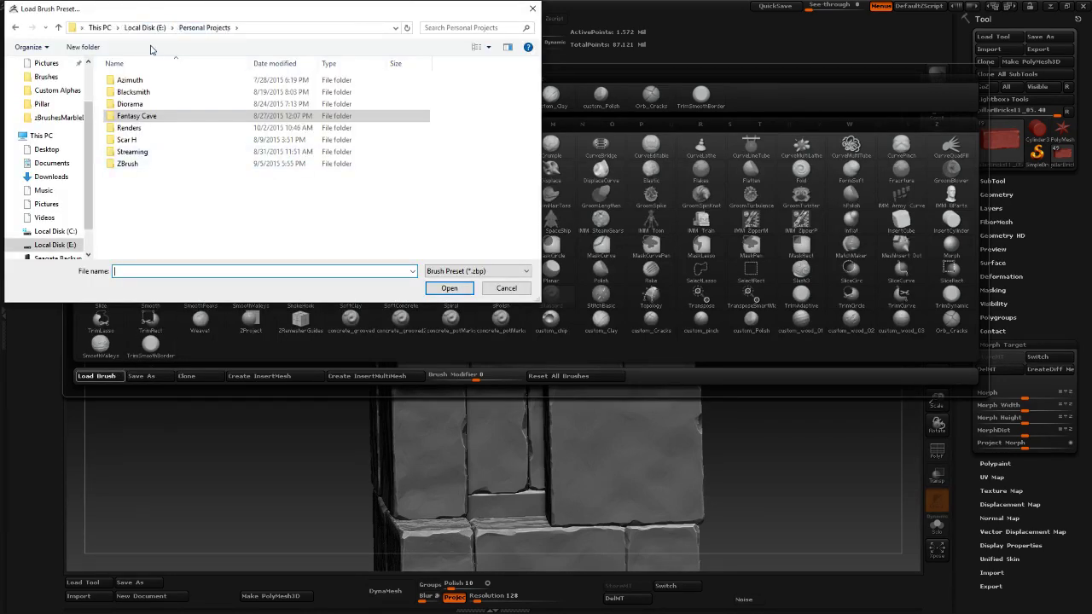
double_click(128, 163)
double_click(150, 91)
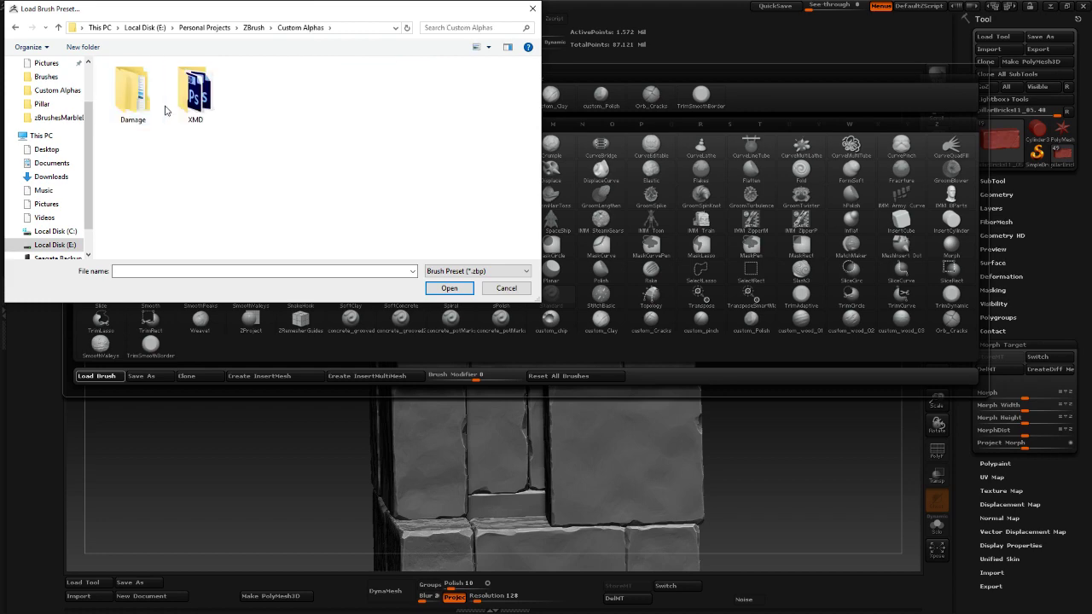
double_click(145, 104)
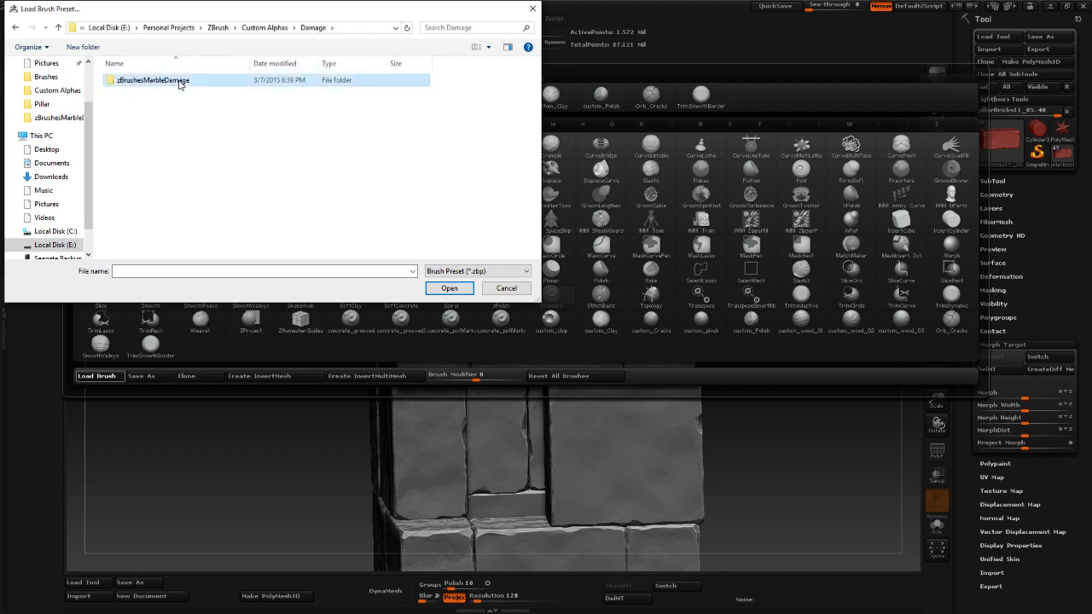
double_click(148, 81)
Look through the marble damage brushes and load one of the line crack brushes.
scroll(247, 149, down, 10)
scroll(191, 161, down, 3)
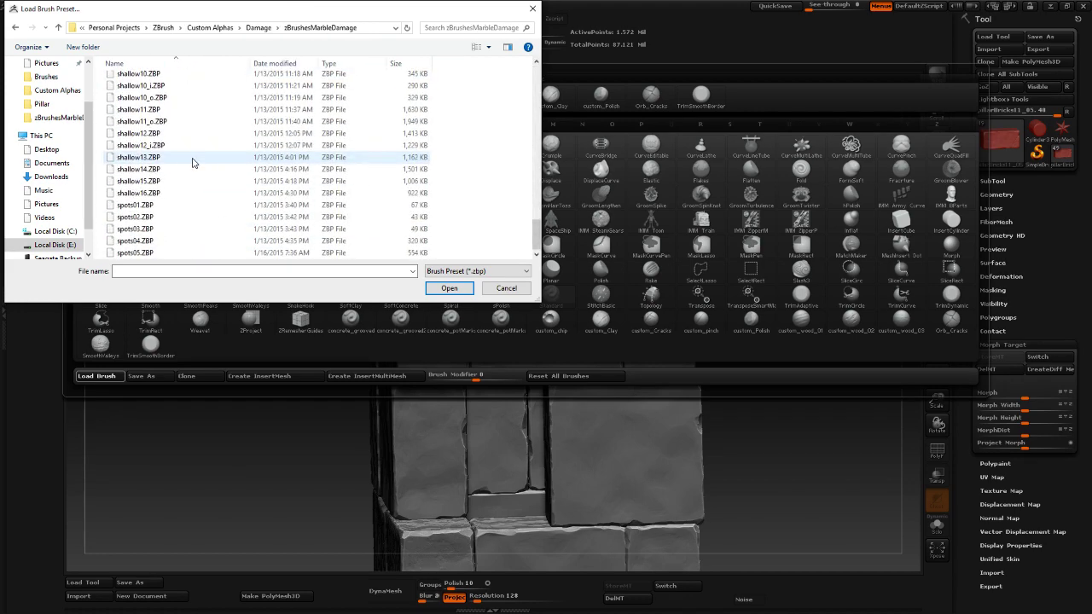
scroll(195, 175, up, 12)
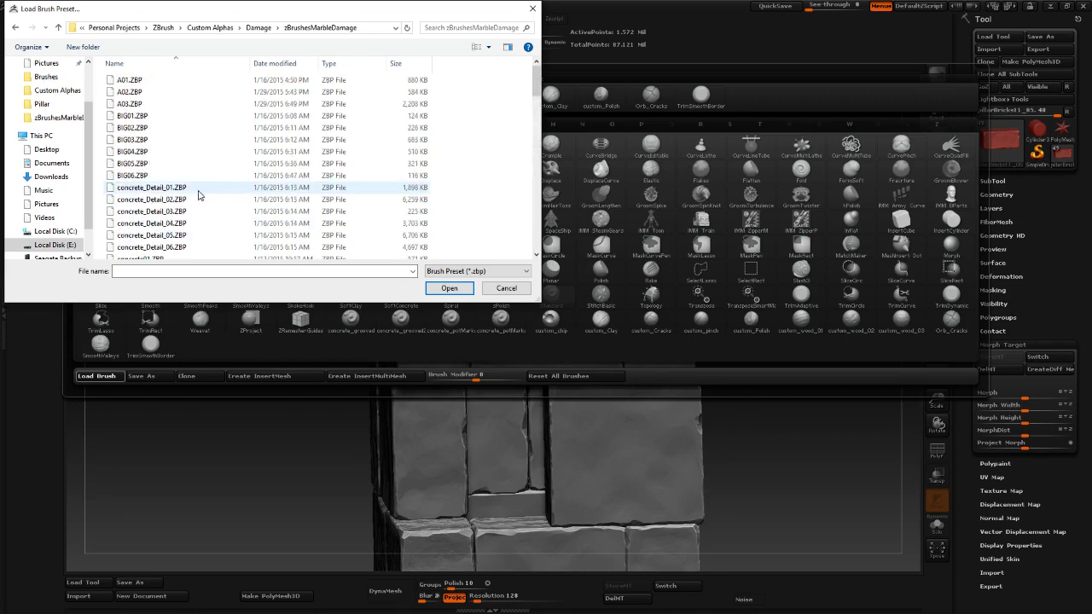
scroll(200, 197, down, 8)
scroll(205, 197, down, 6)
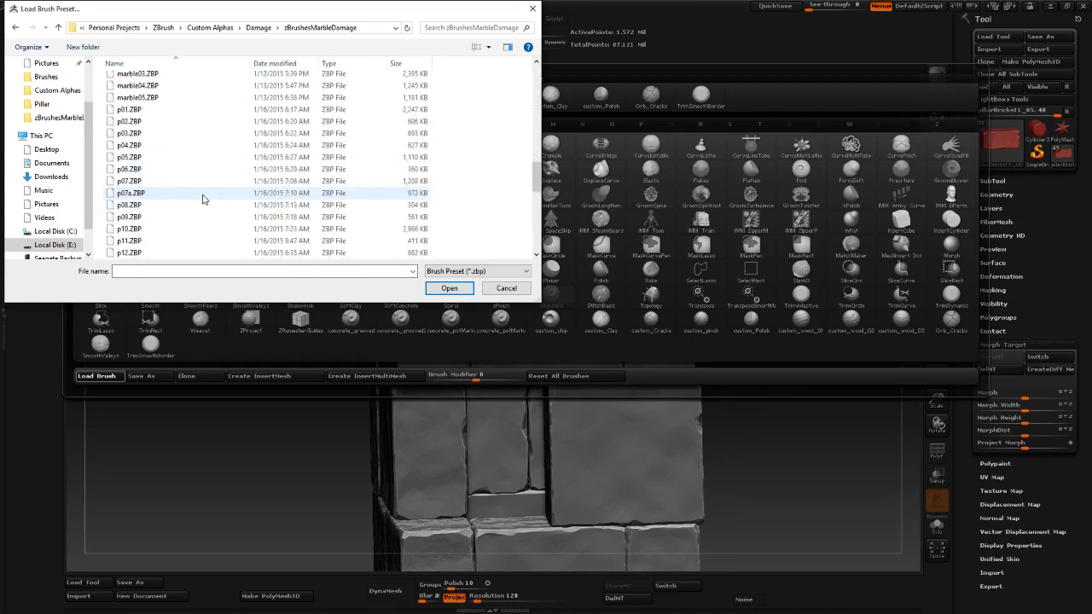
scroll(207, 194, up, 6)
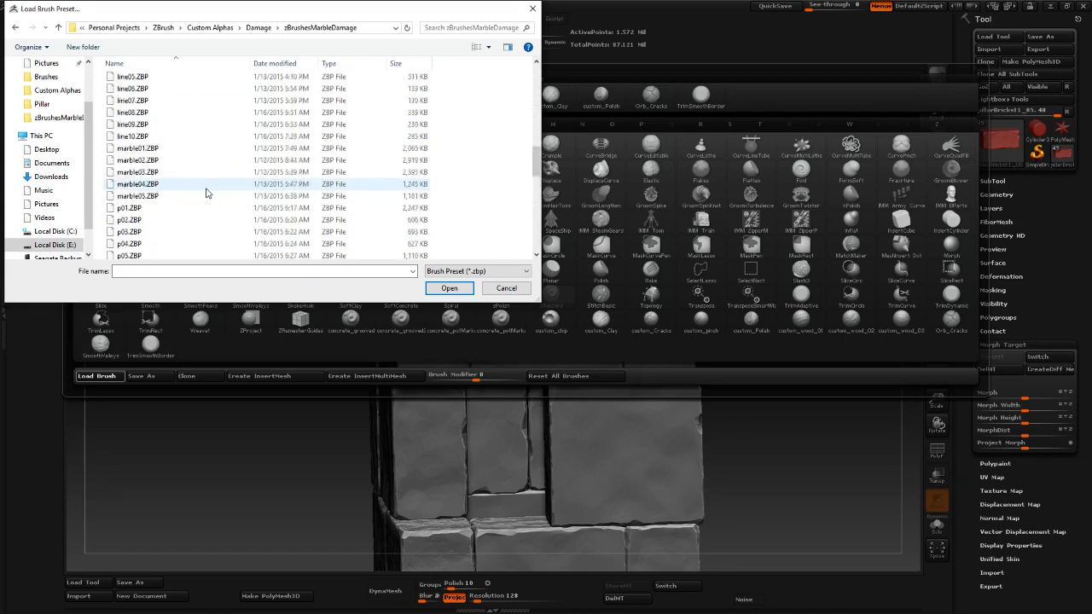
double_click(173, 112)
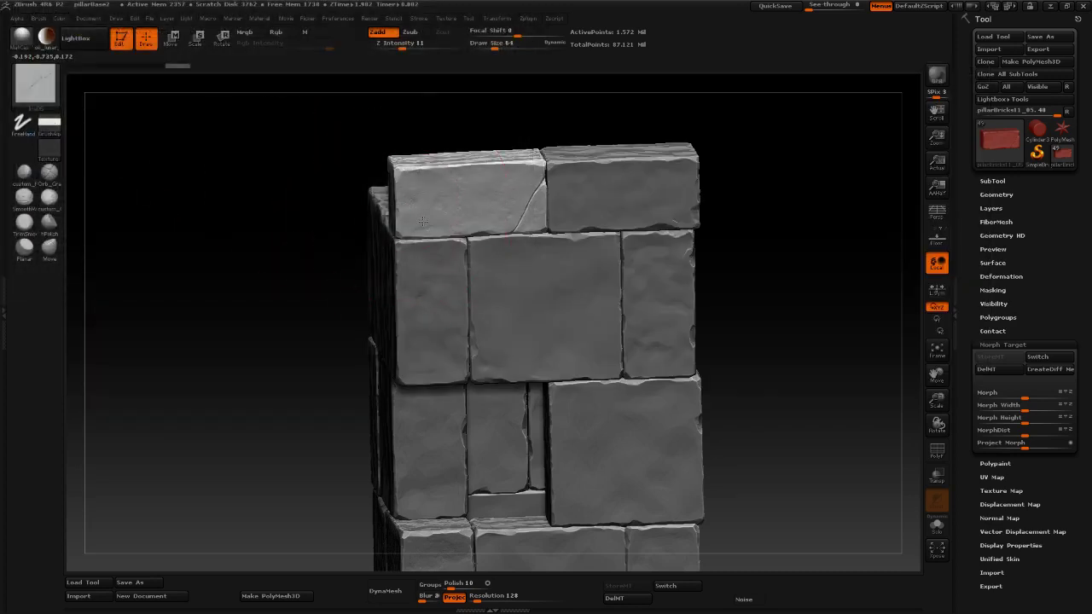
Try stamping branching cracks across the left half of the selected top brick, and undo them.
mouse_move(278, 308)
mouse_down()
mouse_move(295, 276)
mouse_move(284, 255)
mouse_move(303, 285)
mouse_up()
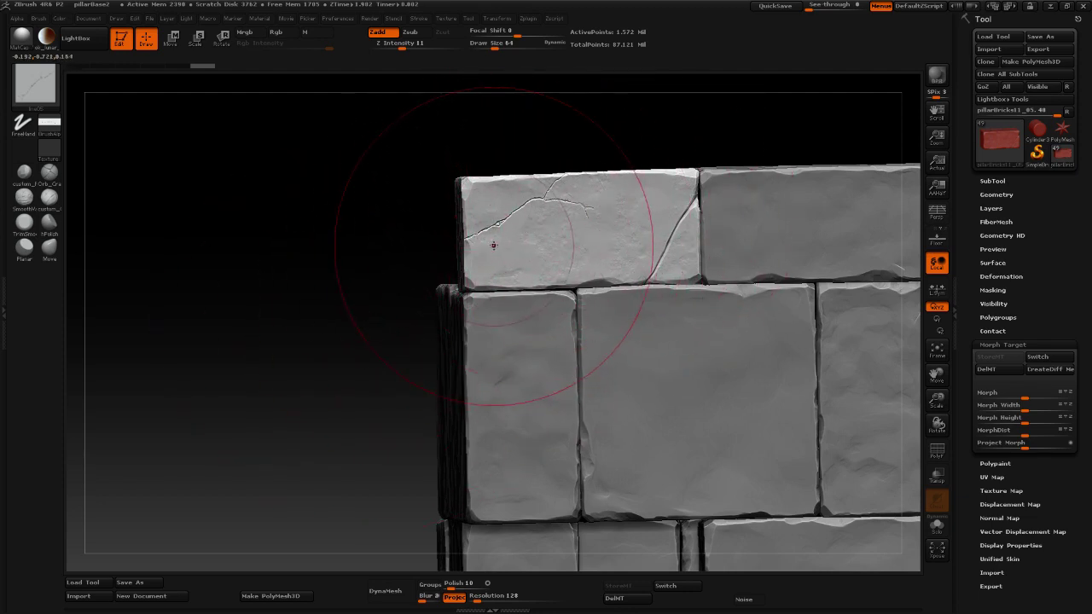
mouse_move(505, 223)
mouse_down()
mouse_move(590, 343)
mouse_move(504, 363)
mouse_move(407, 311)
mouse_move(410, 319)
mouse_up()
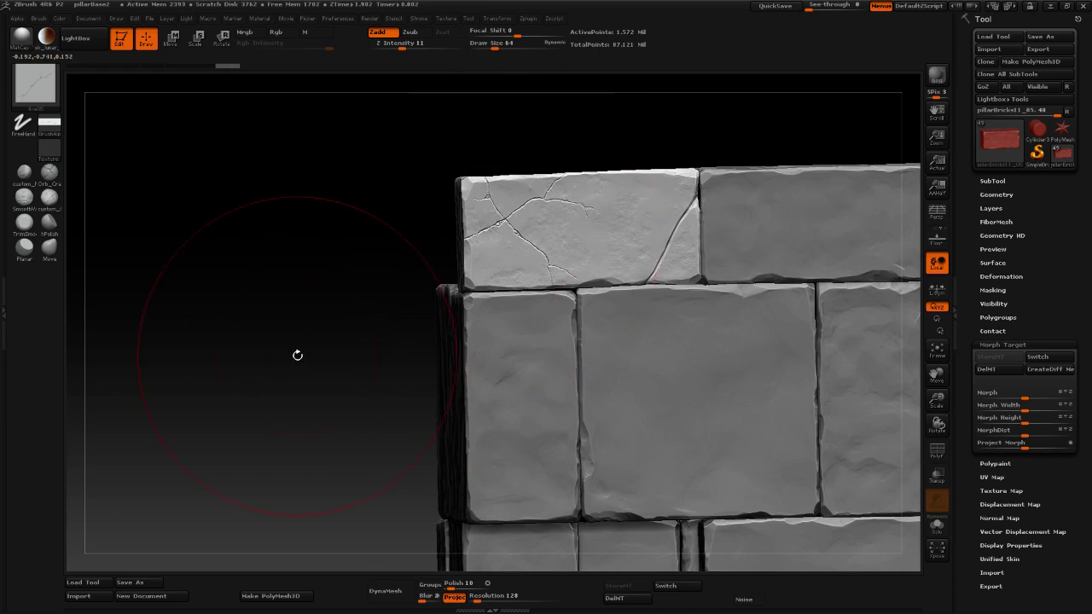
key(ctrl)
key(ctrl+z)
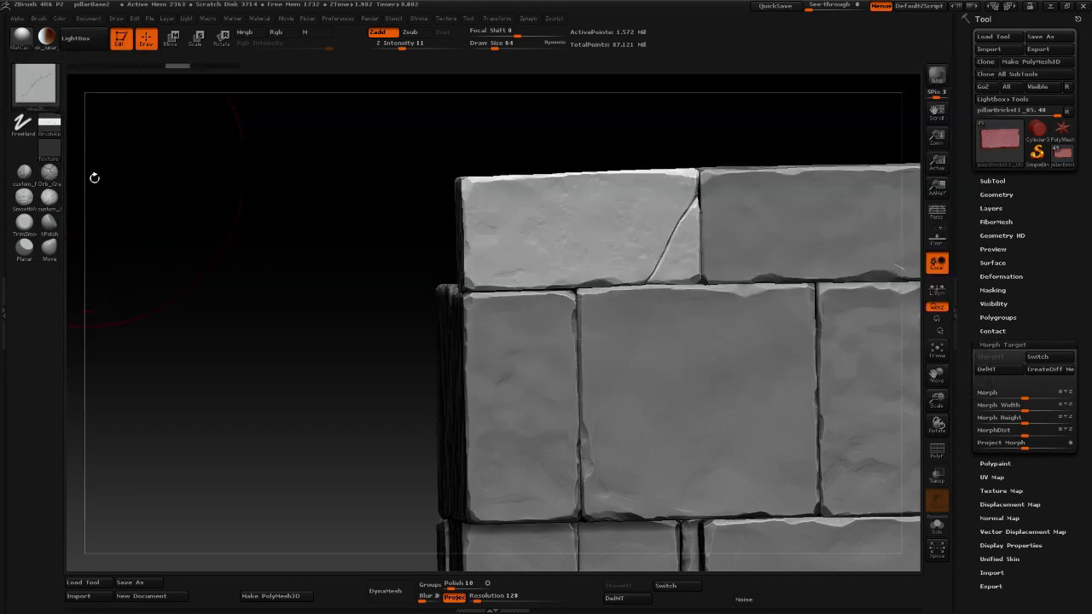
Load the concrete_Detail_03.ZBP brush from the zBrushesMarbleDamage folder and set its Z Intensity to 3.
click(41, 100)
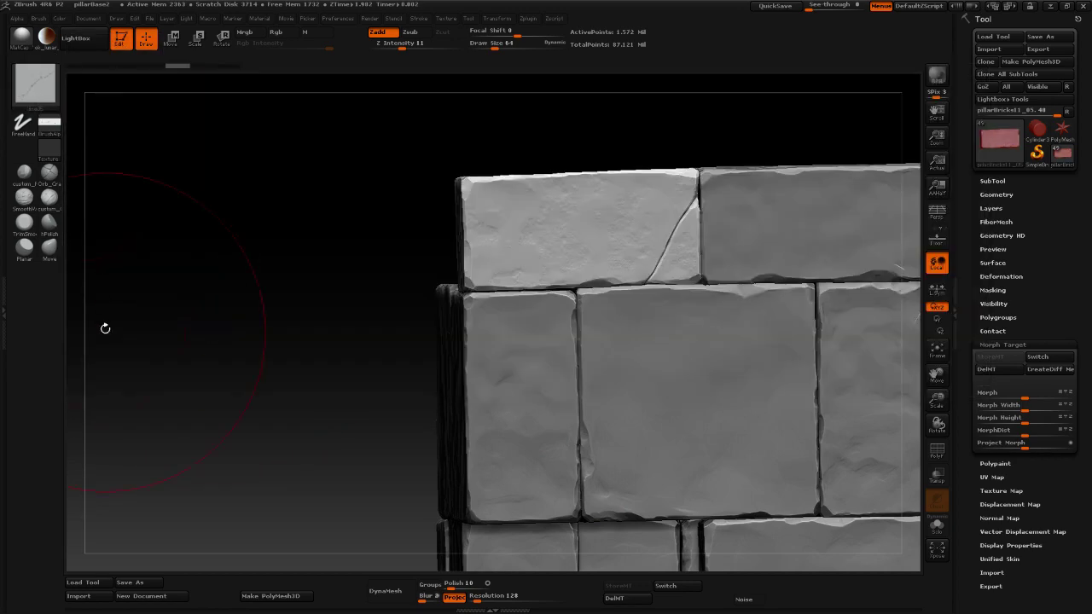
click(36, 86)
click(96, 376)
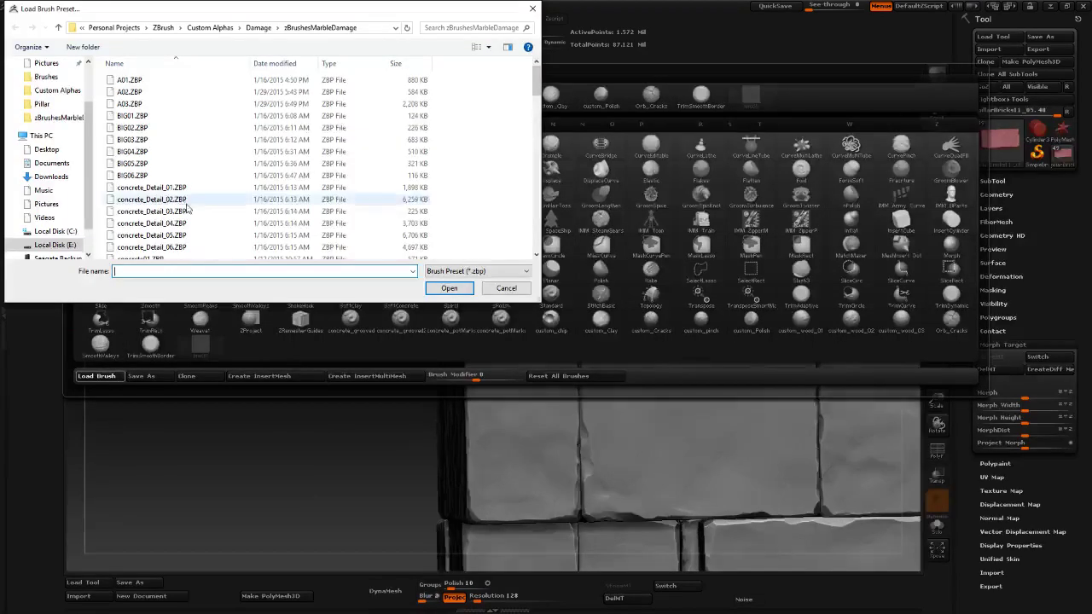
double_click(185, 210)
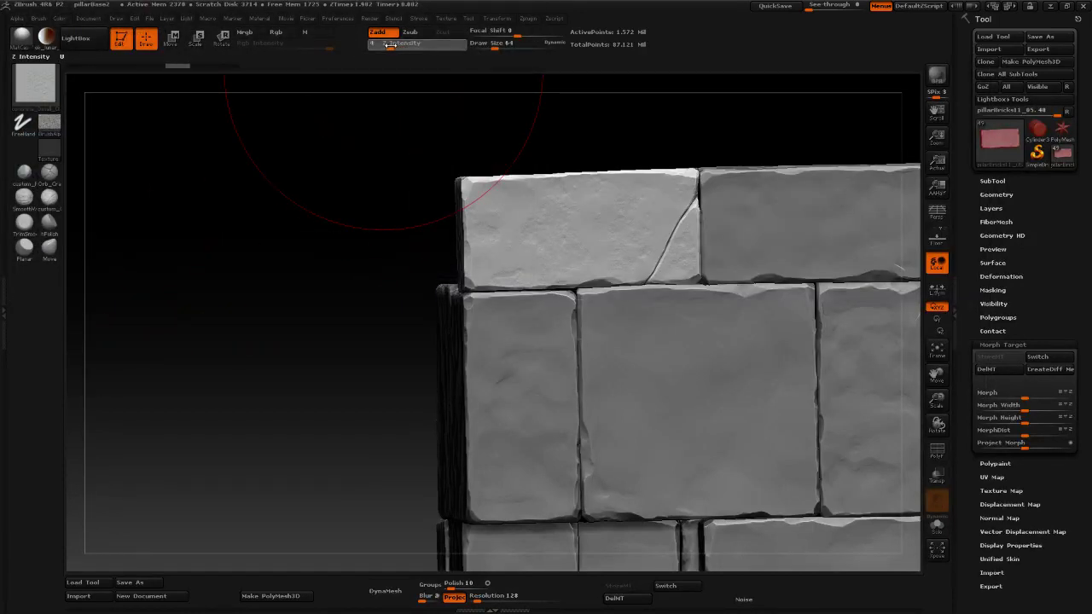
click(389, 44)
text(3)
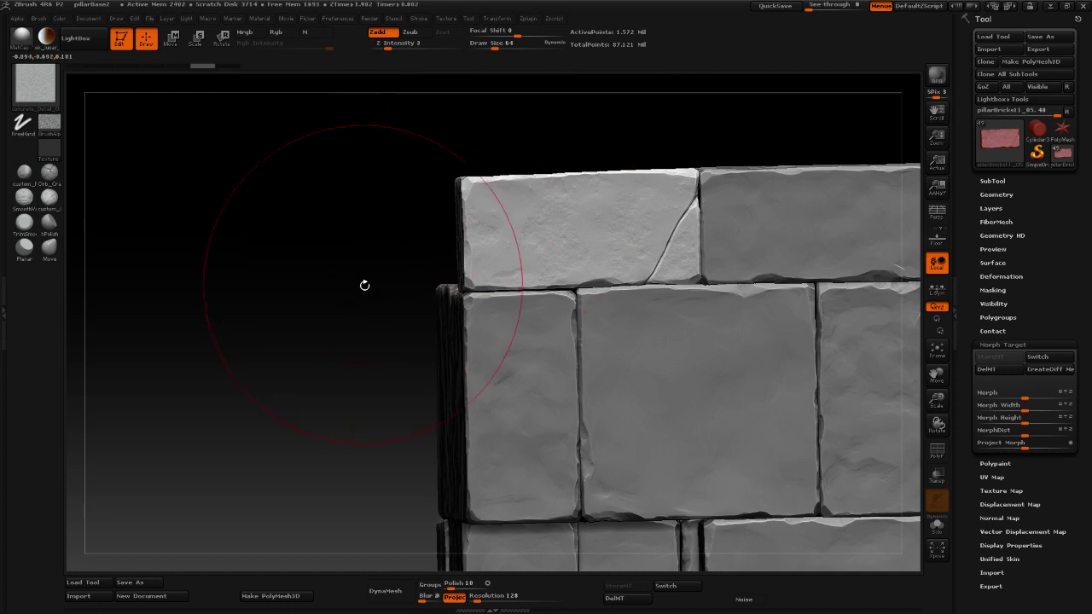
Stamp subtle concrete detail across the left and middle of the selected top brick's front face.
mouse_move(308, 249)
alt+mouse_down()
mouse_move(419, 279)
mouse_move(446, 341)
alt+mouse_up()
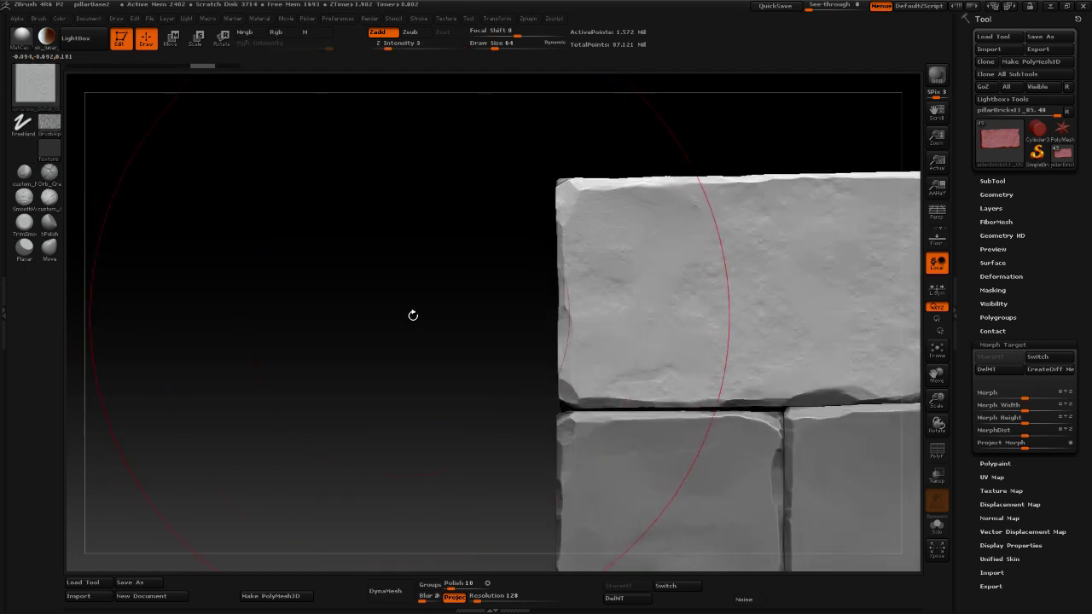
alt+drag(458, 305, 290, 208)
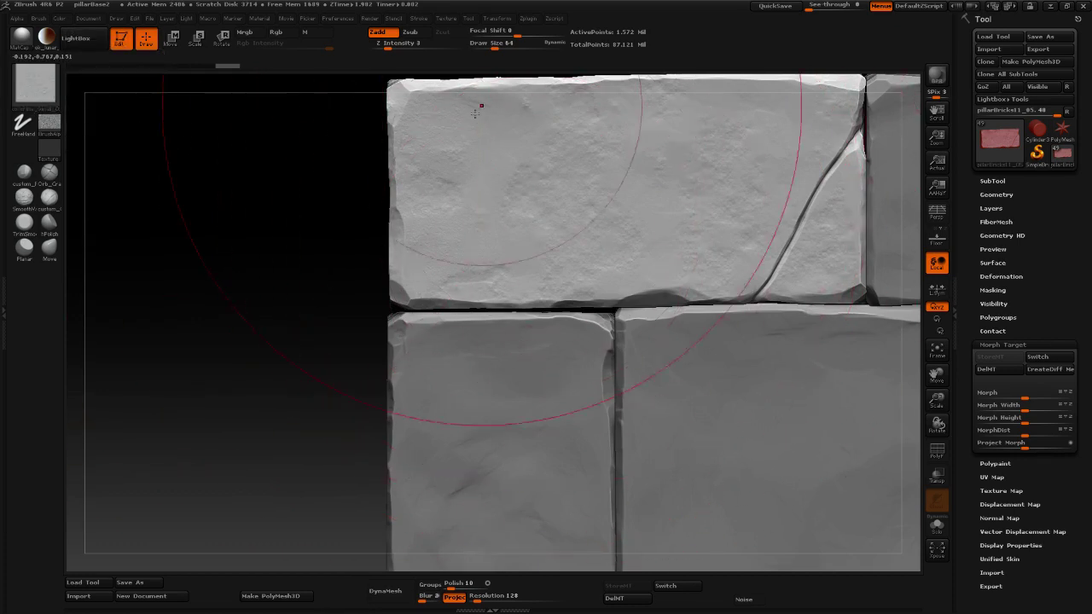
drag(566, 247, 538, 246)
drag(468, 180, 554, 335)
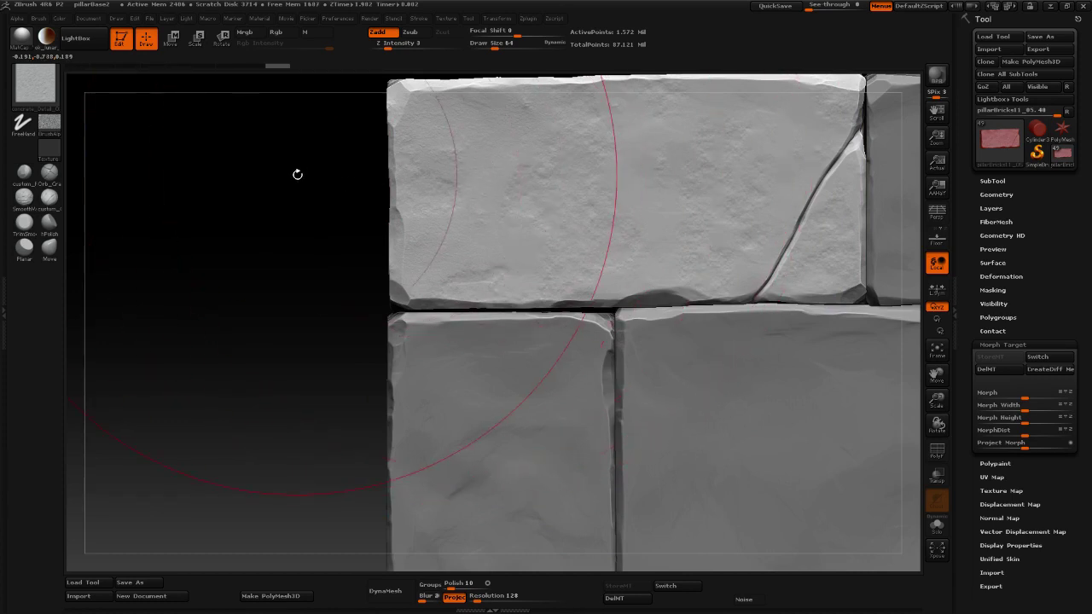
mouse_move(295, 173)
mouse_down()
mouse_move(413, 88)
mouse_move(281, 176)
mouse_move(209, 181)
mouse_up()
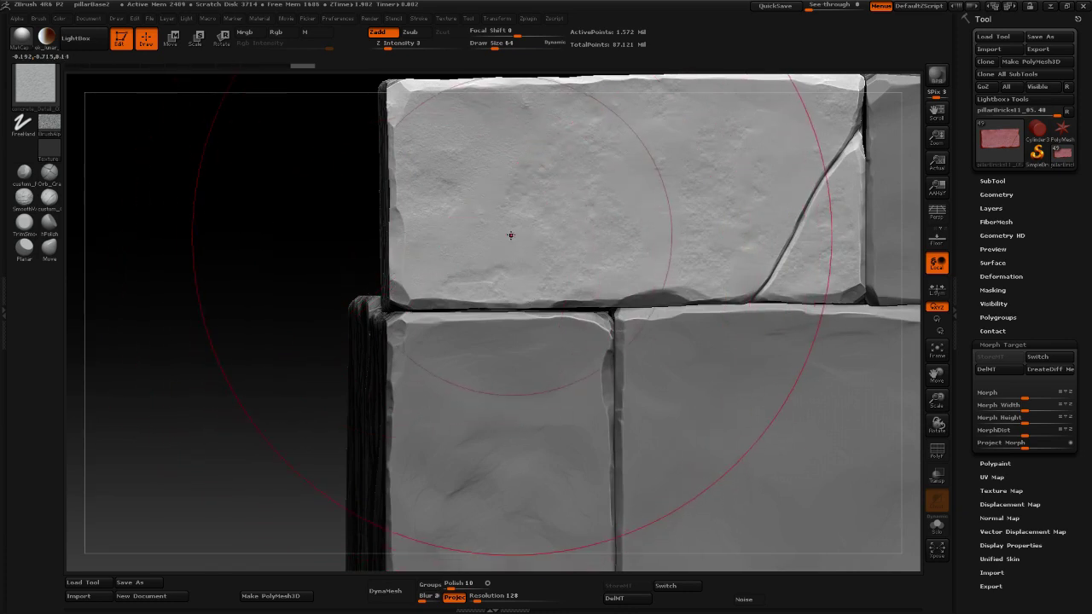
drag(570, 340, 627, 328)
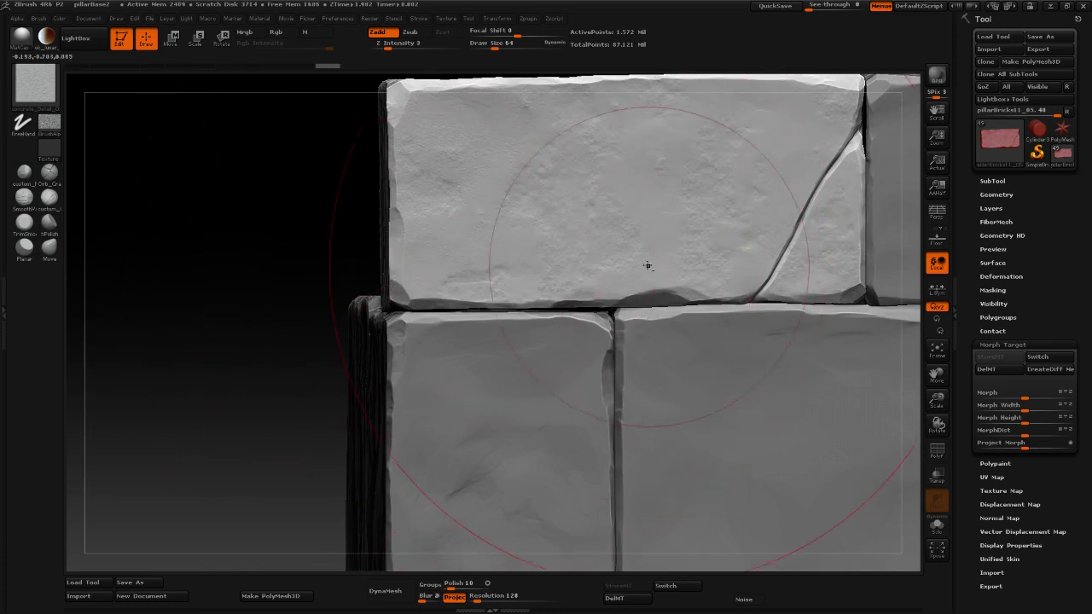
drag(646, 263, 724, 397)
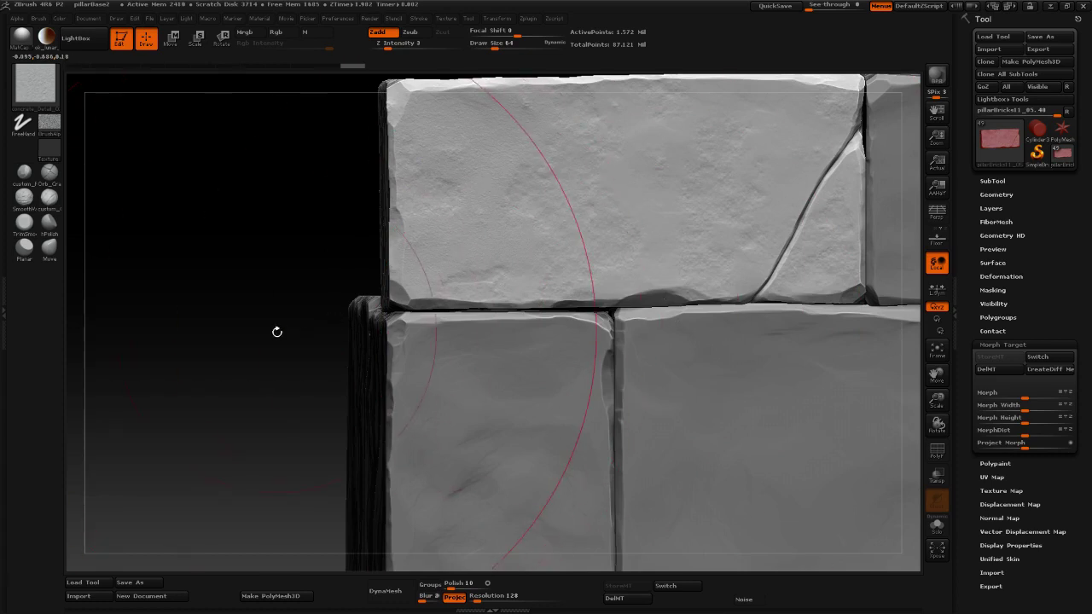
Stamp concrete detail around the diagonal crack and the triangular corner piece of the top brick.
alt+drag(272, 314, 278, 268)
alt+drag(386, 274, 305, 304)
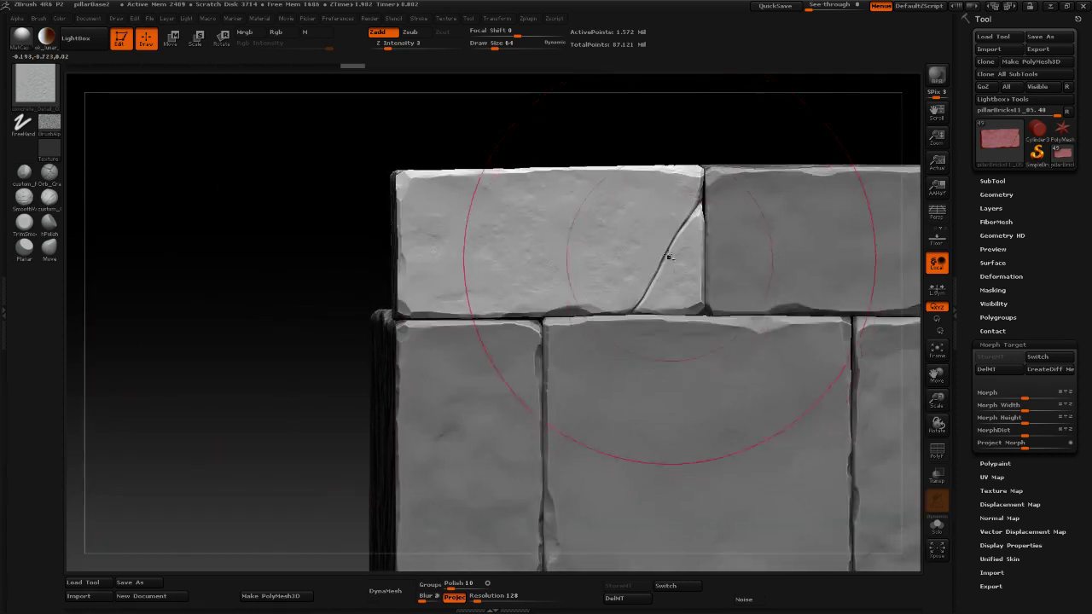
drag(729, 366, 731, 353)
drag(691, 246, 680, 259)
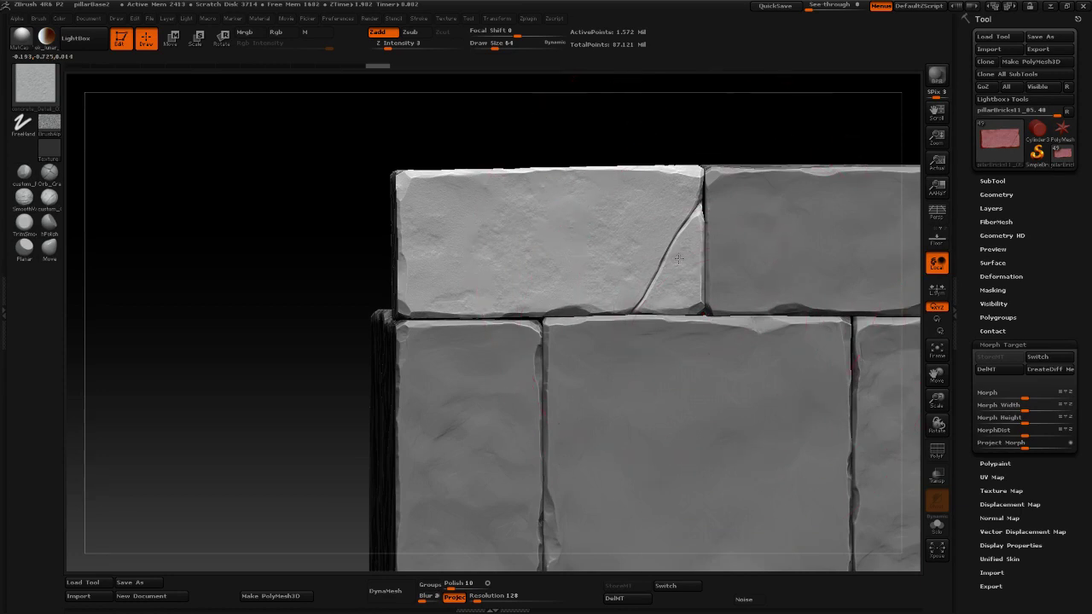
Stamp more concrete detail down the middle of the selected top brick's front face.
key(ctrl+shift+z)
drag(641, 428, 639, 421)
mouse_move(518, 202)
mouse_down()
mouse_move(579, 311)
mouse_move(568, 323)
mouse_up()
Stamp subtle concrete detail across the square end face of the selected top brick.
drag(281, 307, 382, 231)
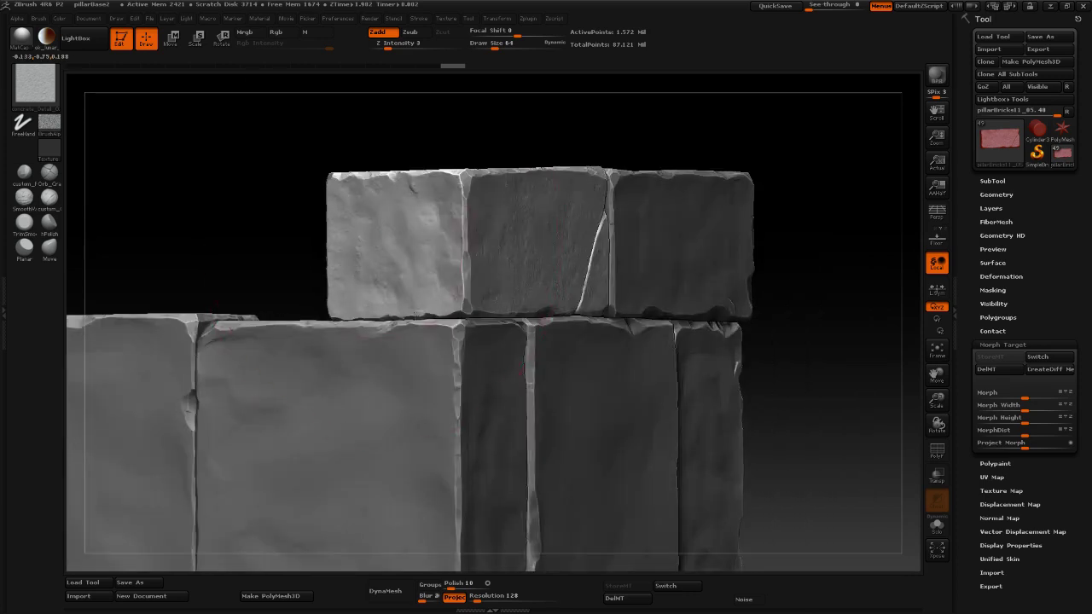
drag(430, 336, 414, 352)
shift+drag(811, 319, 841, 316)
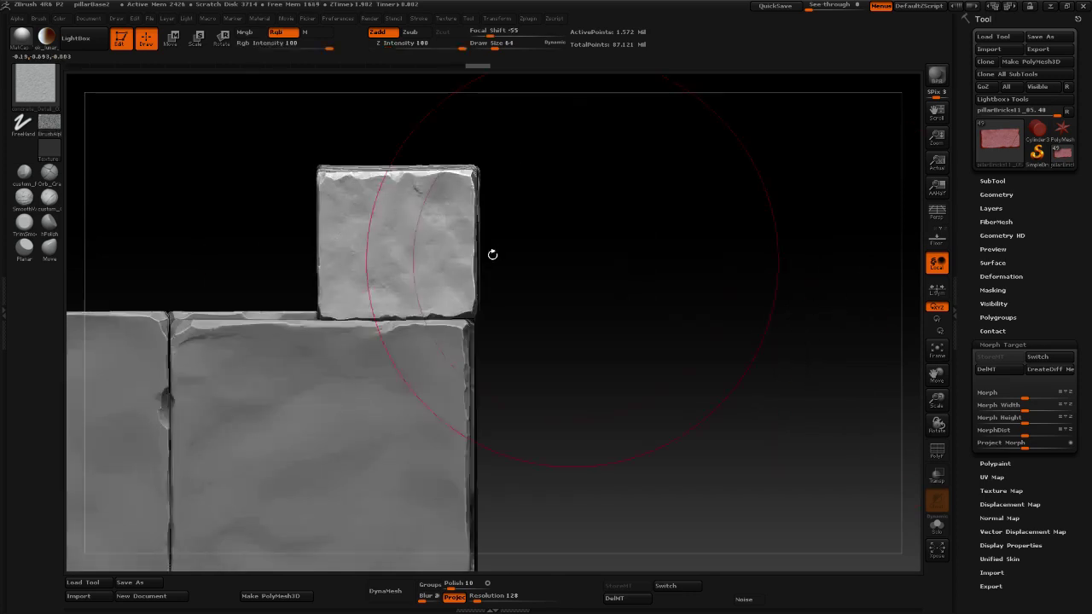
drag(435, 323, 443, 322)
drag(451, 365, 437, 329)
mouse_move(416, 215)
mouse_down()
mouse_move(408, 256)
mouse_move(346, 299)
mouse_up()
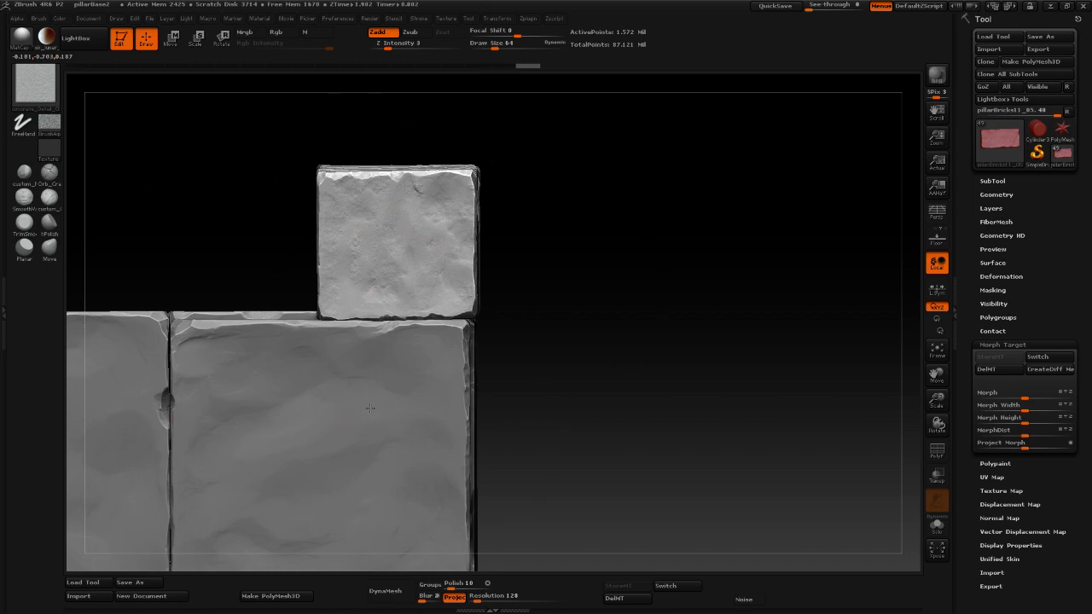
drag(370, 409, 391, 414)
Switch to the Move sculpting brush and set its Draw Size to 20.
mouse_move(726, 283)
mouse_down()
mouse_move(707, 294)
mouse_move(623, 298)
mouse_up()
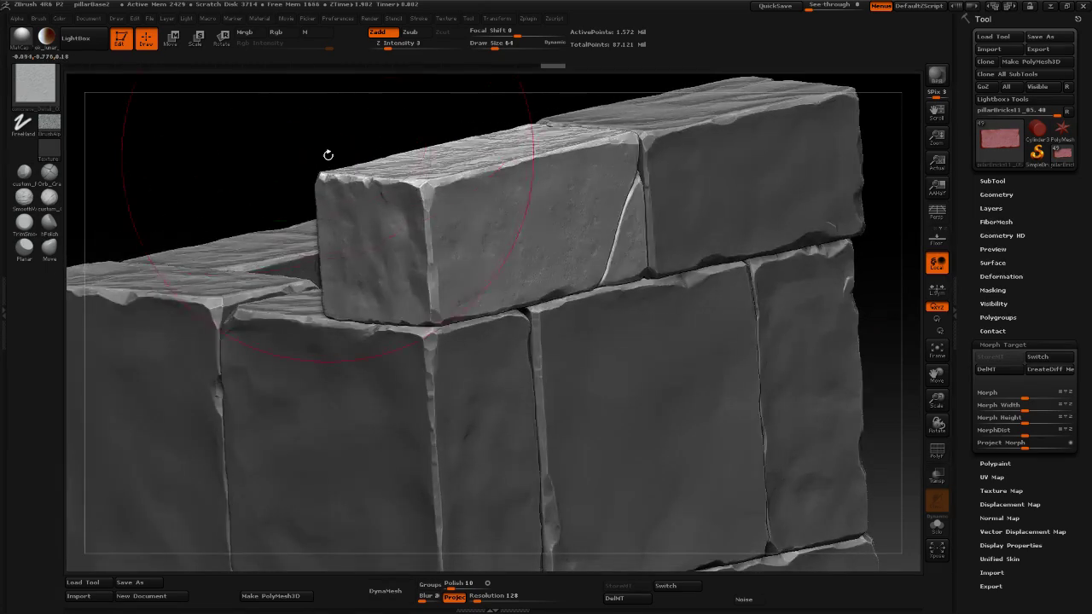
alt+drag(280, 167, 232, 260)
drag(292, 190, 327, 229)
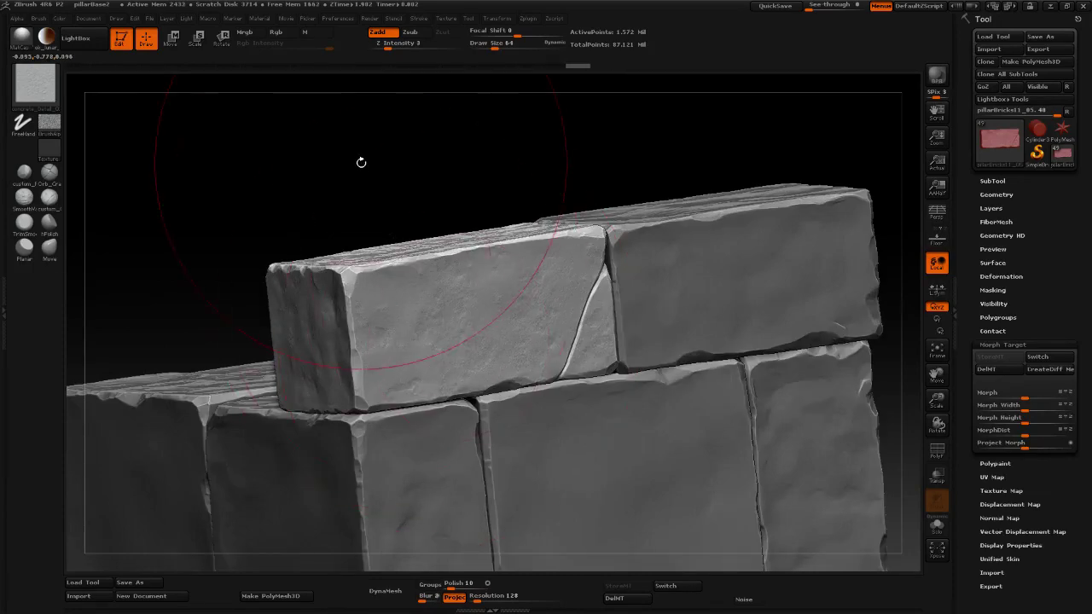
drag(361, 163, 364, 176)
click(35, 85)
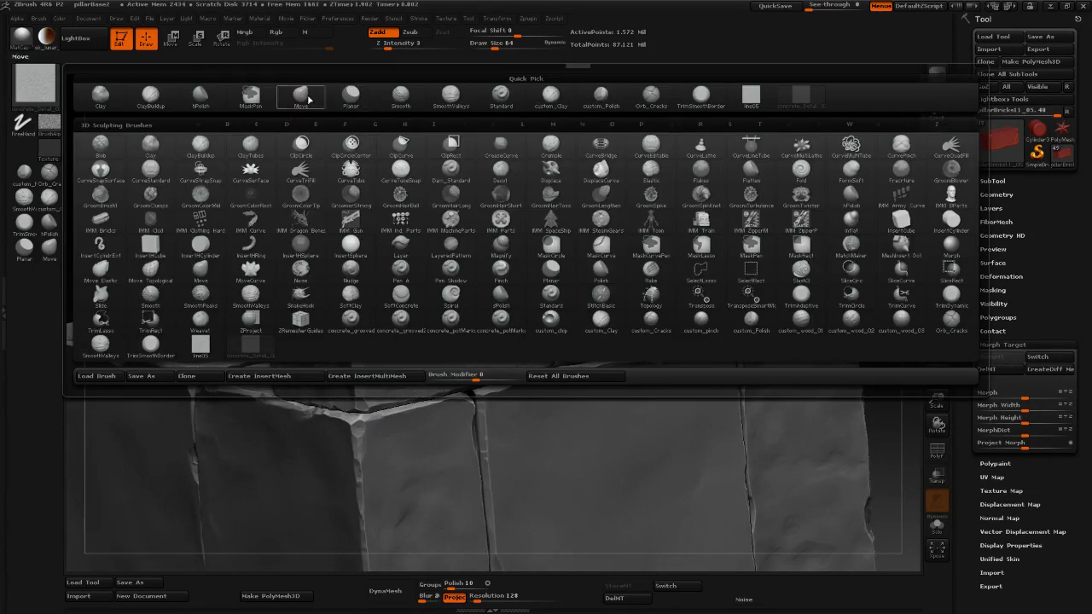
click(302, 96)
drag(310, 102, 427, 222)
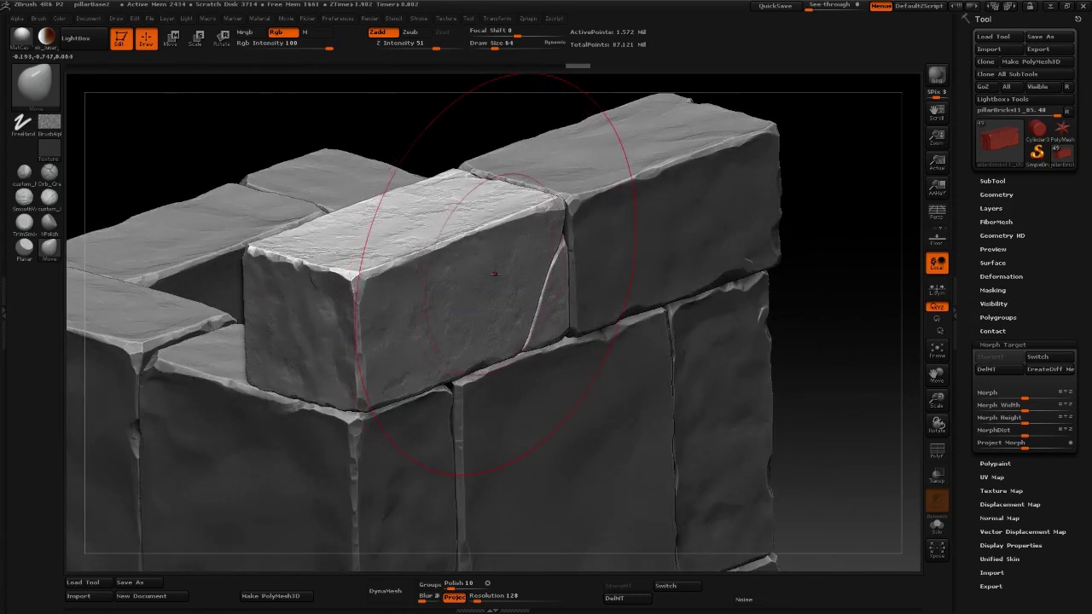
key(space)
drag(495, 273, 487, 273)
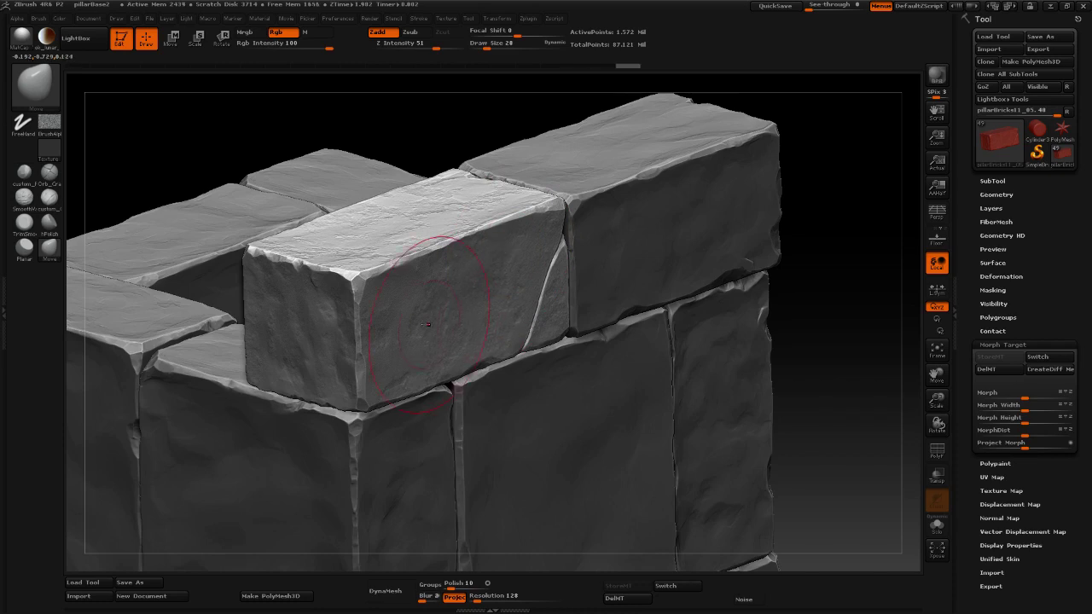
Reshape the surface of the top brick's long front face with short strokes, from its middle toward the diagonal crack.
drag(420, 323, 413, 329)
key(space)
drag(484, 323, 547, 298)
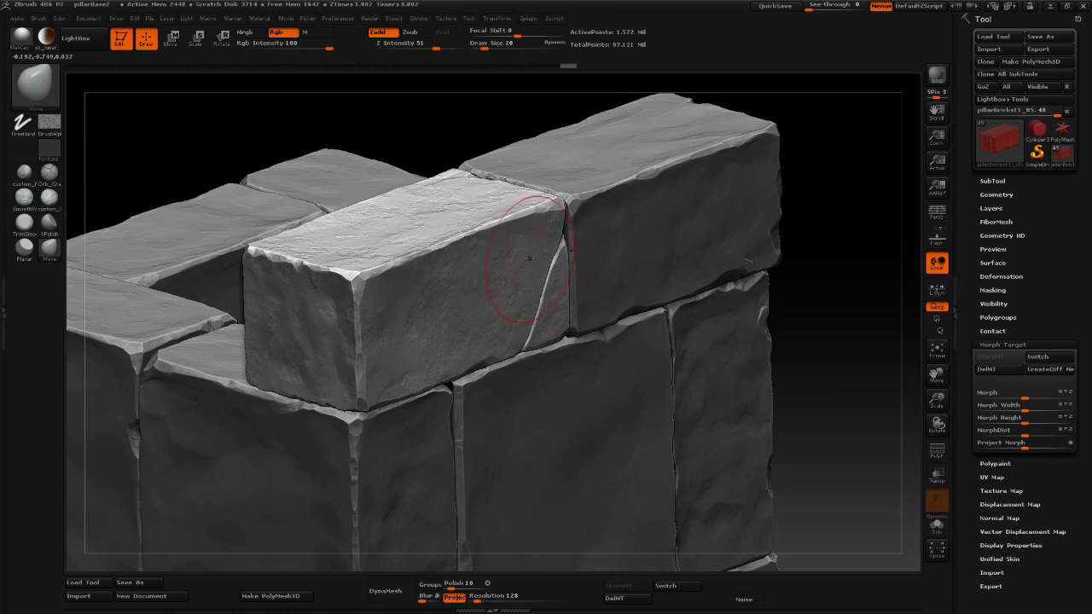
drag(523, 252, 504, 262)
Reshape the surface of the top brick's square end face with short Move strokes.
mouse_move(290, 345)
mouse_down()
mouse_move(278, 352)
mouse_move(315, 318)
mouse_up()
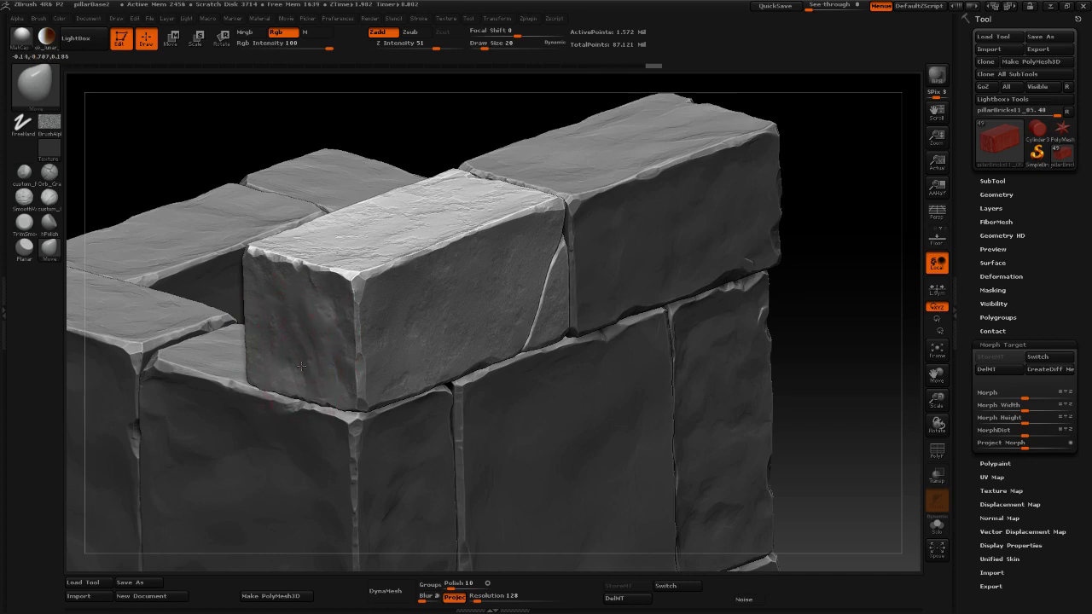
drag(293, 363, 302, 364)
drag(280, 328, 273, 319)
click(276, 318)
Start saving the project and browse to the Personal Projects > Fantasy Cave > Zbrush Sculpts > Pillar folder.
click(149, 19)
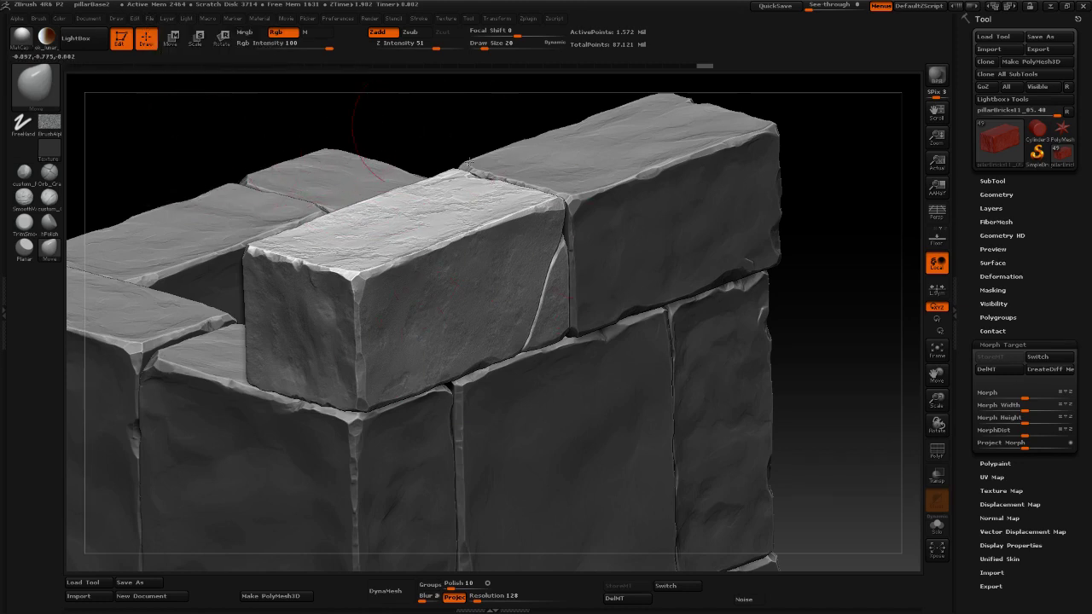
click(151, 20)
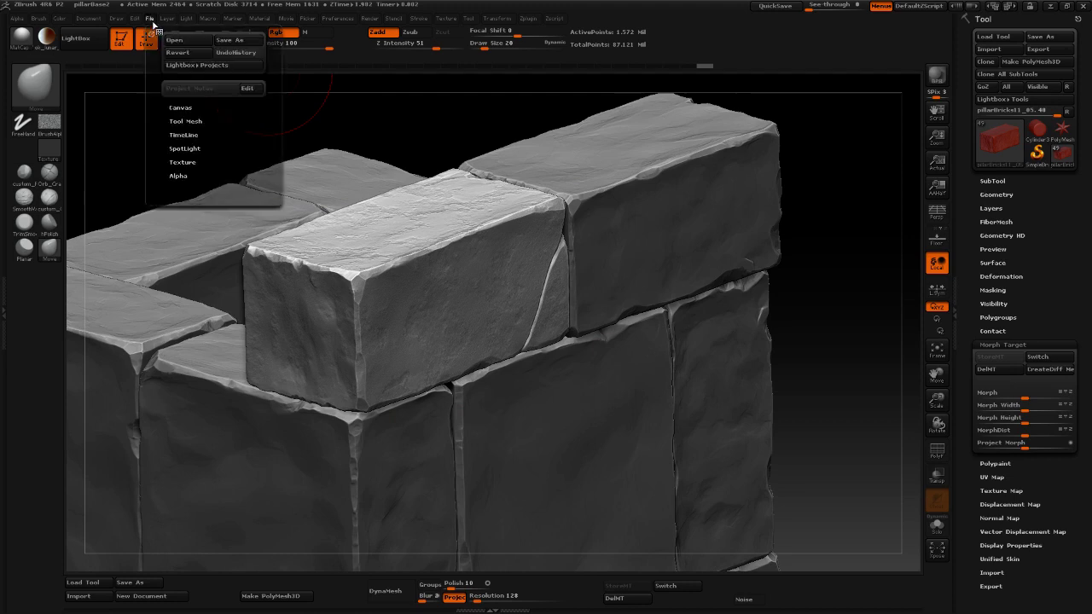
click(994, 181)
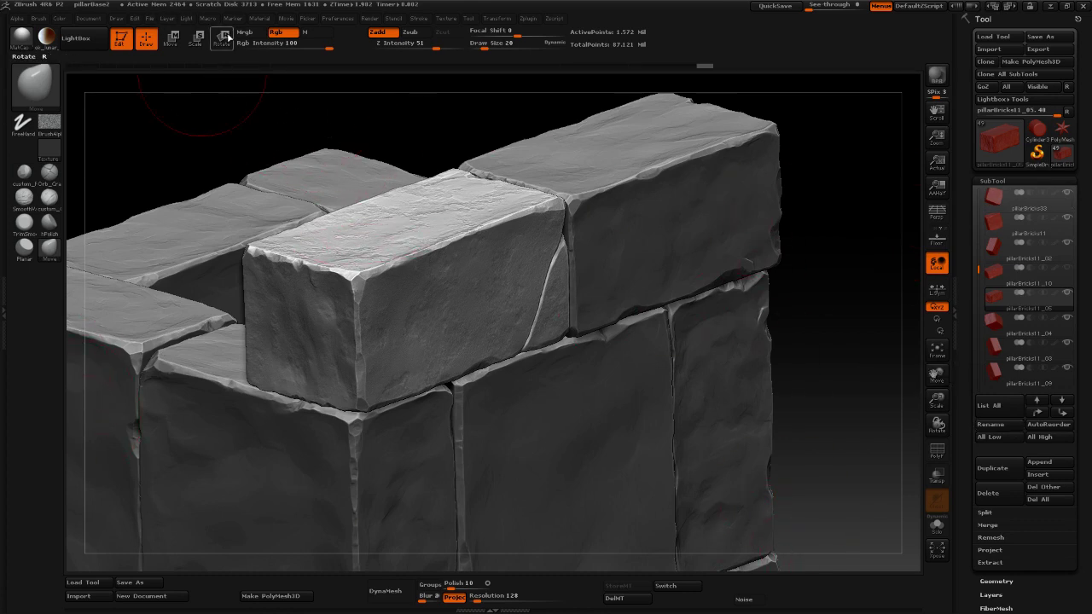
click(148, 21)
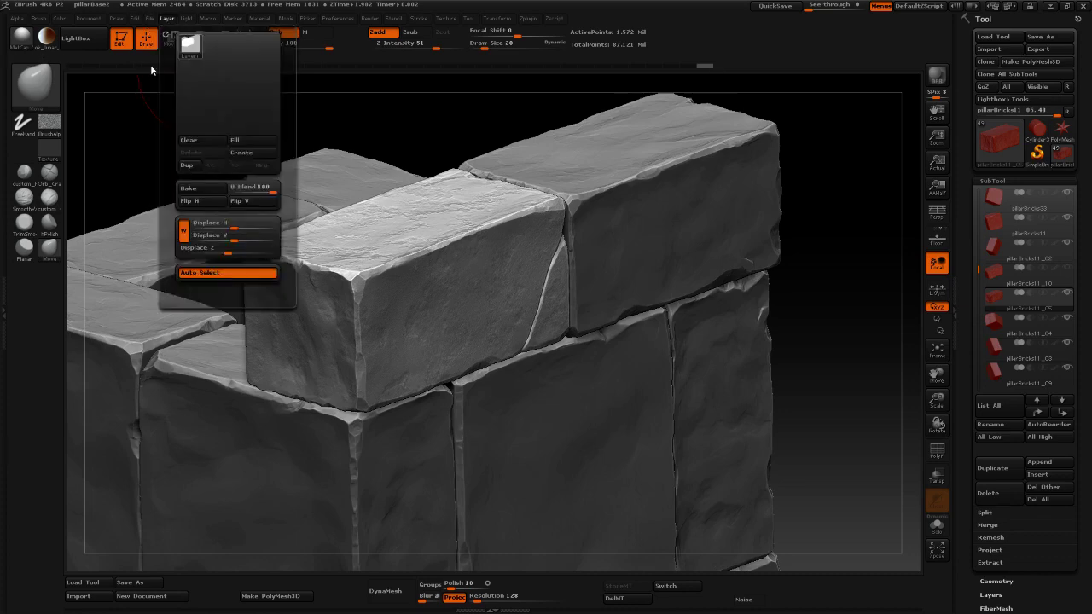
mouse_move(150, 22)
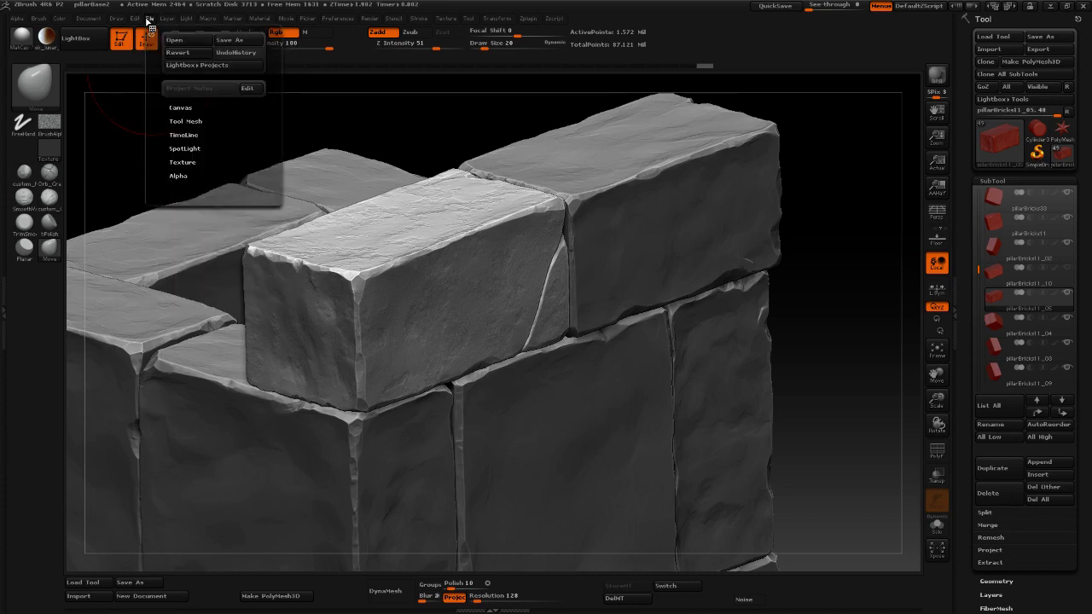
click(231, 40)
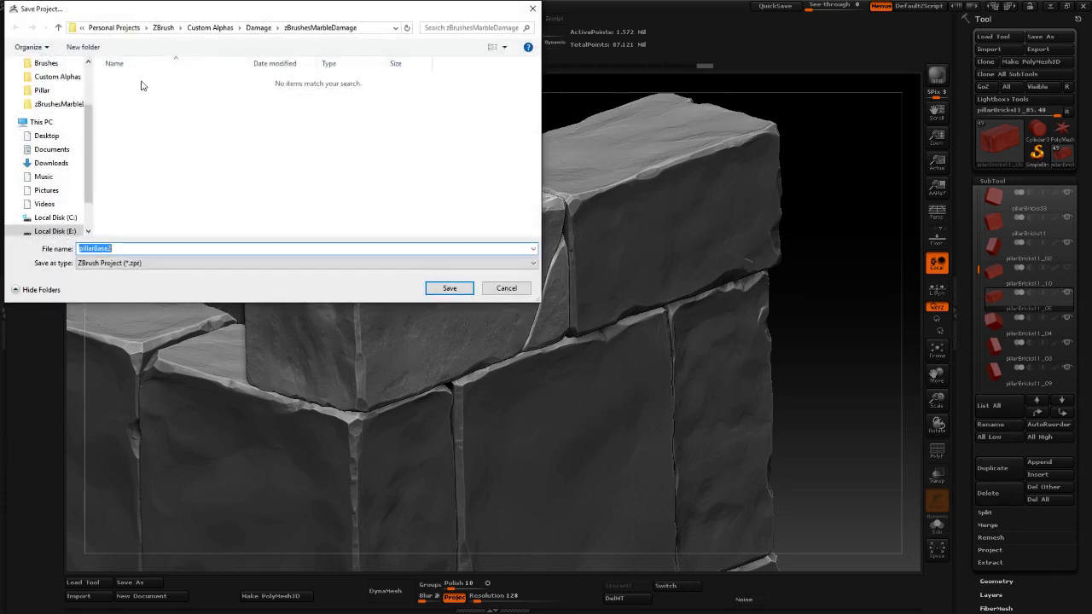
click(202, 28)
click(145, 27)
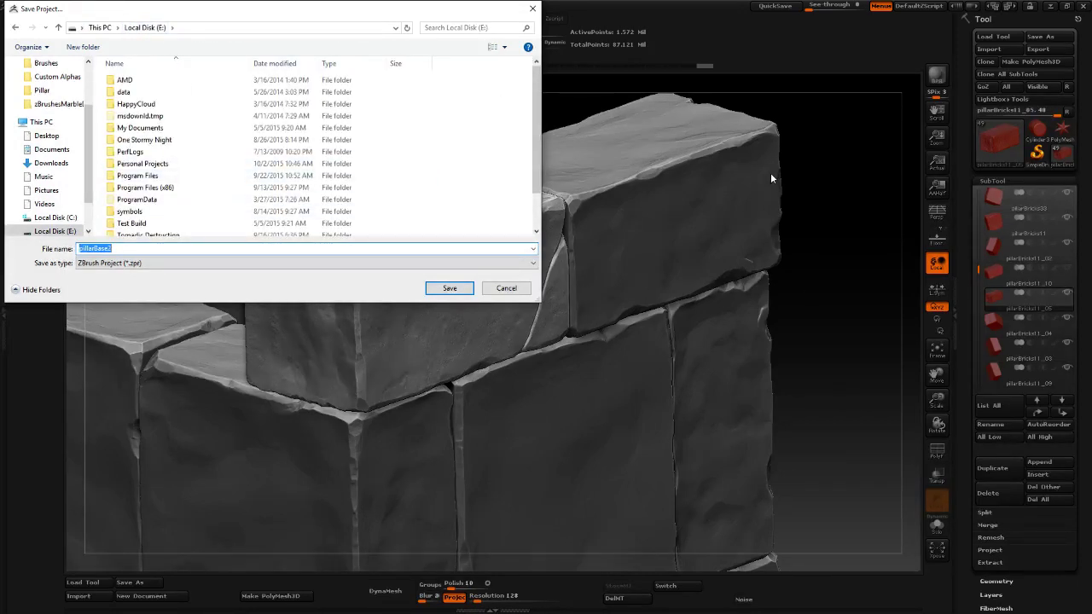
double_click(172, 163)
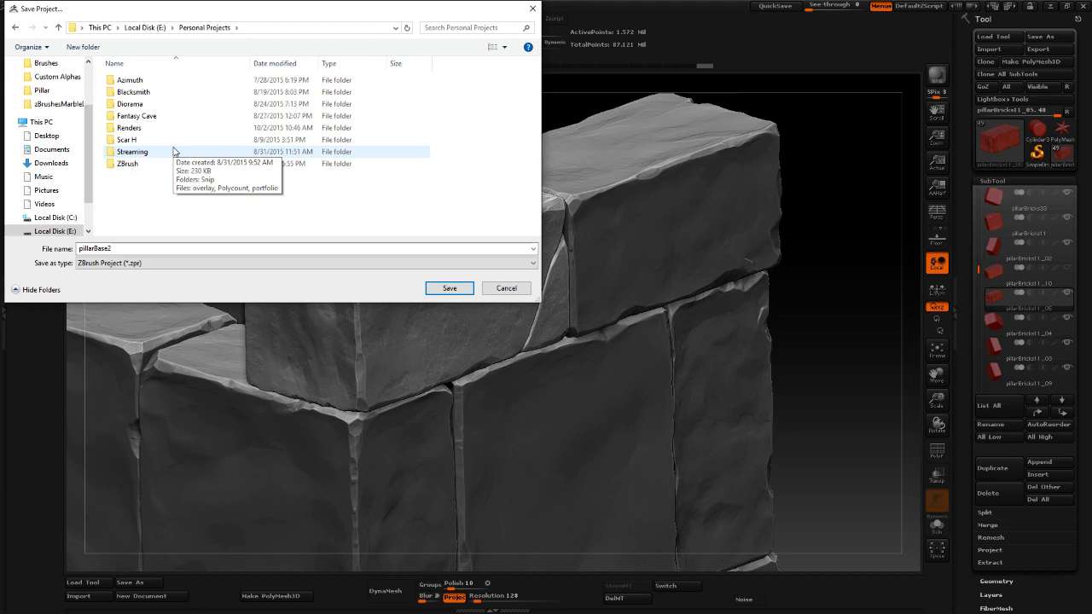
double_click(166, 116)
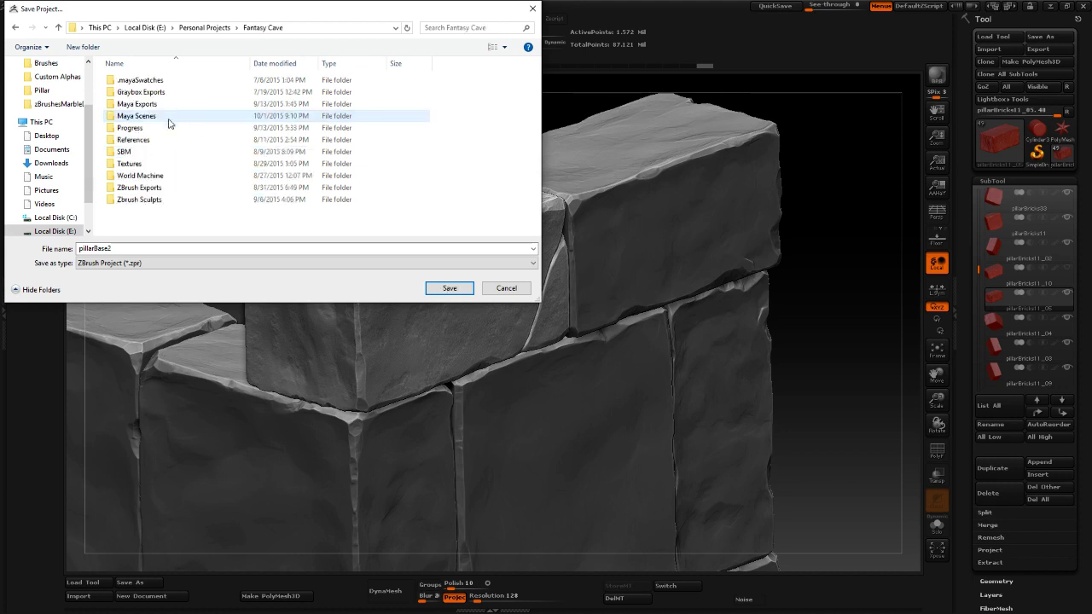
click(154, 202)
double_click(154, 202)
double_click(142, 80)
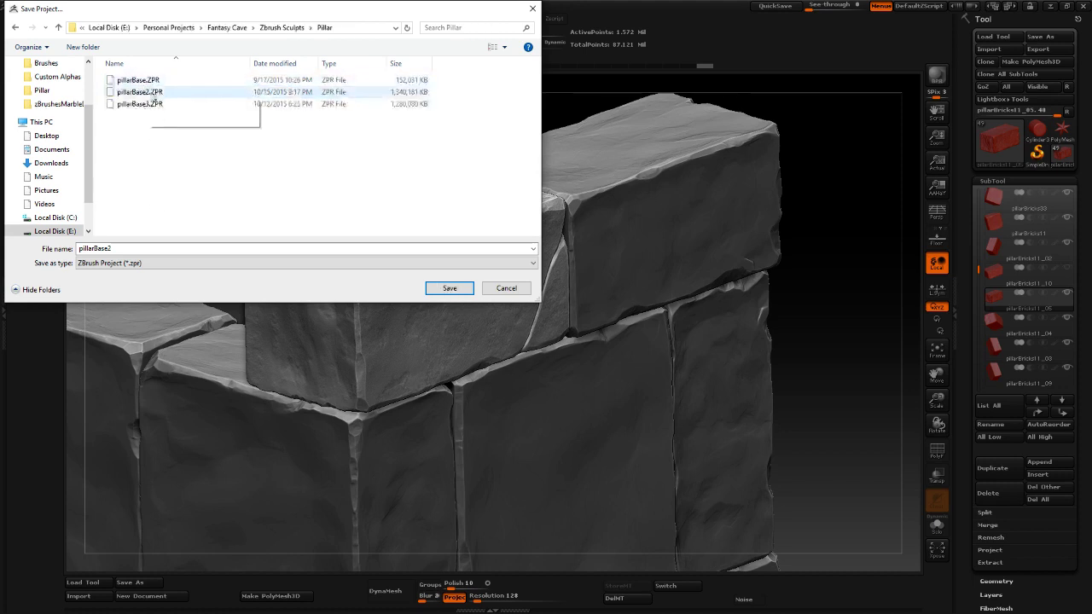
Save the project over the existing pillarBase2.ZPR file.
click(152, 92)
double_click(153, 96)
click(573, 302)
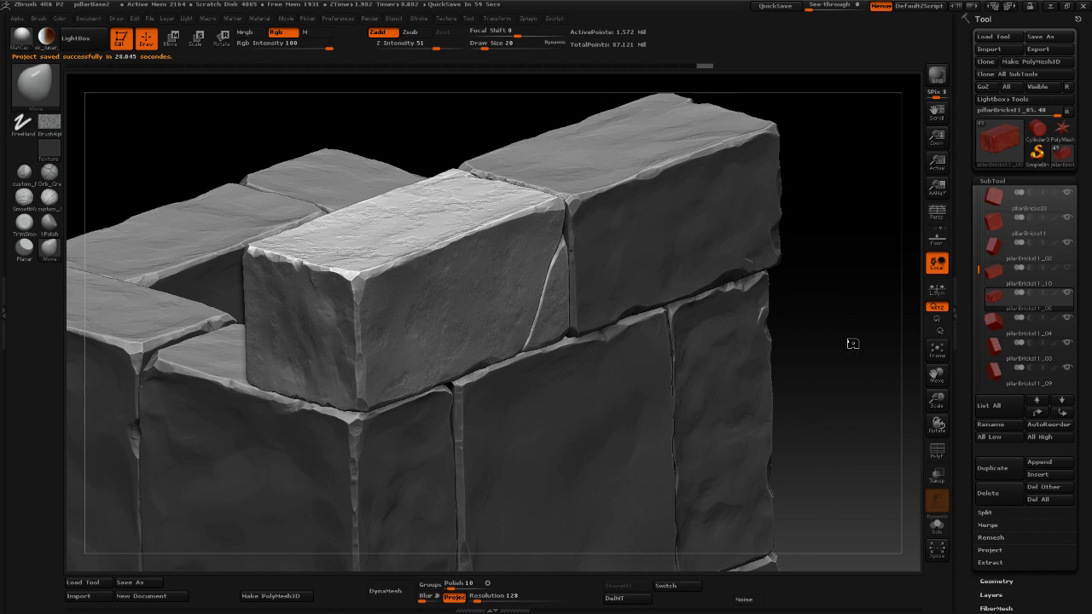
Examine the detailed top brick from several angles and compare it with the whole pillar.
drag(853, 343, 865, 336)
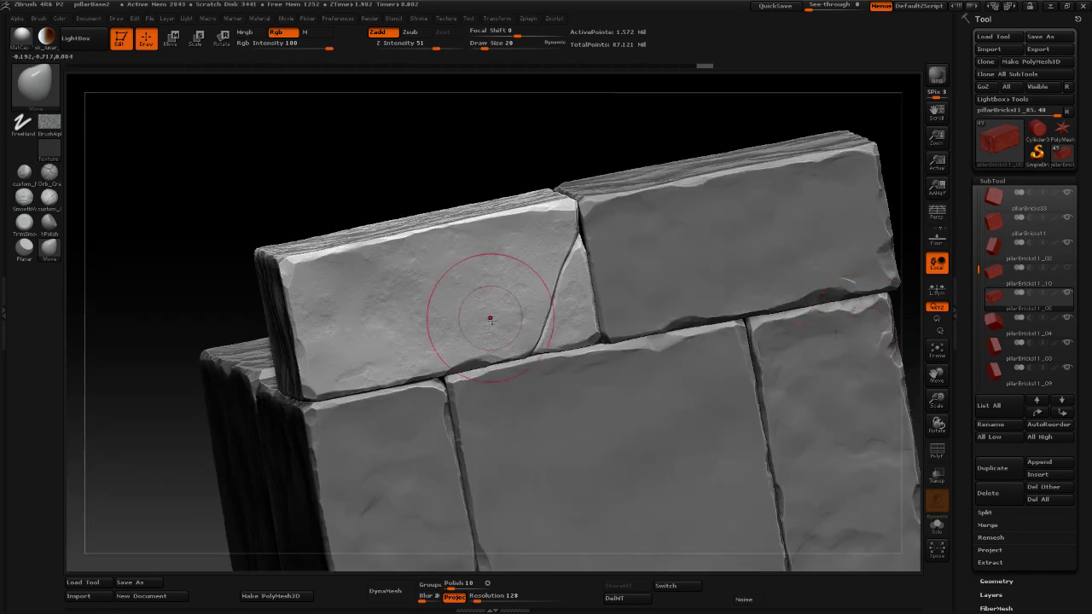
drag(232, 275, 221, 177)
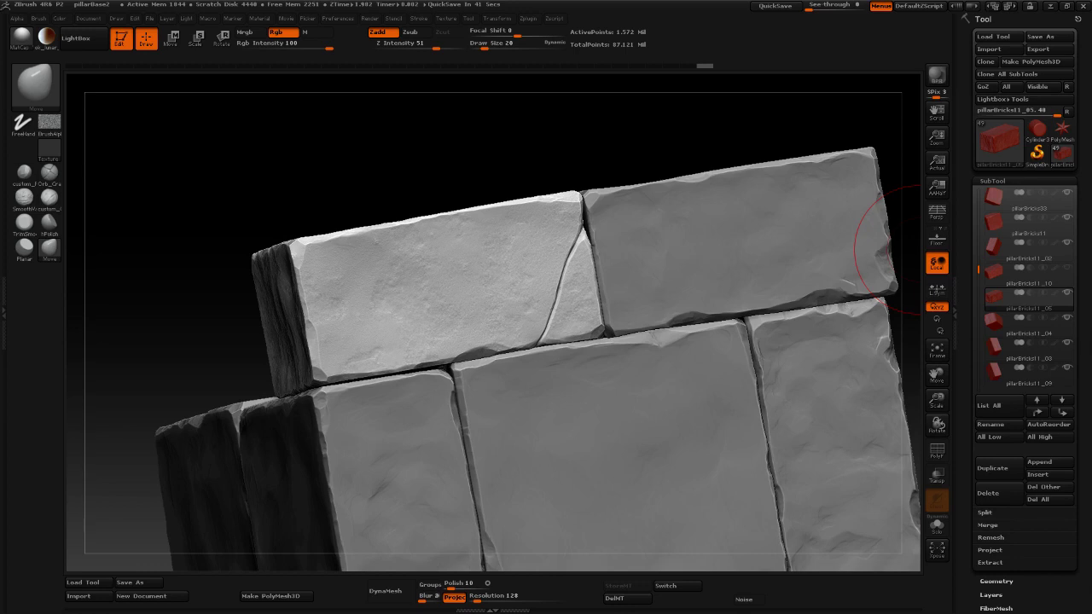
click(148, 222)
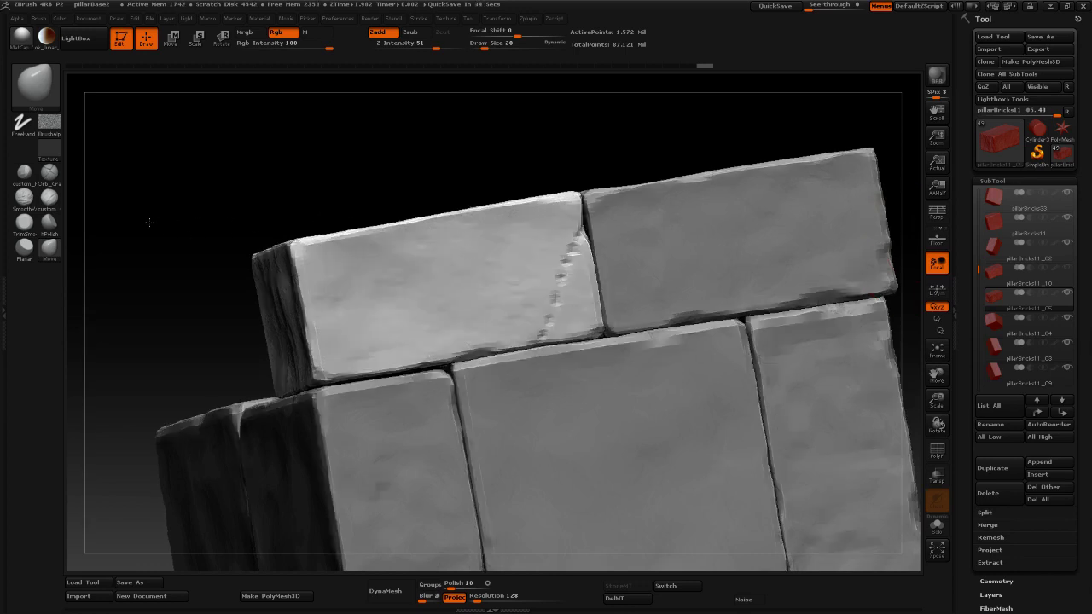
shift+drag(173, 259, 177, 261)
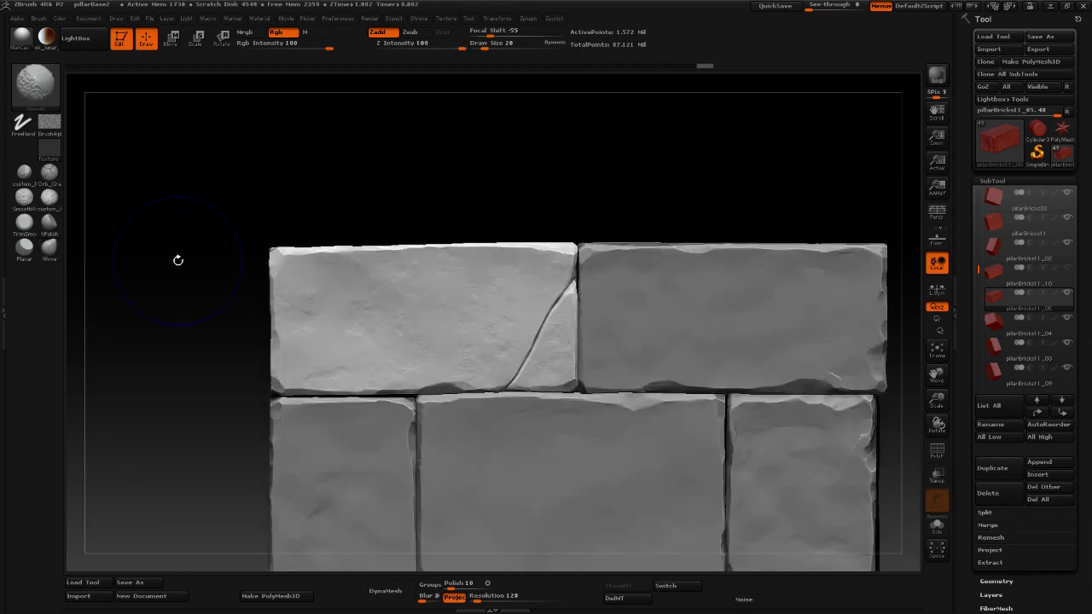
alt+drag(190, 223, 163, 307)
mouse_move(205, 265)
alt+mouse_down()
mouse_move(242, 205)
mouse_move(205, 272)
mouse_move(187, 272)
mouse_move(205, 277)
alt+mouse_up()
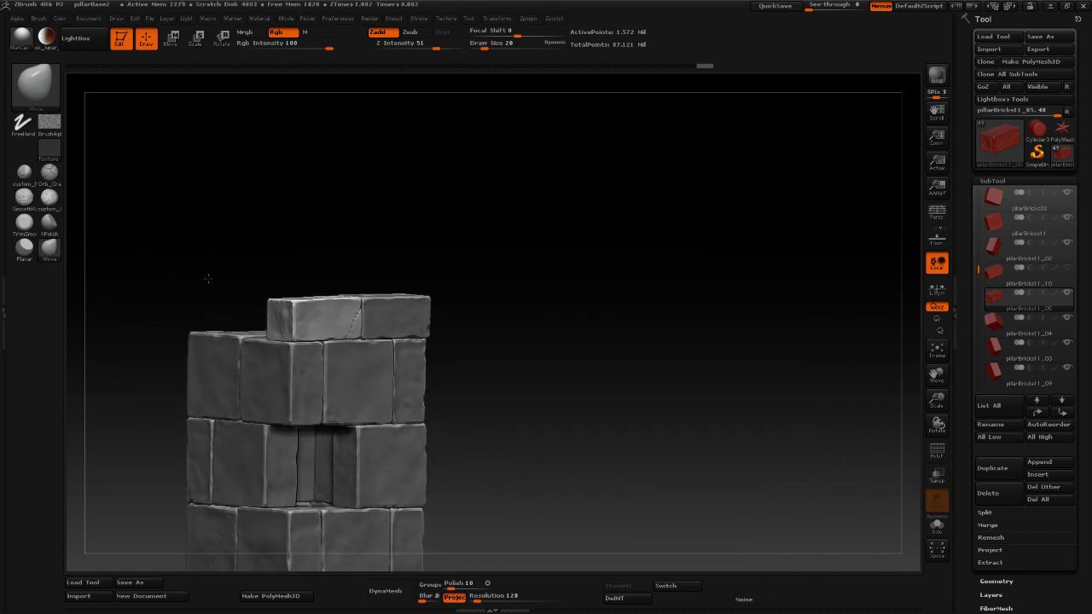
alt+drag(540, 384, 631, 290)
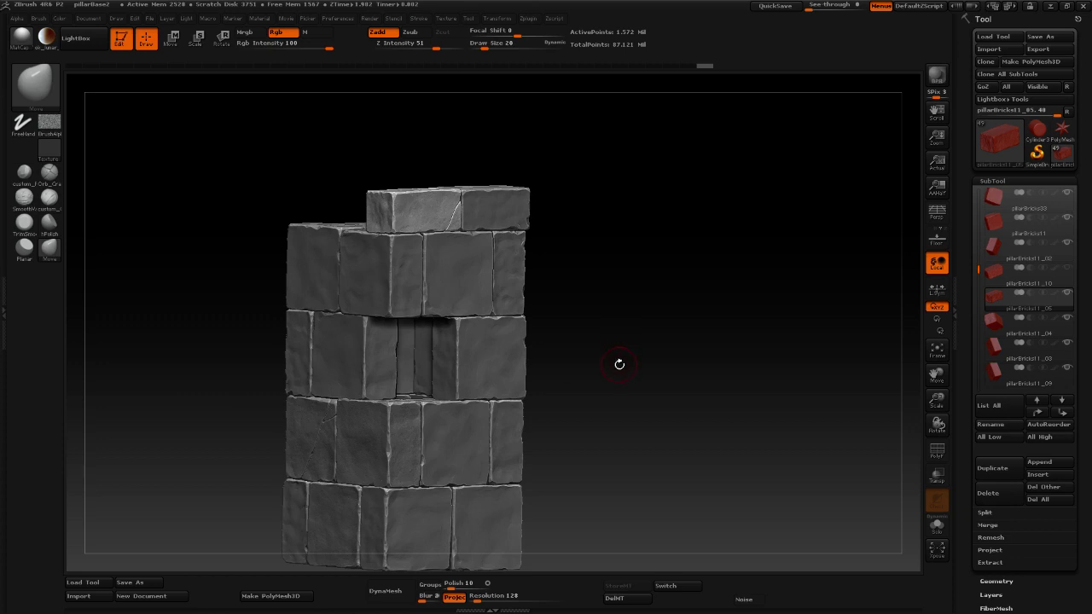
alt+drag(619, 364, 639, 329)
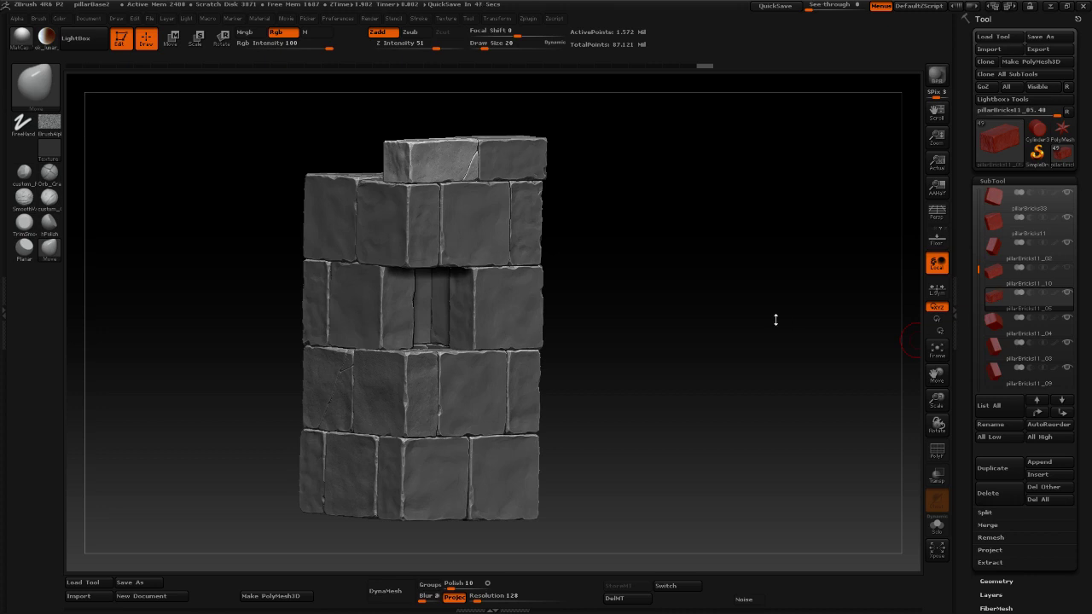
Select the diagonally cracked pillarBricks9 brick in the second course from the bottom and store a morph target for it.
drag(722, 312, 782, 306)
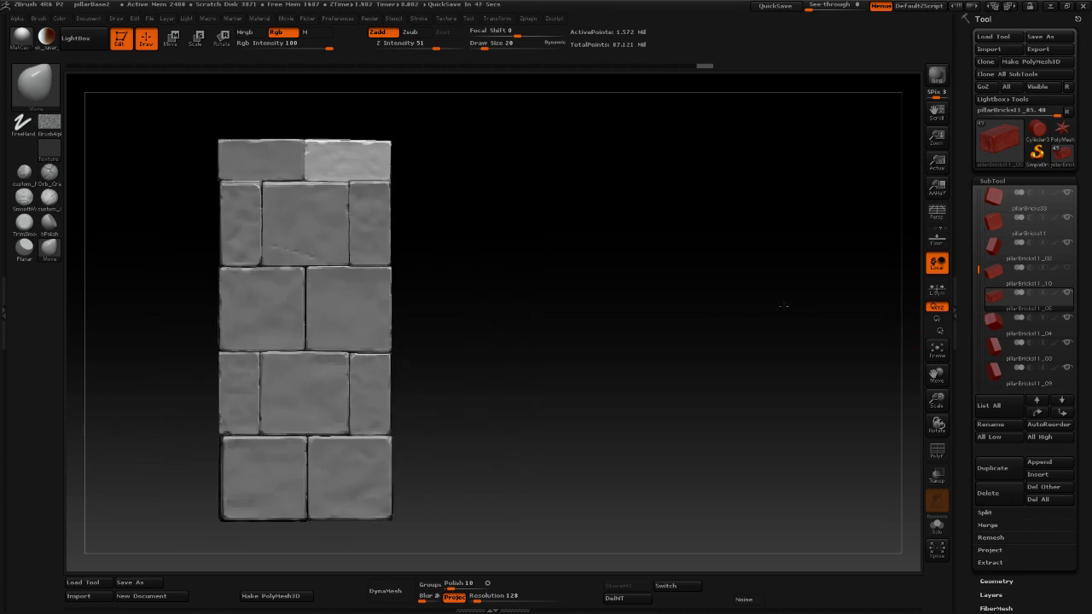
alt+drag(589, 321, 722, 381)
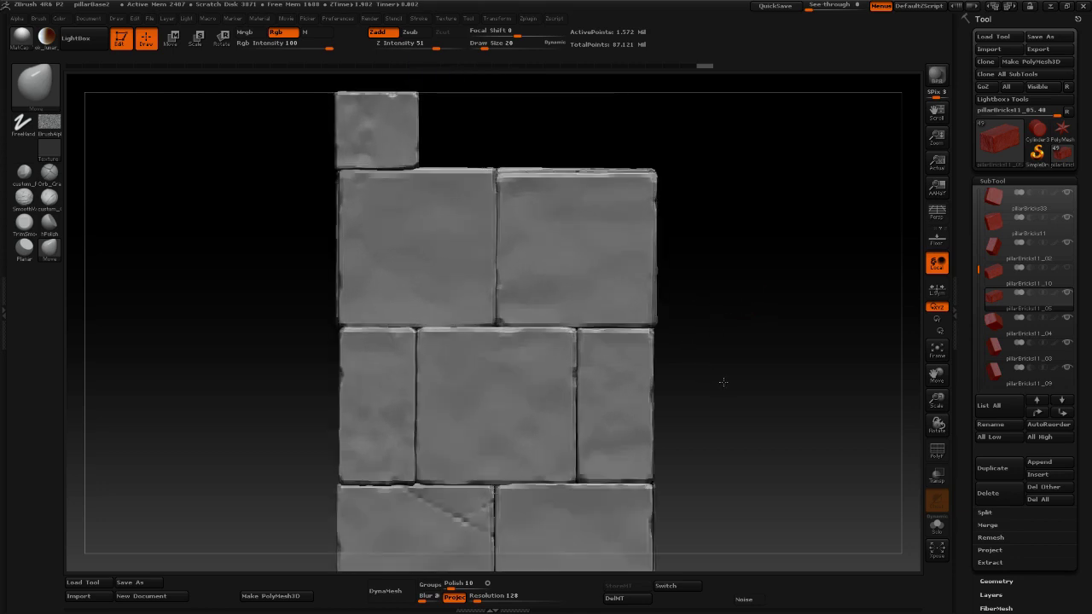
alt+drag(793, 378, 830, 134)
alt+click(473, 309)
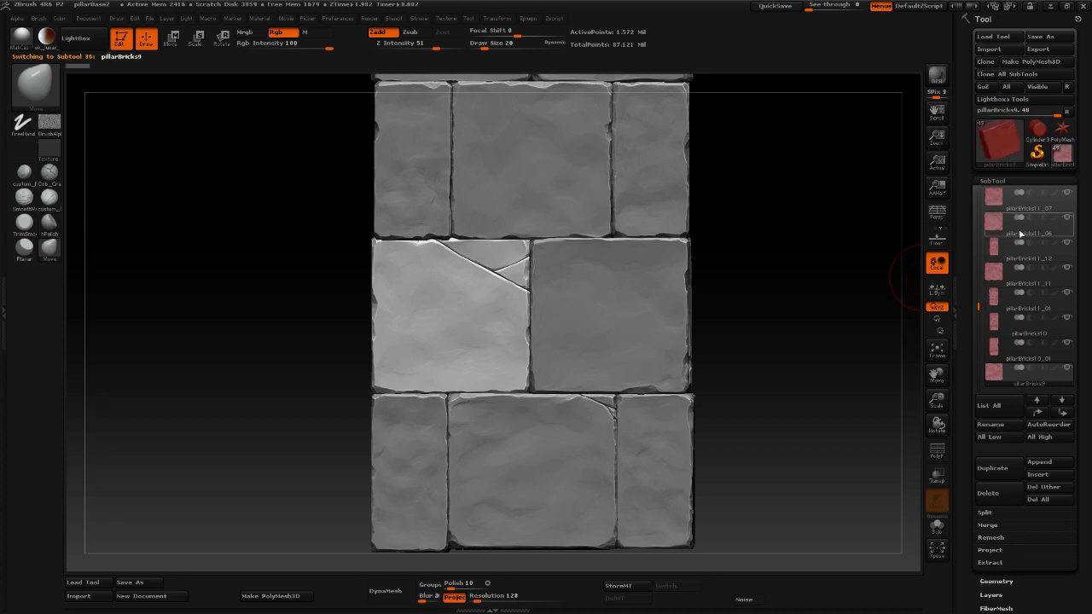
click(1002, 181)
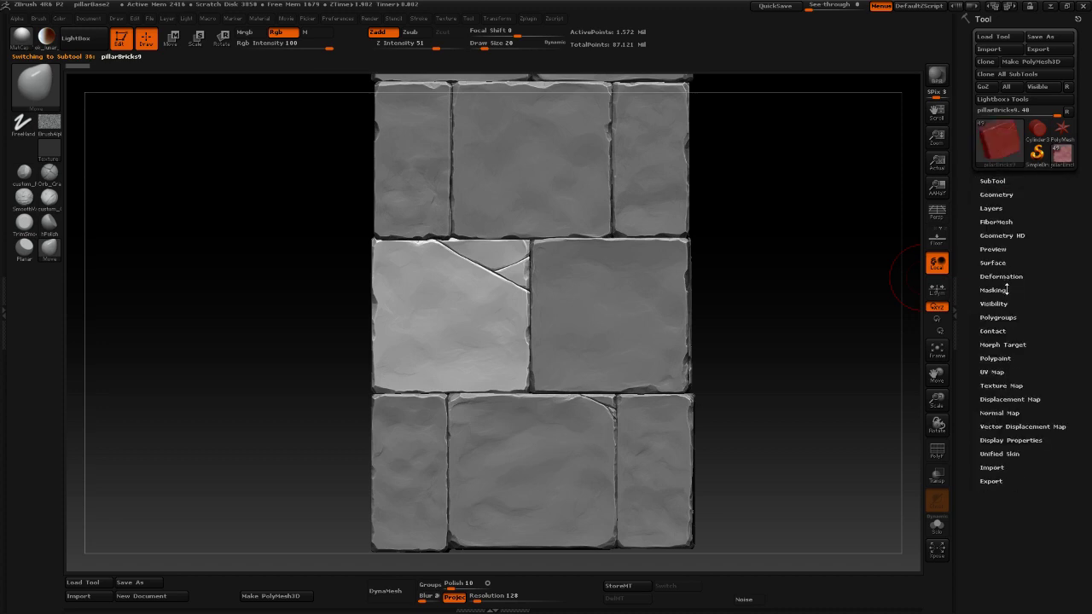
click(1003, 345)
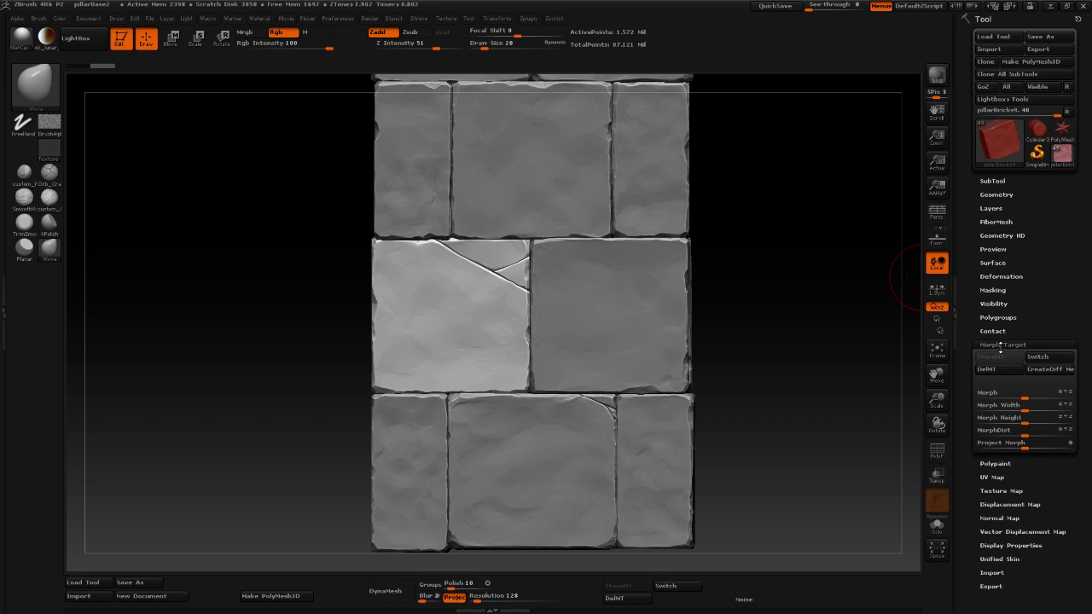
drag(833, 326, 859, 334)
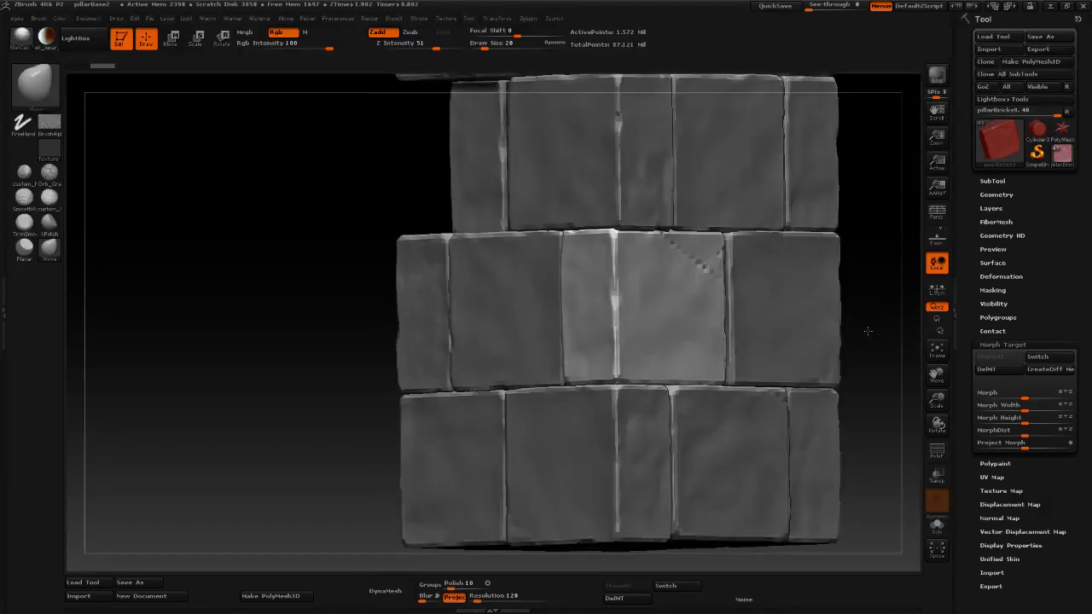
drag(322, 271, 358, 286)
drag(838, 382, 708, 374)
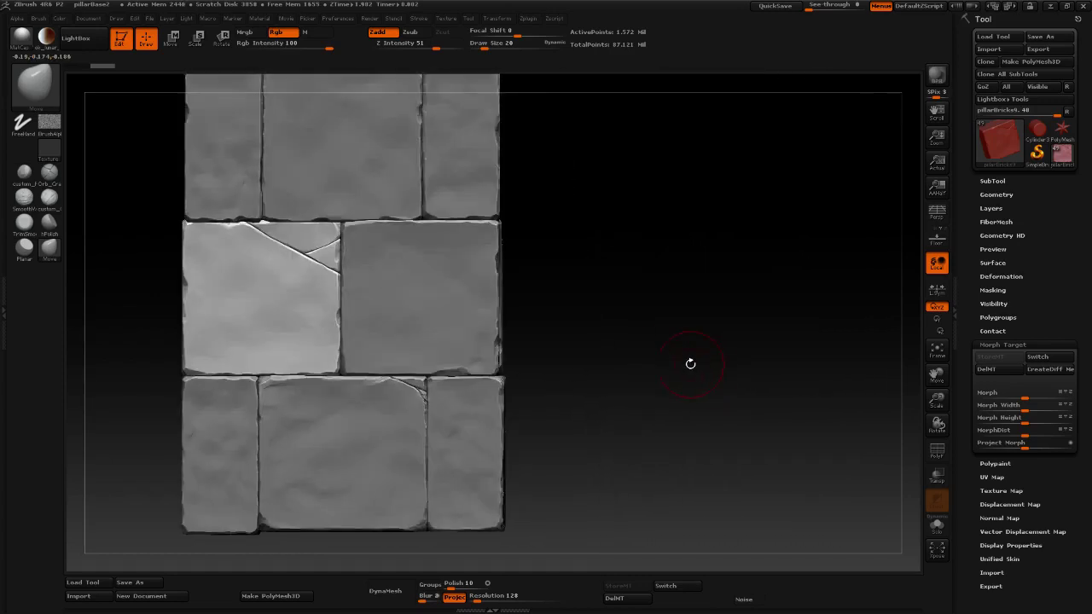
Load the NoiseMaker.ZNM surface noise preset onto the diagonally cracked brick and apply the noise to its mesh.
key(f)
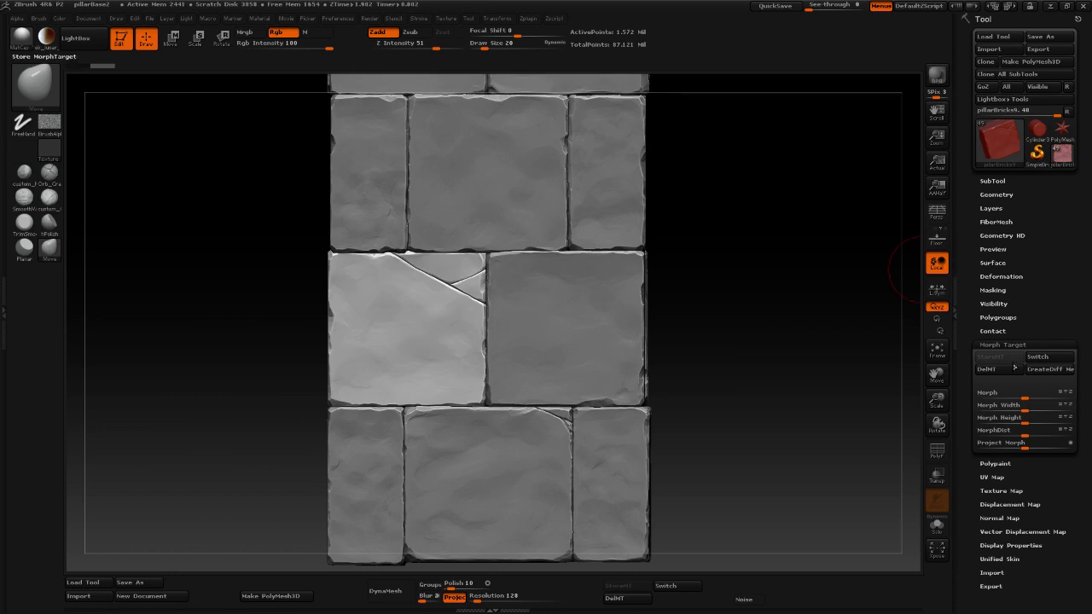
click(994, 263)
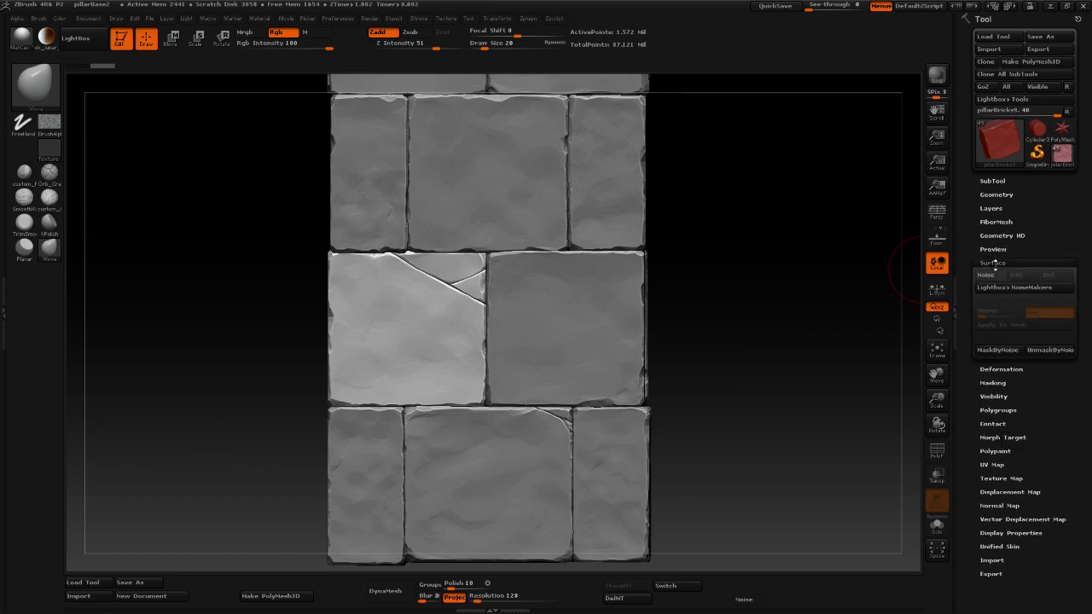
click(997, 279)
click(961, 134)
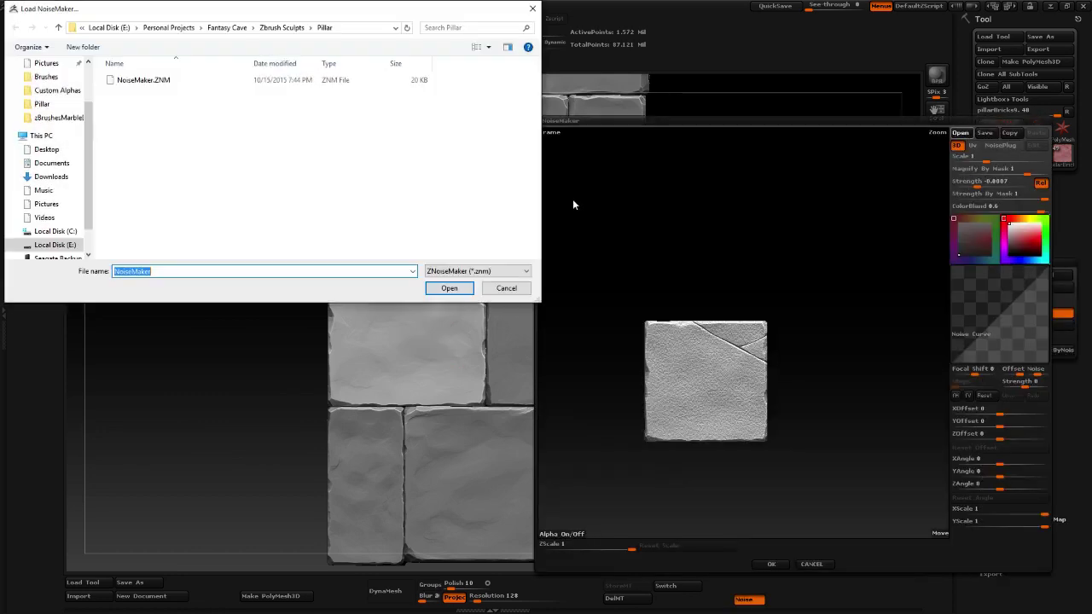
double_click(188, 84)
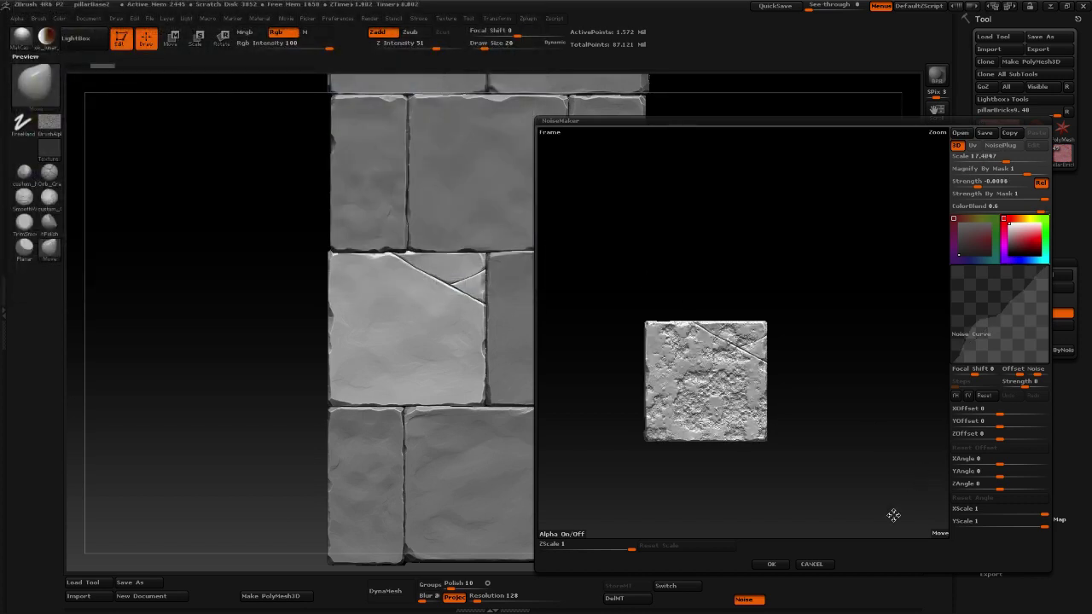
click(771, 565)
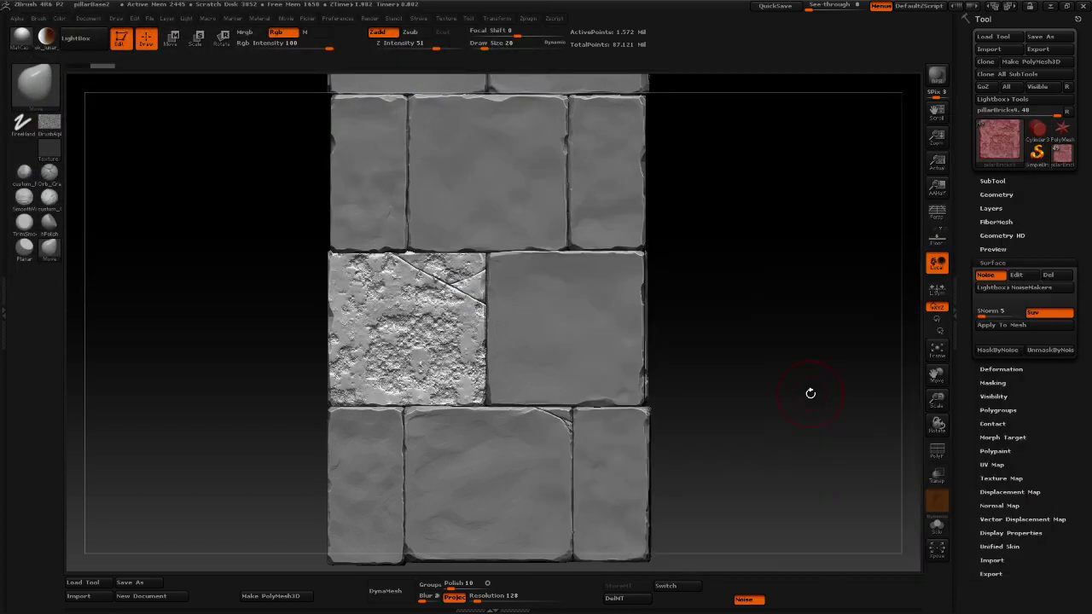
key(f)
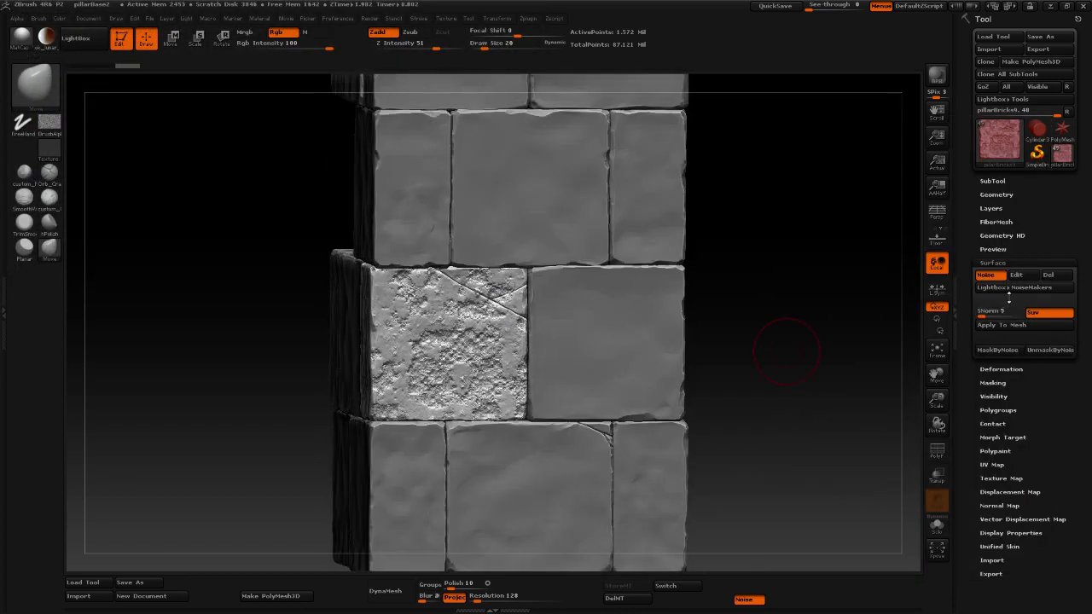
click(1007, 329)
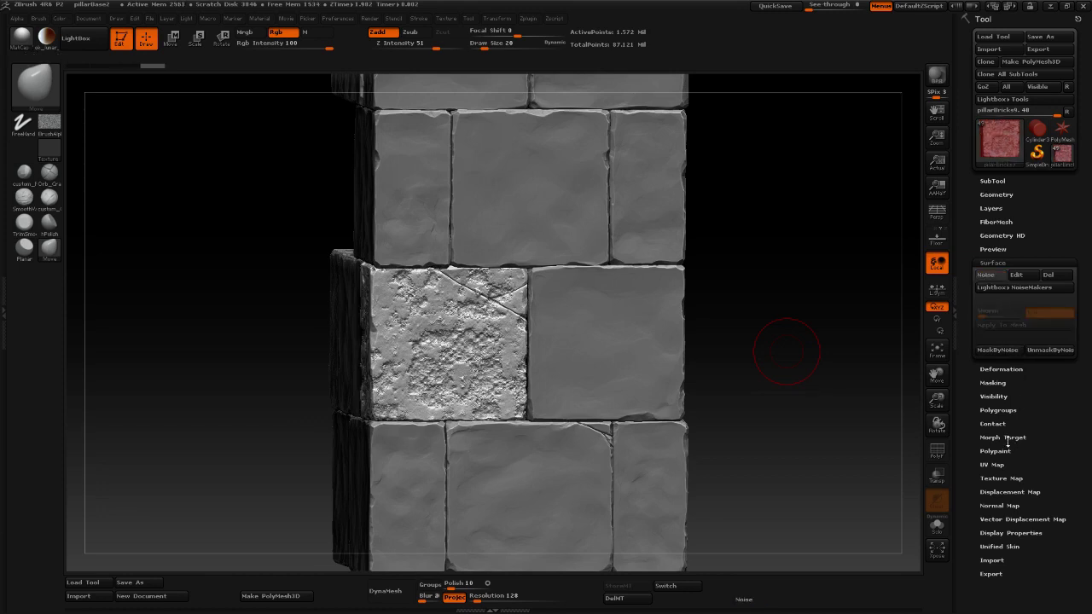
Soften the cracked brick's applied noise by morphing the mesh back toward its stored morph target.
click(1003, 437)
drag(1023, 397, 1060, 398)
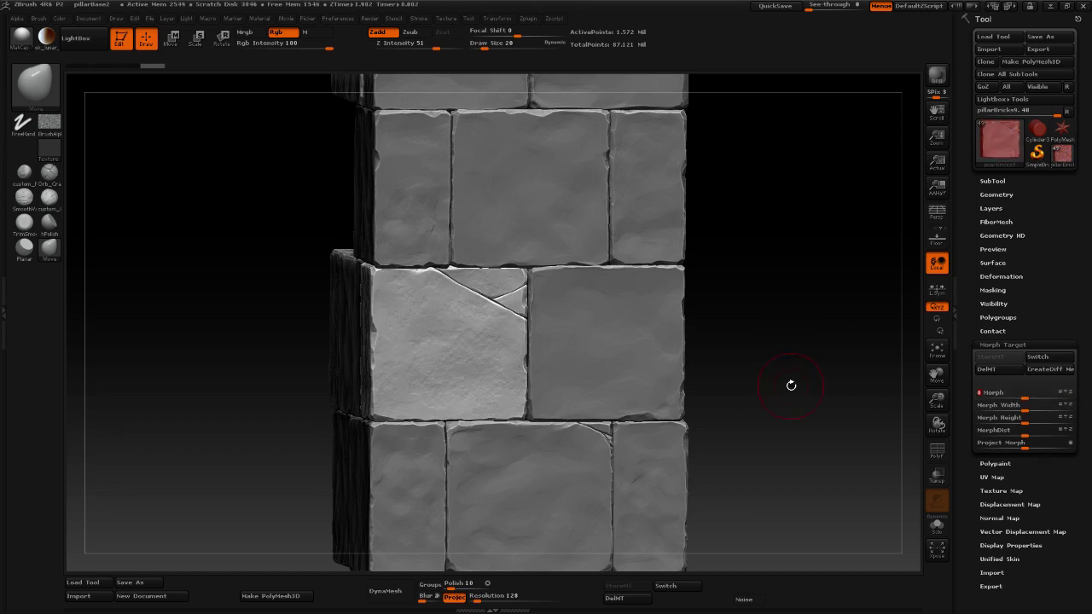
drag(761, 394, 785, 384)
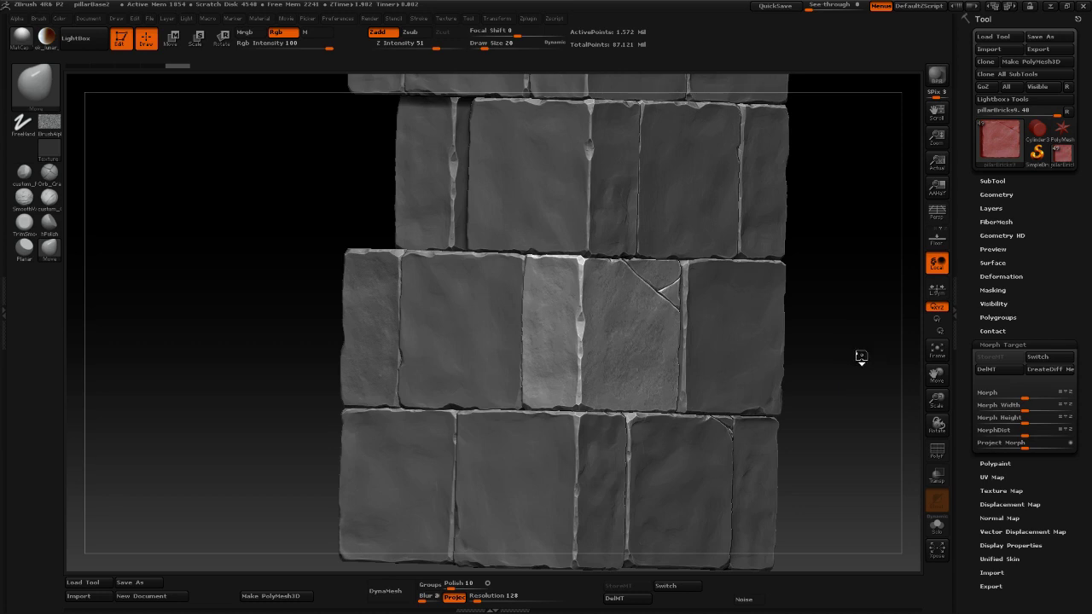
drag(894, 354, 788, 372)
Choose the concrete_Detail_02 brush for sculpting the cracked brick.
shift+drag(231, 293, 224, 339)
alt+drag(185, 419, 259, 205)
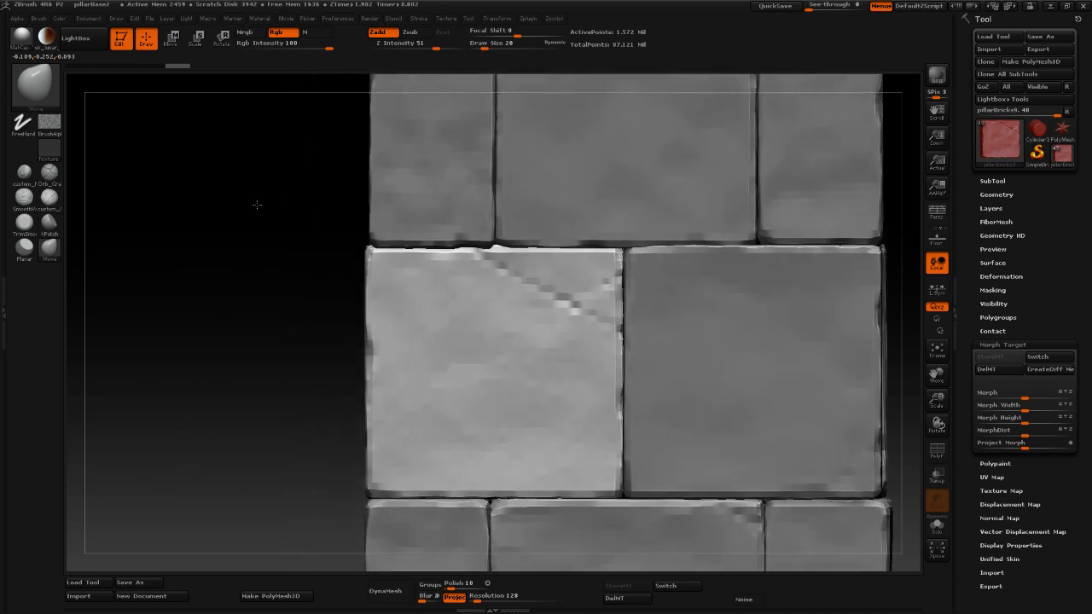
click(34, 83)
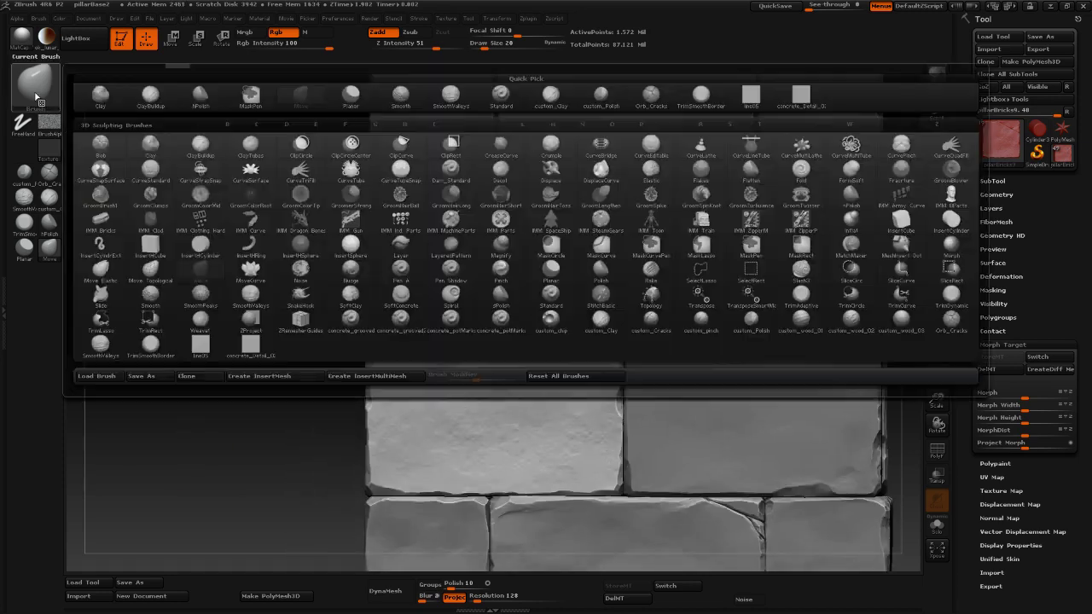
click(279, 211)
click(36, 85)
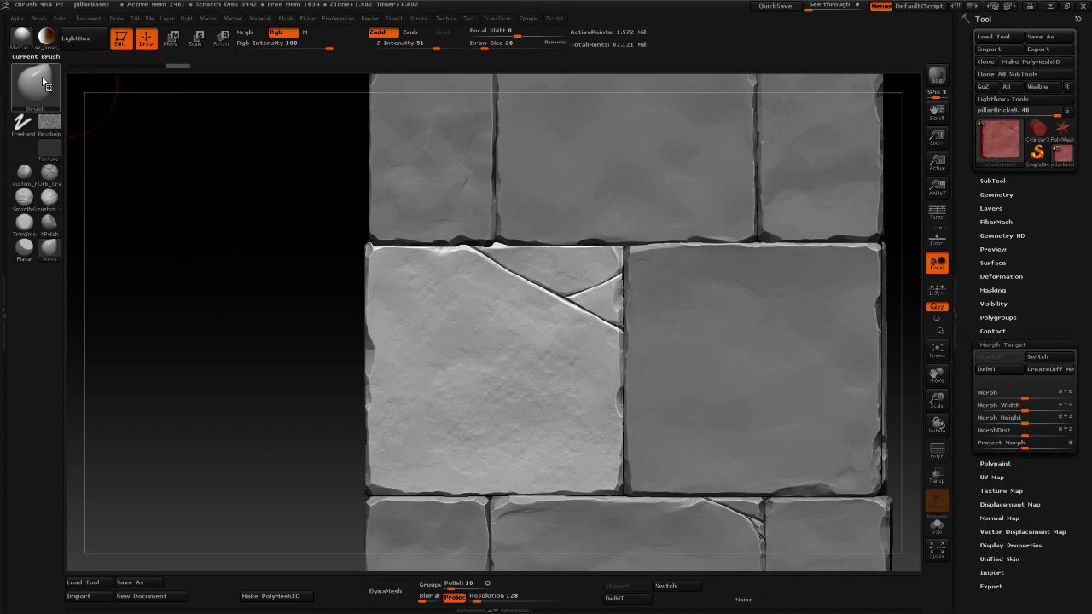
click(42, 85)
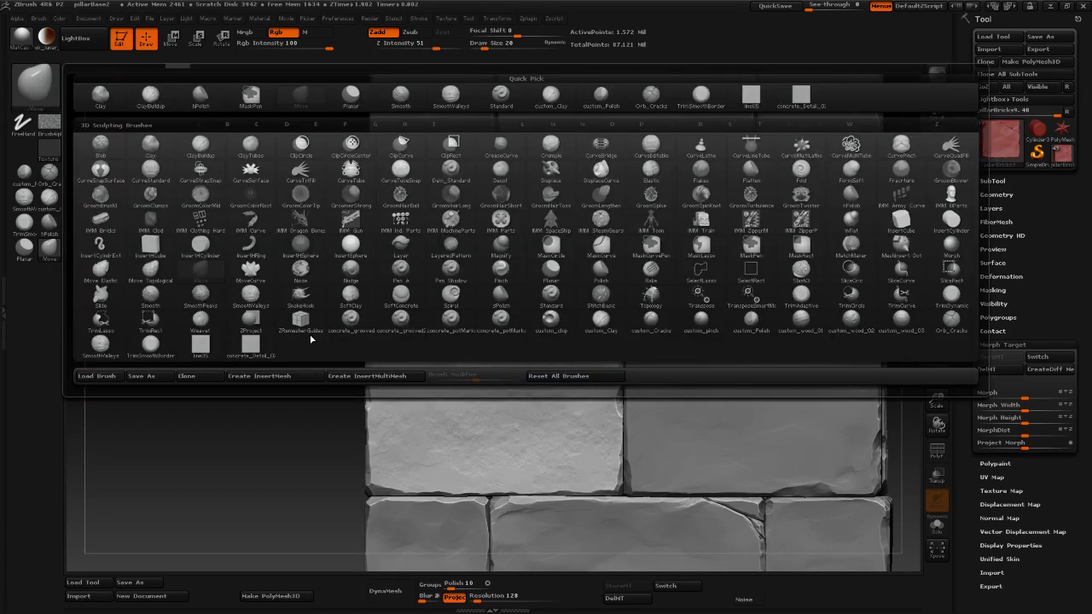
mouse_move(362, 299)
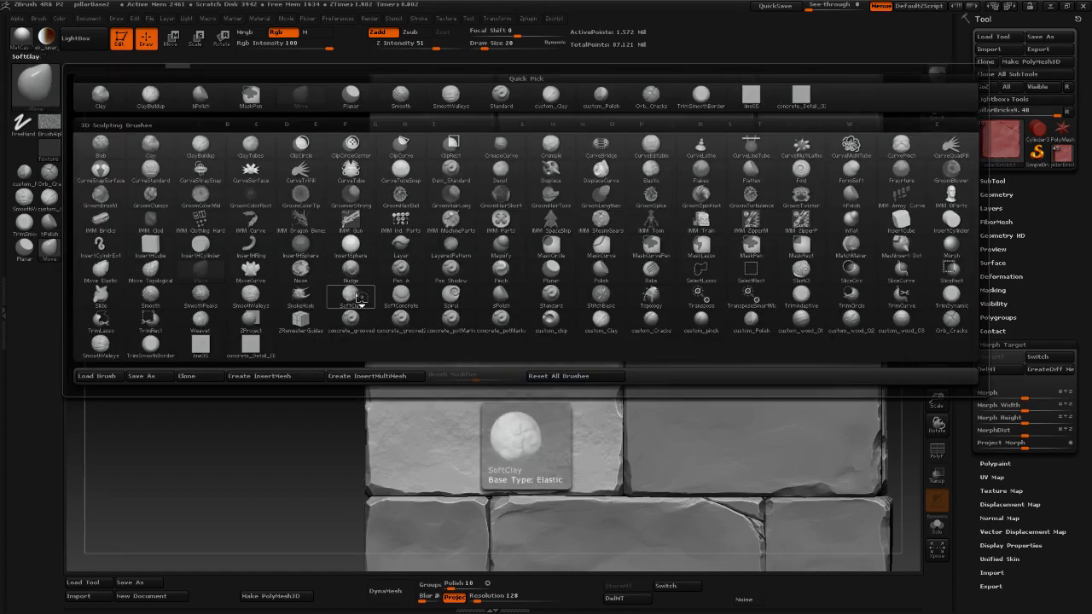
click(799, 97)
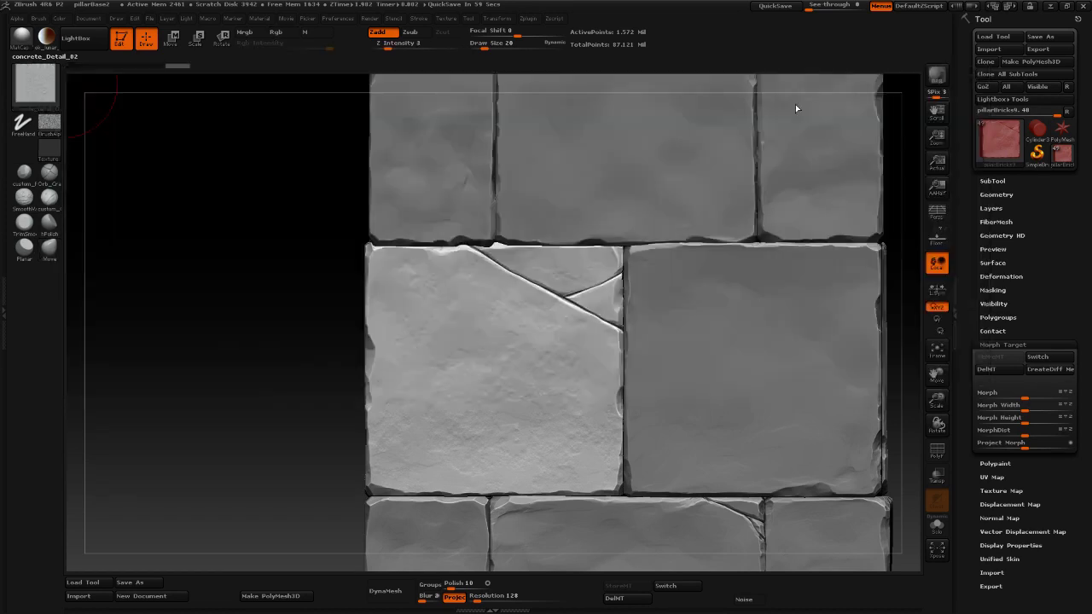
Brush fine concrete texture over the main face of the cracked brick, from its upper area down to the lower edge.
alt+drag(230, 333, 258, 303)
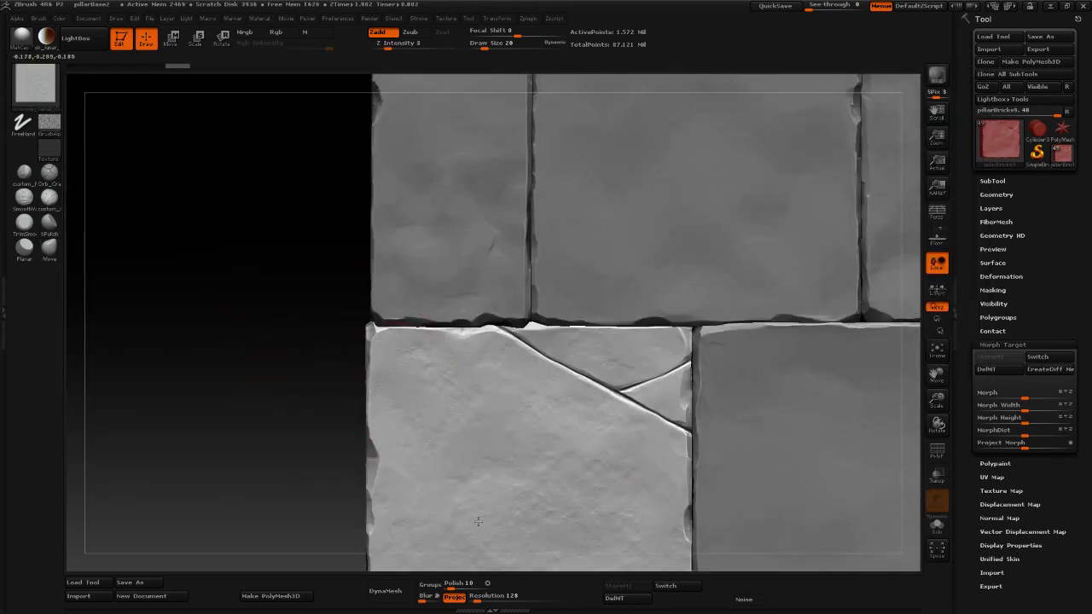
alt+drag(306, 425, 295, 222)
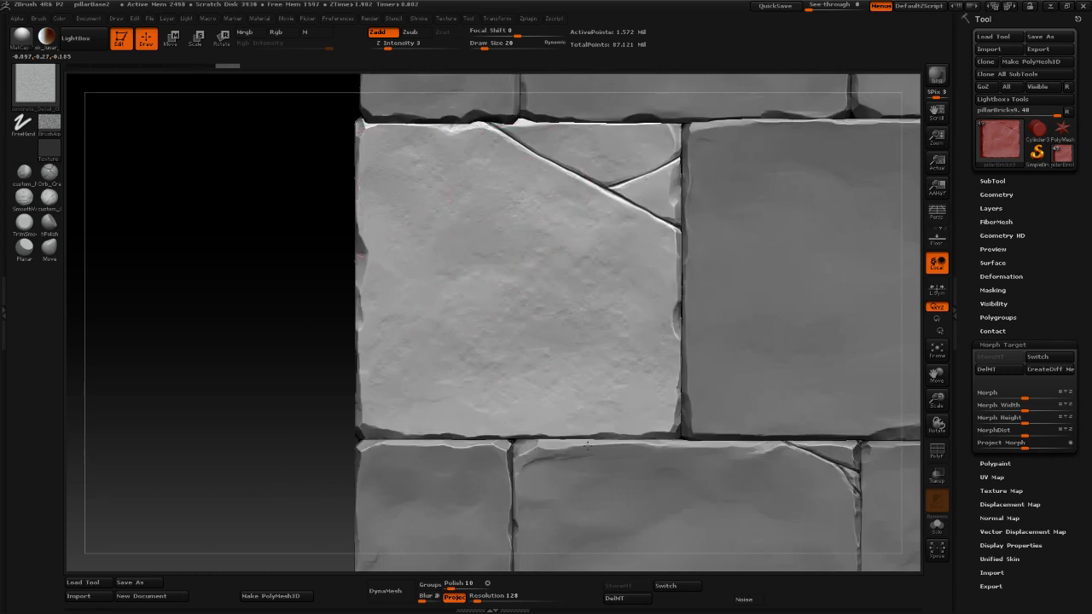
drag(586, 434, 582, 421)
drag(633, 244, 638, 257)
alt+drag(278, 352, 282, 284)
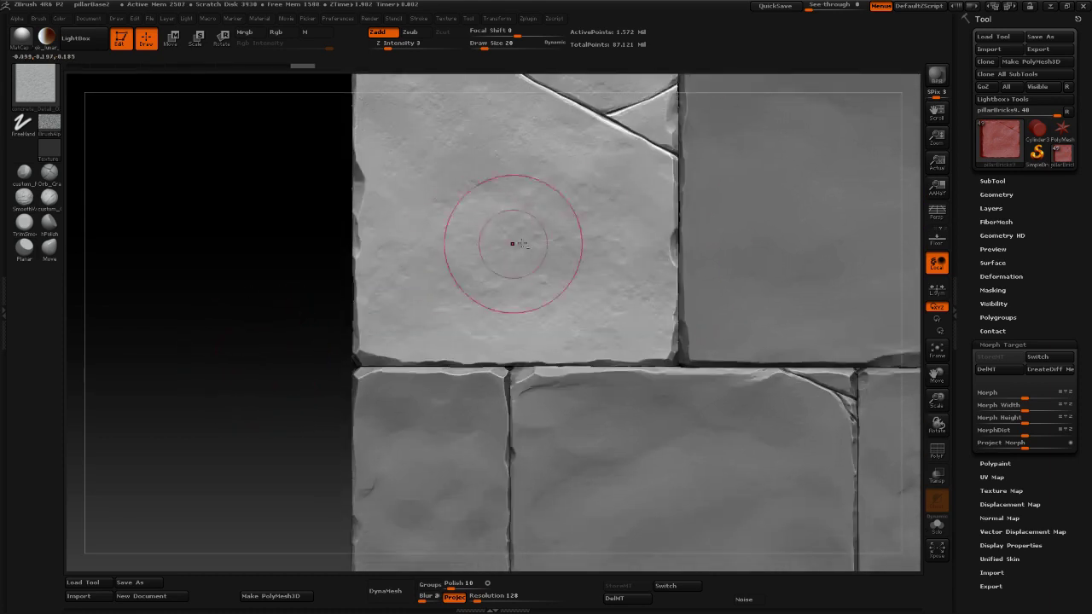
mouse_move(641, 231)
mouse_down()
mouse_move(683, 342)
mouse_move(635, 422)
mouse_up()
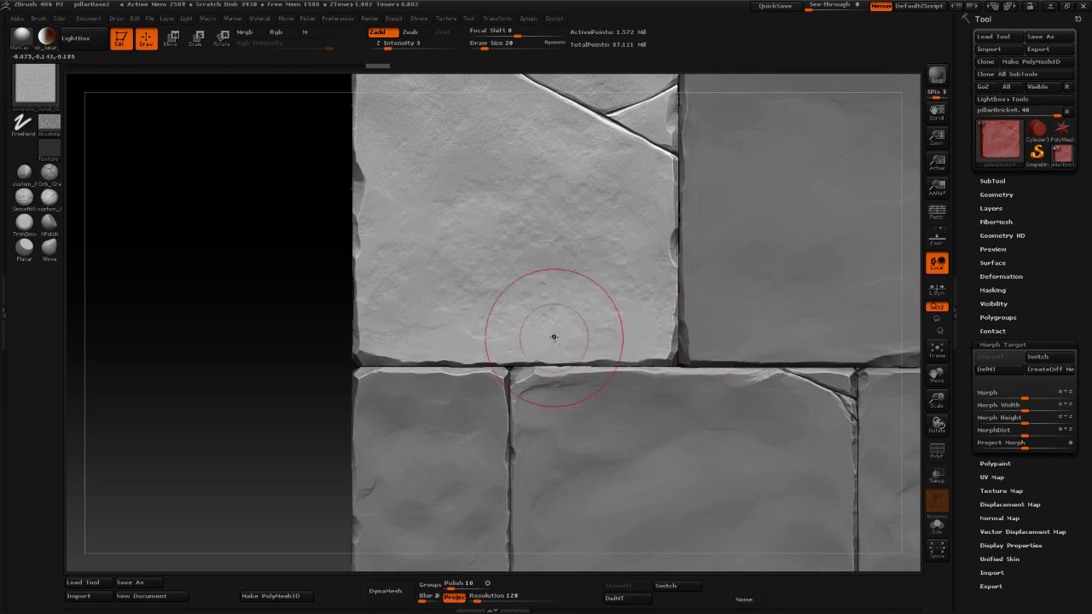
drag(554, 334, 599, 433)
drag(455, 340, 493, 410)
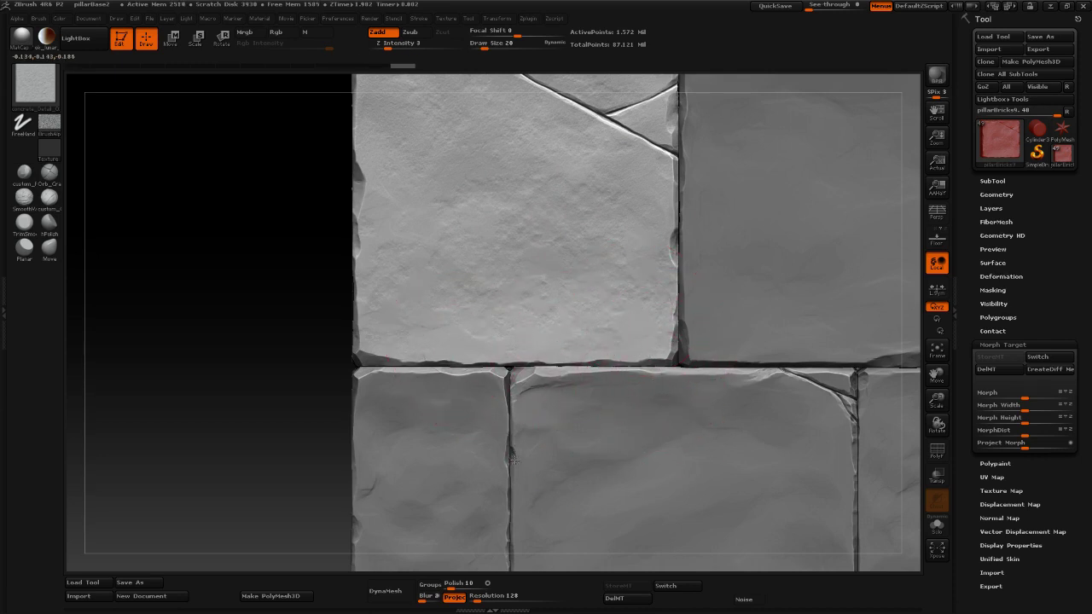
drag(515, 460, 515, 463)
drag(389, 298, 421, 430)
drag(396, 213, 395, 218)
drag(433, 330, 434, 336)
mouse_move(457, 220)
mouse_down()
mouse_move(495, 347)
mouse_move(527, 275)
mouse_up()
drag(570, 368, 571, 371)
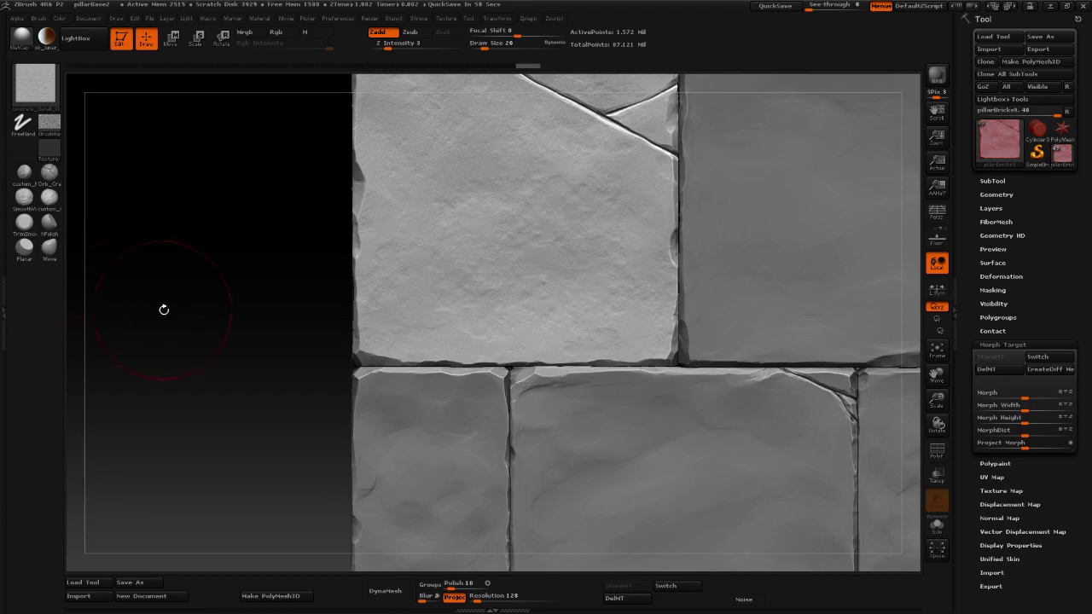
Brush concrete texture over the cracked brick's narrow side face, covering its middle, outer edge and lower corner.
mouse_move(163, 310)
mouse_down()
mouse_move(712, 295)
mouse_move(707, 436)
mouse_up()
drag(422, 230, 478, 367)
drag(496, 274, 509, 277)
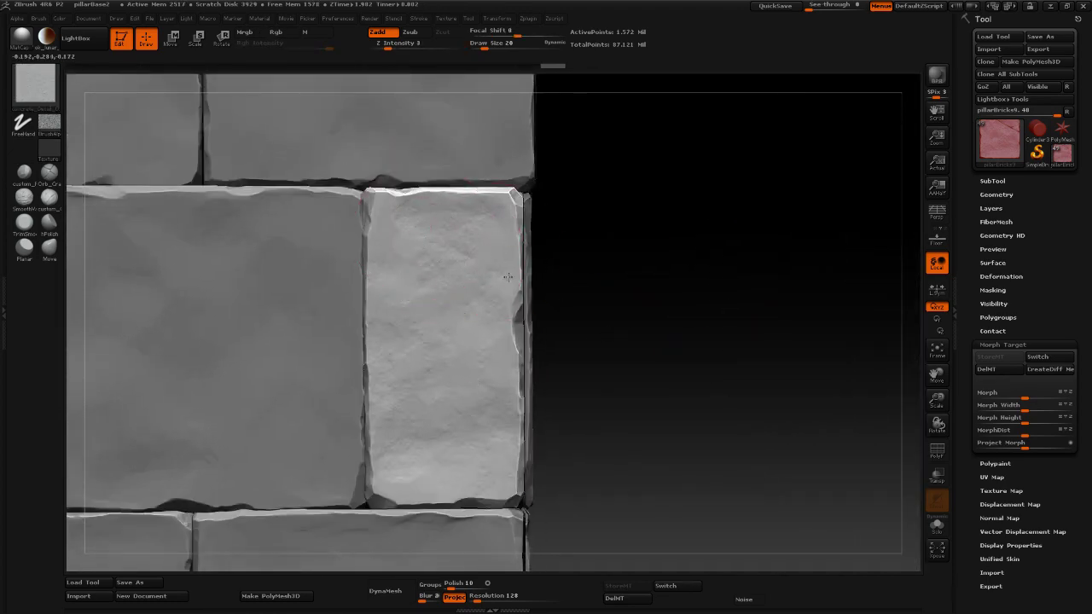
drag(529, 361, 506, 389)
drag(526, 461, 527, 468)
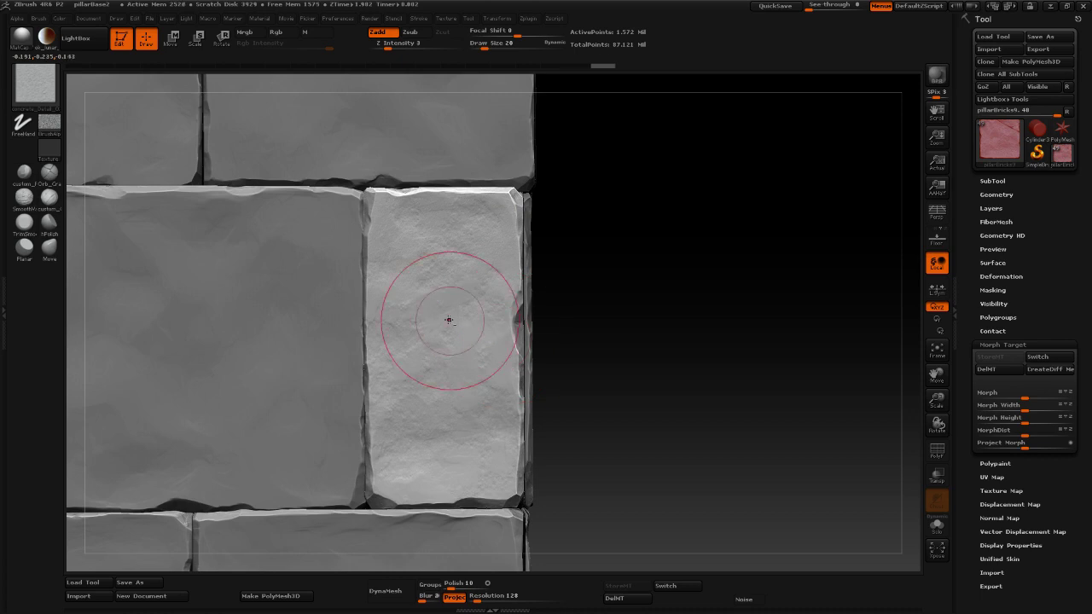
drag(450, 320, 496, 375)
drag(501, 292, 529, 341)
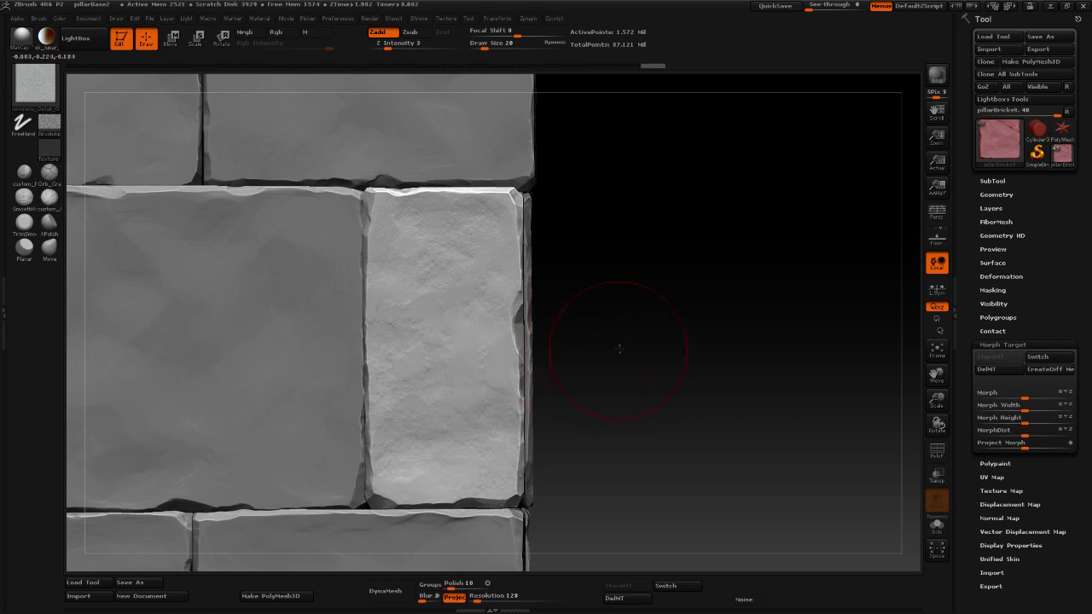
alt+drag(622, 349, 642, 322)
mouse_move(423, 345)
mouse_down()
mouse_move(454, 450)
mouse_move(419, 429)
mouse_move(427, 435)
mouse_up()
drag(492, 561, 495, 573)
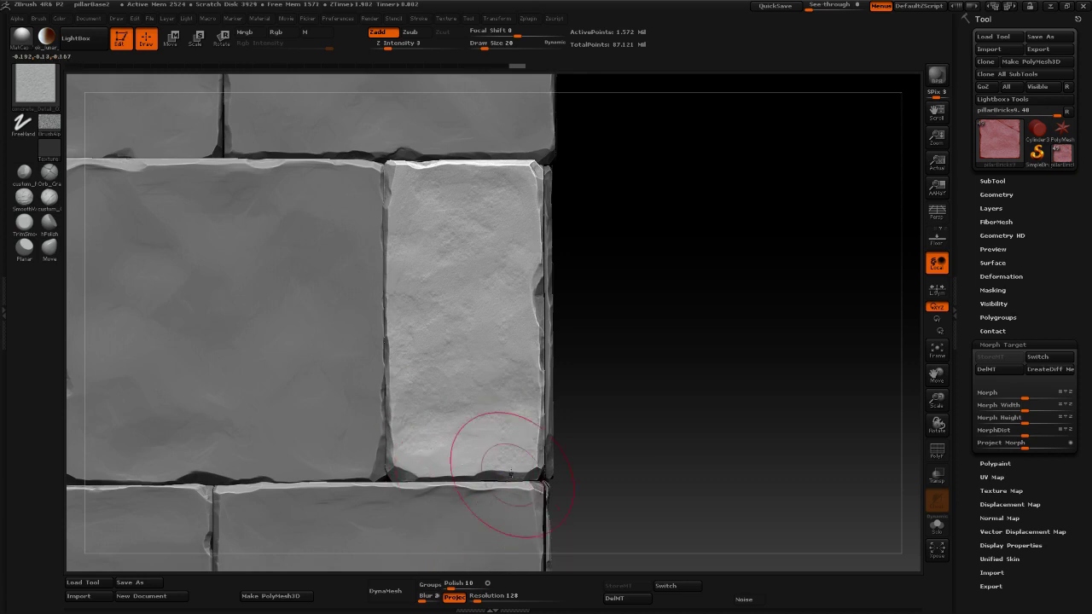
drag(501, 474, 536, 529)
drag(534, 421, 495, 408)
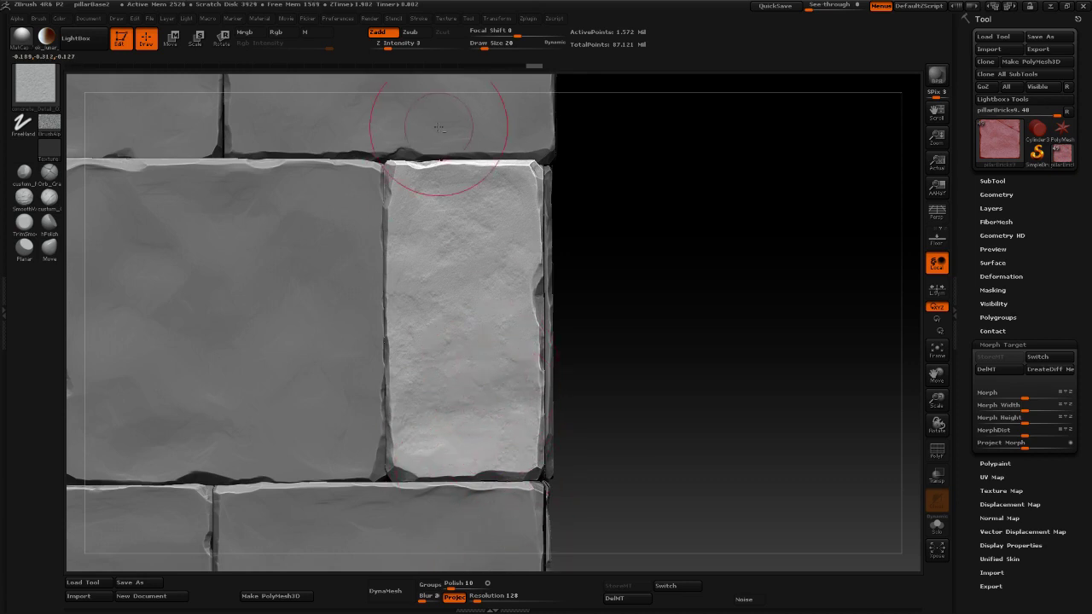
Set the concrete brush's Z Intensity to 4 and strengthen the texture on the cracked brick's narrow side face.
drag(388, 48, 390, 48)
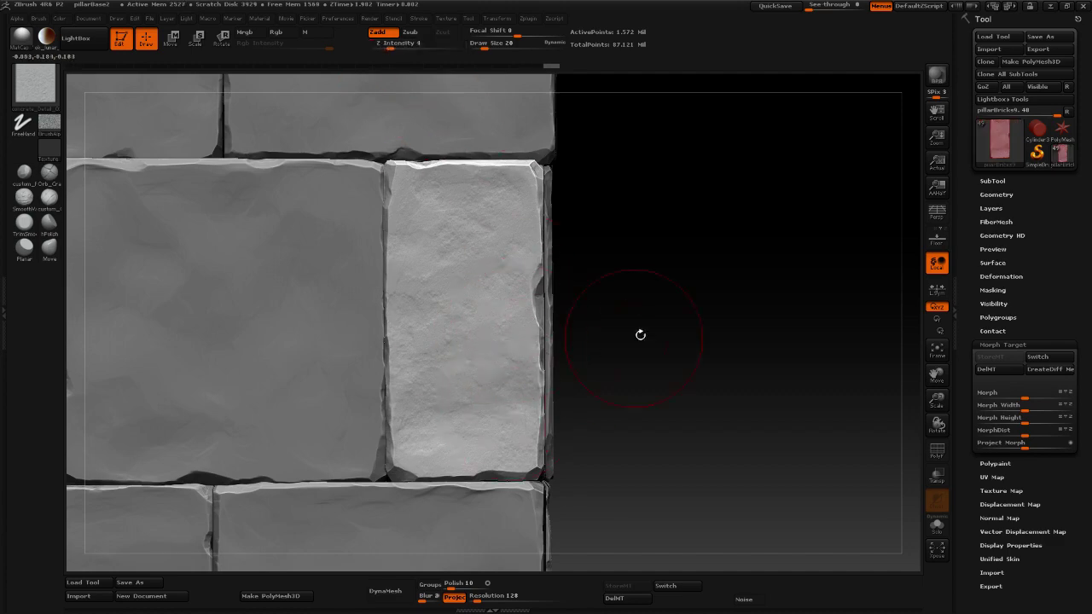
drag(640, 333, 510, 312)
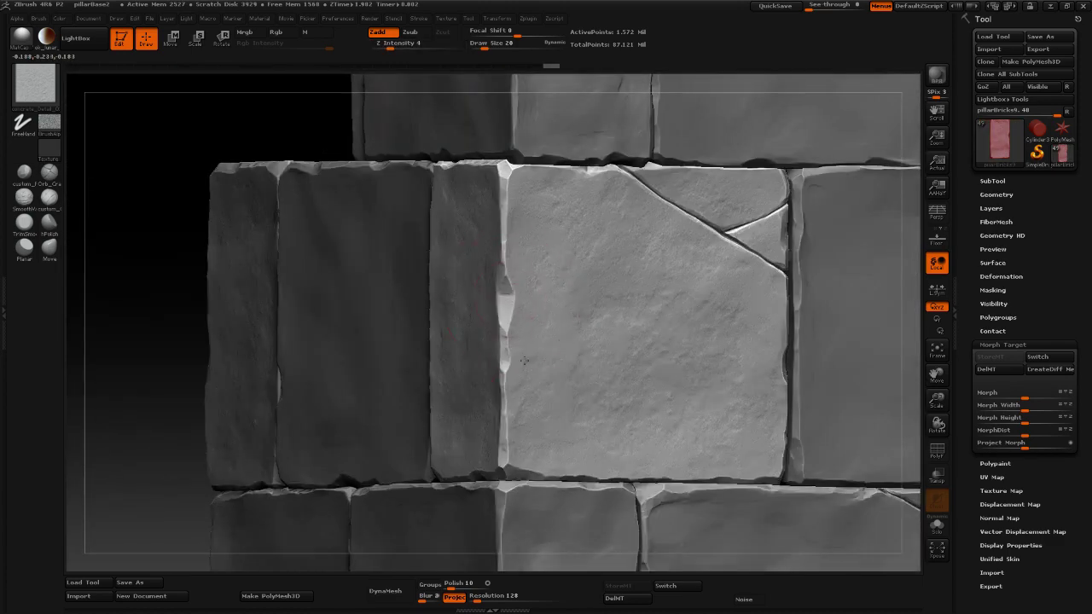
drag(309, 163, 331, 201)
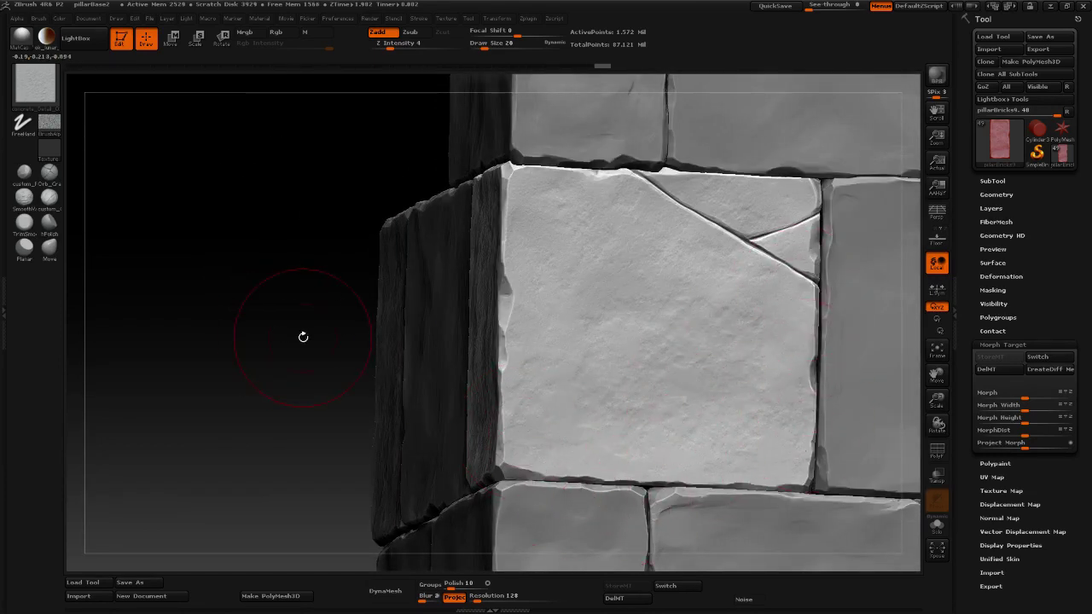
Choose the Move brush and set its Draw Size to 26 for reshaping the cracked brick.
mouse_move(302, 337)
alt+mouse_down()
mouse_move(477, 302)
mouse_move(262, 288)
mouse_move(258, 300)
alt+mouse_up()
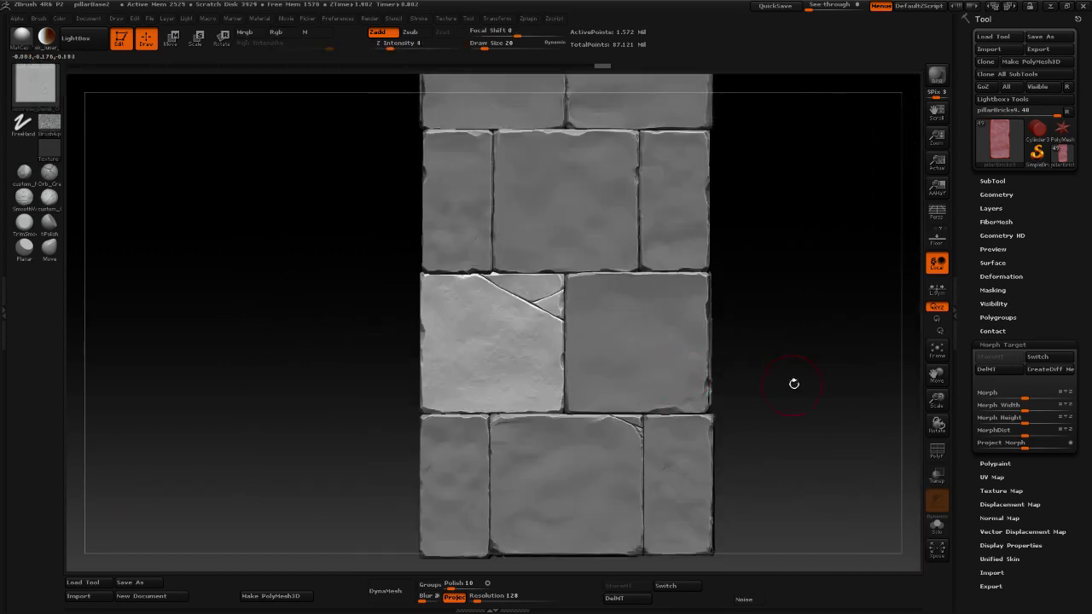
mouse_move(817, 361)
alt+mouse_down()
mouse_move(777, 357)
mouse_move(794, 363)
mouse_move(773, 288)
mouse_move(775, 243)
alt+mouse_up()
mouse_move(782, 322)
mouse_down()
mouse_move(762, 328)
mouse_move(790, 327)
mouse_move(765, 332)
mouse_up()
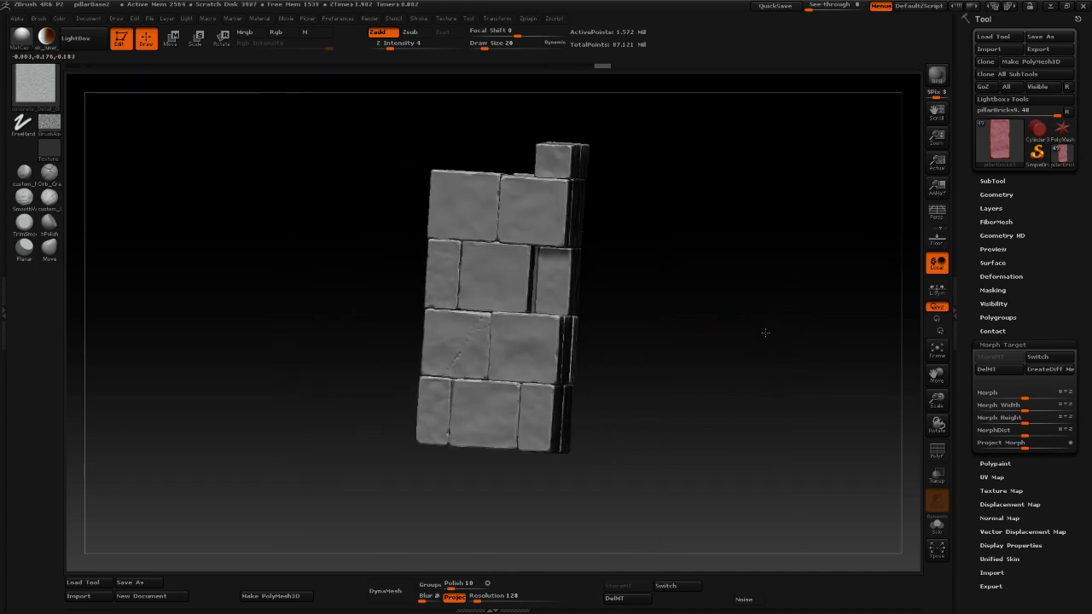
drag(701, 300, 794, 324)
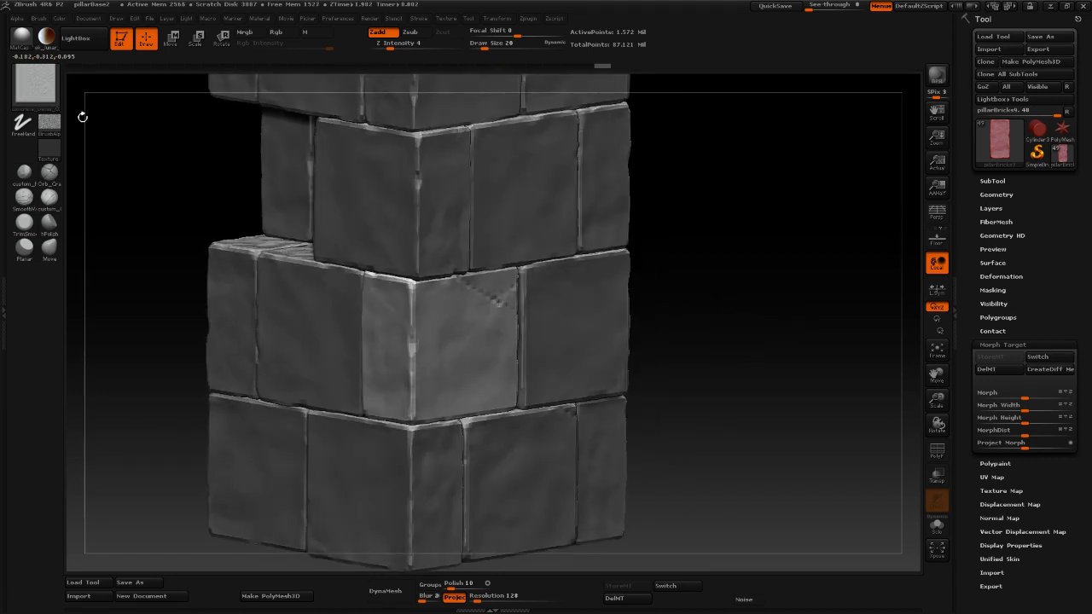
click(34, 83)
click(317, 102)
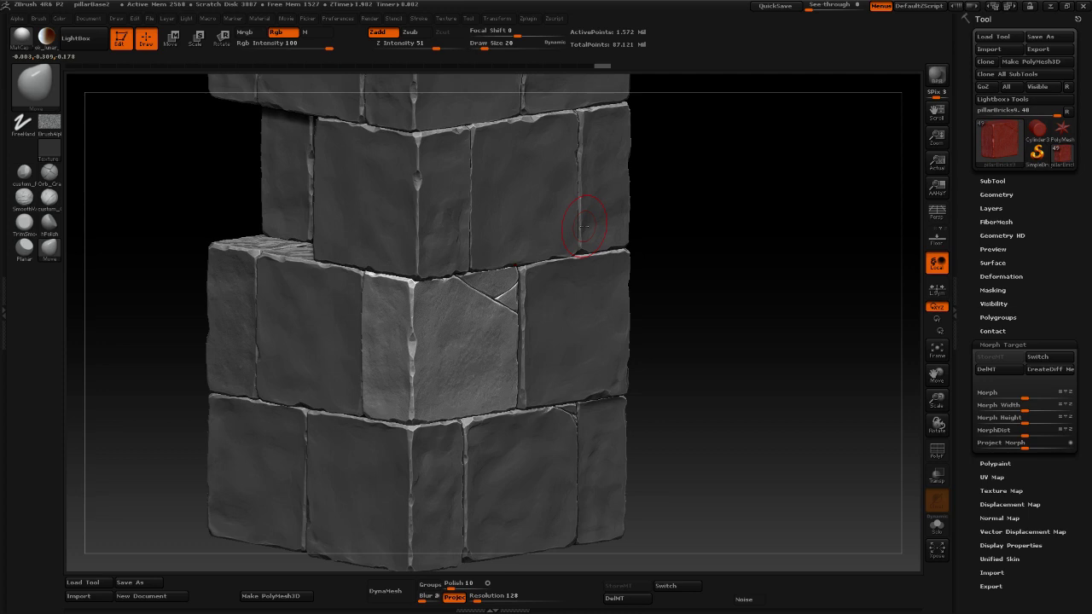
key(space)
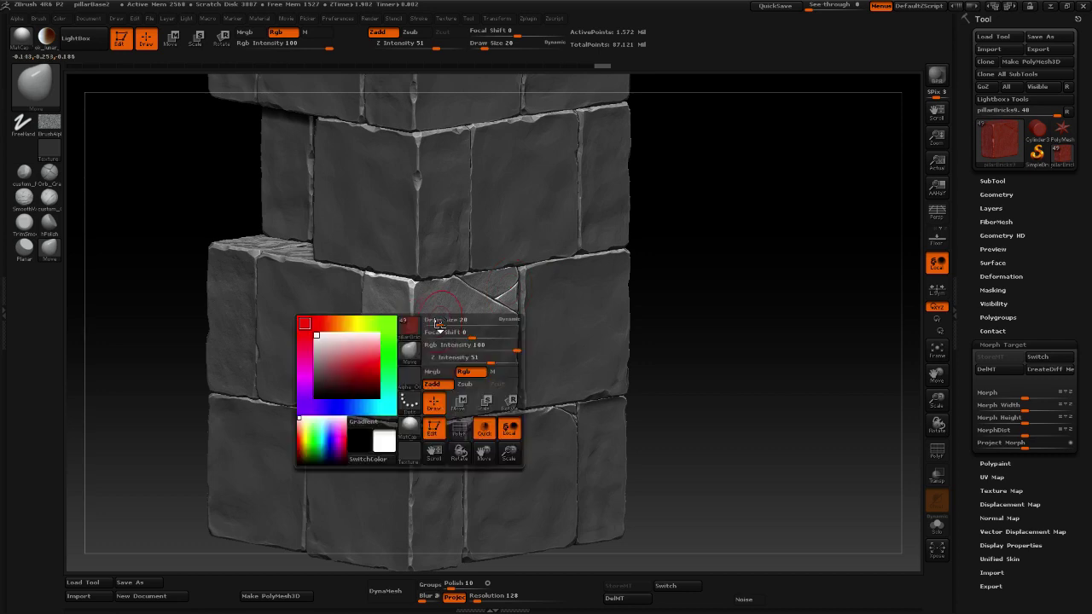
drag(439, 324, 442, 325)
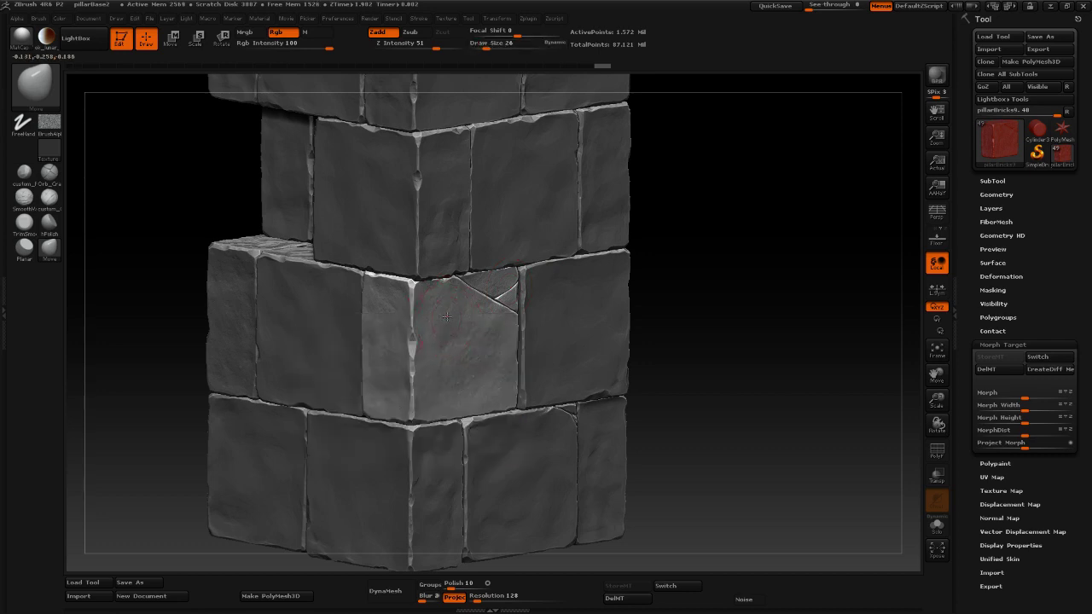
Nudge the surfaces of the cracked brick's main face and narrow side face with the Move brush, checking the shape from several angles.
drag(747, 311, 712, 344)
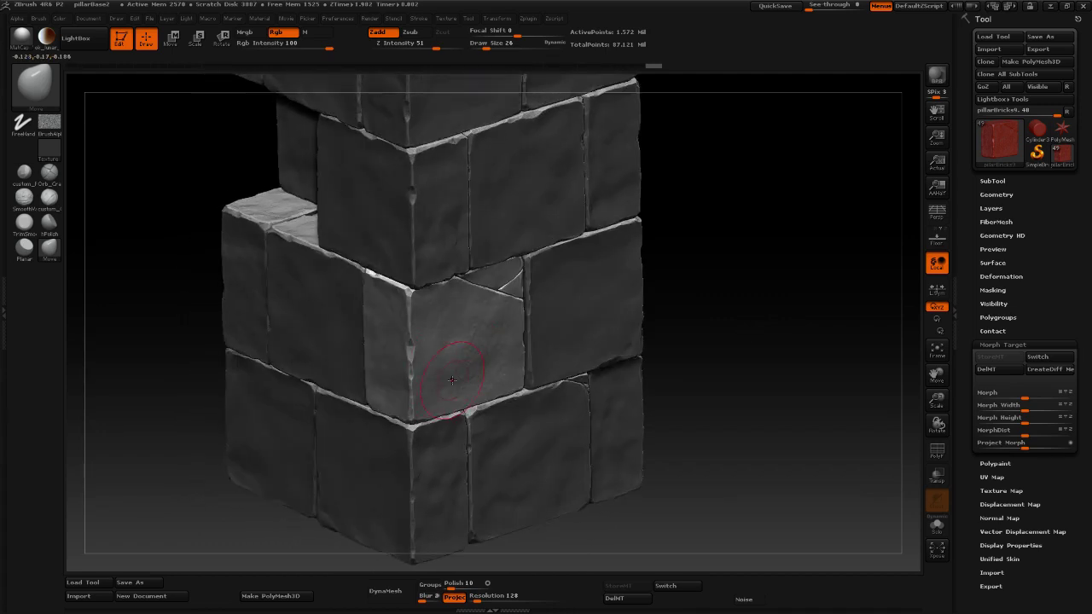
mouse_move(477, 379)
mouse_down()
mouse_move(491, 372)
mouse_move(478, 316)
mouse_move(436, 310)
mouse_move(439, 355)
mouse_move(456, 384)
mouse_move(492, 379)
mouse_move(504, 364)
mouse_move(493, 337)
mouse_move(473, 330)
mouse_move(486, 323)
mouse_up()
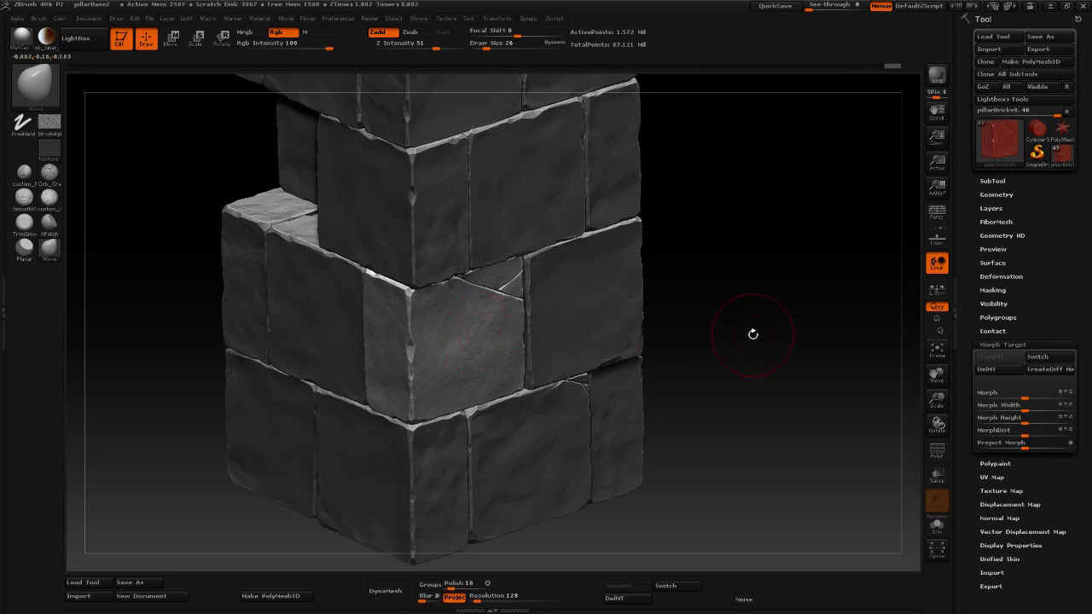
mouse_move(780, 282)
shift+mouse_down()
mouse_move(748, 281)
mouse_move(775, 271)
mouse_move(856, 343)
shift+mouse_up()
mouse_move(398, 380)
mouse_down()
mouse_move(392, 354)
mouse_move(387, 370)
mouse_up()
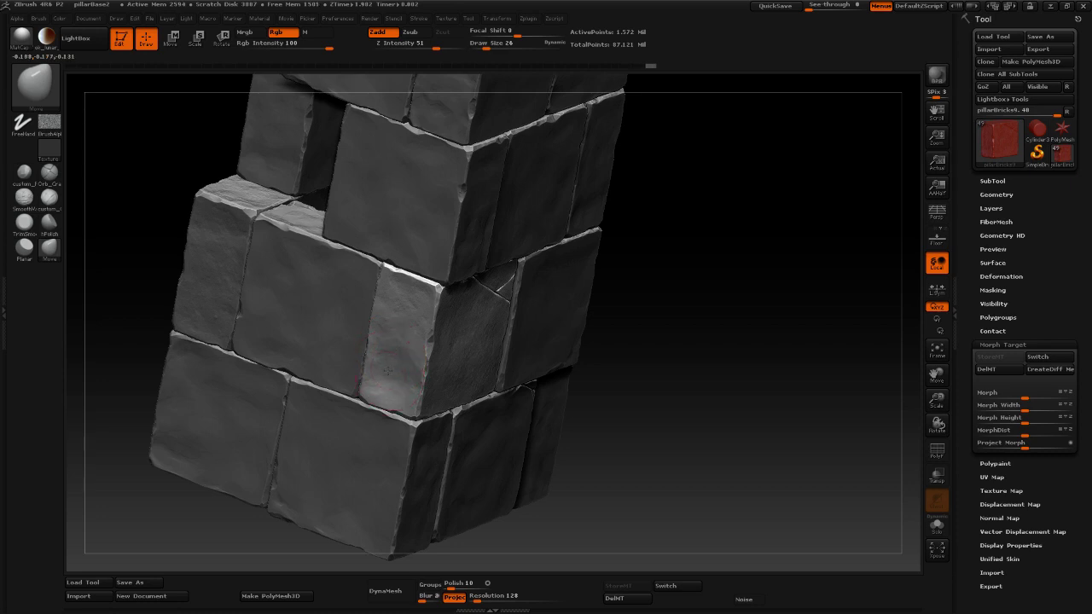
mouse_move(410, 323)
mouse_down()
mouse_move(400, 311)
mouse_move(404, 338)
mouse_up()
shift+drag(724, 360, 597, 362)
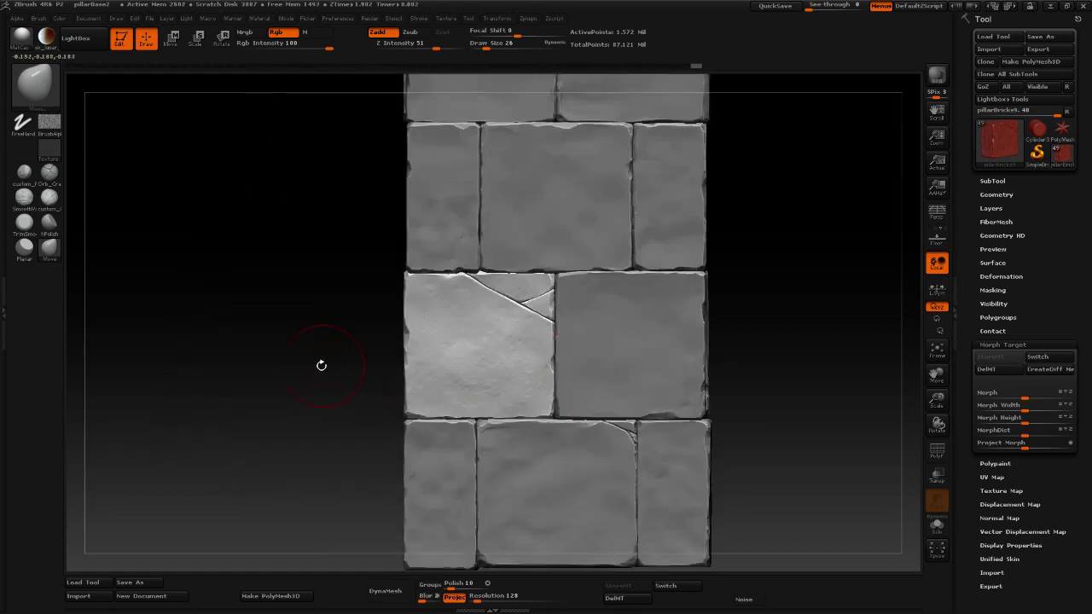
shift+drag(319, 365, 381, 361)
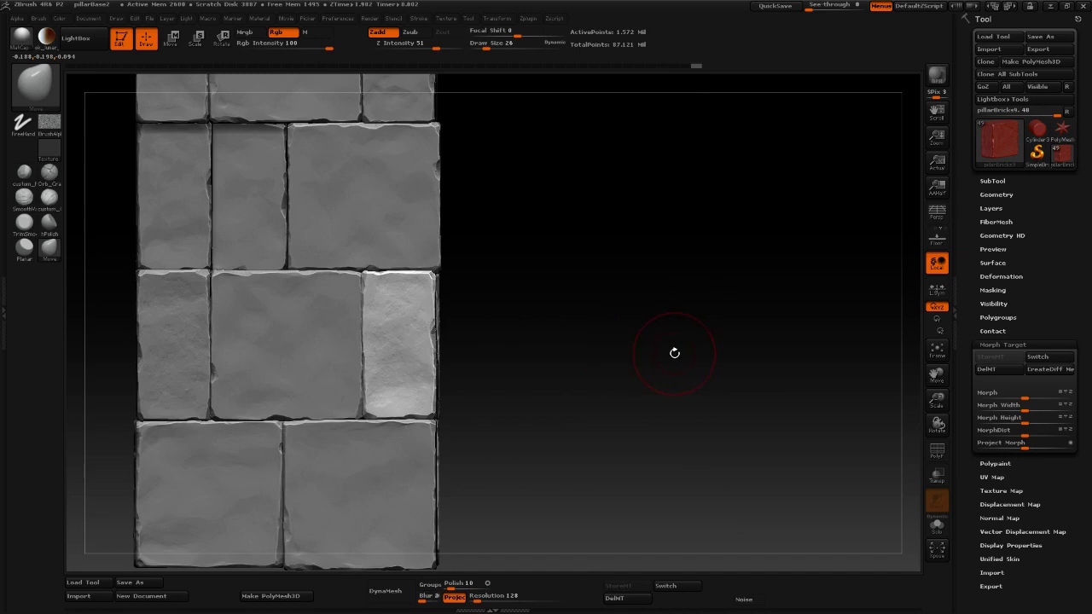
drag(715, 353, 660, 349)
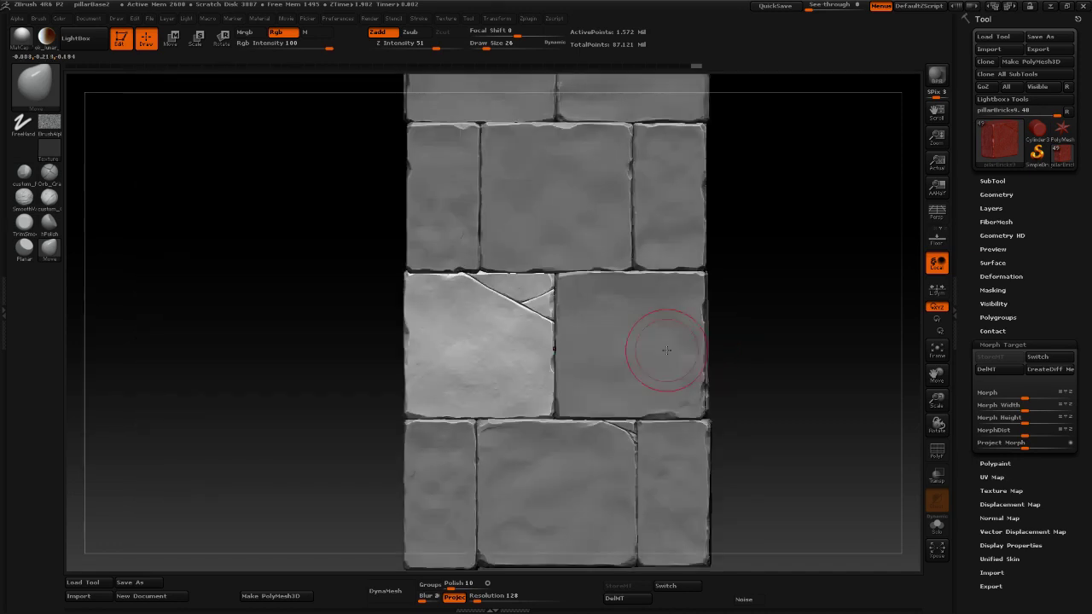
alt+drag(800, 330, 661, 350)
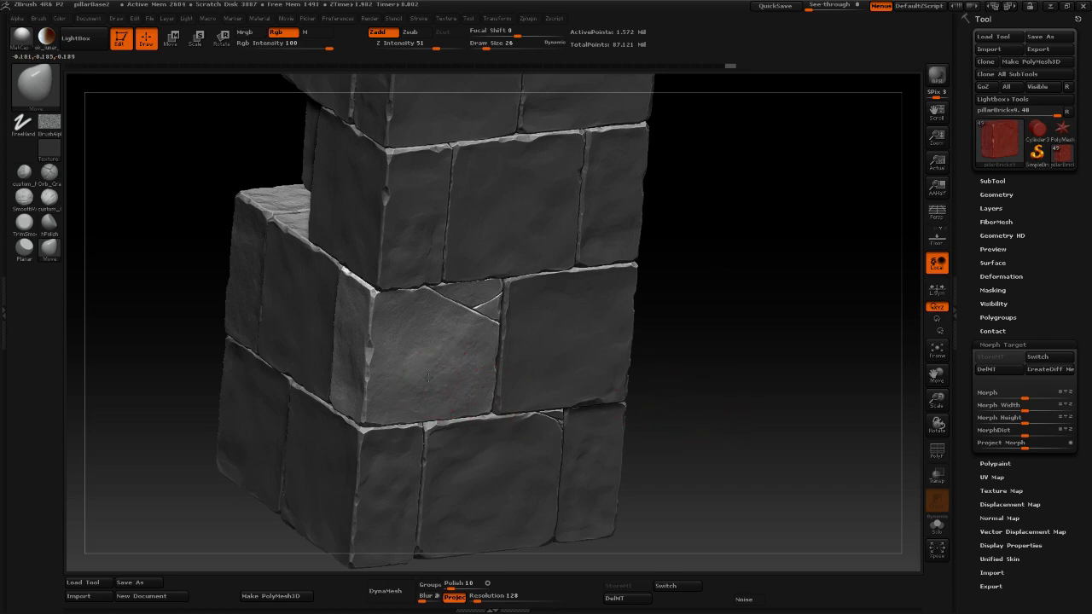
drag(701, 408, 679, 381)
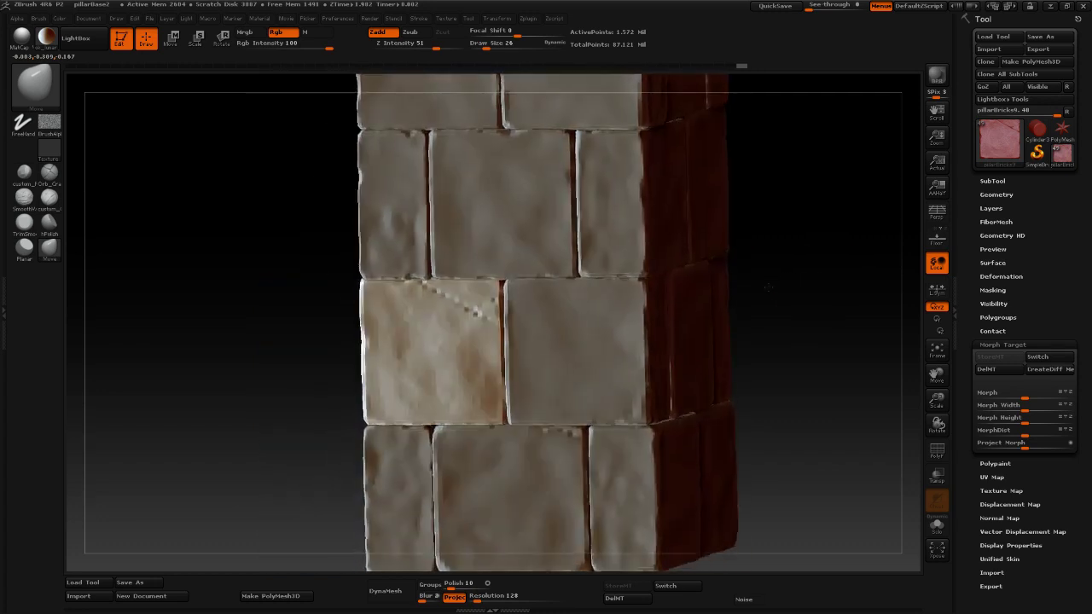
drag(770, 280, 764, 303)
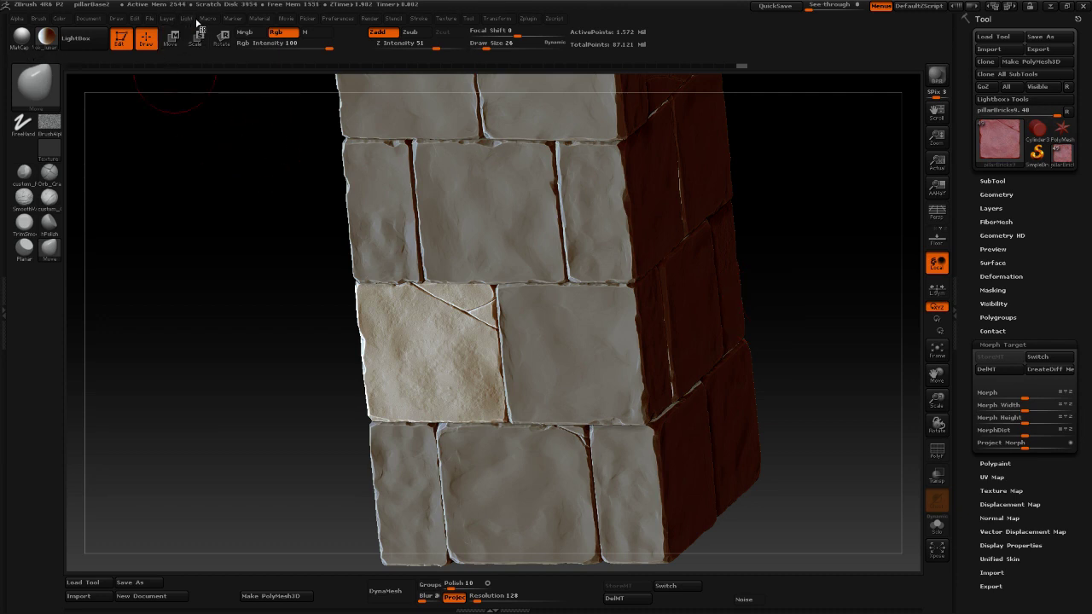
Save the project over its existing project file.
click(149, 18)
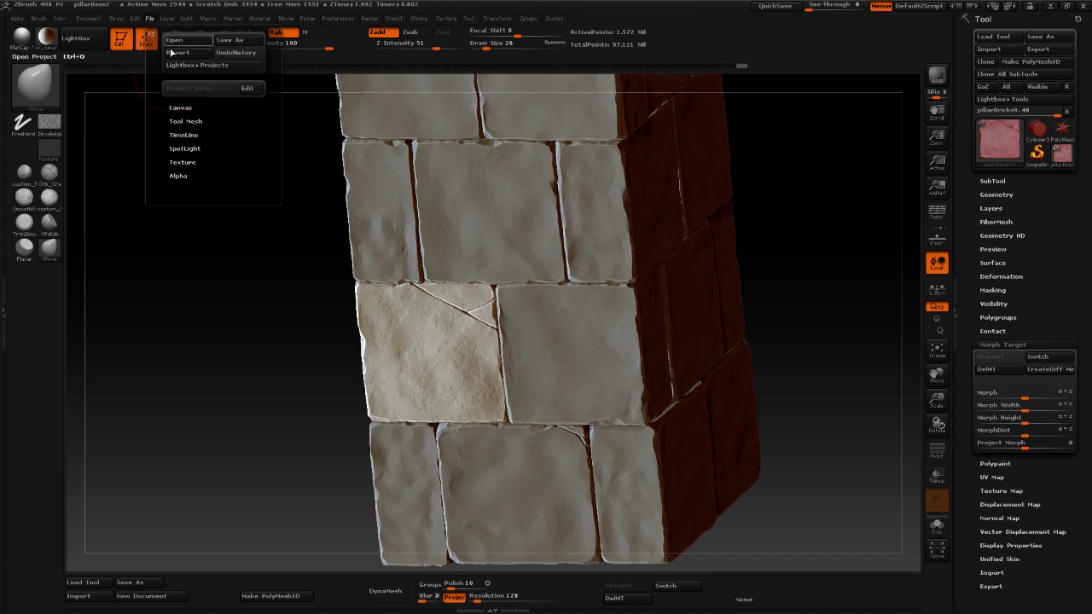
click(229, 39)
double_click(179, 94)
click(577, 304)
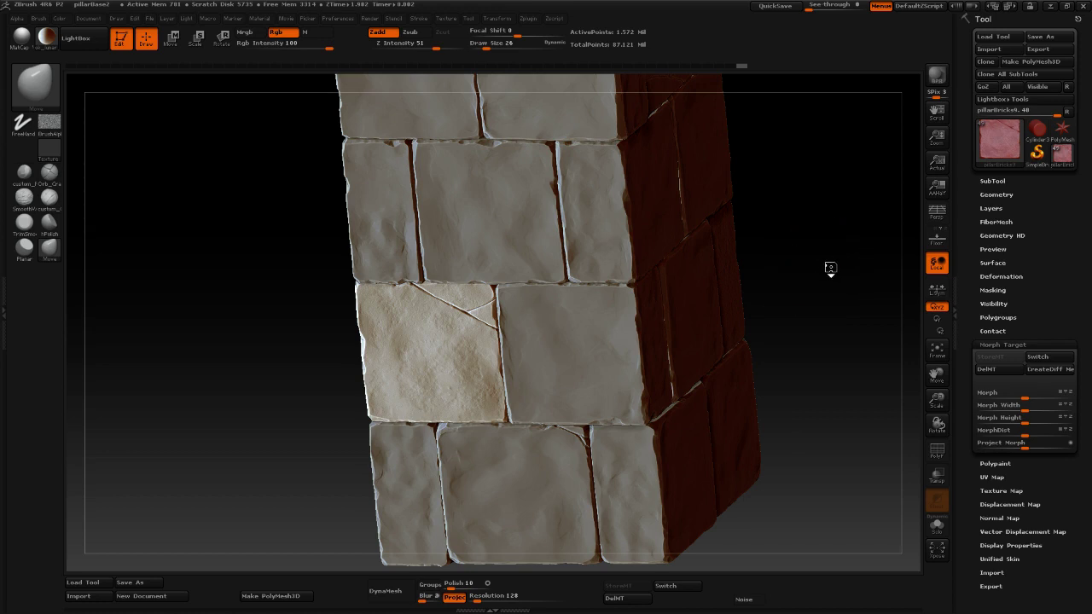
Select the middle brick of the bottom row and load the saved NoiseMaker preset as its surface noise.
mouse_move(831, 269)
mouse_down()
mouse_move(841, 264)
mouse_move(845, 276)
mouse_move(809, 276)
mouse_up()
alt+drag(840, 358, 812, 291)
alt+click(520, 377)
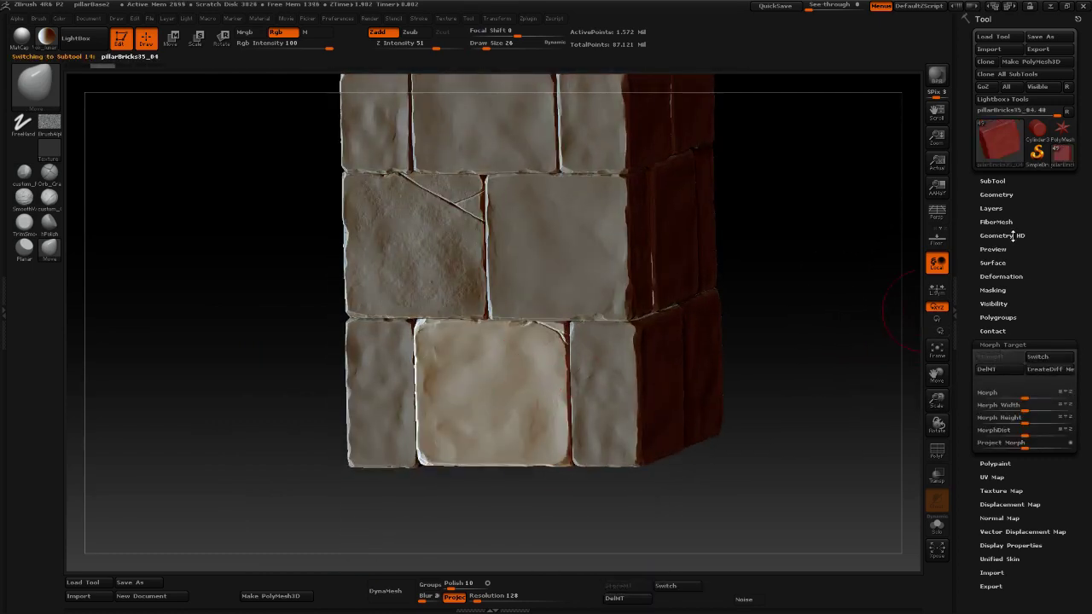
click(995, 263)
click(1000, 276)
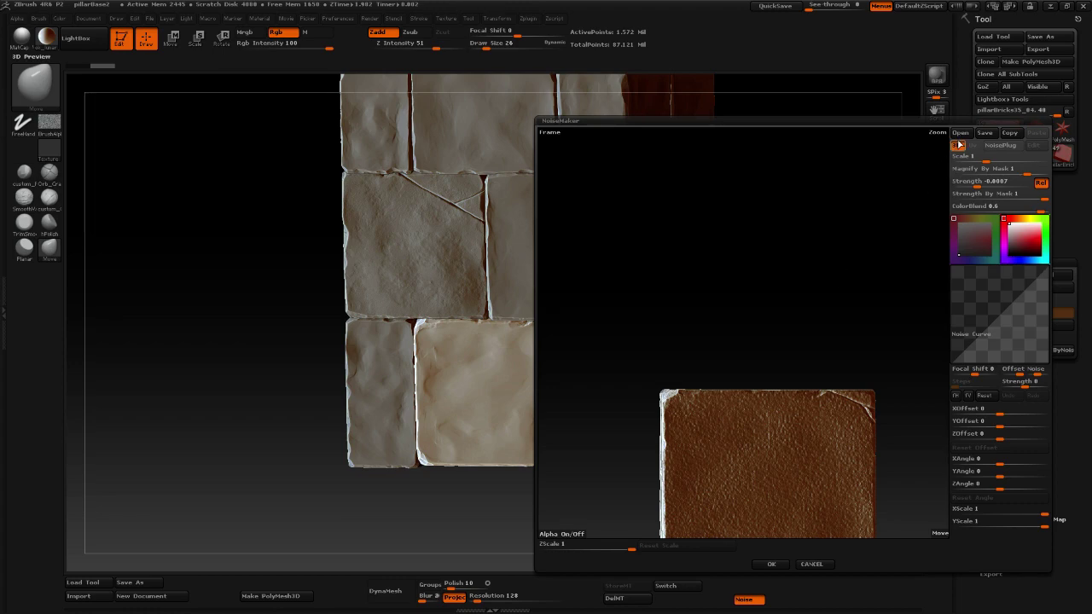
click(961, 133)
double_click(189, 80)
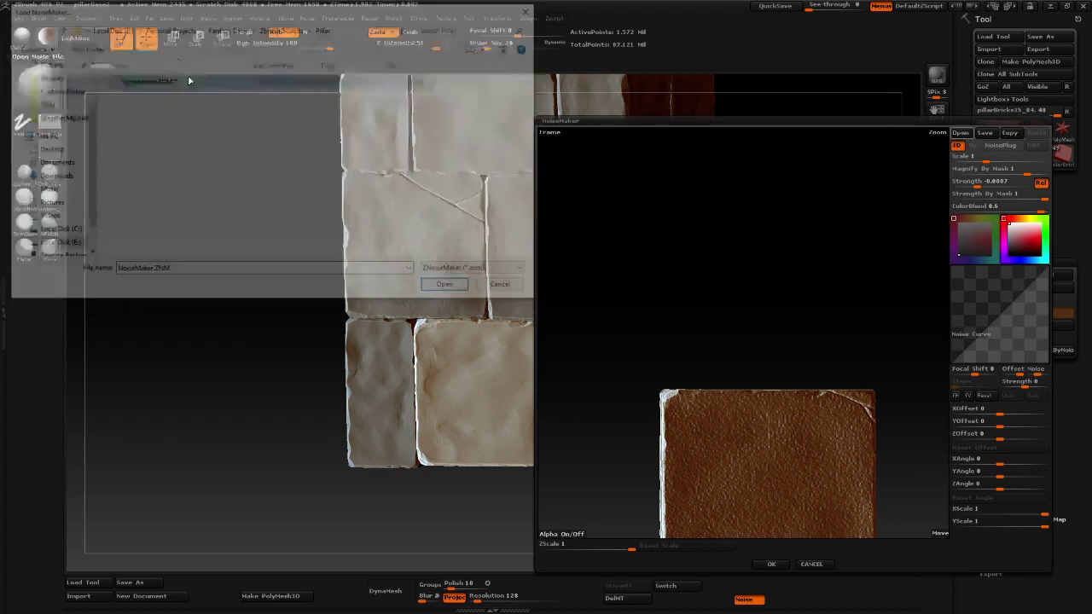
click(771, 564)
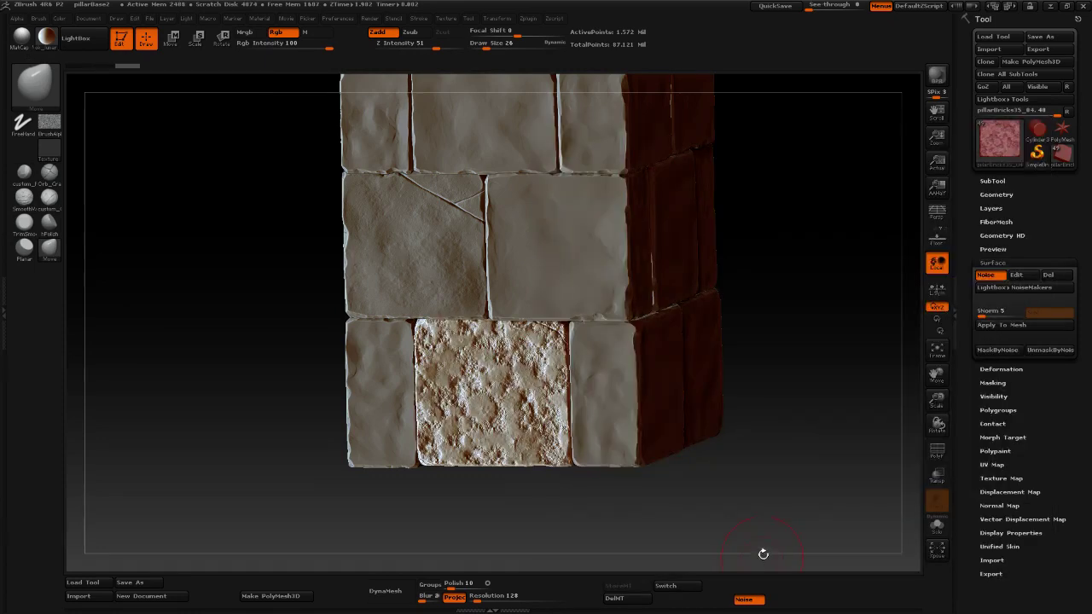
Apply the surface noise to the bottom middle brick's mesh and soften it by morphing towards the stored morph target.
drag(785, 452, 783, 462)
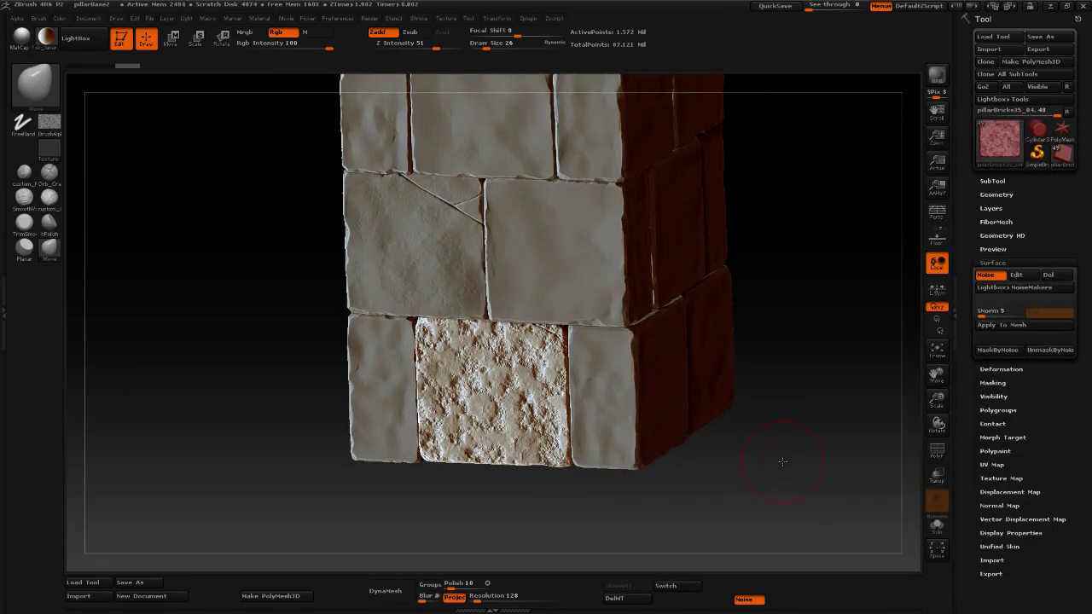
click(996, 327)
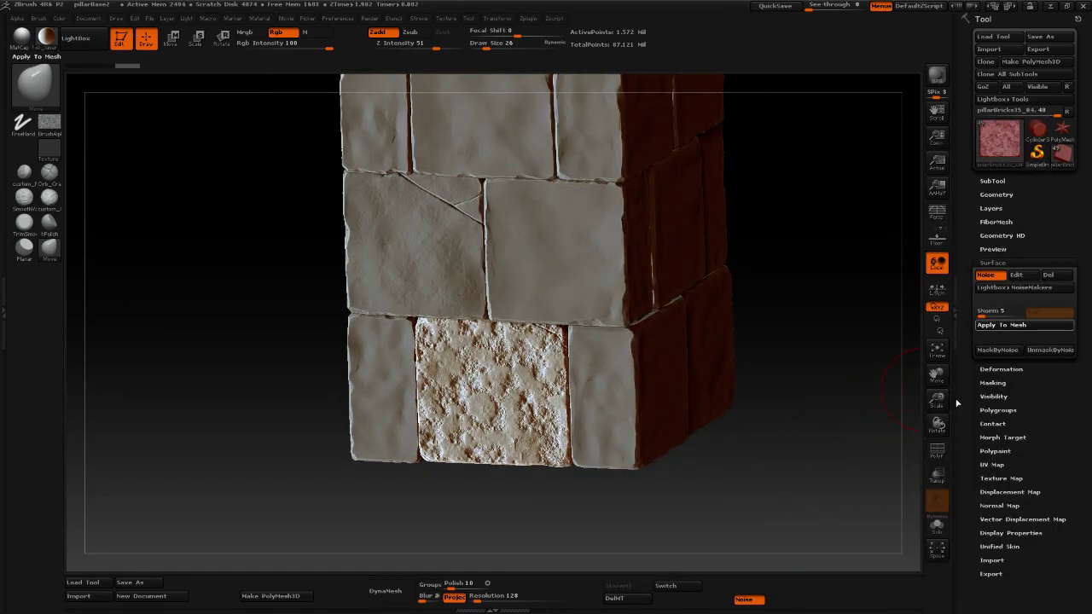
click(1009, 438)
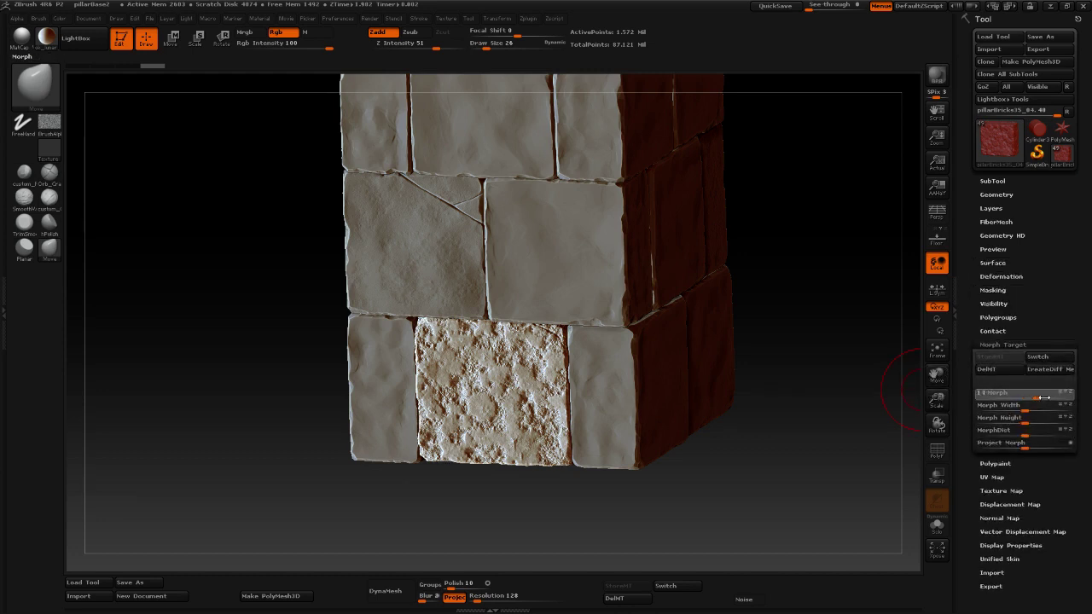
drag(1045, 397, 1063, 398)
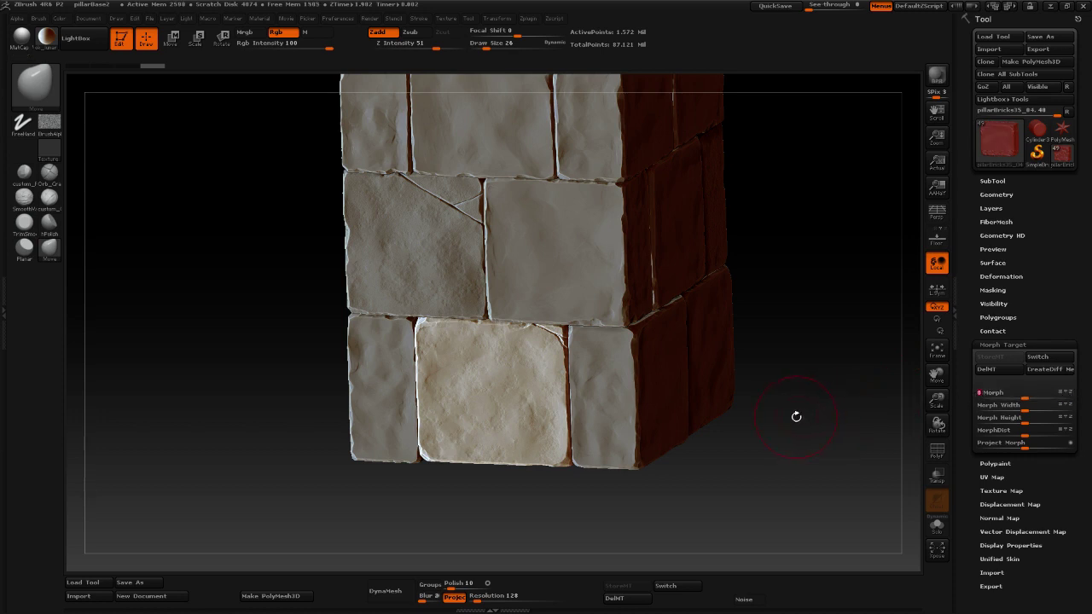
drag(796, 417, 796, 407)
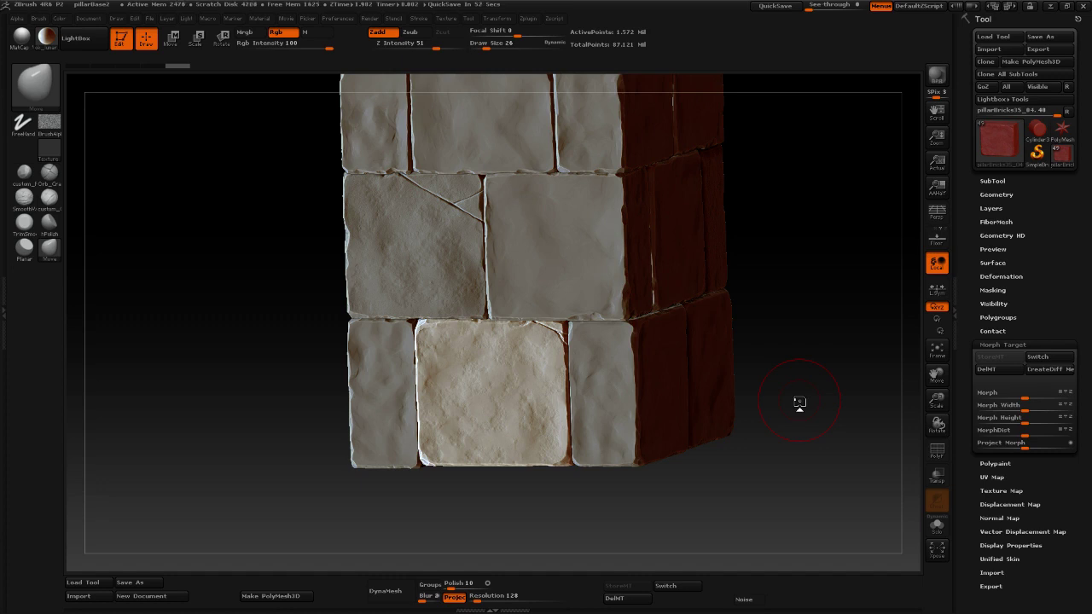
Choose the concrete_Detail_02 brush and switch the display to the grey MatCap material for detailing the bottom middle brick.
click(39, 91)
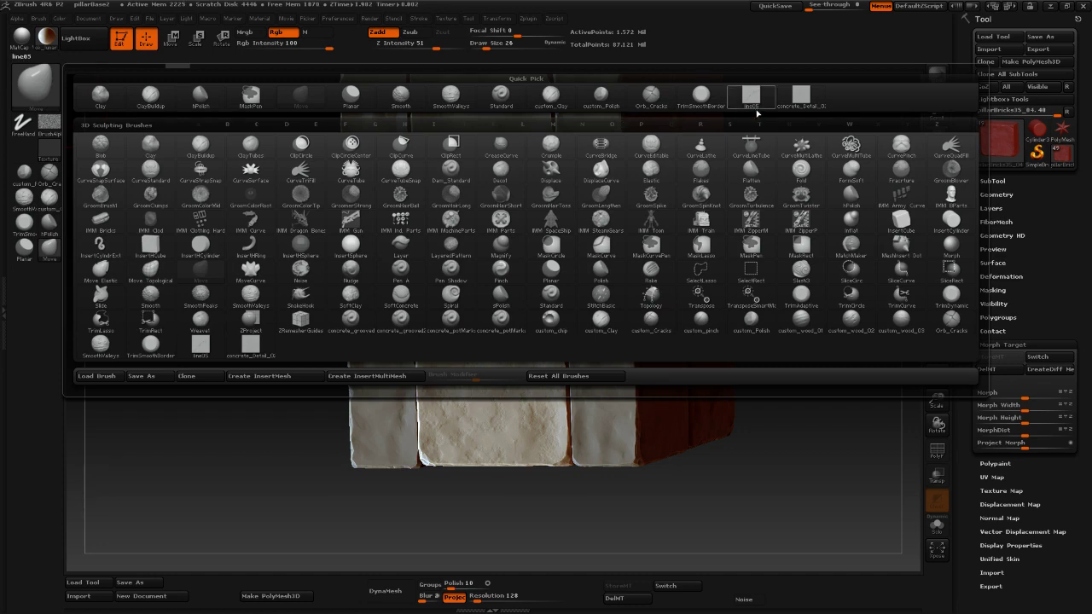
click(801, 95)
alt+drag(821, 291, 802, 212)
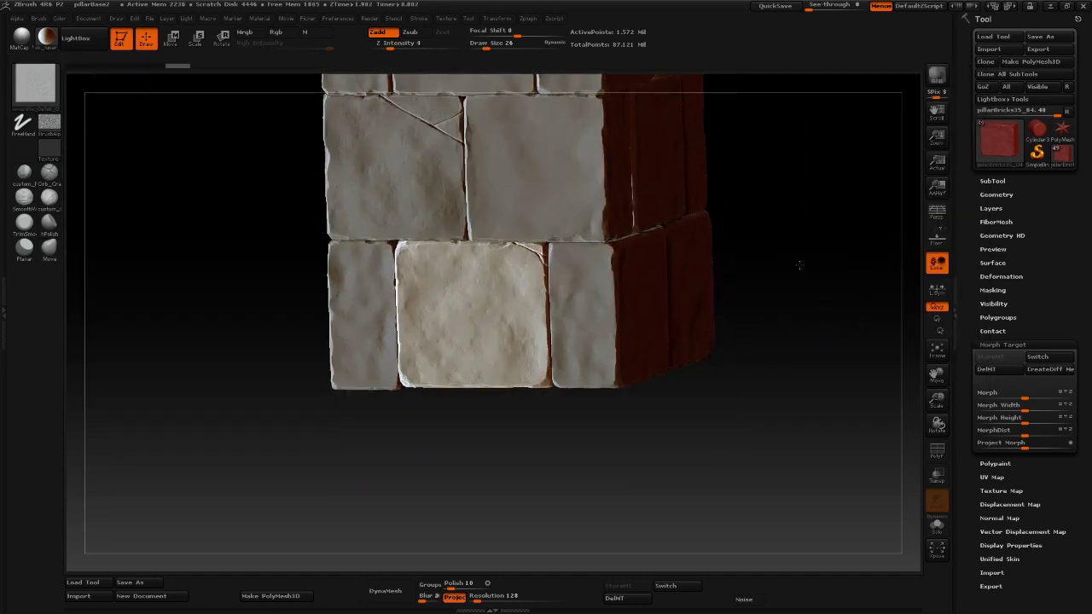
mouse_move(799, 264)
shift+mouse_down()
mouse_move(790, 245)
mouse_move(804, 305)
shift+mouse_up()
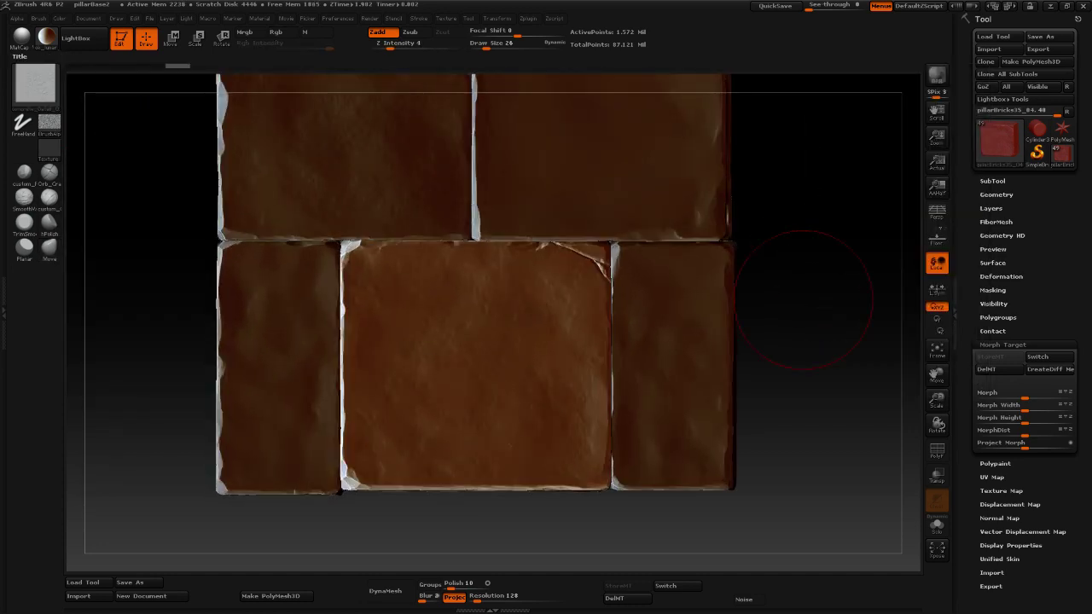
click(20, 37)
drag(844, 231, 804, 250)
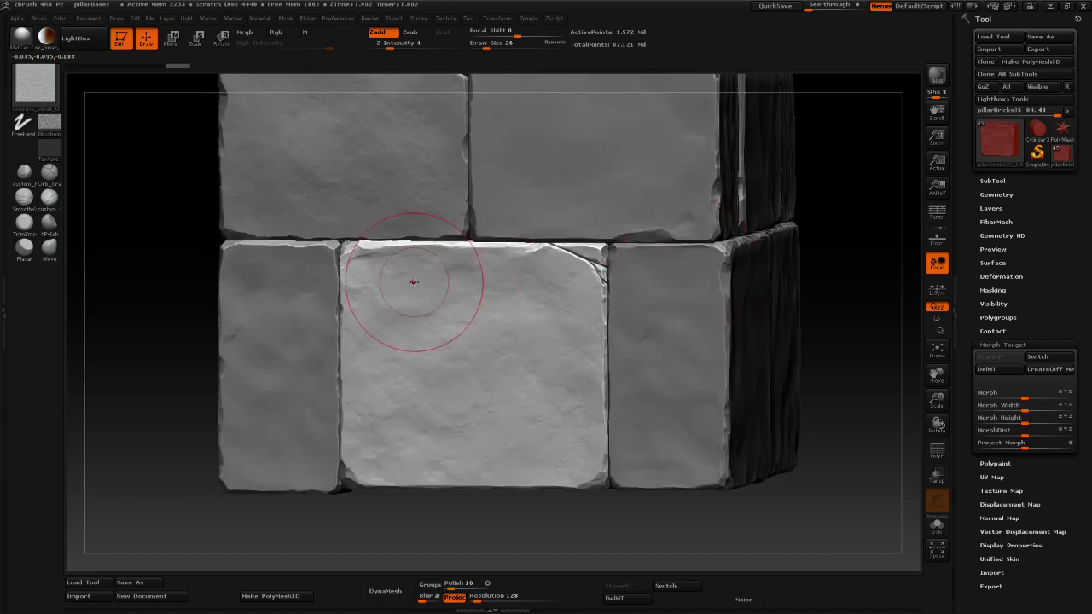
Brush fine concrete texture over the bottom middle brick's front face, covering its upper area, cracked-corner side and lower edge.
mouse_move(461, 386)
mouse_down()
mouse_move(336, 325)
mouse_move(375, 325)
mouse_up()
drag(396, 388, 418, 382)
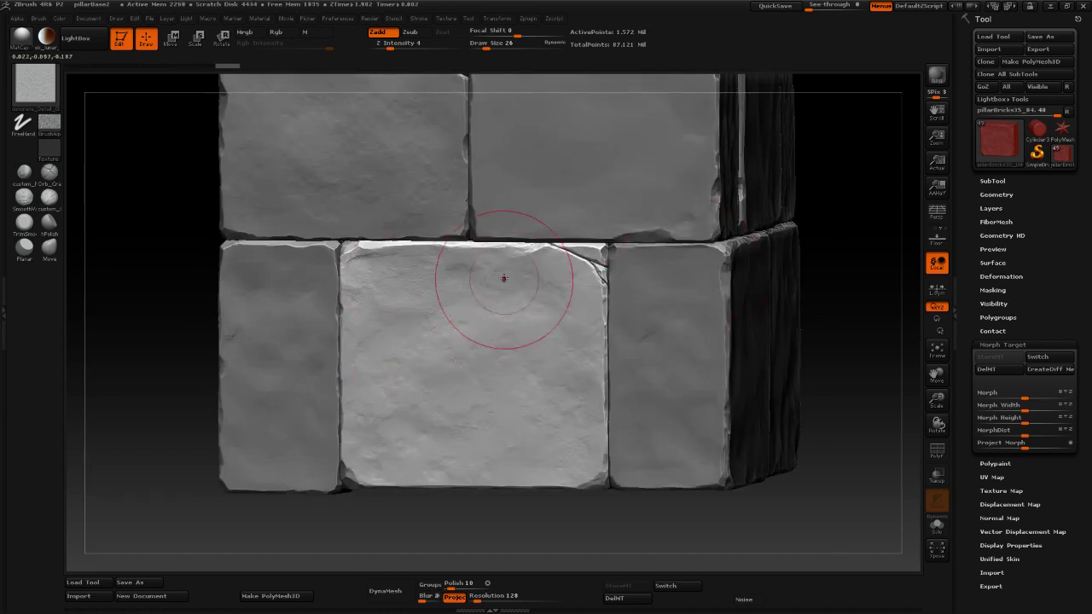
mouse_move(558, 302)
mouse_down()
mouse_move(544, 390)
mouse_move(578, 281)
mouse_up()
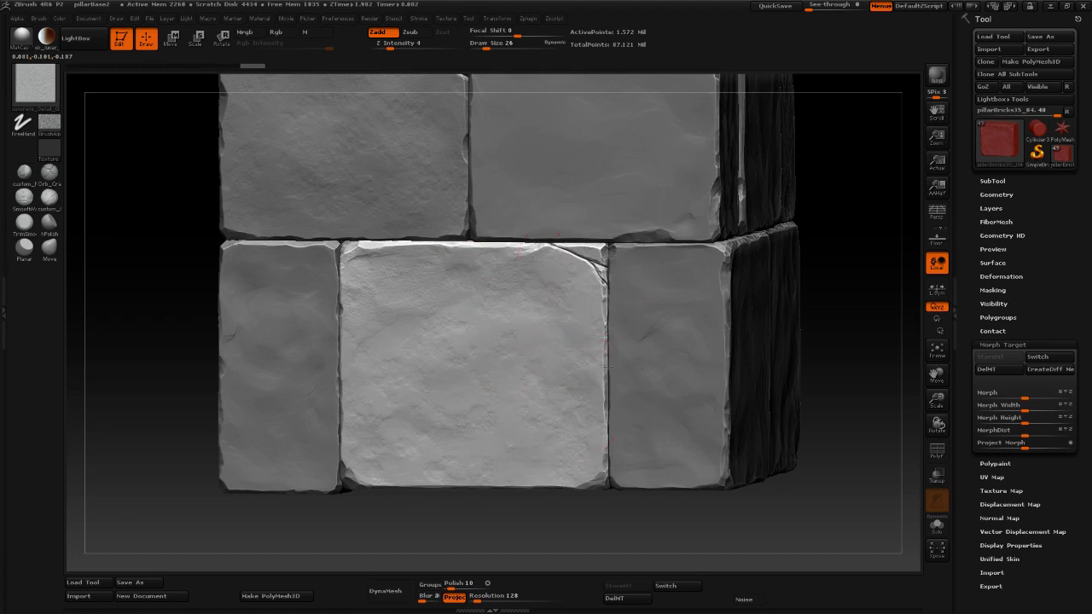
alt+drag(858, 377, 856, 316)
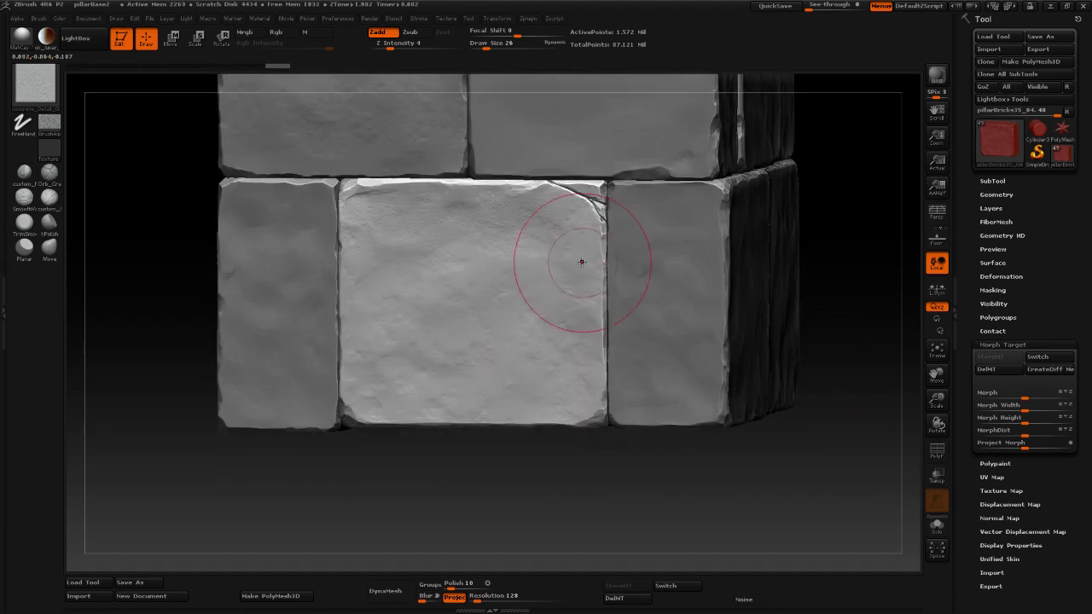
mouse_move(582, 261)
mouse_down()
mouse_move(608, 360)
mouse_move(582, 397)
mouse_up()
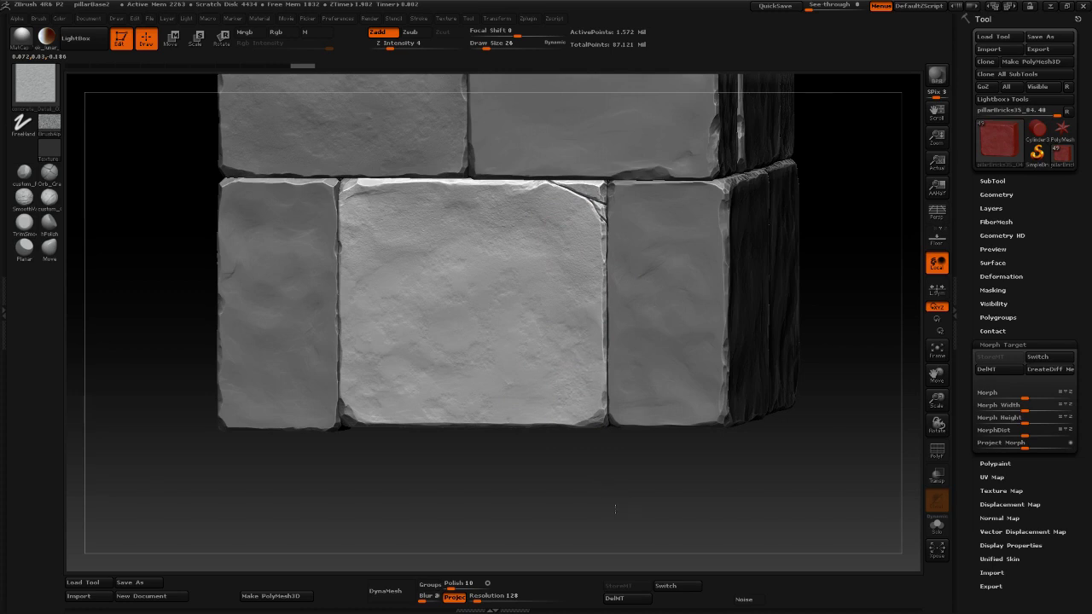
drag(493, 416, 539, 491)
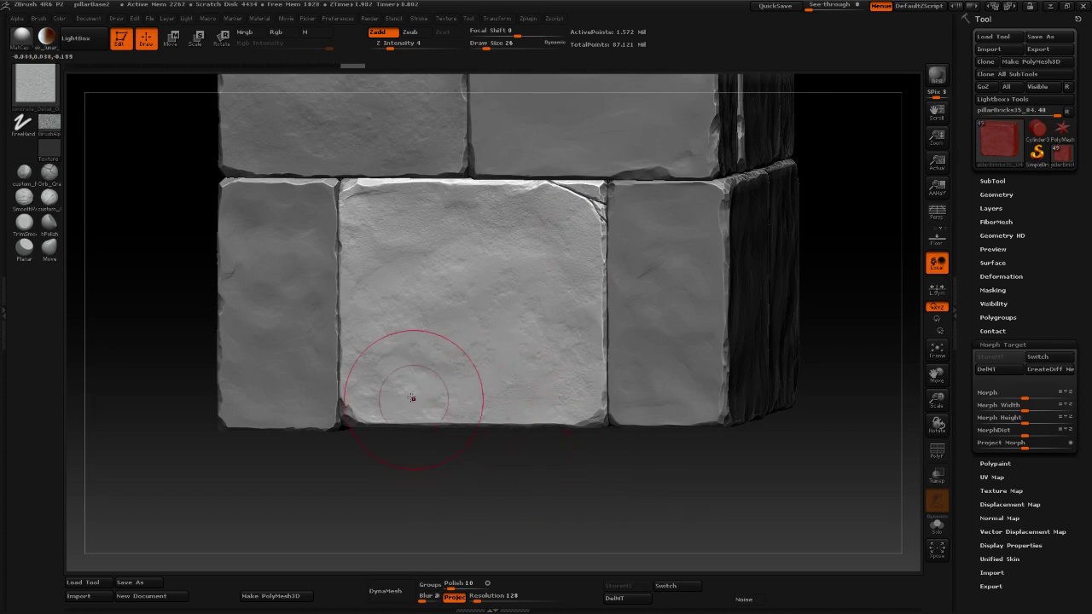
Brush more fine concrete texture over the bottom middle brick's lower and central front face, including both bottom corners.
mouse_move(410, 396)
mouse_down()
mouse_move(457, 495)
mouse_move(418, 405)
mouse_up()
drag(381, 337, 400, 401)
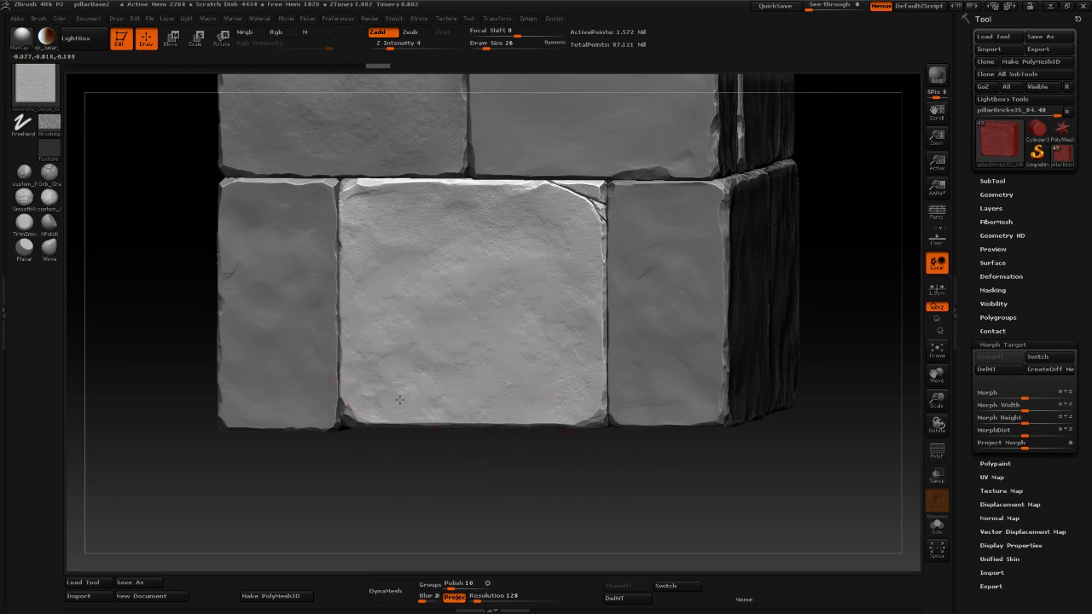
drag(412, 444, 414, 437)
drag(395, 273, 422, 324)
drag(466, 279, 517, 342)
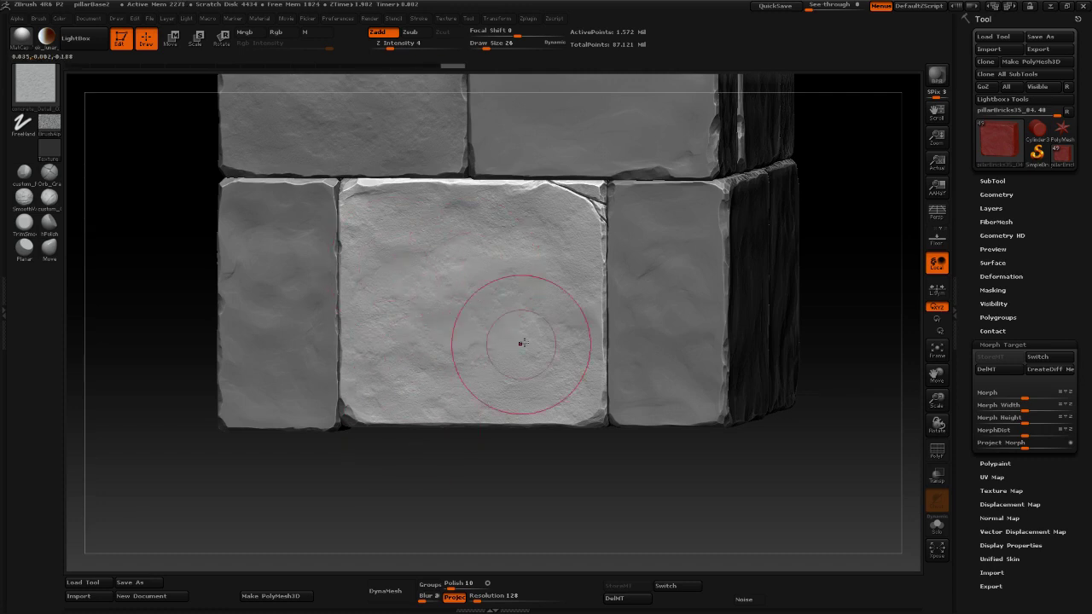
mouse_move(538, 288)
mouse_down()
mouse_move(570, 374)
mouse_move(546, 365)
mouse_up()
drag(494, 345, 480, 341)
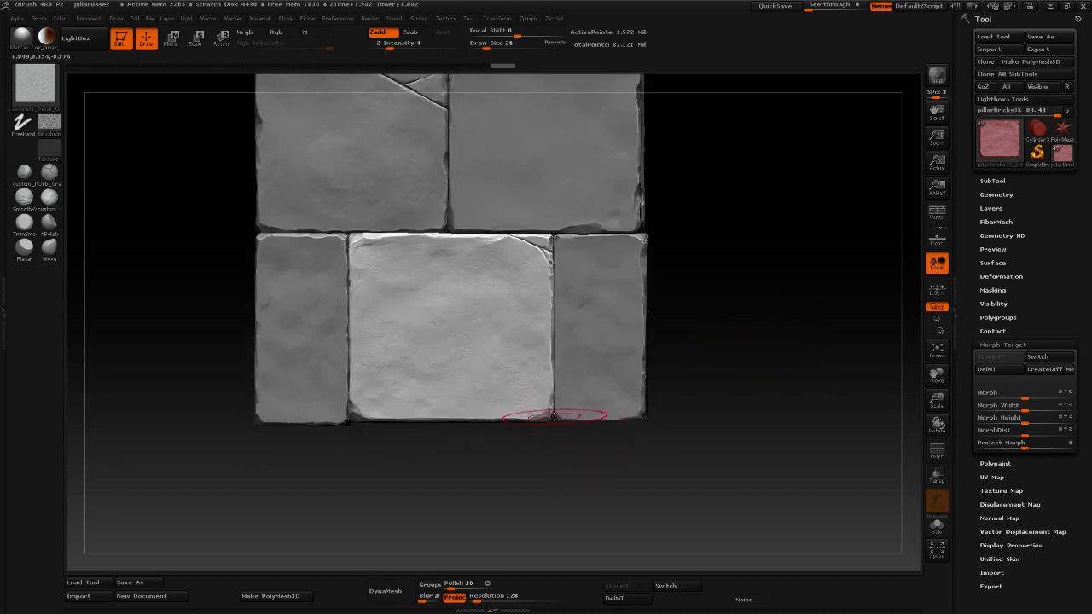
drag(558, 446, 552, 443)
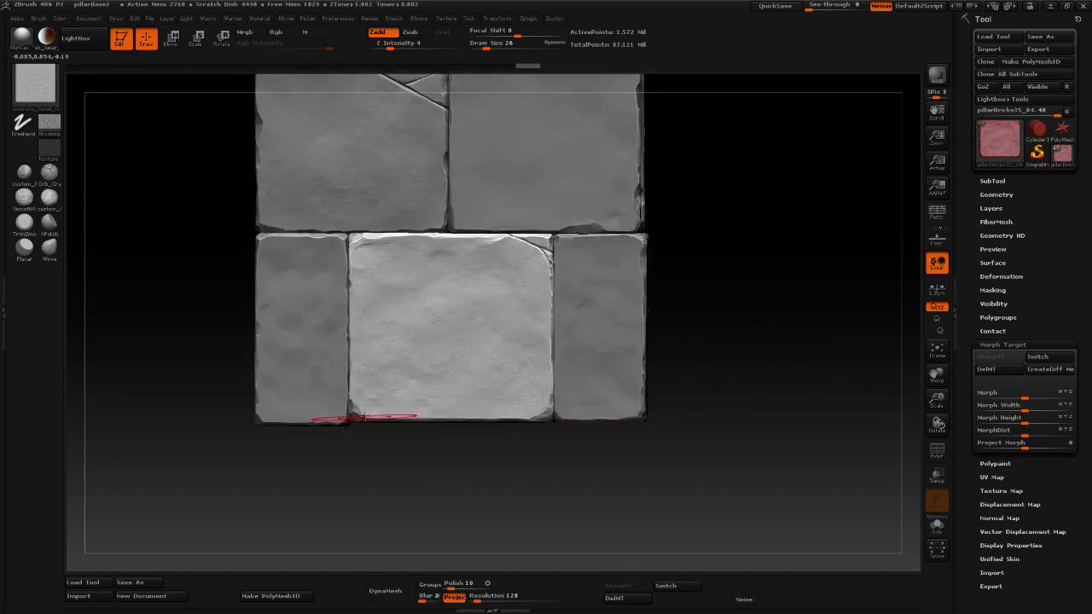
drag(356, 450, 358, 449)
Choose the Move brush and subtly reshape the bottom middle brick's front face for a less even surface.
mouse_move(791, 370)
alt+mouse_down()
mouse_move(768, 475)
mouse_move(652, 521)
mouse_move(671, 500)
alt+mouse_up()
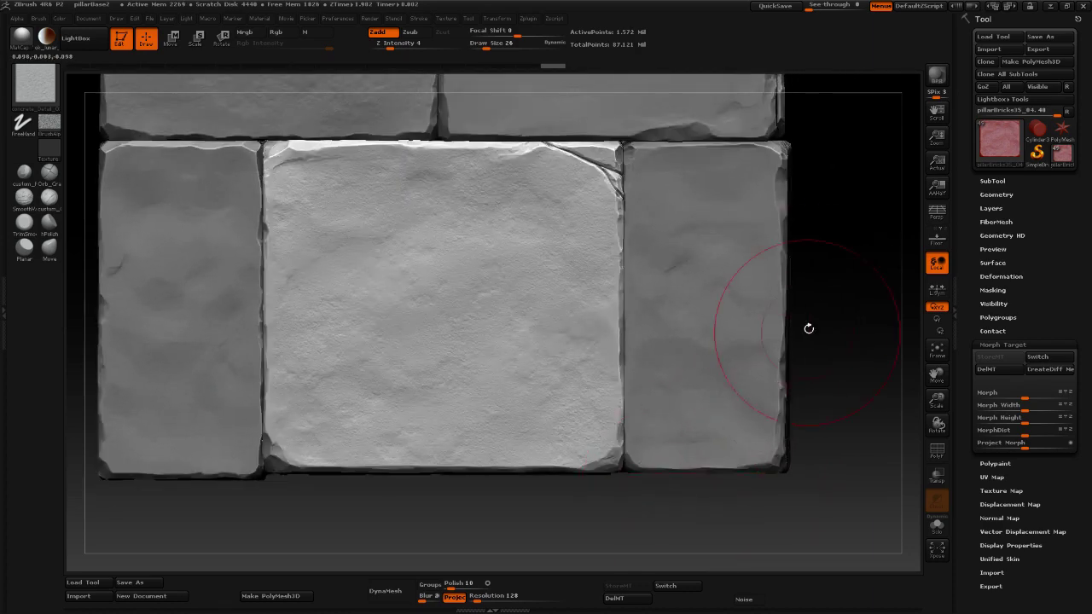
mouse_move(841, 229)
alt+mouse_down()
mouse_move(802, 397)
mouse_move(794, 277)
alt+mouse_up()
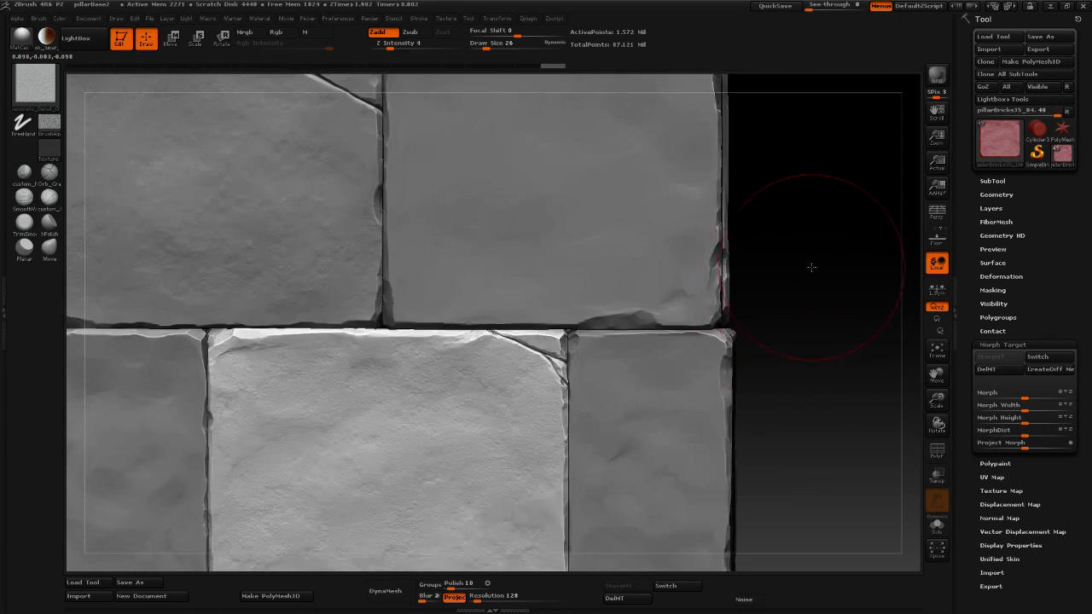
alt+drag(811, 264, 749, 422)
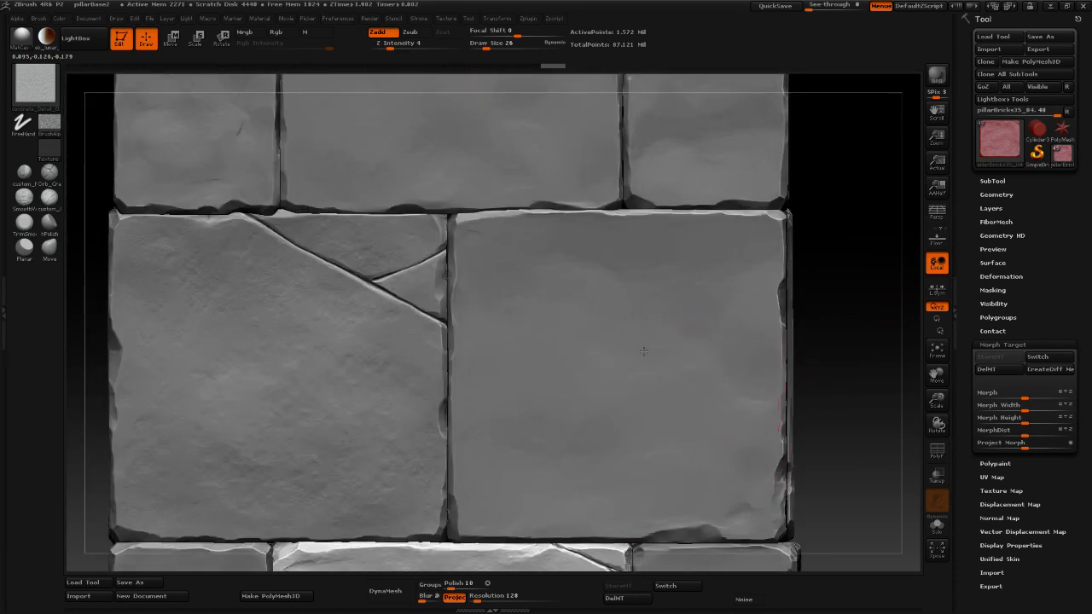
alt+drag(850, 419, 828, 173)
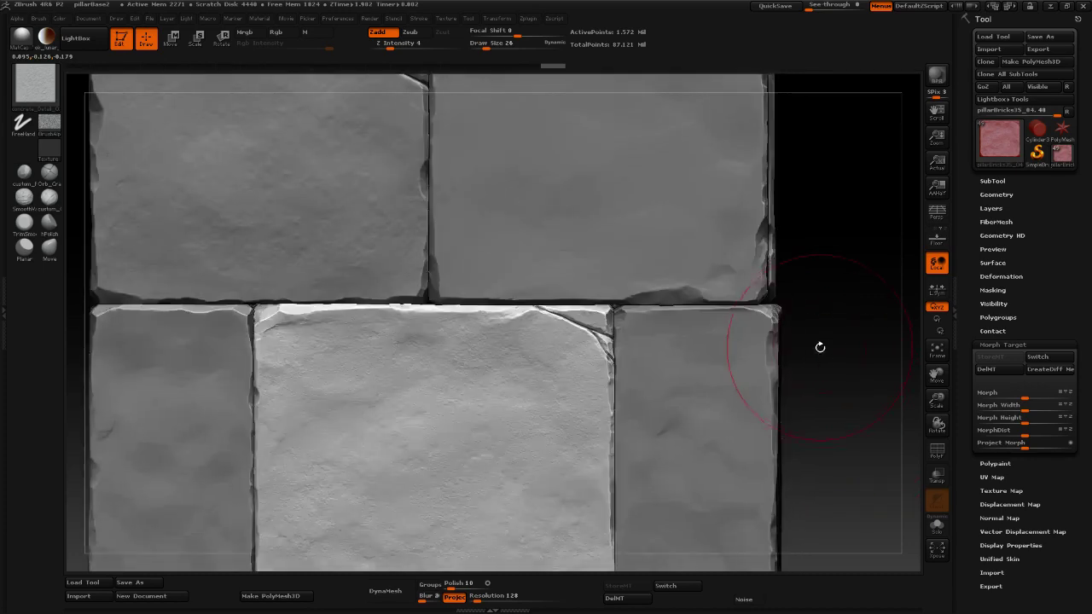
drag(820, 347, 829, 304)
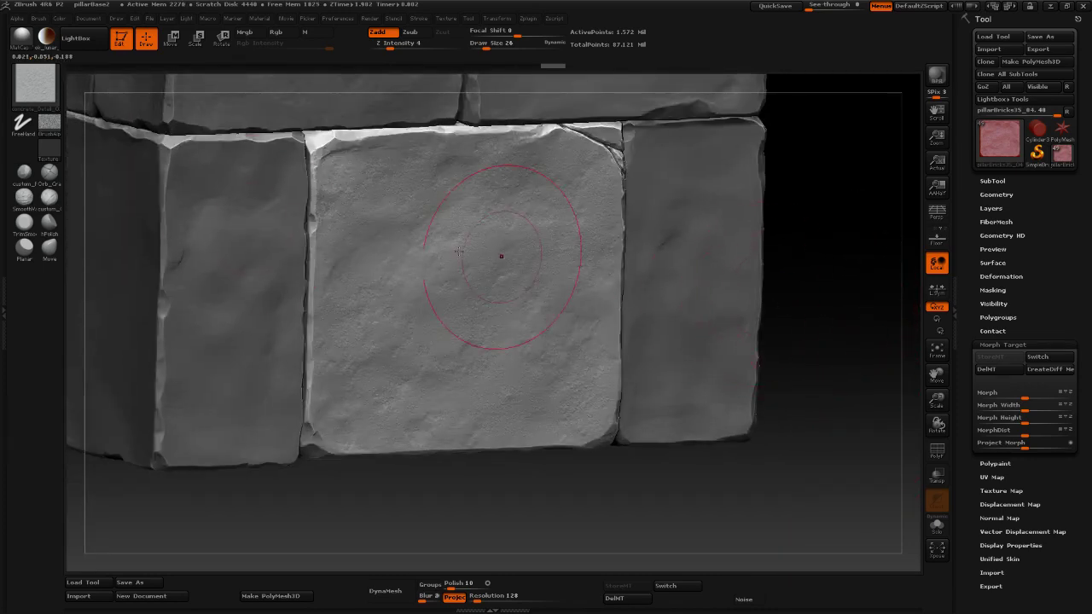
click(51, 84)
click(256, 90)
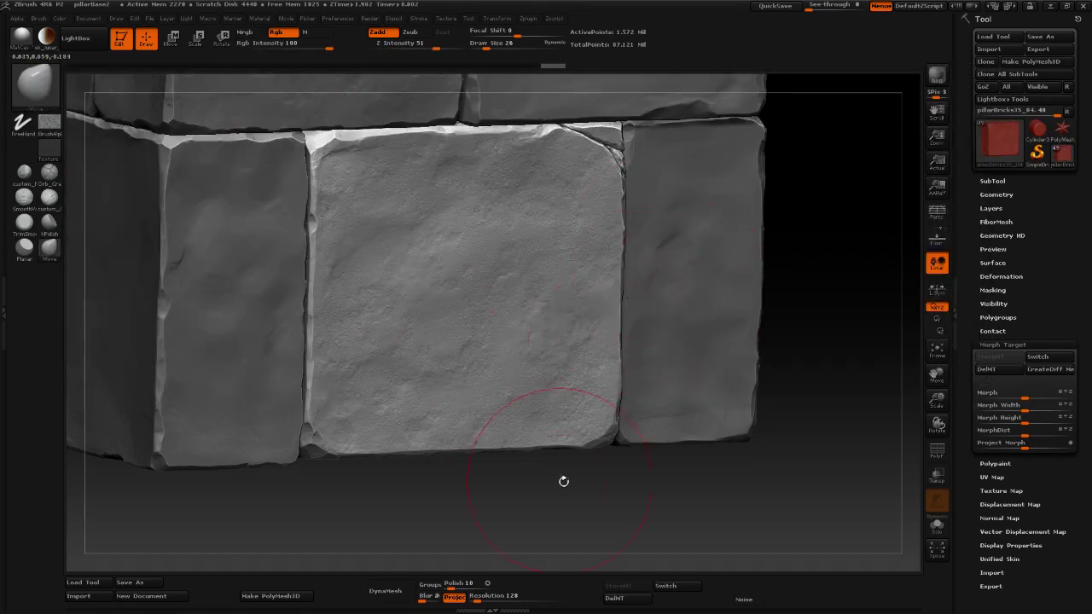
drag(564, 480, 719, 487)
alt+drag(736, 464, 644, 463)
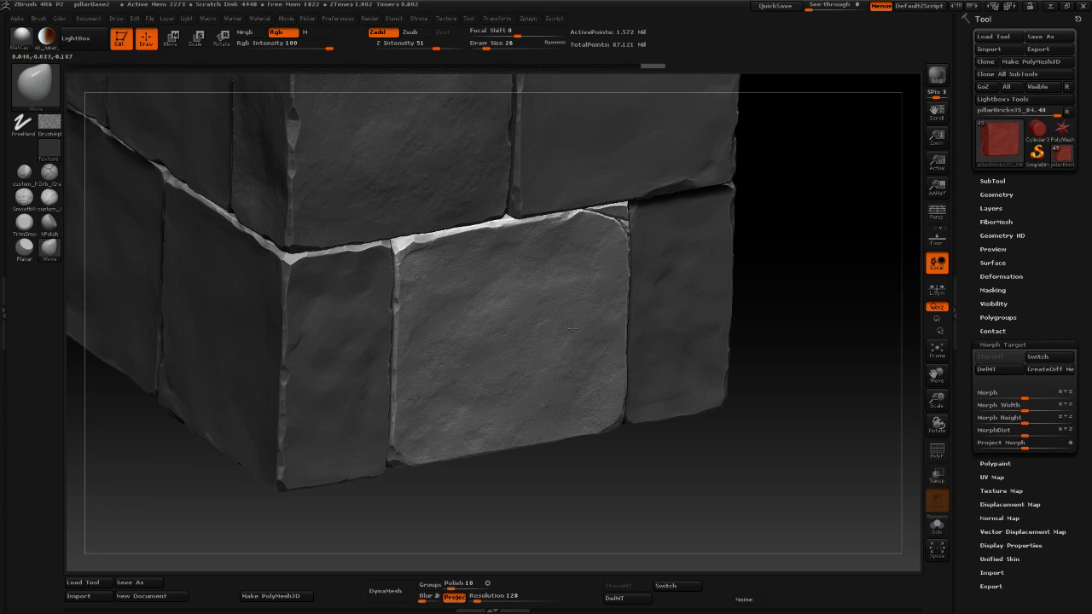
drag(641, 497, 671, 535)
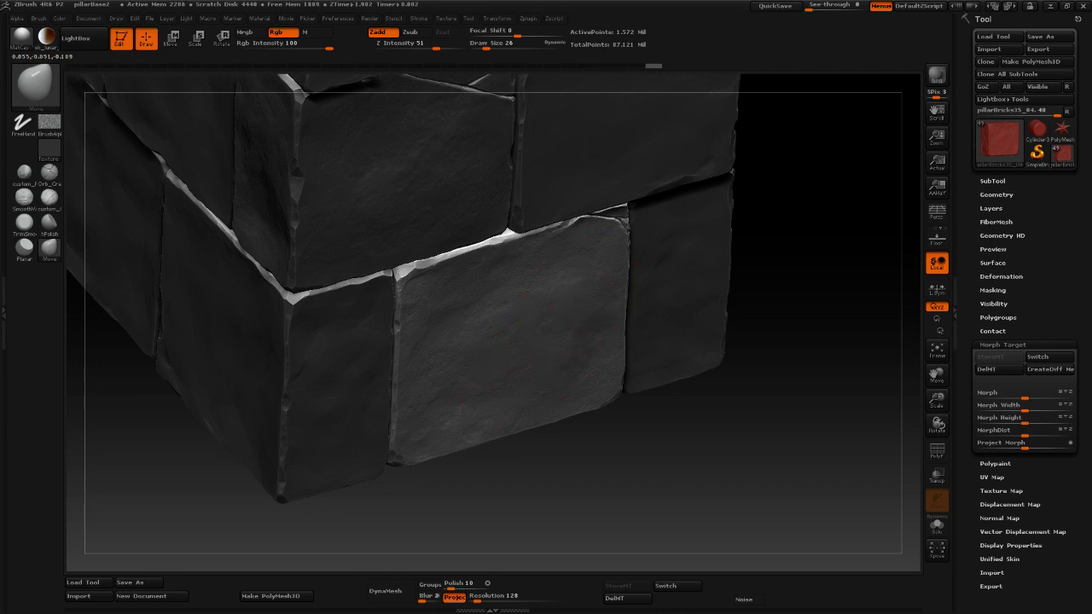
shift+drag(702, 449, 731, 389)
Push the bottom middle brick's lower front surface with short Move brush strokes, working from the opposite viewing angle.
drag(819, 346, 529, 427)
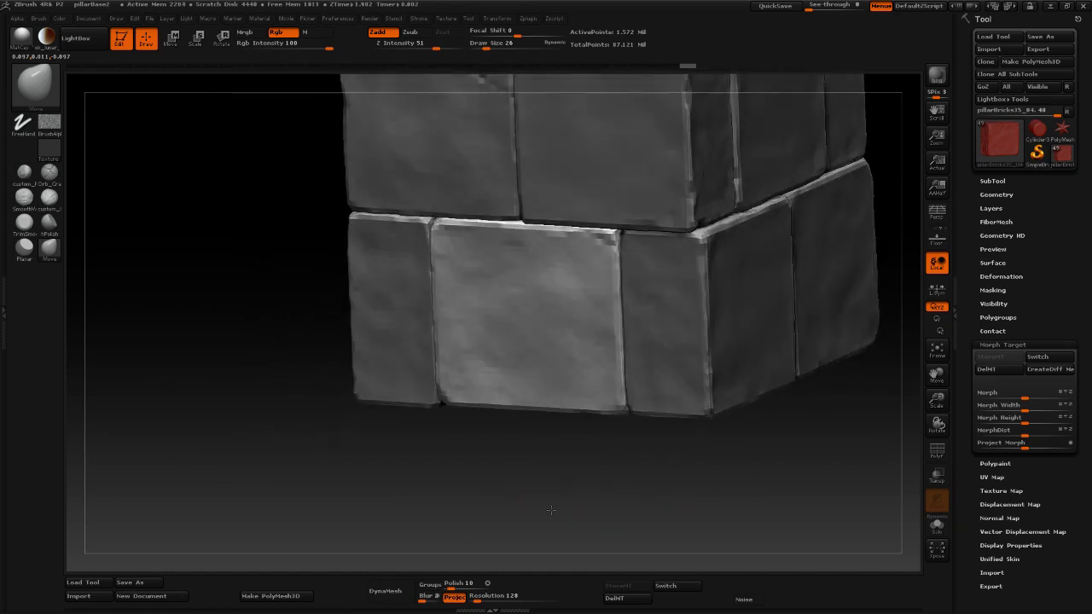
click(482, 374)
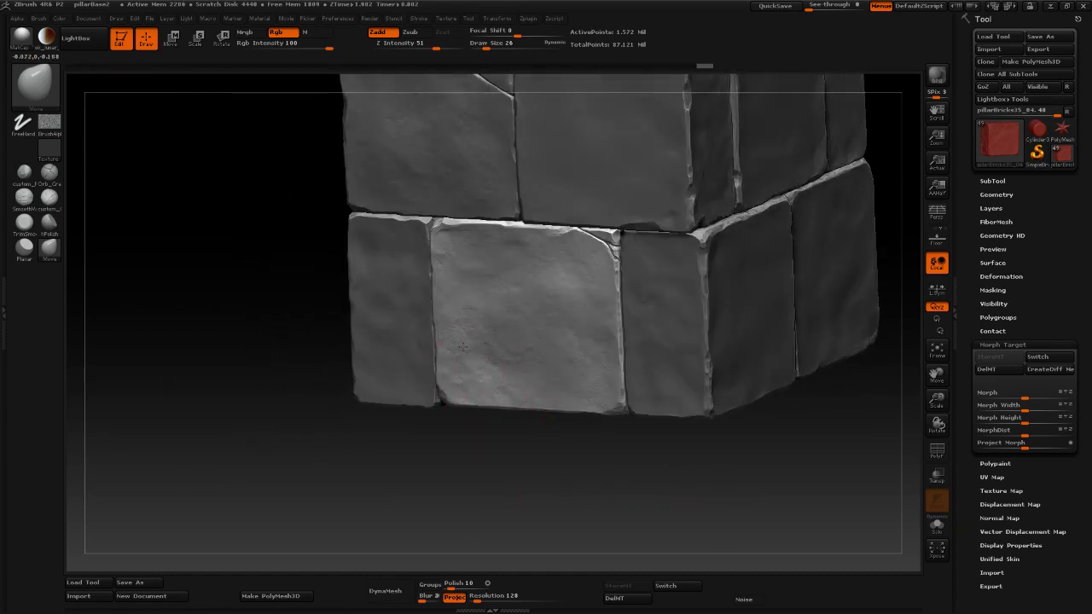
drag(463, 347, 467, 330)
mouse_move(517, 473)
mouse_down()
mouse_move(503, 471)
mouse_move(513, 462)
mouse_up()
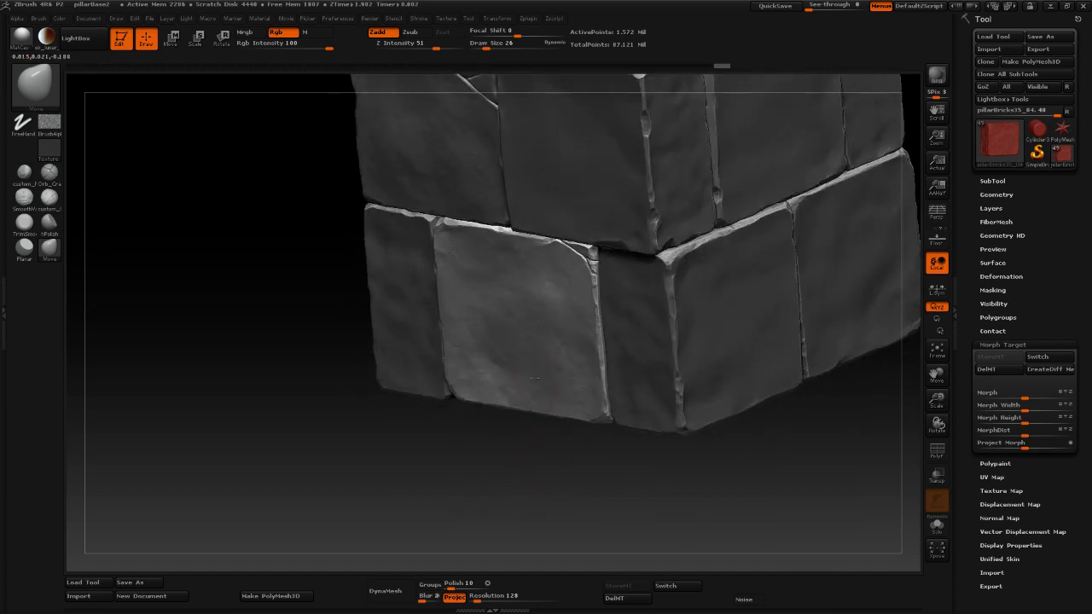
drag(535, 378, 552, 330)
shift+drag(559, 464, 780, 367)
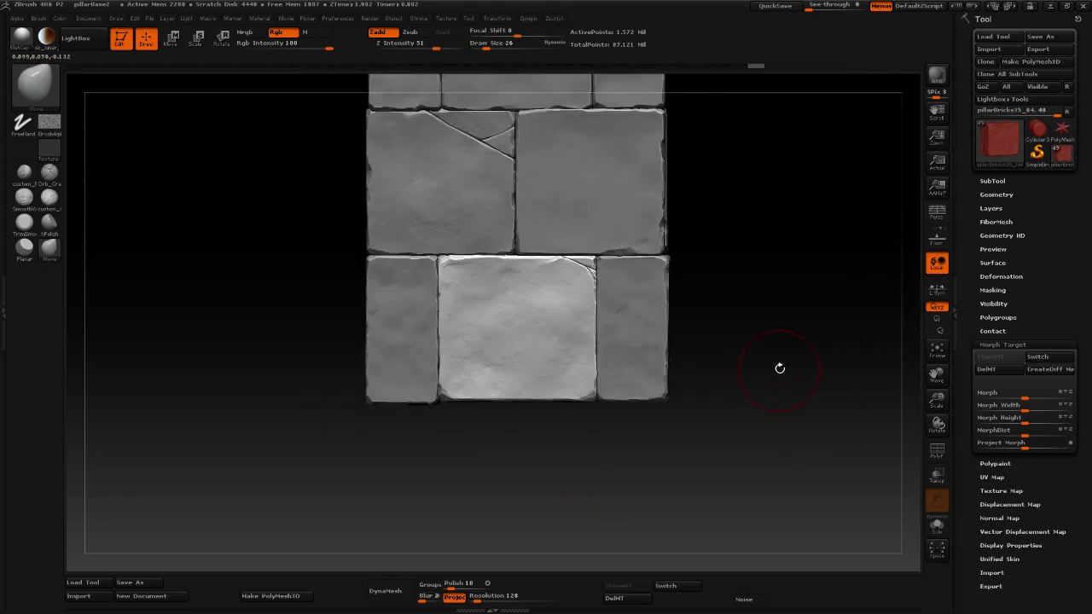
alt+drag(800, 288, 783, 375)
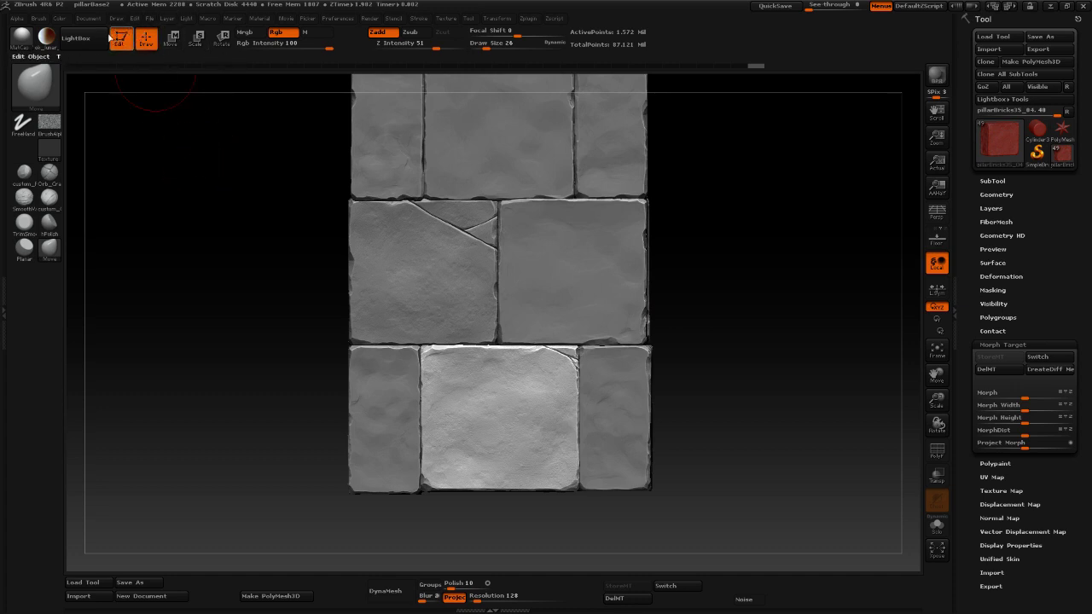
Save the project over the existing file pillarBase2.ZPR.
click(150, 19)
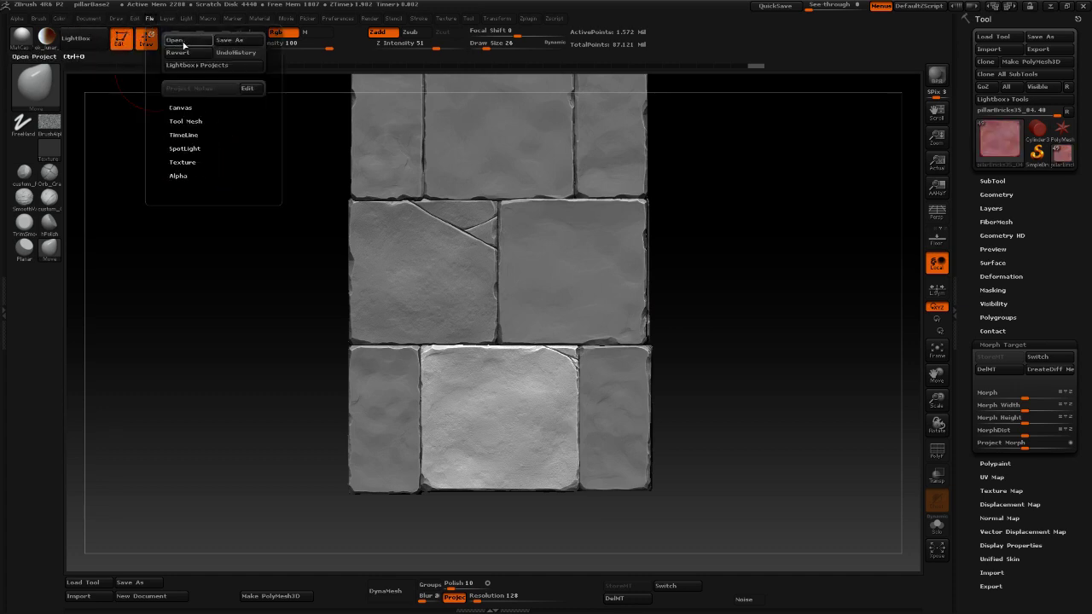
click(231, 40)
double_click(195, 92)
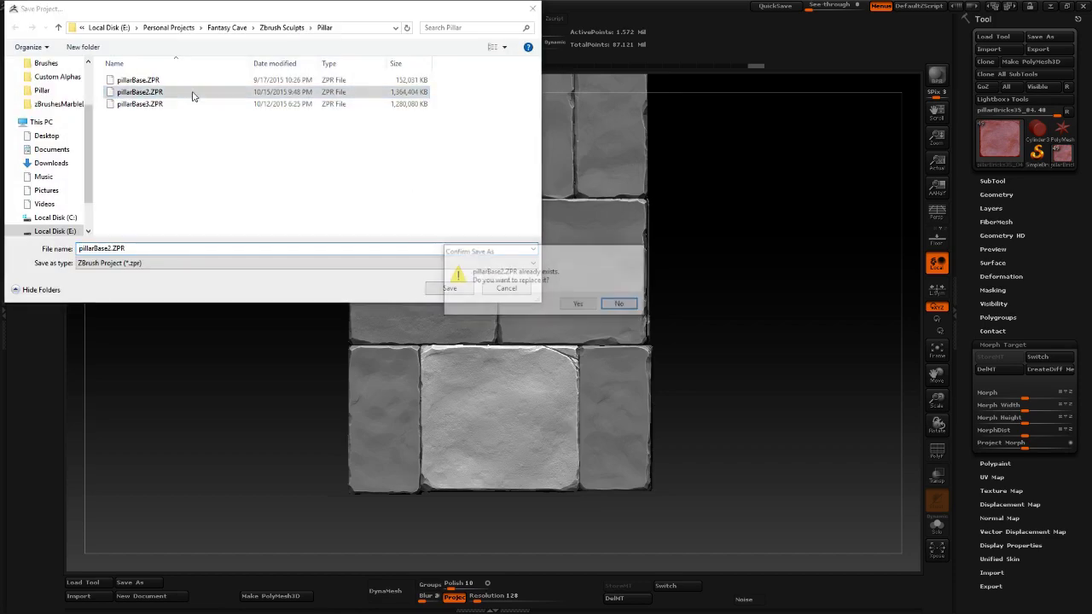
click(579, 305)
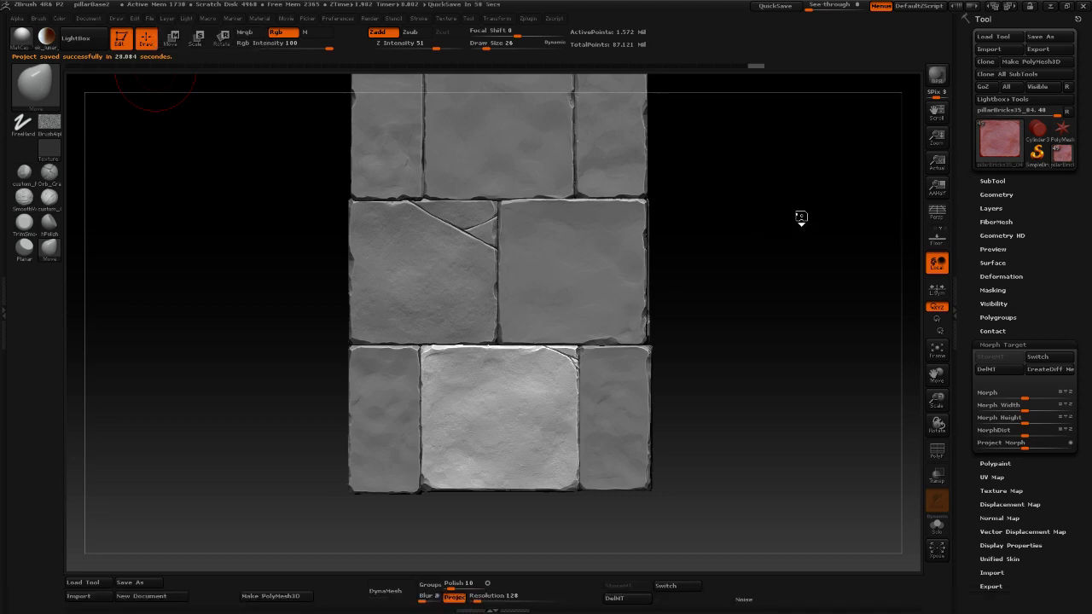
mouse_move(801, 218)
mouse_down()
mouse_move(800, 208)
mouse_move(797, 222)
mouse_up()
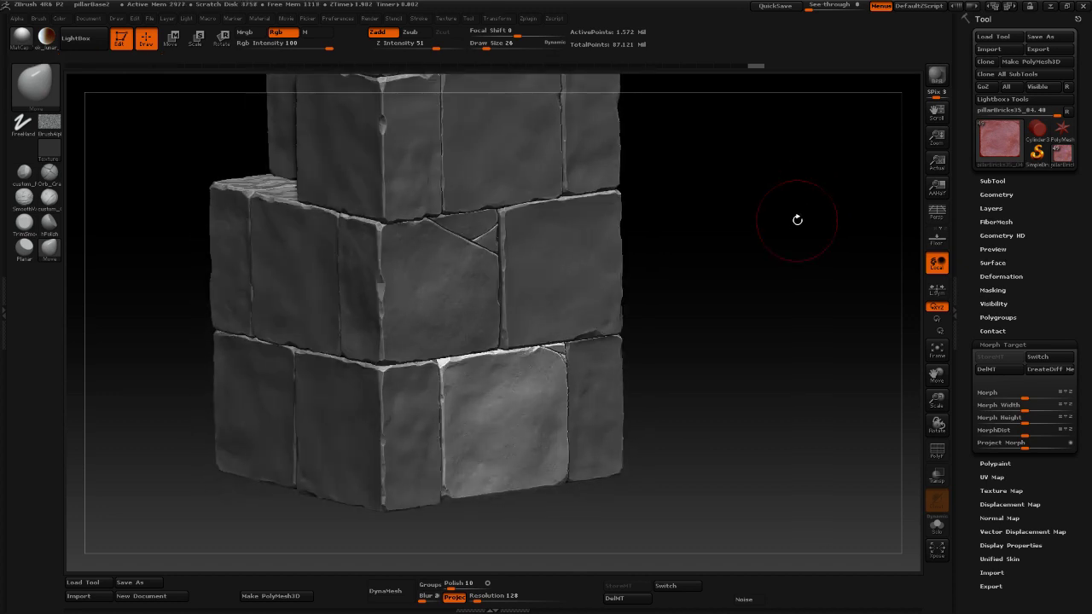